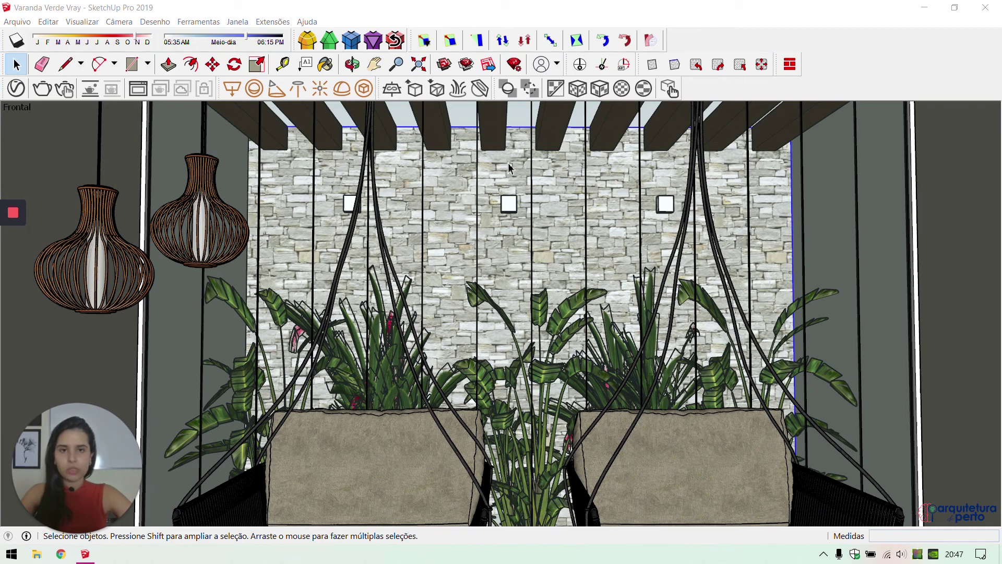
Examine the wooden pergola beams and their sharp edges from above, both close up and as a whole
{"action": "middle_click_drag", "start_coordinate": [506, 161], "coordinate": [397, 290]}
{"action": "scroll", "coordinate": [376, 303], "scroll_direction": "up", "scroll_amount": 4}
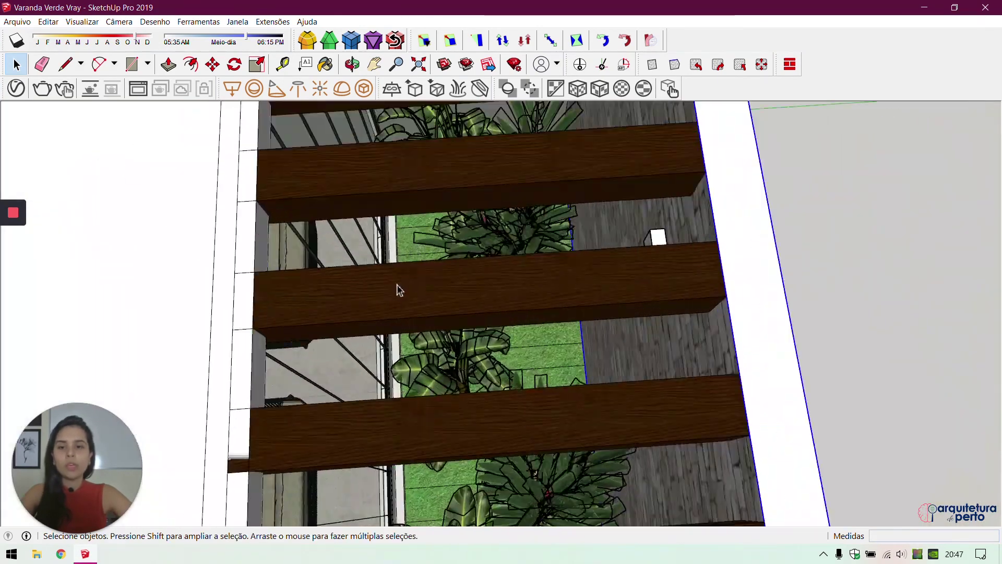
{"action": "scroll", "coordinate": [349, 321], "scroll_direction": "up", "scroll_amount": 2}
{"action": "middle_click_drag", "start_coordinate": [352, 326], "coordinate": [369, 242]}
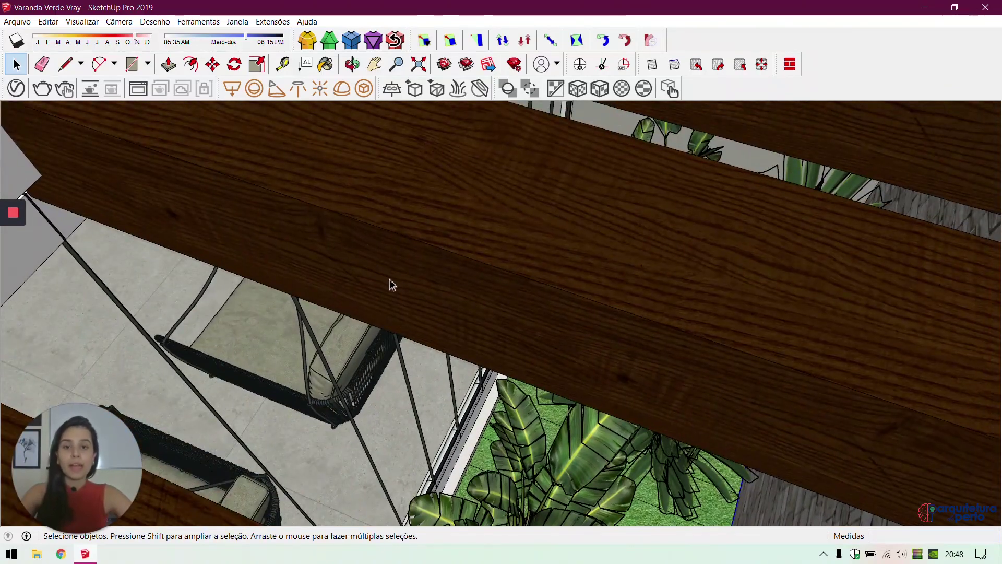
{"action": "scroll", "coordinate": [389, 284], "scroll_direction": "up", "scroll_amount": 1}
{"action": "scroll", "coordinate": [456, 290], "scroll_direction": "down", "scroll_amount": 6}
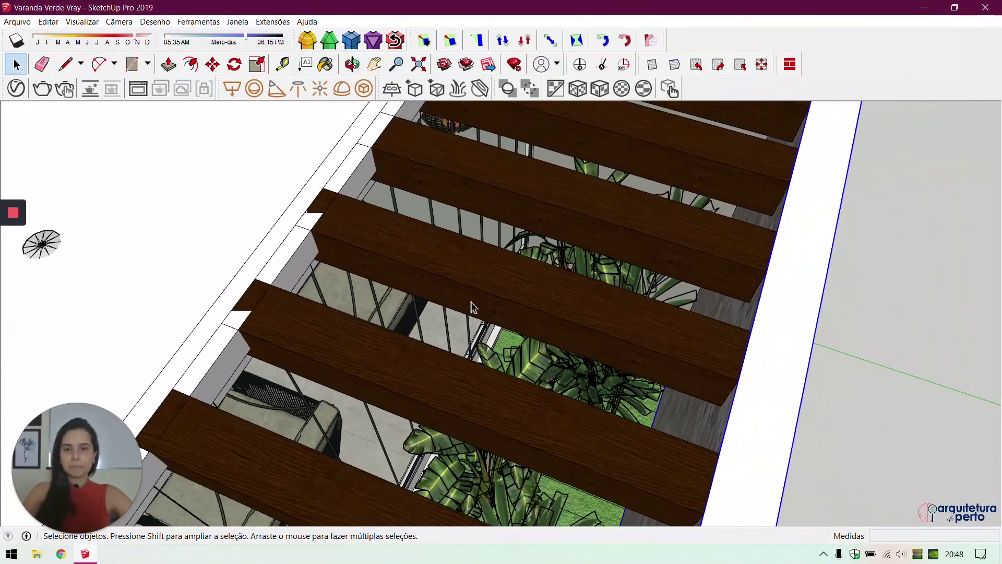
{"action": "middle_click_drag", "start_coordinate": [470, 307], "coordinate": [450, 331]}
{"action": "scroll", "coordinate": [418, 345], "scroll_direction": "down", "scroll_amount": 5}
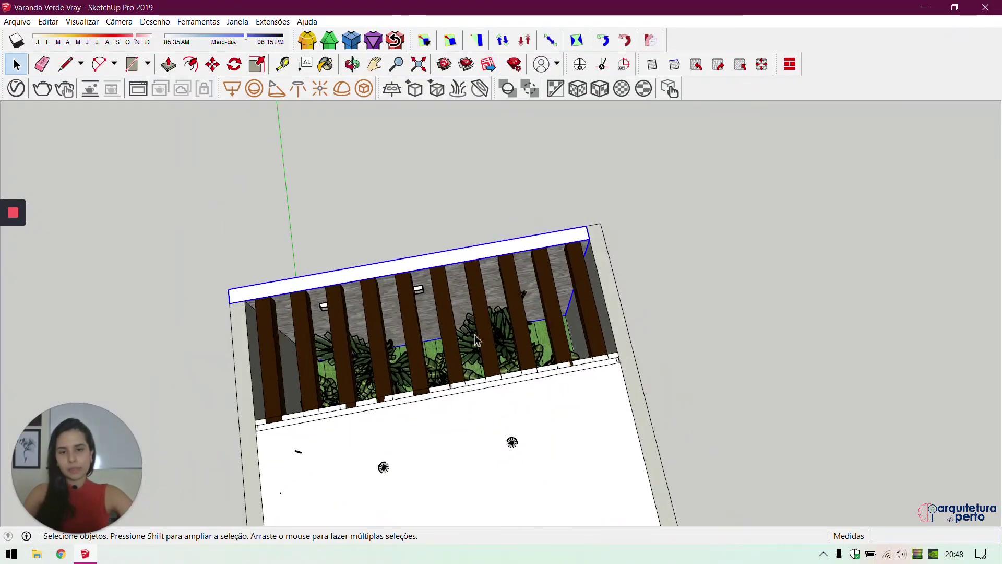
{"action": "left_click", "coordinate": [450, 331]}
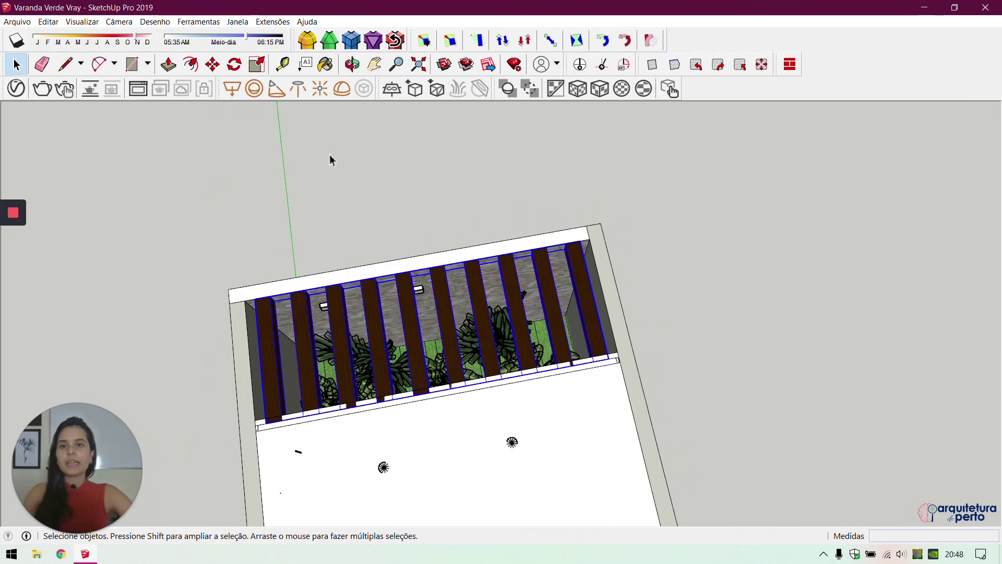
{"action": "left_click", "coordinate": [305, 42]}
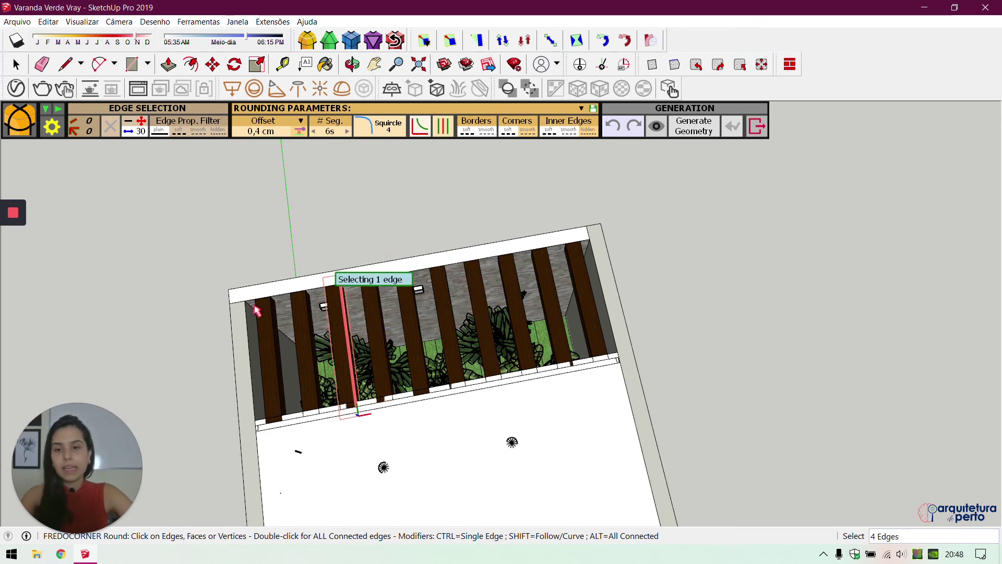
{"action": "key", "text": "space"}
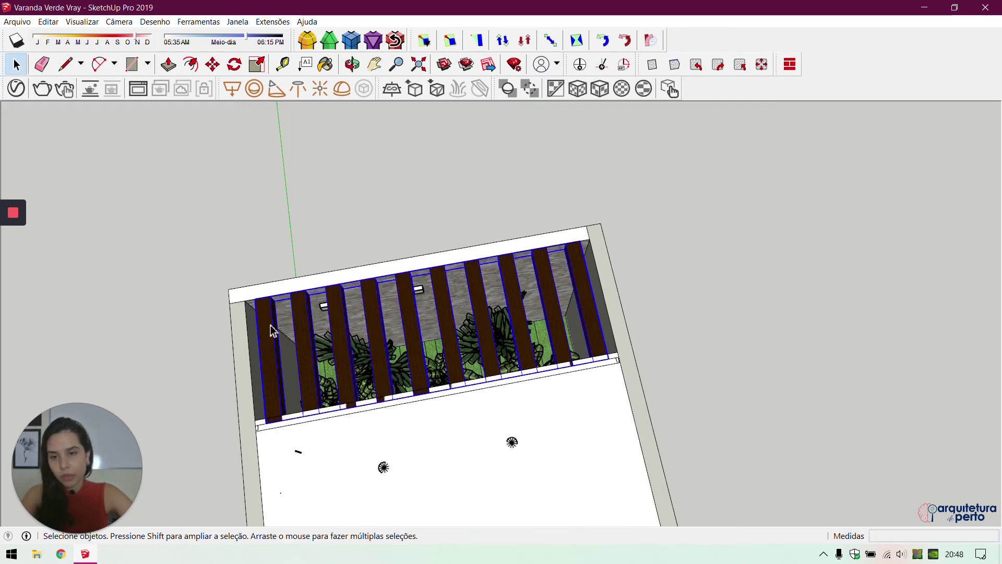
Open the pergola group for editing and select all ten wooden beams inside it
{"action": "double_click", "coordinate": [272, 330]}
{"action": "left_click", "coordinate": [274, 332]}
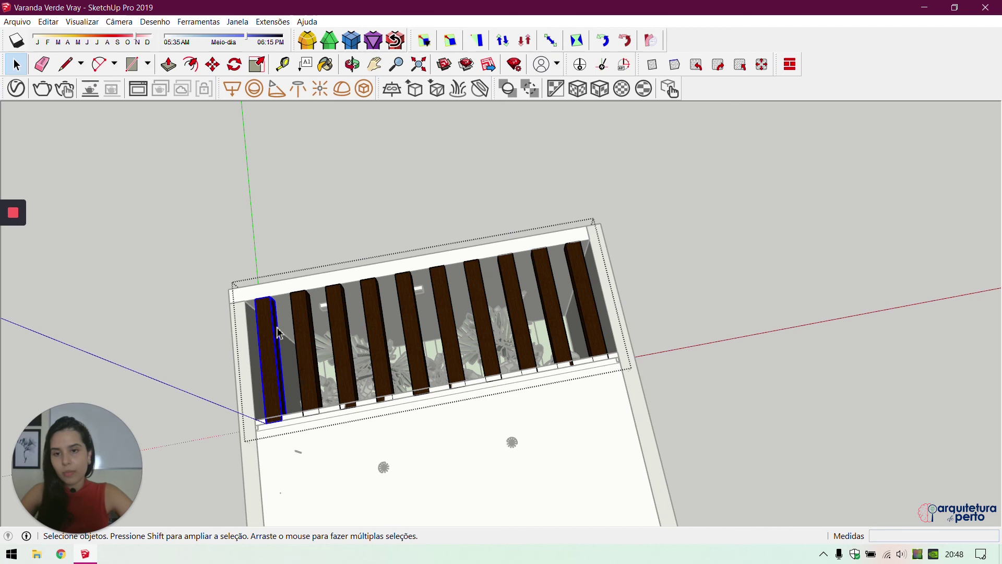
{"action": "left_click", "coordinate": [307, 318], "text": "shift"}
{"action": "left_click", "coordinate": [337, 320], "text": "shift"}
{"action": "left_click", "coordinate": [377, 315], "text": "shift"}
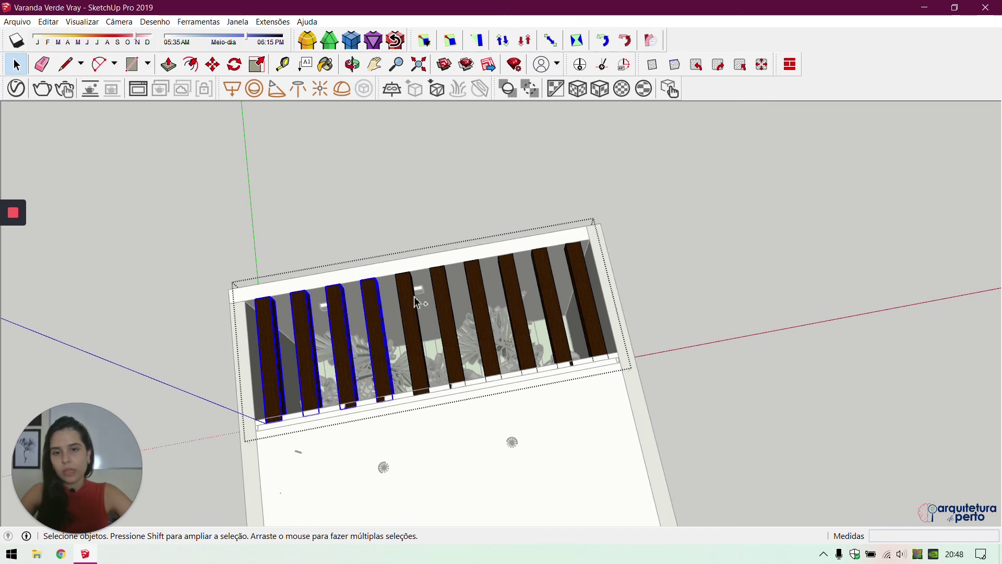
{"action": "left_click", "coordinate": [448, 307], "text": "shift"}
{"action": "left_click", "coordinate": [481, 303], "text": "shift"}
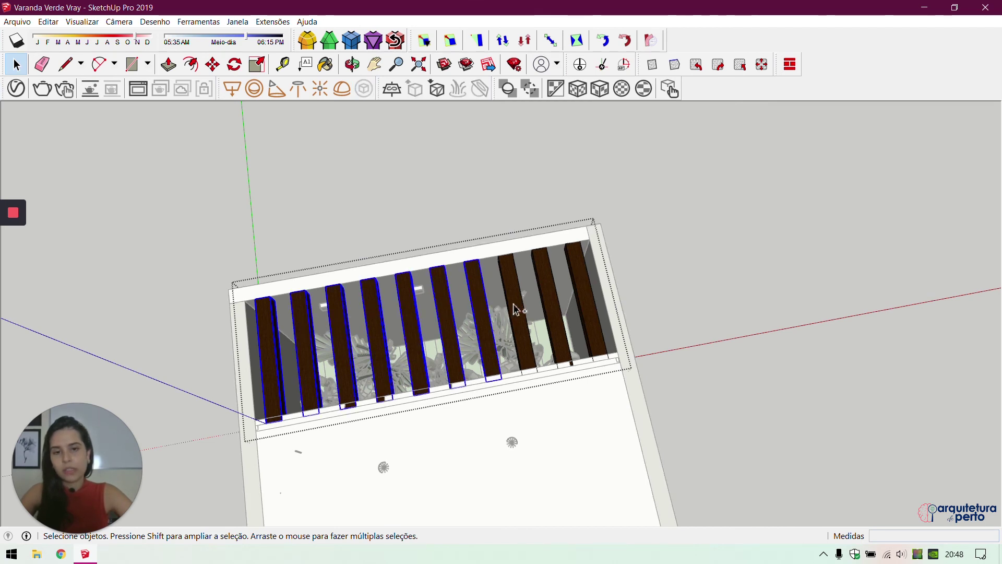
{"action": "left_click", "coordinate": [528, 312], "text": "shift"}
{"action": "left_click", "coordinate": [554, 305], "text": "shift"}
{"action": "left_click", "coordinate": [592, 298], "text": "shift"}
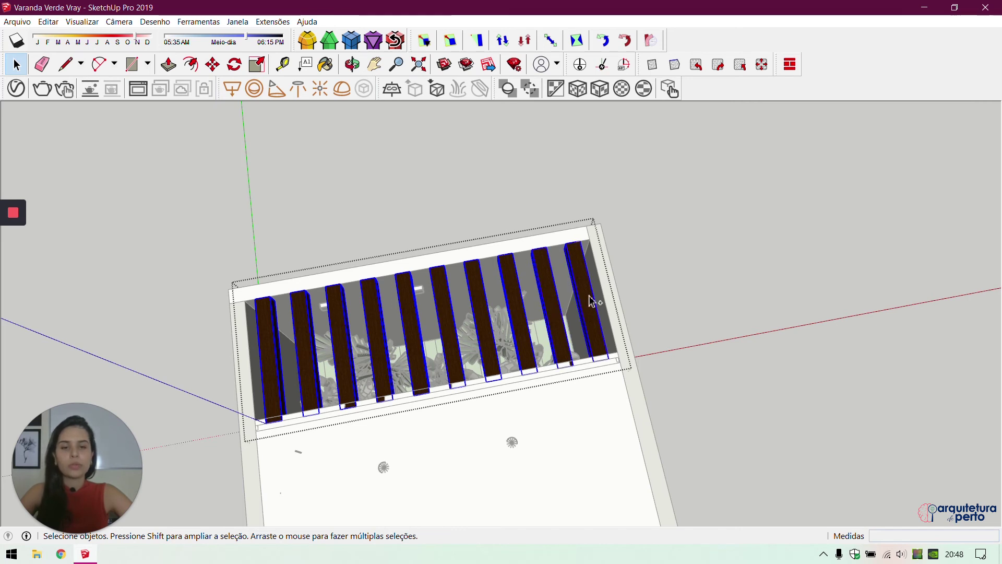
Round the edges of the selected beams with FredoCorner, using a 0,4 cm offset and 14 segments
{"action": "left_click", "coordinate": [310, 40]}
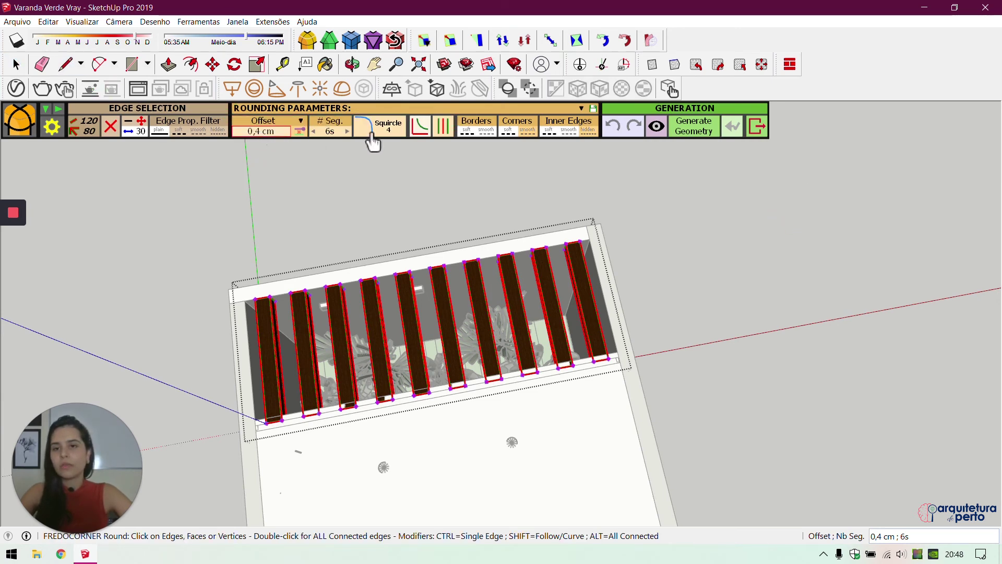
{"action": "left_click", "coordinate": [347, 131]}
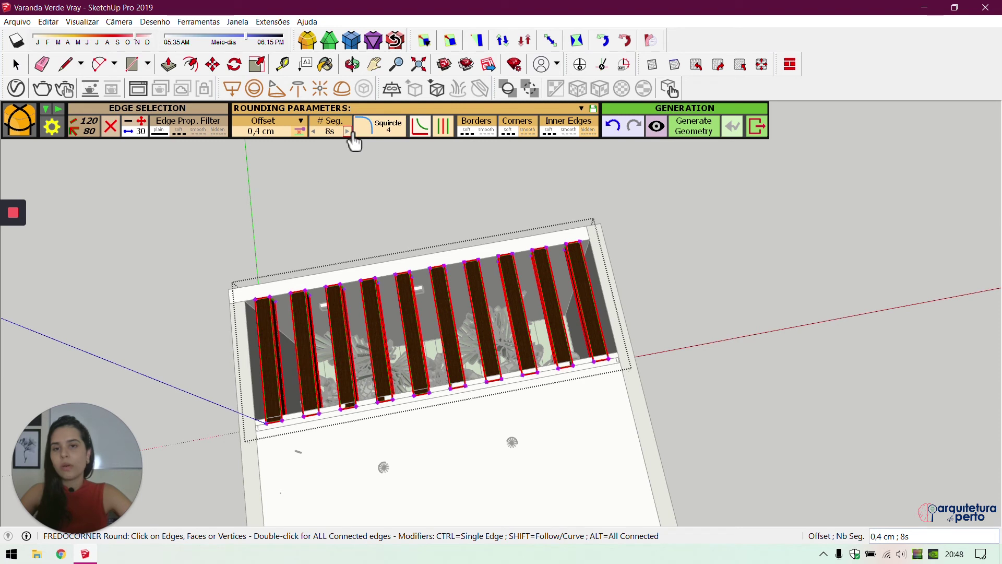
{"action": "left_click", "coordinate": [348, 131]}
{"action": "left_click", "coordinate": [348, 131]}
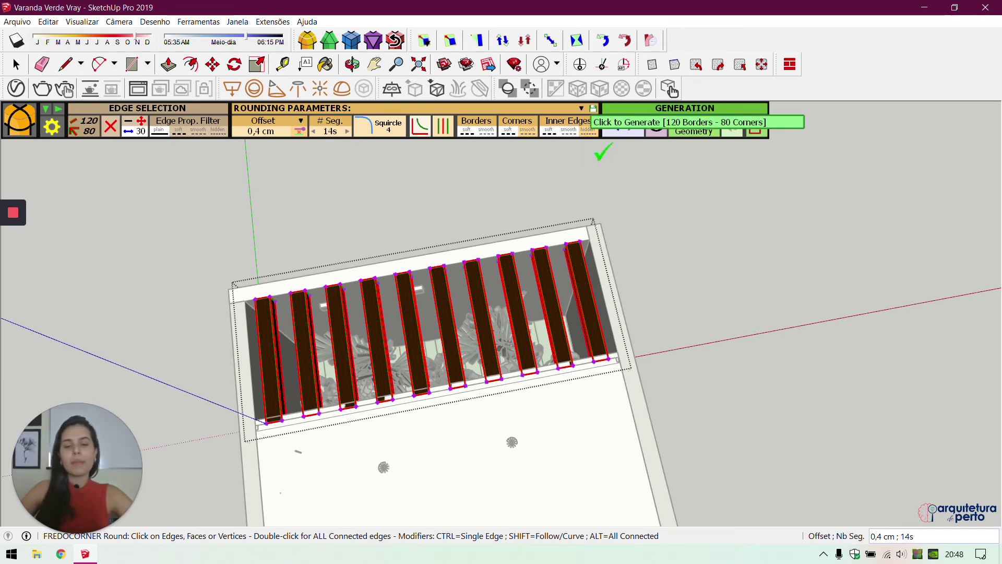
{"action": "scroll", "coordinate": [478, 394], "scroll_direction": "up", "scroll_amount": 2}
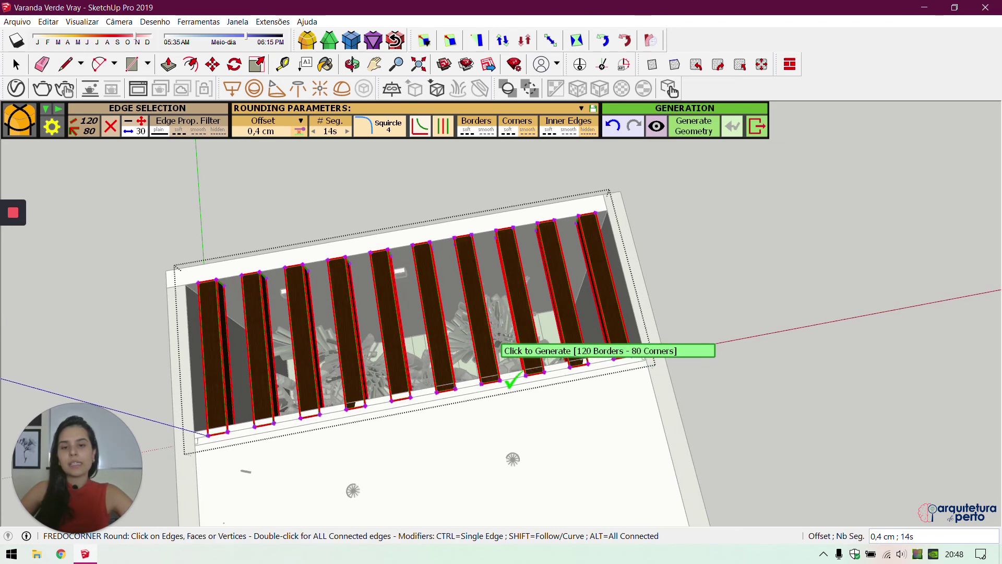
{"action": "scroll", "coordinate": [510, 383], "scroll_direction": "up", "scroll_amount": 2}
{"action": "scroll", "coordinate": [510, 383], "scroll_direction": "up", "scroll_amount": 1}
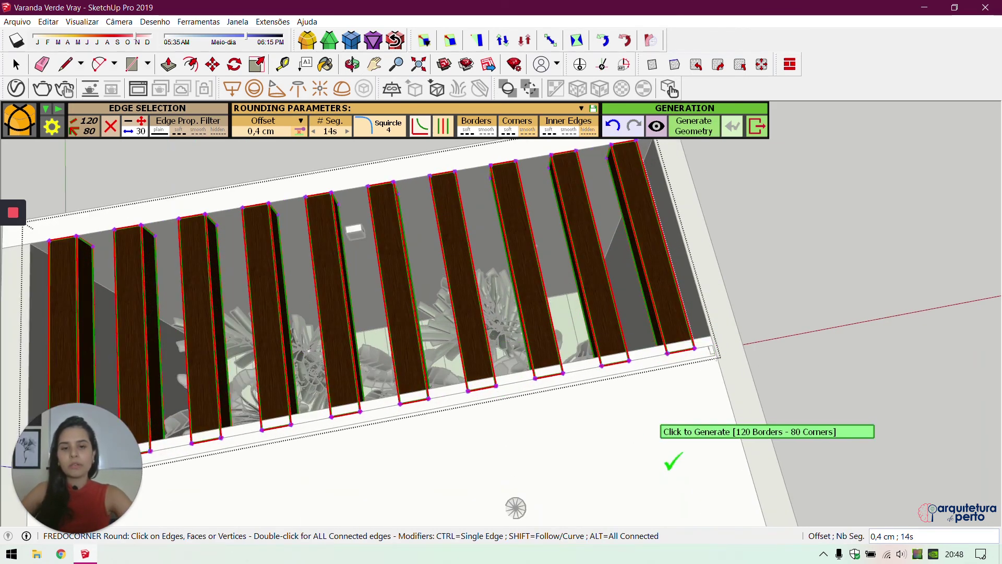
{"action": "left_click", "coordinate": [670, 461]}
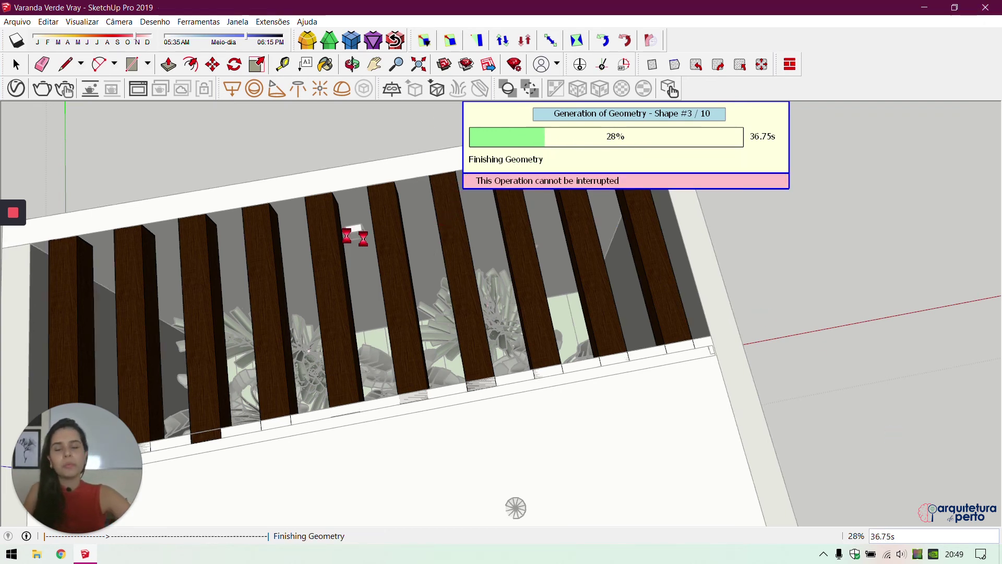
{"action": "mouse_move", "coordinate": [15, 274]}
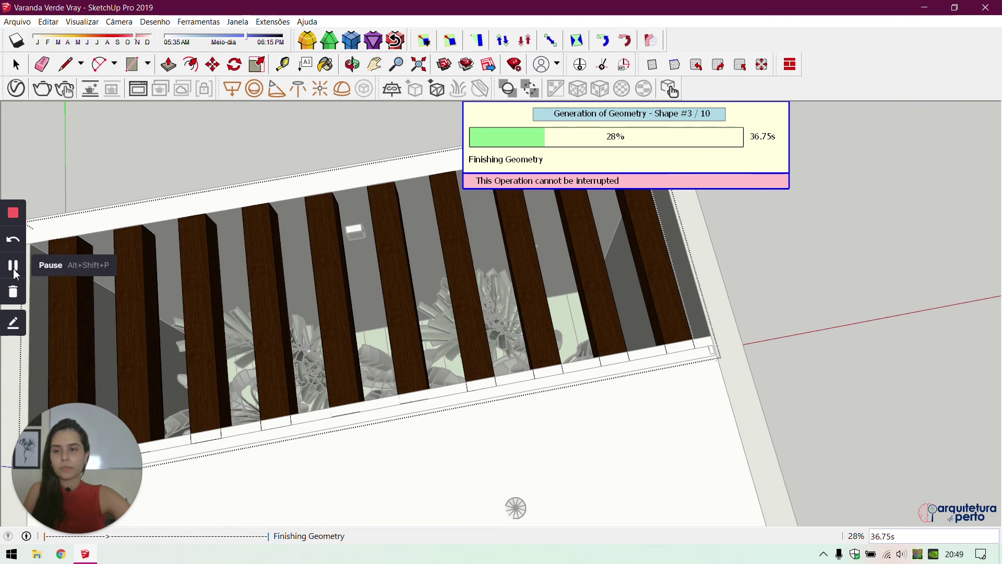
{"action": "left_click", "coordinate": [13, 266]}
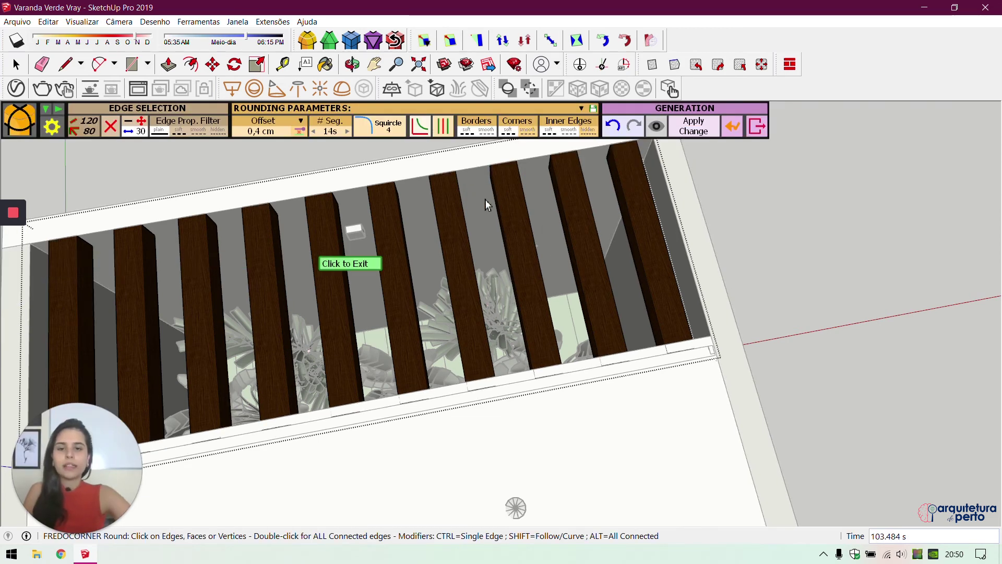
{"action": "left_click", "coordinate": [621, 194]}
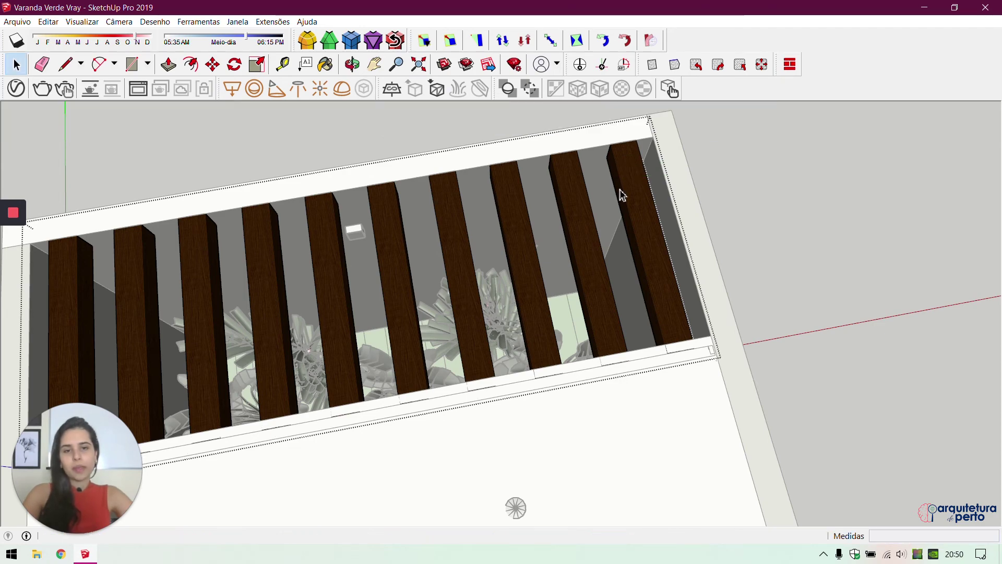
Examine the rounded edges of the pergola beams up close and from above the veranda
{"action": "scroll", "coordinate": [623, 192], "scroll_direction": "up", "scroll_amount": 5}
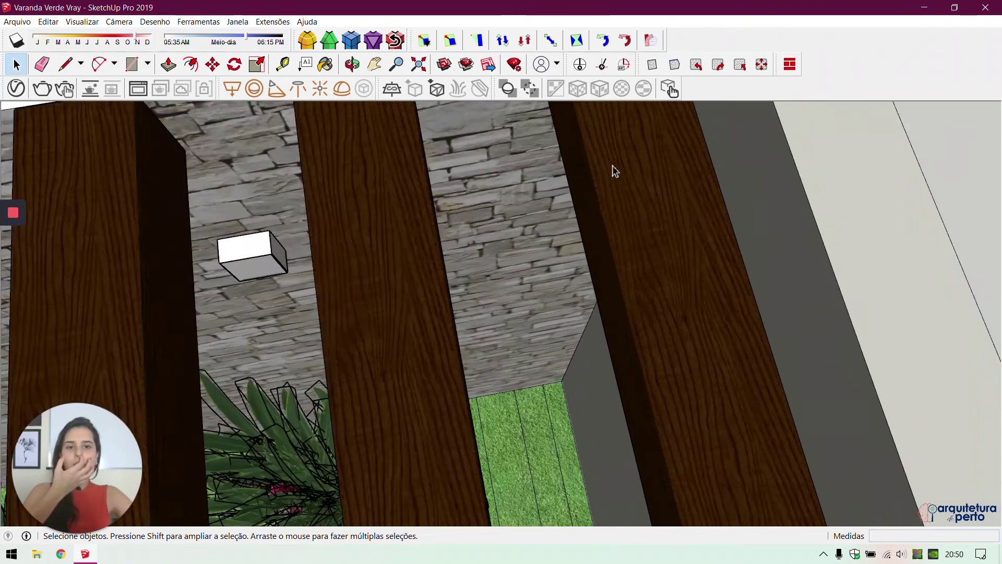
{"action": "scroll", "coordinate": [613, 173], "scroll_direction": "up", "scroll_amount": 5}
{"action": "mouse_move", "coordinate": [590, 262]}
{"action": "middle_mouse_down"}
{"action": "mouse_move", "coordinate": [586, 135]}
{"action": "mouse_move", "coordinate": [586, 264]}
{"action": "mouse_move", "coordinate": [496, 174]}
{"action": "mouse_move", "coordinate": [518, 170]}
{"action": "mouse_move", "coordinate": [559, 217]}
{"action": "middle_mouse_up"}
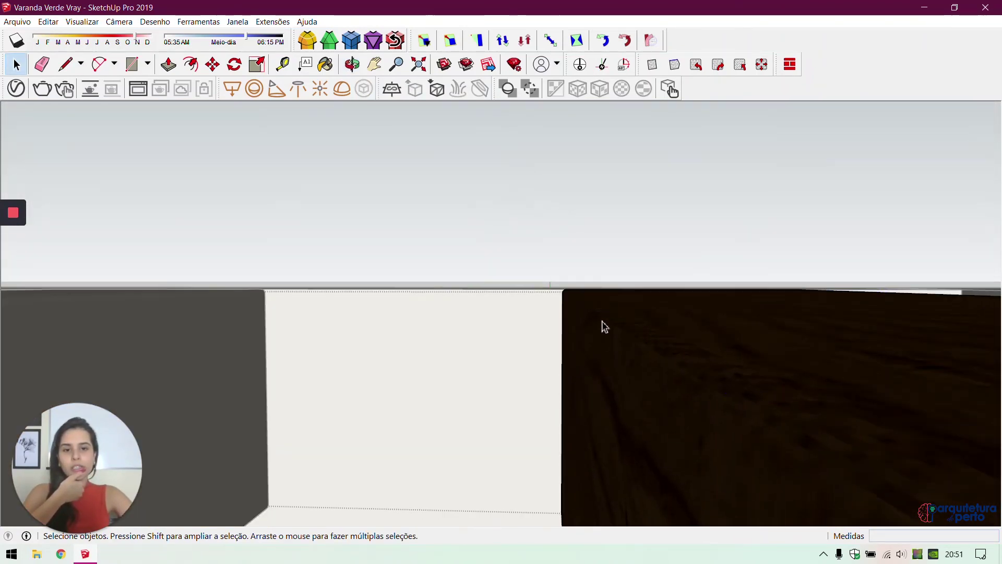
{"action": "left_click", "coordinate": [605, 327]}
{"action": "mouse_move", "coordinate": [680, 353]}
{"action": "middle_mouse_down"}
{"action": "mouse_move", "coordinate": [662, 327]}
{"action": "mouse_move", "coordinate": [644, 344]}
{"action": "mouse_move", "coordinate": [769, 414]}
{"action": "mouse_move", "coordinate": [759, 352]}
{"action": "mouse_move", "coordinate": [799, 451]}
{"action": "mouse_move", "coordinate": [709, 375]}
{"action": "mouse_move", "coordinate": [678, 403]}
{"action": "mouse_move", "coordinate": [571, 414]}
{"action": "mouse_move", "coordinate": [577, 352]}
{"action": "mouse_move", "coordinate": [447, 342]}
{"action": "mouse_move", "coordinate": [501, 353]}
{"action": "mouse_move", "coordinate": [437, 369]}
{"action": "mouse_move", "coordinate": [673, 353]}
{"action": "mouse_move", "coordinate": [380, 290]}
{"action": "middle_mouse_up"}
{"action": "scroll", "coordinate": [705, 388], "scroll_direction": "down", "scroll_amount": 5}
{"action": "left_click", "coordinate": [417, 292]}
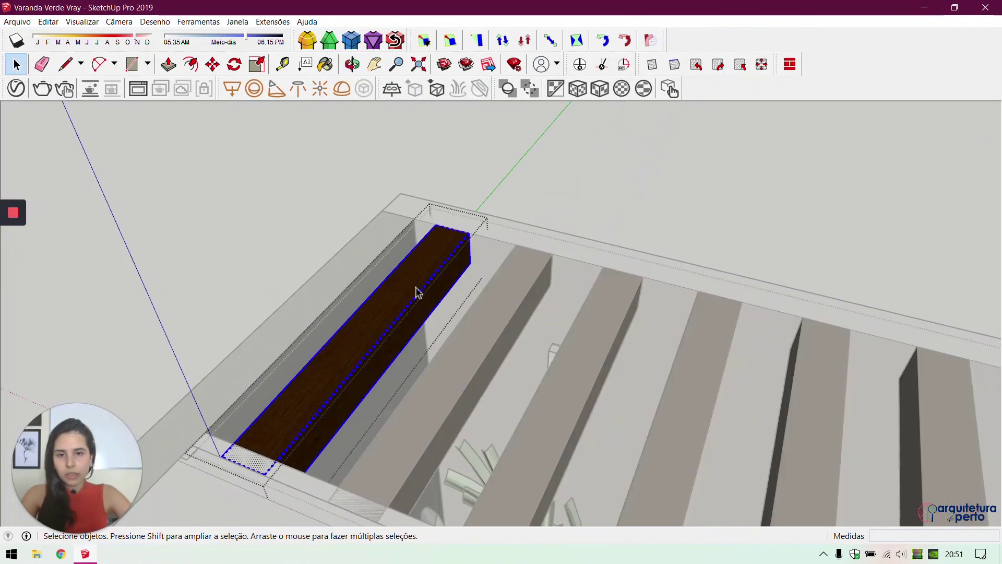
{"action": "scroll", "coordinate": [417, 292], "scroll_direction": "up", "scroll_amount": 5}
{"action": "middle_click_drag", "start_coordinate": [439, 289], "coordinate": [644, 278]}
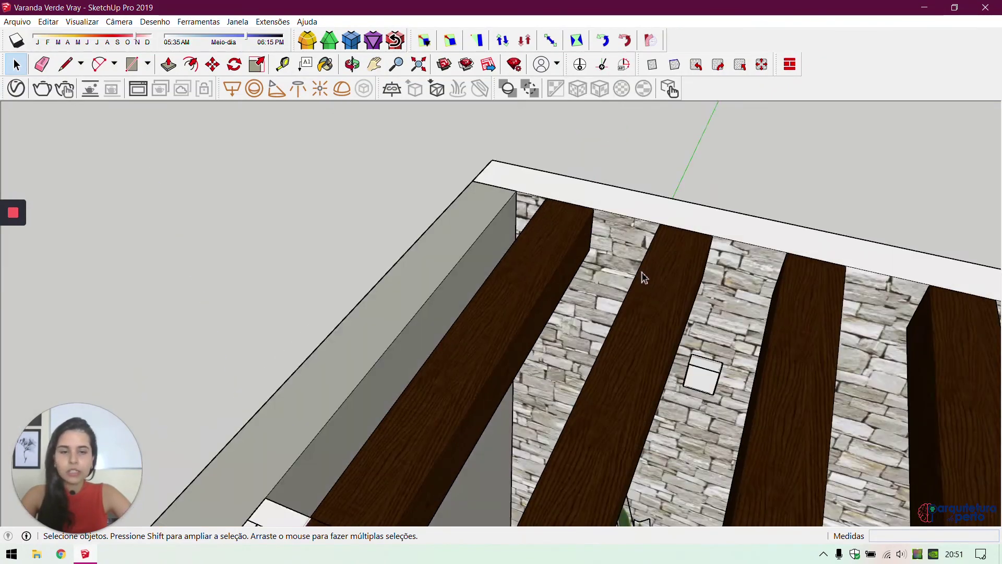
{"action": "scroll", "coordinate": [645, 278], "scroll_direction": "down", "scroll_amount": 5}
{"action": "scroll", "coordinate": [744, 331], "scroll_direction": "down", "scroll_amount": 1}
{"action": "middle_click_drag", "start_coordinate": [765, 371], "coordinate": [715, 315]}
{"action": "scroll", "coordinate": [713, 314], "scroll_direction": "up", "scroll_amount": 2}
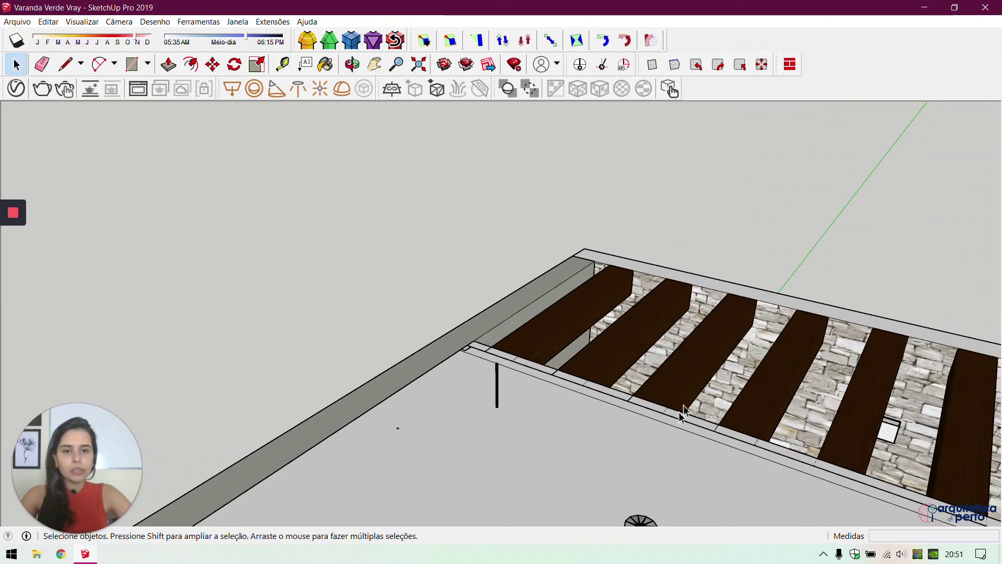
{"action": "scroll", "coordinate": [702, 441], "scroll_direction": "up", "scroll_amount": 2}
Open the grey threshold strip at the base of the glass door for editing and select its upper front edge
{"action": "middle_click_drag", "start_coordinate": [707, 447], "coordinate": [788, 245]}
{"action": "middle_click_drag", "start_coordinate": [725, 352], "coordinate": [607, 217], "text": "shift"}
{"action": "middle_click_drag", "start_coordinate": [755, 293], "coordinate": [864, 340]}
{"action": "middle_click_drag", "start_coordinate": [864, 339], "coordinate": [629, 440], "text": "shift"}
{"action": "scroll", "coordinate": [608, 183], "scroll_direction": "down", "scroll_amount": 3}
{"action": "scroll", "coordinate": [772, 375], "scroll_direction": "up", "scroll_amount": 2}
{"action": "scroll", "coordinate": [804, 452], "scroll_direction": "down", "scroll_amount": 2}
{"action": "scroll", "coordinate": [610, 483], "scroll_direction": "up", "scroll_amount": 2}
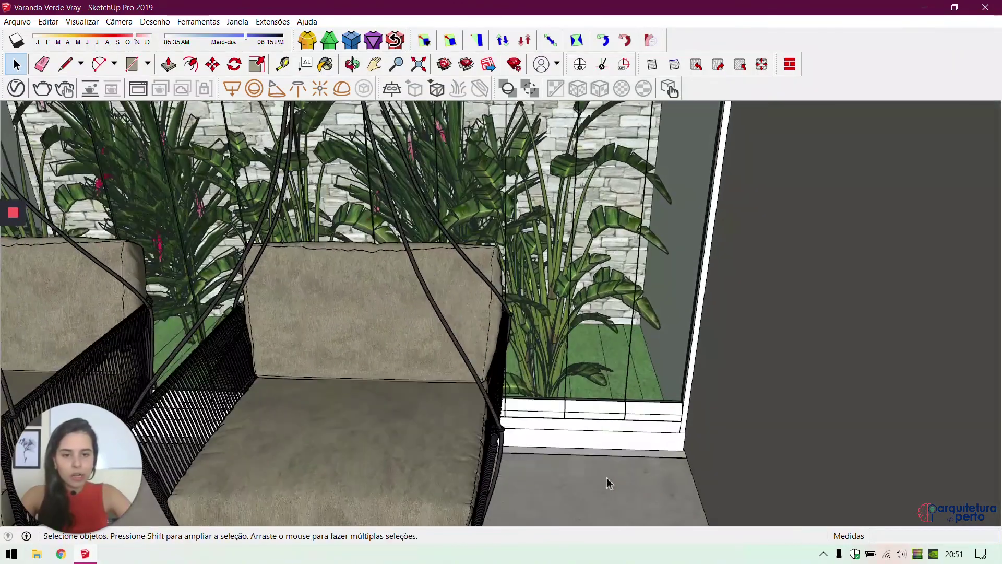
{"action": "scroll", "coordinate": [609, 483], "scroll_direction": "up", "scroll_amount": 8}
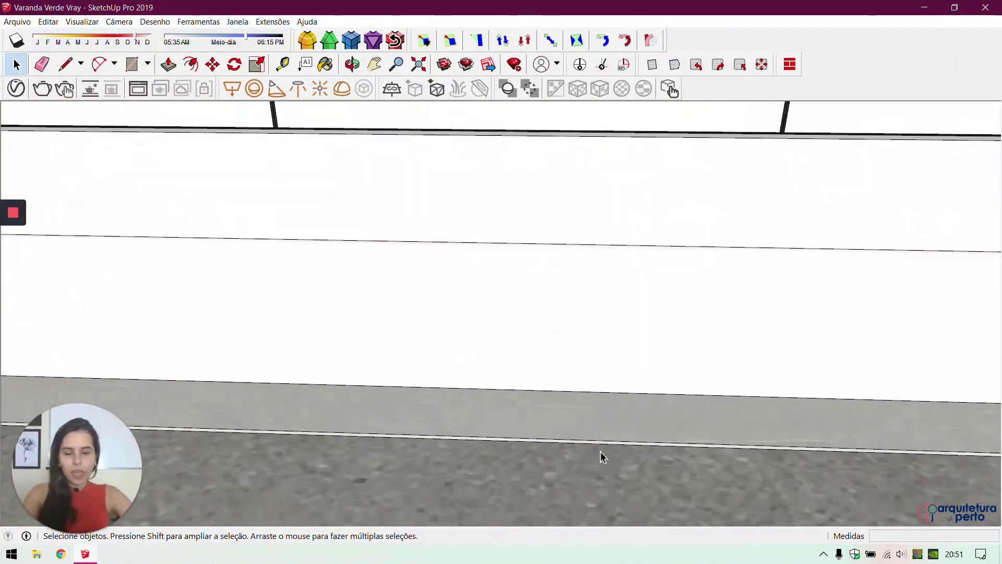
{"action": "scroll", "coordinate": [601, 457], "scroll_direction": "up", "scroll_amount": 2}
{"action": "double_click", "coordinate": [591, 432]}
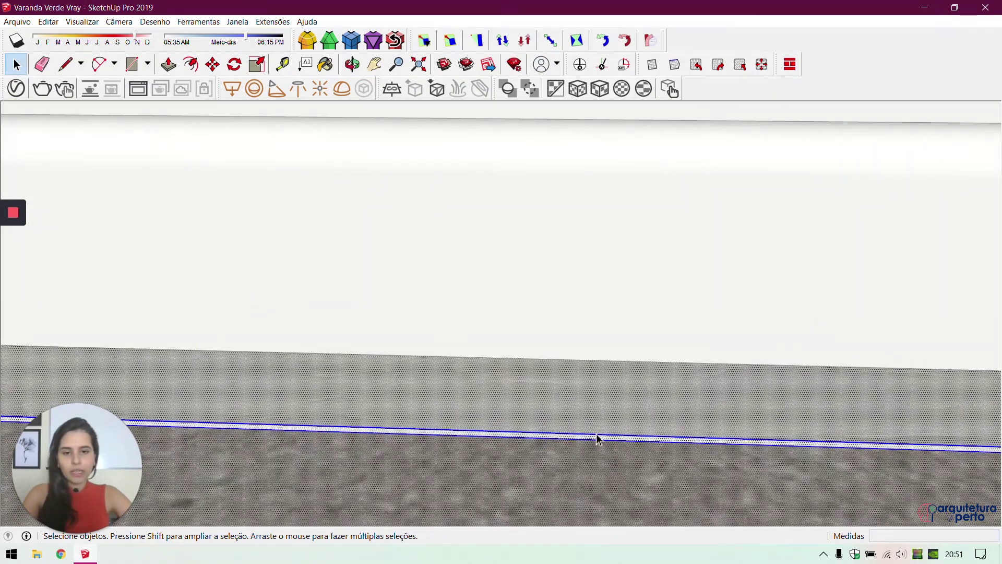
{"action": "left_click", "coordinate": [600, 440]}
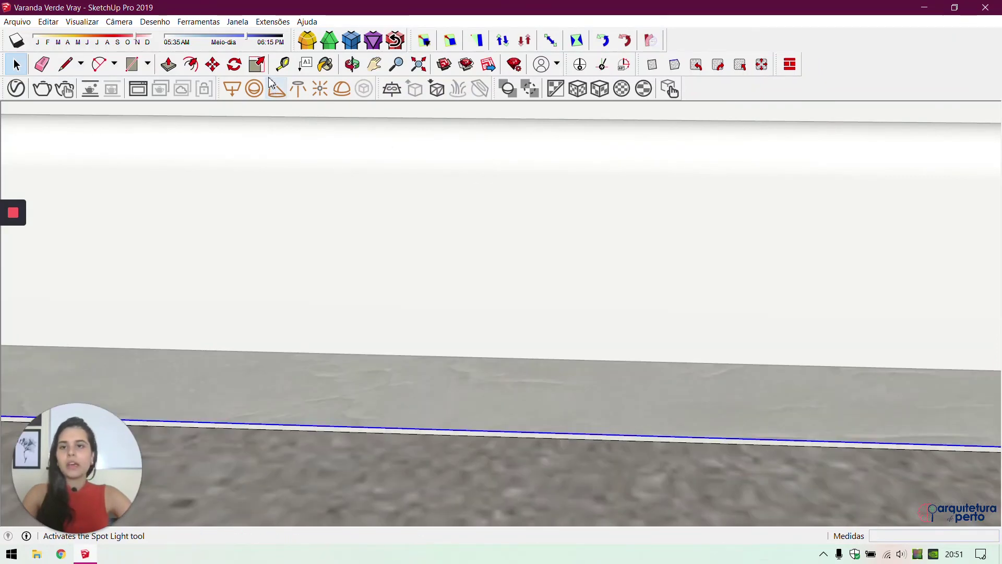
Round the threshold's selected edge with FredoCorner, setting the offset to 0,1 cm with 14 segments, and inspect the result
{"action": "left_click", "coordinate": [308, 40]}
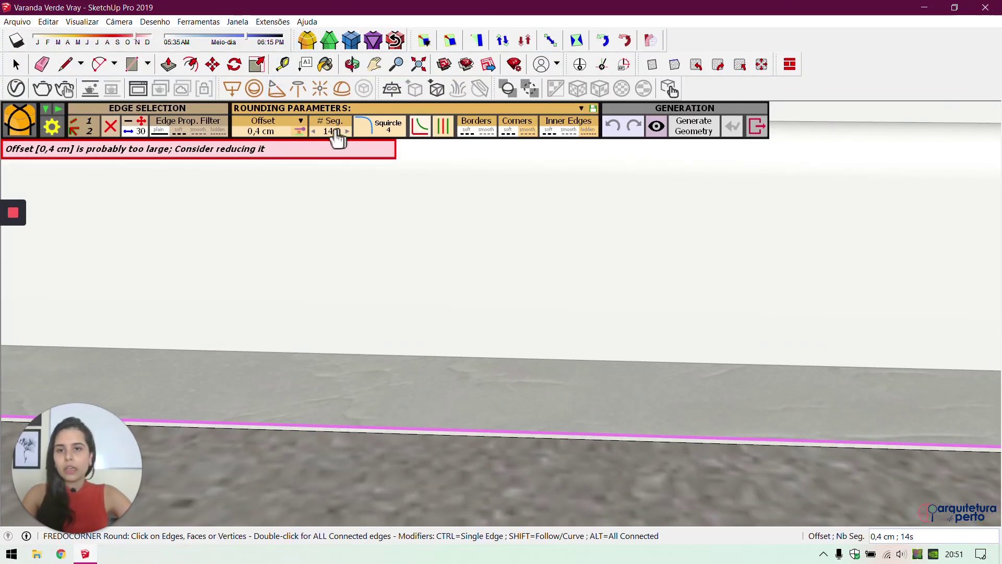
{"action": "left_click", "coordinate": [266, 131]}
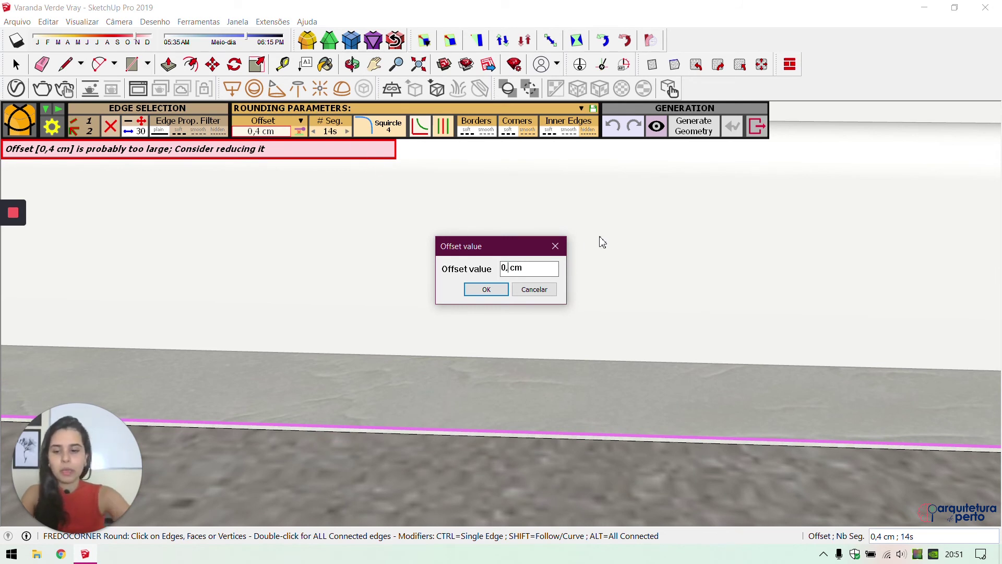
{"action": "left_click", "coordinate": [495, 290]}
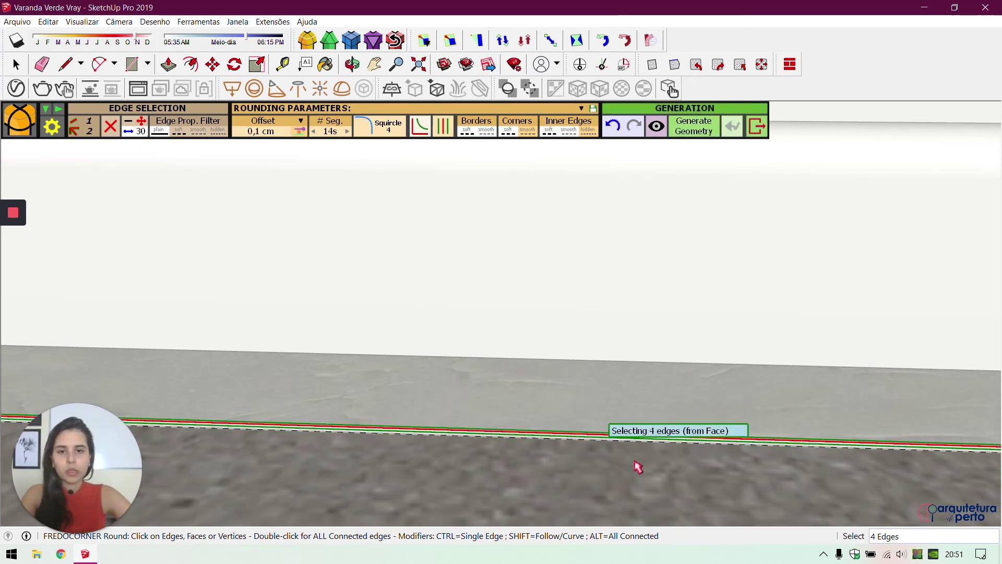
{"action": "left_click", "coordinate": [706, 499]}
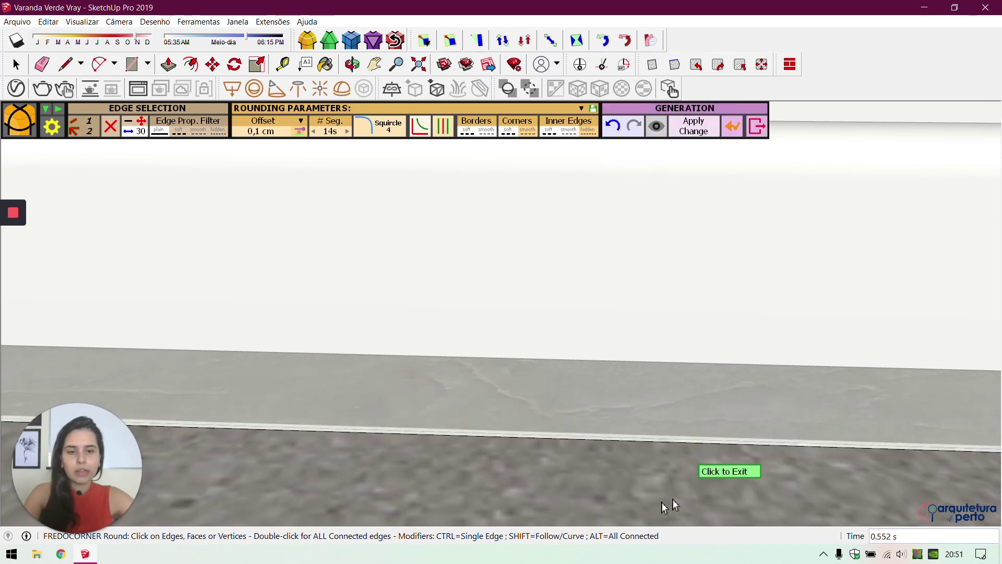
{"action": "mouse_move", "coordinate": [604, 435]}
{"action": "middle_mouse_down"}
{"action": "mouse_move", "coordinate": [425, 418]}
{"action": "mouse_move", "coordinate": [301, 364]}
{"action": "mouse_move", "coordinate": [257, 398]}
{"action": "mouse_move", "coordinate": [288, 454]}
{"action": "mouse_move", "coordinate": [457, 491]}
{"action": "mouse_move", "coordinate": [593, 446]}
{"action": "middle_mouse_up"}
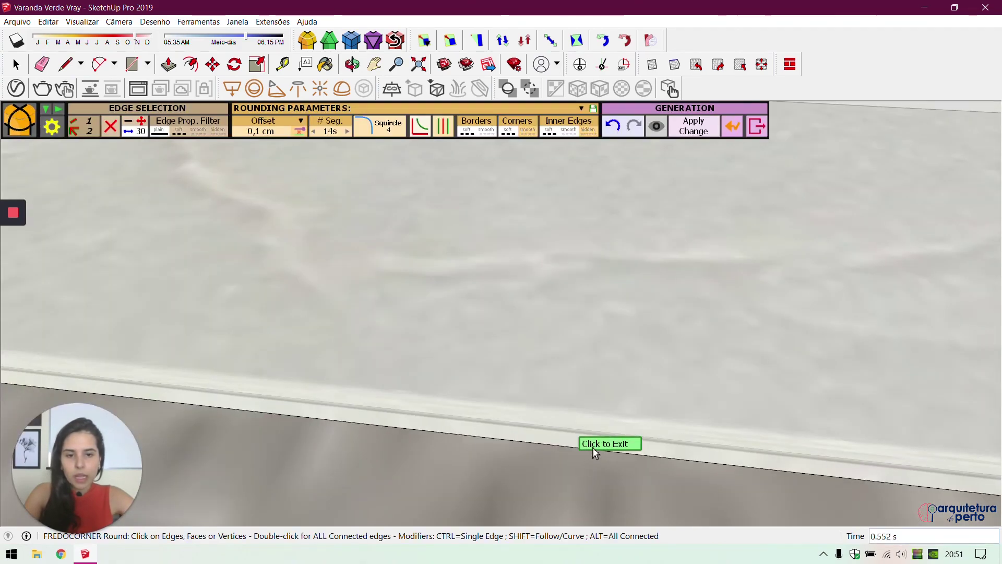
{"action": "middle_click_drag", "start_coordinate": [678, 434], "coordinate": [405, 376]}
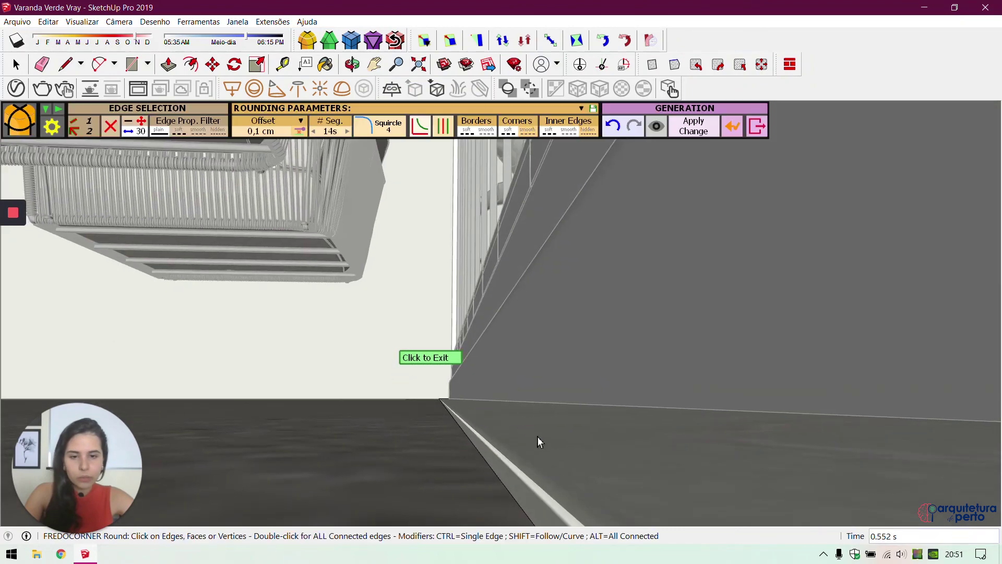
Leave the rounding tool and examine the rounded front edge of the threshold up close
{"action": "middle_click_drag", "start_coordinate": [537, 436], "coordinate": [838, 403]}
{"action": "key", "text": "space"}
{"action": "left_click", "coordinate": [562, 413]}
{"action": "scroll", "coordinate": [838, 402], "scroll_direction": "up", "scroll_amount": 3}
{"action": "scroll", "coordinate": [744, 307], "scroll_direction": "down", "scroll_amount": 8}
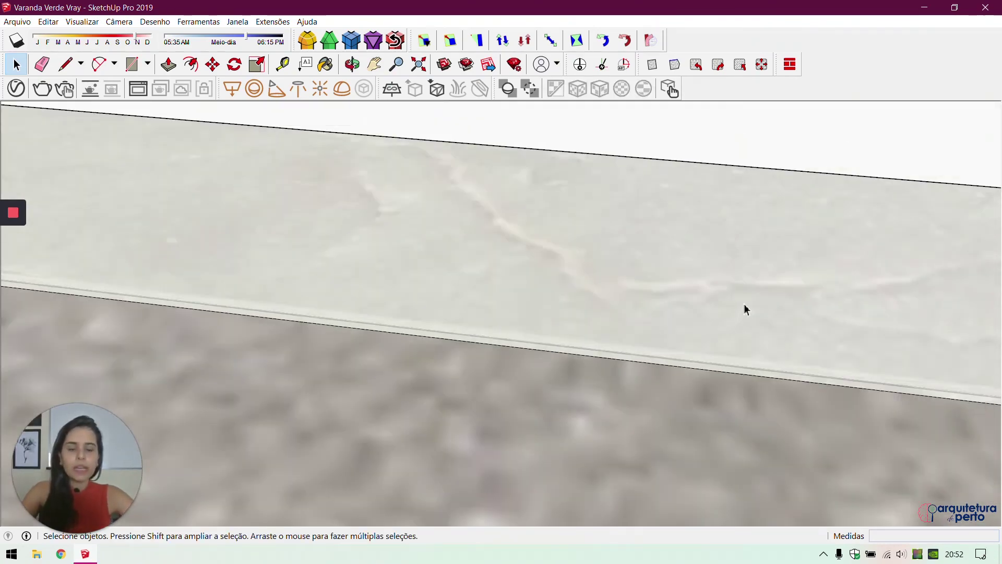
{"action": "middle_click_drag", "start_coordinate": [686, 340], "coordinate": [874, 356]}
{"action": "scroll", "coordinate": [871, 365], "scroll_direction": "down", "scroll_amount": 4}
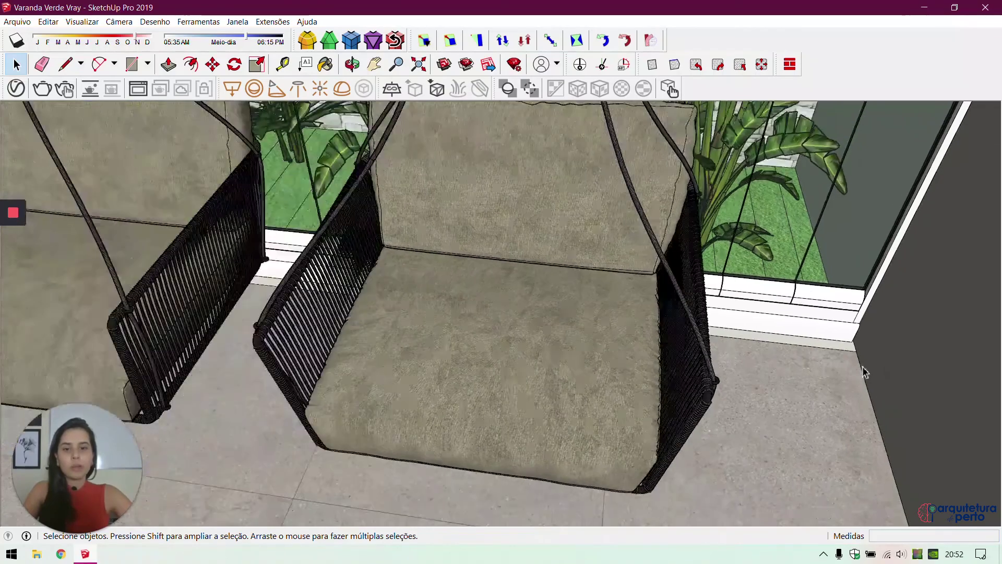
Frame an interior view facing the two hanging seats, with the plants and stone wall behind them
{"action": "scroll", "coordinate": [796, 339], "scroll_direction": "down", "scroll_amount": 3}
{"action": "middle_click_drag", "start_coordinate": [615, 244], "coordinate": [542, 173]}
{"action": "scroll", "coordinate": [612, 251], "scroll_direction": "up", "scroll_amount": 3}
{"action": "scroll", "coordinate": [627, 267], "scroll_direction": "down", "scroll_amount": 2}
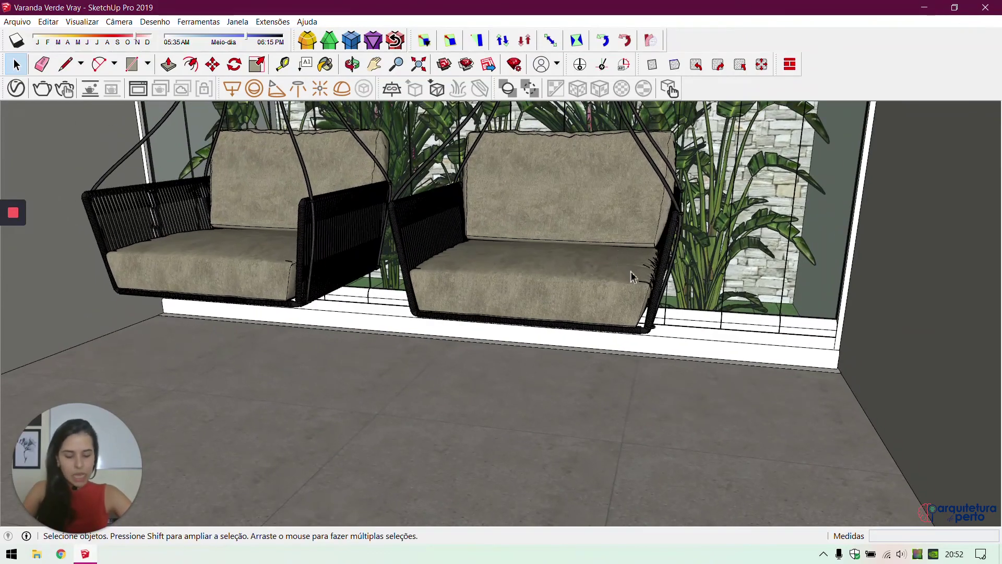
{"action": "middle_click_drag", "start_coordinate": [548, 266], "coordinate": [598, 242]}
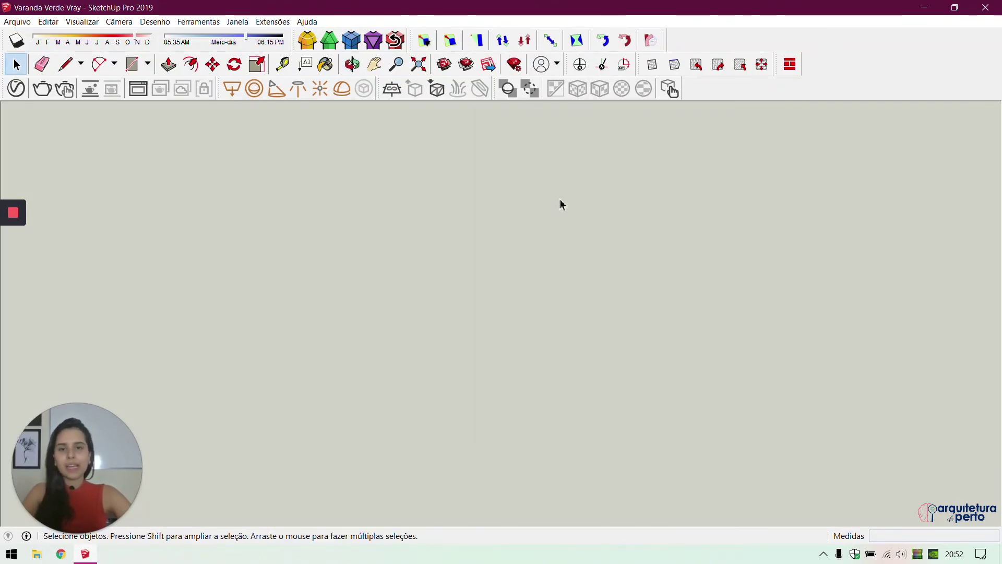
{"action": "scroll", "coordinate": [552, 148], "scroll_direction": "down", "scroll_amount": 3}
{"action": "scroll", "coordinate": [550, 150], "scroll_direction": "up", "scroll_amount": 3}
{"action": "middle_click_drag", "start_coordinate": [550, 149], "coordinate": [955, 342]}
{"action": "middle_click_drag", "start_coordinate": [790, 441], "coordinate": [716, 480]}
{"action": "middle_click_drag", "start_coordinate": [716, 481], "coordinate": [690, 112], "text": "shift"}
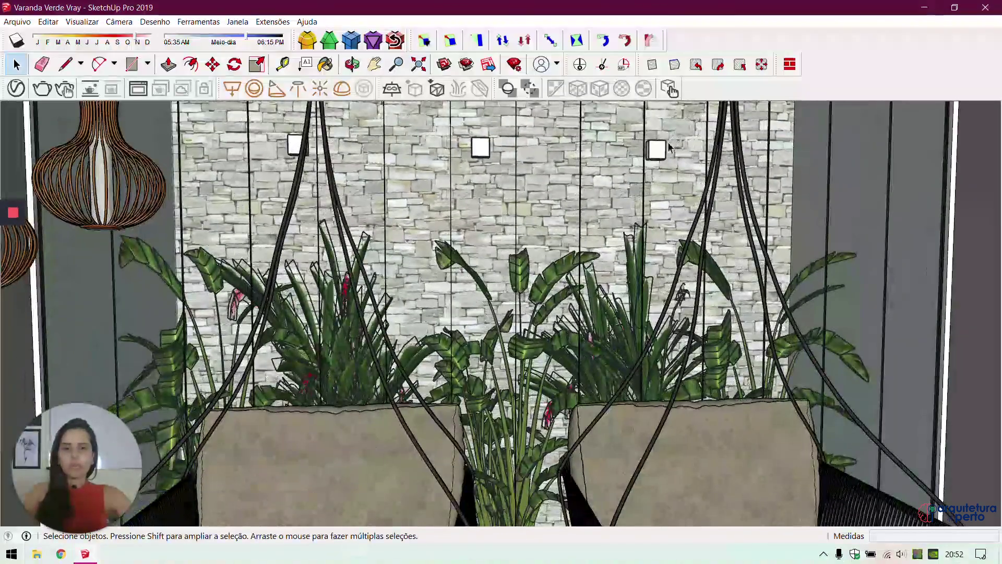
{"action": "scroll", "coordinate": [678, 156], "scroll_direction": "down", "scroll_amount": 2}
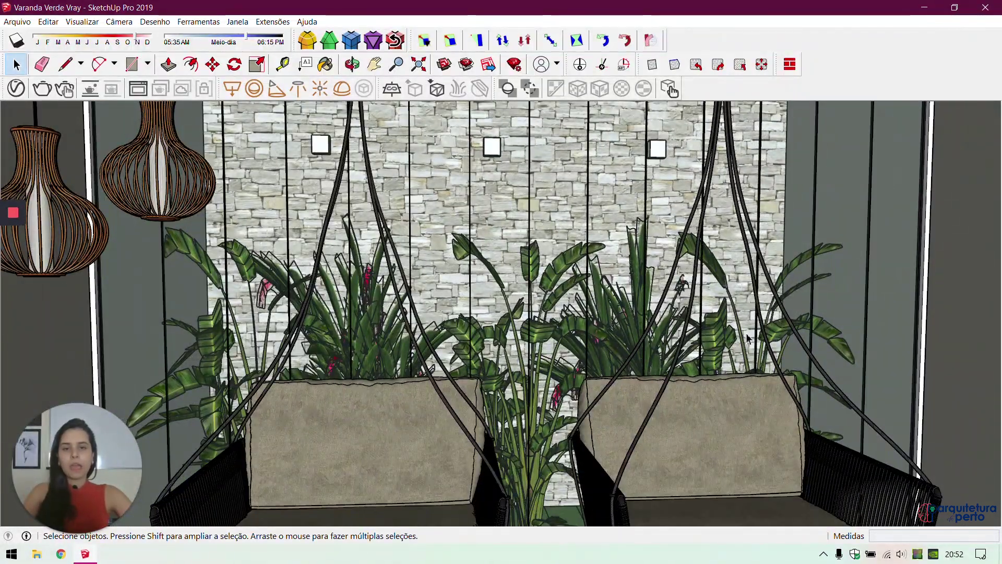
{"action": "middle_click_drag", "start_coordinate": [733, 324], "coordinate": [705, 328]}
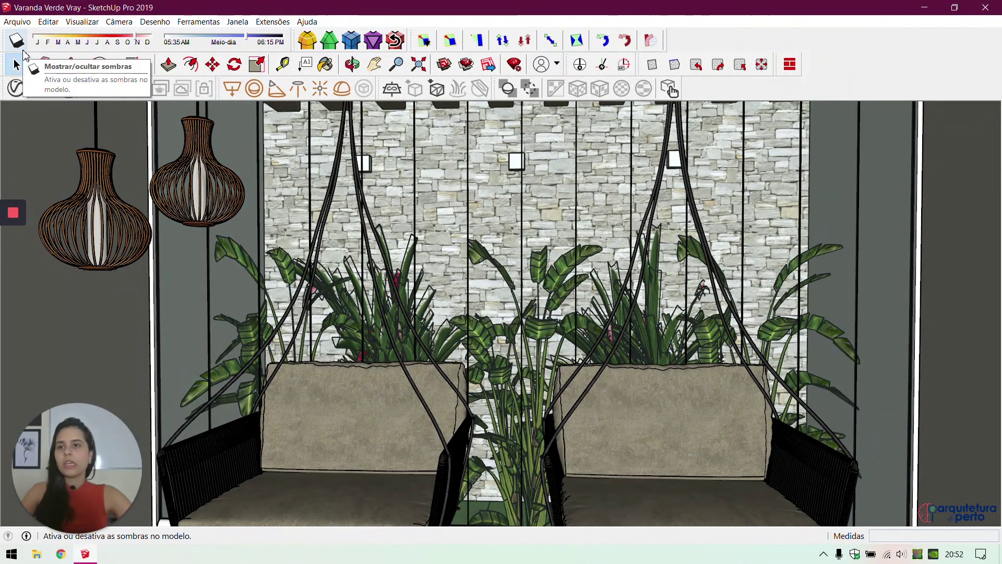
Turn on Safe Frame in V-Ray's render output settings and close the Asset Editor
{"action": "left_click", "coordinate": [15, 88]}
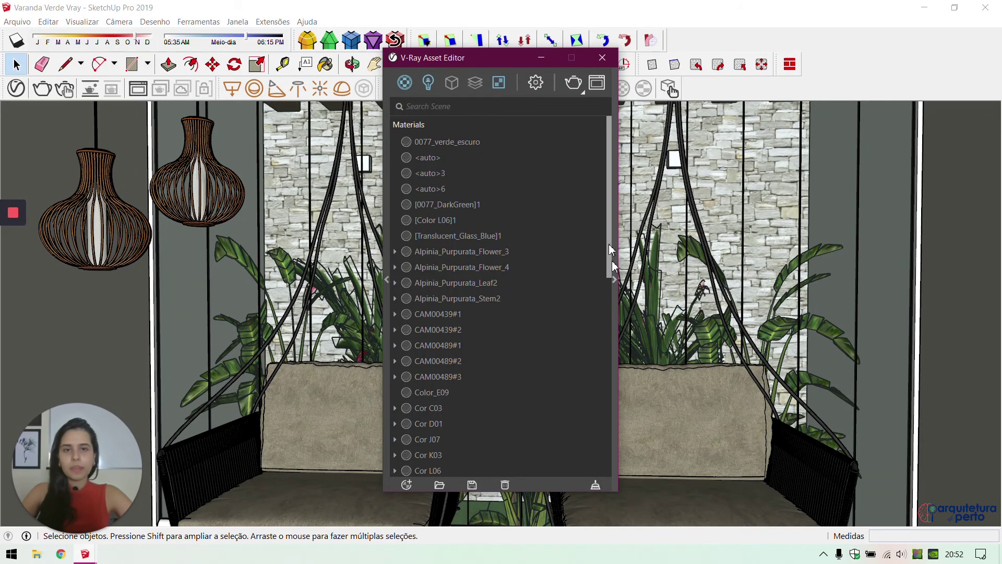
{"action": "left_click", "coordinate": [537, 83]}
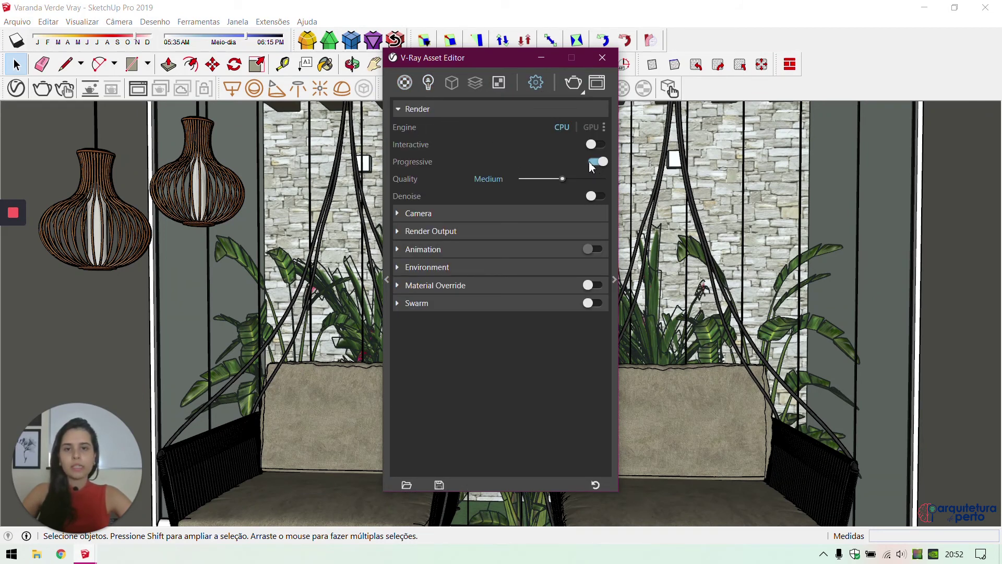
{"action": "left_click", "coordinate": [415, 110]}
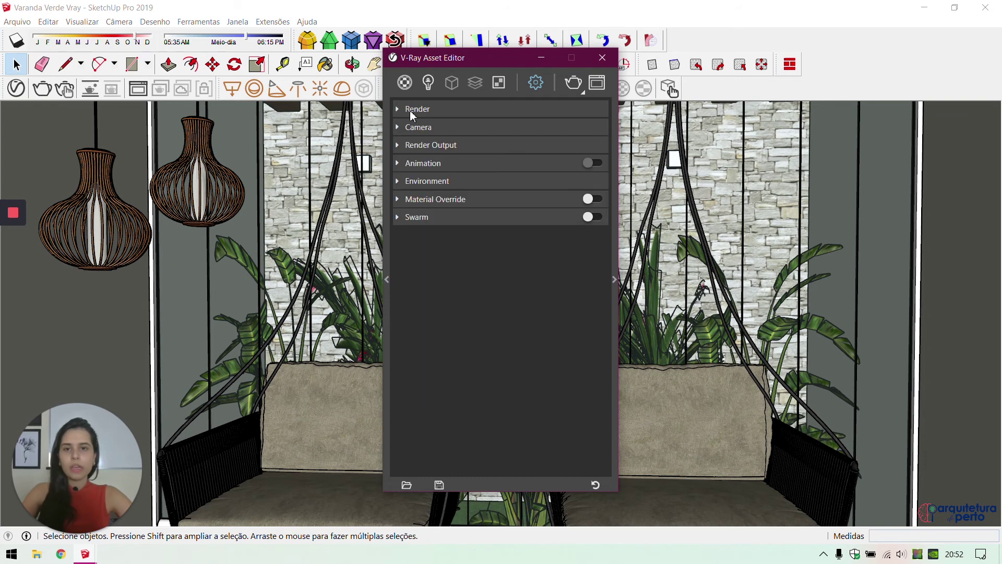
{"action": "left_click", "coordinate": [448, 147]}
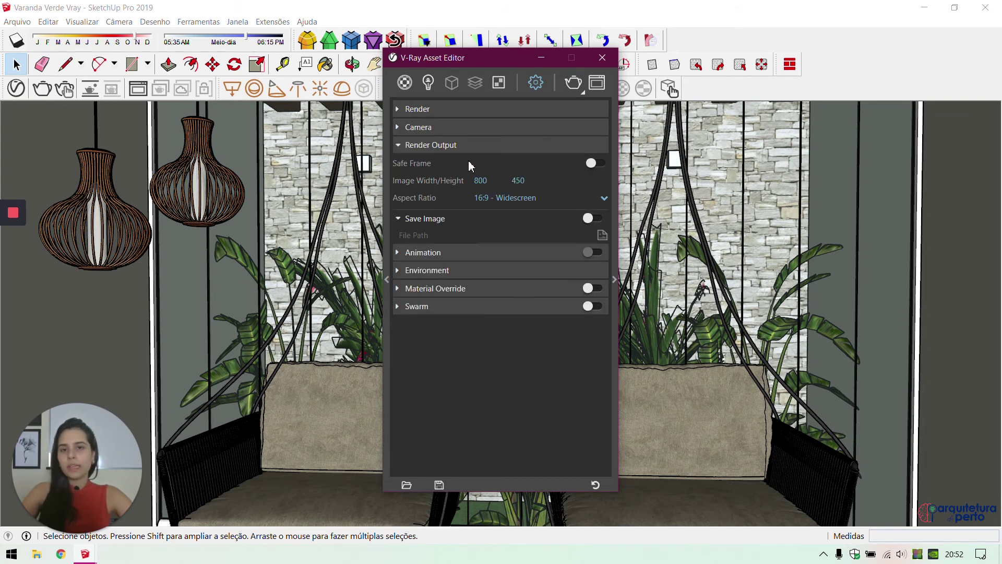
{"action": "left_click", "coordinate": [593, 163]}
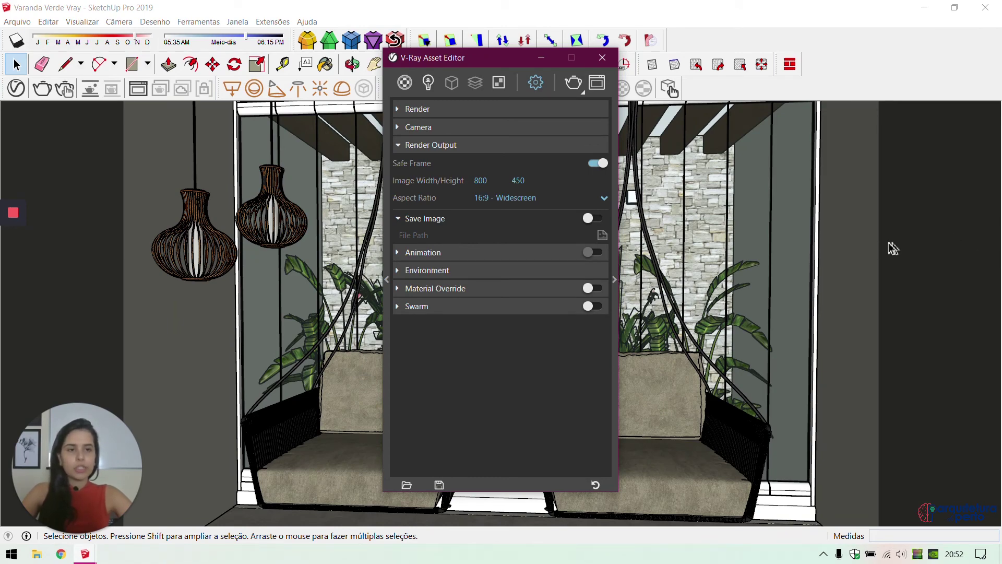
{"action": "left_click", "coordinate": [602, 58]}
Align the camera to the standard front view and adjust its distance to fit both hanging seats inside the frame
{"action": "mouse_move", "coordinate": [579, 306]}
{"action": "middle_mouse_down"}
{"action": "mouse_move", "coordinate": [608, 291]}
{"action": "mouse_move", "coordinate": [620, 298]}
{"action": "mouse_move", "coordinate": [612, 298]}
{"action": "middle_mouse_up"}
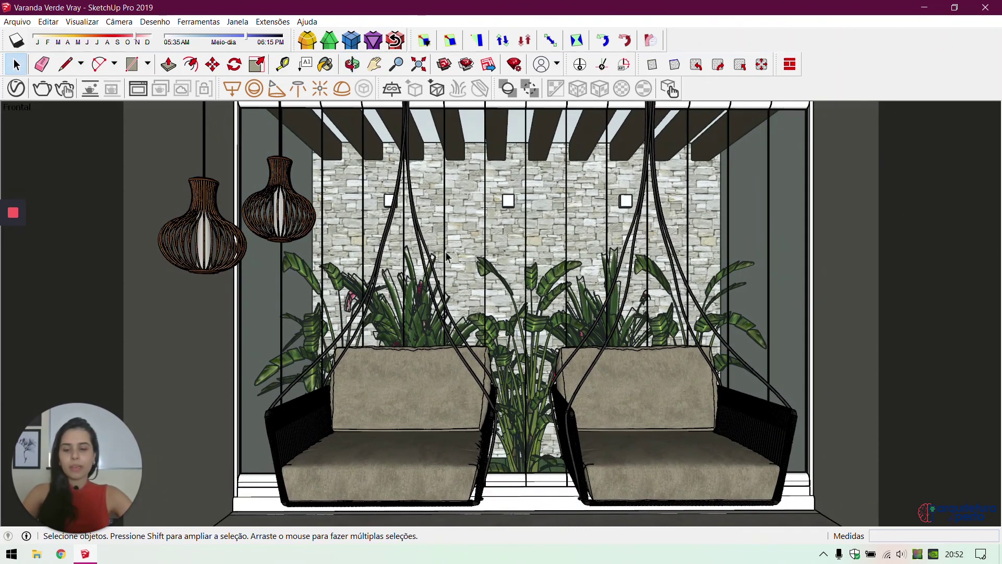
{"action": "key", "text": "c"}
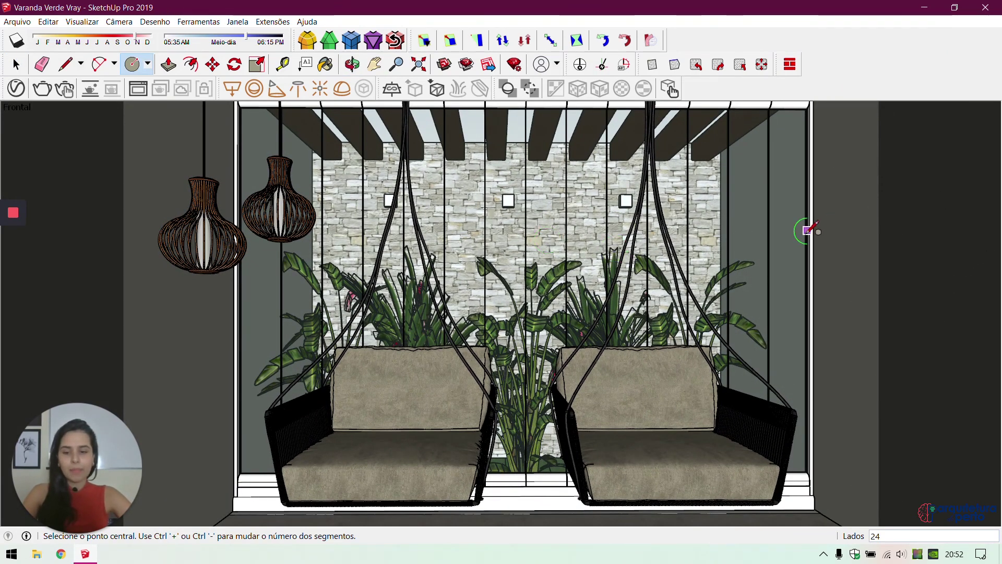
{"action": "key", "text": "z"}
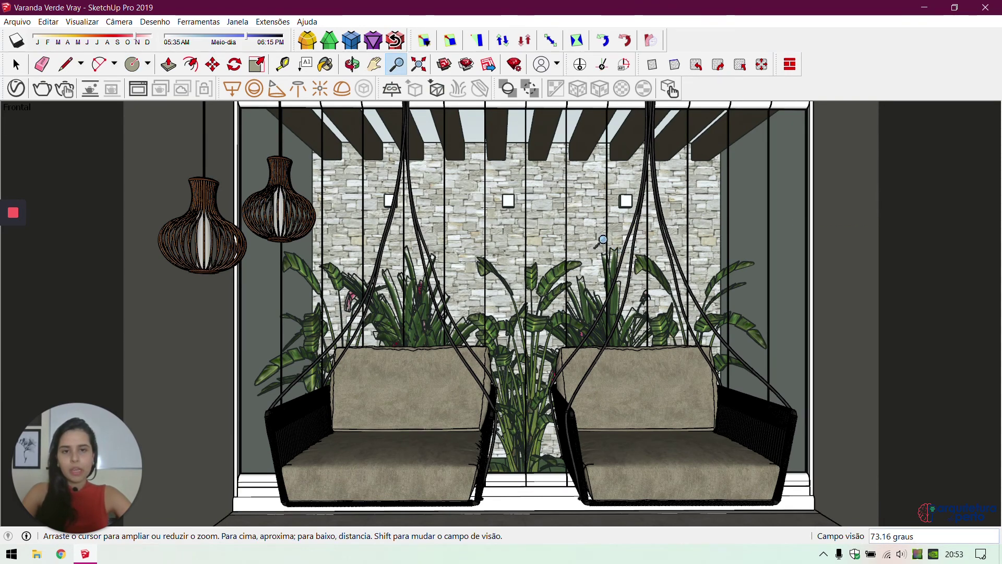
{"action": "scroll", "coordinate": [600, 250], "scroll_direction": "up", "scroll_amount": 10}
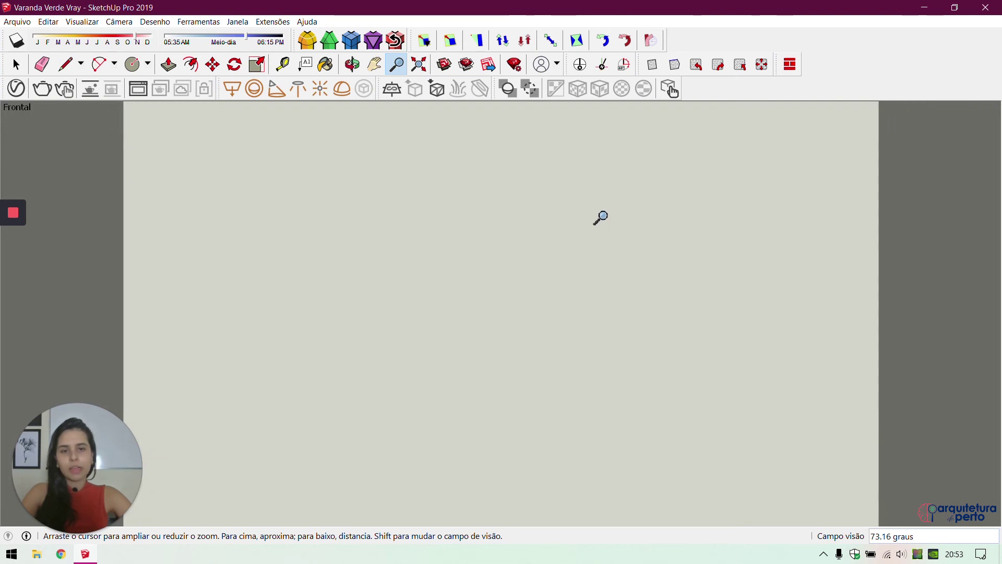
{"action": "scroll", "coordinate": [603, 198], "scroll_direction": "down", "scroll_amount": 10}
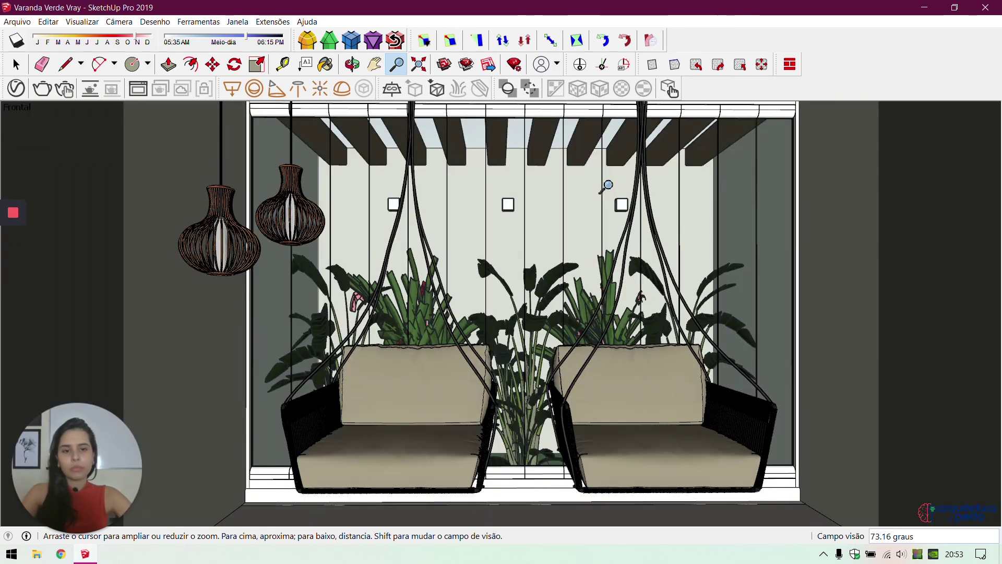
{"action": "scroll", "coordinate": [607, 186], "scroll_direction": "up", "scroll_amount": 10}
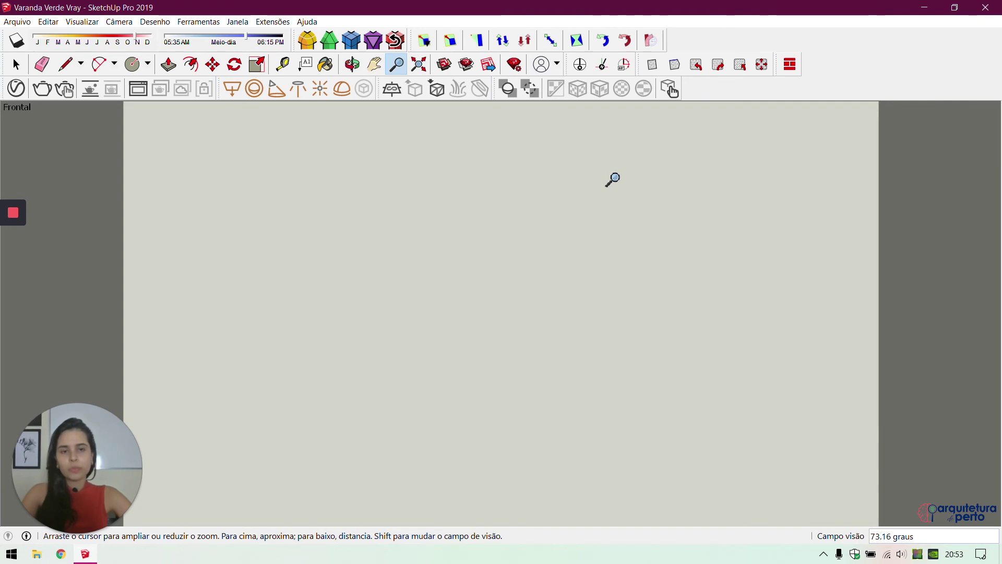
{"action": "scroll", "coordinate": [589, 186], "scroll_direction": "down", "scroll_amount": 10}
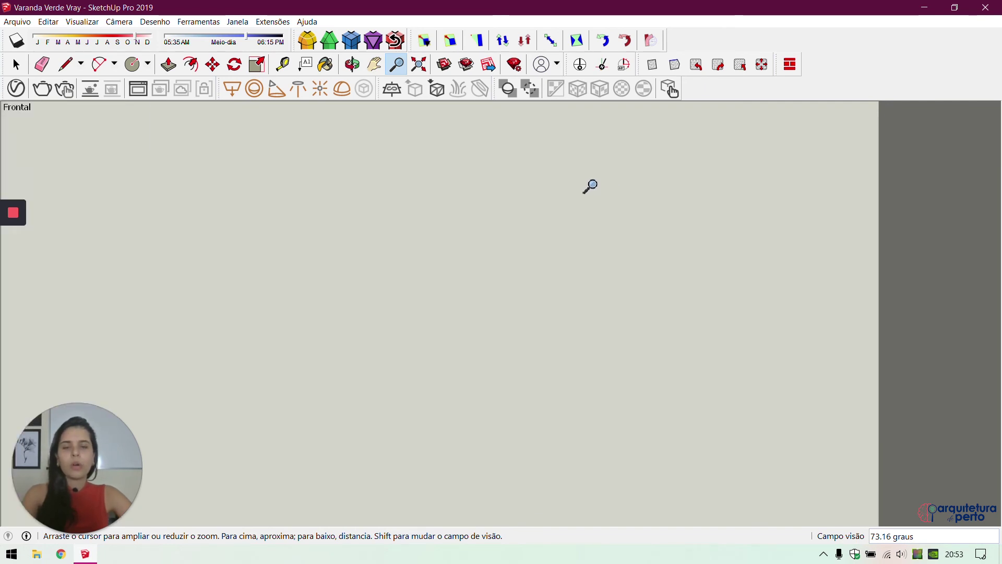
{"action": "scroll", "coordinate": [590, 186], "scroll_direction": "down", "scroll_amount": 2}
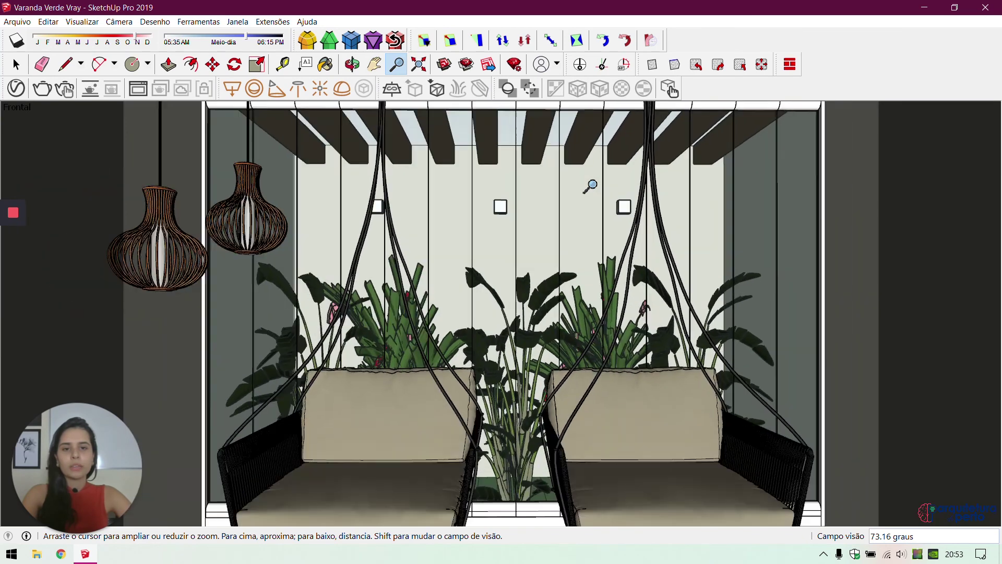
{"action": "scroll", "coordinate": [590, 186], "scroll_direction": "down", "scroll_amount": 2}
{"action": "scroll", "coordinate": [590, 185], "scroll_direction": "up", "scroll_amount": 10}
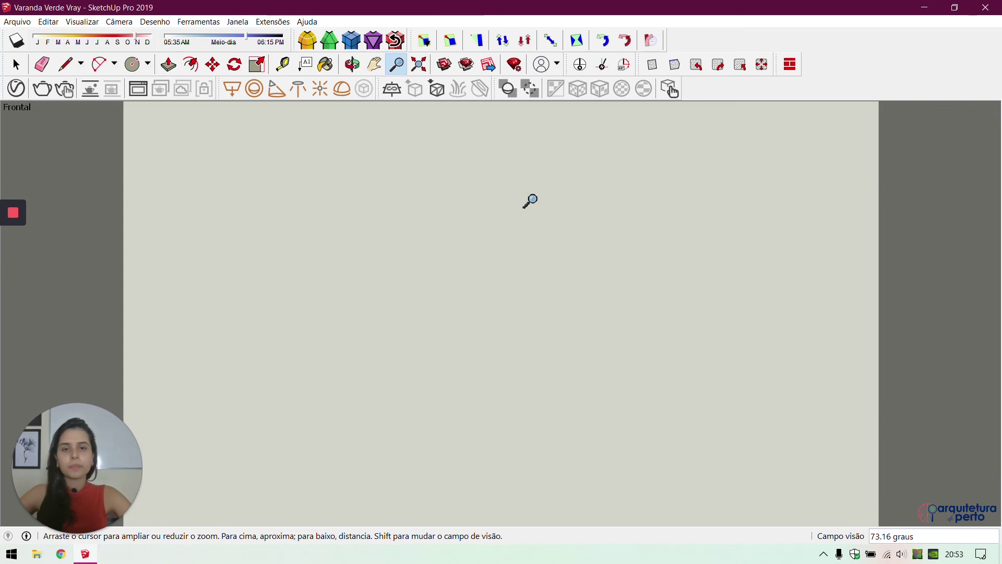
{"action": "left_click", "coordinate": [16, 64]}
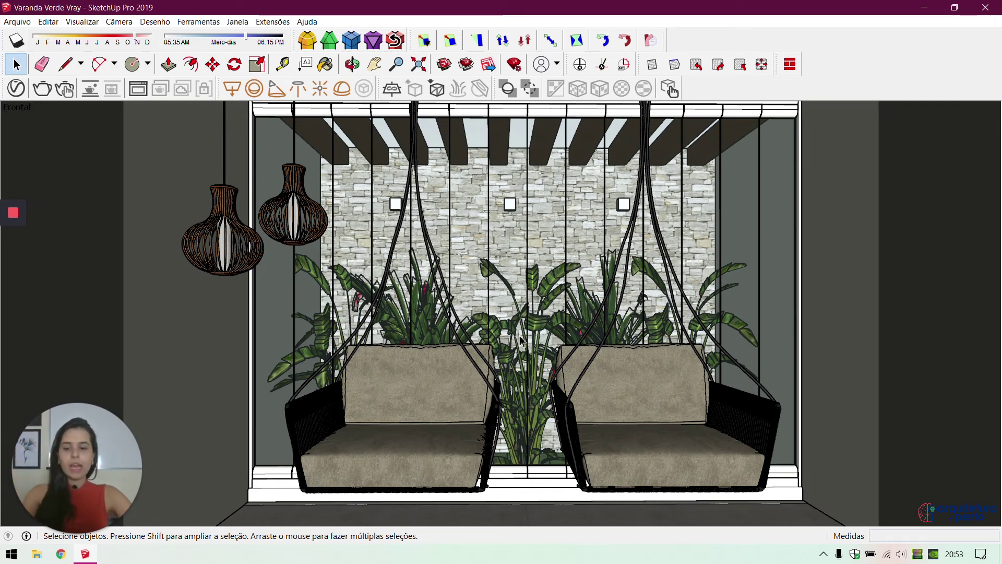
Widen the camera's field of view, trying 78 degrees and settling on 85 degrees
{"action": "key", "text": "z"}
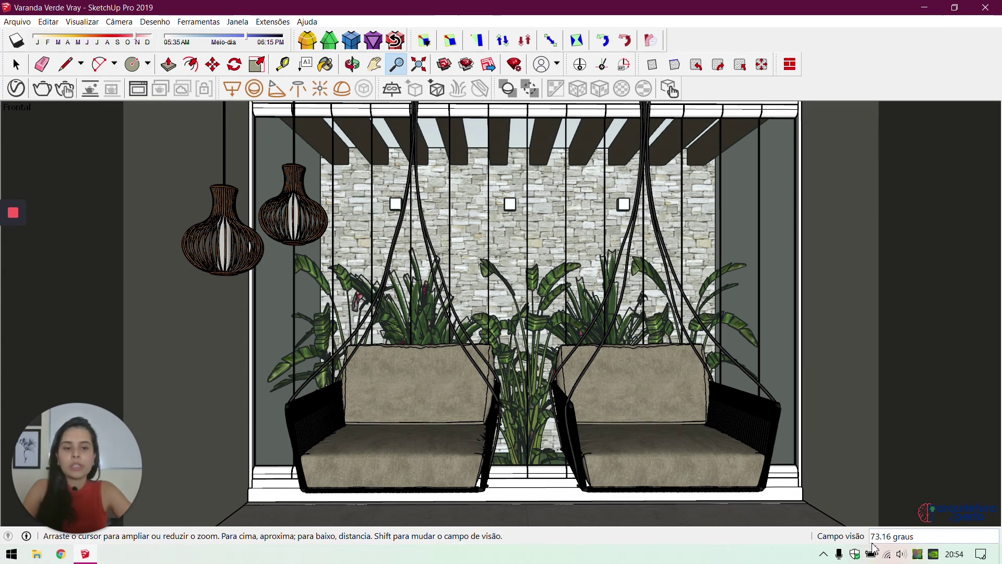
{"action": "type", "text": "7"}
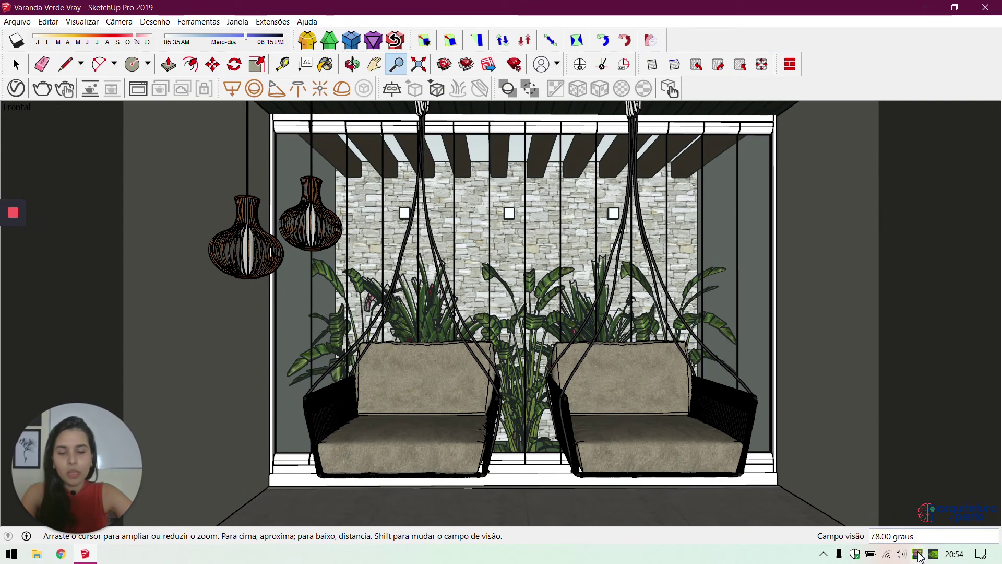
{"action": "type", "text": "85"}
{"action": "key", "text": "Return"}
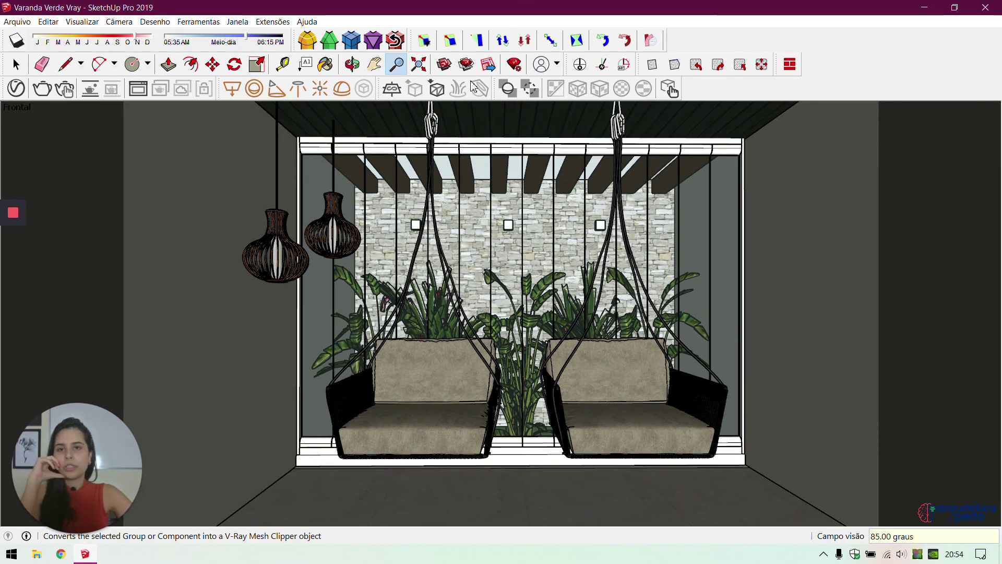
Pan and zoom the front view to fit the hanging seats, pendant lamps and part of the ceiling within the safe frame
{"action": "left_click", "coordinate": [376, 64]}
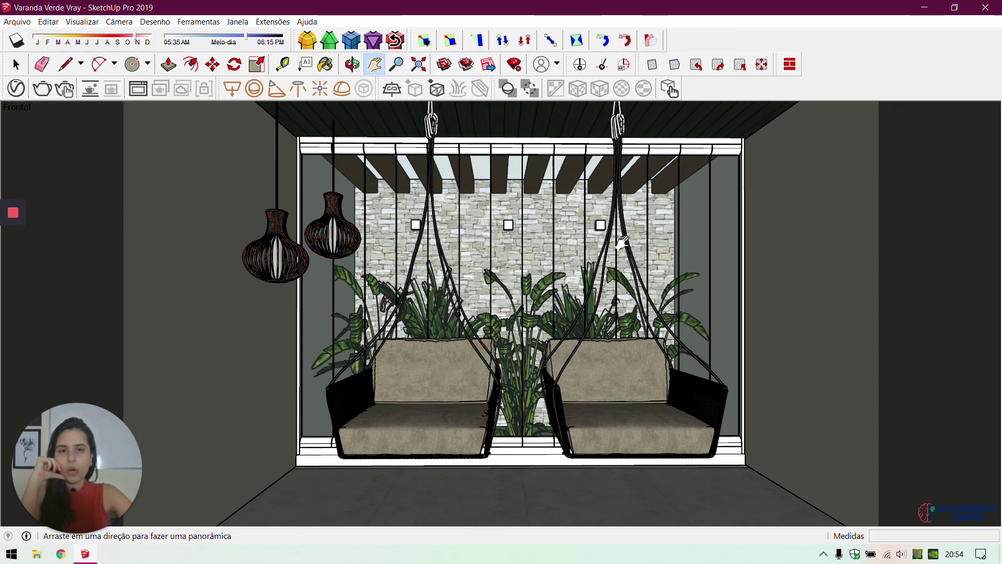
{"action": "left_click_drag", "start_coordinate": [620, 242], "coordinate": [619, 254]}
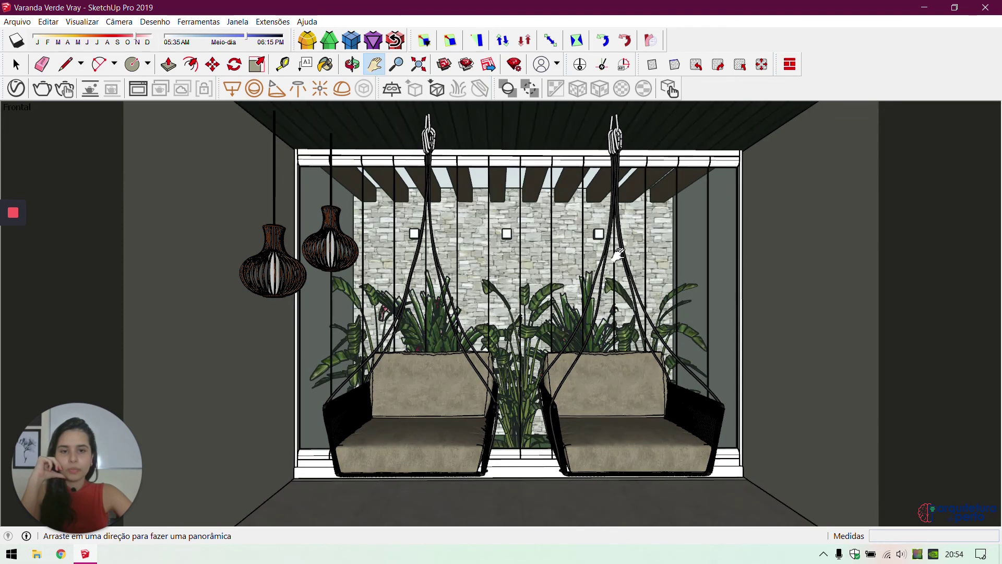
{"action": "scroll", "coordinate": [619, 254], "scroll_direction": "down", "scroll_amount": 5}
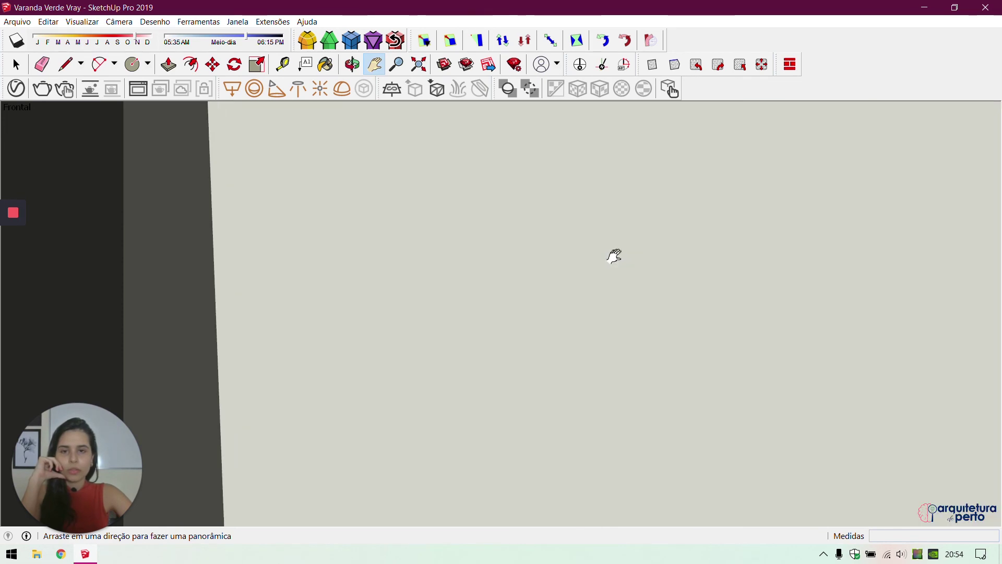
{"action": "left_click_drag", "start_coordinate": [553, 274], "coordinate": [700, 280]}
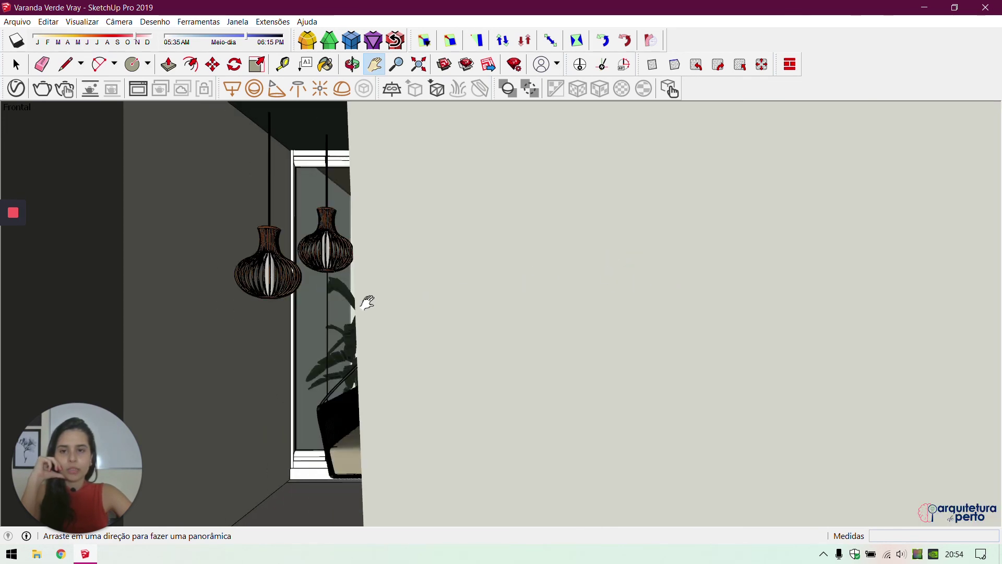
{"action": "scroll", "coordinate": [354, 289], "scroll_direction": "up", "scroll_amount": 5}
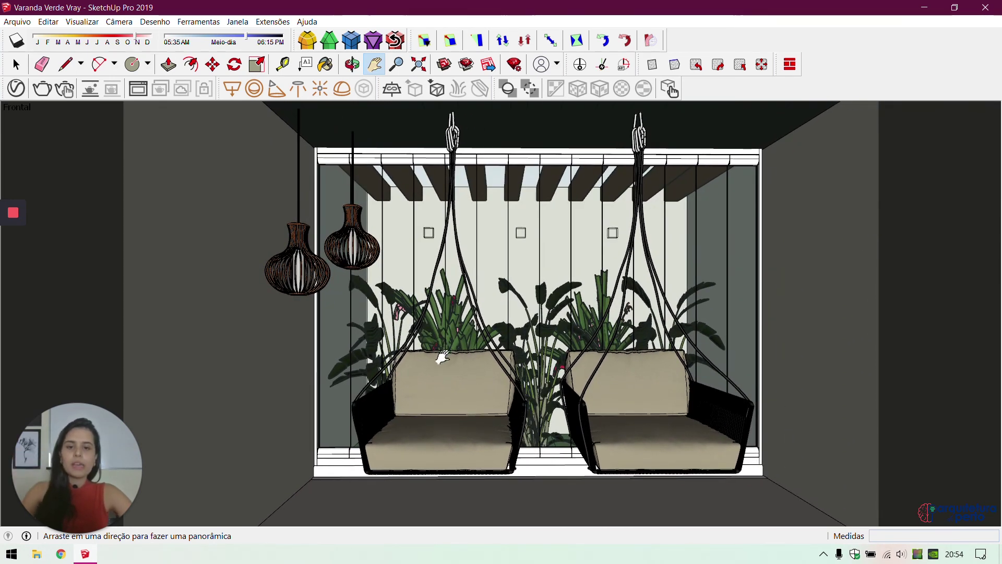
{"action": "scroll", "coordinate": [477, 369], "scroll_direction": "up", "scroll_amount": 1}
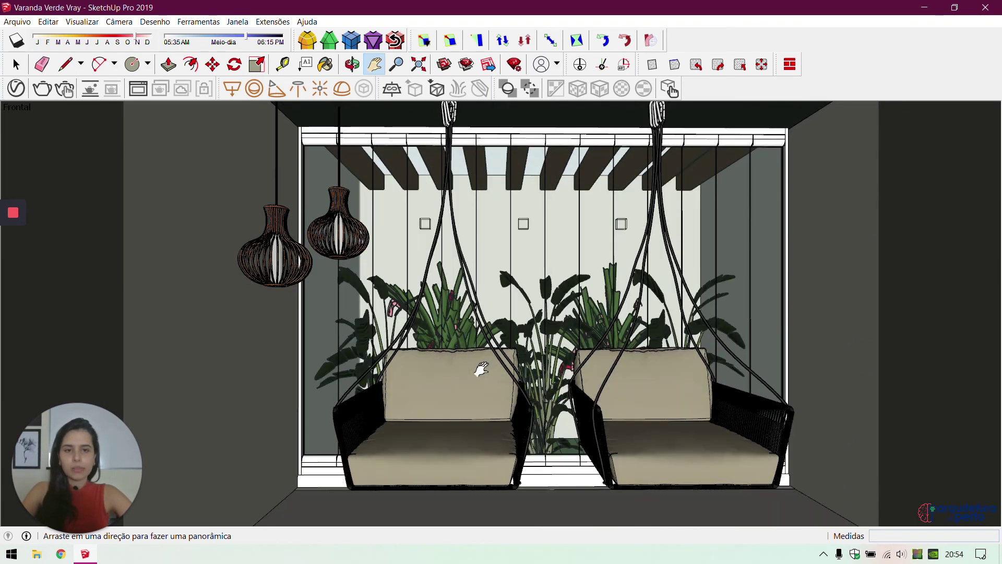
{"action": "scroll", "coordinate": [479, 369], "scroll_direction": "down", "scroll_amount": 1}
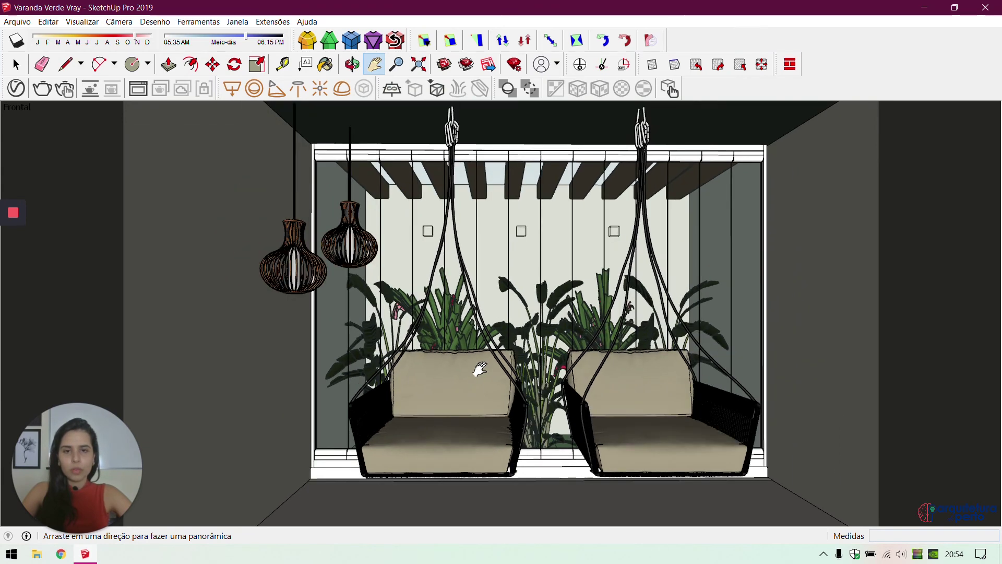
Set the V-Ray render output's aspect ratio to 1:1 - Square
{"action": "left_click", "coordinate": [18, 94]}
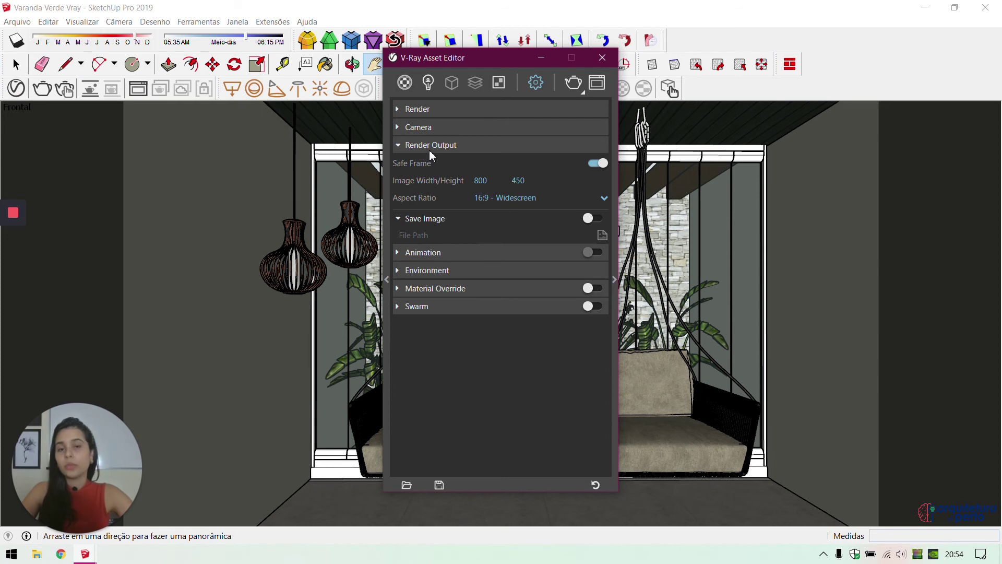
{"action": "left_click", "coordinate": [505, 201]}
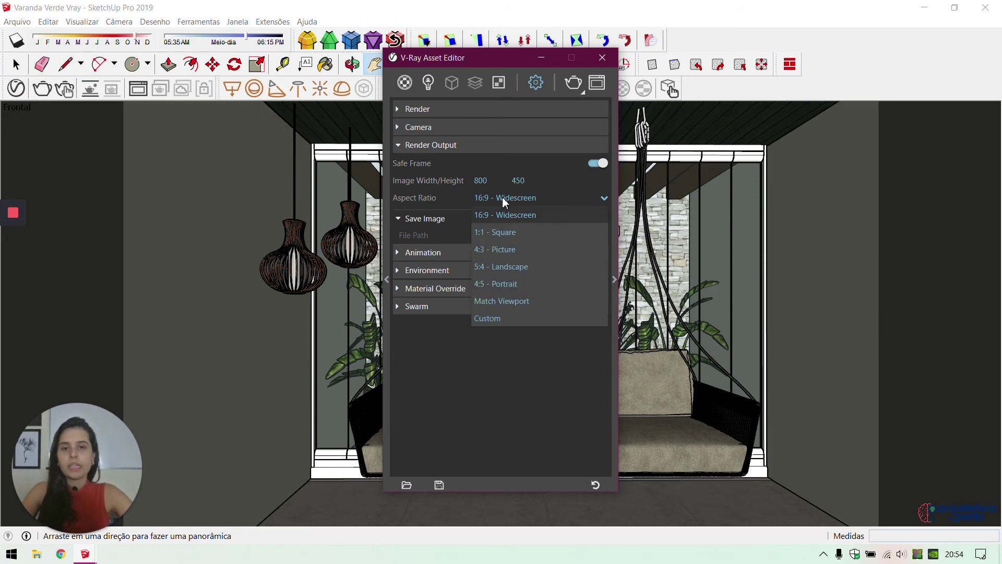
{"action": "left_click", "coordinate": [504, 232]}
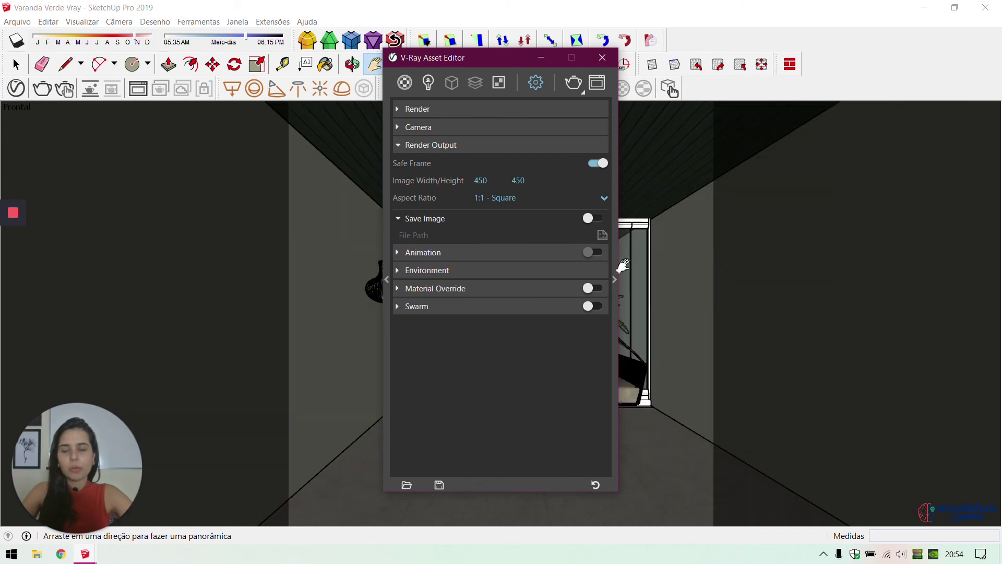
Close the render settings and bring the front view closer to the hanging seats and pendant lamps within the square safe frame
{"action": "left_click", "coordinate": [602, 58]}
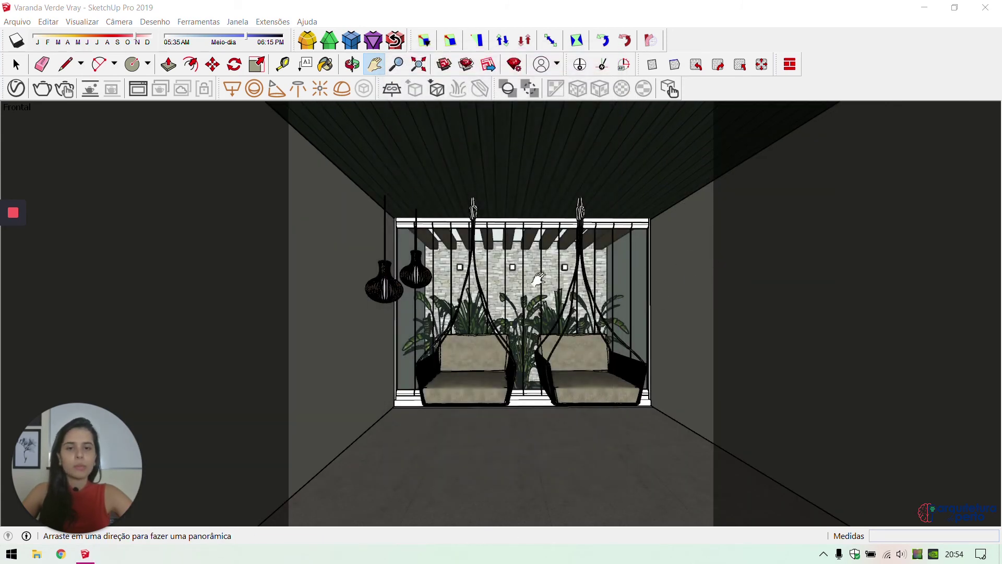
{"action": "scroll", "coordinate": [407, 291], "scroll_direction": "up", "scroll_amount": 8}
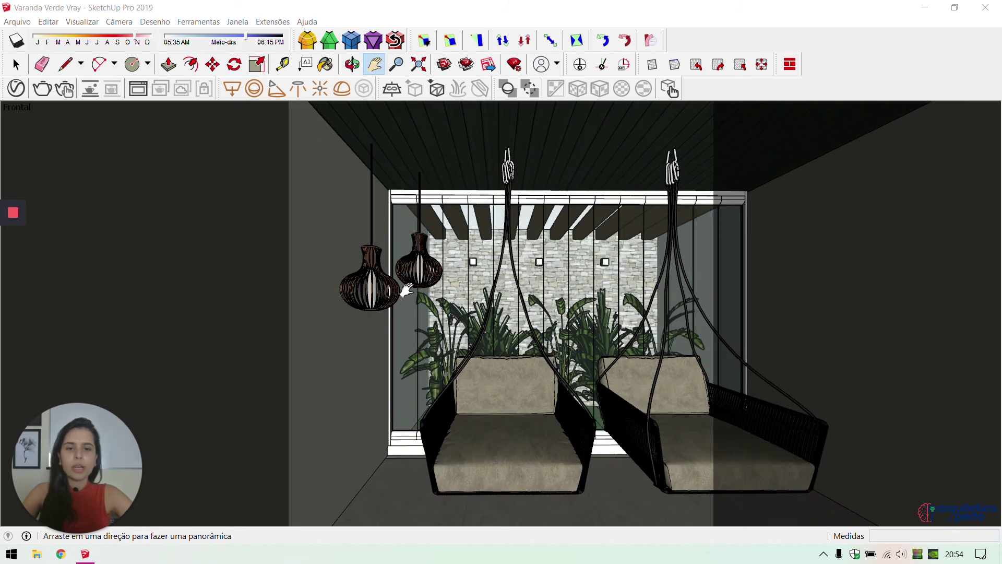
{"action": "scroll", "coordinate": [516, 334], "scroll_direction": "down", "scroll_amount": 3}
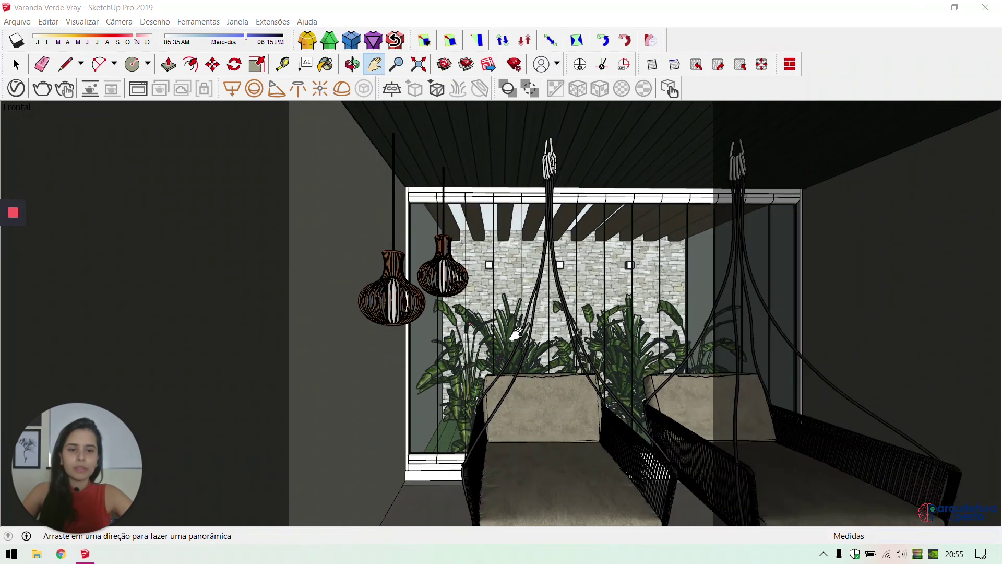
{"action": "left_click", "coordinate": [374, 64]}
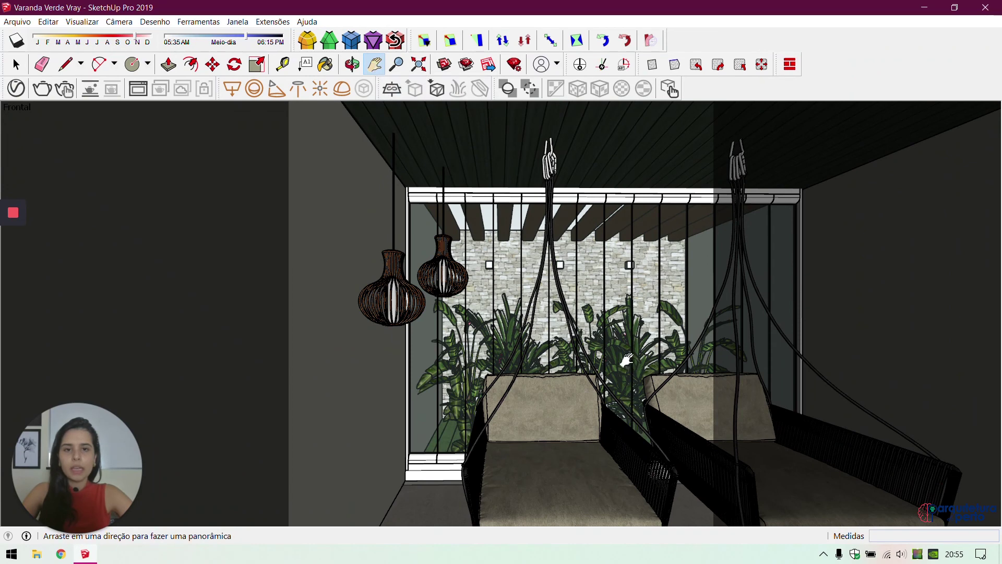
{"action": "left_click_drag", "start_coordinate": [629, 365], "coordinate": [611, 339]}
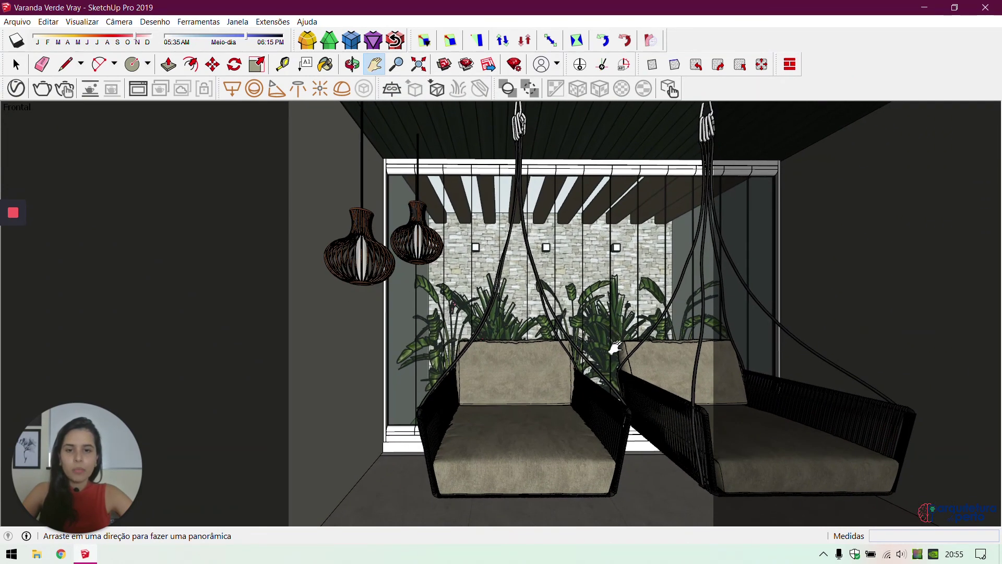
Narrow the camera's field of view, trying 80 degrees and settling on 75 degrees
{"action": "key", "text": "z"}
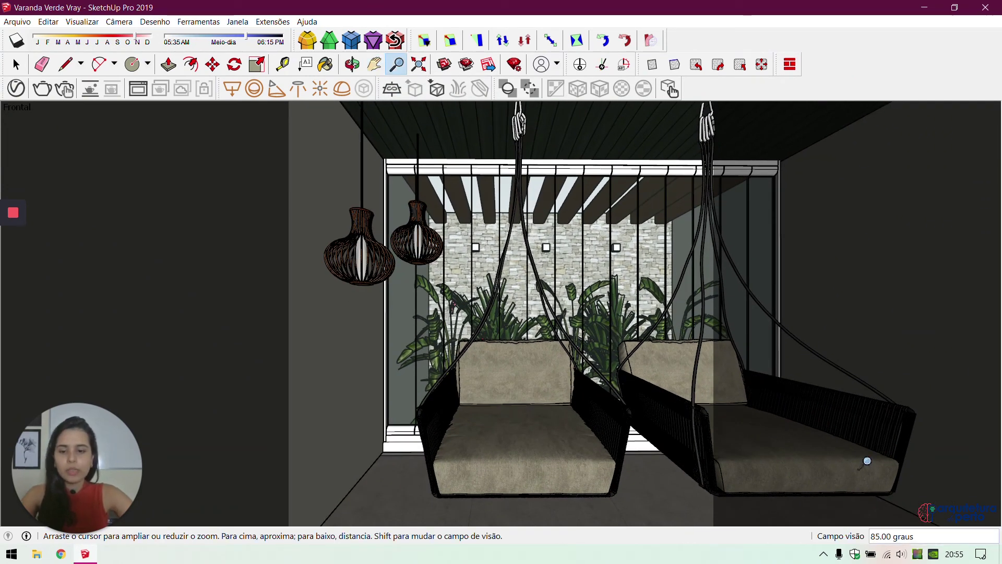
{"action": "type", "text": "80"}
{"action": "key", "text": "Return"}
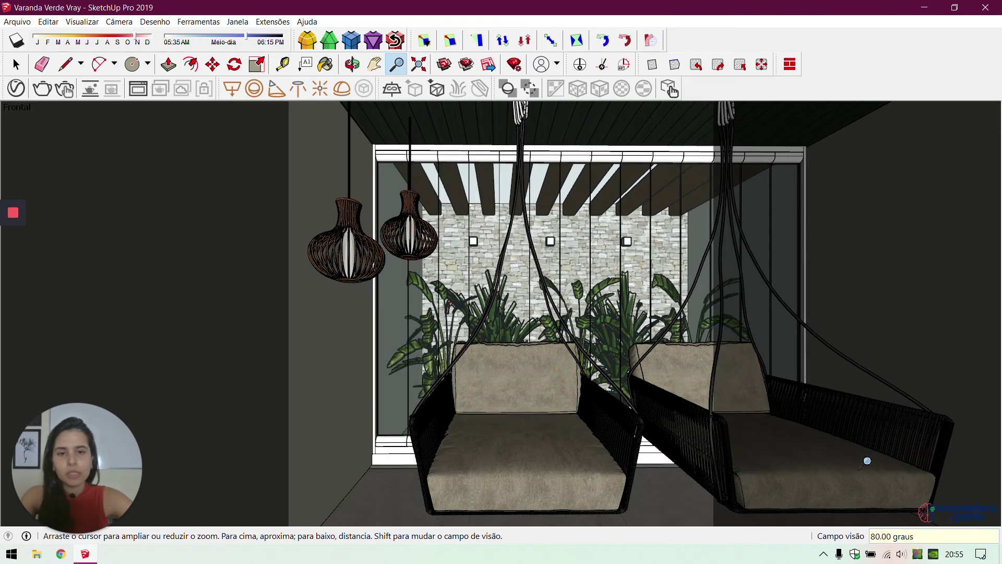
{"action": "type", "text": "75"}
{"action": "key", "text": "Return"}
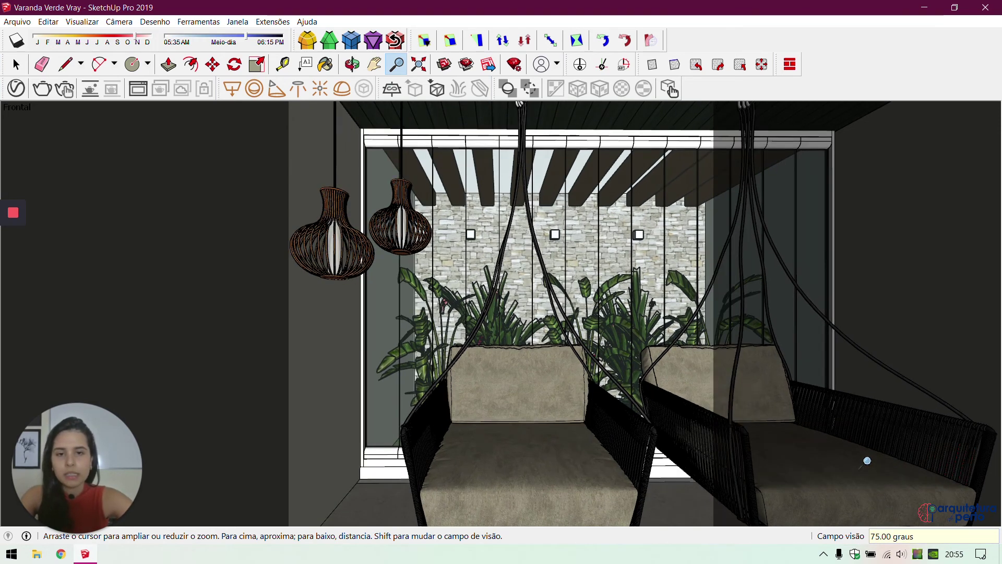
Reframe the view so the pendant lamps, one full hanging seat and part of the second fit inside the square safe frame
{"action": "scroll", "coordinate": [522, 326], "scroll_direction": "down", "scroll_amount": 2}
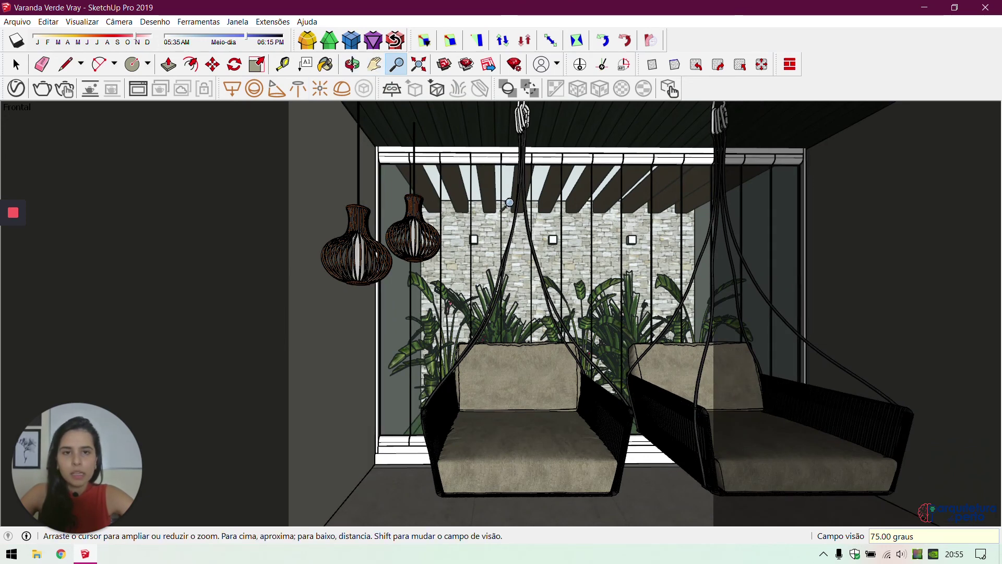
{"action": "scroll", "coordinate": [518, 207], "scroll_direction": "down", "scroll_amount": 1}
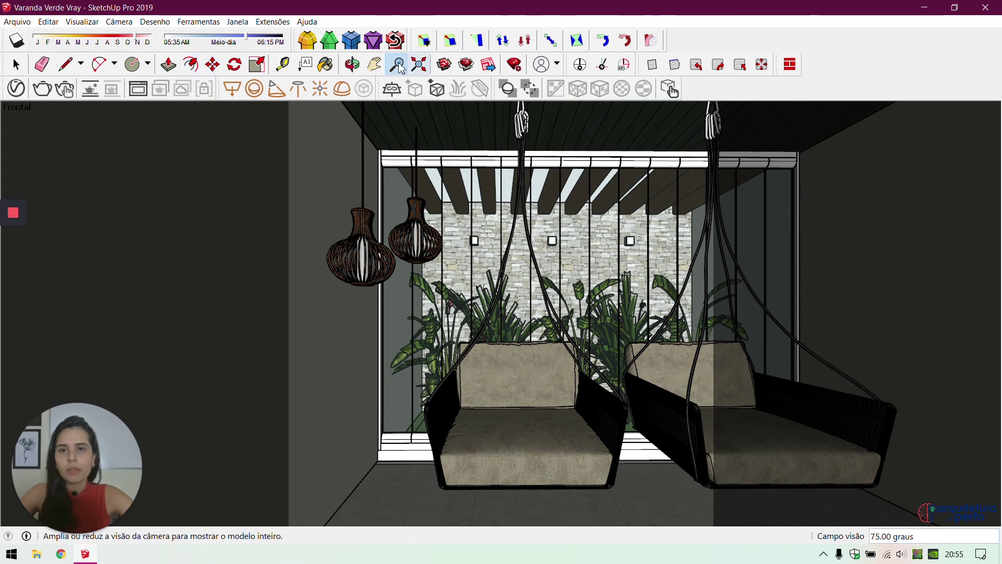
{"action": "left_click", "coordinate": [375, 64]}
{"action": "left_click_drag", "start_coordinate": [599, 333], "coordinate": [582, 333]}
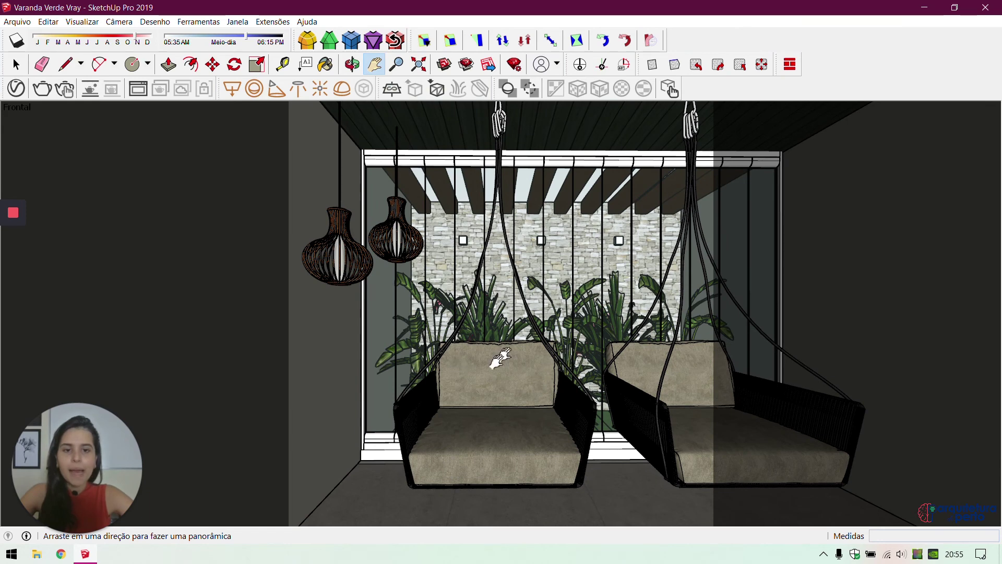
{"action": "left_click_drag", "start_coordinate": [510, 351], "coordinate": [519, 352]}
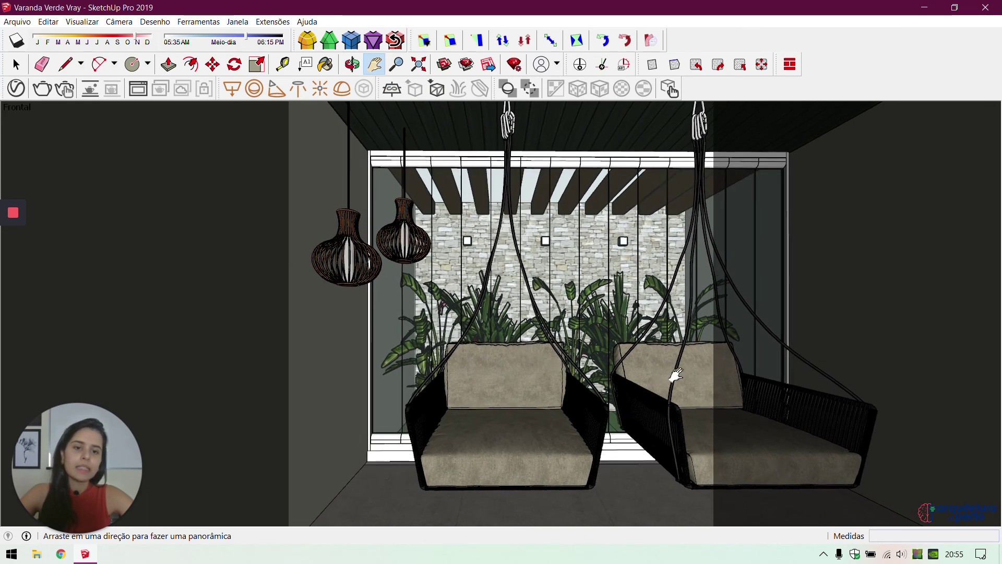
{"action": "scroll", "coordinate": [541, 400], "scroll_direction": "up", "scroll_amount": 1}
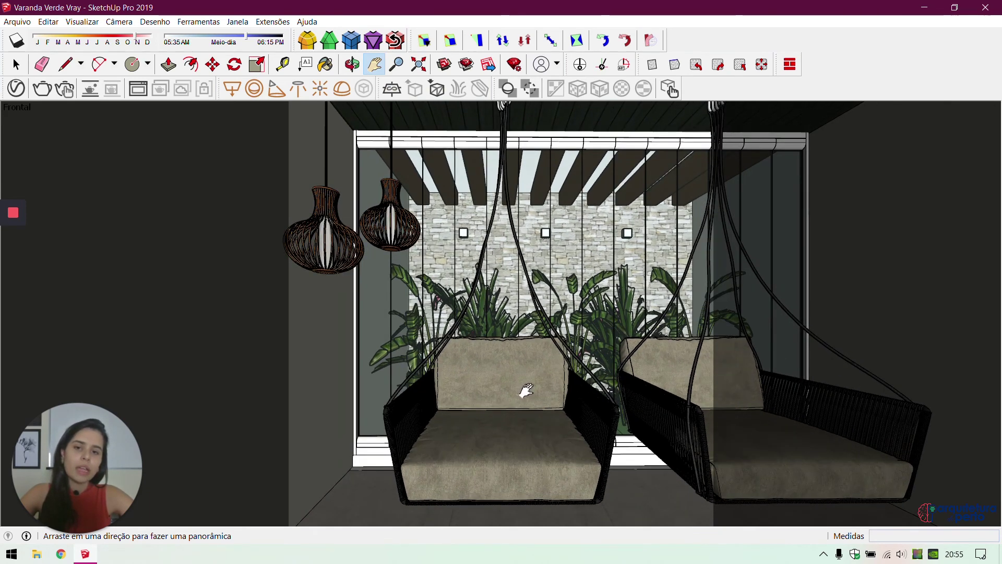
{"action": "left_click_drag", "start_coordinate": [526, 390], "coordinate": [531, 393]}
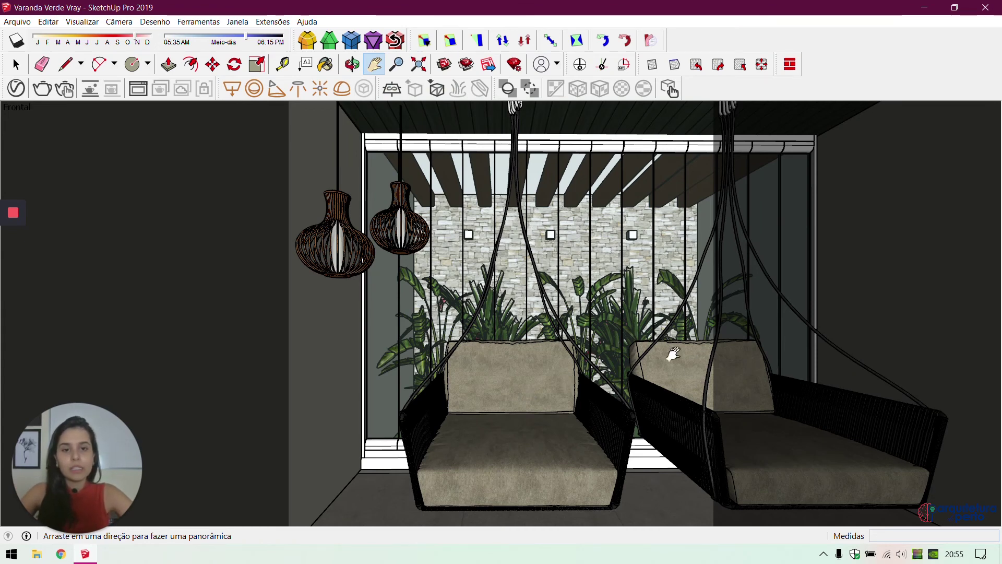
Switch the camera to two-point perspective and save the view as a new scene
{"action": "left_click", "coordinate": [119, 21]}
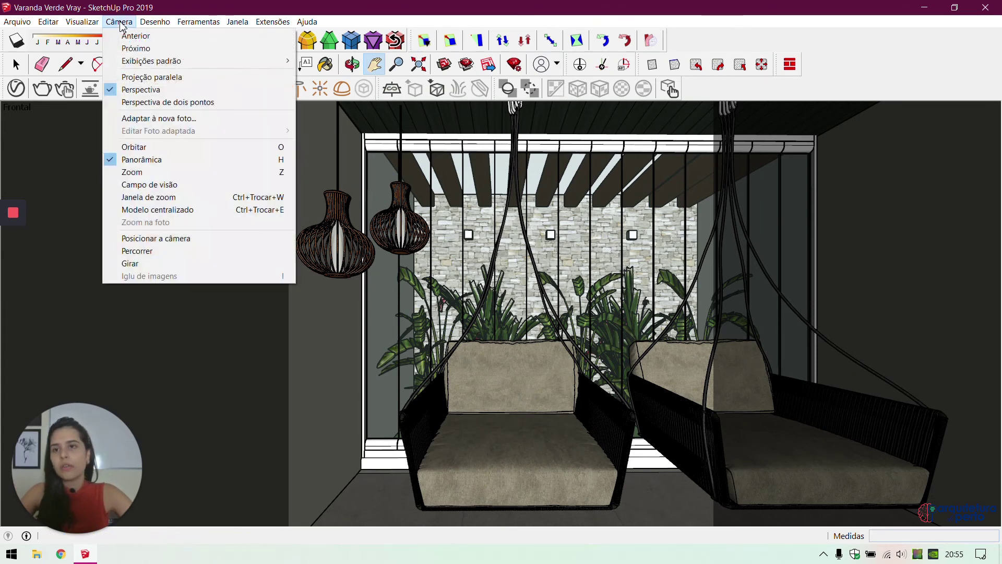
{"action": "left_click", "coordinate": [157, 102]}
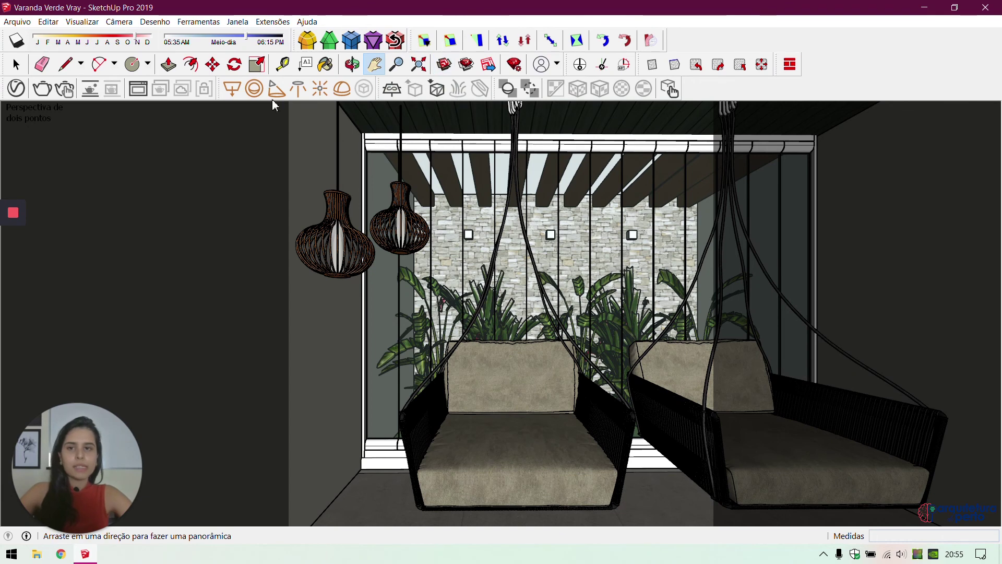
{"action": "left_click", "coordinate": [76, 23]}
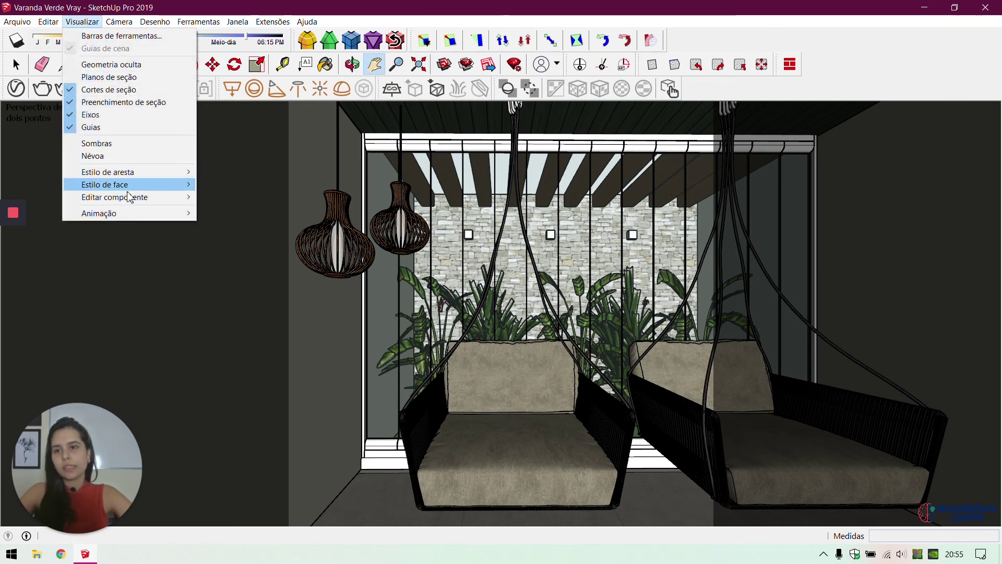
{"action": "mouse_move", "coordinate": [129, 214]}
{"action": "left_click", "coordinate": [240, 213]}
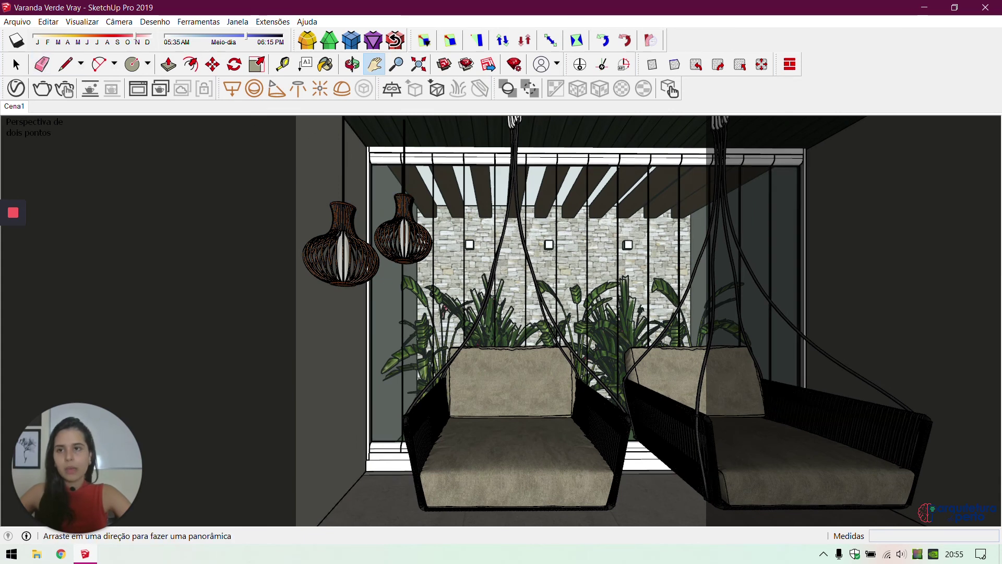
Set the sun to mid-morning with shadows displayed, update the saved scene, and hide the shadows again
{"action": "left_click", "coordinate": [16, 41]}
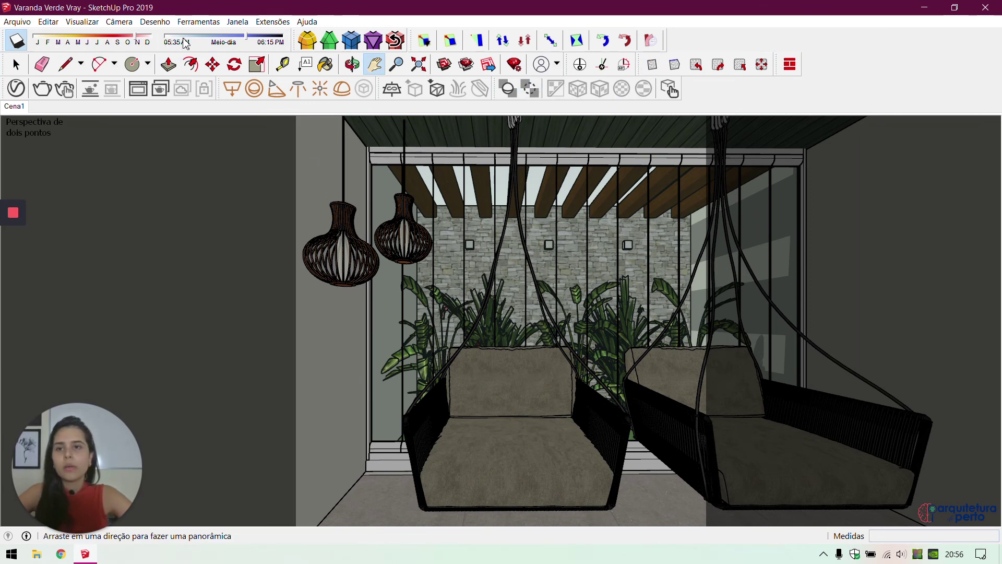
{"action": "left_click", "coordinate": [200, 36]}
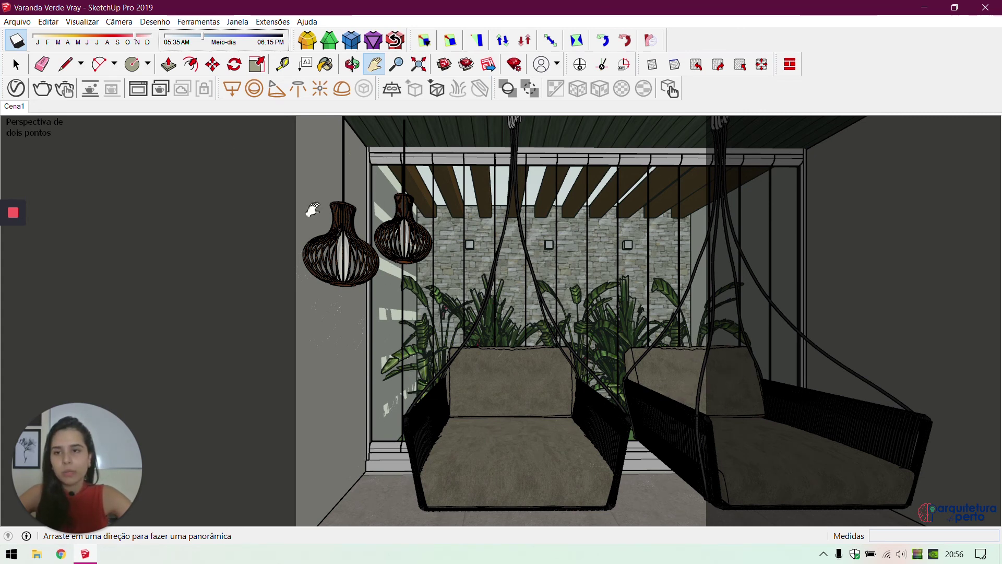
{"action": "right_click", "coordinate": [14, 107]}
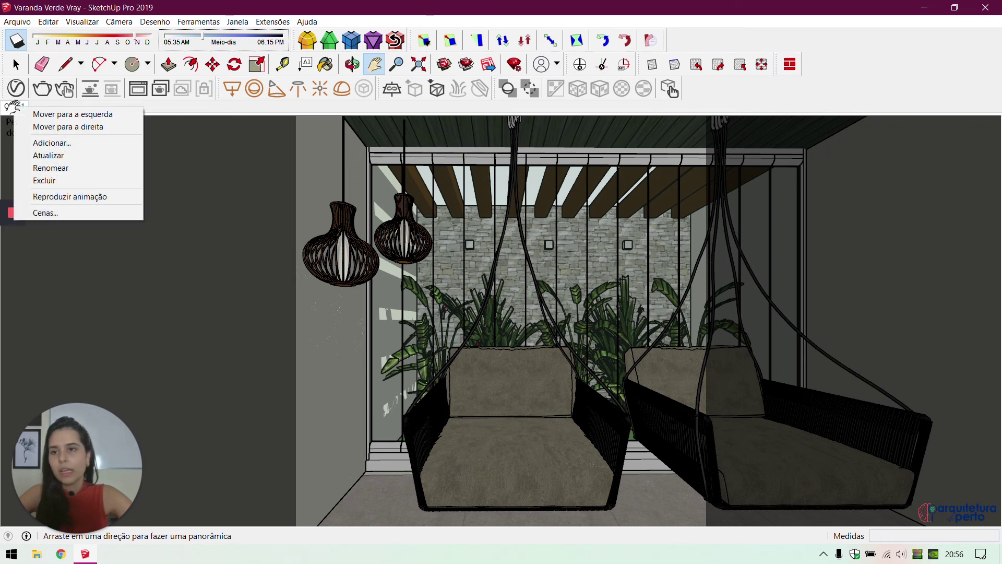
{"action": "left_click", "coordinate": [74, 156]}
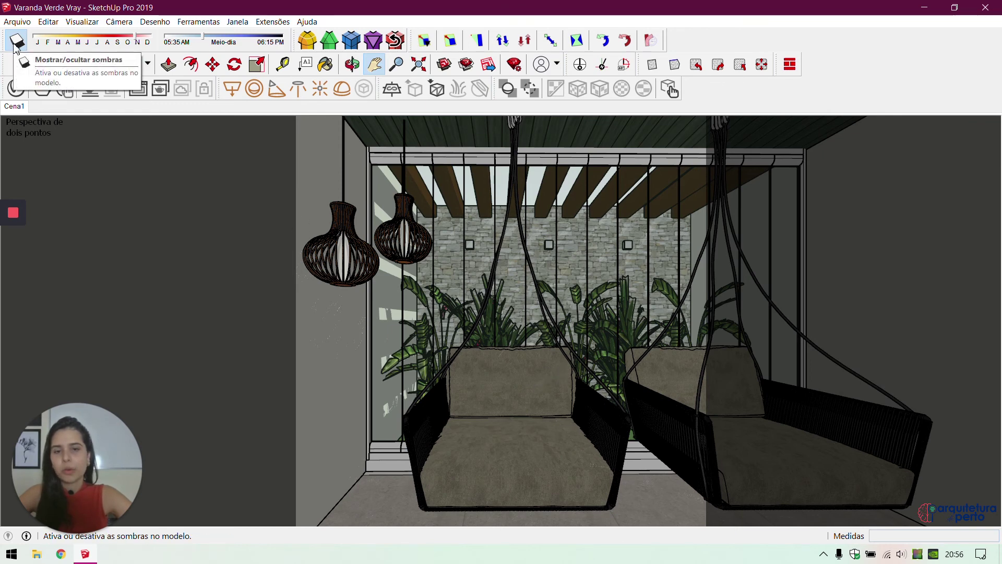
{"action": "left_click", "coordinate": [15, 46]}
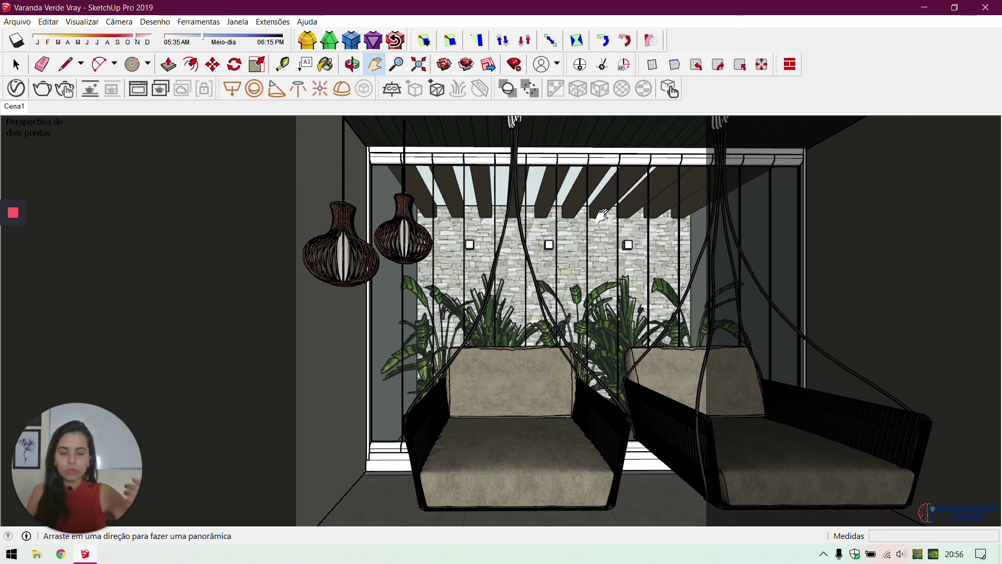
Sample the glass material from the veranda's glazing and open its parameters in the V-Ray Asset Editor
{"action": "key", "text": "b"}
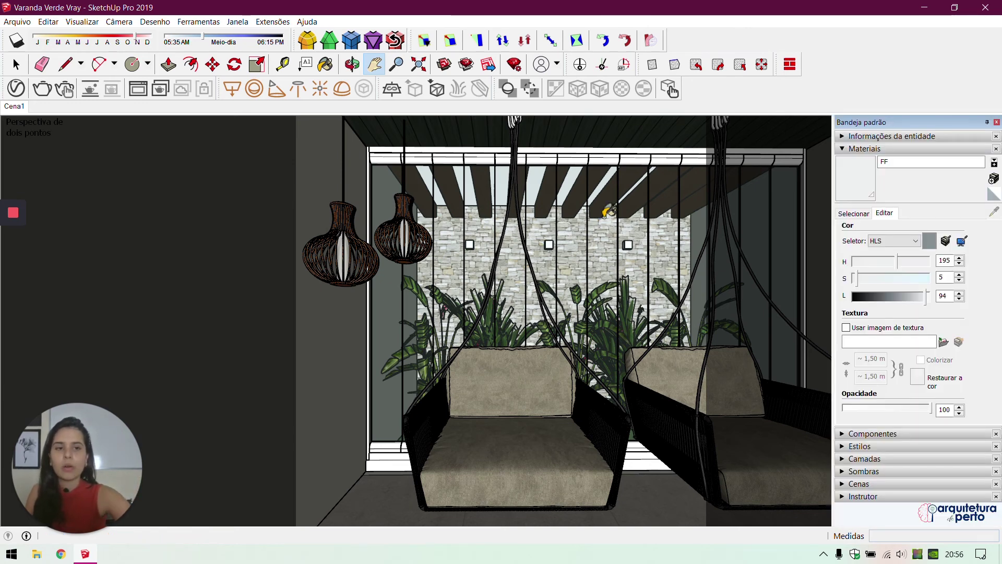
{"action": "left_click", "coordinate": [862, 214]}
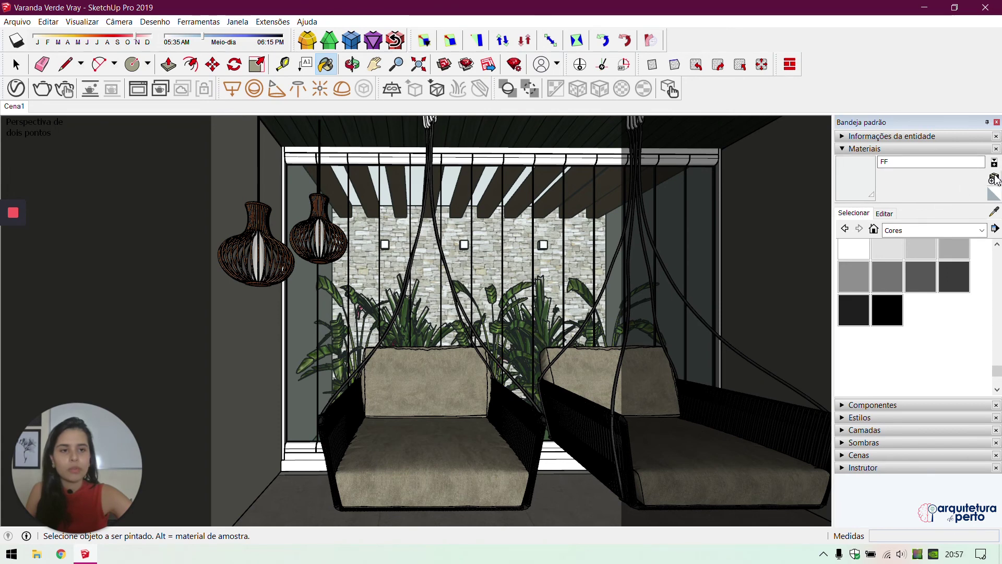
{"action": "left_click", "coordinate": [993, 208]}
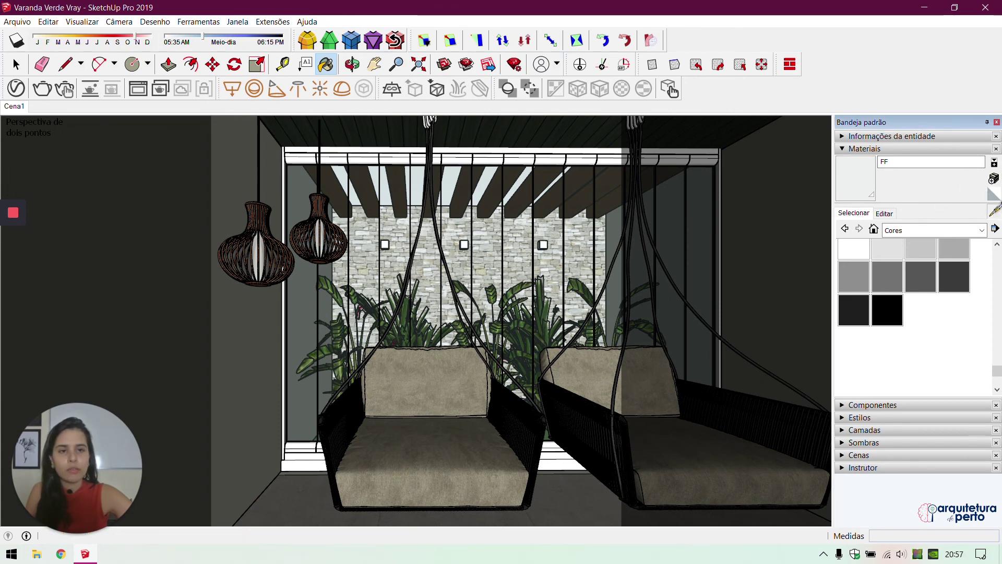
{"action": "left_click", "coordinate": [457, 239]}
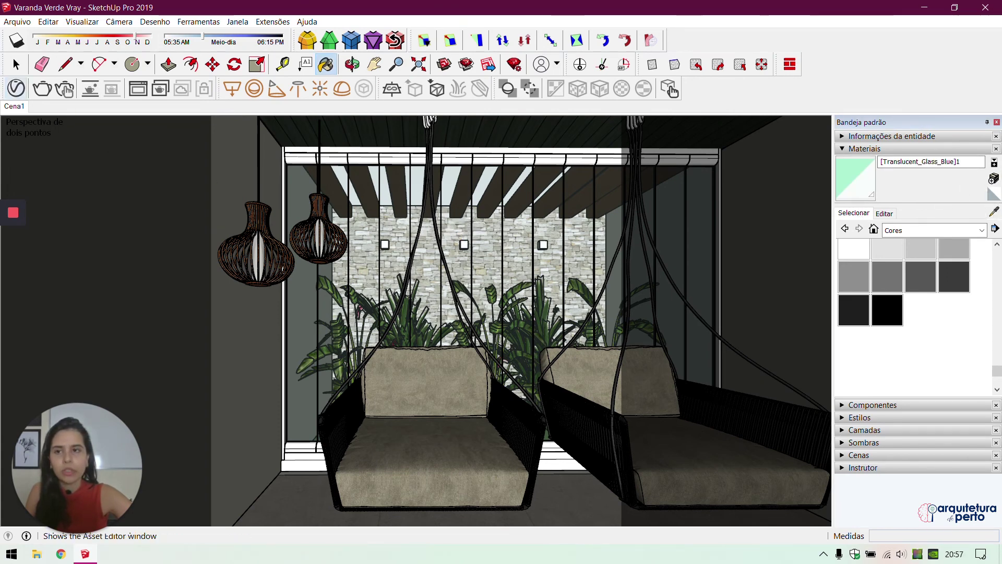
{"action": "left_click", "coordinate": [17, 95]}
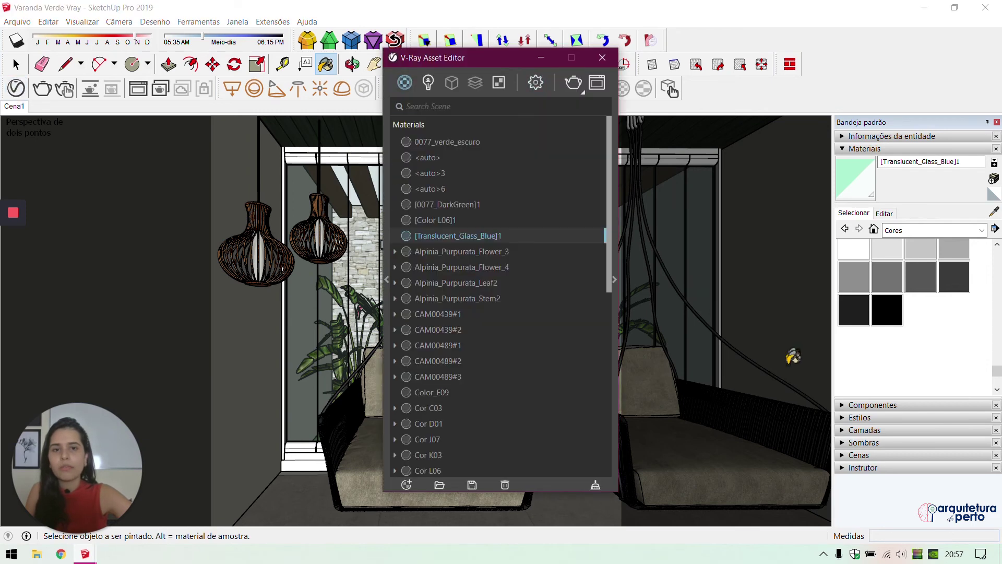
{"action": "left_click", "coordinate": [617, 236]}
{"action": "left_click_drag", "start_coordinate": [593, 62], "coordinate": [444, 56]}
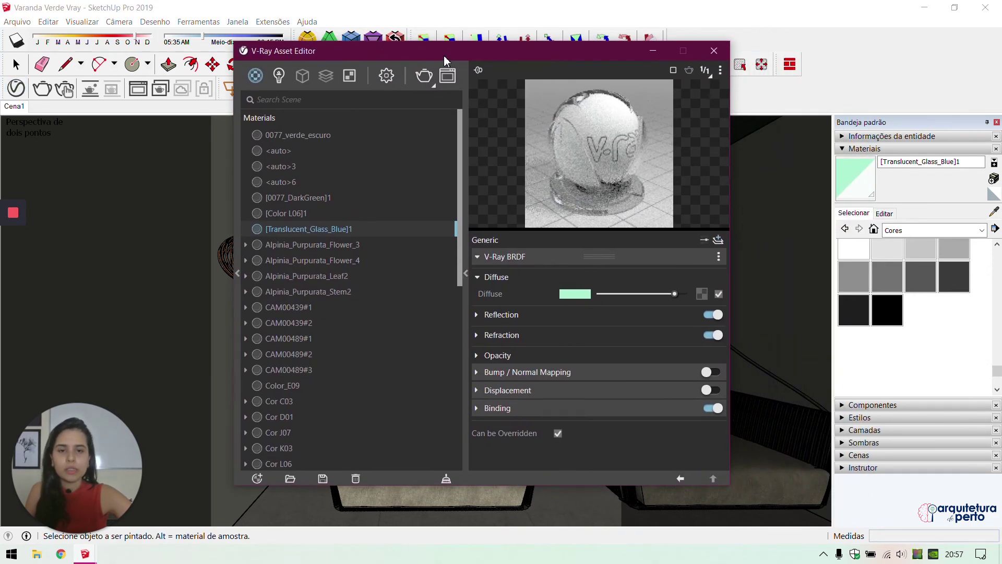
Set the glass material's reflection color to pure white and expand its refraction settings
{"action": "left_click", "coordinate": [559, 313]}
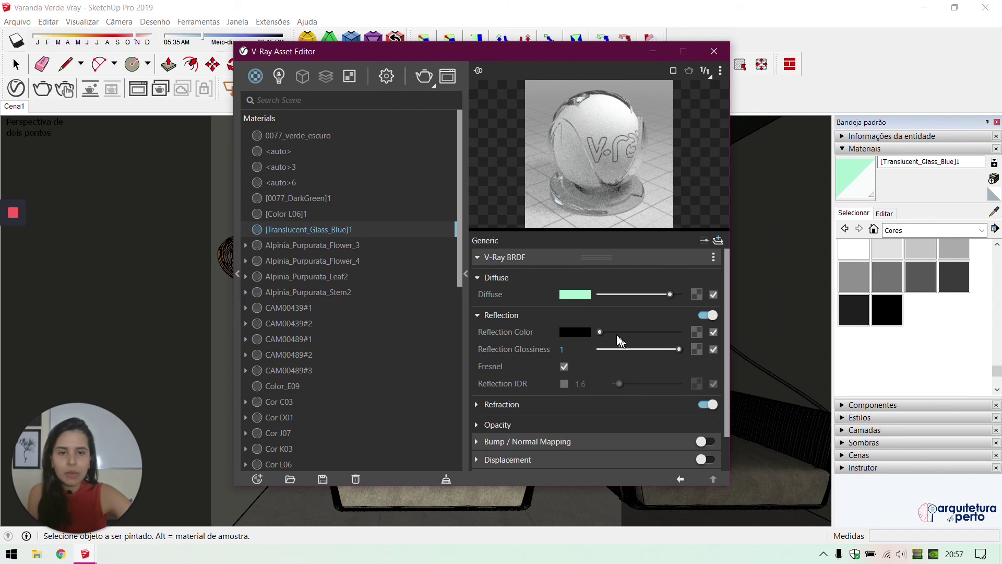
{"action": "left_click_drag", "start_coordinate": [601, 332], "coordinate": [759, 337]}
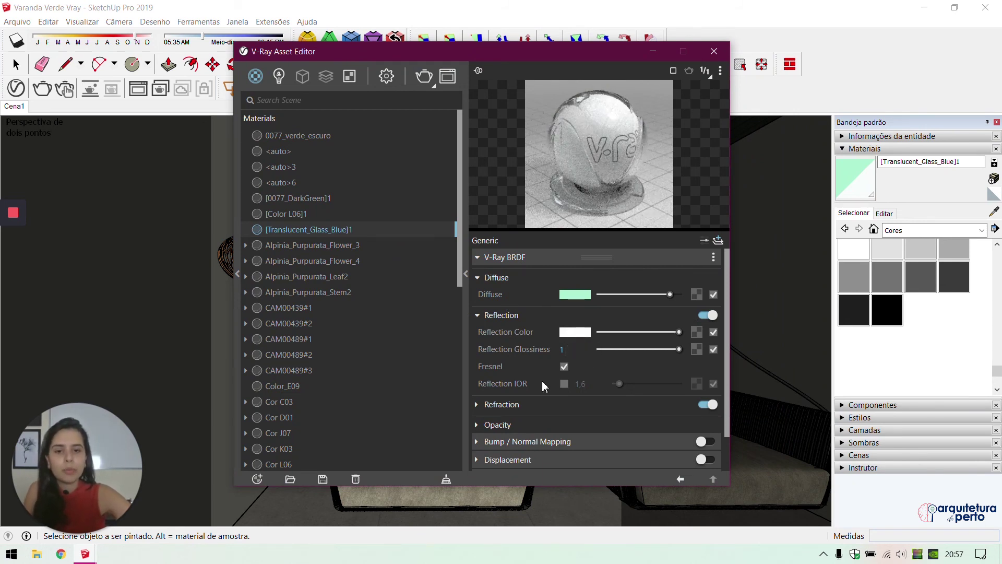
{"action": "left_click", "coordinate": [543, 405]}
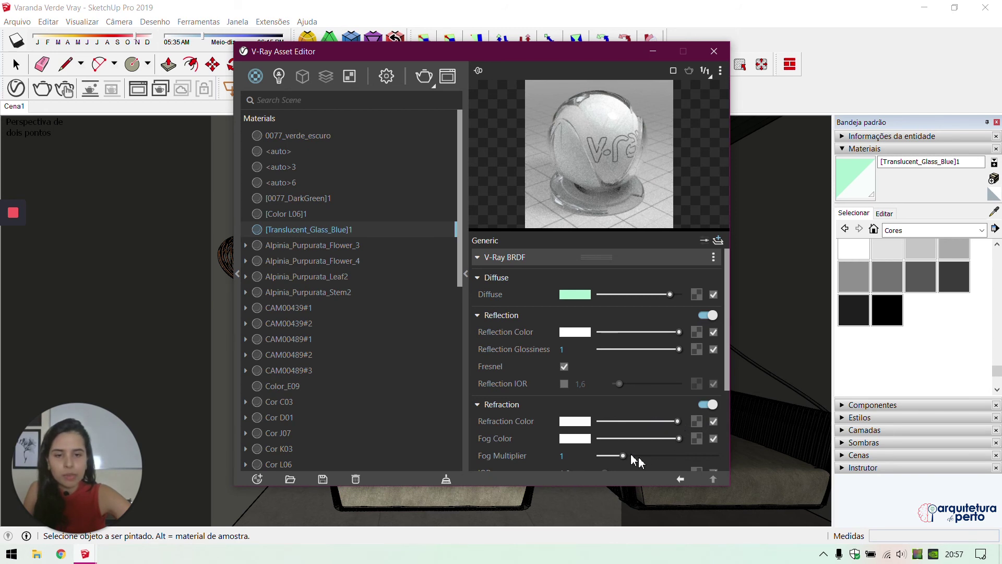
Lighten the glass material's diffuse color to a pale green with R 0.819, G 1 and B 0.92
{"action": "left_click", "coordinate": [575, 294]}
{"action": "left_click_drag", "start_coordinate": [338, 191], "coordinate": [325, 181]}
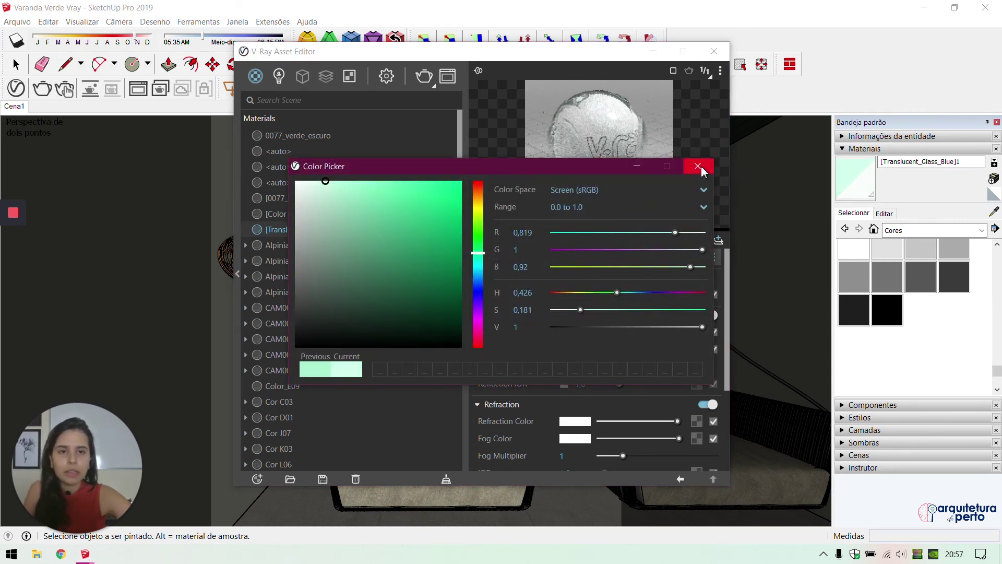
{"action": "left_click", "coordinate": [693, 166]}
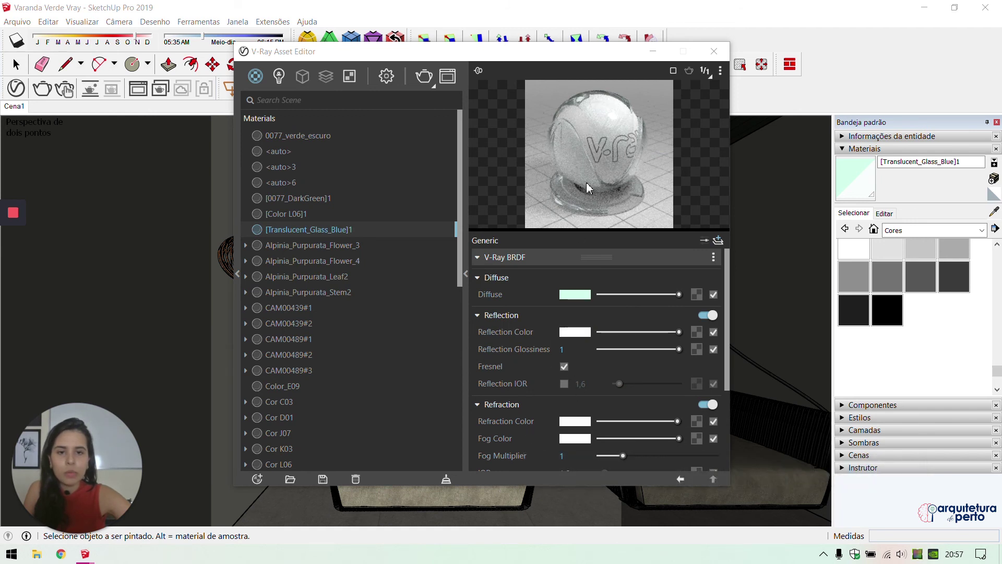
{"action": "scroll", "coordinate": [505, 440], "scroll_direction": "down", "scroll_amount": 2}
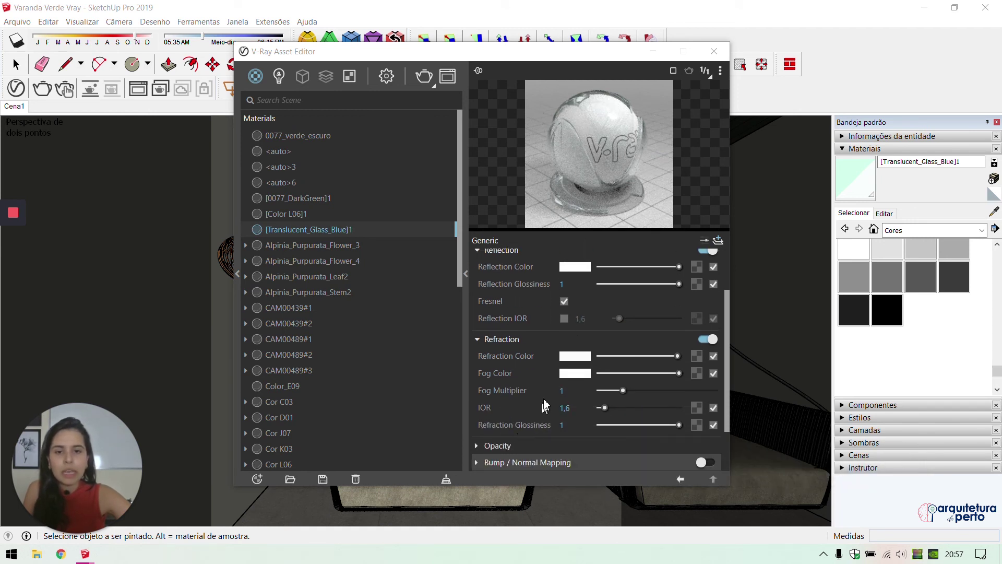
Enable a separate Reflection IOR for the glass material, set it to 2,4, and close the Asset Editor
{"action": "left_click", "coordinate": [564, 318]}
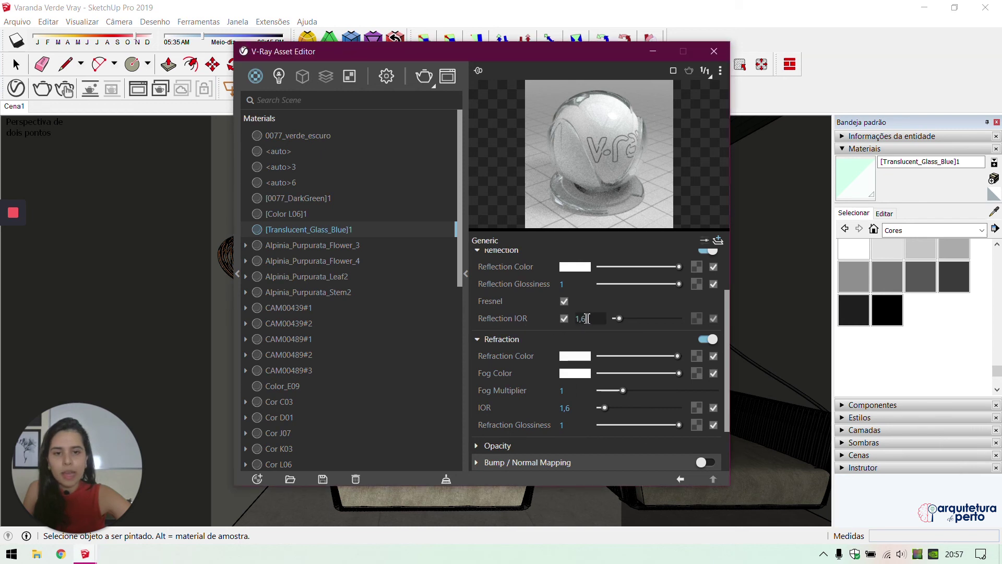
{"action": "type", "text": "2,4"}
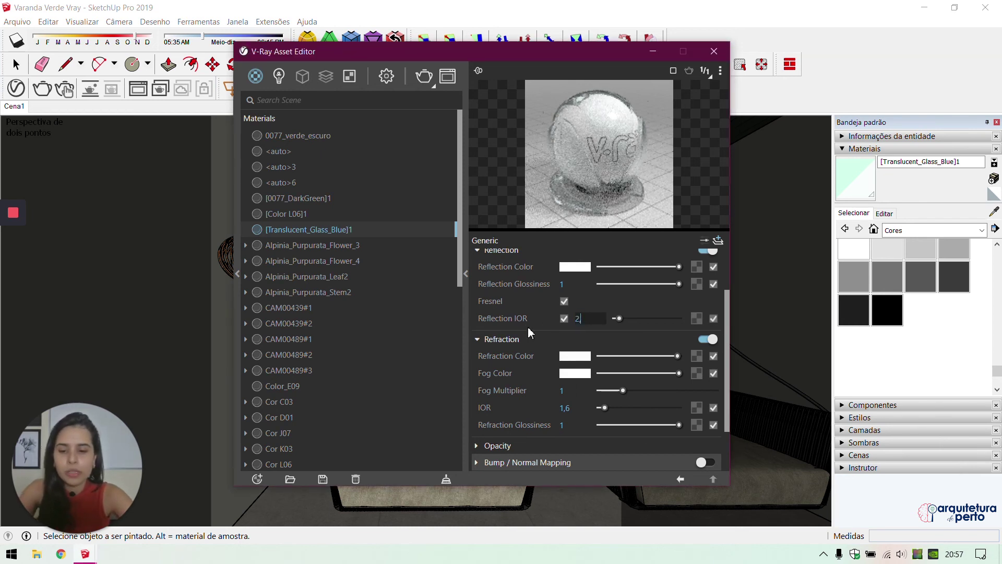
{"action": "key", "text": "Return"}
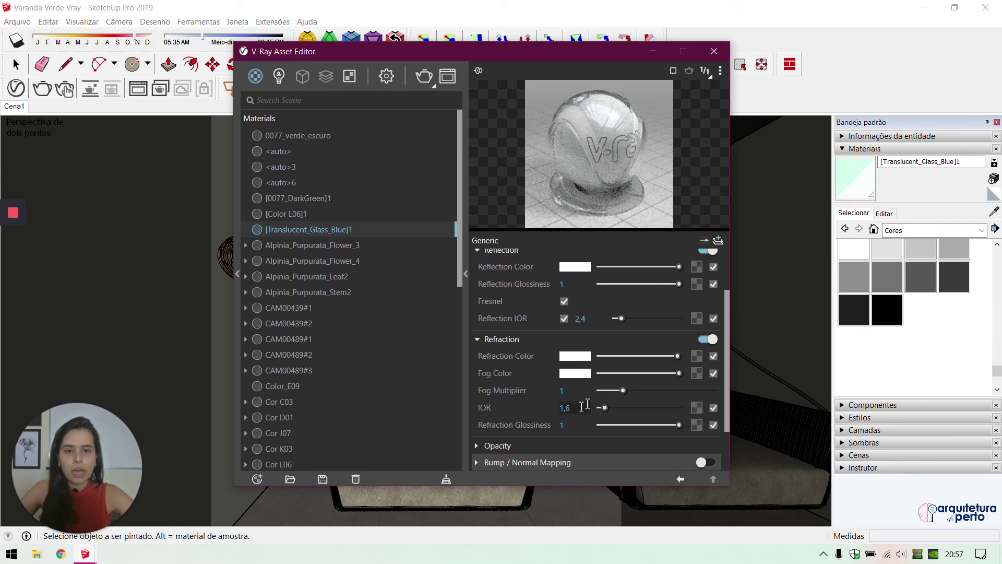
{"action": "left_click", "coordinate": [724, 51]}
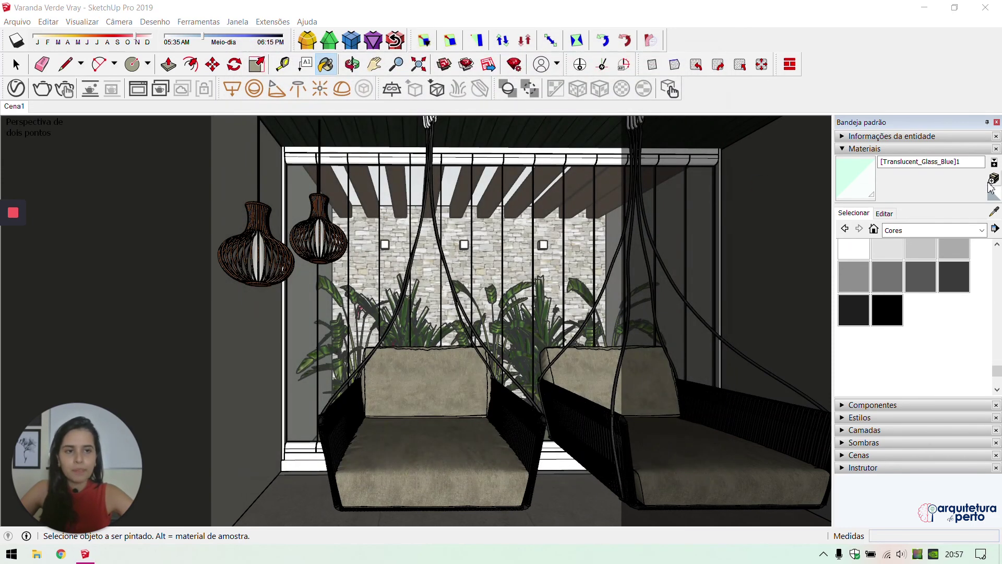
Enter the nested groups of the veranda's glazing to inspect a single glass pane's face, and exit the groups
{"action": "key", "text": "space"}
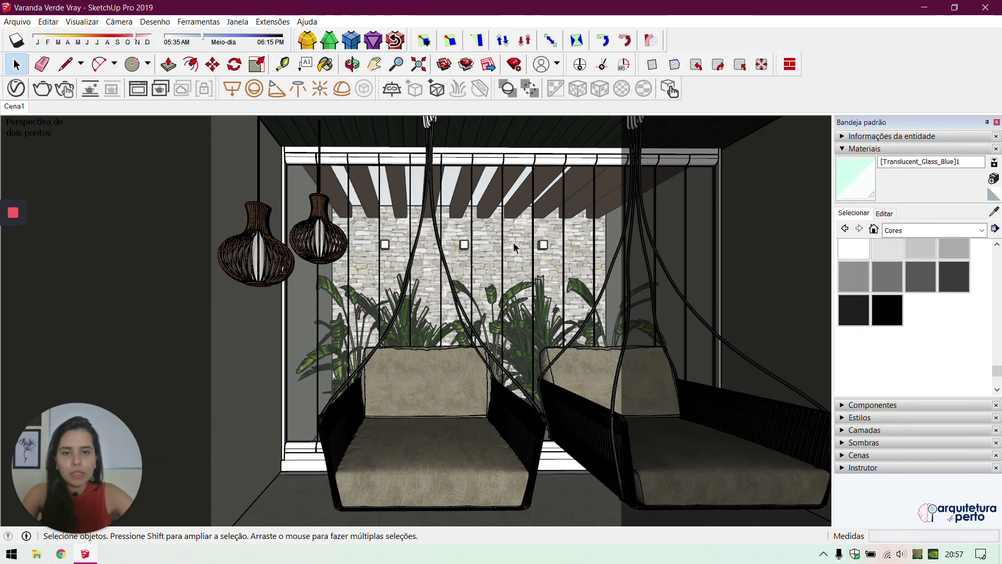
{"action": "double_click", "coordinate": [514, 247]}
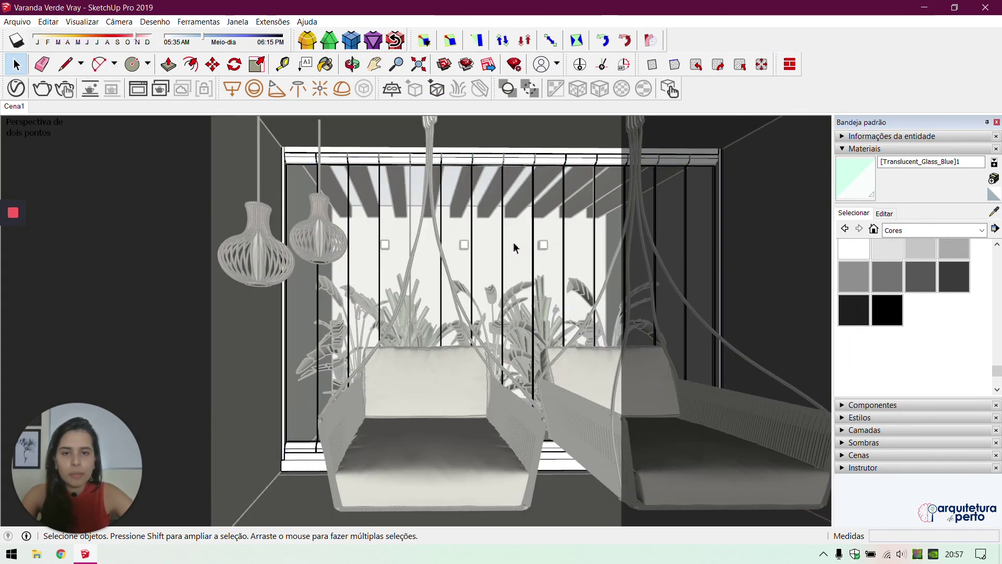
{"action": "double_click", "coordinate": [514, 247]}
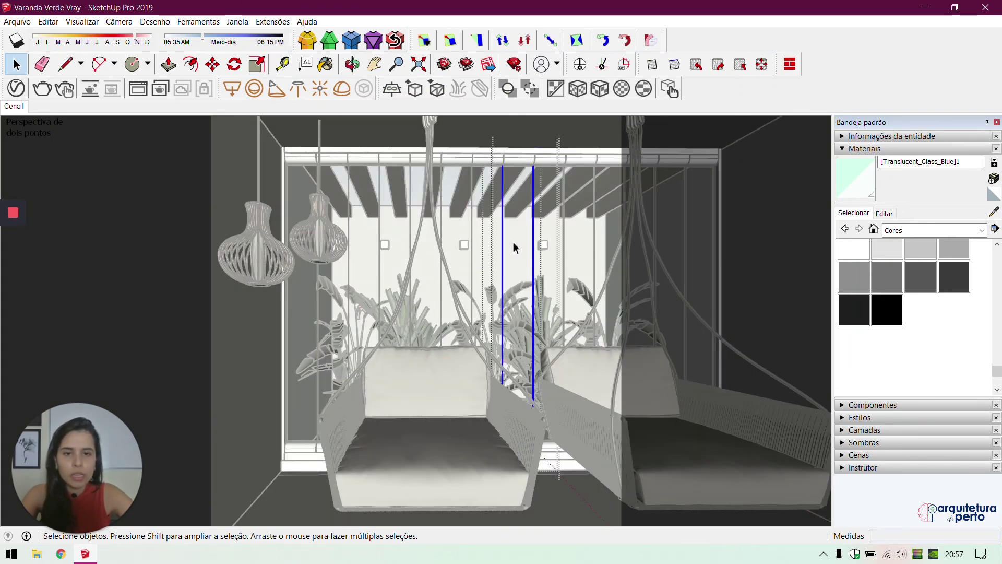
{"action": "left_click", "coordinate": [514, 247]}
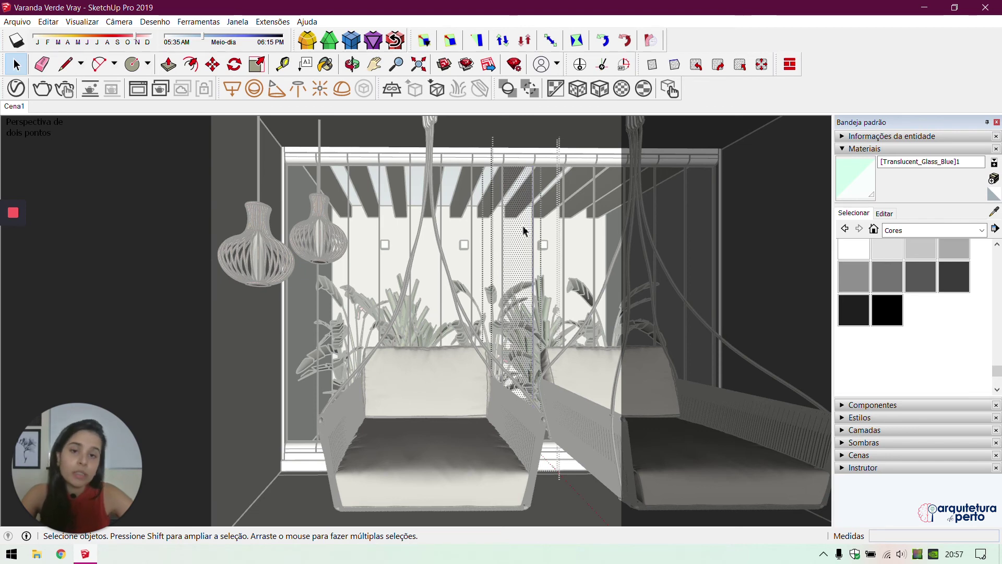
{"action": "key", "text": "Escape"}
{"action": "key", "text": "Escape"}
{"action": "key", "text": "Escape"}
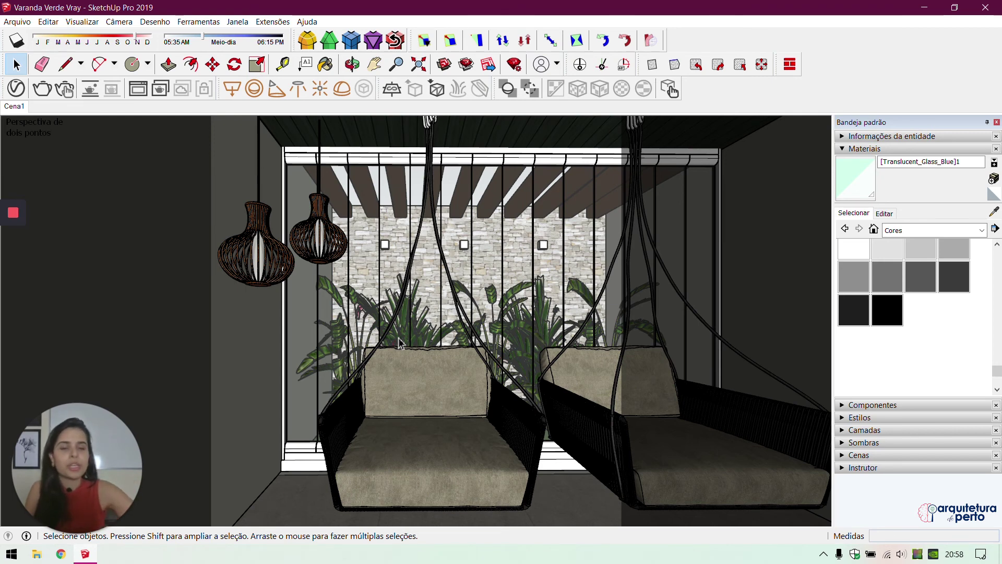
Turn on Material Override in the V-Ray render settings
{"action": "left_click", "coordinate": [16, 96]}
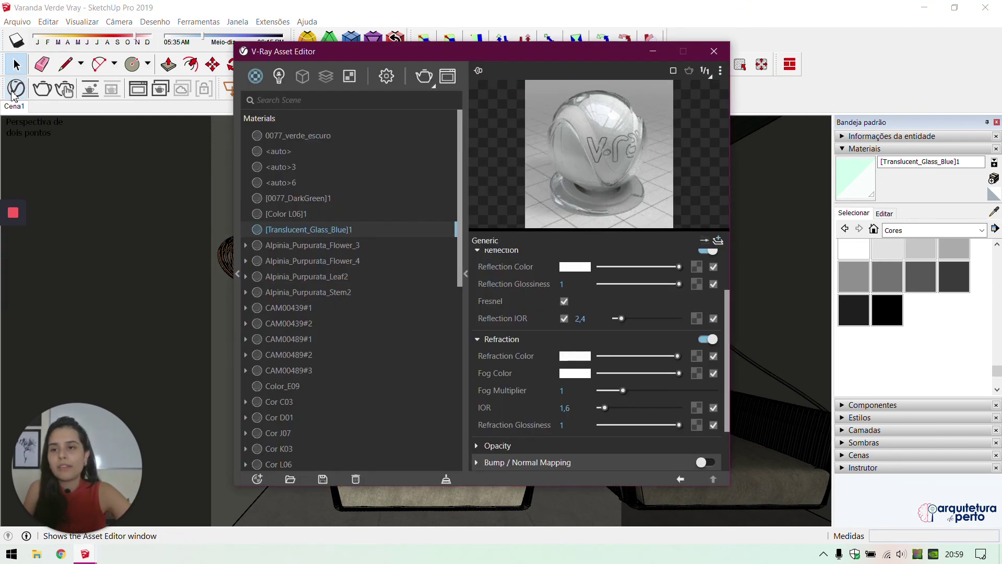
{"action": "mouse_move", "coordinate": [3, 276]}
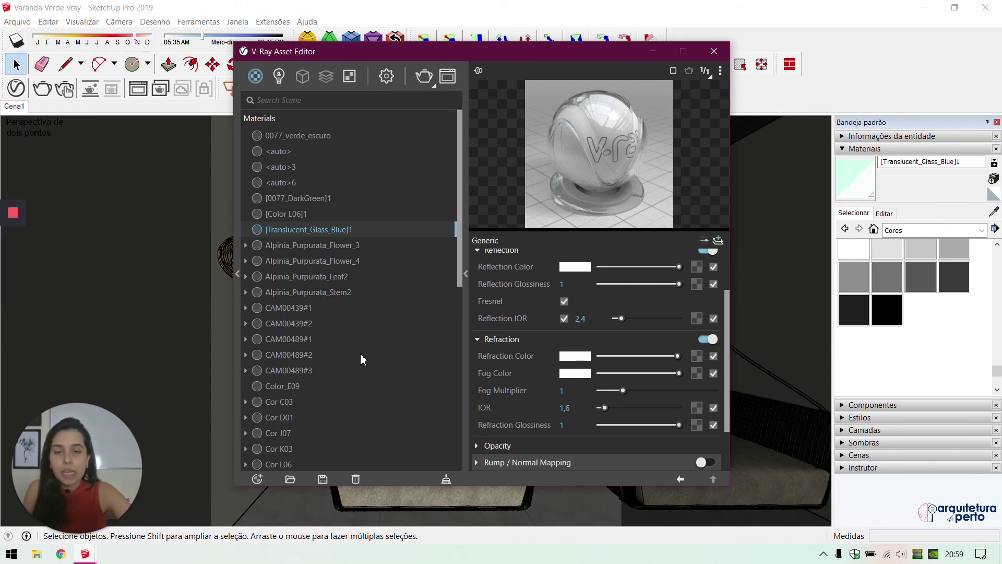
{"action": "left_click", "coordinate": [386, 77]}
{"action": "left_click", "coordinate": [289, 138]}
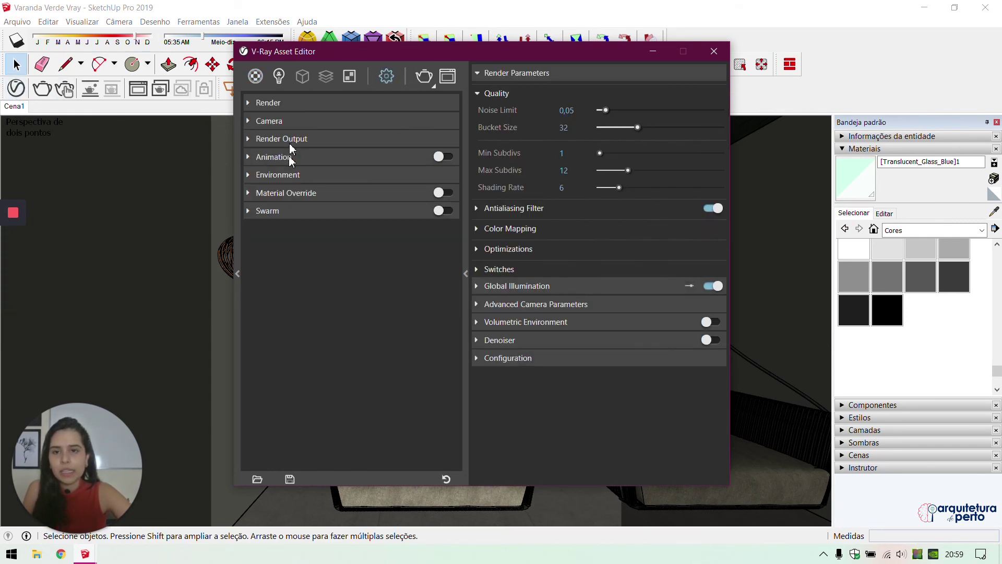
{"action": "left_click", "coordinate": [301, 195]}
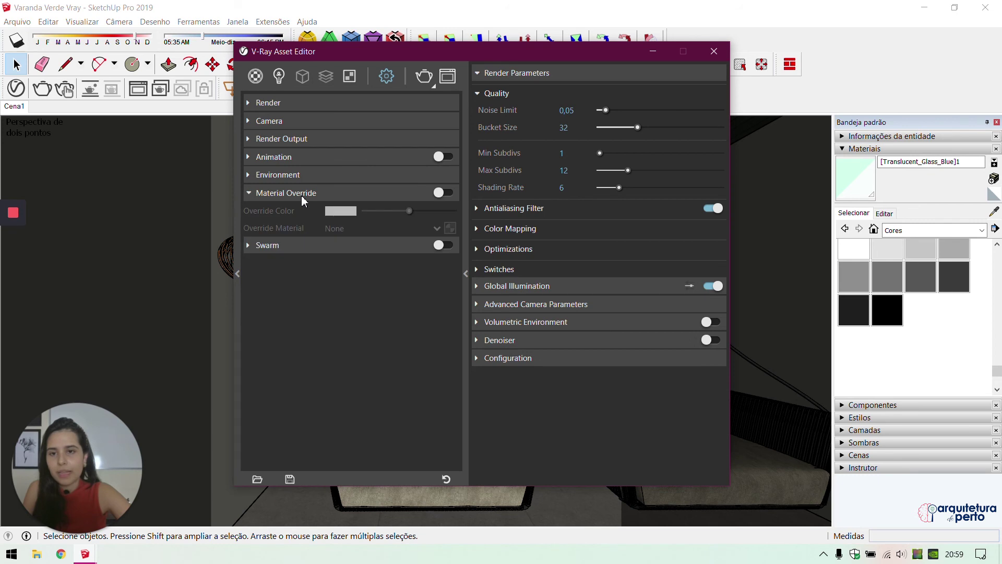
{"action": "left_click", "coordinate": [444, 193]}
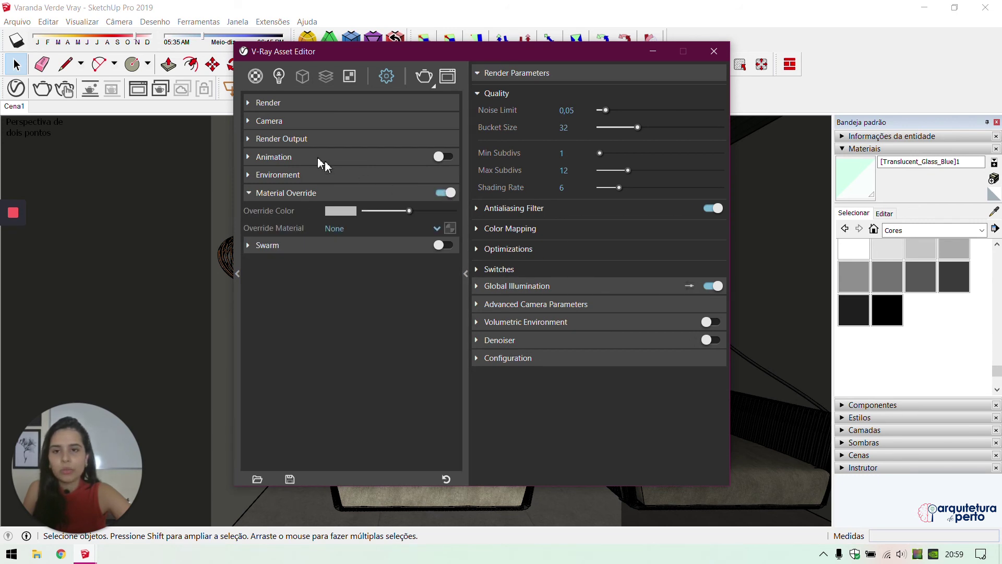
Set the render output's image width to 800 with the 1:1 square aspect ratio, and close the settings
{"action": "left_click", "coordinate": [290, 139]}
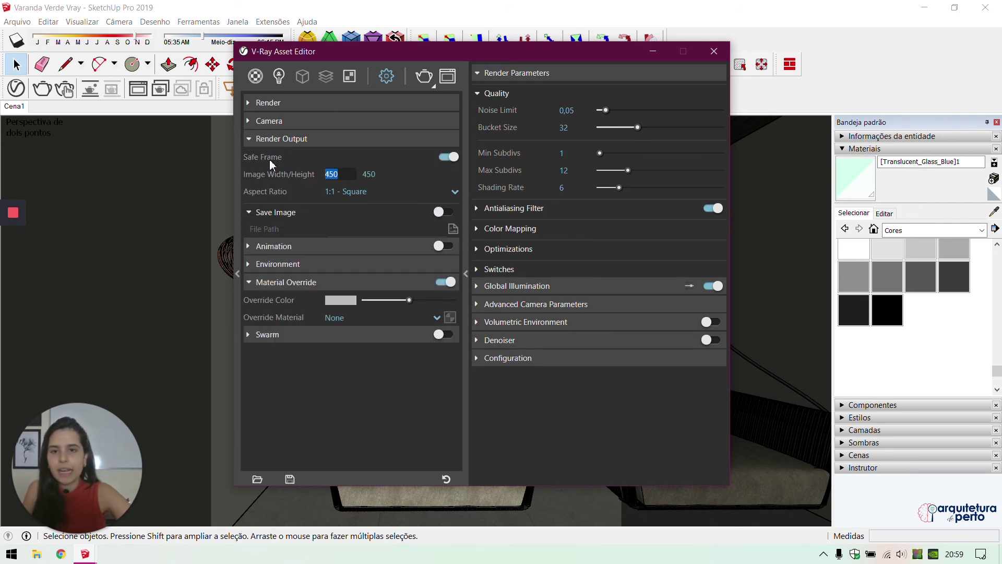
{"action": "type", "text": "800"}
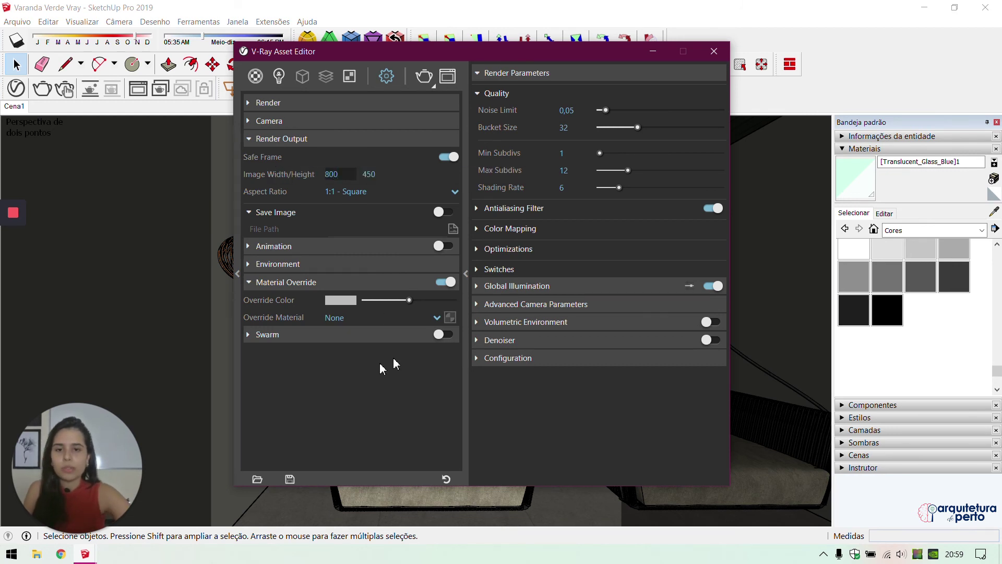
{"action": "key", "text": "Return"}
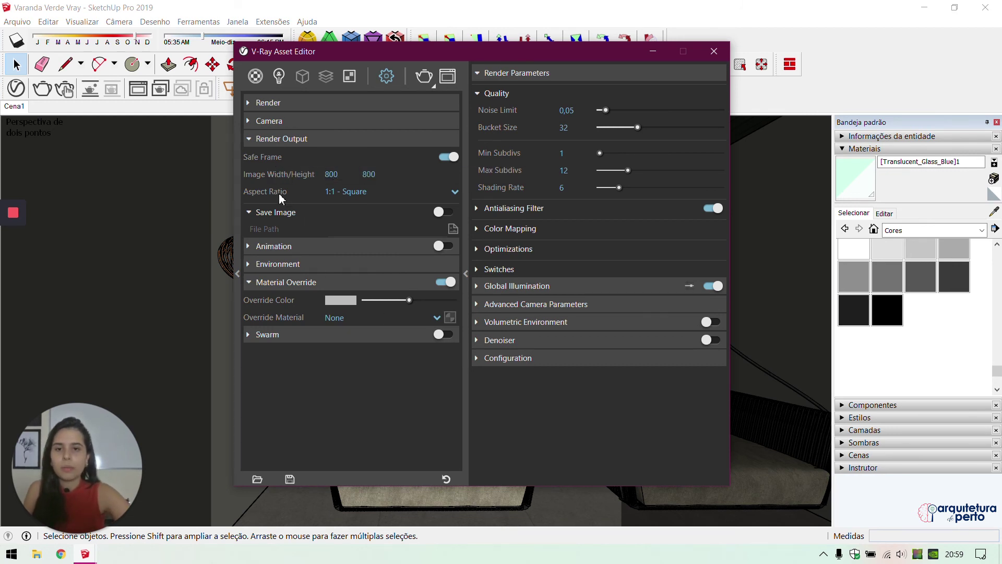
{"action": "left_click", "coordinate": [284, 283]}
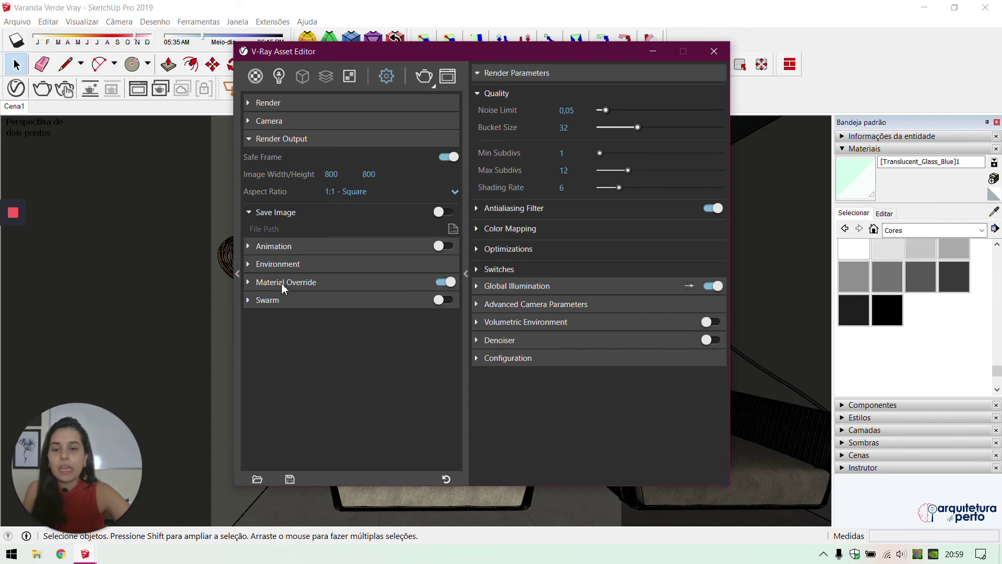
{"action": "left_click", "coordinate": [714, 50]}
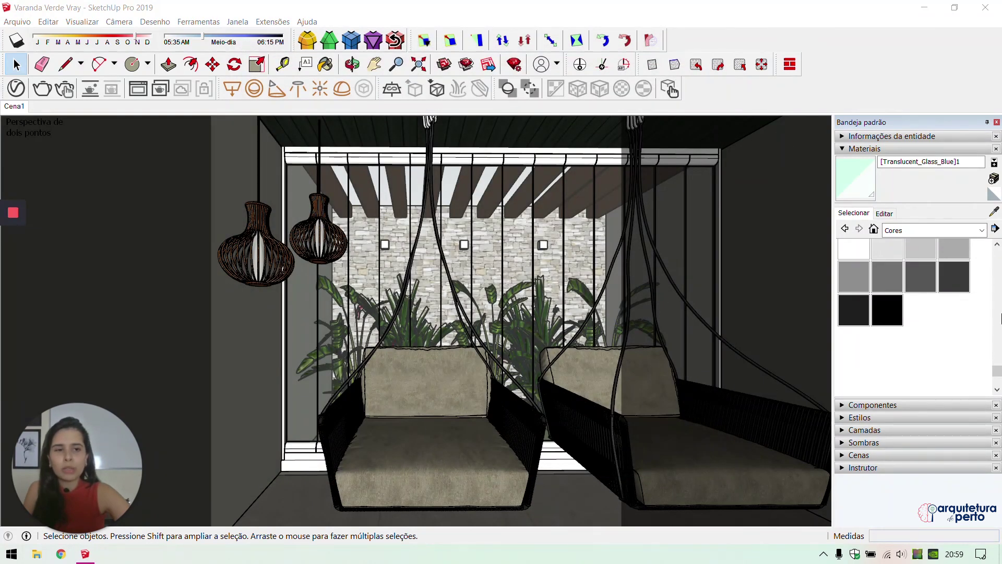
Exclude the glazing's glass material from the material override by disabling Can be Overridden, and close the Asset Editor
{"action": "key", "text": "b"}
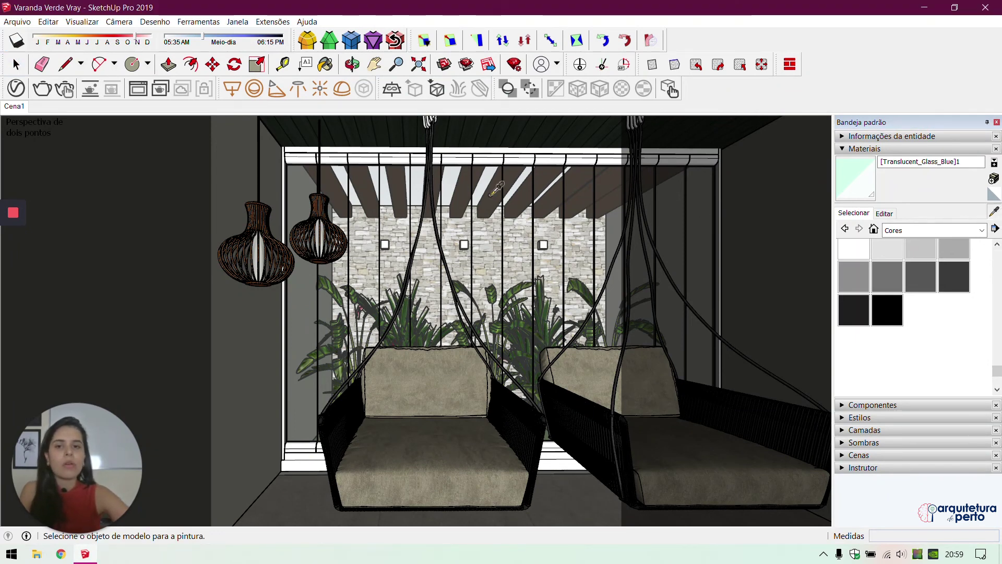
{"action": "key", "text": "b"}
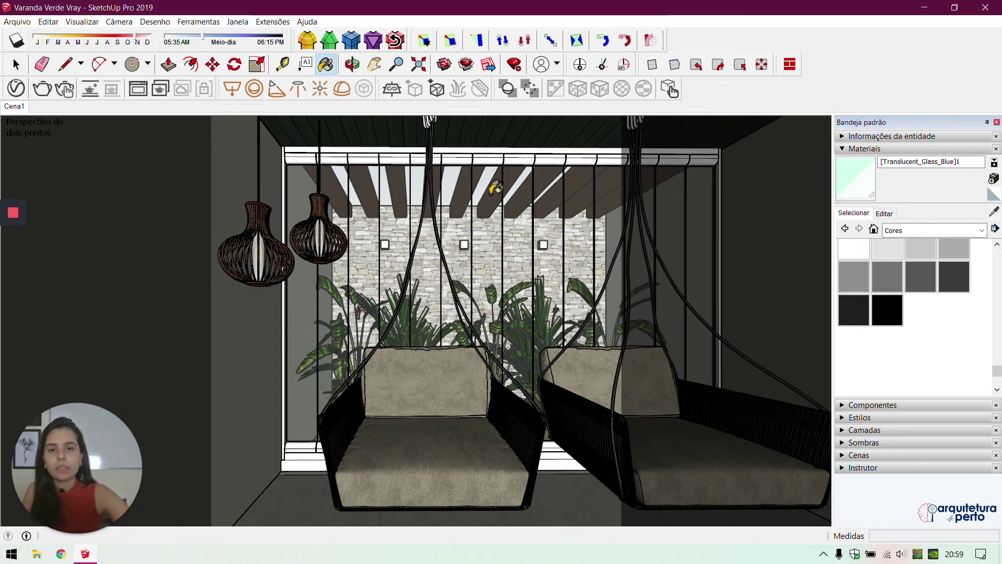
{"action": "left_click", "coordinate": [16, 89]}
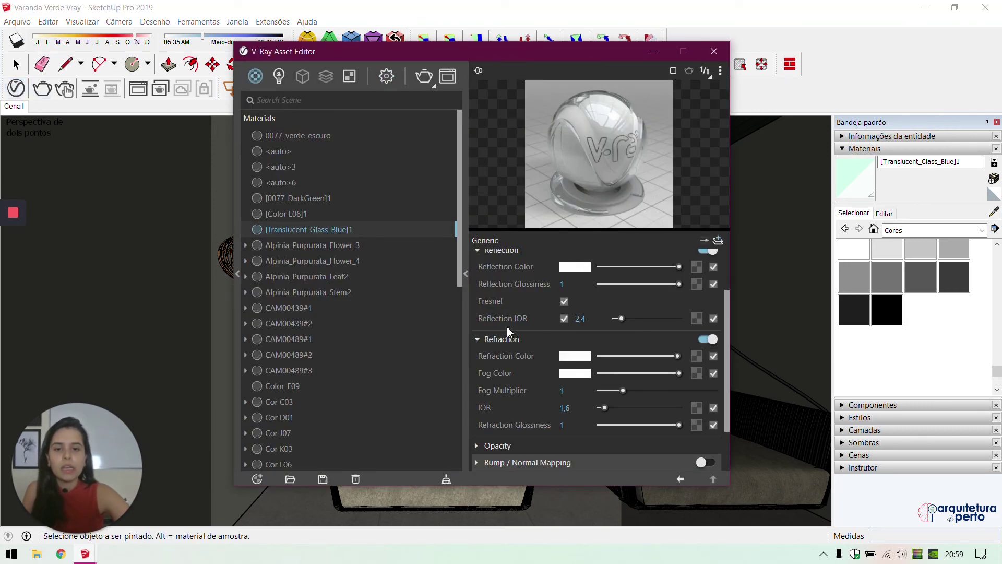
{"action": "scroll", "coordinate": [508, 332], "scroll_direction": "down", "scroll_amount": 2}
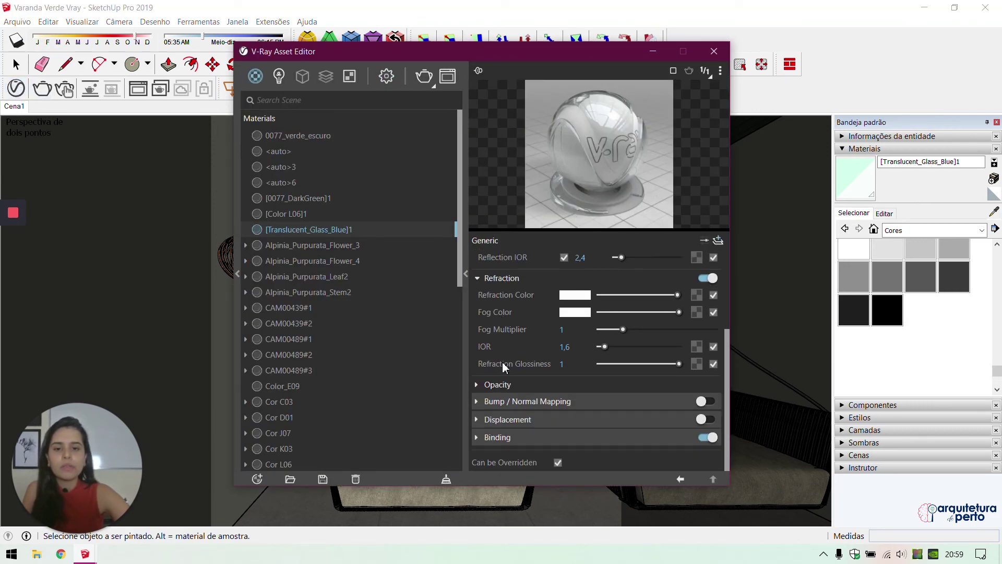
{"action": "left_click", "coordinate": [558, 463]}
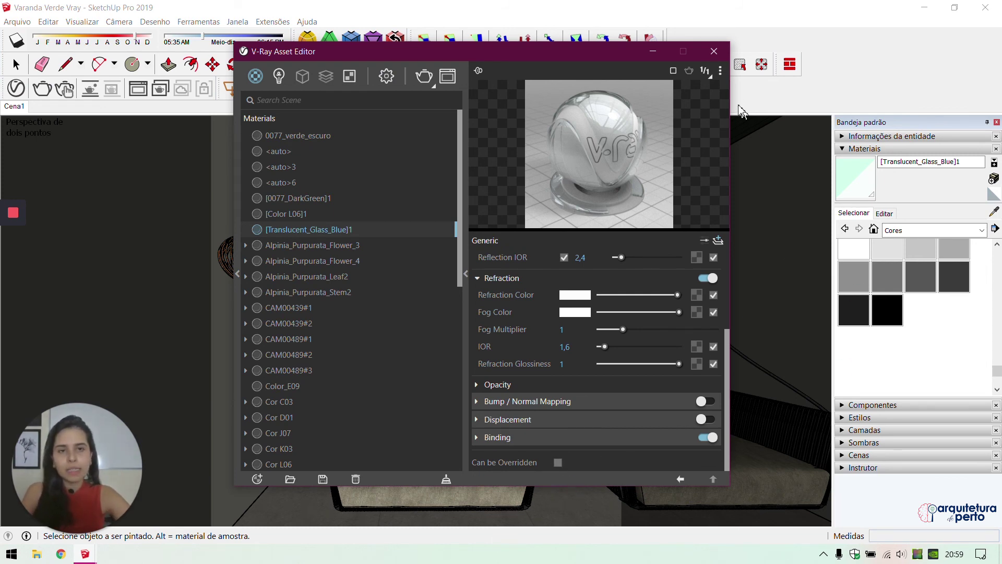
{"action": "left_click", "coordinate": [714, 51]}
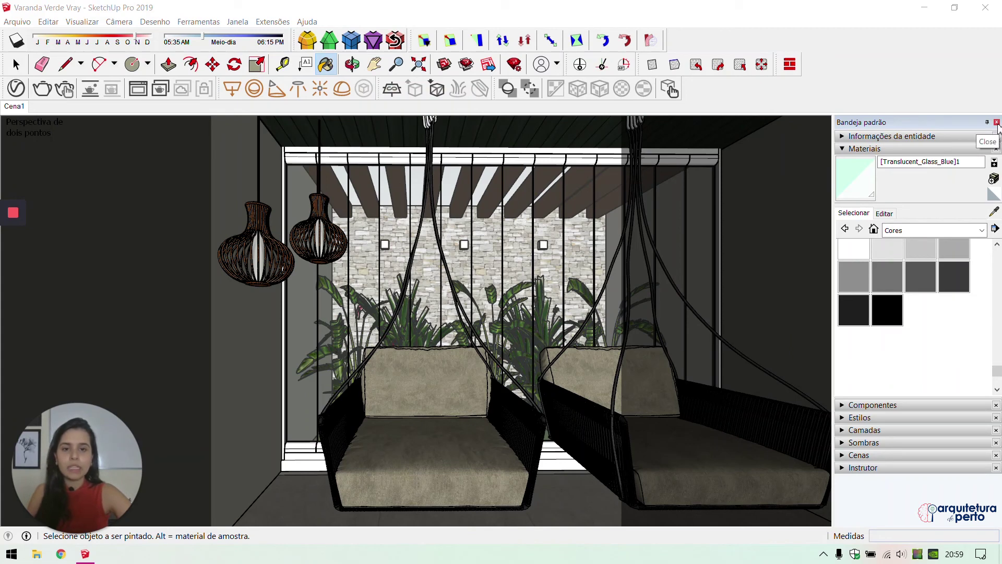
Set the V-Ray camera's Exposure Value (EV) to 9 and close the render settings
{"action": "left_click", "coordinate": [16, 88]}
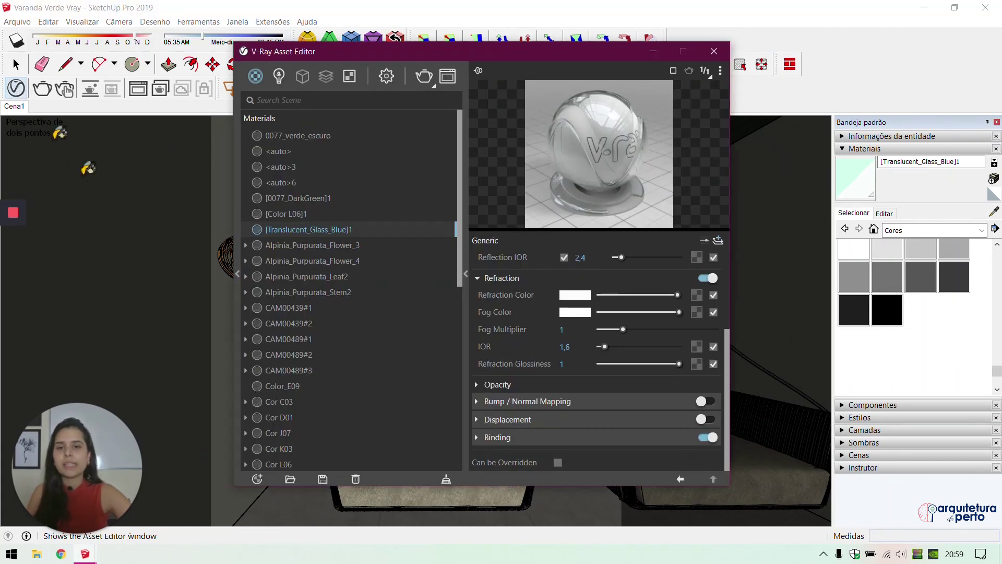
{"action": "left_click", "coordinate": [391, 81]}
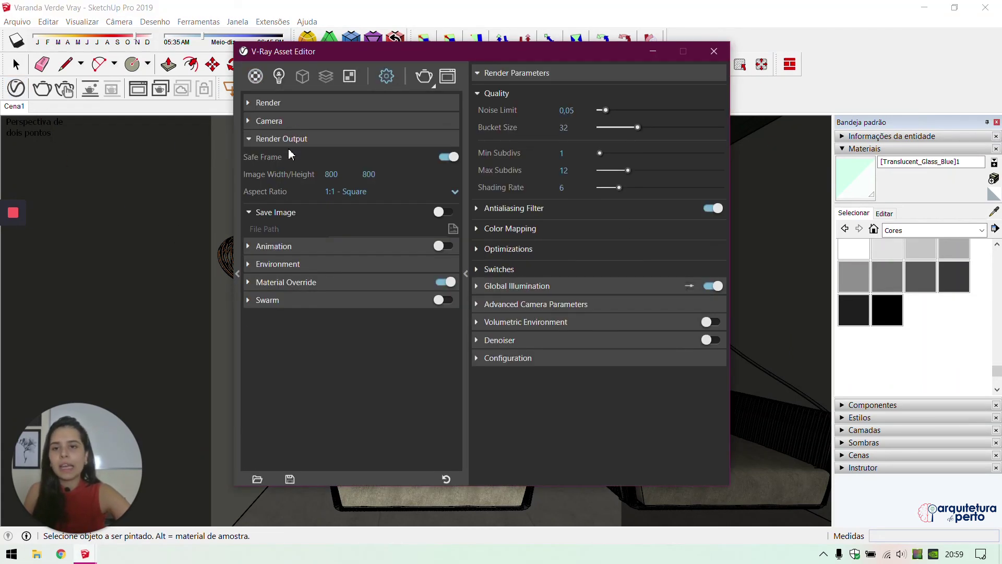
{"action": "left_click", "coordinate": [289, 138]}
{"action": "left_click", "coordinate": [280, 124]}
{"action": "double_click", "coordinate": [335, 199]}
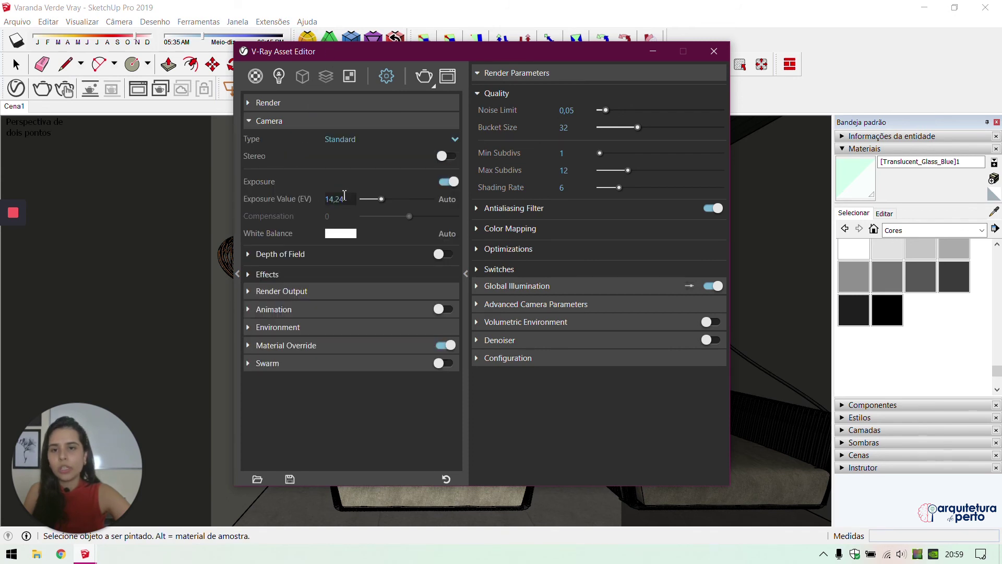
{"action": "type", "text": "9"}
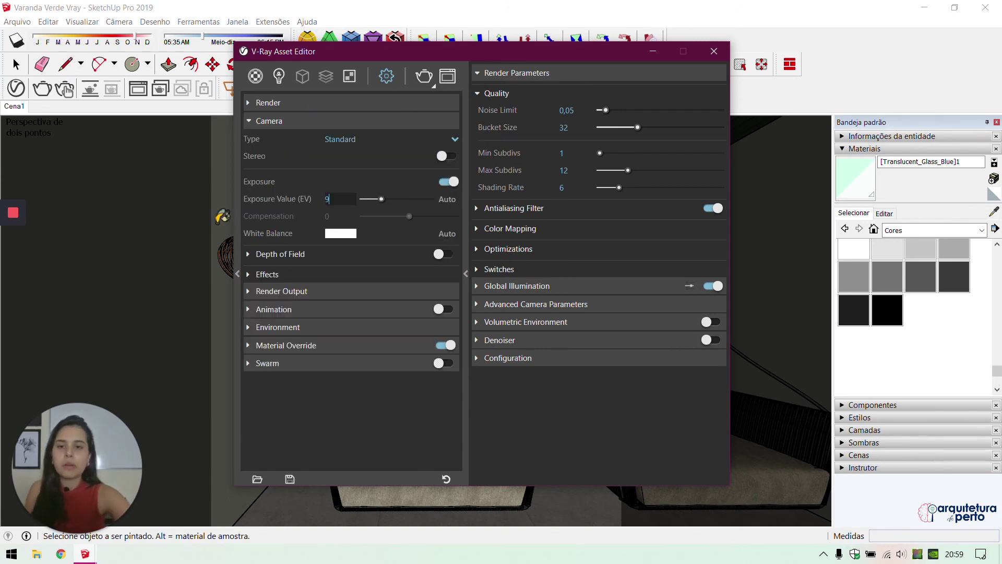
{"action": "key", "text": "Return"}
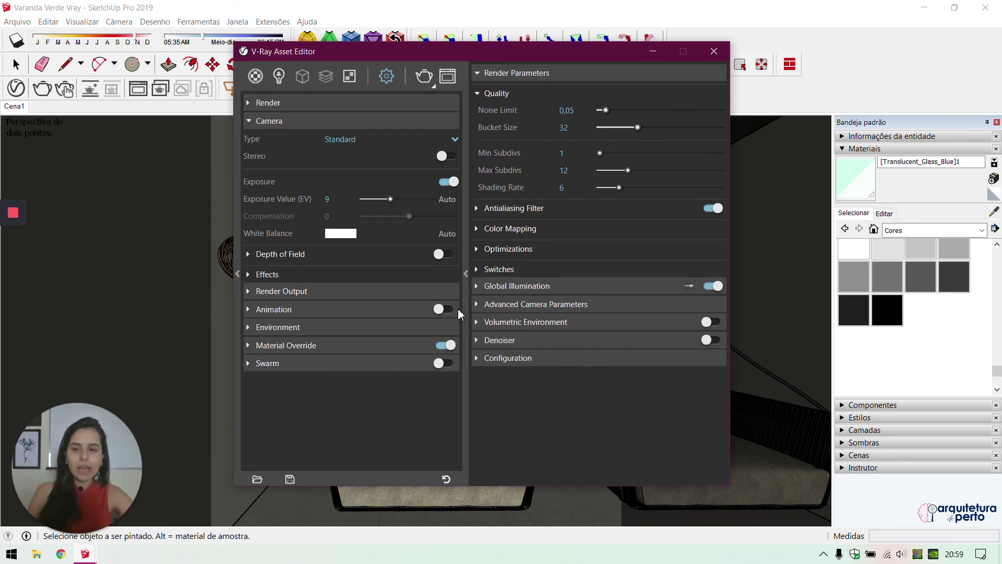
{"action": "left_click", "coordinate": [715, 51]}
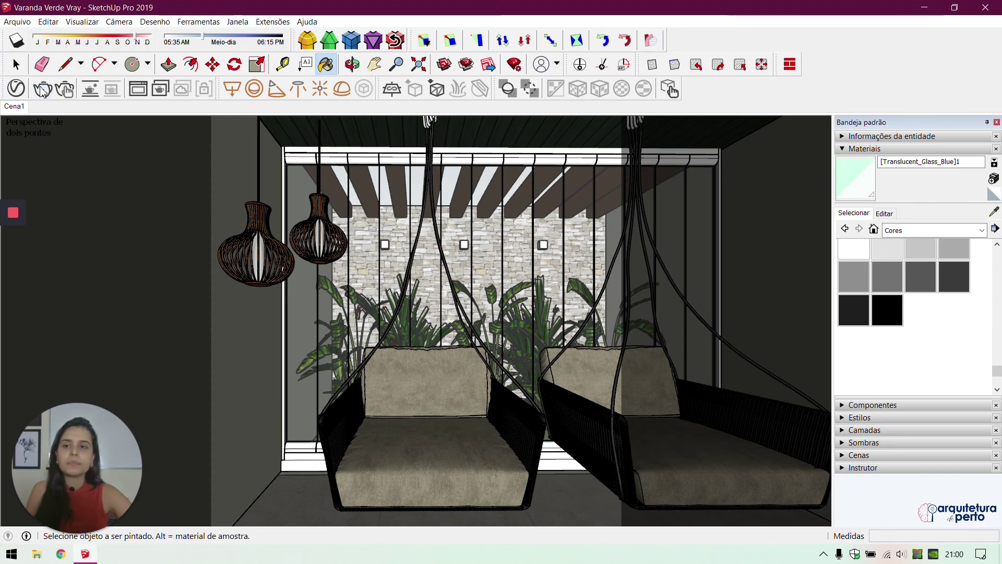
Run a test render of the veranda scene, clear the image from the V-Ray frame buffer and close it
{"action": "left_click", "coordinate": [4, 265]}
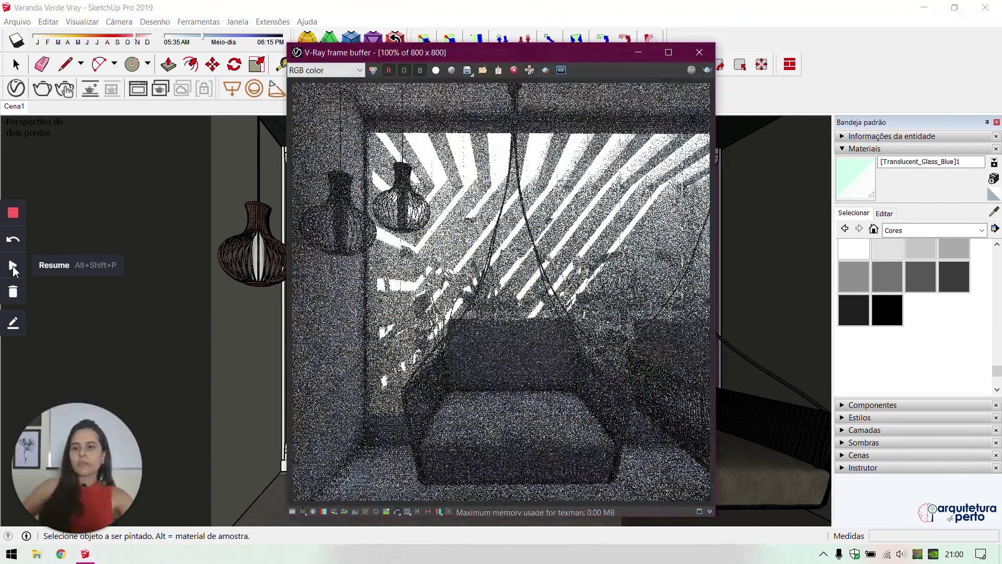
{"action": "left_click", "coordinate": [13, 267]}
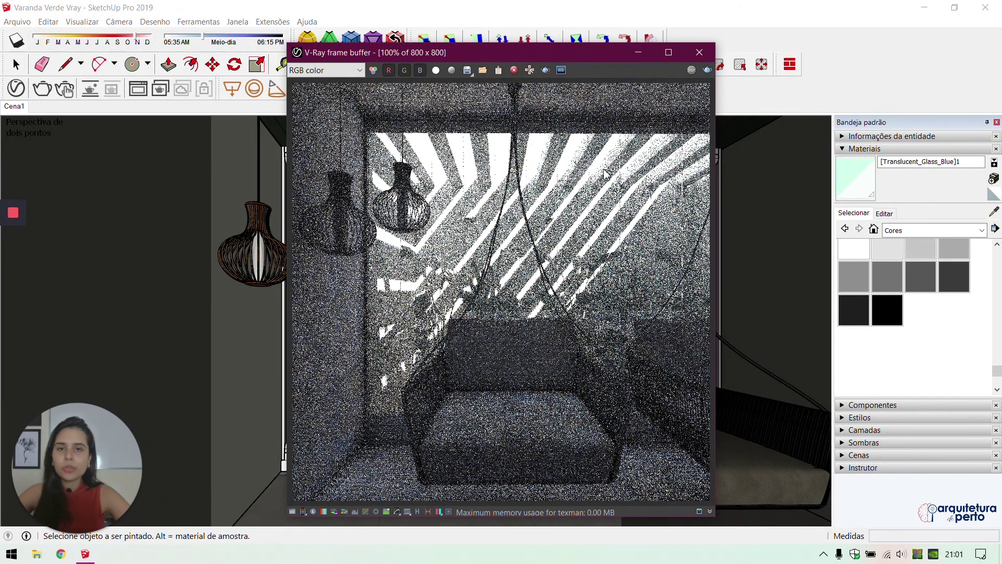
{"action": "left_click", "coordinate": [514, 70]}
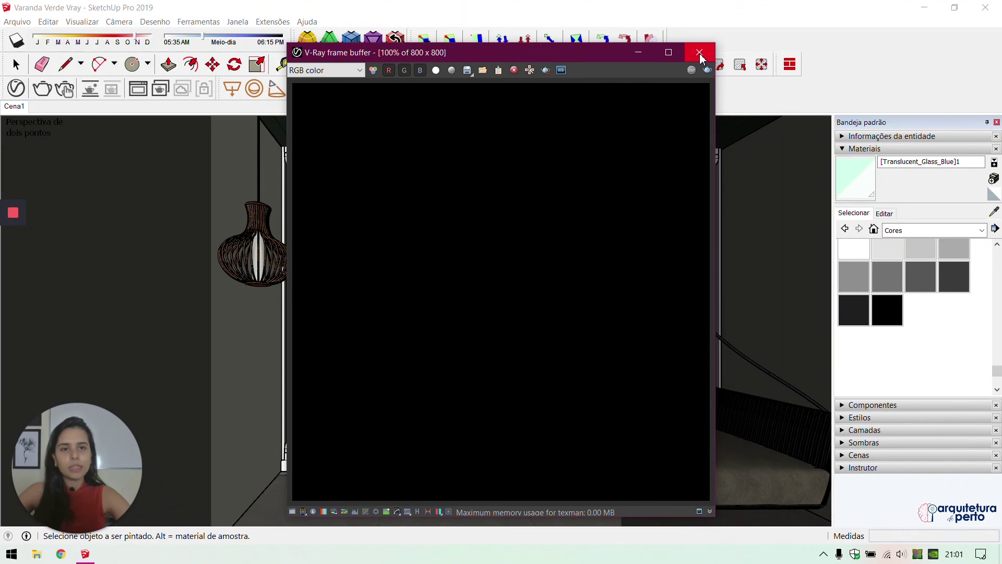
{"action": "left_click", "coordinate": [700, 53]}
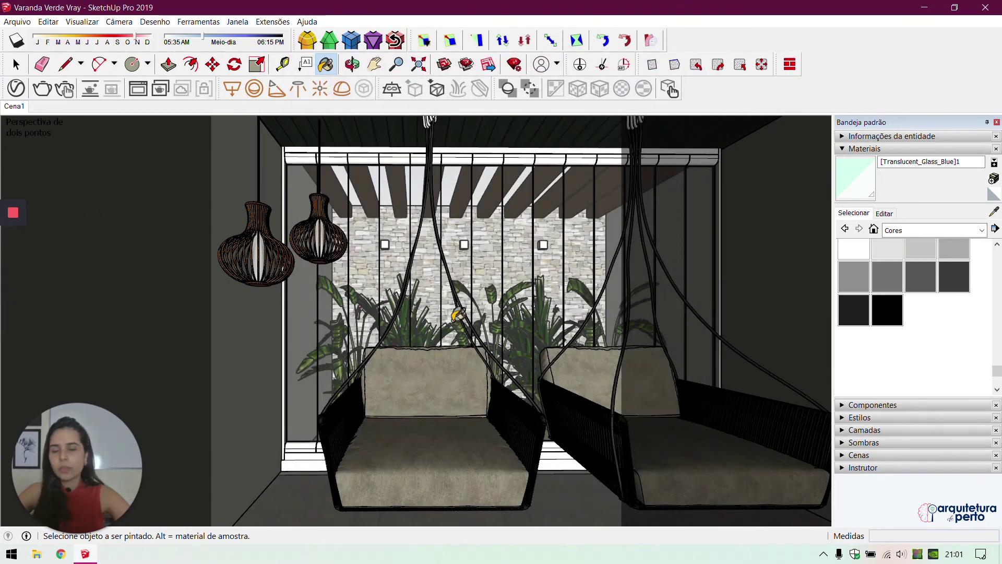
Set the intensity of the V-Ray SunLight to 0,1 in the Asset Editor
{"action": "left_click", "coordinate": [15, 88]}
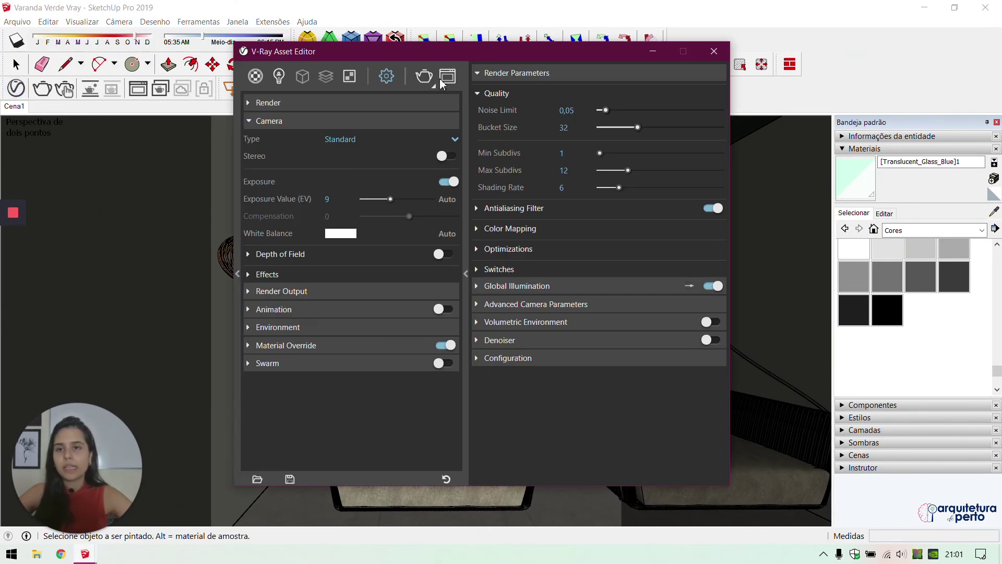
{"action": "left_click", "coordinate": [279, 76]}
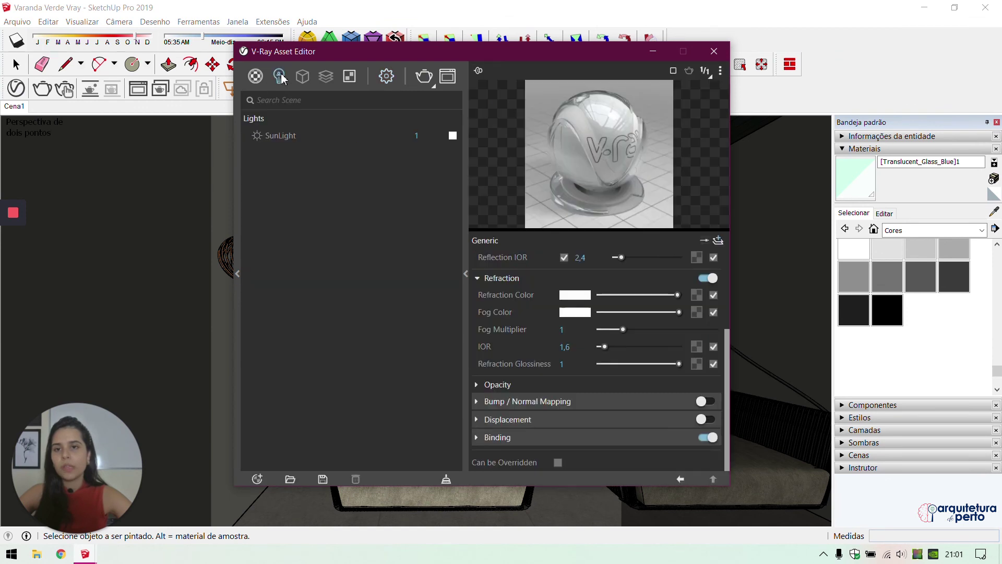
{"action": "left_click", "coordinate": [278, 136]}
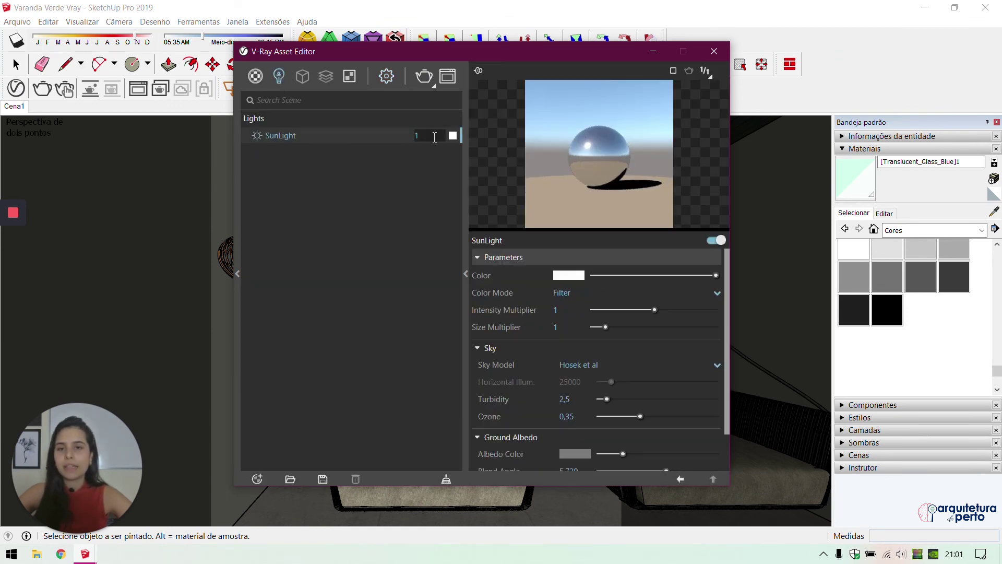
{"action": "key", "text": "BackSpace"}
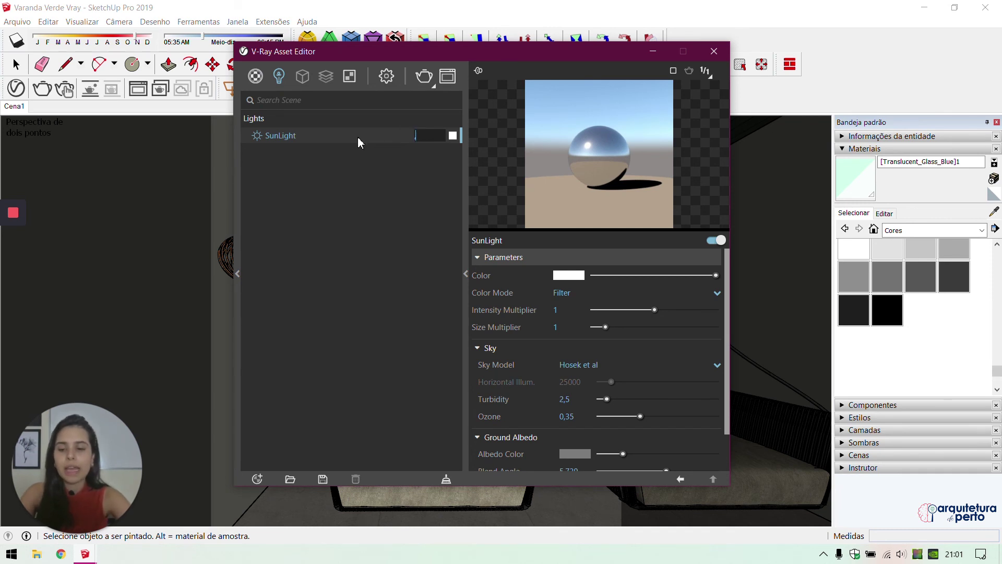
{"action": "type", "text": ",2"}
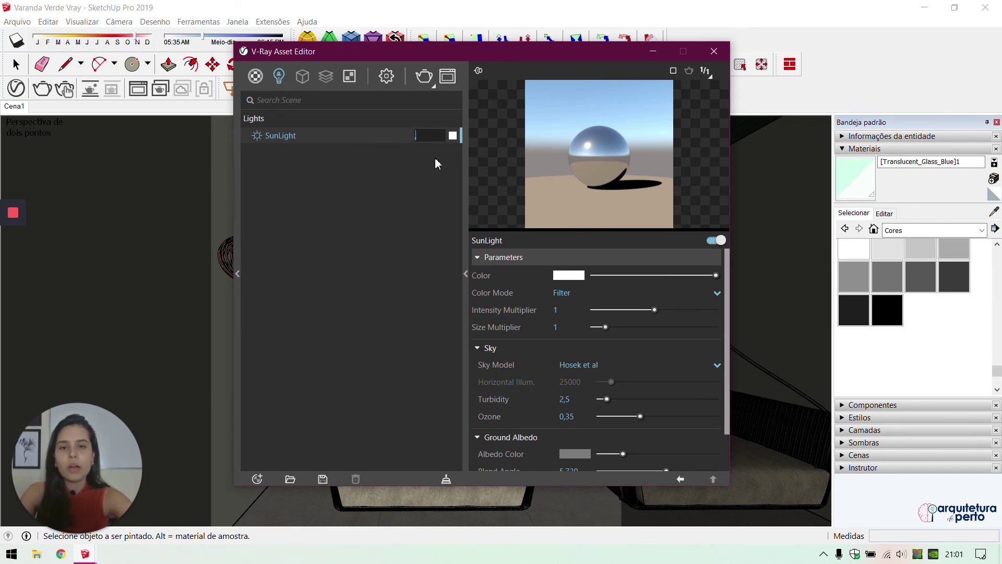
{"action": "type", "text": ",1"}
{"action": "key", "text": "Return"}
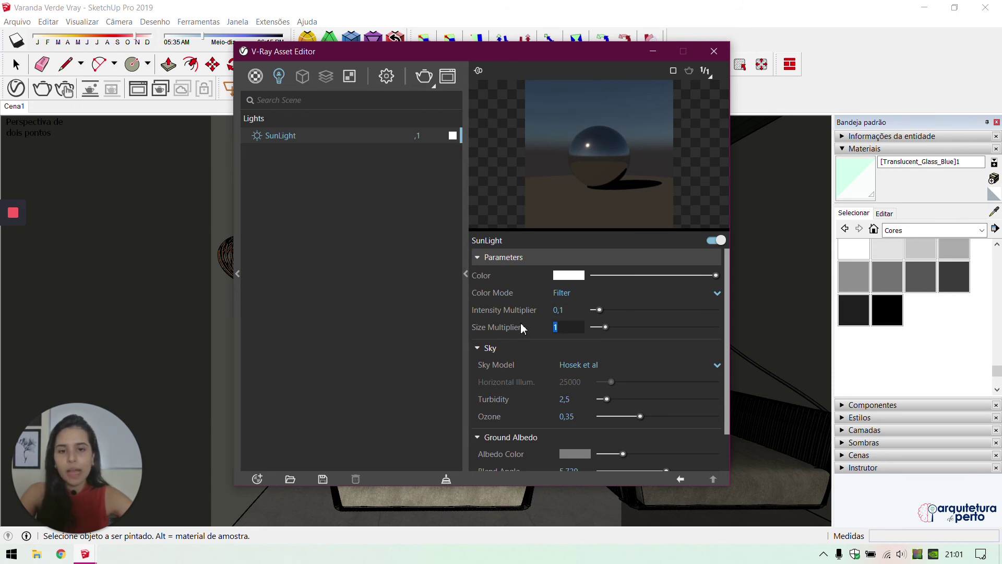
Set the SunLight's Size Multiplier to 8 and close the Asset Editor
{"action": "type", "text": "8"}
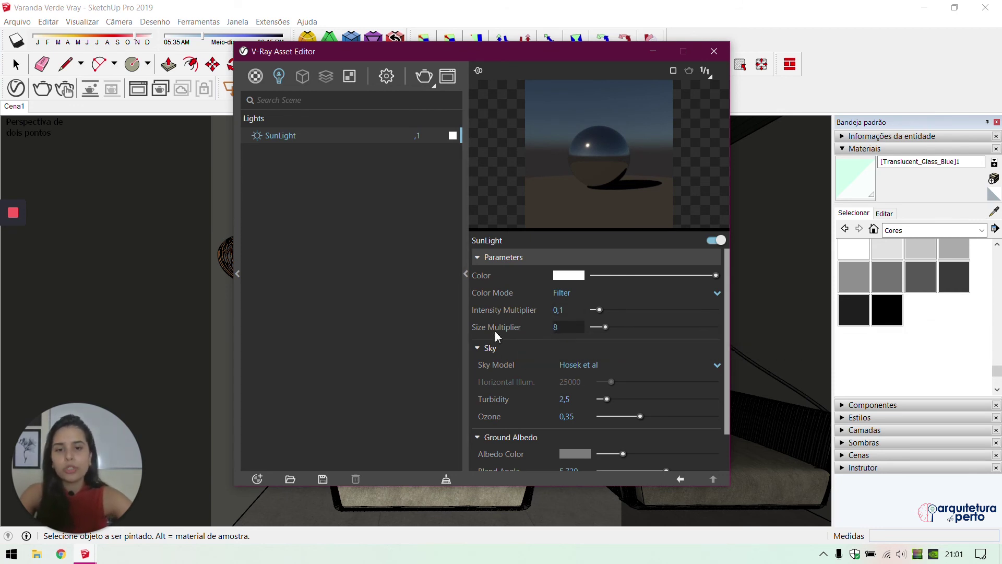
{"action": "key", "text": "Return"}
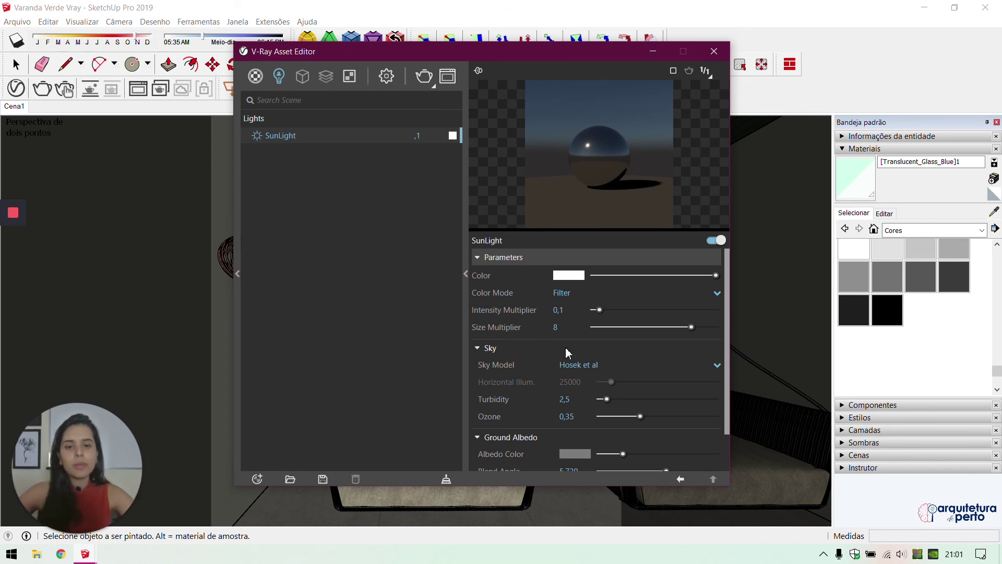
{"action": "left_click", "coordinate": [714, 51]}
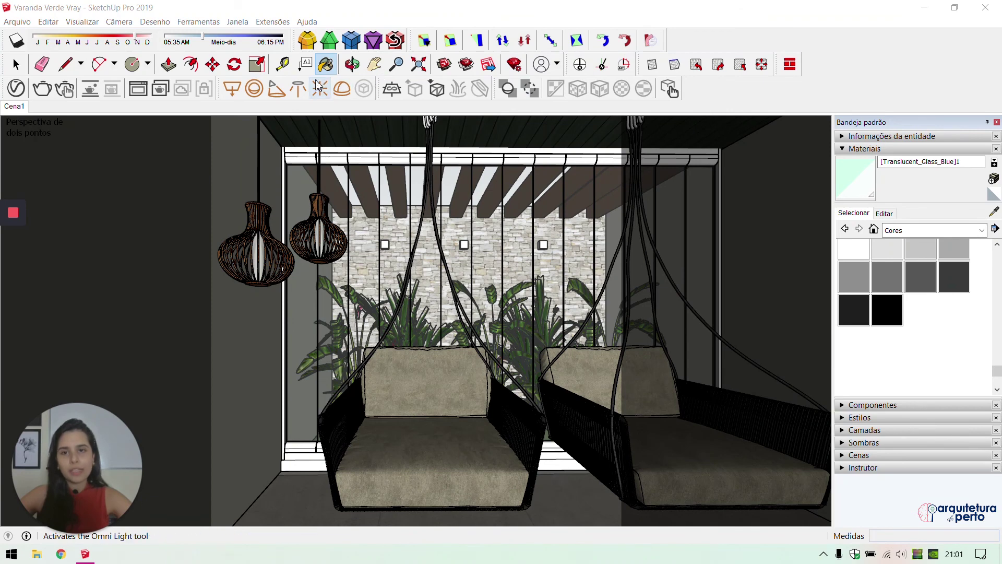
Place a V-Ray Dome Light on the ground outside the veranda and leave the placement tool
{"action": "left_click", "coordinate": [342, 88]}
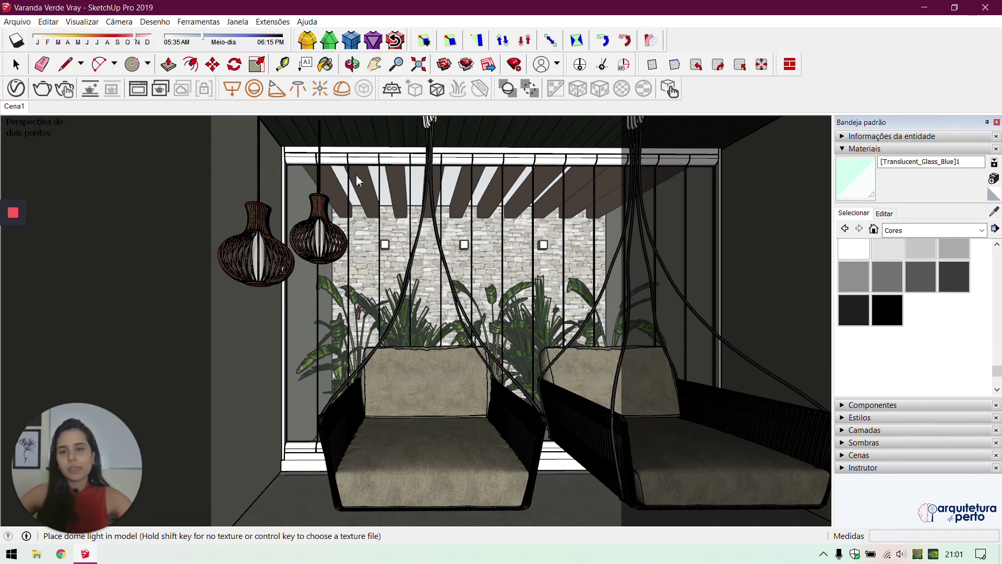
{"action": "middle_click_drag", "start_coordinate": [241, 325], "coordinate": [319, 359]}
{"action": "key", "text": "space"}
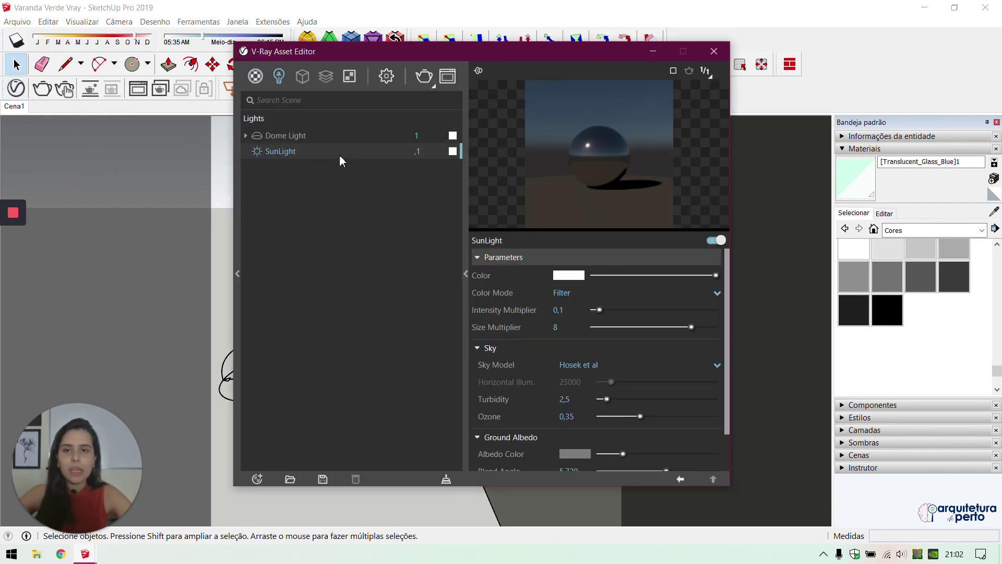
Load the HDR file "Verde rasteiro com algumas nuvens" from the HDR folder on drive D: as the Dome Light's texture
{"action": "left_click", "coordinate": [313, 137]}
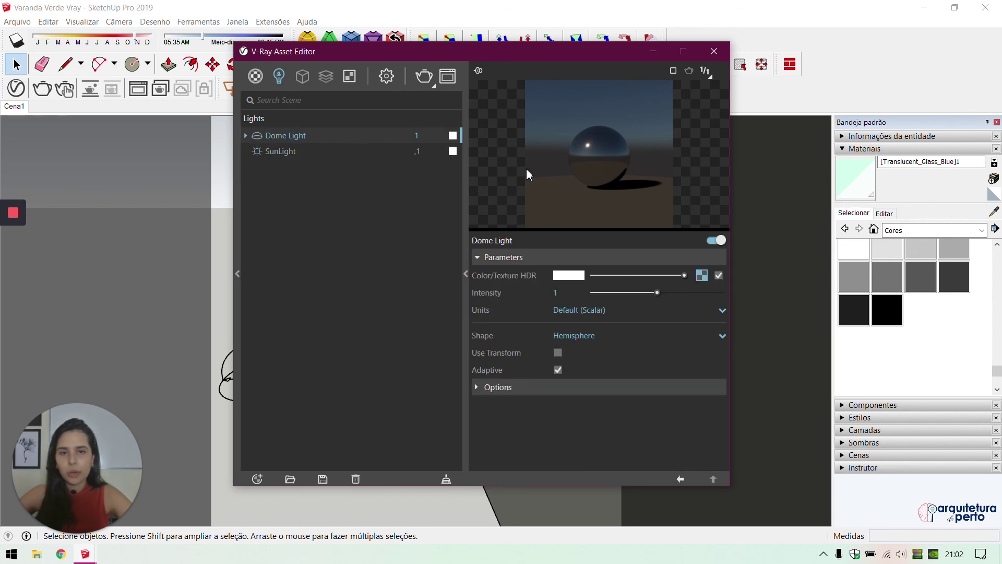
{"action": "left_click", "coordinate": [702, 275]}
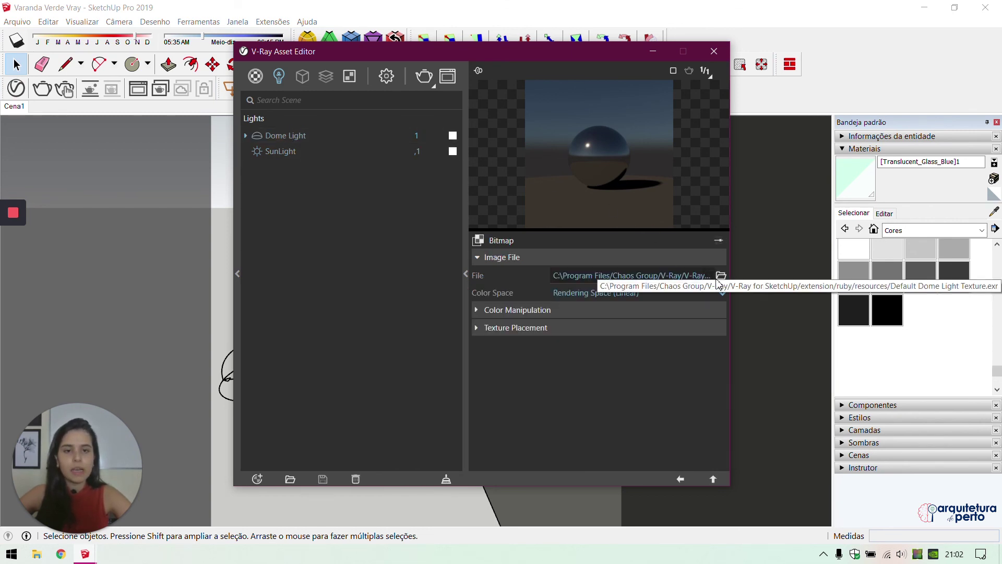
{"action": "left_click", "coordinate": [722, 276]}
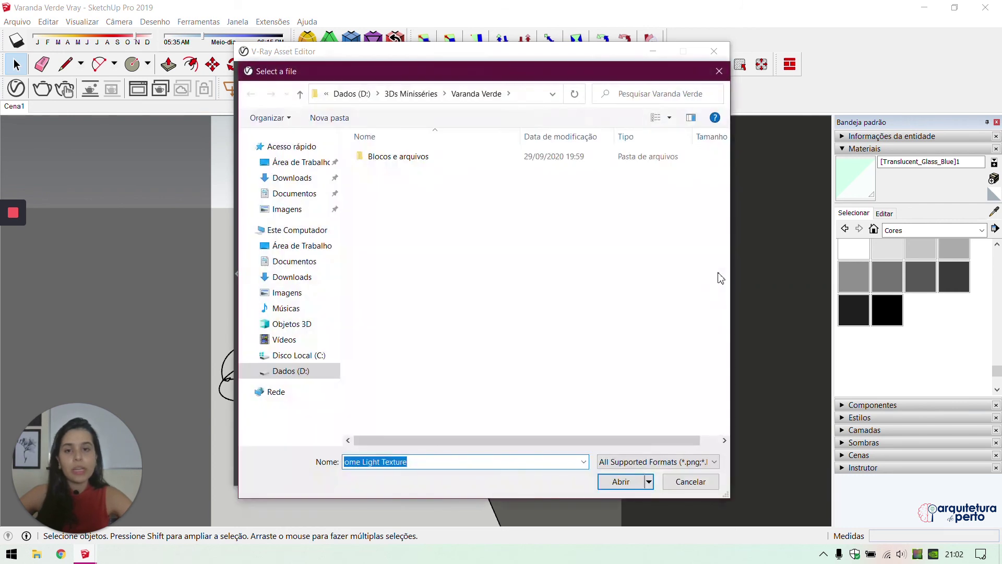
{"action": "left_click", "coordinate": [293, 372]}
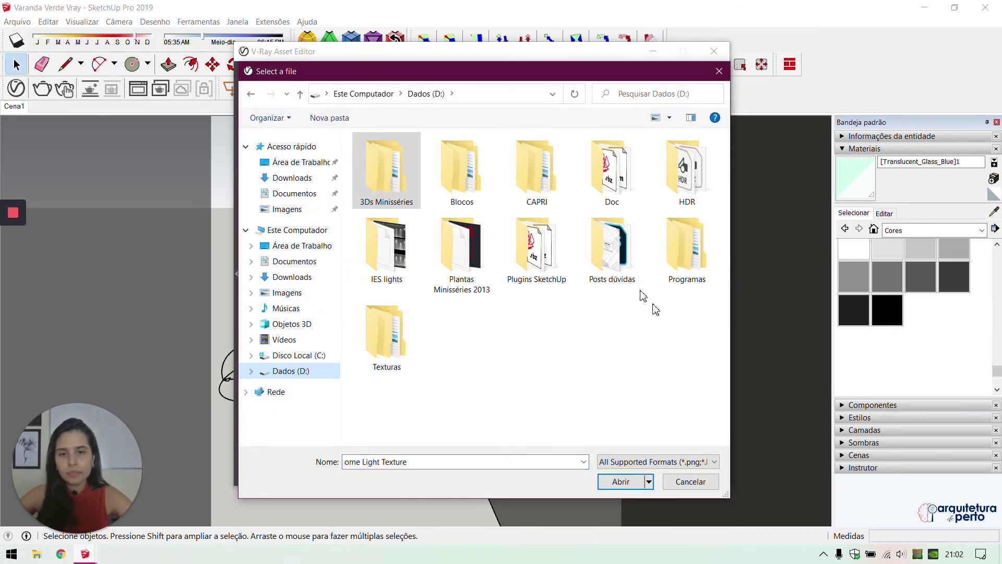
{"action": "double_click", "coordinate": [697, 177]}
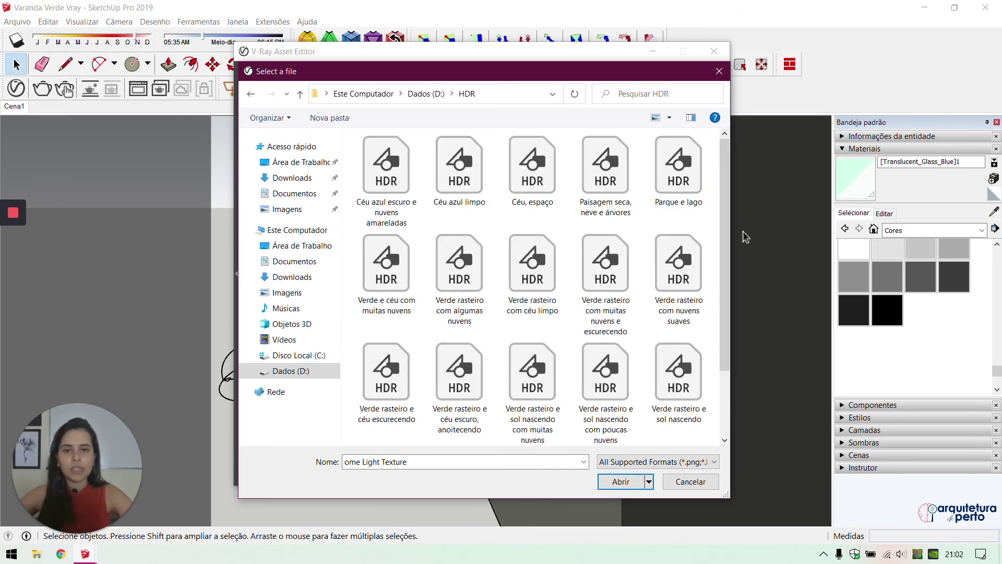
{"action": "scroll", "coordinate": [577, 290], "scroll_direction": "down", "scroll_amount": 2}
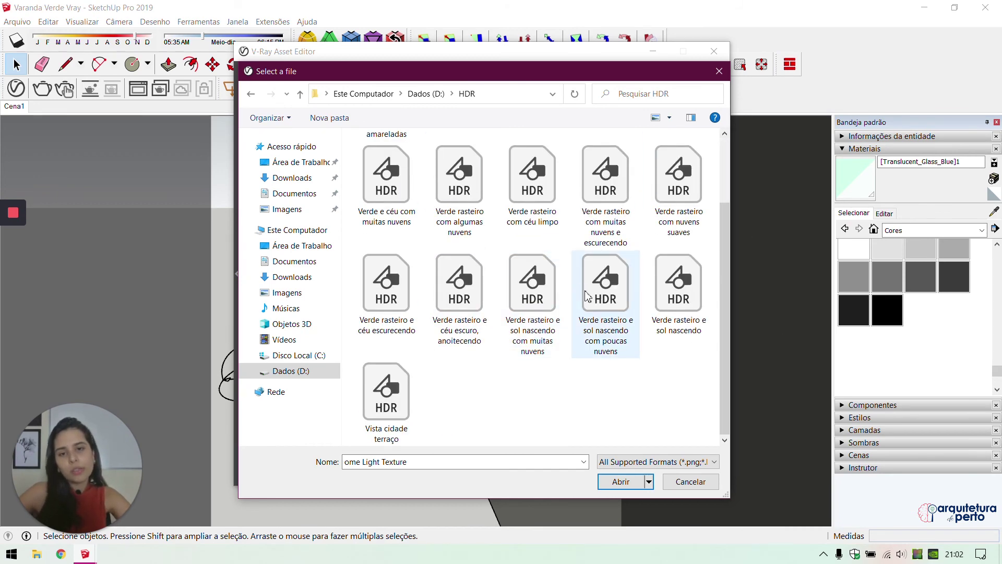
{"action": "scroll", "coordinate": [584, 293], "scroll_direction": "up", "scroll_amount": 2}
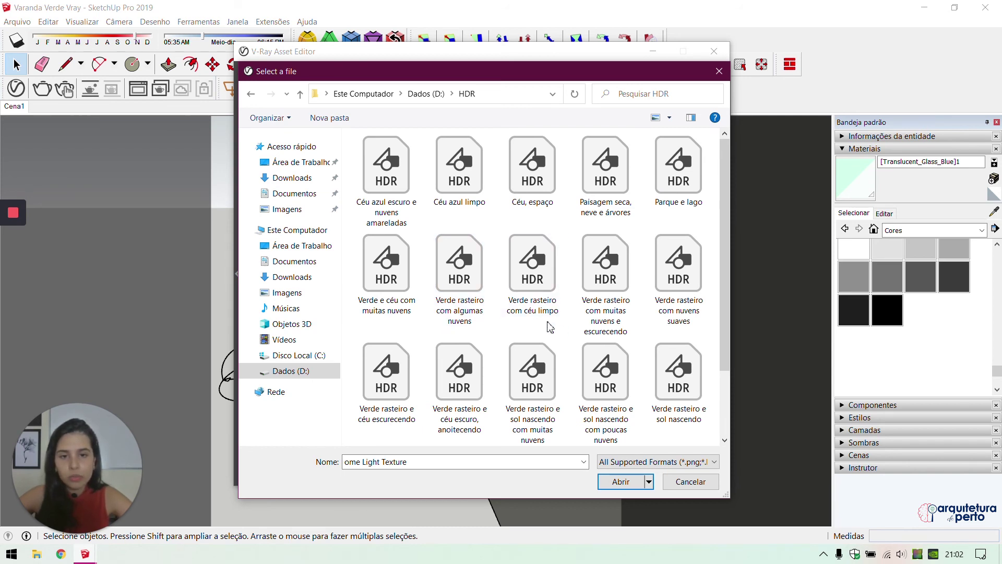
{"action": "left_click", "coordinate": [484, 323]}
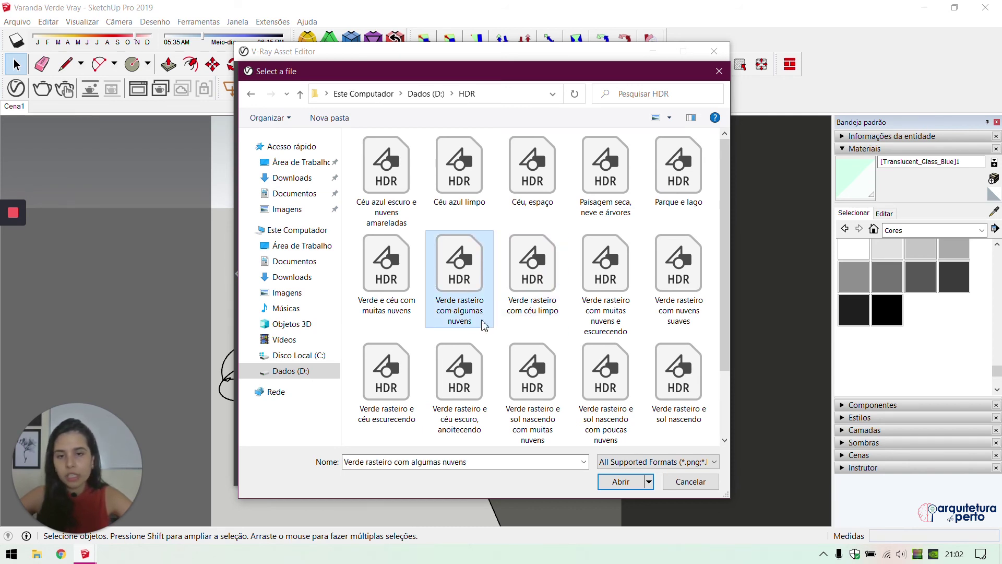
{"action": "left_click", "coordinate": [626, 488]}
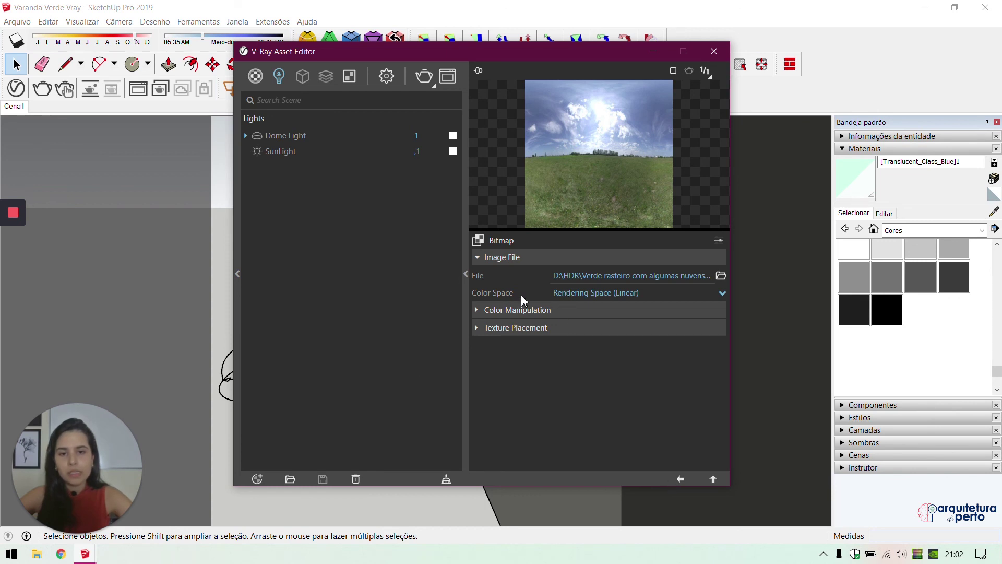
Check the HDR bitmap's texture placement options and set the Dome Light's Shape to Sphere
{"action": "left_click", "coordinate": [535, 312]}
{"action": "left_click", "coordinate": [534, 310]}
{"action": "left_click", "coordinate": [530, 326]}
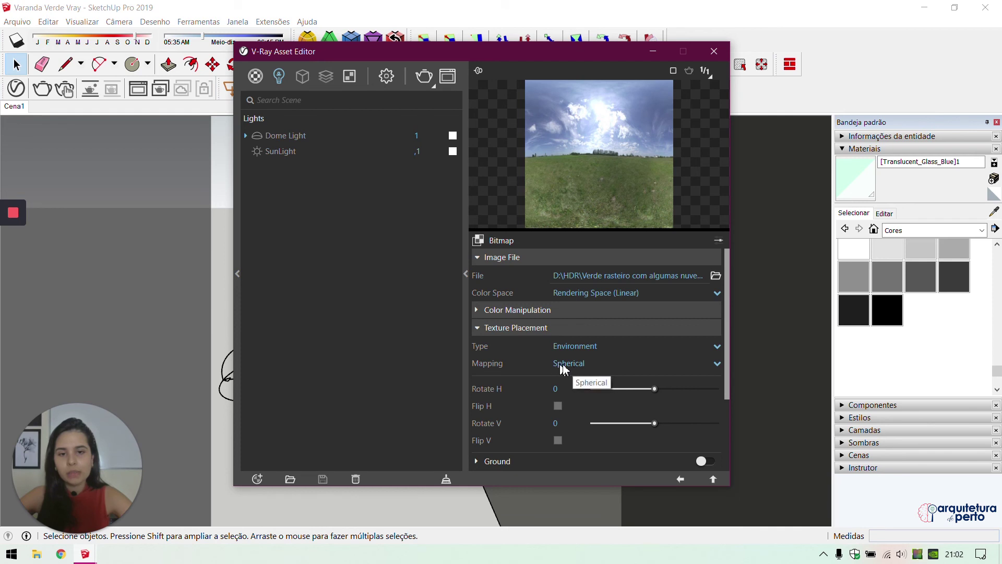
{"action": "left_click", "coordinate": [681, 479]}
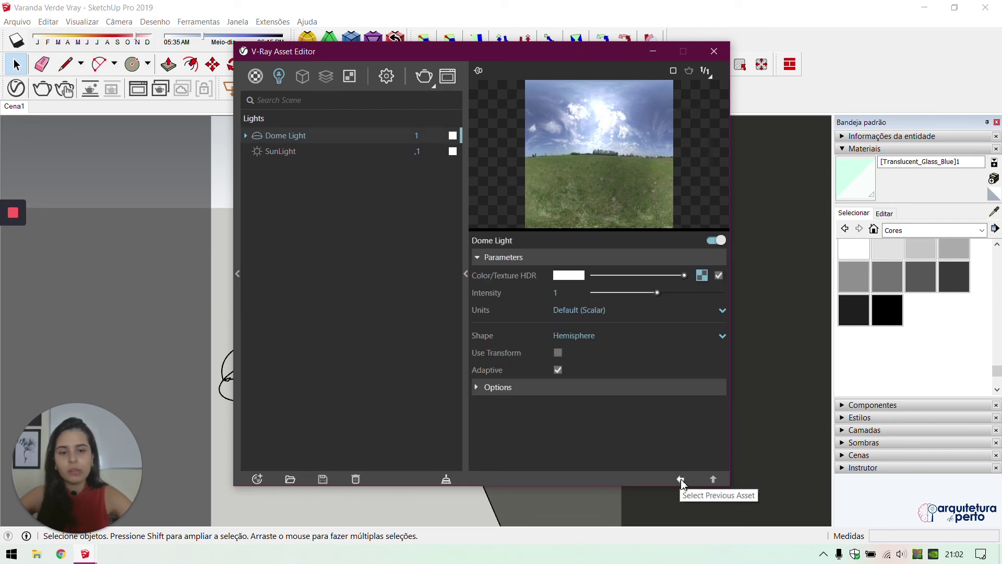
{"action": "left_click", "coordinate": [596, 337]}
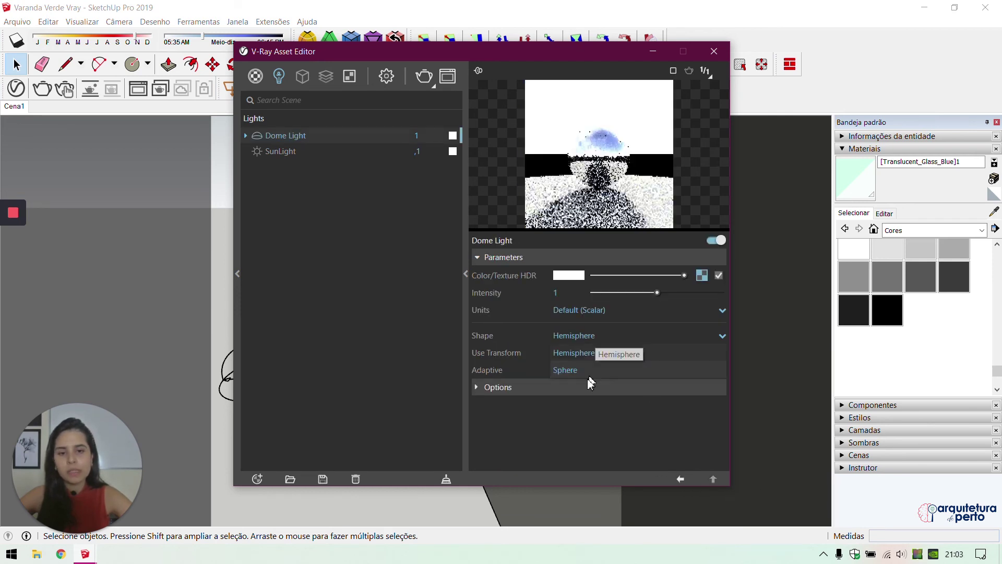
{"action": "left_click", "coordinate": [577, 371]}
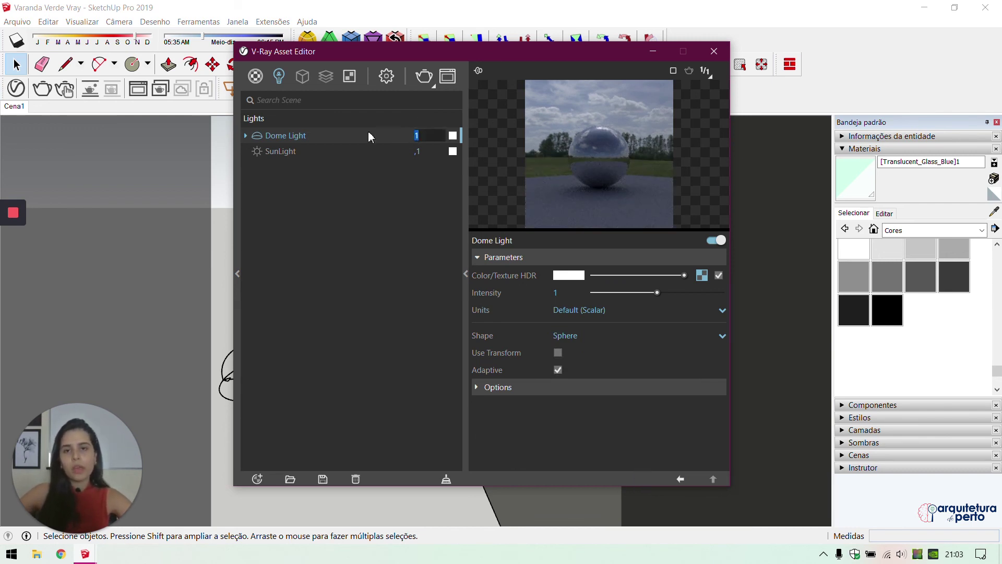
Try a Dome Light intensity of 3, settle on 2, and close the Asset Editor
{"action": "type", "text": "3"}
{"action": "key", "text": "Return"}
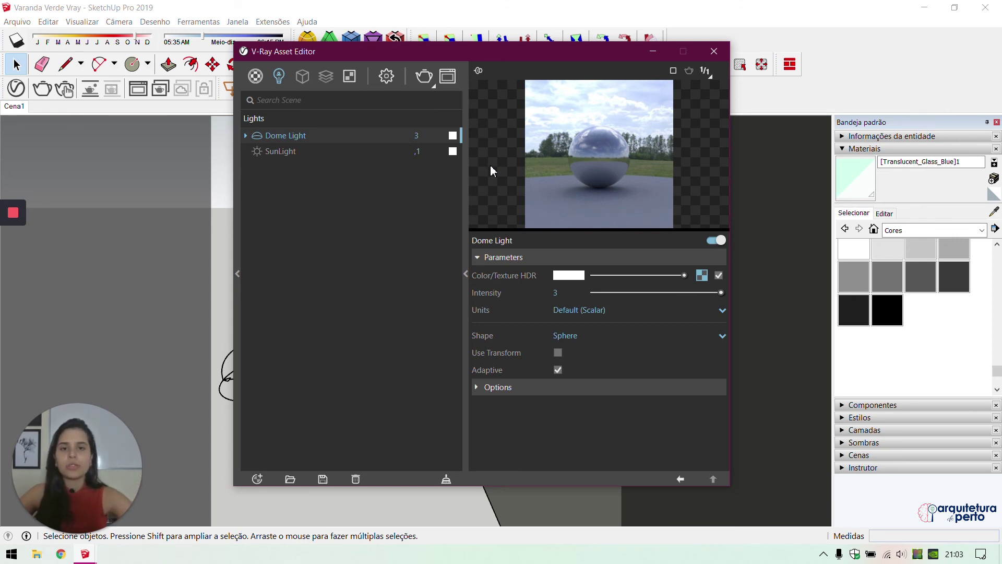
{"action": "double_click", "coordinate": [416, 136]}
{"action": "type", "text": "2"}
{"action": "key", "text": "Return"}
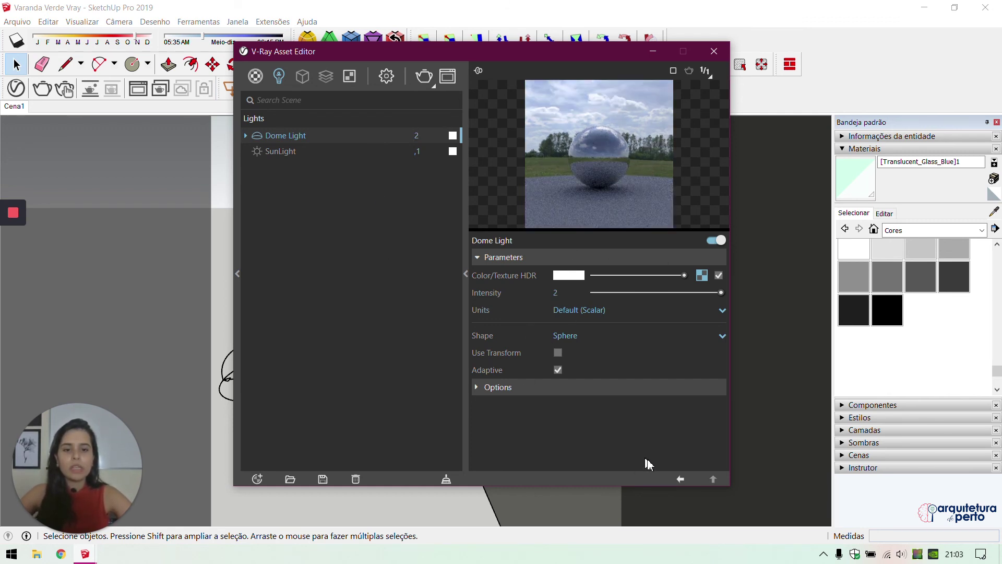
{"action": "left_click", "coordinate": [715, 51]}
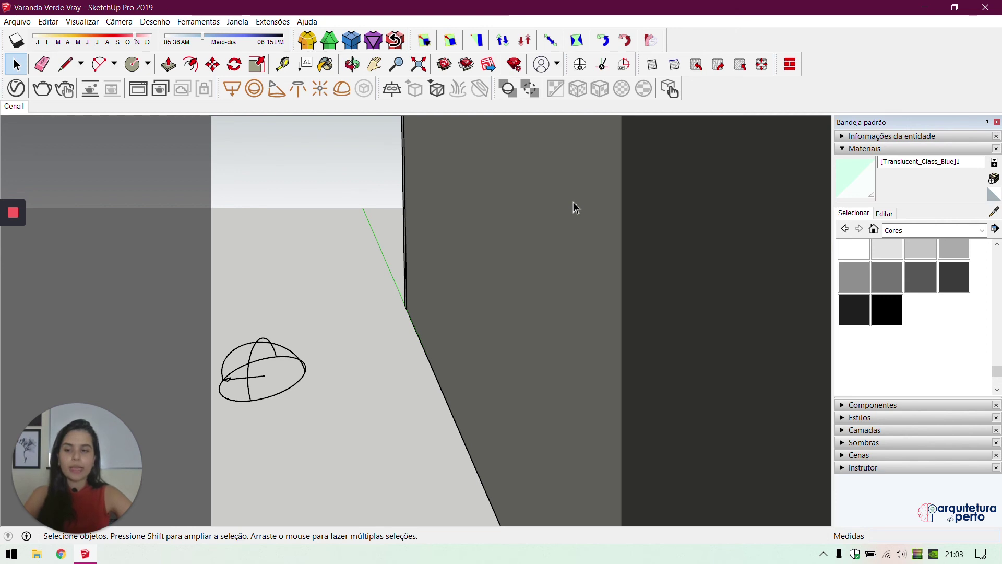
Return to the Cena1 view with shadows turned on, and set the shadow values Claro to 11 and Escuro to 83
{"action": "key", "text": "Page_Down"}
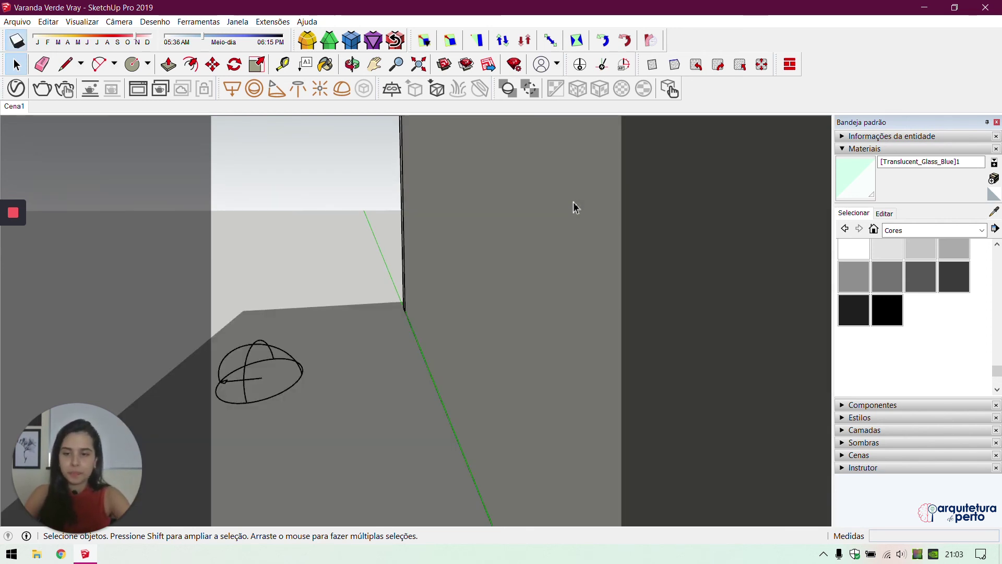
{"action": "key", "text": "Page_Down"}
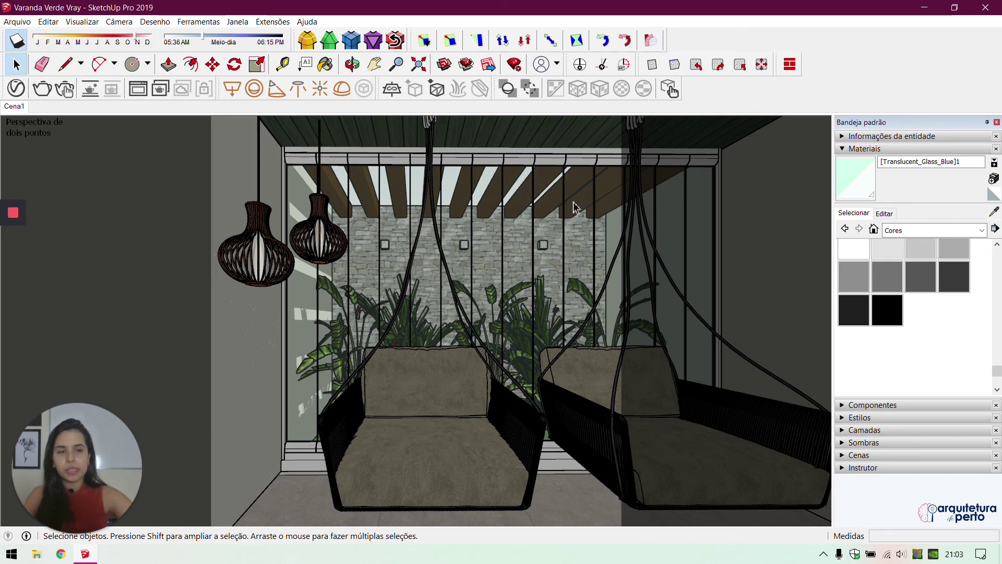
{"action": "left_click", "coordinate": [868, 149]}
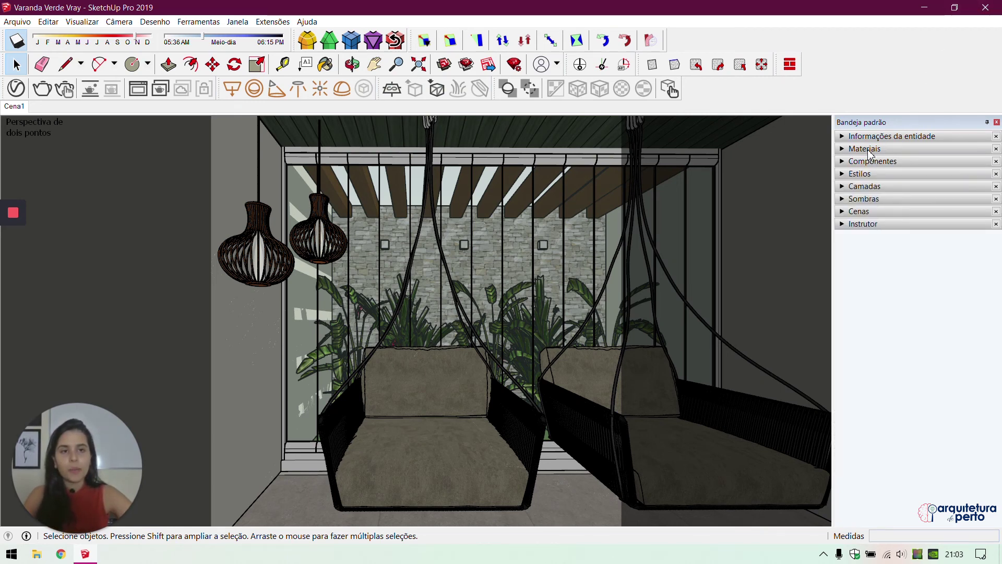
{"action": "left_click", "coordinate": [879, 200]}
{"action": "left_click", "coordinate": [879, 279]}
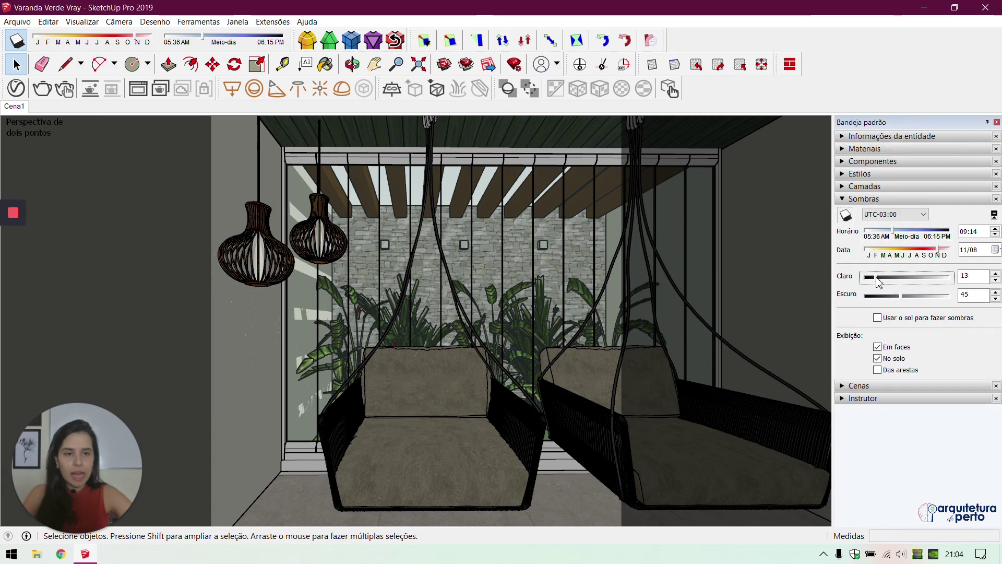
{"action": "key", "text": "Left"}
{"action": "key", "text": "Left"}
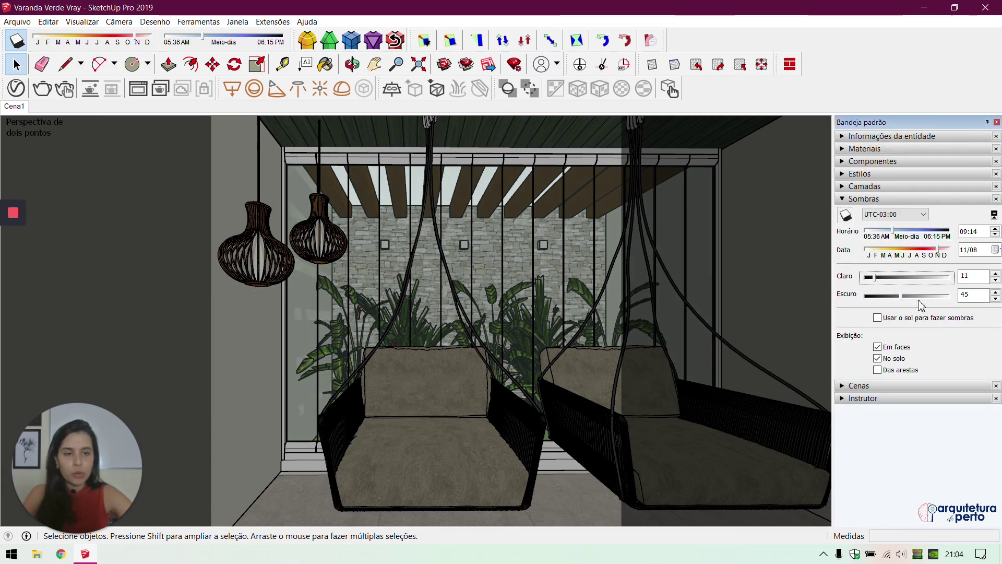
{"action": "left_click", "coordinate": [936, 296]}
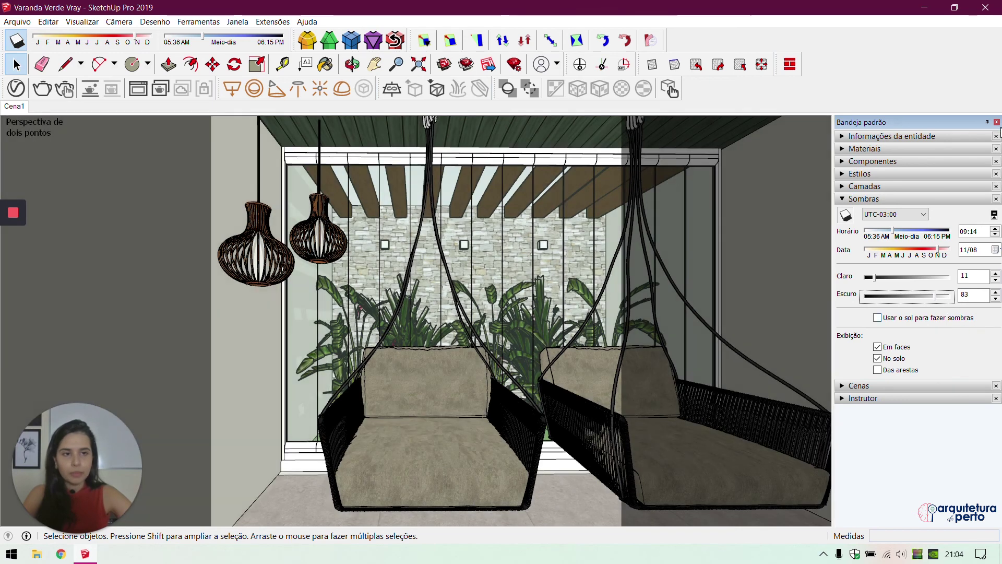
Hide the default tray and update the Cena1 scene with the current view and shadow settings
{"action": "left_click", "coordinate": [258, 41]}
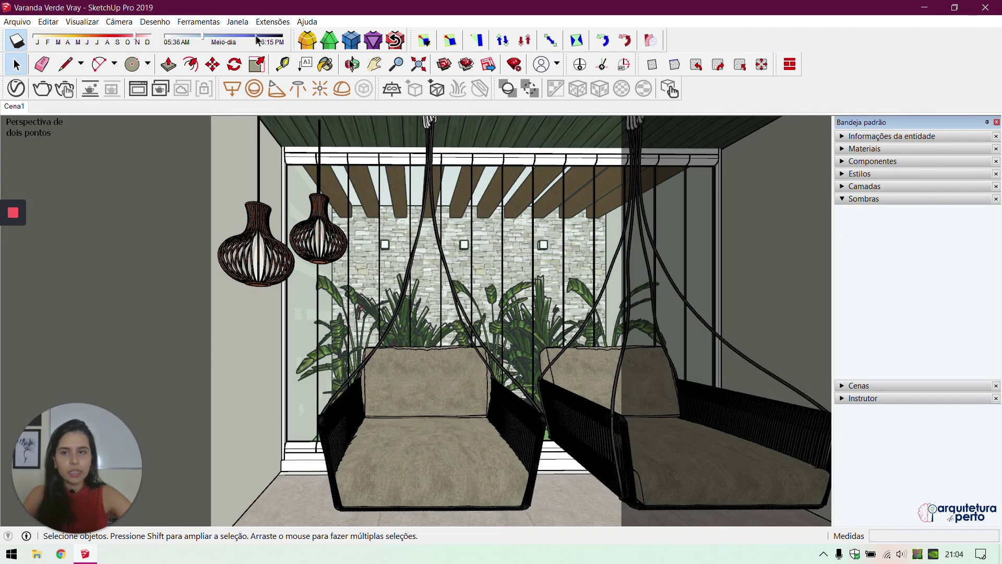
{"action": "right_click", "coordinate": [18, 110]}
{"action": "left_click", "coordinate": [70, 157]}
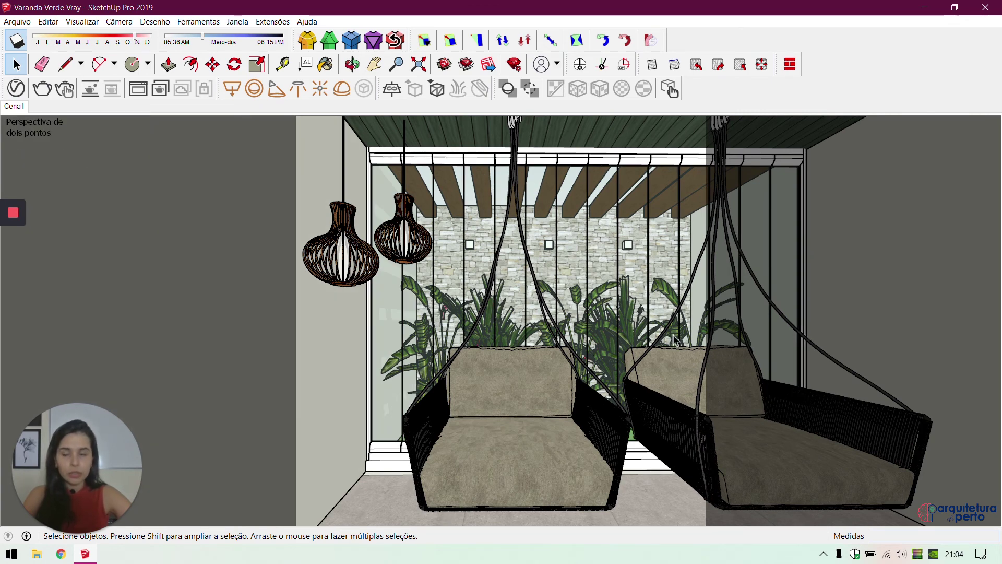
Run a V-Ray test render of the Cena1 view, stop it and close the frame buffer
{"action": "left_click", "coordinate": [45, 92]}
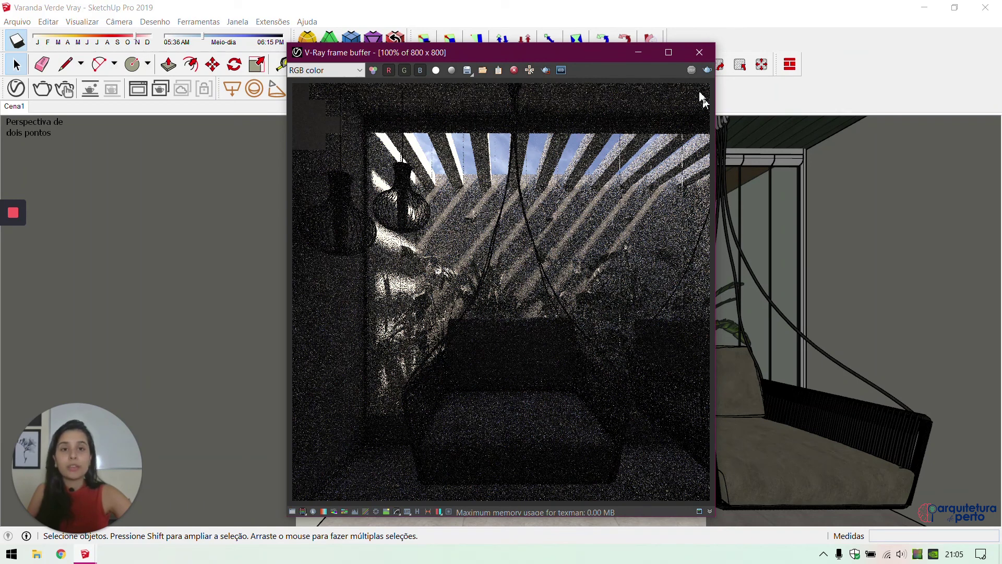
{"action": "left_click", "coordinate": [514, 70]}
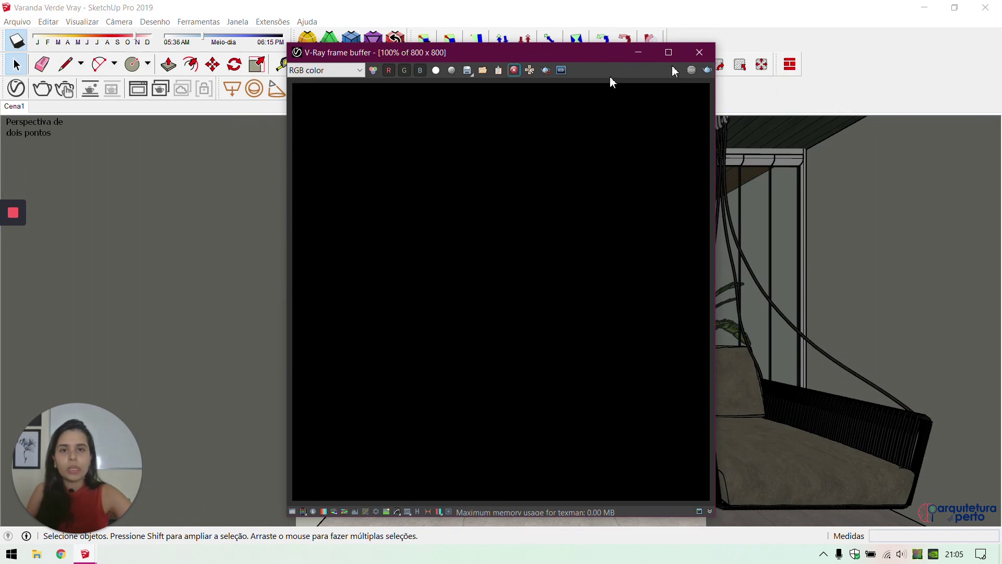
{"action": "left_click", "coordinate": [699, 53]}
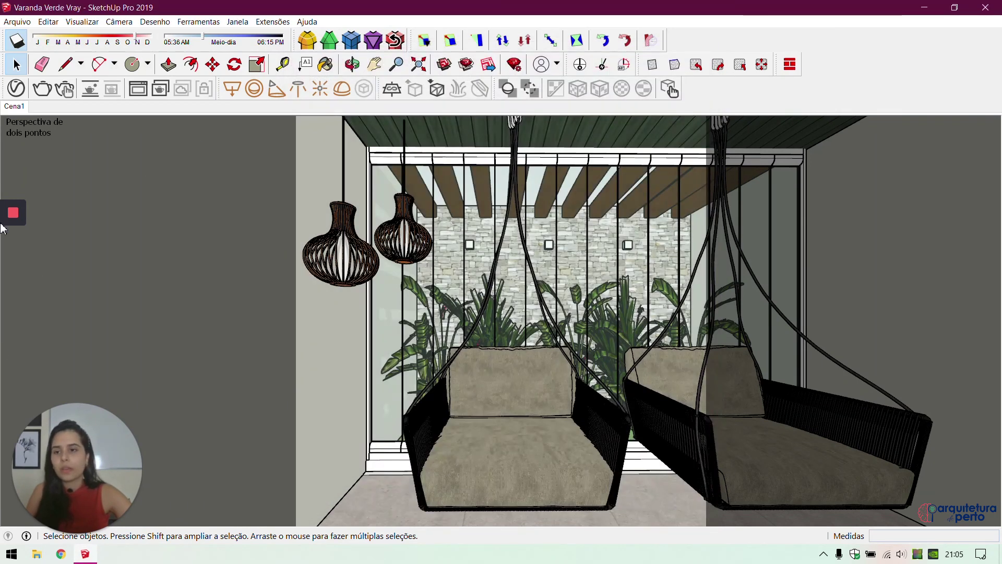
Set the Dome Light's intensity to 1 in the V-Ray Asset Editor and close the editor
{"action": "left_click", "coordinate": [22, 89]}
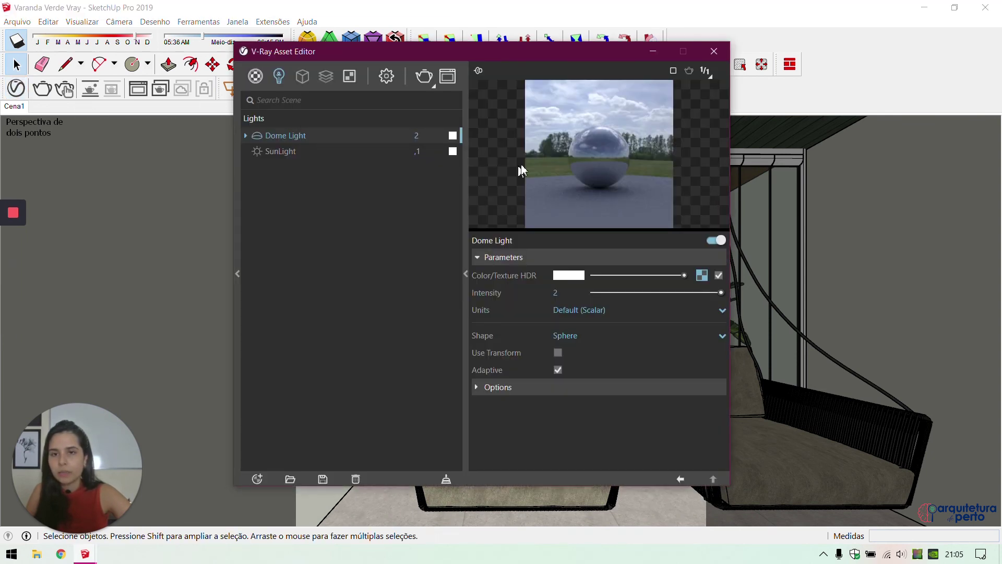
{"action": "double_click", "coordinate": [416, 135]}
{"action": "type", "text": "1"}
{"action": "key", "text": "Return"}
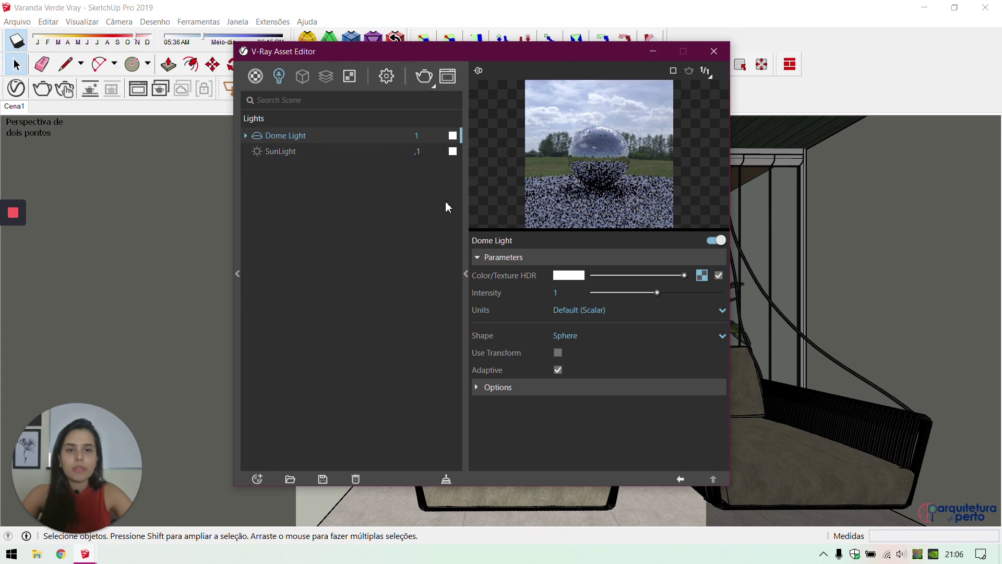
{"action": "left_click", "coordinate": [714, 51]}
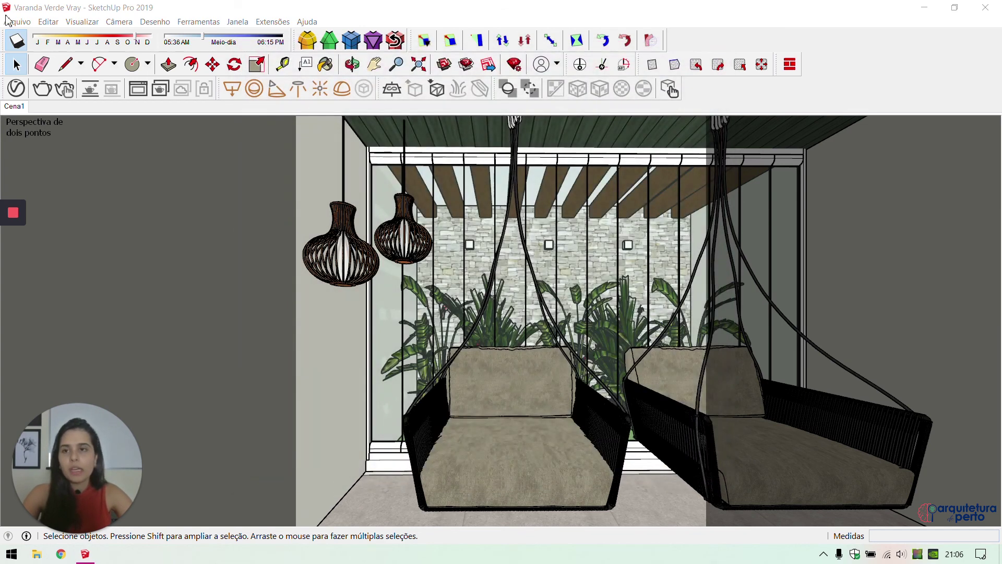
Turn off the shadows and shift the nearer pendant lamp slightly sideways with the Move tool
{"action": "left_click", "coordinate": [16, 41]}
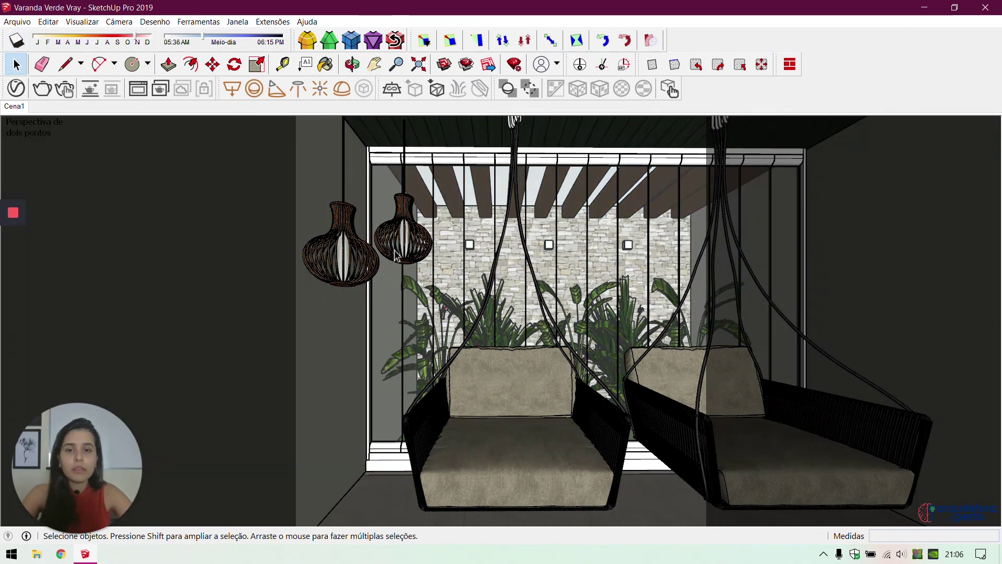
{"action": "scroll", "coordinate": [363, 269], "scroll_direction": "up", "scroll_amount": 6}
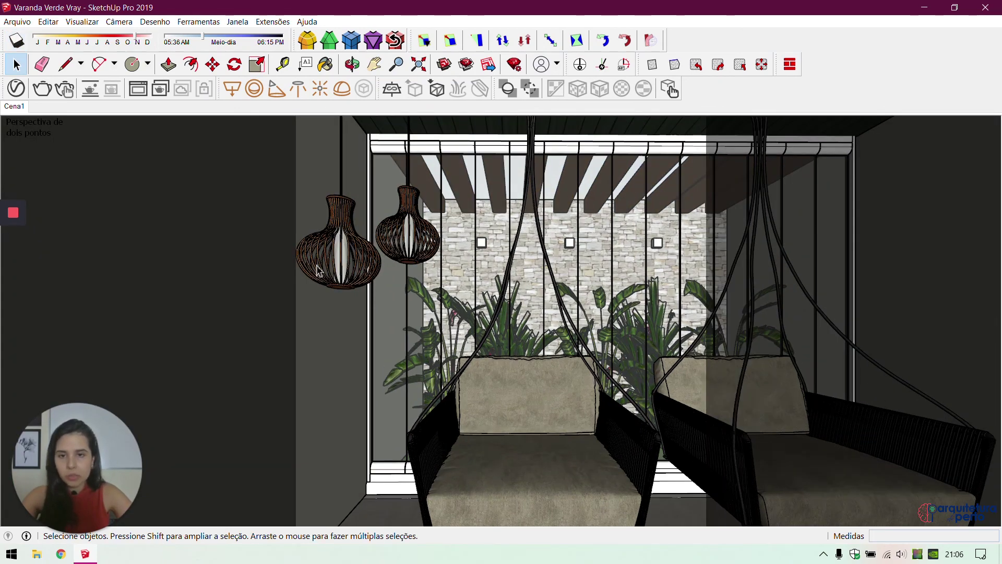
{"action": "scroll", "coordinate": [320, 272], "scroll_direction": "up", "scroll_amount": 2}
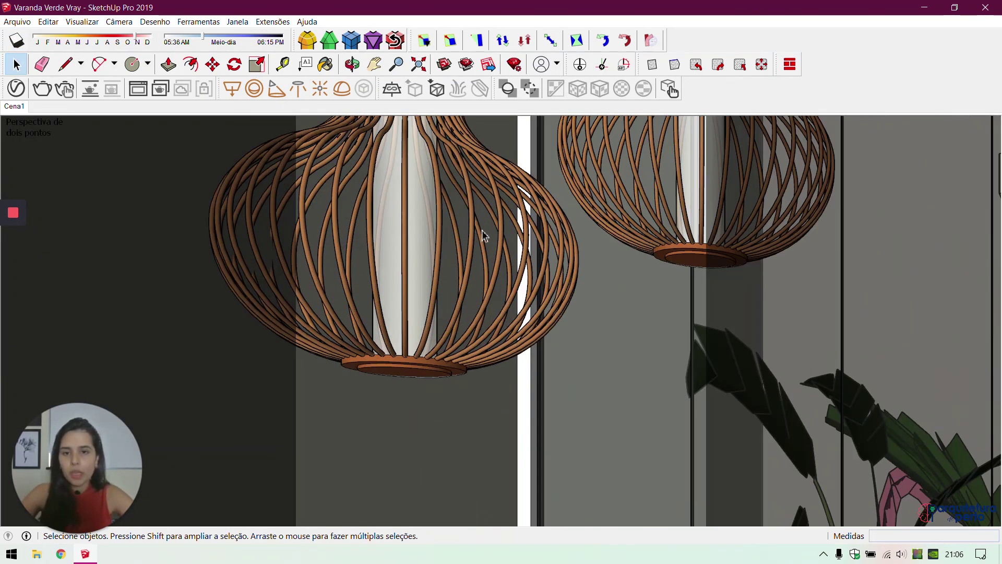
{"action": "mouse_move", "coordinate": [483, 234]}
{"action": "middle_mouse_down"}
{"action": "mouse_move", "coordinate": [480, 307]}
{"action": "mouse_move", "coordinate": [447, 265]}
{"action": "mouse_move", "coordinate": [453, 414]}
{"action": "mouse_move", "coordinate": [498, 410]}
{"action": "middle_mouse_up"}
{"action": "mouse_move", "coordinate": [479, 254]}
{"action": "middle_mouse_down"}
{"action": "mouse_move", "coordinate": [470, 517]}
{"action": "mouse_move", "coordinate": [525, 343]}
{"action": "middle_mouse_up"}
{"action": "scroll", "coordinate": [525, 344], "scroll_direction": "down", "scroll_amount": 2}
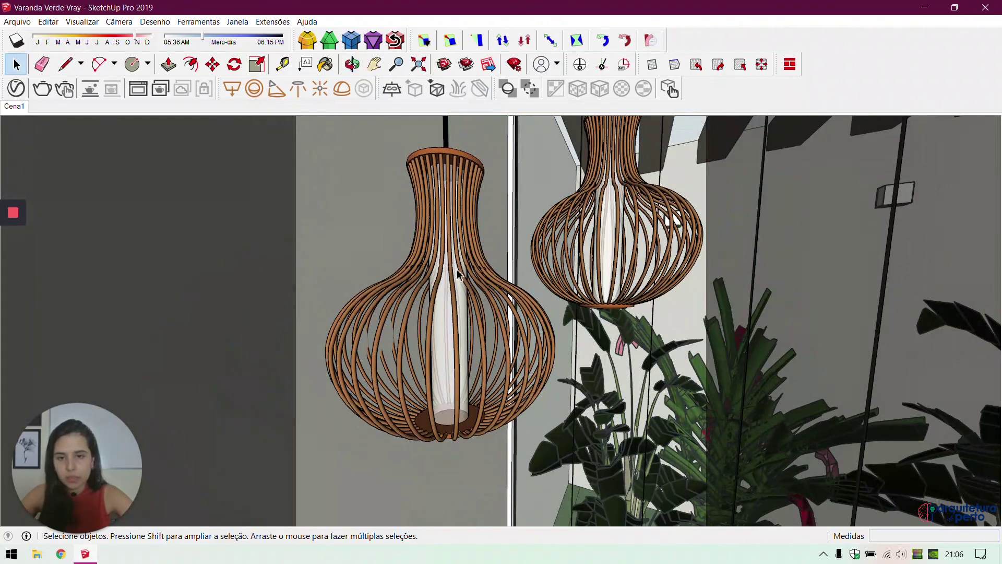
{"action": "left_click", "coordinate": [459, 274]}
{"action": "key", "text": "m"}
{"action": "left_click", "coordinate": [458, 274]}
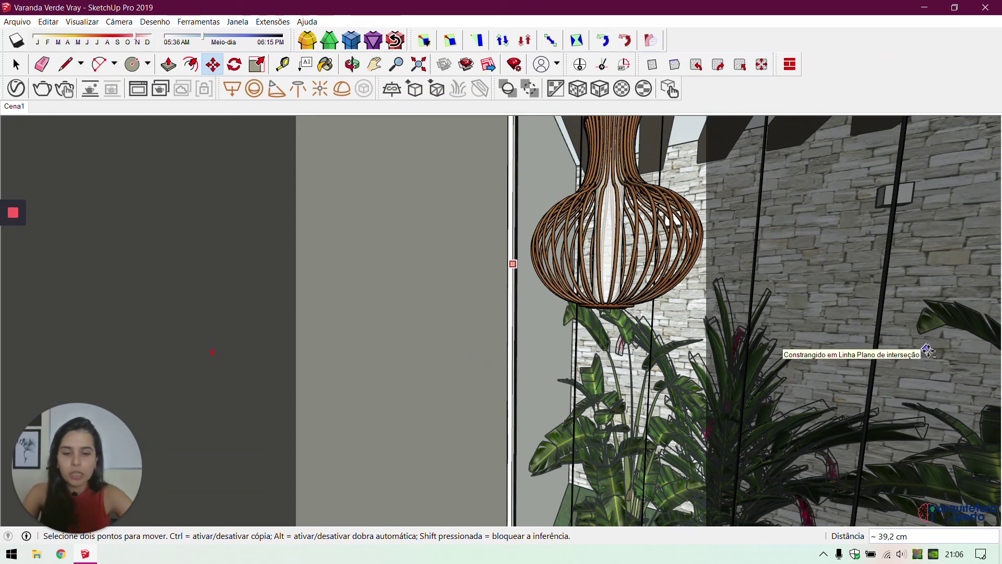
{"action": "key", "text": "Escape"}
{"action": "key", "text": "space"}
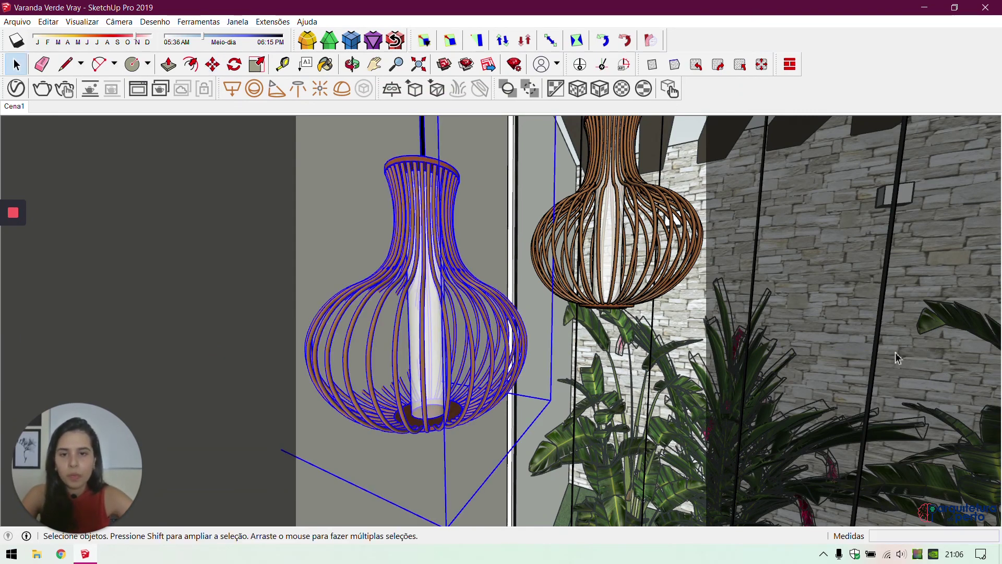
Move the nearer pendant lamp 5 cm along the red axis toward the other lamp
{"action": "key", "text": "o"}
{"action": "left_click_drag", "start_coordinate": [459, 245], "coordinate": [497, 299]}
{"action": "key", "text": "space"}
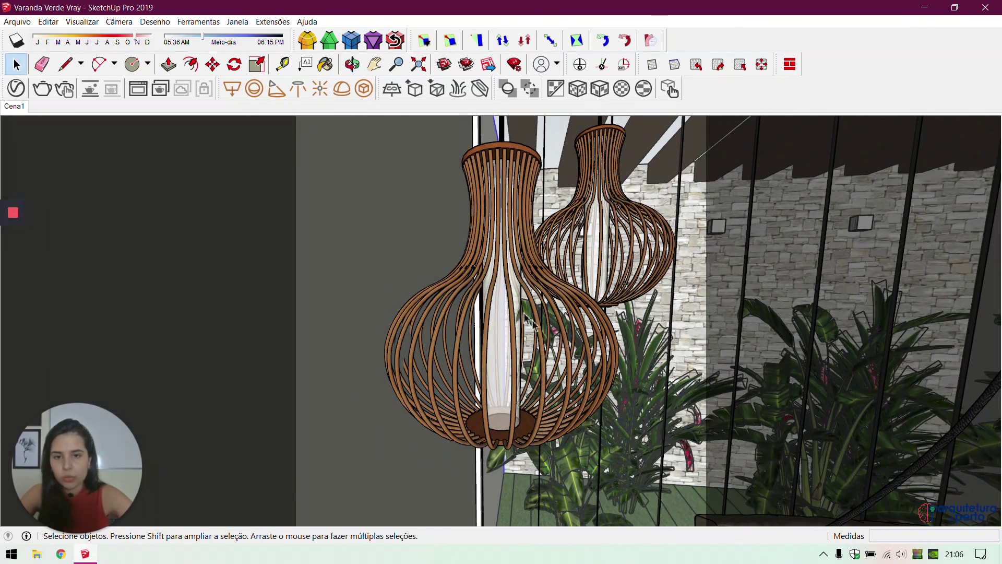
{"action": "left_click", "coordinate": [497, 299]}
{"action": "key", "text": "m"}
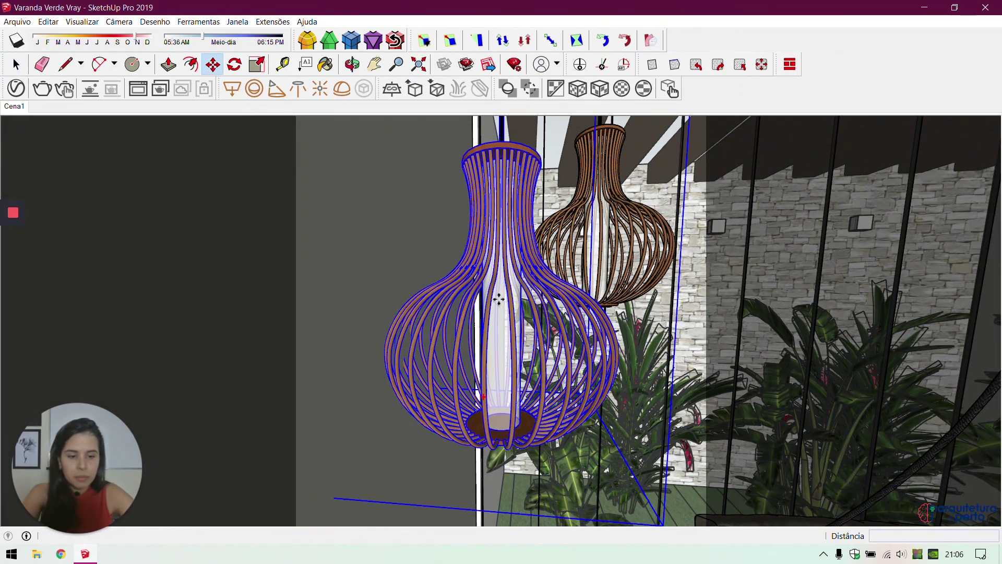
{"action": "left_click", "coordinate": [552, 304]}
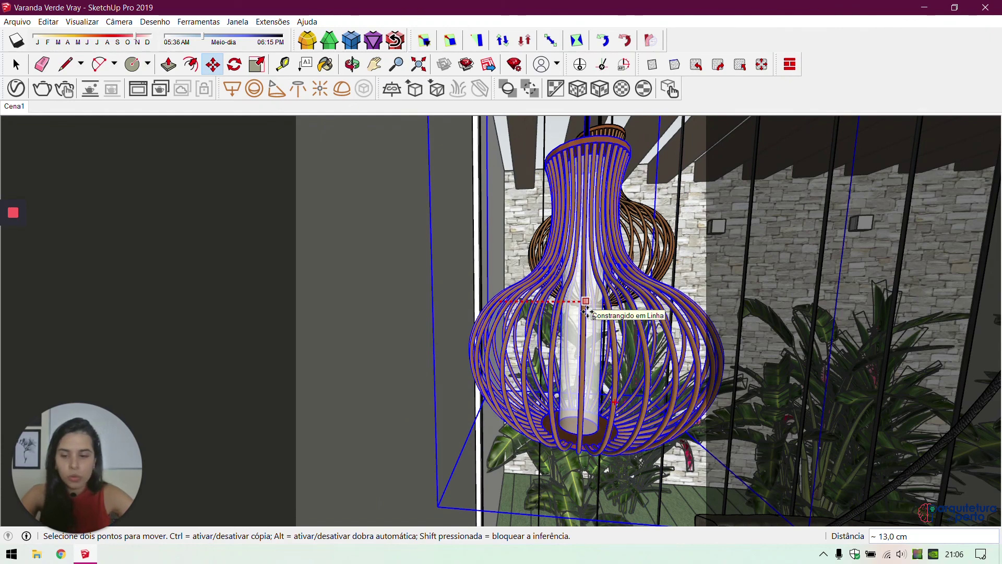
{"action": "key", "text": "Escape"}
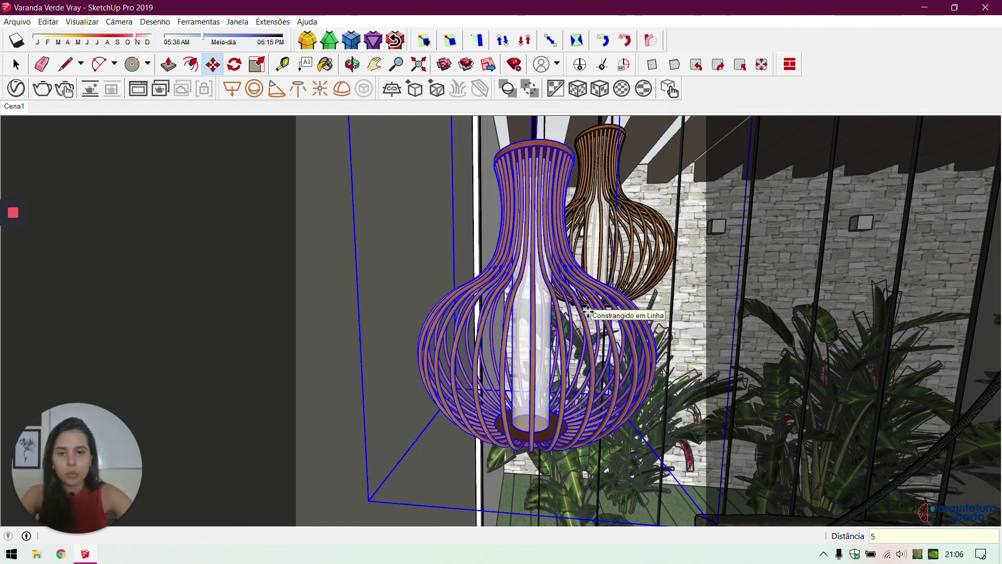
{"action": "key", "text": "space"}
Open the nearer pendant lamp's component and convert its white inner cylinder into a V-Ray Mesh Light
{"action": "middle_click_drag", "start_coordinate": [556, 286], "coordinate": [549, 372]}
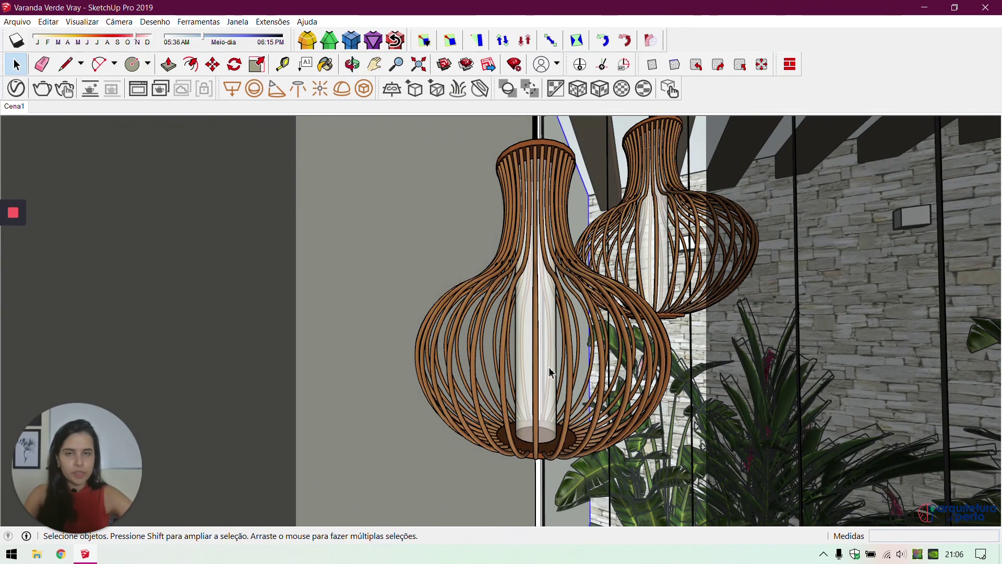
{"action": "middle_click_drag", "start_coordinate": [550, 371], "coordinate": [524, 347]}
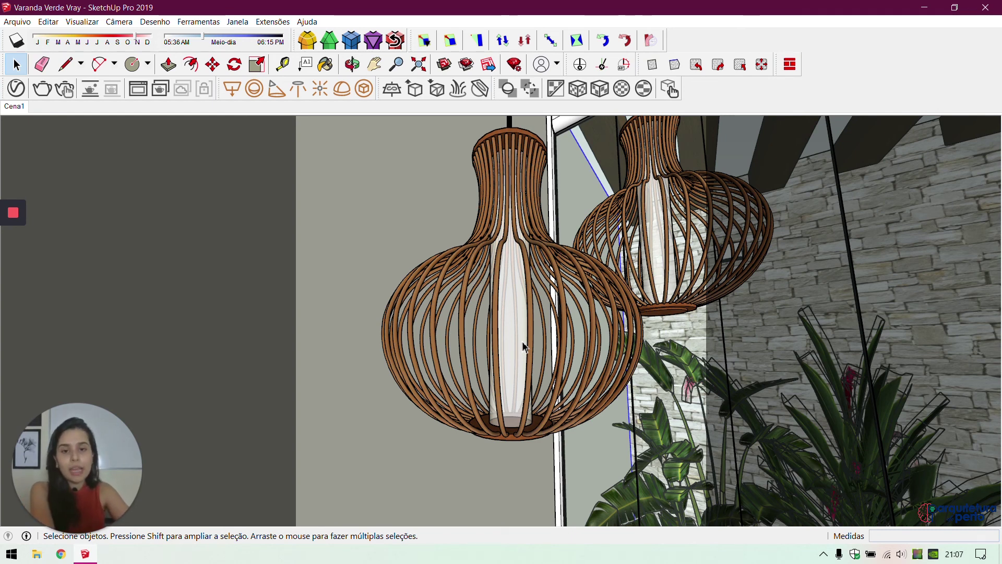
{"action": "double_click", "coordinate": [513, 305]}
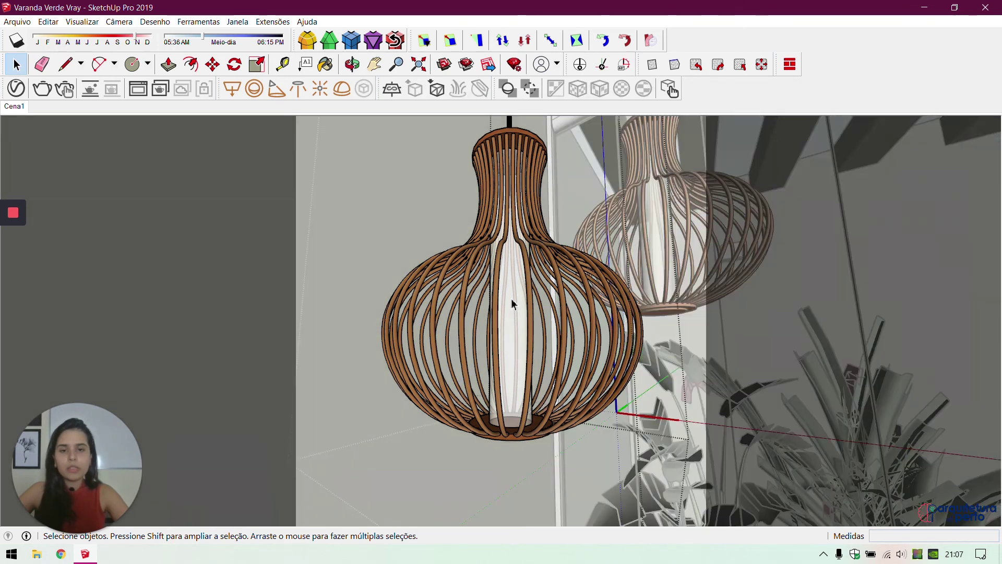
{"action": "left_click", "coordinate": [512, 304]}
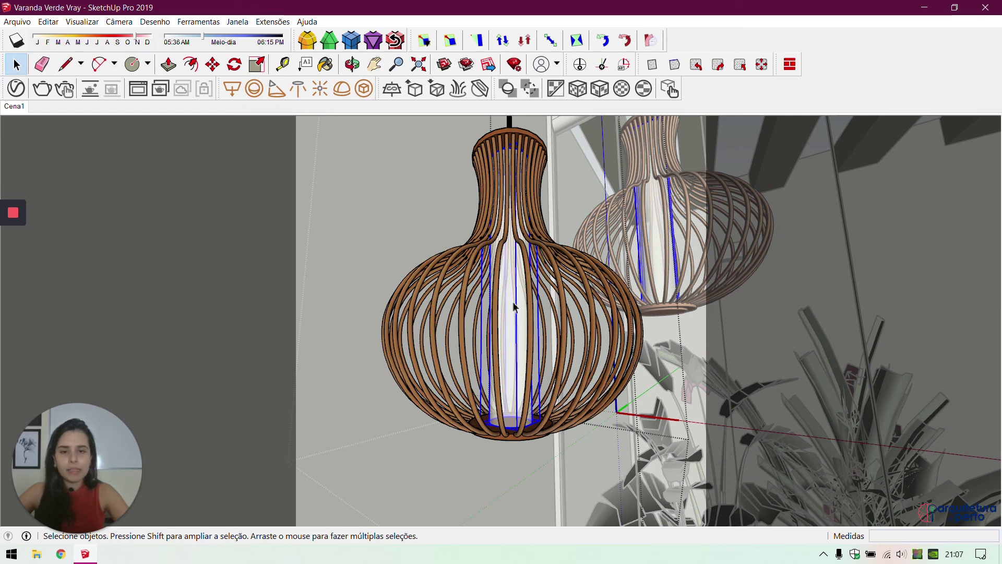
{"action": "key", "text": "Escape"}
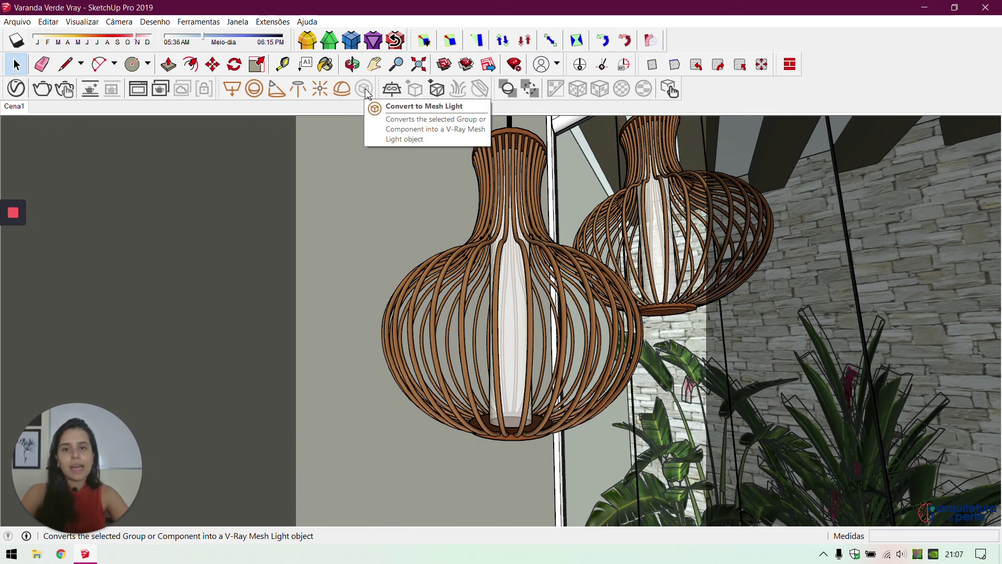
{"action": "double_click", "coordinate": [512, 298]}
{"action": "left_click", "coordinate": [512, 299]}
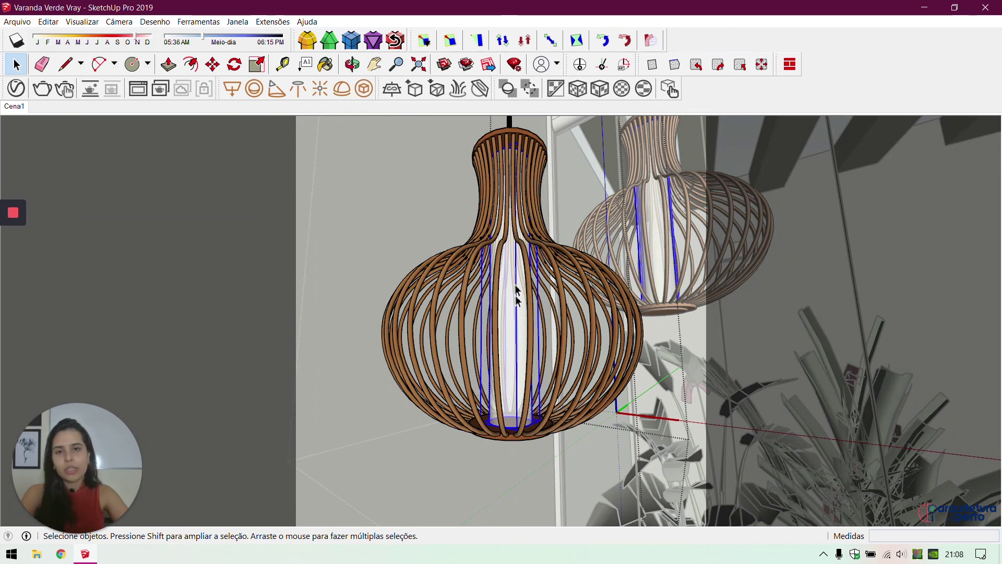
{"action": "left_click", "coordinate": [365, 90]}
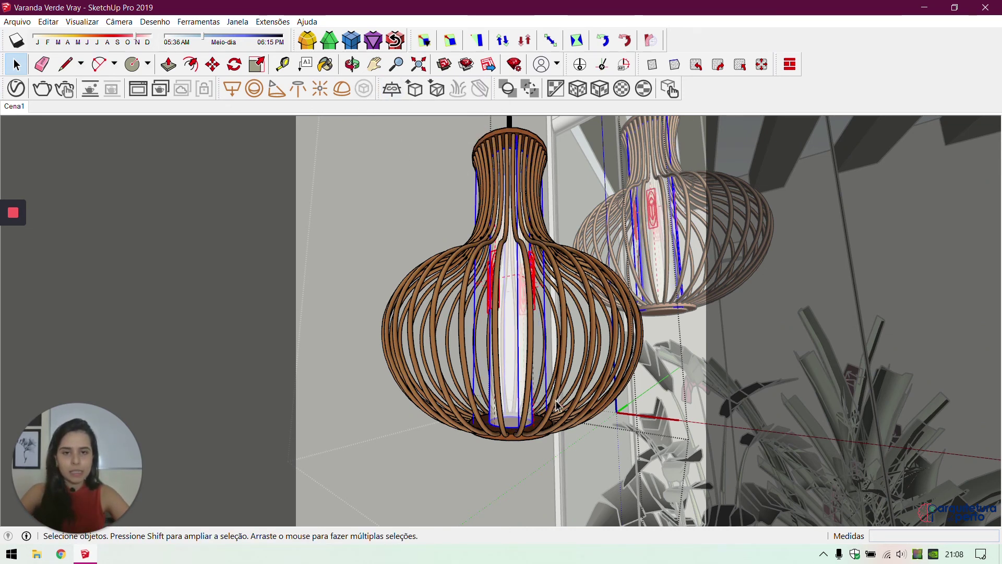
Open the new Mesh Light's settings in the V-Ray Asset Editor and expand its Options
{"action": "left_click", "coordinate": [17, 90]}
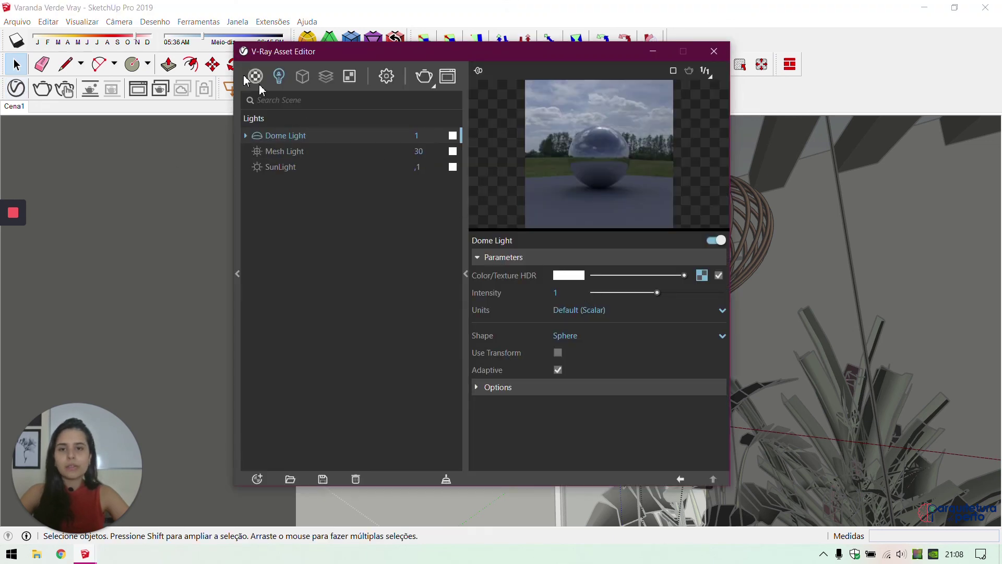
{"action": "left_click", "coordinate": [293, 156]}
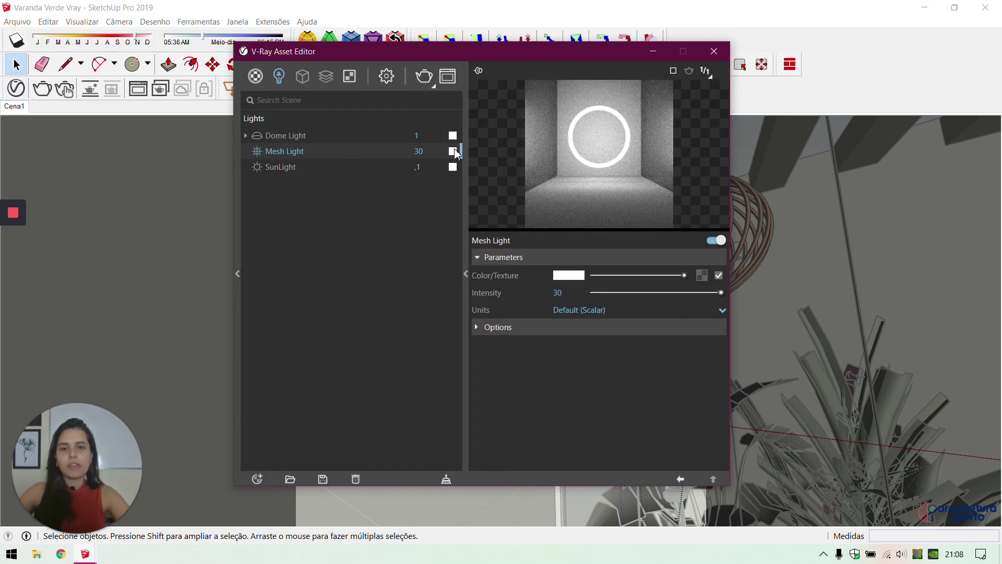
{"action": "left_click", "coordinate": [422, 152]}
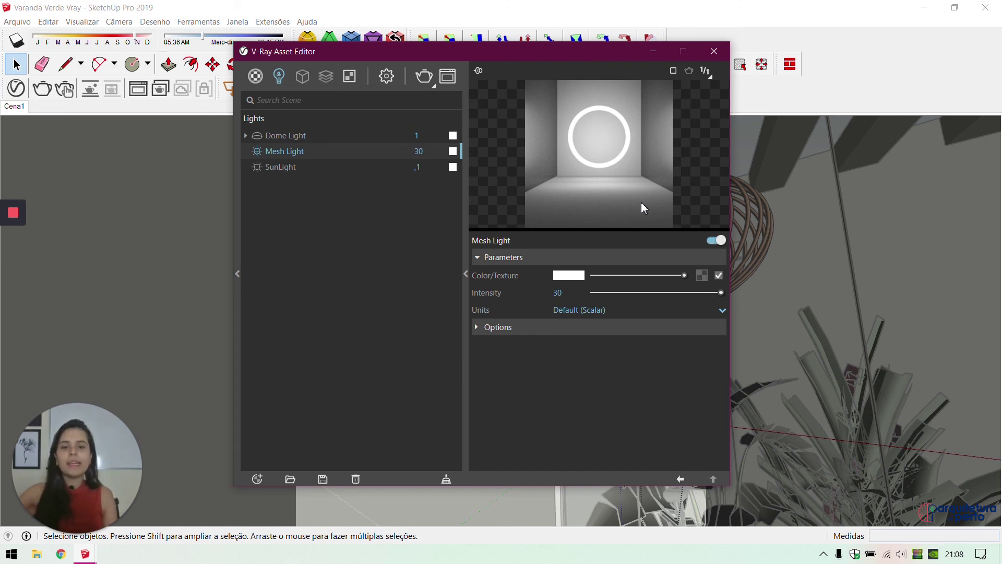
{"action": "left_click", "coordinate": [511, 327]}
Try the Mesh Light with Invisible on and with Affect Specular and Affect Reflections off, restoring all three options
{"action": "left_click", "coordinate": [559, 346]}
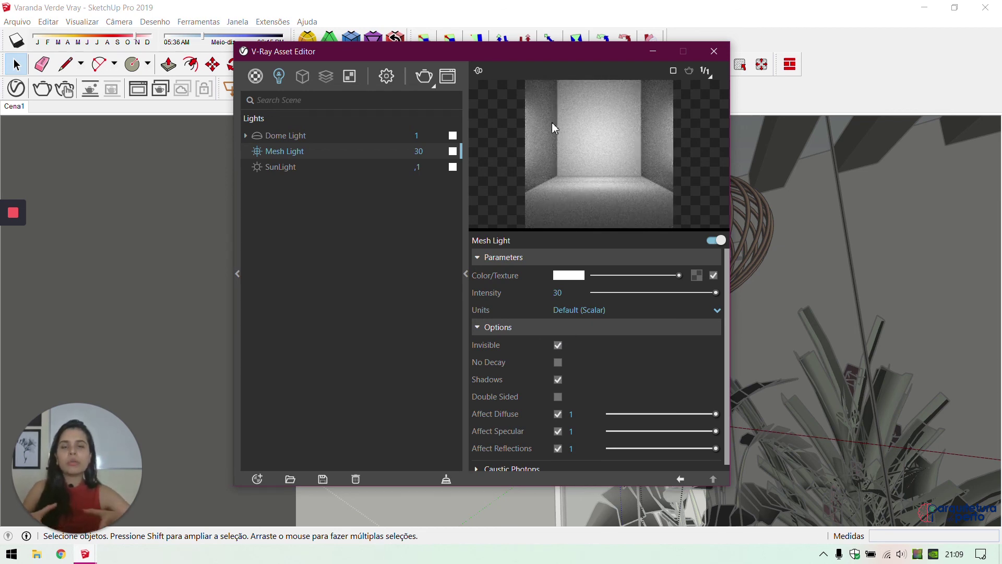
{"action": "left_click", "coordinate": [558, 346]}
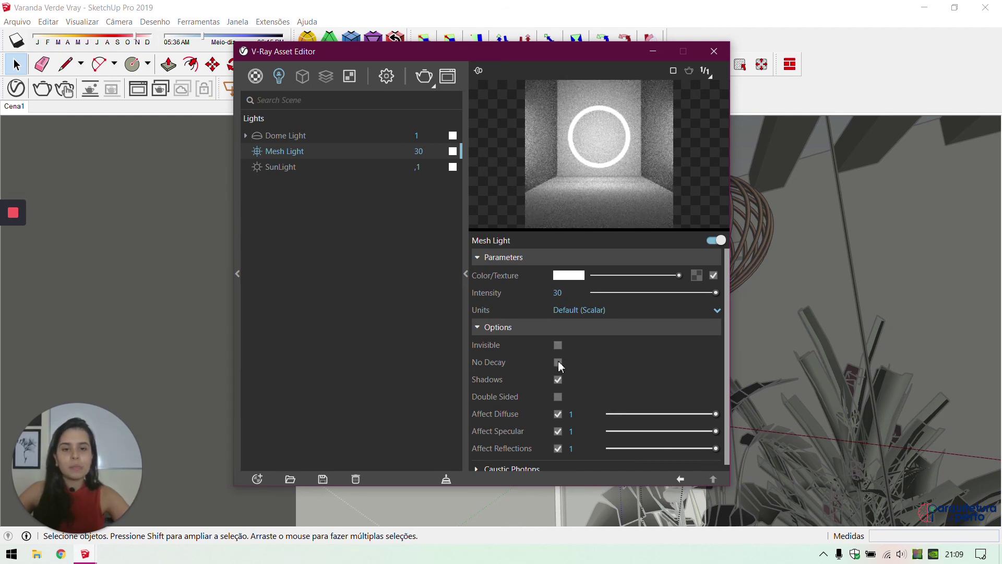
{"action": "left_click", "coordinate": [558, 448]}
{"action": "left_click", "coordinate": [558, 432]}
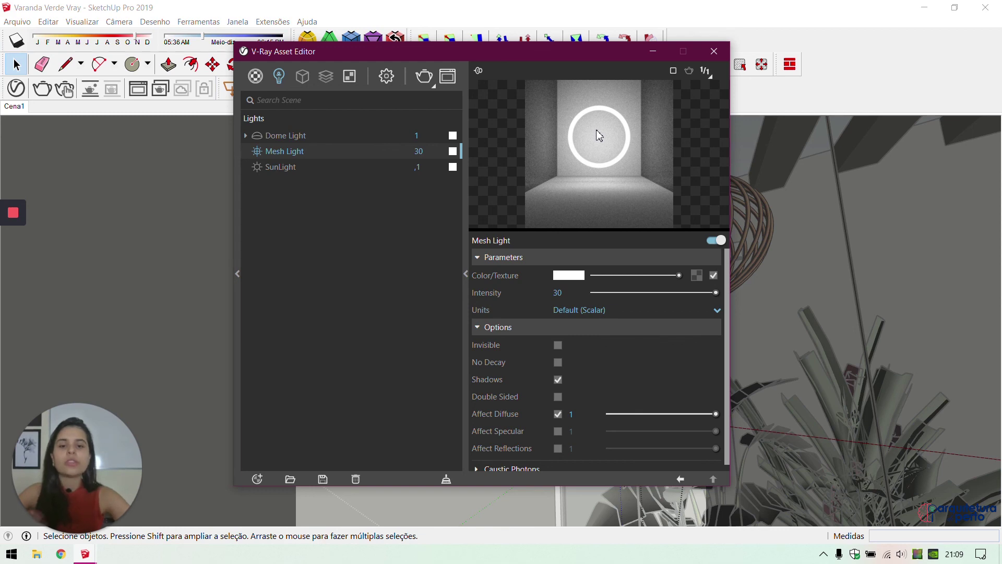
{"action": "left_click", "coordinate": [558, 432]}
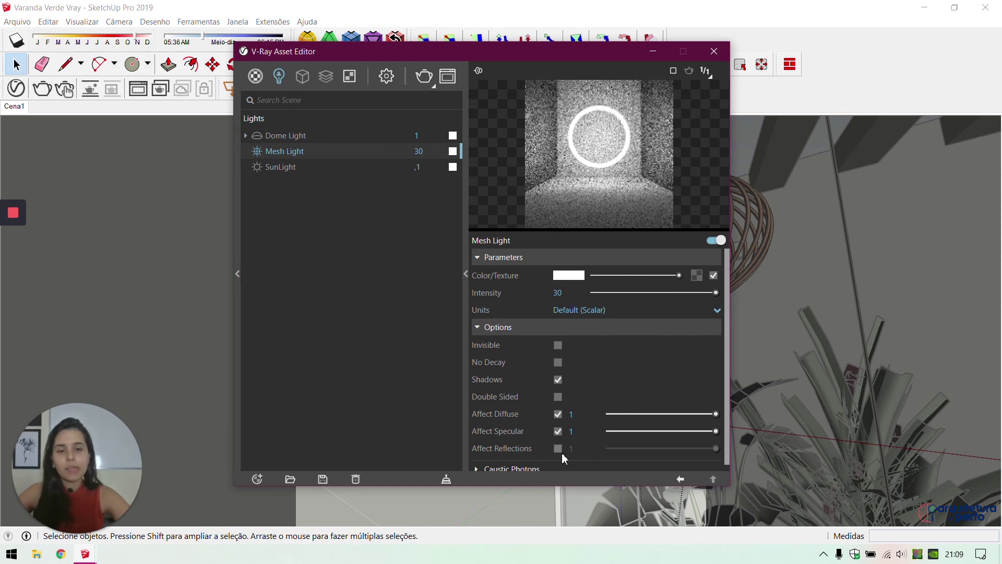
{"action": "left_click", "coordinate": [558, 448]}
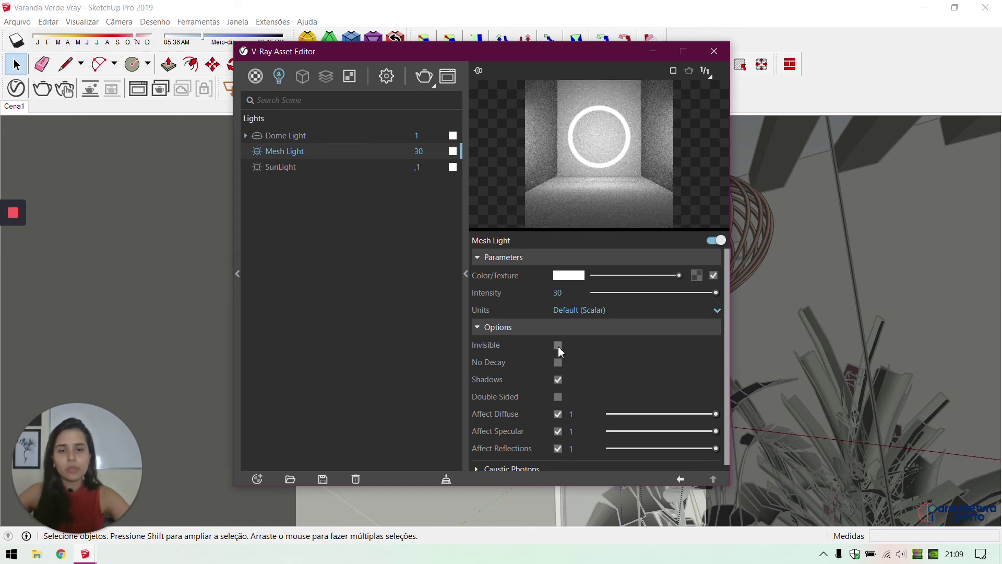
Change the Mesh Light's colour to a warm pale yellow, RGB 1 / 0.862 / 0.557
{"action": "left_click", "coordinate": [569, 276]}
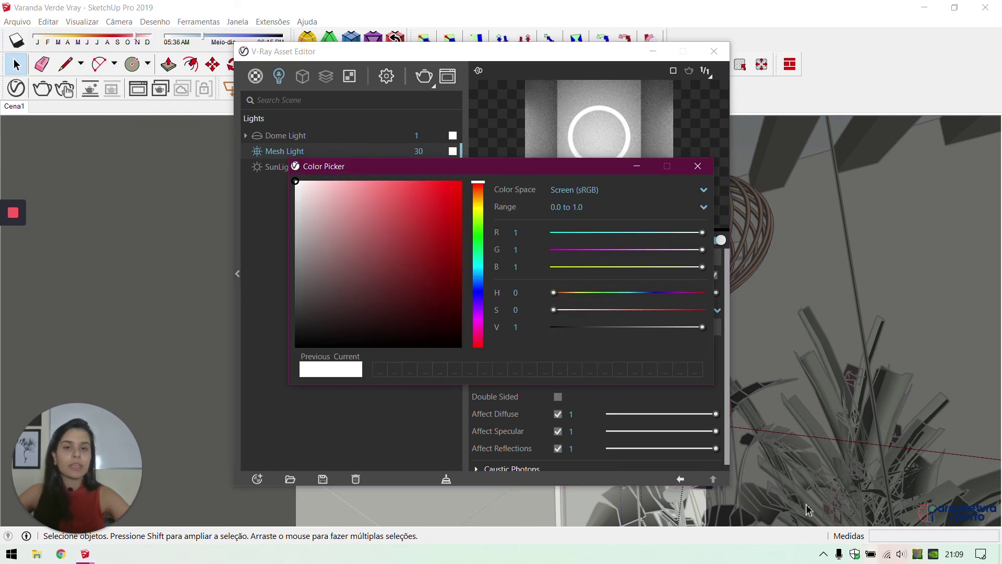
{"action": "left_click_drag", "start_coordinate": [482, 191], "coordinate": [481, 205]}
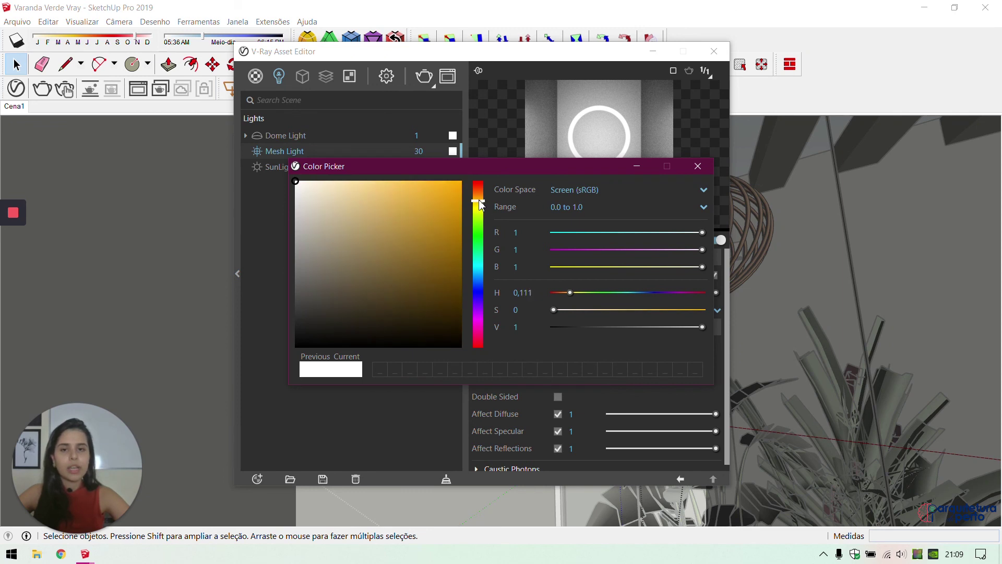
{"action": "left_click", "coordinate": [334, 181]}
{"action": "left_click_drag", "start_coordinate": [426, 167], "coordinate": [454, 254]}
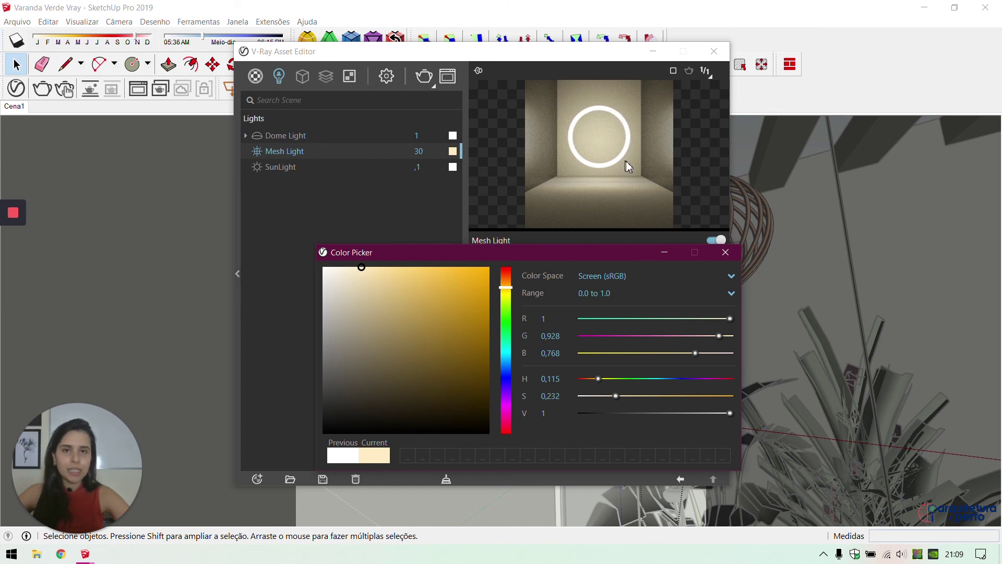
{"action": "left_click", "coordinate": [396, 266]}
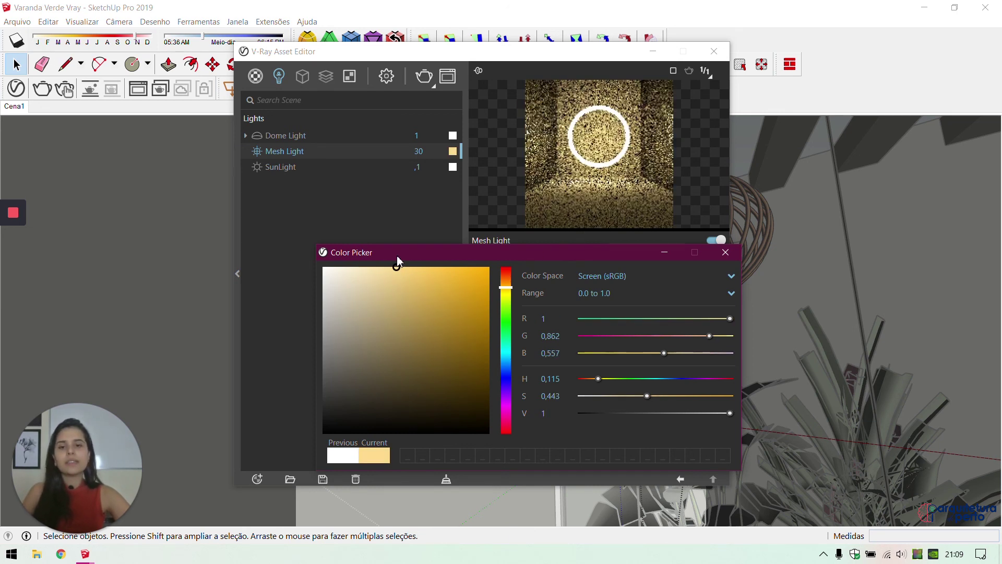
Try stronger and darker yellow tones for the Mesh Light's colour and compare them in the light preview
{"action": "left_click", "coordinate": [418, 267]}
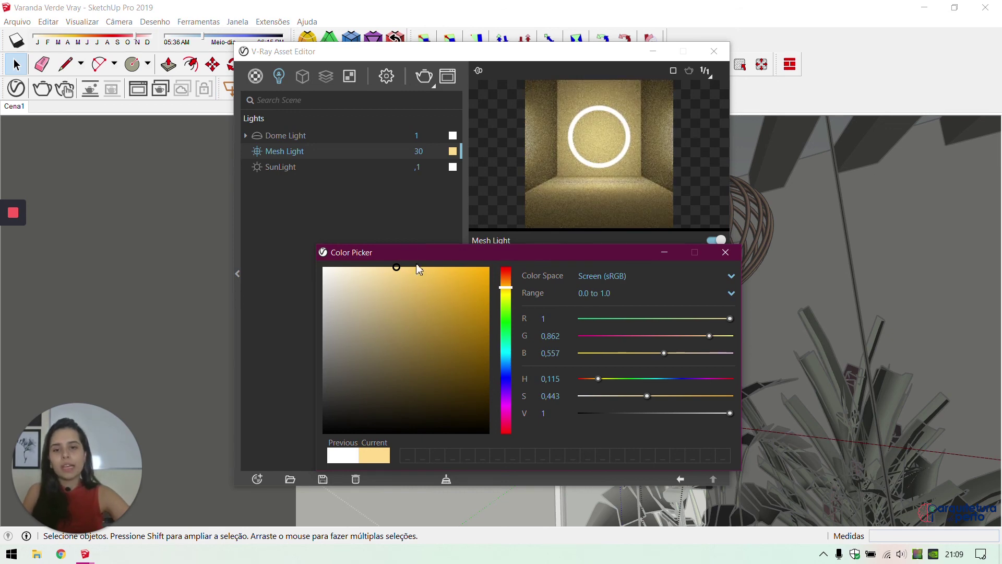
{"action": "left_click_drag", "start_coordinate": [420, 269], "coordinate": [442, 267]}
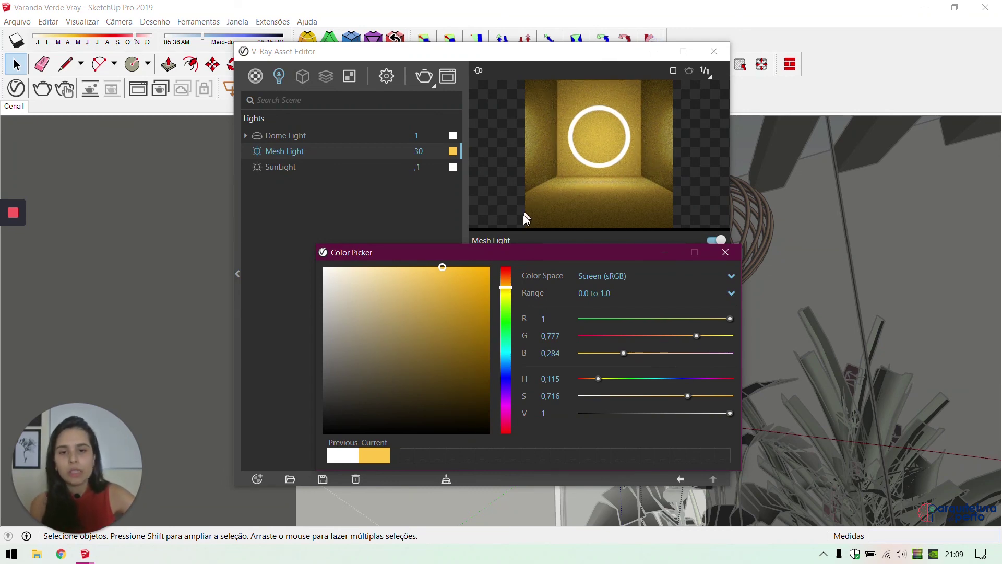
{"action": "left_click", "coordinate": [411, 316]}
{"action": "left_click", "coordinate": [440, 335]}
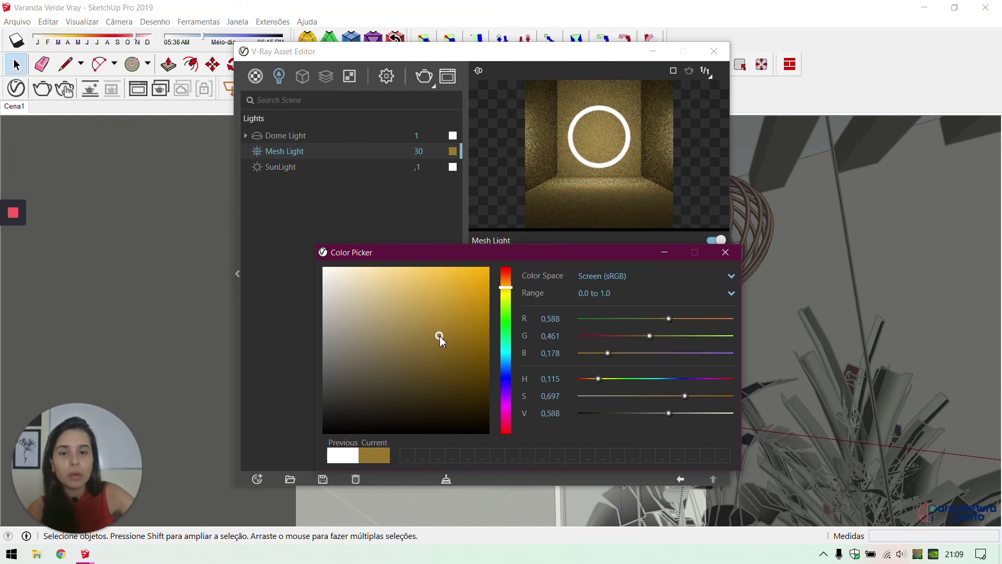
{"action": "left_click", "coordinate": [471, 343]}
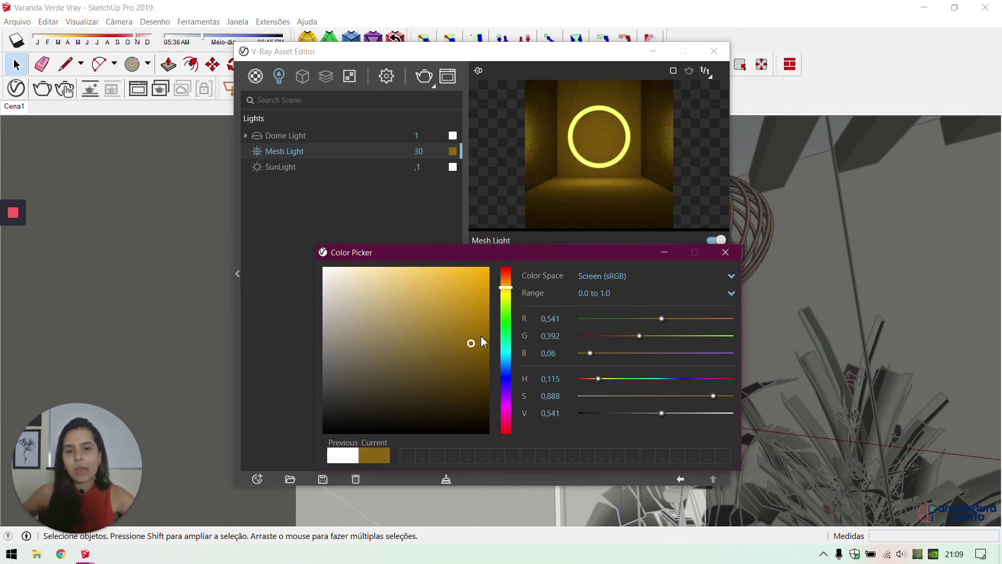
{"action": "left_click", "coordinate": [450, 268]}
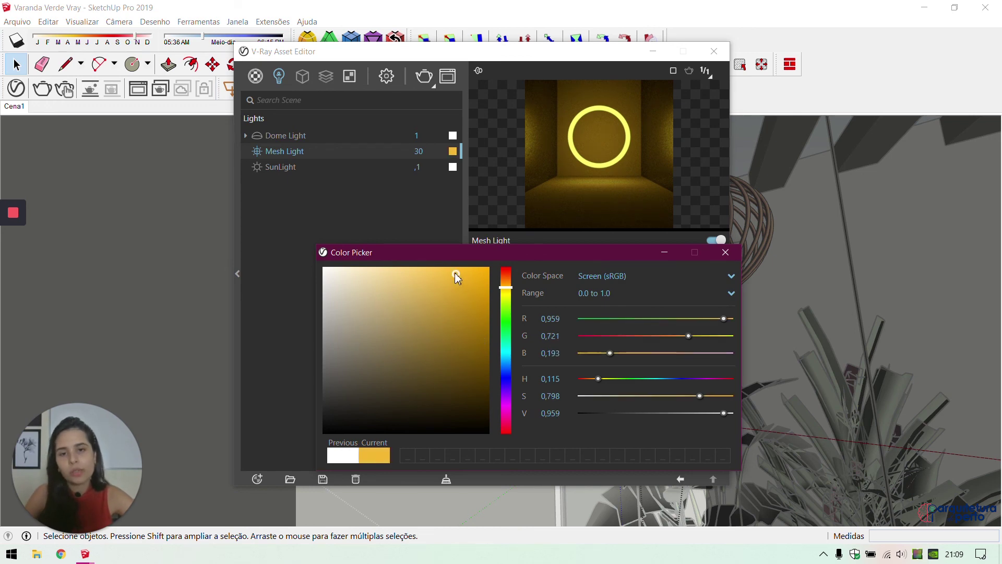
{"action": "mouse_move", "coordinate": [447, 271]}
{"action": "left_mouse_down"}
{"action": "mouse_move", "coordinate": [422, 251]}
{"action": "mouse_move", "coordinate": [437, 249]}
{"action": "mouse_move", "coordinate": [409, 241]}
{"action": "mouse_move", "coordinate": [428, 244]}
{"action": "left_mouse_up"}
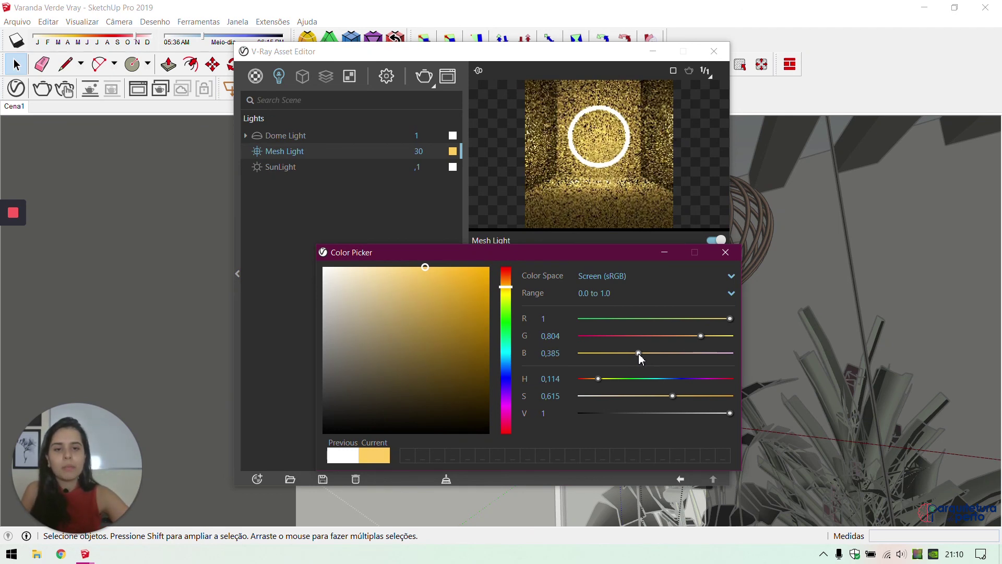
Adjust the Mesh Light's colour to a warm light orange, RGB 1 / 0.813 / 0.538
{"action": "left_click_drag", "start_coordinate": [652, 354], "coordinate": [676, 365]}
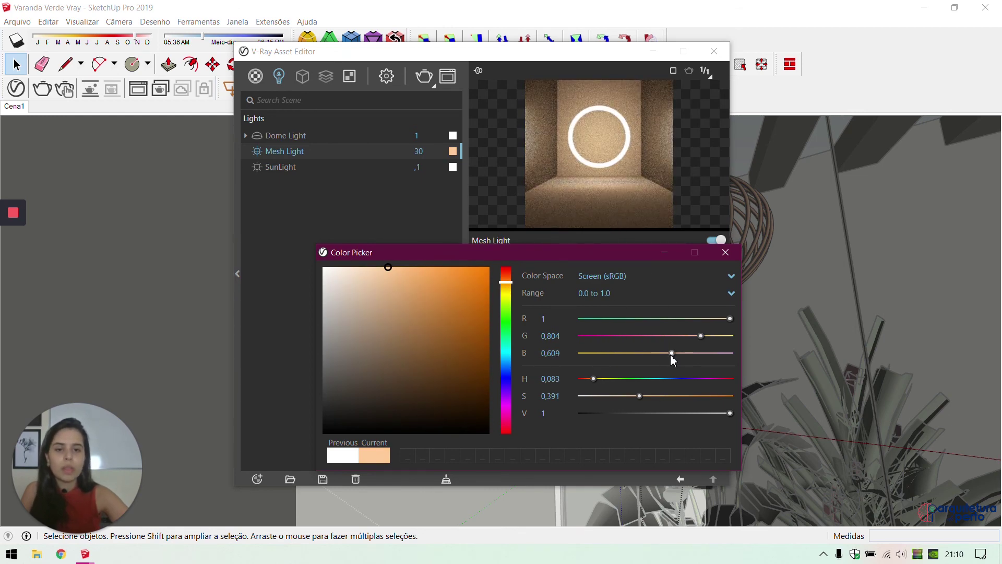
{"action": "left_click_drag", "start_coordinate": [670, 355], "coordinate": [667, 357]}
{"action": "left_click_drag", "start_coordinate": [713, 414], "coordinate": [683, 414]}
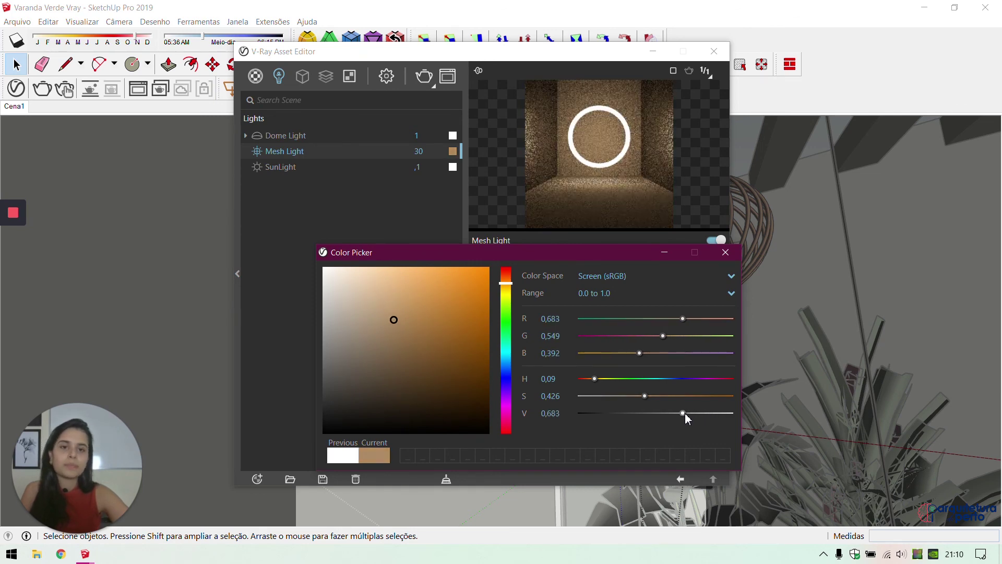
{"action": "mouse_move", "coordinate": [385, 312]}
{"action": "left_mouse_down"}
{"action": "mouse_move", "coordinate": [417, 280]}
{"action": "mouse_move", "coordinate": [411, 268]}
{"action": "left_mouse_up"}
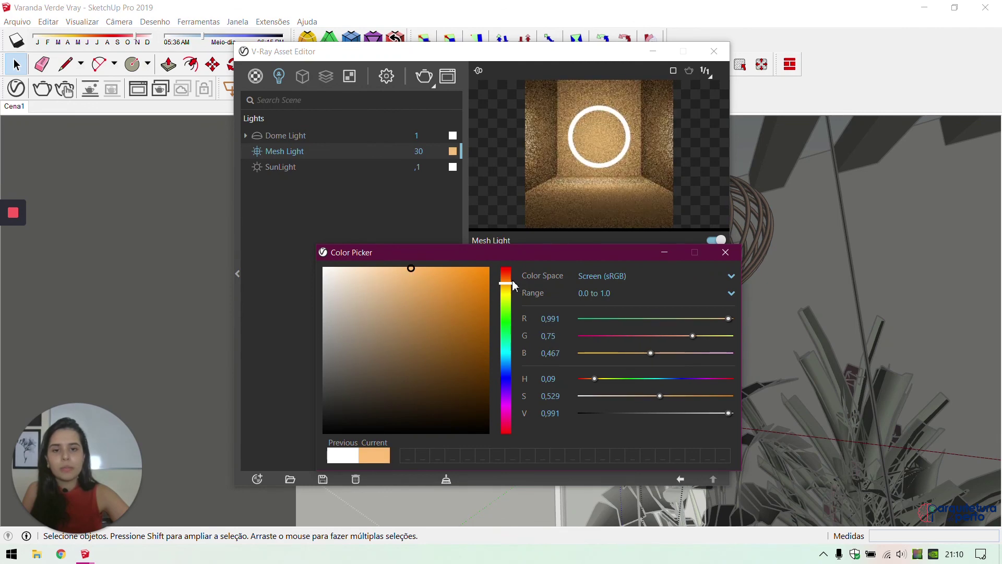
{"action": "left_click_drag", "start_coordinate": [507, 283], "coordinate": [508, 287]}
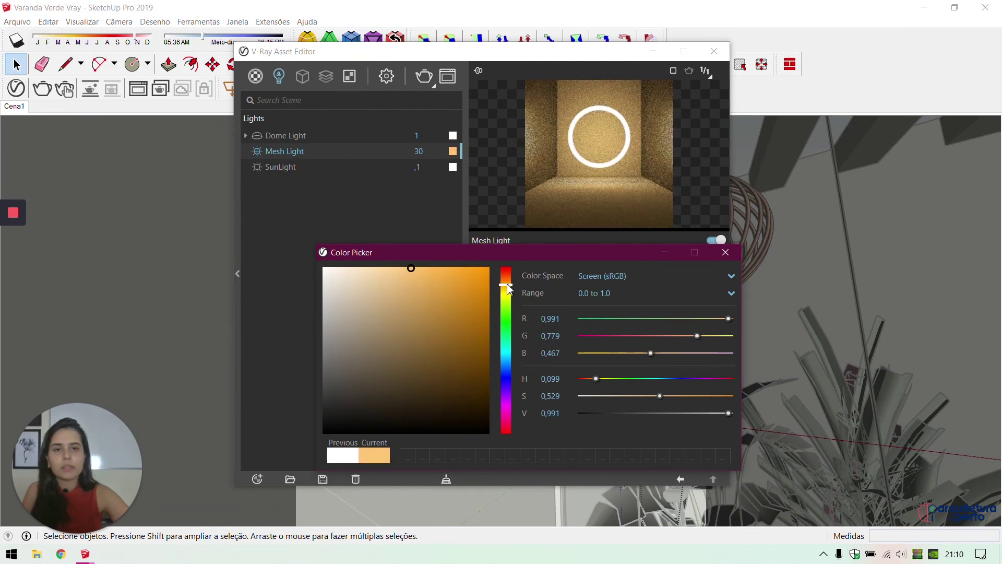
{"action": "mouse_move", "coordinate": [422, 276]}
{"action": "left_mouse_down"}
{"action": "mouse_move", "coordinate": [418, 260]}
{"action": "mouse_move", "coordinate": [400, 258]}
{"action": "left_mouse_up"}
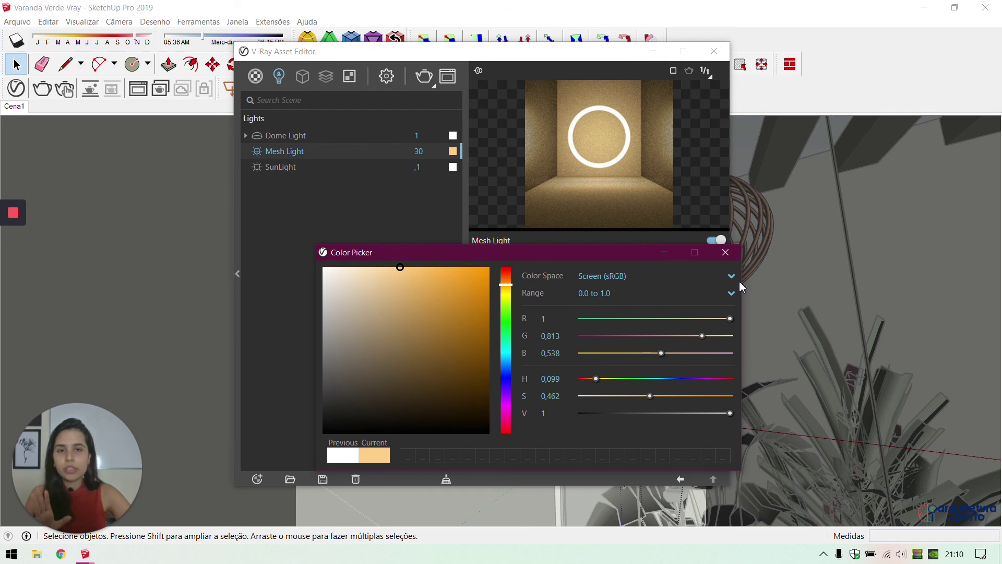
Set the Mesh Light's intensity to 40 and close the Asset Editor and Color Picker
{"action": "left_click", "coordinate": [430, 151]}
{"action": "type", "text": "40"}
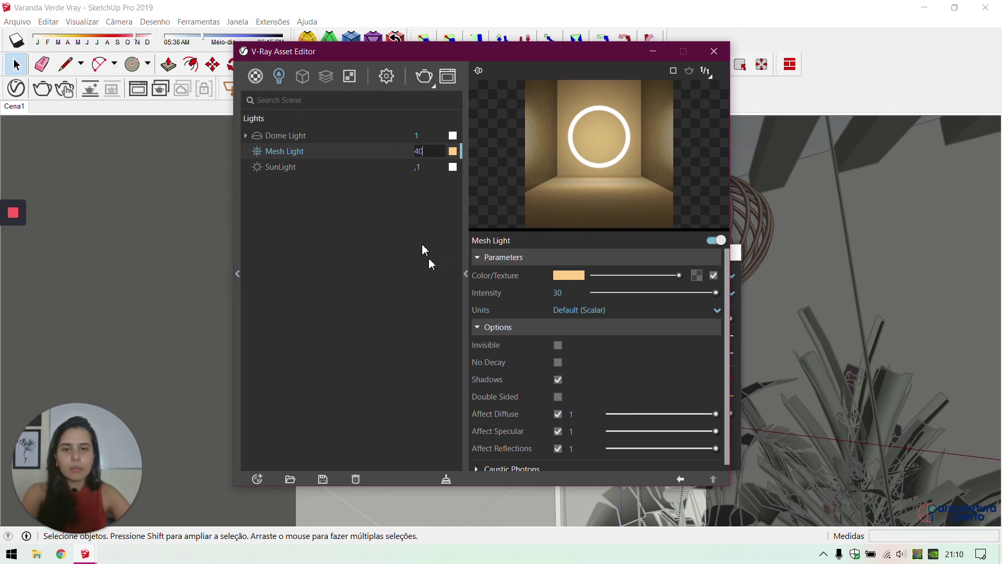
{"action": "key", "text": "Return"}
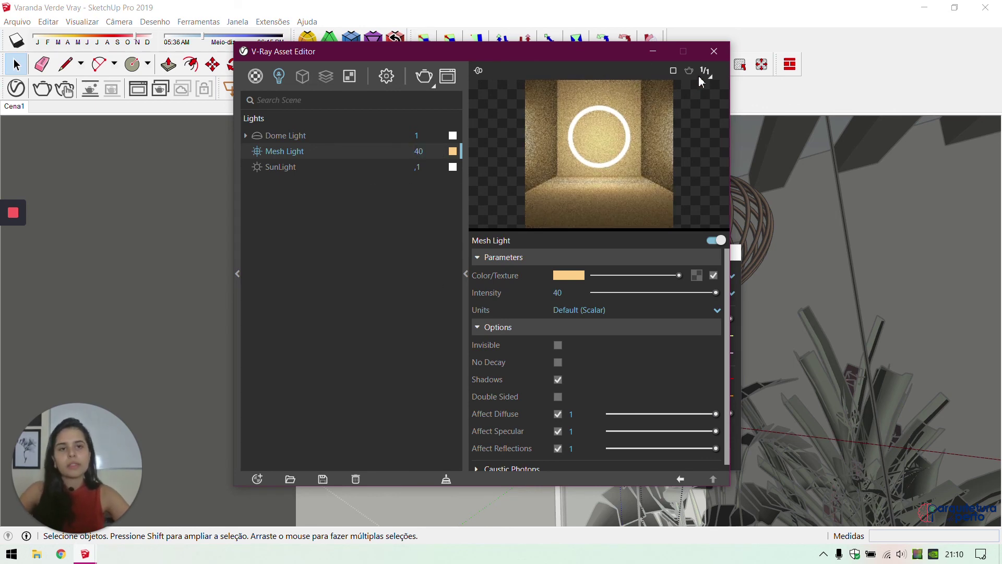
{"action": "left_click", "coordinate": [714, 51]}
{"action": "left_click", "coordinate": [726, 252]}
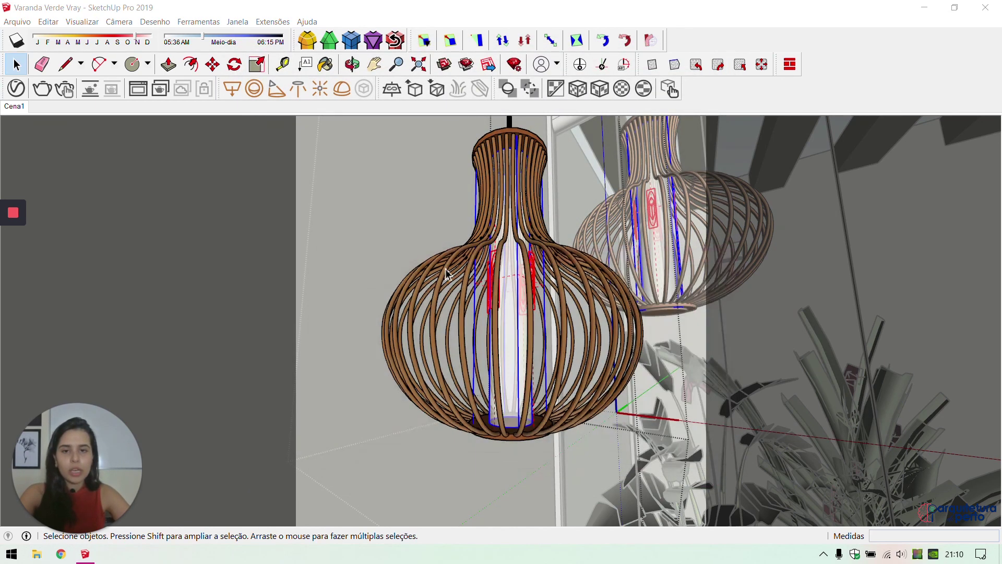
Leave the pendant lamp's component and bring the white wall light on the stone wall into close view from below
{"action": "middle_click_drag", "start_coordinate": [522, 302], "coordinate": [534, 303]}
{"action": "scroll", "coordinate": [534, 302], "scroll_direction": "up", "scroll_amount": 2}
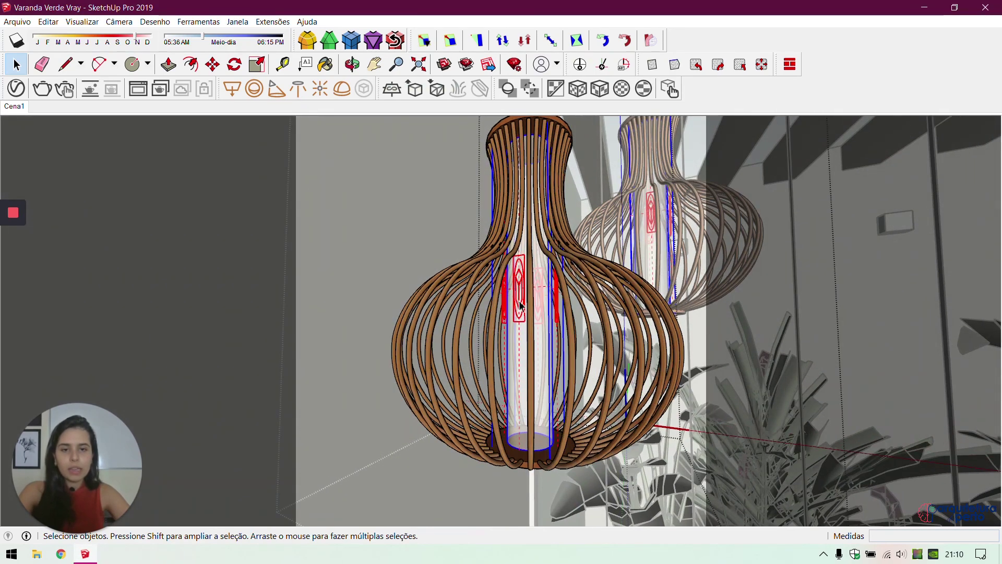
{"action": "scroll", "coordinate": [522, 308], "scroll_direction": "down", "scroll_amount": 5}
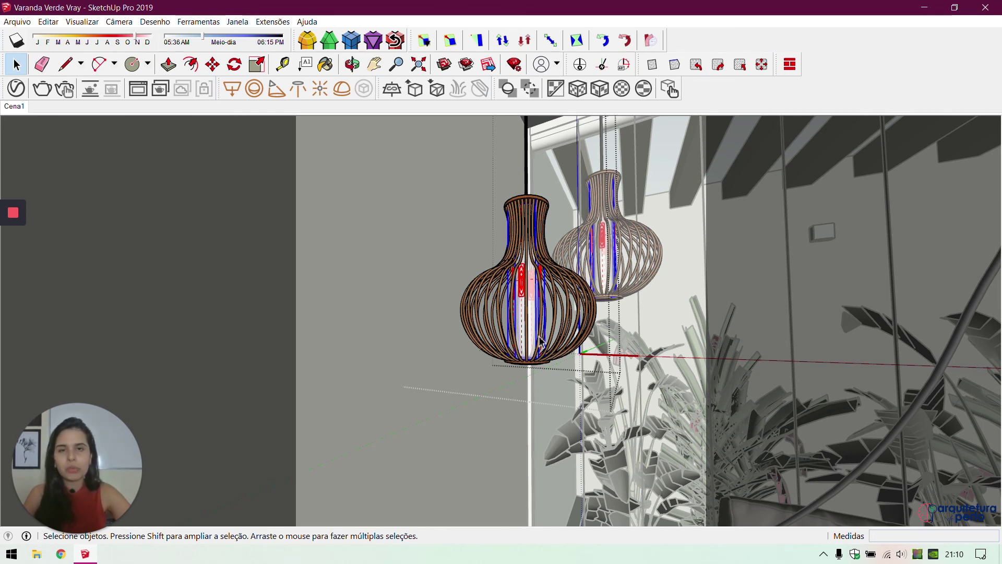
{"action": "mouse_move", "coordinate": [453, 334]}
{"action": "middle_mouse_down"}
{"action": "mouse_move", "coordinate": [470, 344]}
{"action": "mouse_move", "coordinate": [707, 315]}
{"action": "middle_mouse_up"}
{"action": "mouse_move", "coordinate": [754, 257]}
{"action": "middle_mouse_down"}
{"action": "mouse_move", "coordinate": [526, 436]}
{"action": "mouse_move", "coordinate": [448, 511]}
{"action": "middle_mouse_up"}
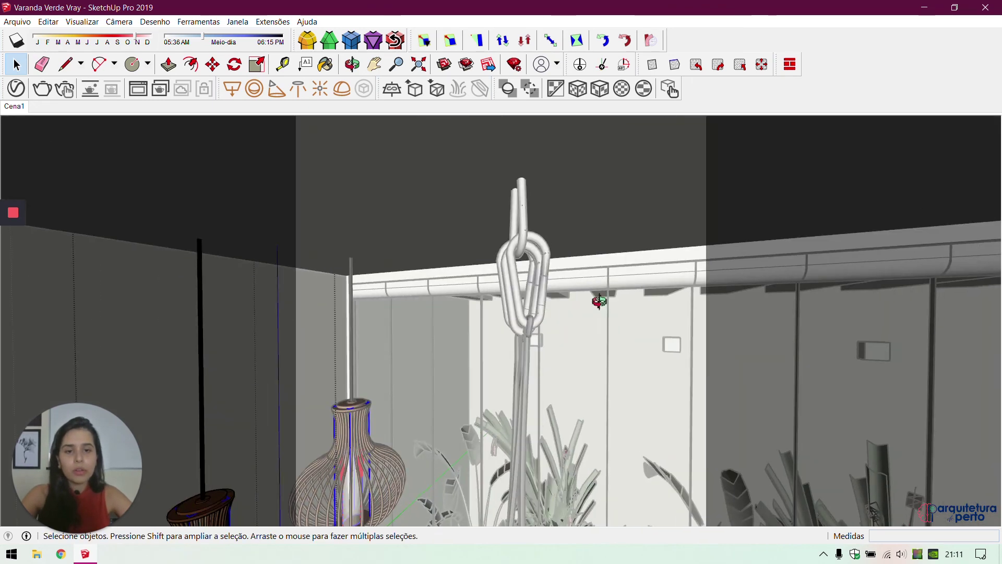
{"action": "middle_click_drag", "start_coordinate": [597, 300], "coordinate": [650, 501]}
{"action": "middle_click_drag", "start_coordinate": [524, 212], "coordinate": [522, 271]}
{"action": "scroll", "coordinate": [501, 226], "scroll_direction": "up", "scroll_amount": 10}
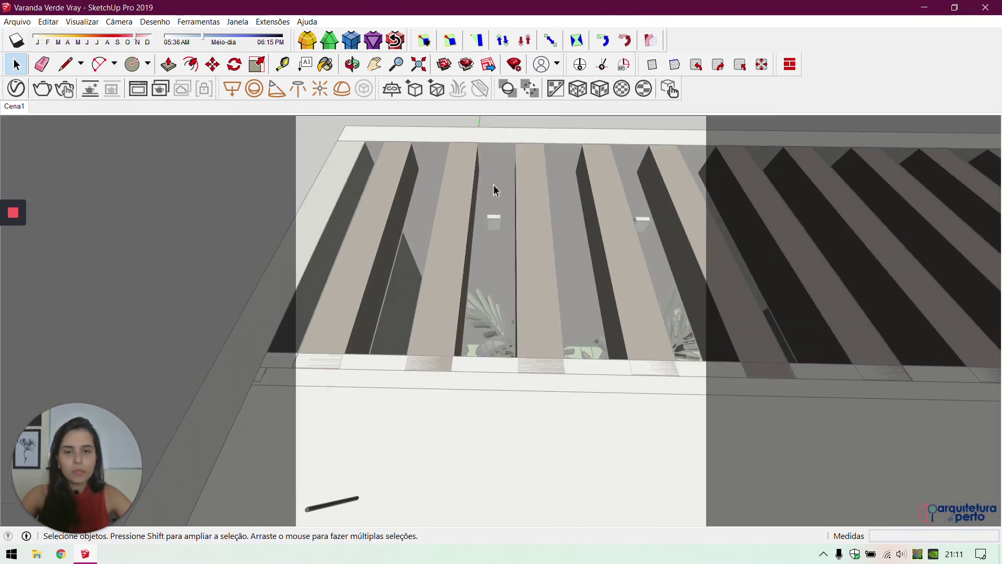
{"action": "scroll", "coordinate": [503, 228], "scroll_direction": "up", "scroll_amount": 8}
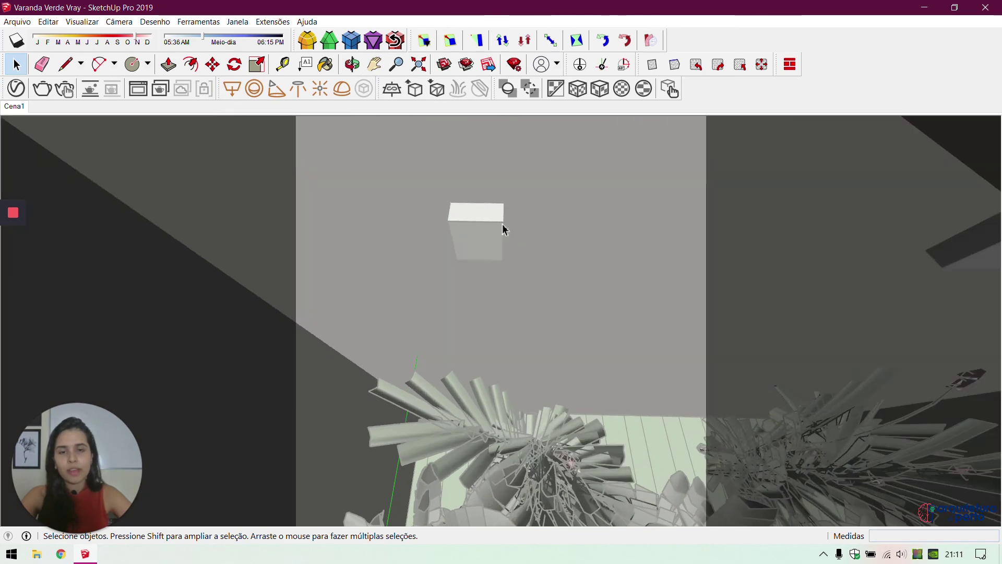
{"action": "mouse_move", "coordinate": [481, 409]}
{"action": "middle_mouse_down"}
{"action": "mouse_move", "coordinate": [397, 158]}
{"action": "mouse_move", "coordinate": [557, 308]}
{"action": "mouse_move", "coordinate": [548, 233]}
{"action": "mouse_move", "coordinate": [599, 224]}
{"action": "mouse_move", "coordinate": [493, 167]}
{"action": "middle_mouse_up"}
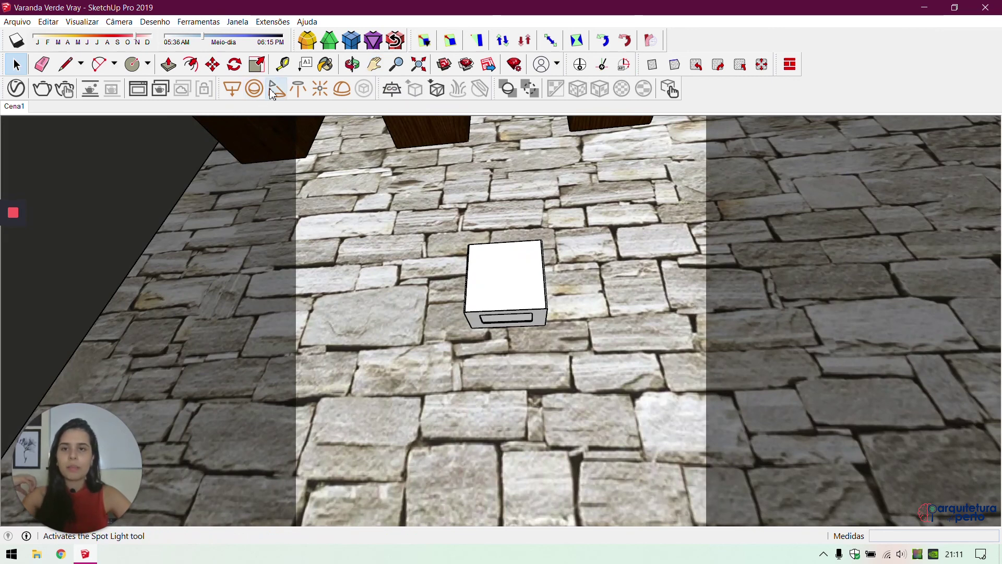
Place a V-Ray IES Light using 19.ies from drive D's IES lights folder on the underside of the wall light
{"action": "left_click", "coordinate": [298, 90]}
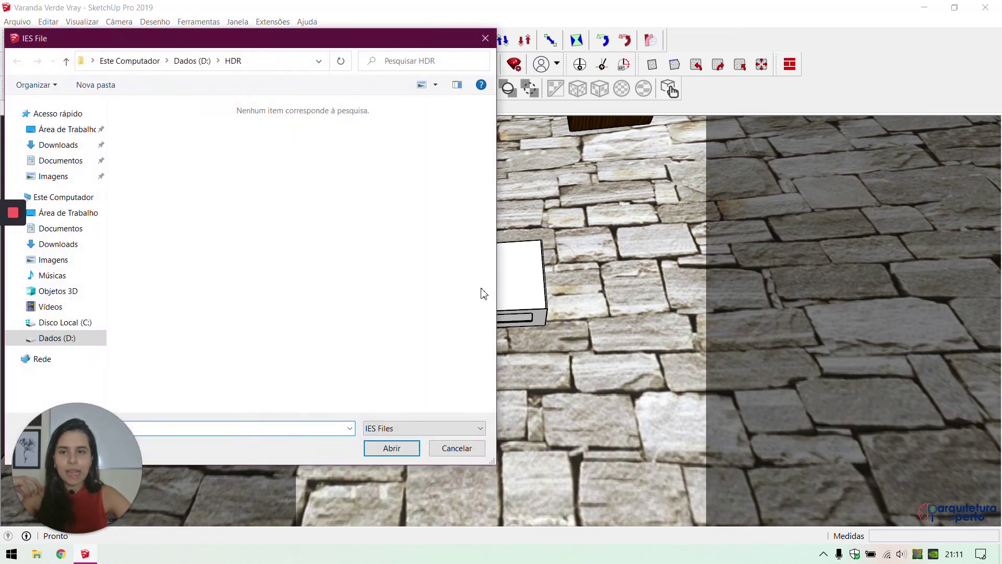
{"action": "left_click", "coordinate": [58, 338]}
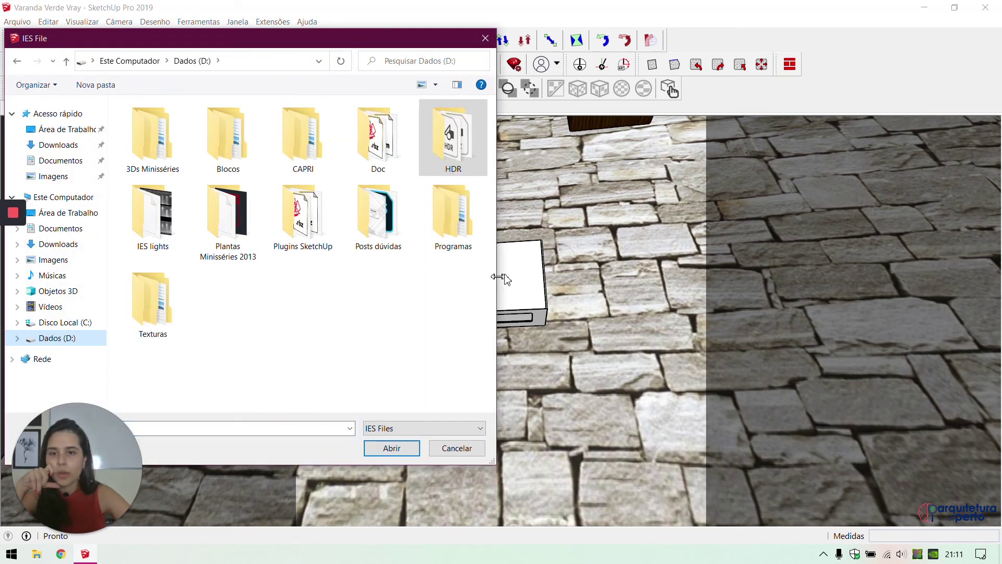
{"action": "left_click", "coordinate": [149, 224]}
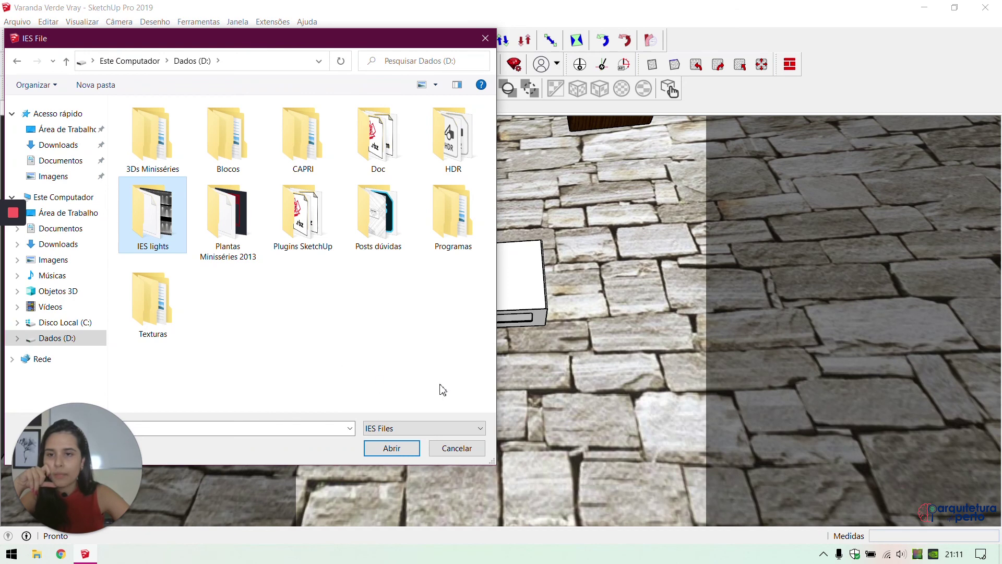
{"action": "key", "text": "Return"}
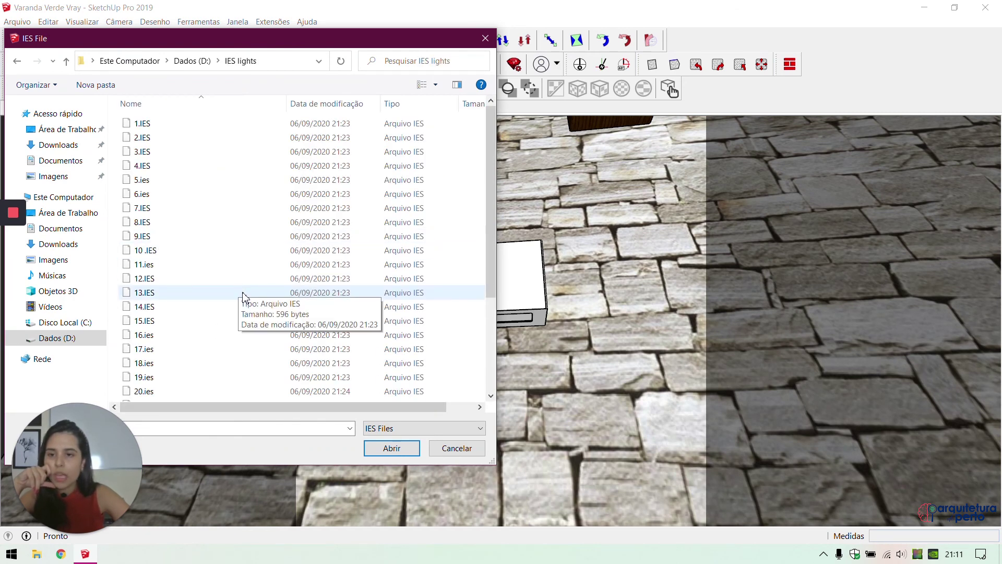
{"action": "scroll", "coordinate": [243, 295], "scroll_direction": "down", "scroll_amount": 1}
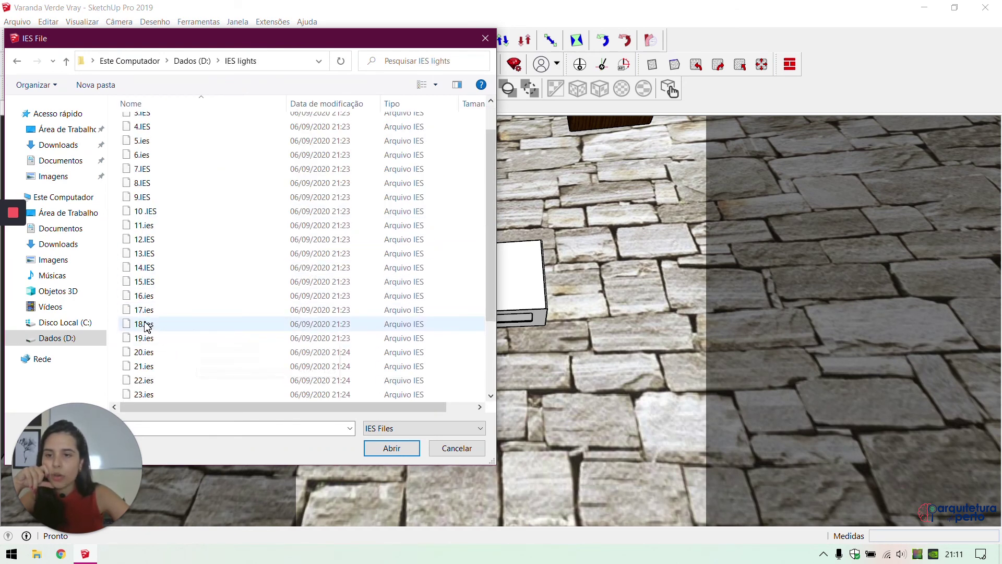
{"action": "left_click", "coordinate": [152, 339]}
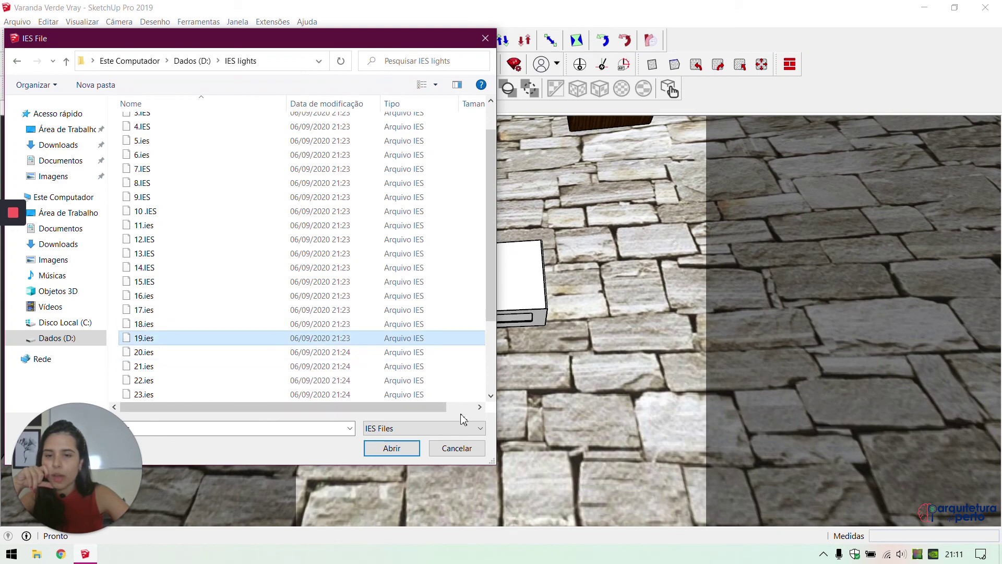
{"action": "left_click", "coordinate": [391, 448]}
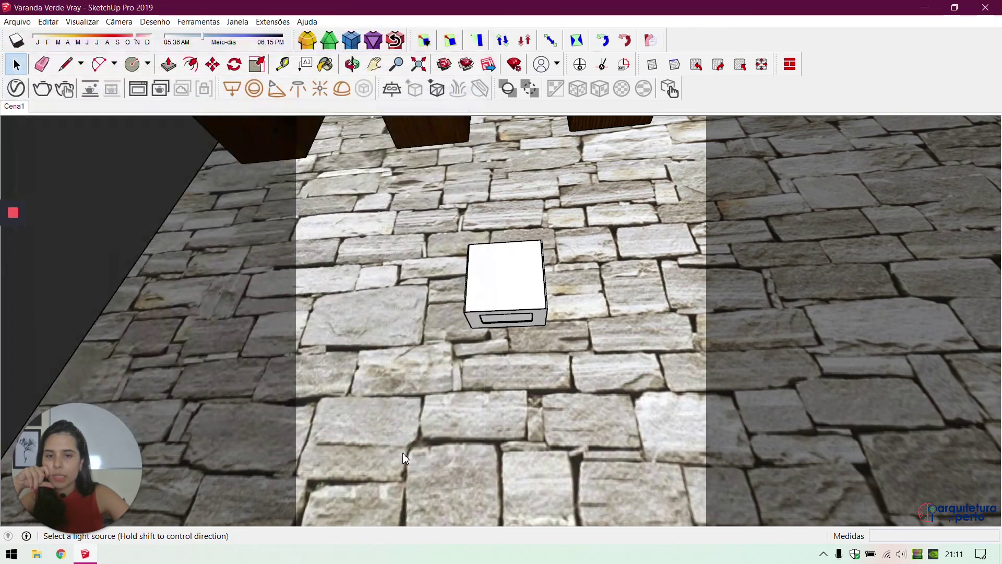
{"action": "left_click", "coordinate": [507, 324]}
Uniformly scale down the IES light beneath the white wall light so it is much smaller
{"action": "middle_click_drag", "start_coordinate": [646, 386], "coordinate": [488, 399]}
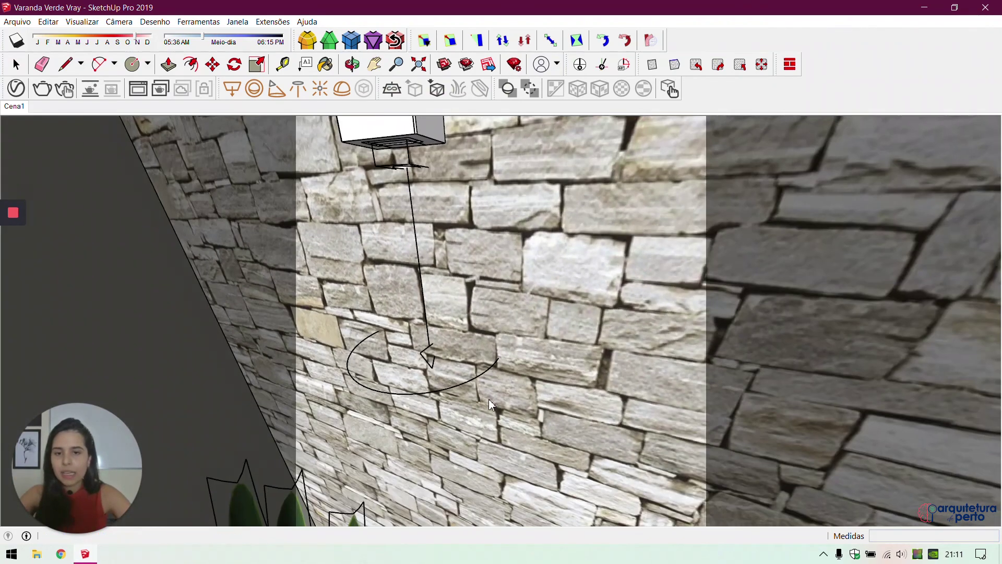
{"action": "key", "text": "space"}
{"action": "left_click", "coordinate": [437, 393]}
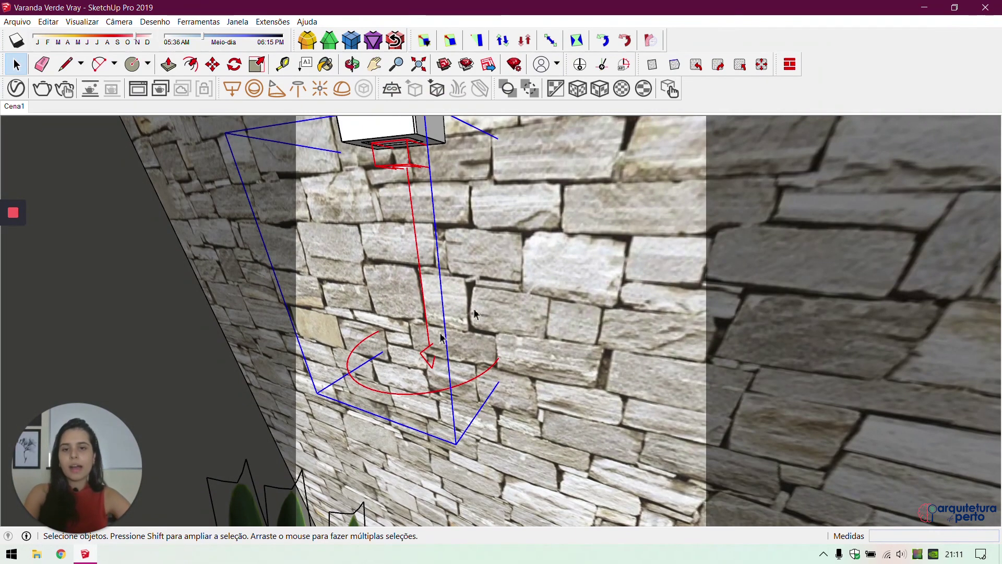
{"action": "middle_click_drag", "start_coordinate": [558, 303], "coordinate": [437, 327]}
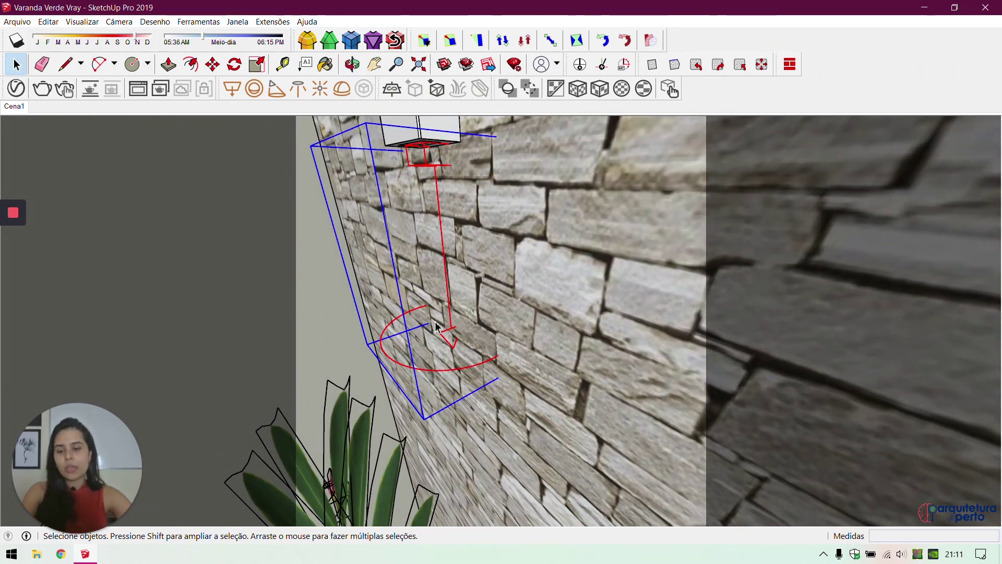
{"action": "key", "text": "s"}
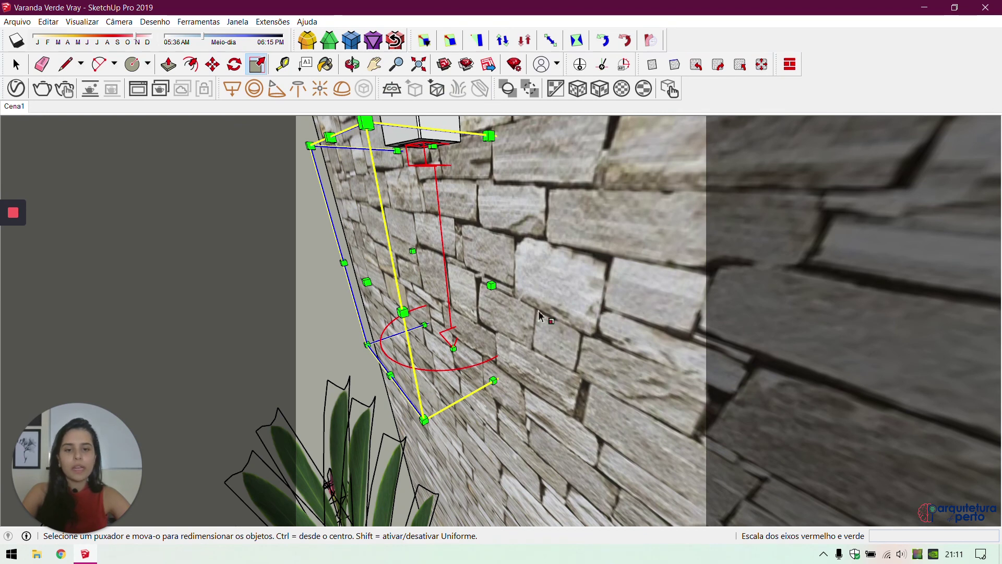
{"action": "left_click", "coordinate": [540, 354]}
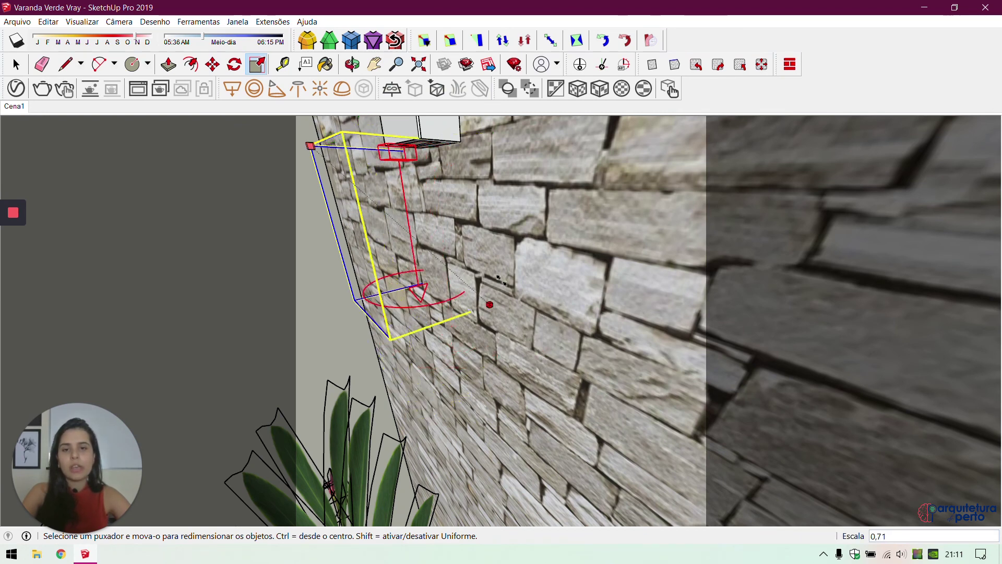
{"action": "left_click", "coordinate": [388, 152]}
Move the shrunken IES light back to the wall light's underside, centred below the white front face
{"action": "middle_click_drag", "start_coordinate": [362, 155], "coordinate": [449, 394], "text": "shift"}
{"action": "scroll", "coordinate": [449, 394], "scroll_direction": "up", "scroll_amount": 5}
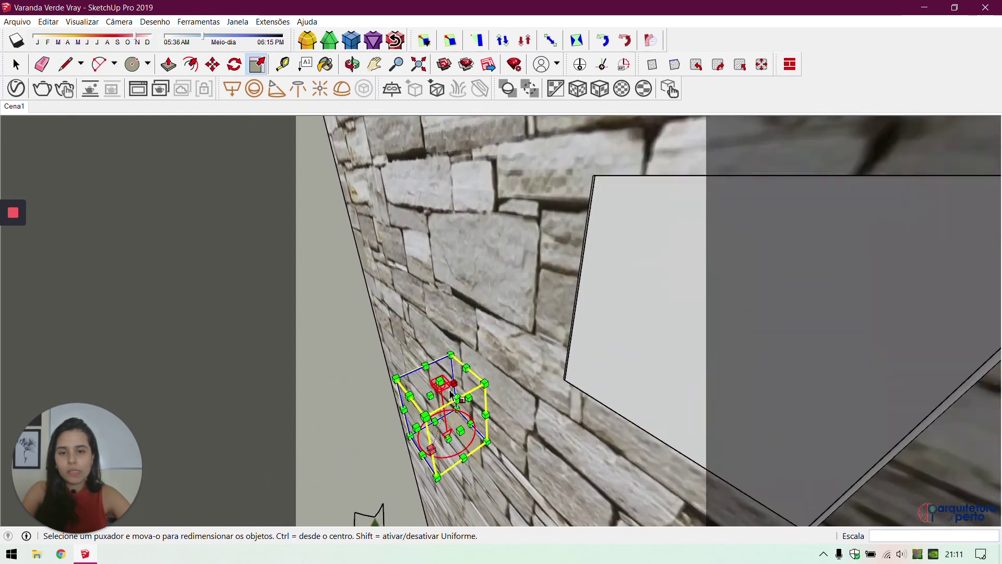
{"action": "key", "text": "m"}
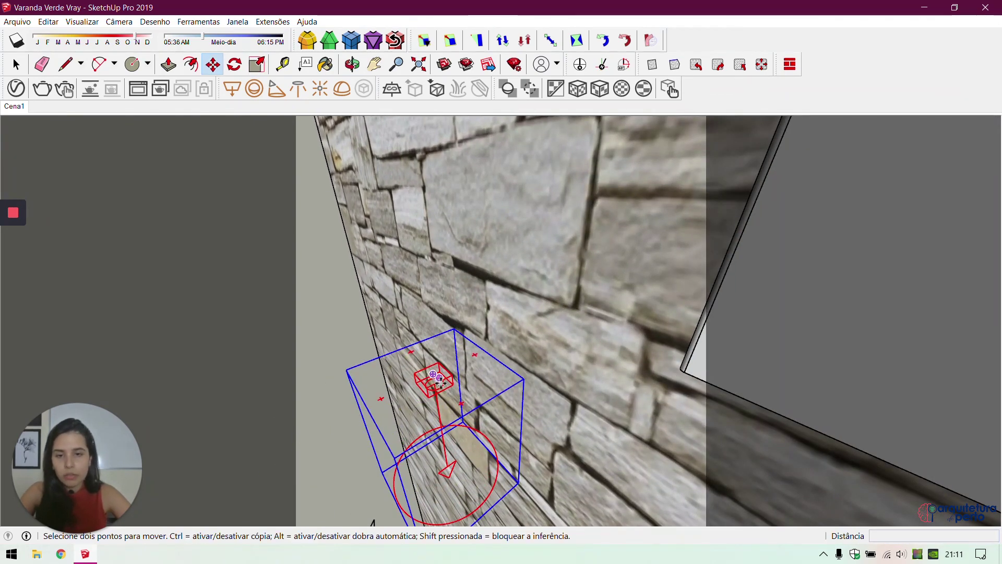
{"action": "left_click", "coordinate": [437, 377]}
{"action": "scroll", "coordinate": [496, 397], "scroll_direction": "down", "scroll_amount": 4}
{"action": "middle_click_drag", "start_coordinate": [650, 453], "coordinate": [644, 287]}
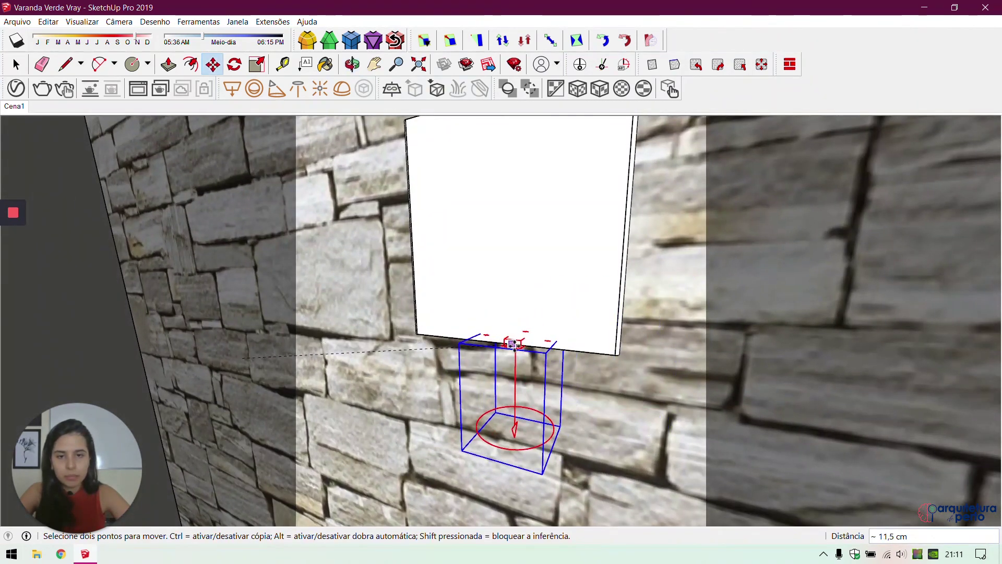
{"action": "left_click", "coordinate": [502, 343]}
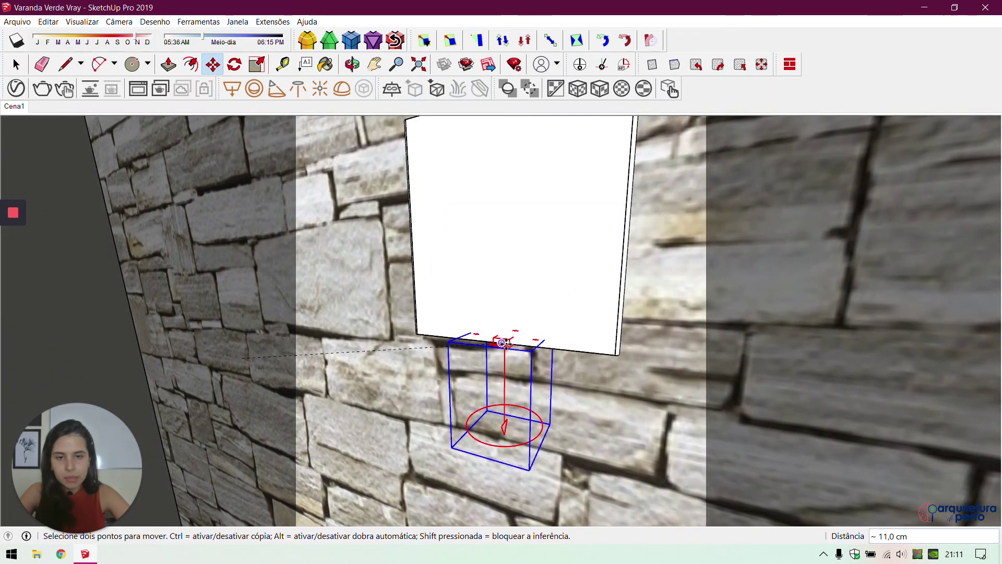
Shift the IES light below the fixture and scale it vertically to less than half its height
{"action": "middle_click_drag", "start_coordinate": [612, 411], "coordinate": [497, 306]}
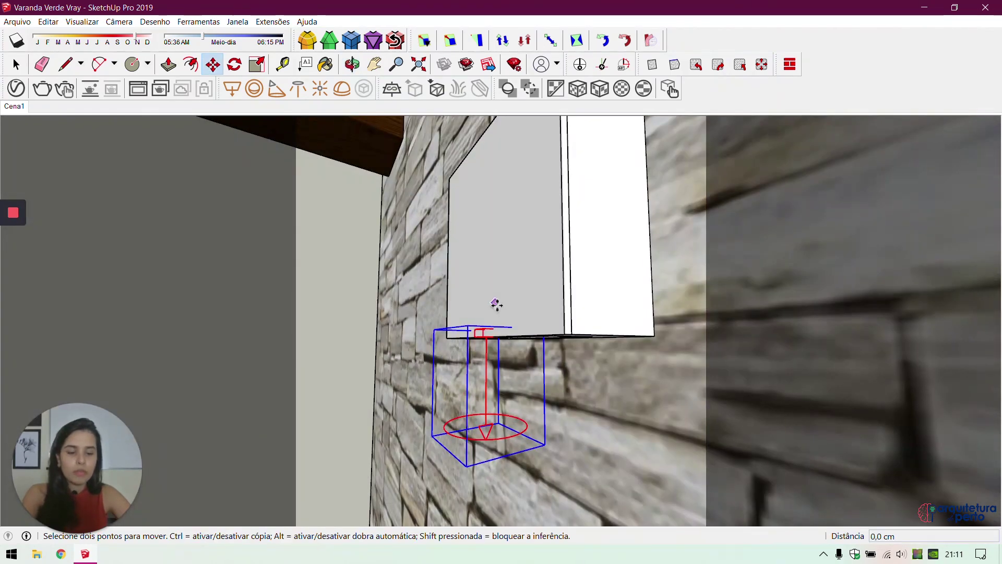
{"action": "key", "text": "s"}
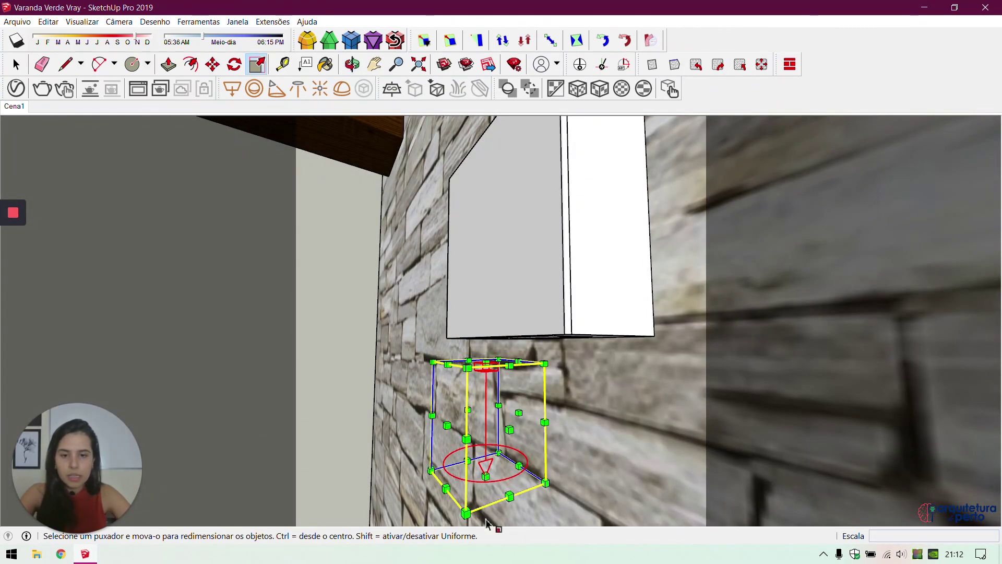
{"action": "left_click_drag", "start_coordinate": [488, 482], "coordinate": [488, 406]}
{"action": "key", "text": "space"}
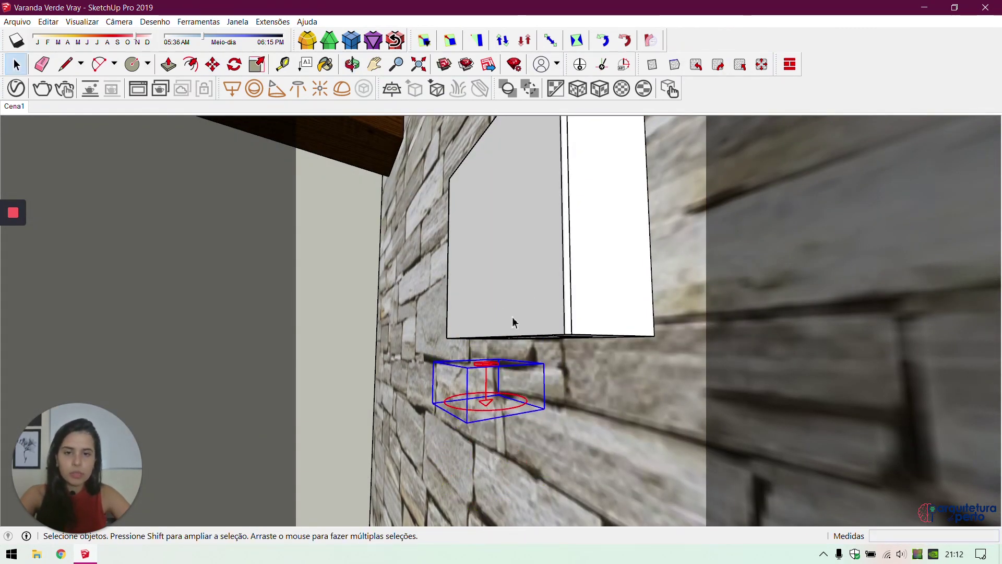
Raise the shortened IES light vertically so it sits just beneath the wall light's underside
{"action": "key", "text": "m"}
{"action": "left_click", "coordinate": [495, 355]}
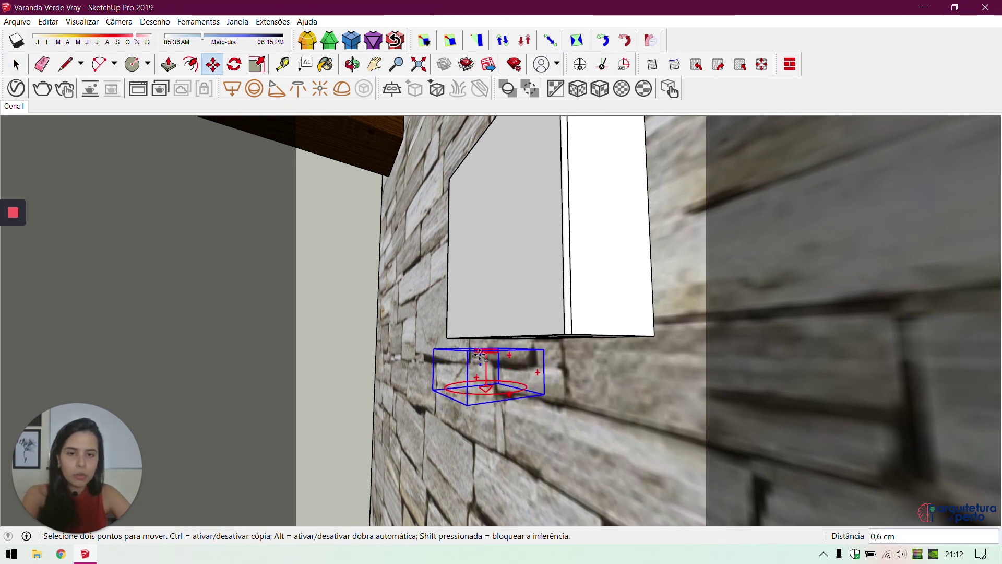
{"action": "left_click", "coordinate": [477, 351]}
{"action": "key", "text": "space"}
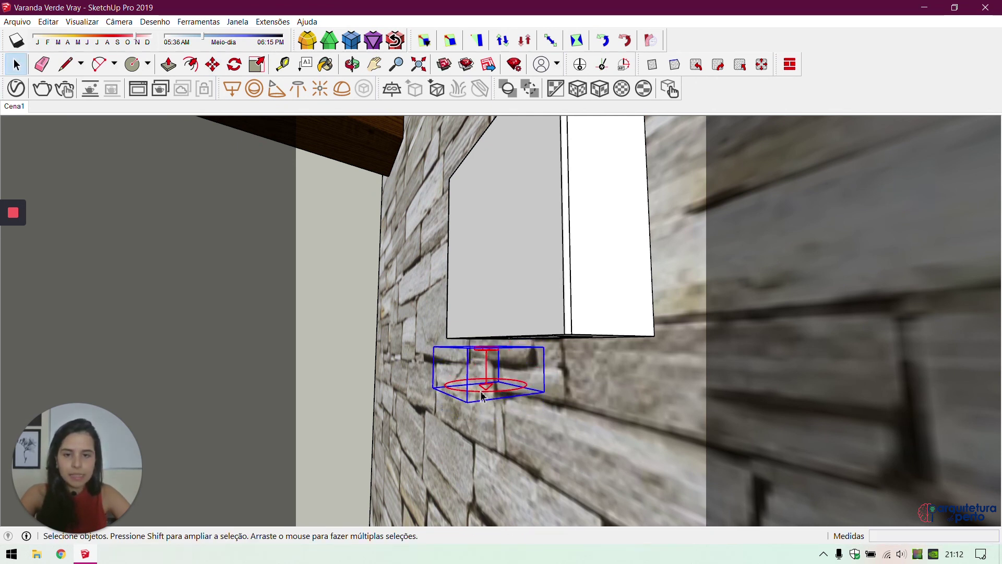
{"action": "mouse_move", "coordinate": [488, 280]}
{"action": "middle_mouse_down"}
{"action": "mouse_move", "coordinate": [443, 290]}
{"action": "mouse_move", "coordinate": [637, 364]}
{"action": "mouse_move", "coordinate": [346, 379]}
{"action": "mouse_move", "coordinate": [358, 372]}
{"action": "middle_mouse_up"}
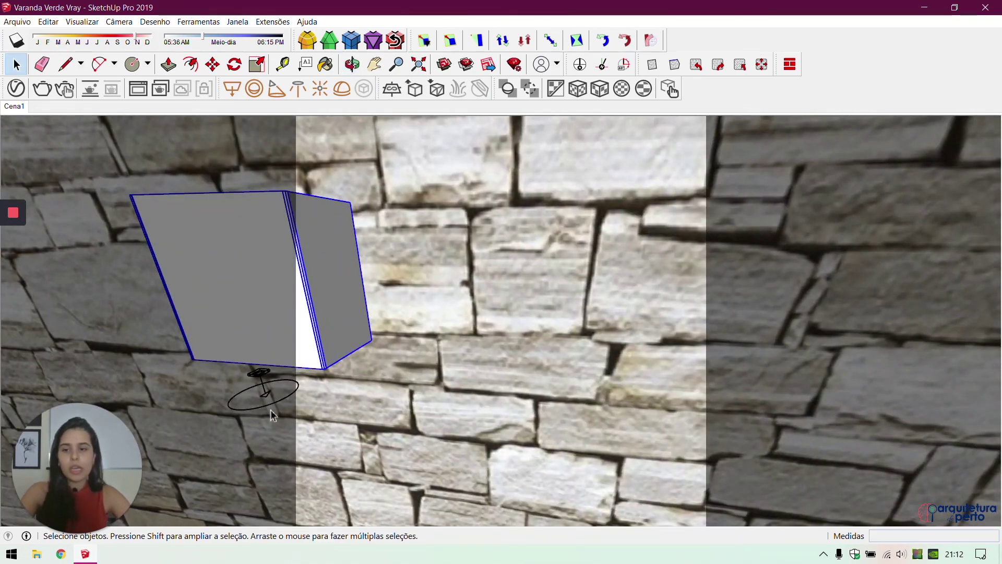
In File Explorer, open GUIA IES.jpg from drive D's IES lights folder to compare the beam shapes, and close it
{"action": "left_click", "coordinate": [35, 557]}
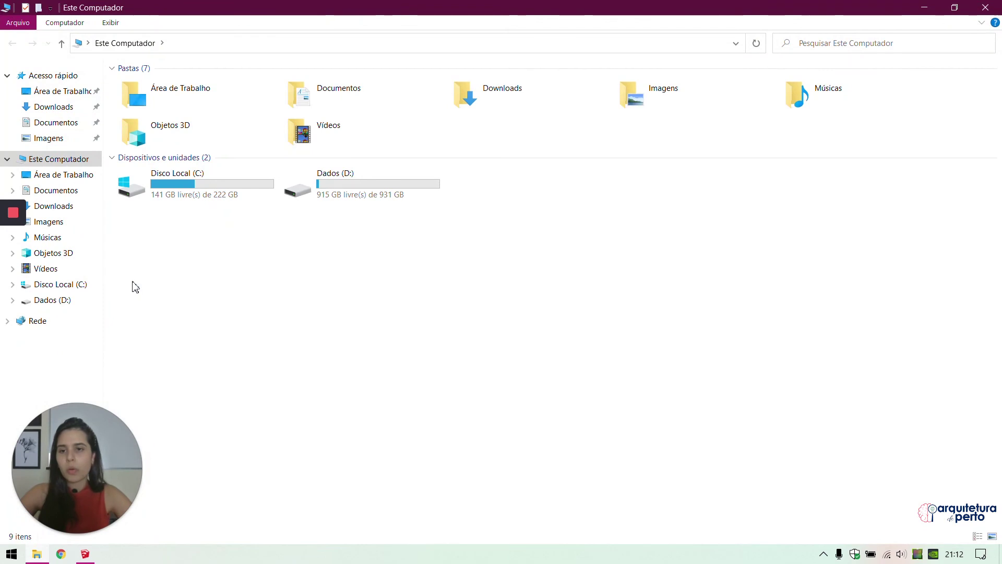
{"action": "double_click", "coordinate": [343, 192]}
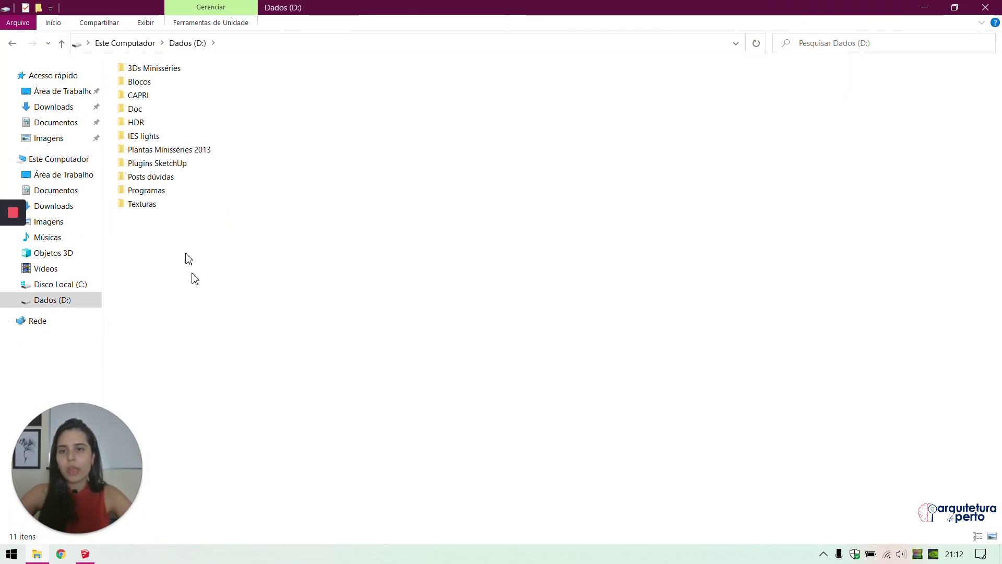
{"action": "double_click", "coordinate": [151, 137]}
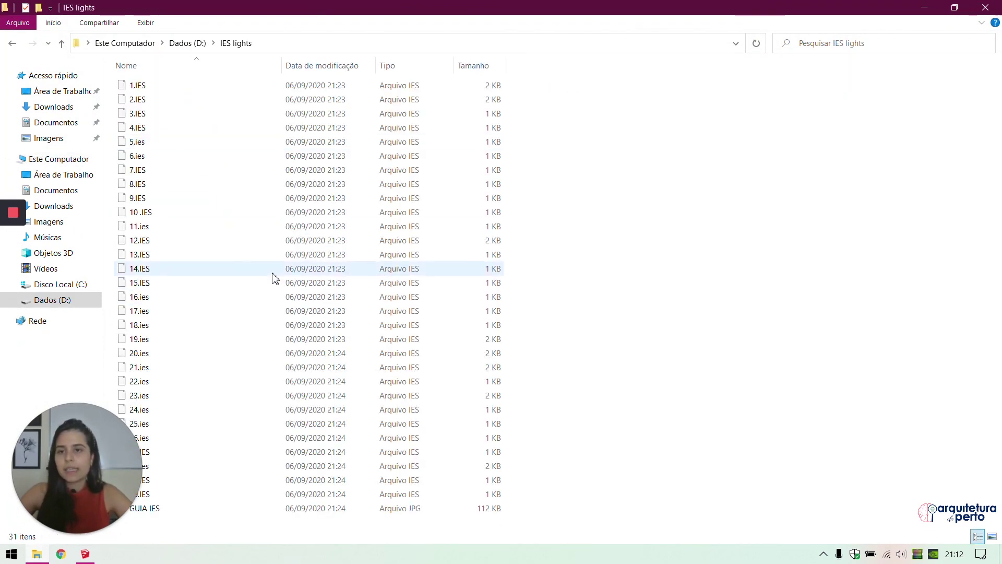
{"action": "double_click", "coordinate": [156, 509]}
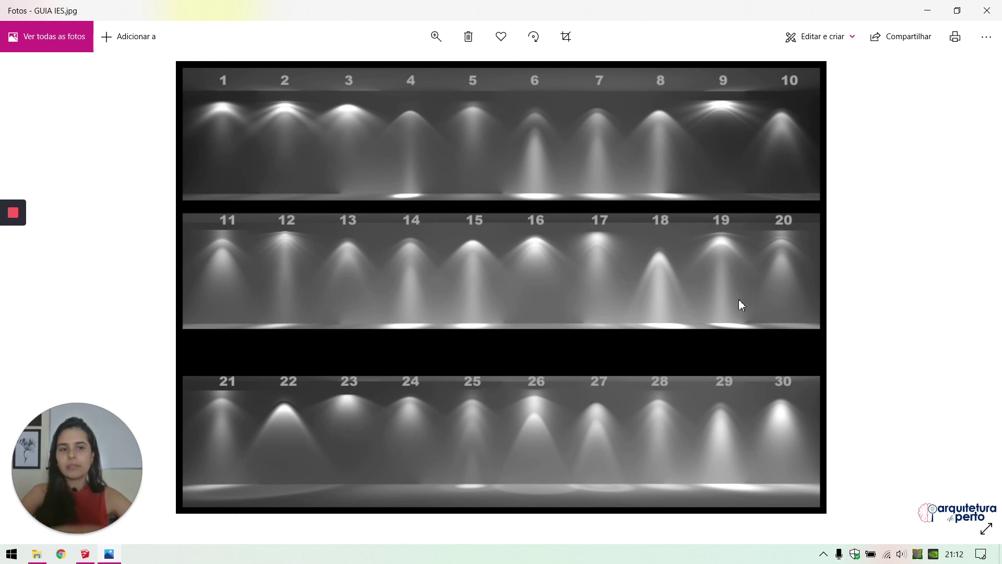
{"action": "left_click", "coordinate": [987, 10]}
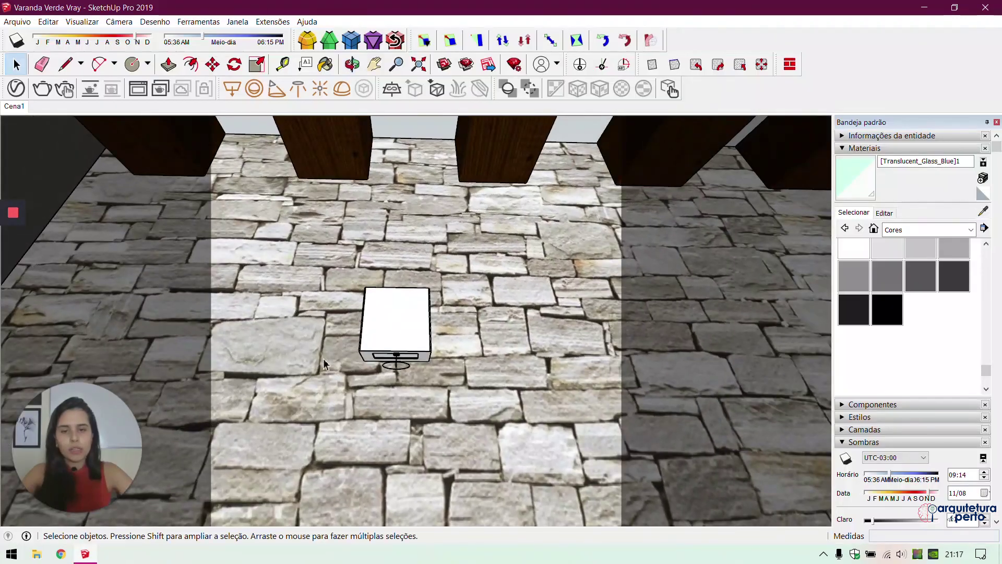
{"action": "scroll", "coordinate": [480, 340], "scroll_direction": "up", "scroll_amount": 3}
{"action": "scroll", "coordinate": [480, 337], "scroll_direction": "down", "scroll_amount": 3}
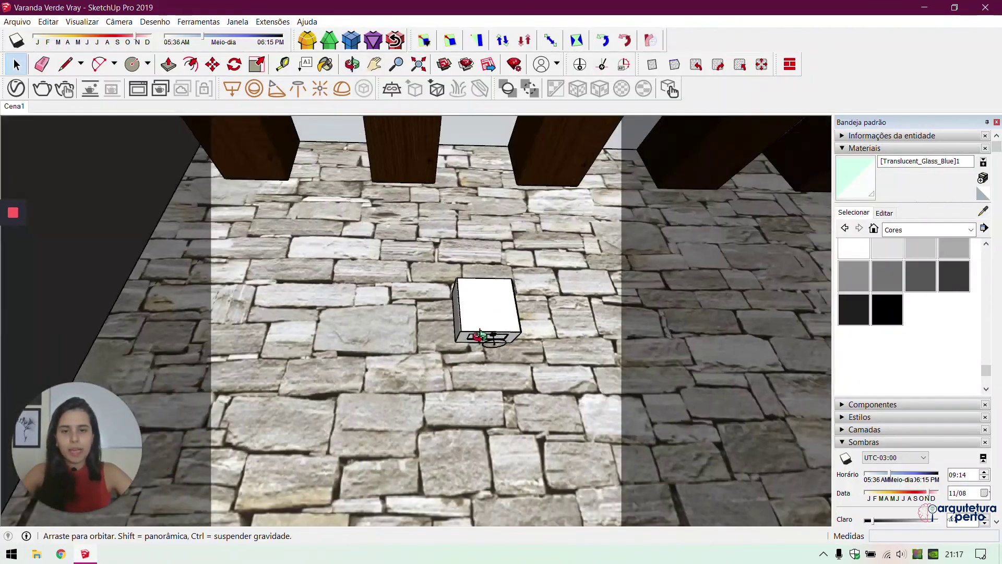
{"action": "middle_click_drag", "start_coordinate": [480, 337], "coordinate": [526, 347]}
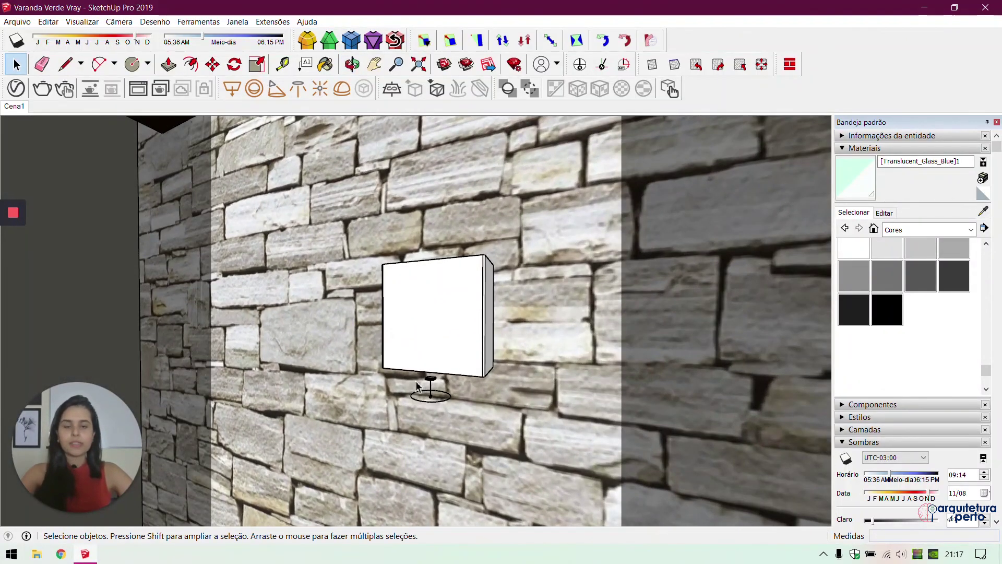
{"action": "middle_click_drag", "start_coordinate": [479, 438], "coordinate": [530, 326]}
{"action": "middle_click_drag", "start_coordinate": [636, 339], "coordinate": [297, 345]}
{"action": "scroll", "coordinate": [297, 345], "scroll_direction": "up", "scroll_amount": 5}
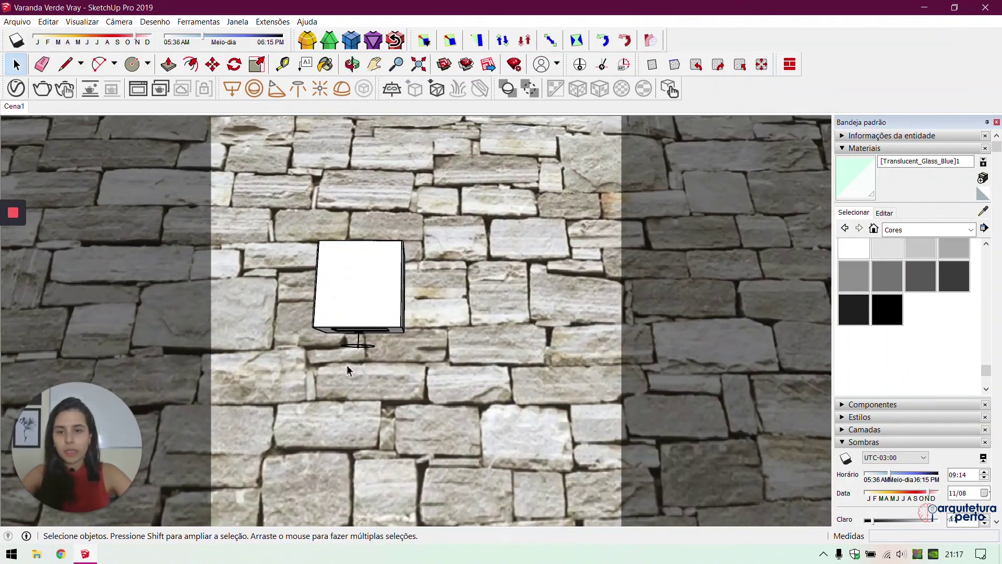
{"action": "scroll", "coordinate": [366, 353], "scroll_direction": "down", "scroll_amount": 2}
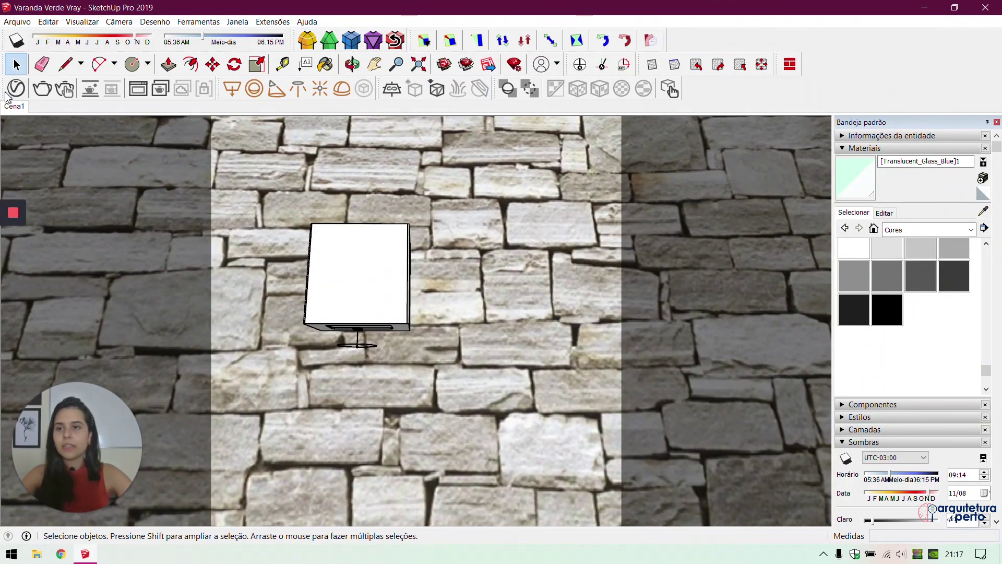
Enable the IES Light's custom intensity in the V-Ray Asset Editor and set it to 1000 lm
{"action": "mouse_move", "coordinate": [13, 263]}
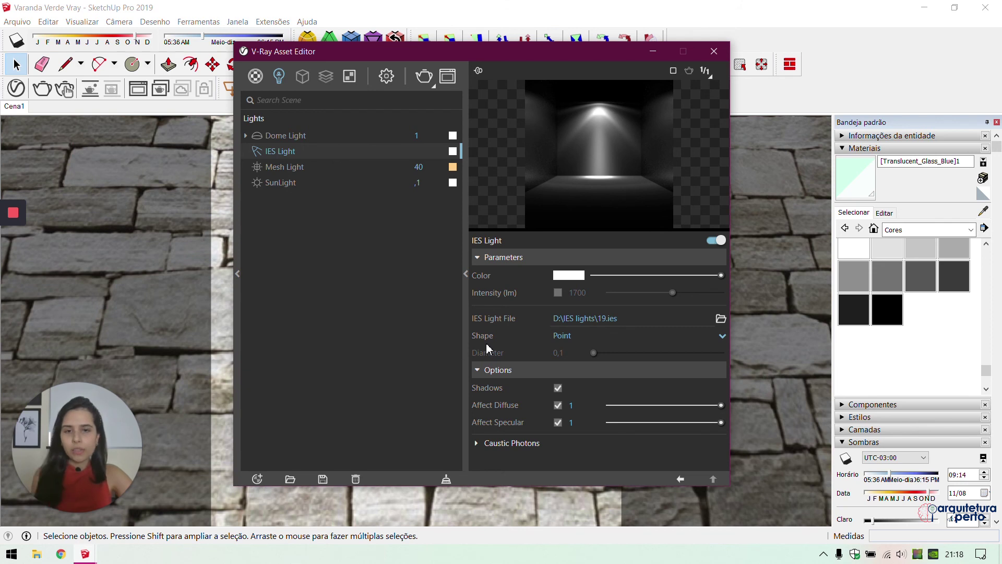
{"action": "left_click", "coordinate": [559, 292]}
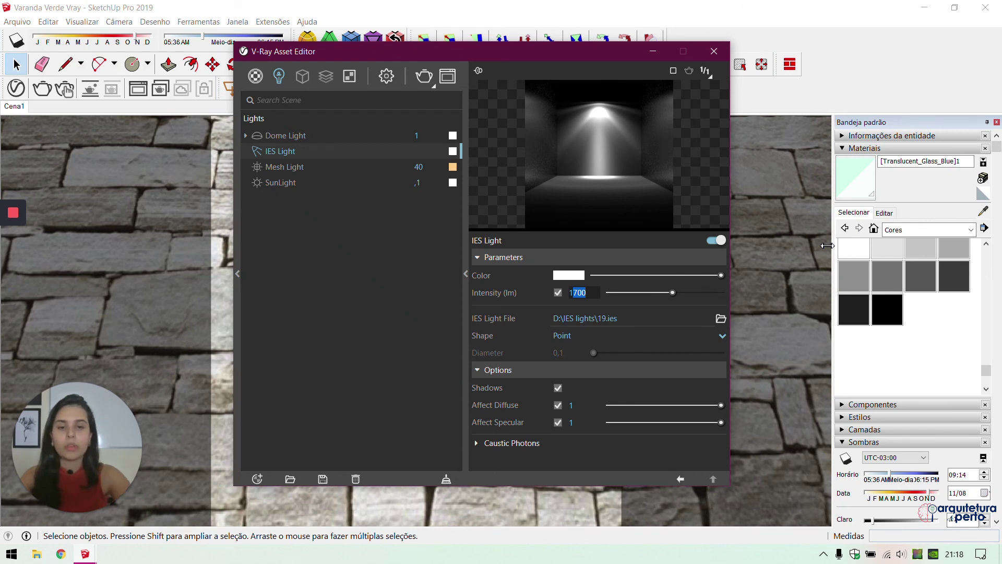
{"action": "type", "text": "1000"}
Set the IES Light's colour to a pale warm orange, RGB 1 / 0.932 / 0.85, and close the Asset Editor
{"action": "left_click", "coordinate": [581, 277]}
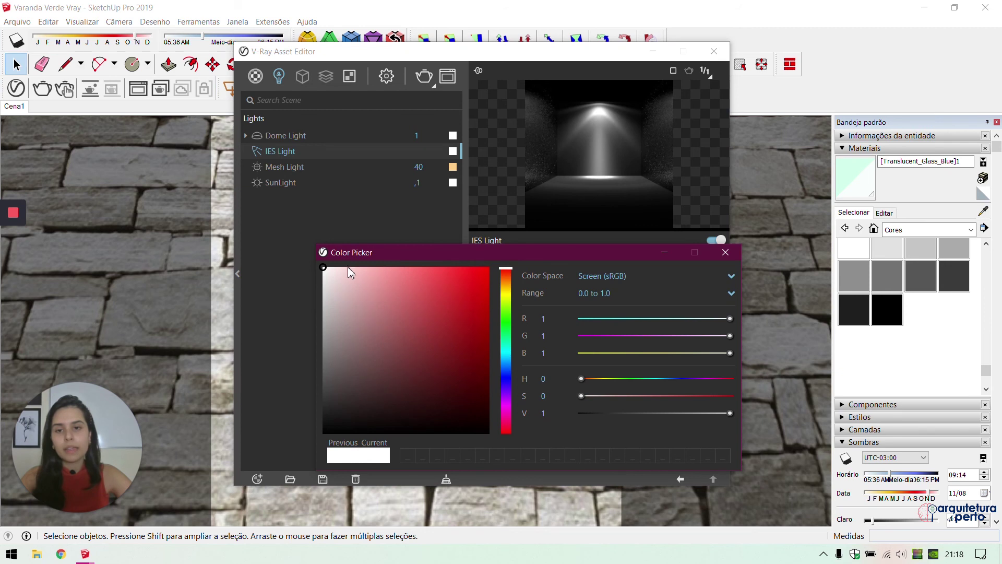
{"action": "left_click_drag", "start_coordinate": [506, 269], "coordinate": [505, 282]}
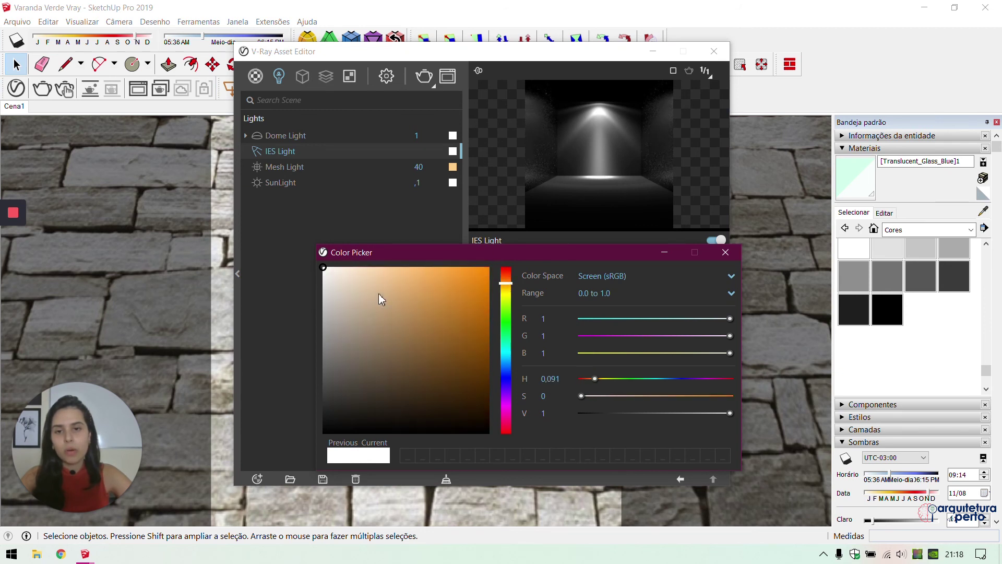
{"action": "left_click", "coordinate": [347, 269]}
{"action": "left_click", "coordinate": [348, 268]}
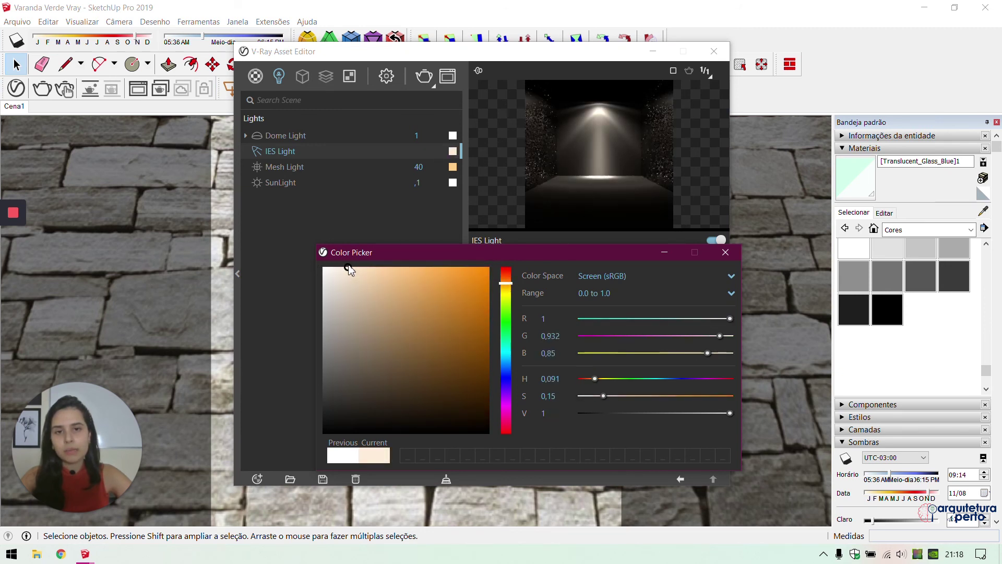
{"action": "left_click", "coordinate": [725, 253]}
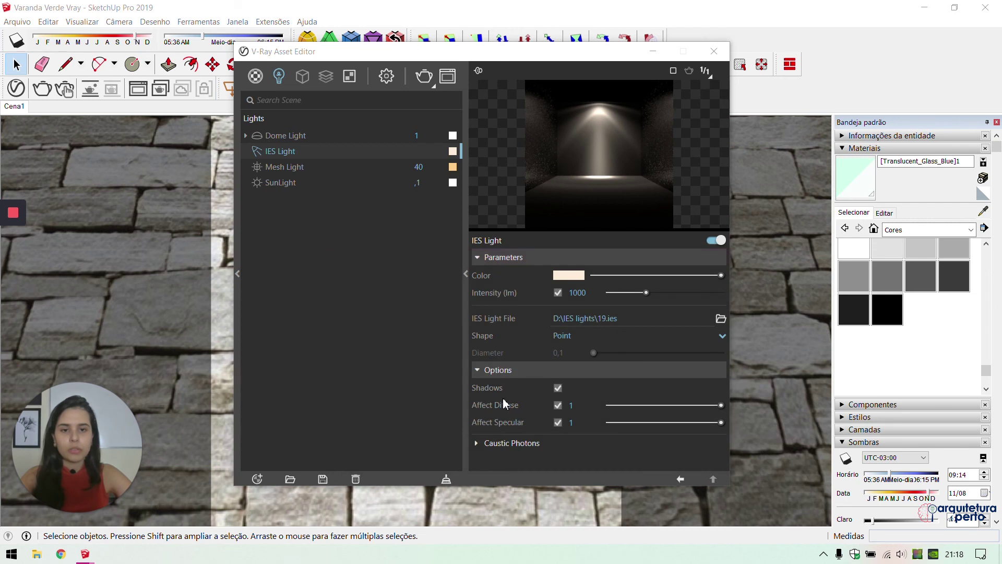
{"action": "left_click", "coordinate": [512, 443]}
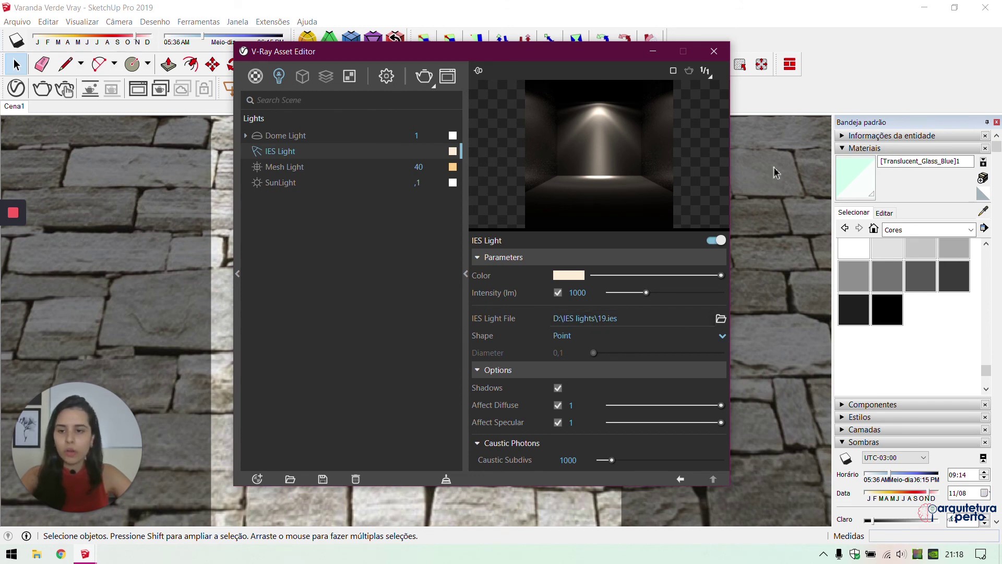
{"action": "left_click", "coordinate": [713, 51]}
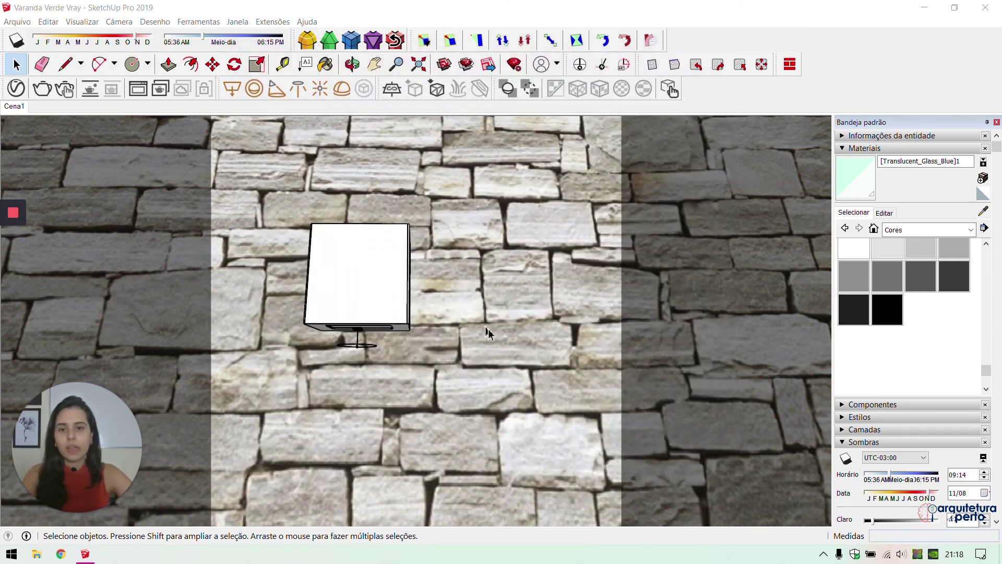
Sample the DIFUSOR ACESO material from the diffuser on the wall light's underside and open its settings in the V-Ray Asset Editor
{"action": "middle_click_drag", "start_coordinate": [487, 333], "coordinate": [376, 263]}
{"action": "scroll", "coordinate": [392, 313], "scroll_direction": "up", "scroll_amount": 3}
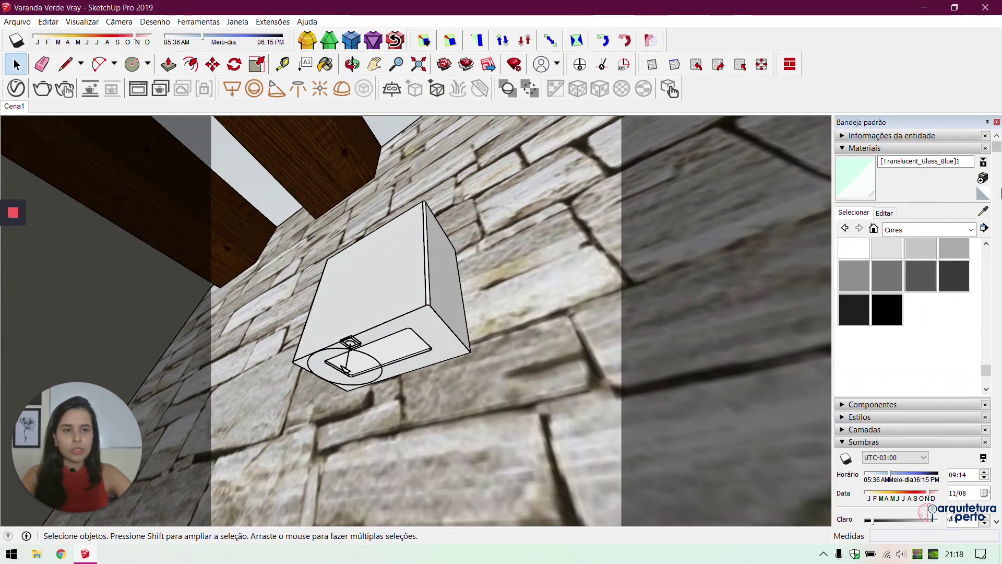
{"action": "key", "text": "b"}
{"action": "left_click", "coordinate": [413, 347], "text": "alt"}
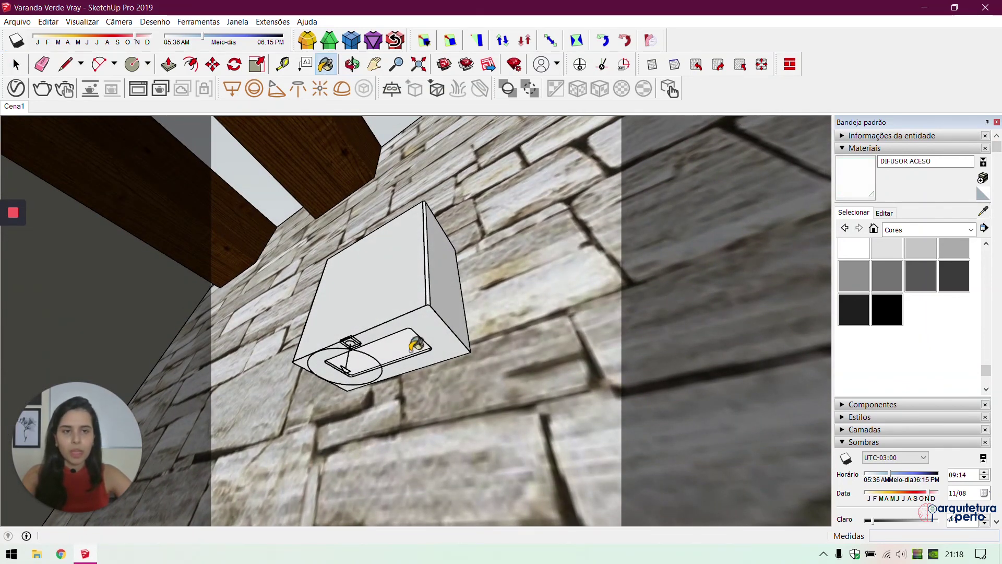
{"action": "left_click", "coordinate": [16, 88]}
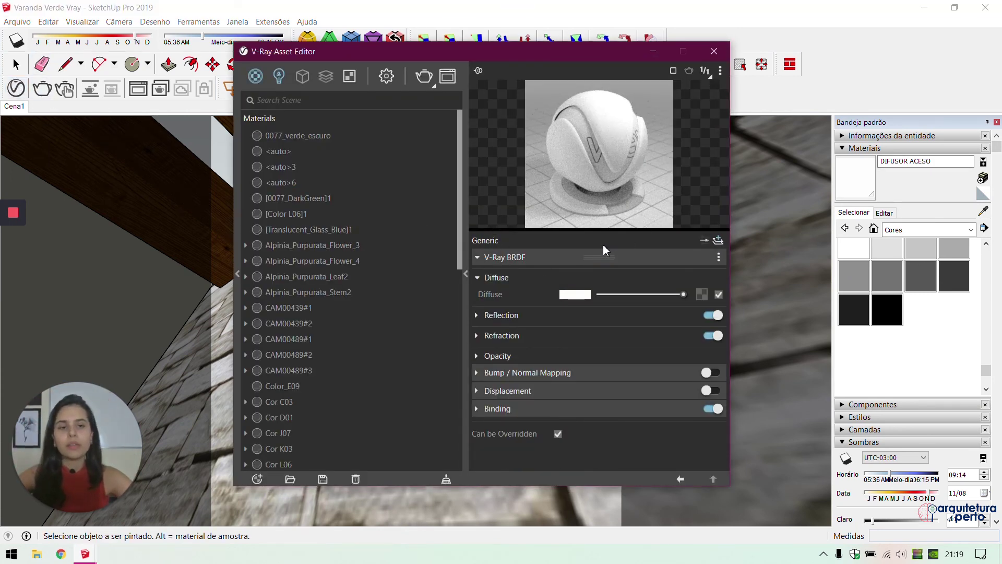
Add an Emissive layer to the DIFUSOR ACESO material and set its intensity to 2
{"action": "left_click", "coordinate": [719, 241]}
{"action": "left_click", "coordinate": [690, 338]}
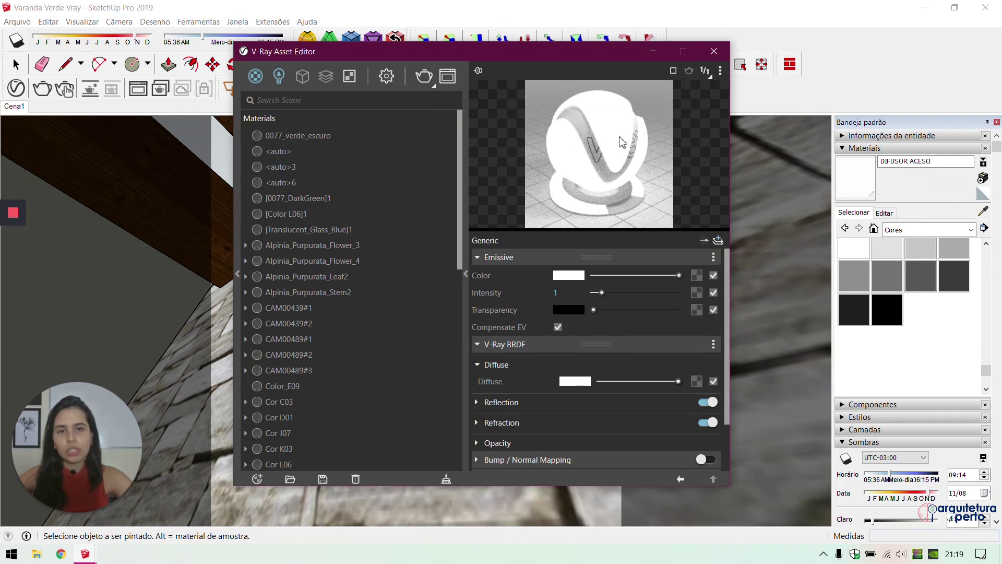
{"action": "left_click", "coordinate": [571, 294]}
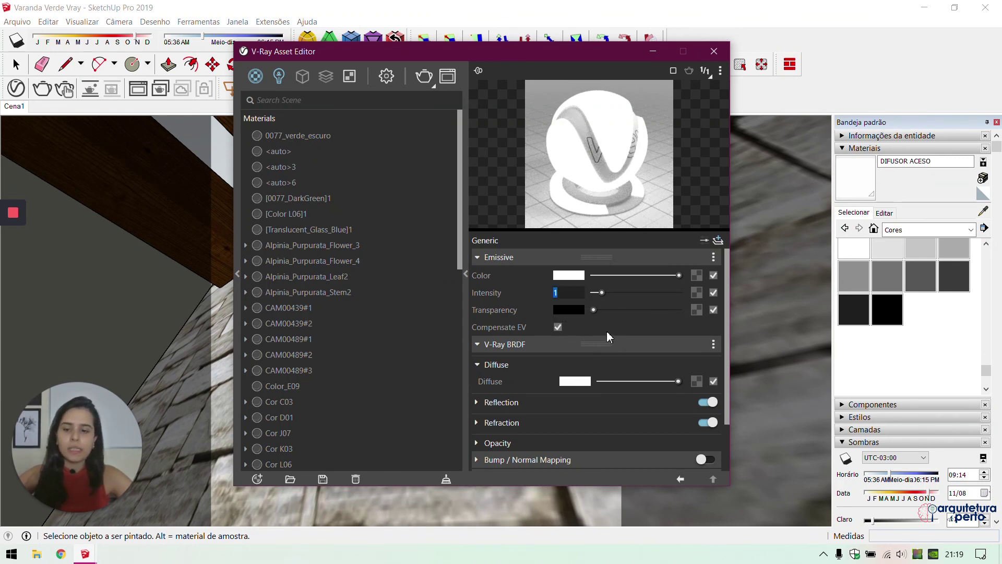
{"action": "type", "text": "2"}
{"action": "key", "text": "Return"}
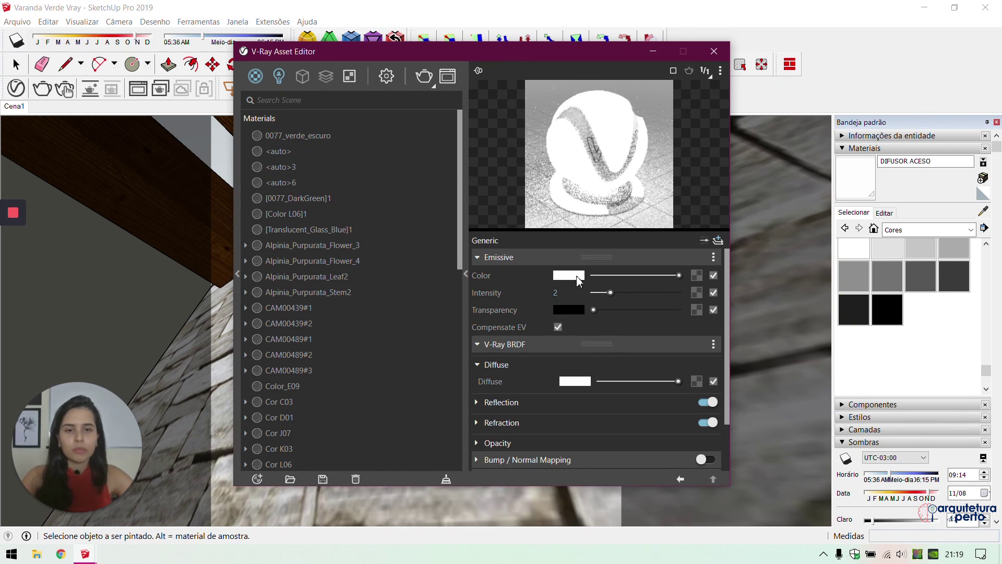
Set the DIFUSOR ACESO emissive colour to a warm light orange, RGB 1 / 0.873 / 0.62, and close the colour picker and Asset Editor
{"action": "left_click", "coordinate": [578, 278]}
{"action": "left_click", "coordinate": [502, 286]}
{"action": "left_click", "coordinate": [369, 267]}
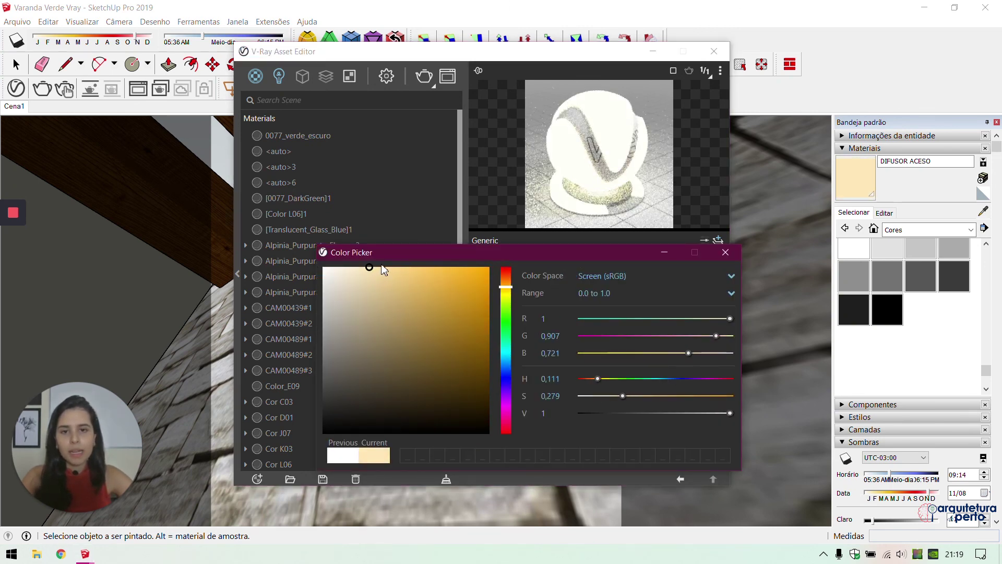
{"action": "left_click", "coordinate": [395, 267]}
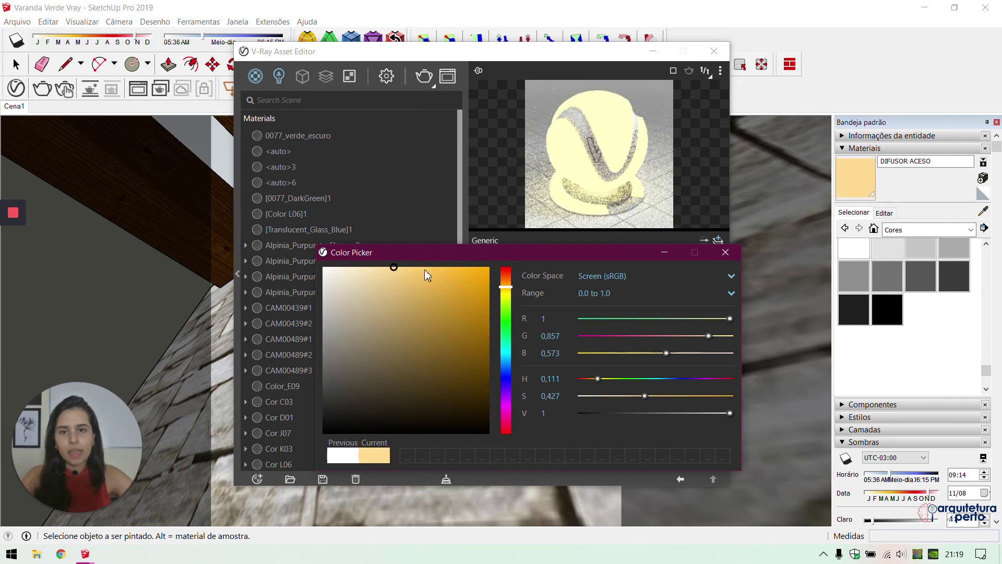
{"action": "left_click", "coordinate": [387, 268]}
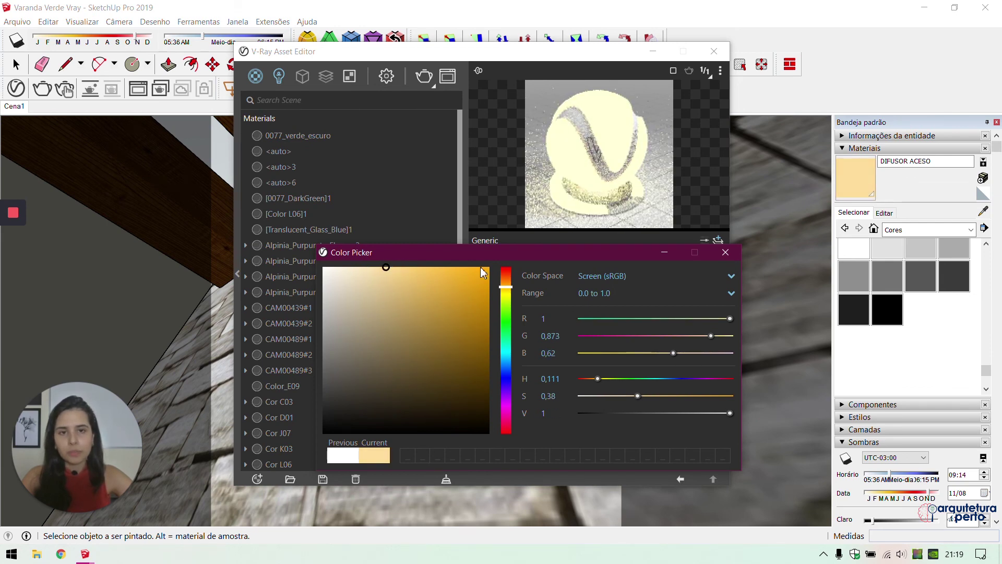
{"action": "left_click", "coordinate": [714, 51]}
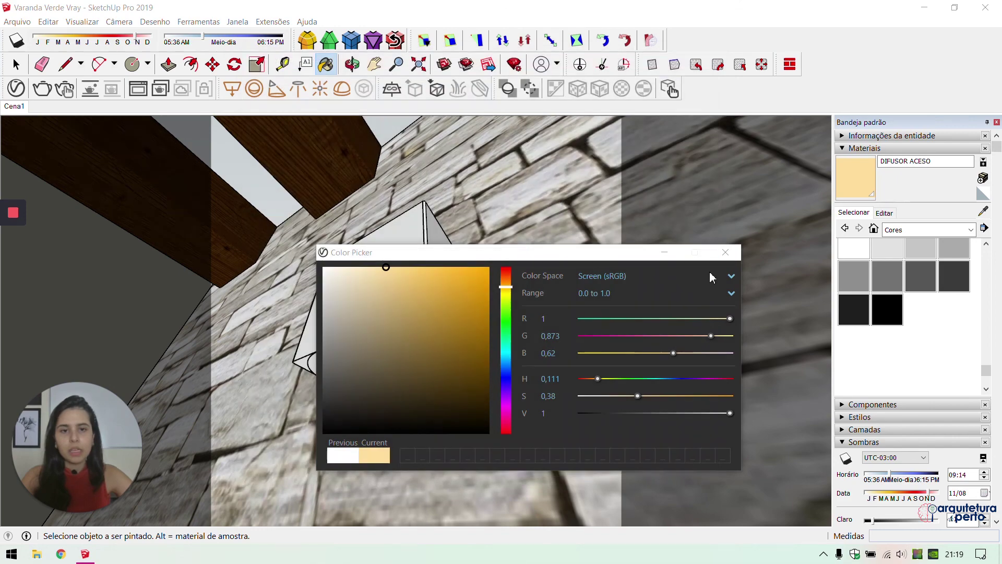
{"action": "left_click", "coordinate": [725, 252]}
Sample the FF material from the wall light on the stone wall and return to the selection tool
{"action": "mouse_move", "coordinate": [509, 212]}
{"action": "middle_mouse_down"}
{"action": "mouse_move", "coordinate": [551, 364]}
{"action": "mouse_move", "coordinate": [493, 294]}
{"action": "mouse_move", "coordinate": [472, 342]}
{"action": "mouse_move", "coordinate": [501, 334]}
{"action": "middle_mouse_up"}
{"action": "left_click", "coordinate": [409, 269], "text": "alt"}
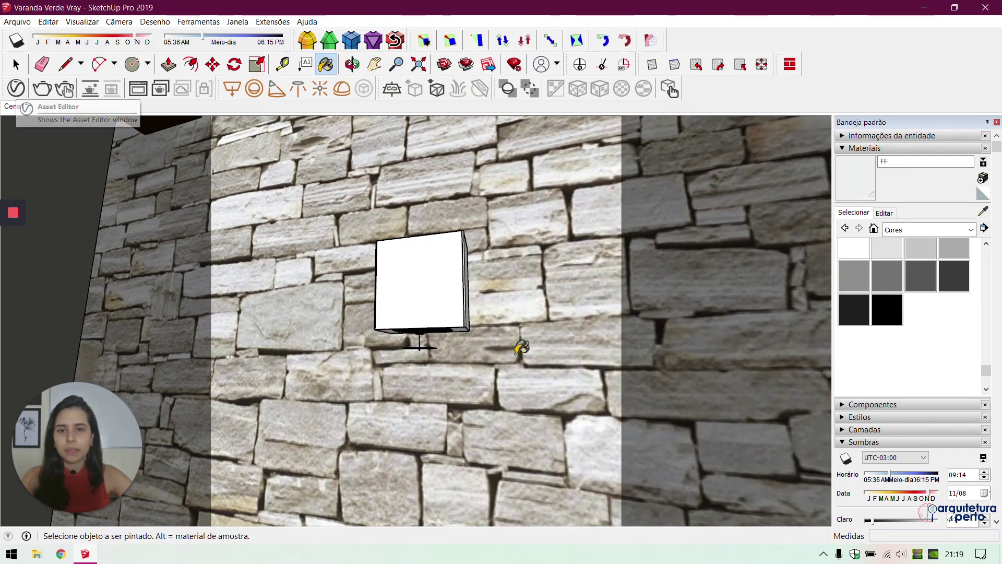
{"action": "mouse_move", "coordinate": [519, 346]}
{"action": "middle_mouse_down"}
{"action": "mouse_move", "coordinate": [398, 331]}
{"action": "mouse_move", "coordinate": [262, 150]}
{"action": "mouse_move", "coordinate": [499, 321]}
{"action": "mouse_move", "coordinate": [537, 334]}
{"action": "middle_mouse_up"}
{"action": "key", "text": "space"}
{"action": "scroll", "coordinate": [544, 340], "scroll_direction": "down", "scroll_amount": 5}
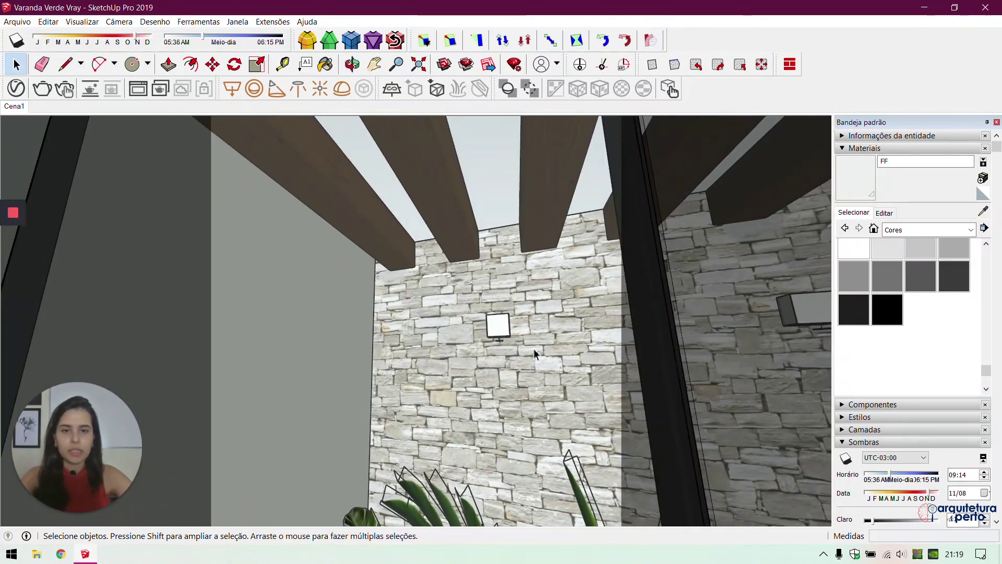
{"action": "scroll", "coordinate": [555, 342], "scroll_direction": "down", "scroll_amount": 6}
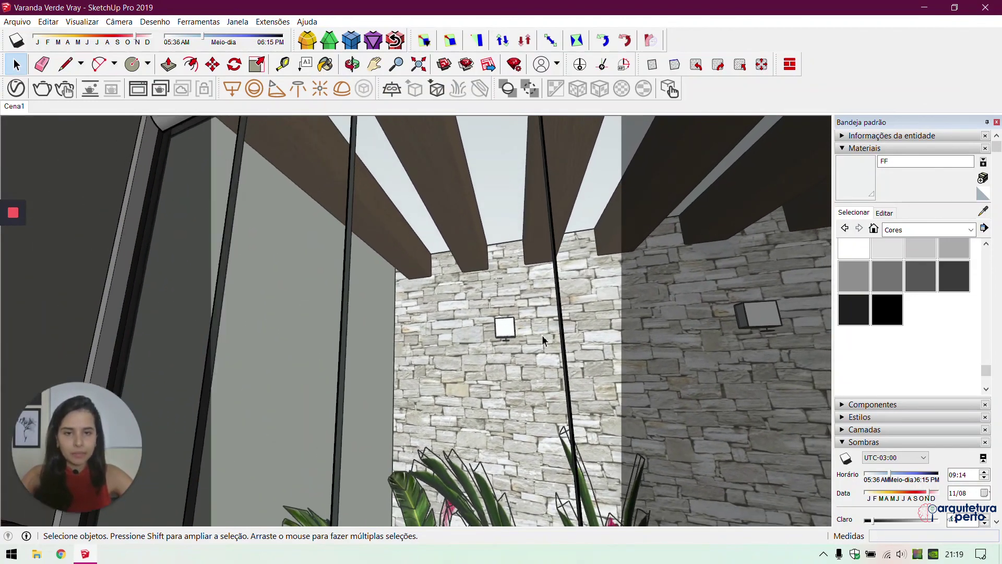
{"action": "scroll", "coordinate": [545, 348], "scroll_direction": "down", "scroll_amount": 5}
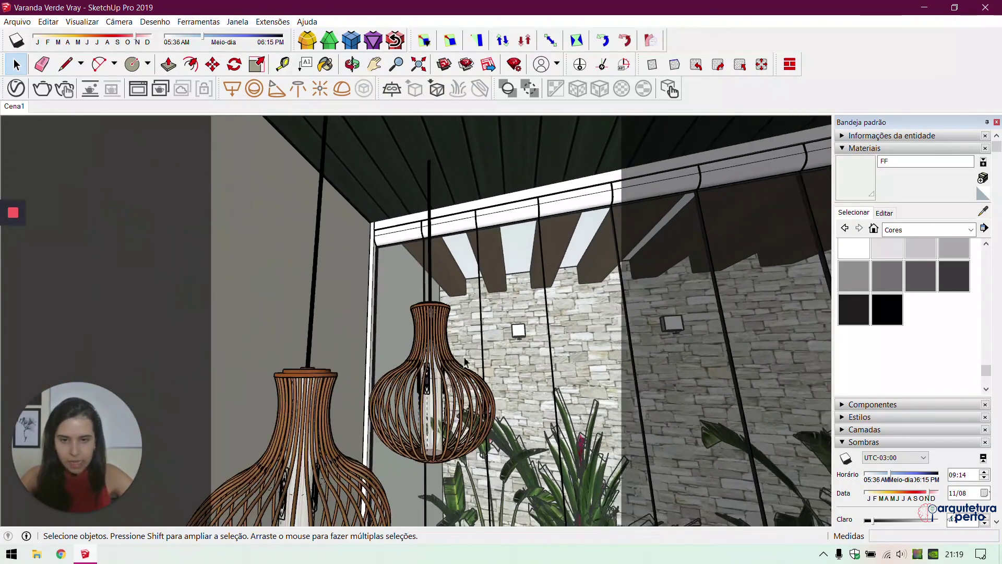
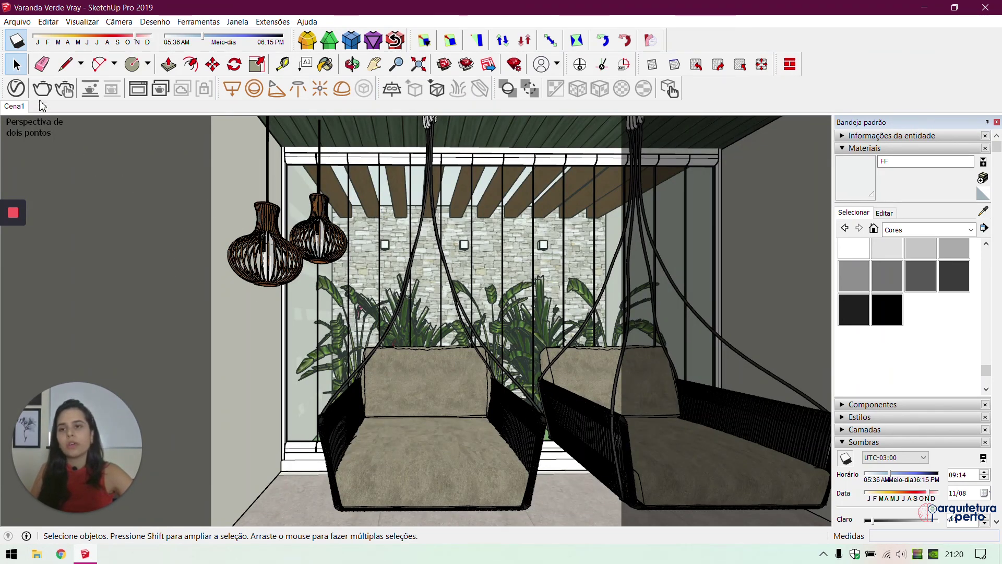
Render the veranda view with V-Ray to check the pendant and wall lighting, clear the image and close the frame buffer
{"action": "left_click", "coordinate": [41, 89]}
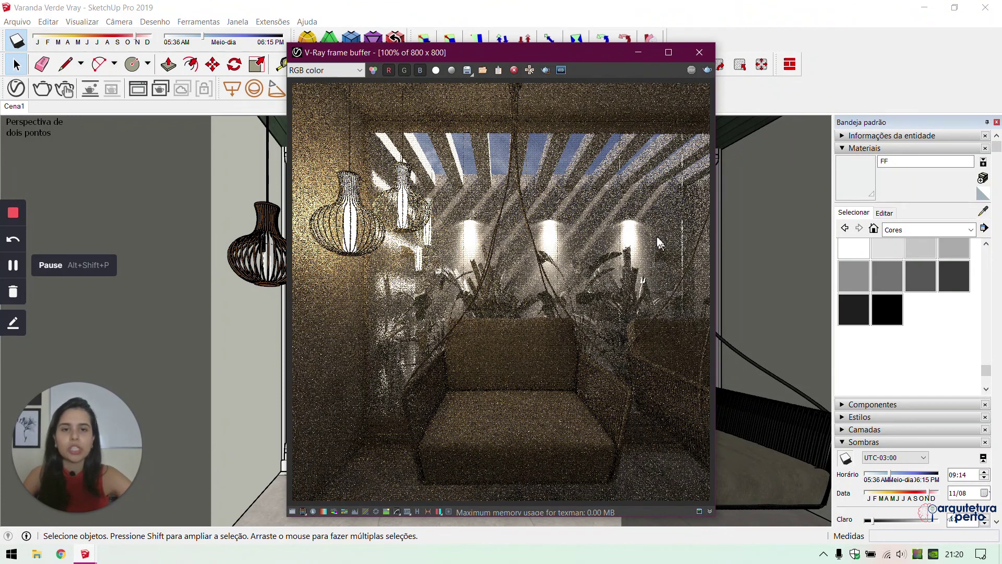
{"action": "left_click", "coordinate": [293, 511]}
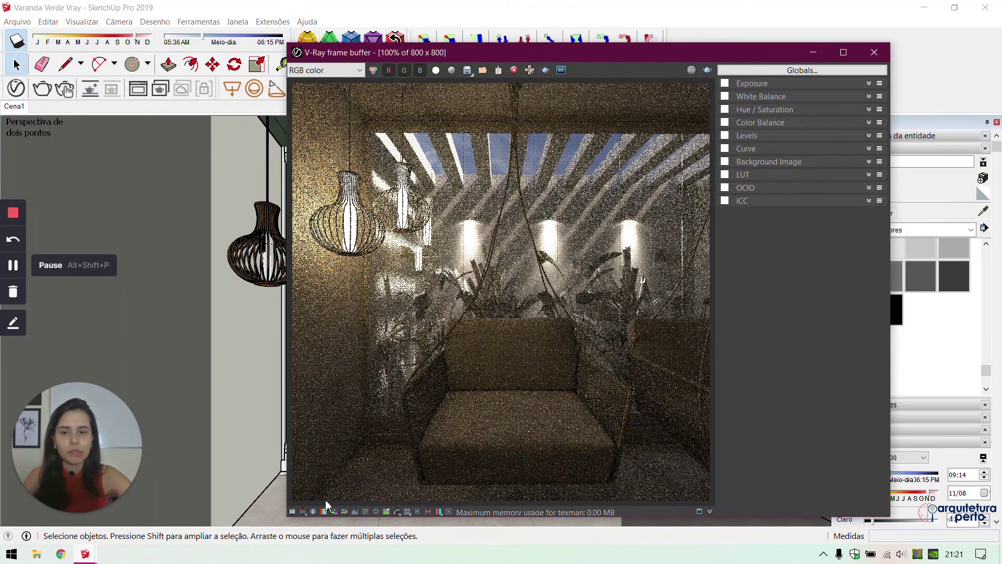
{"action": "left_click", "coordinate": [293, 512]}
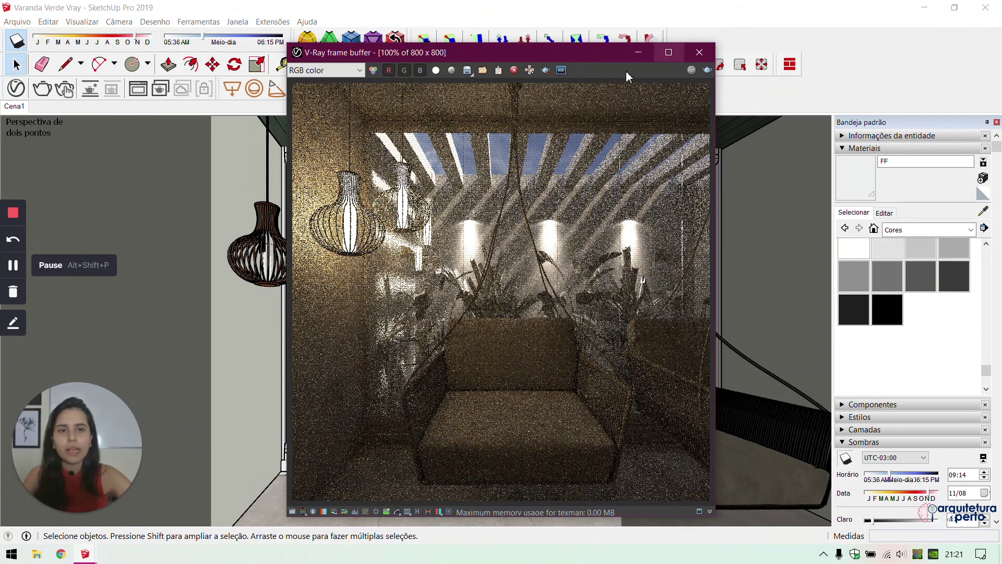
{"action": "left_click", "coordinate": [515, 70]}
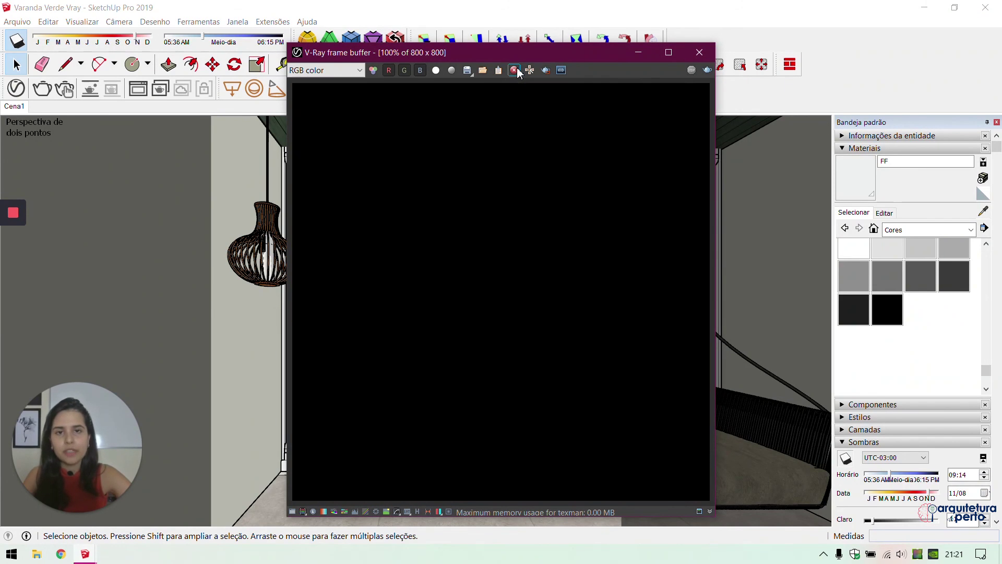
{"action": "left_click", "coordinate": [699, 53]}
Set the Mesh Light's colour to a paler warm tone, RGB 1 / 0.92 / 0.803, in the V-Ray Asset Editor
{"action": "left_click", "coordinate": [16, 86]}
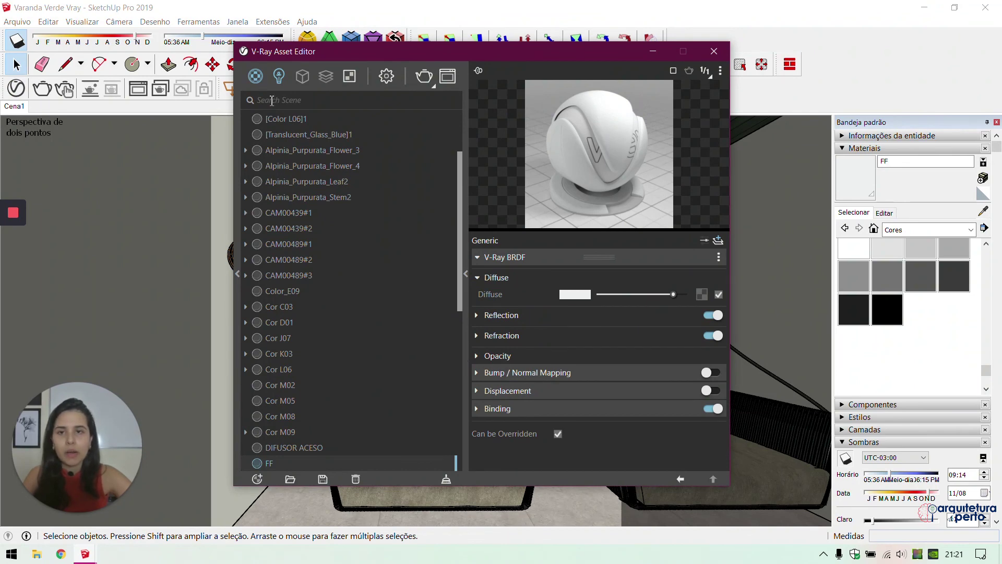
{"action": "left_click", "coordinate": [279, 78]}
{"action": "left_click", "coordinate": [296, 171]}
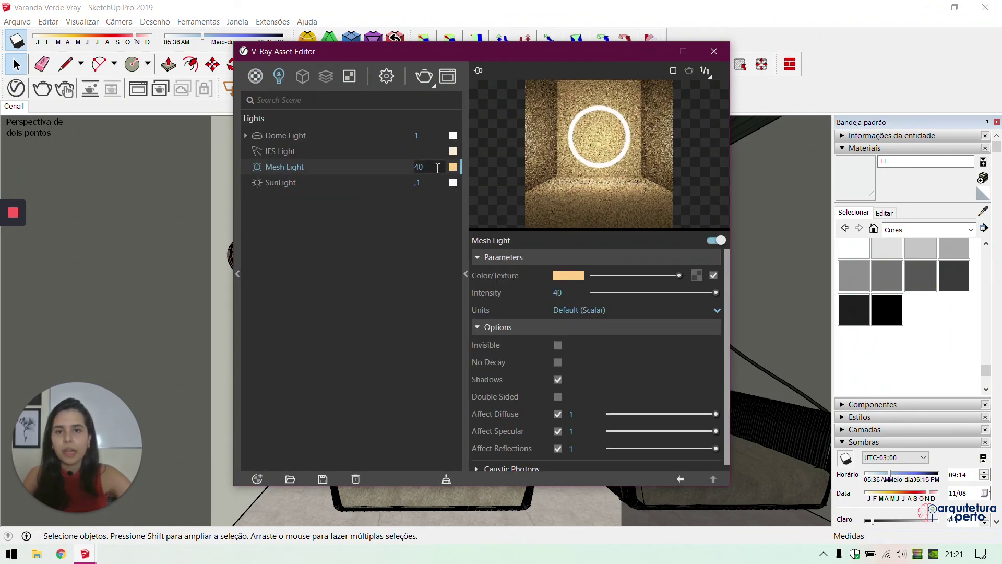
{"action": "left_click", "coordinate": [453, 166]}
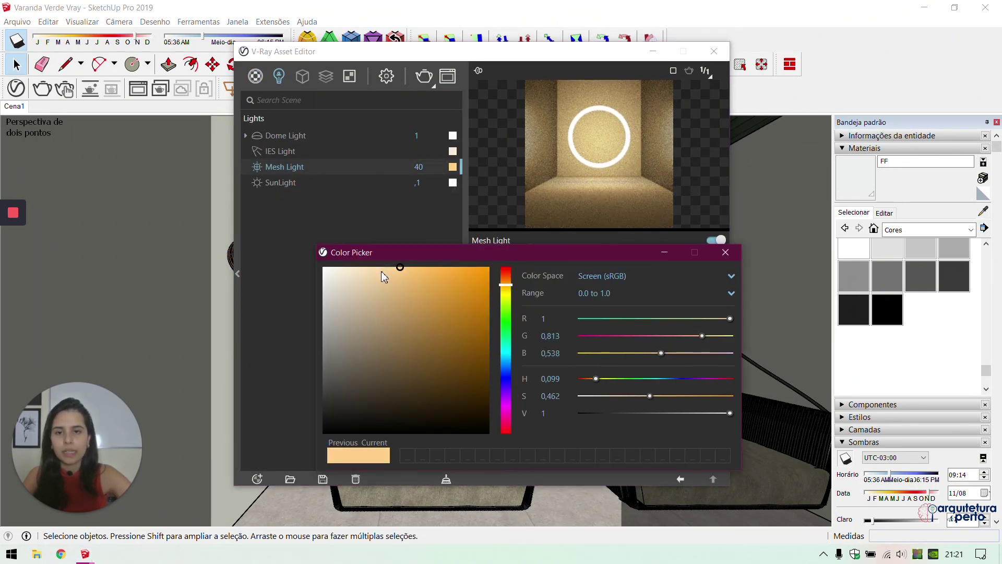
{"action": "left_click", "coordinate": [356, 267]}
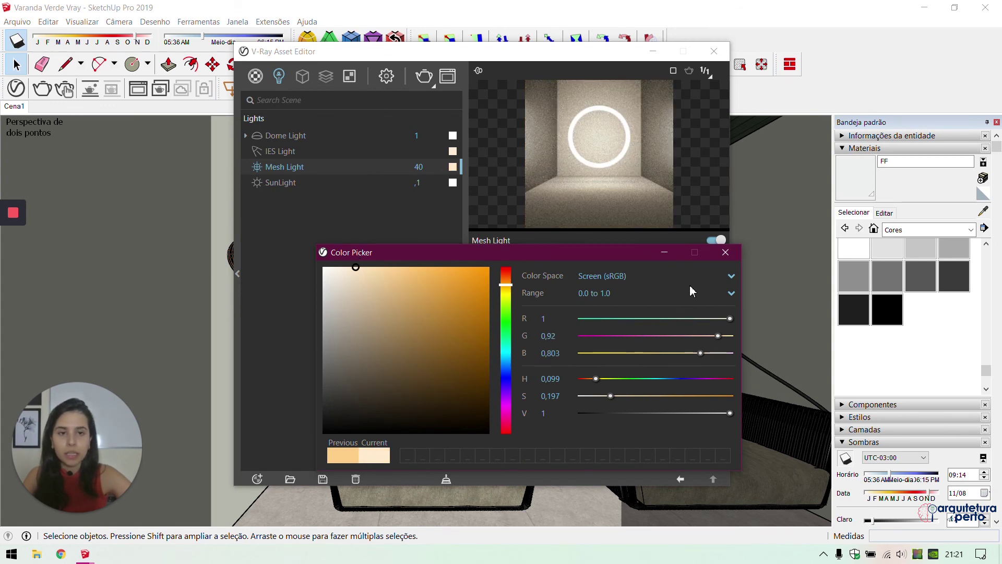
{"action": "left_click", "coordinate": [726, 253]}
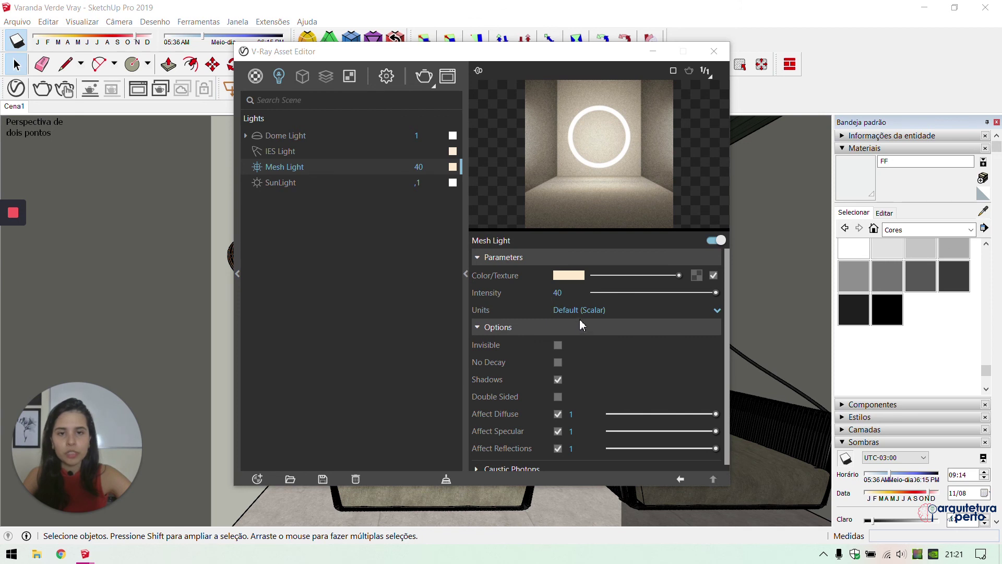
Set the Mesh Light's intensity to 30
{"action": "double_click", "coordinate": [558, 292]}
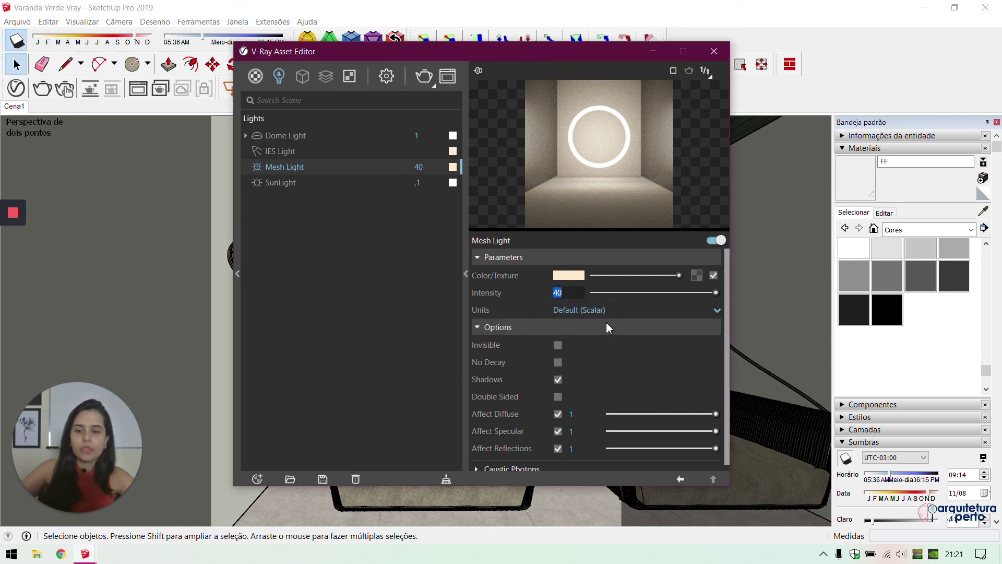
{"action": "type", "text": "30"}
{"action": "key", "text": "Return"}
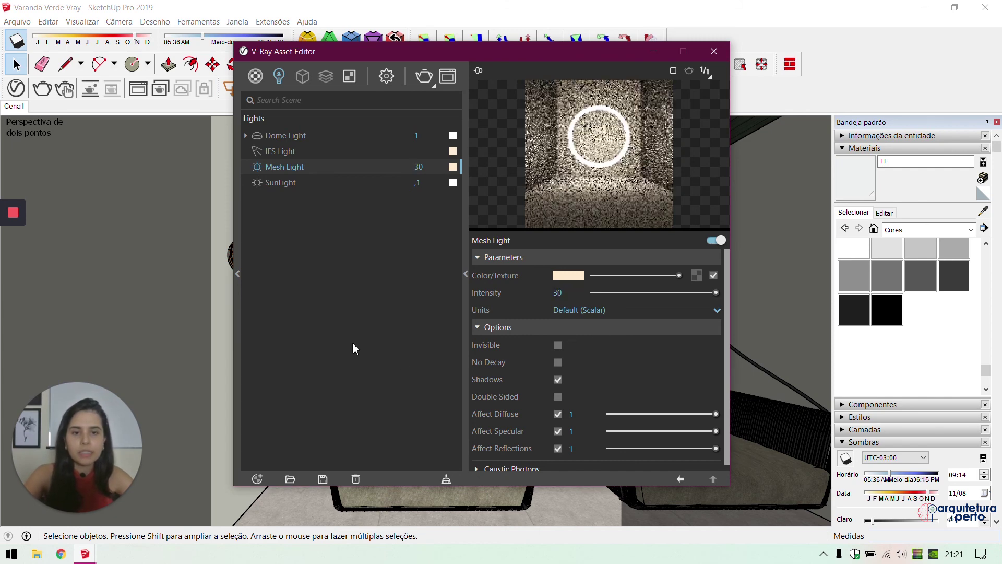
Set the IES Light's intensity to 350 lm
{"action": "left_click", "coordinate": [275, 153]}
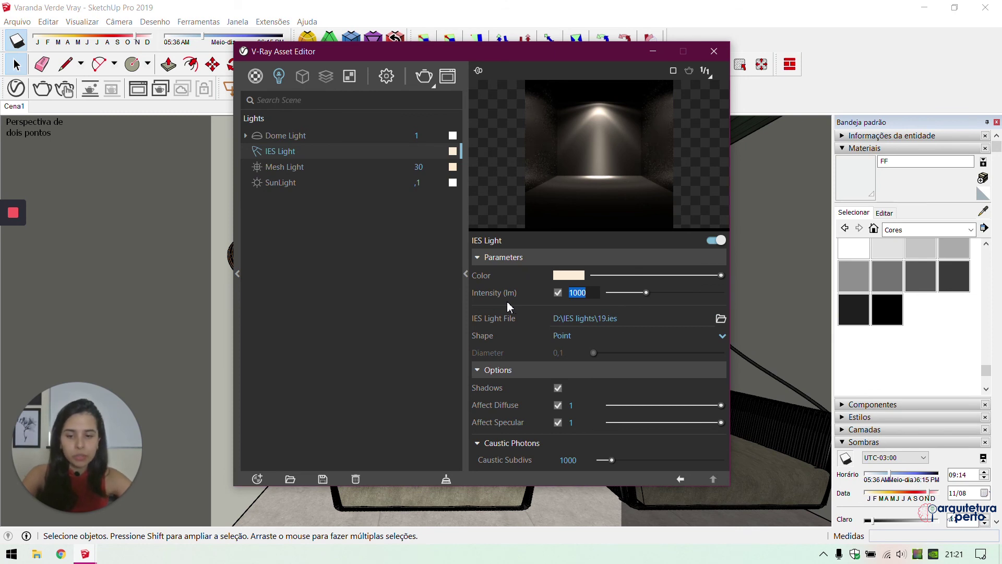
{"action": "type", "text": "350"}
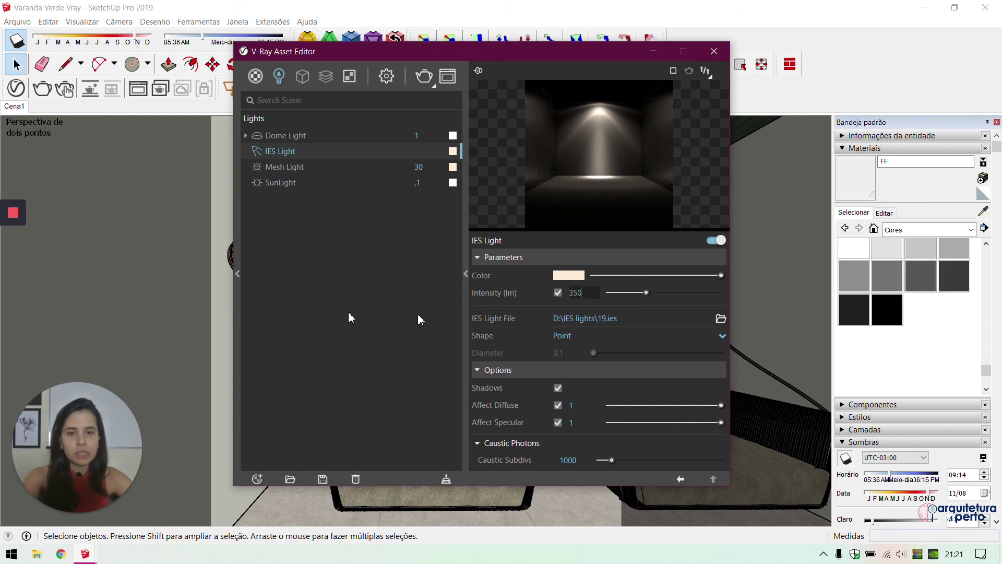
{"action": "key", "text": "Return"}
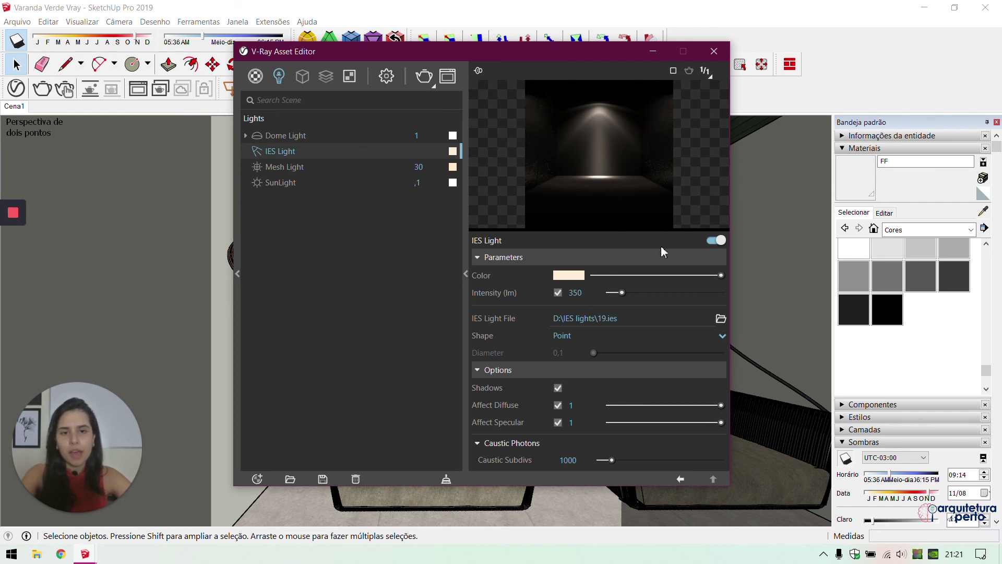
Adjust the IES Light's colour to a pale warm cream and close the Asset Editor
{"action": "left_click", "coordinate": [568, 276]}
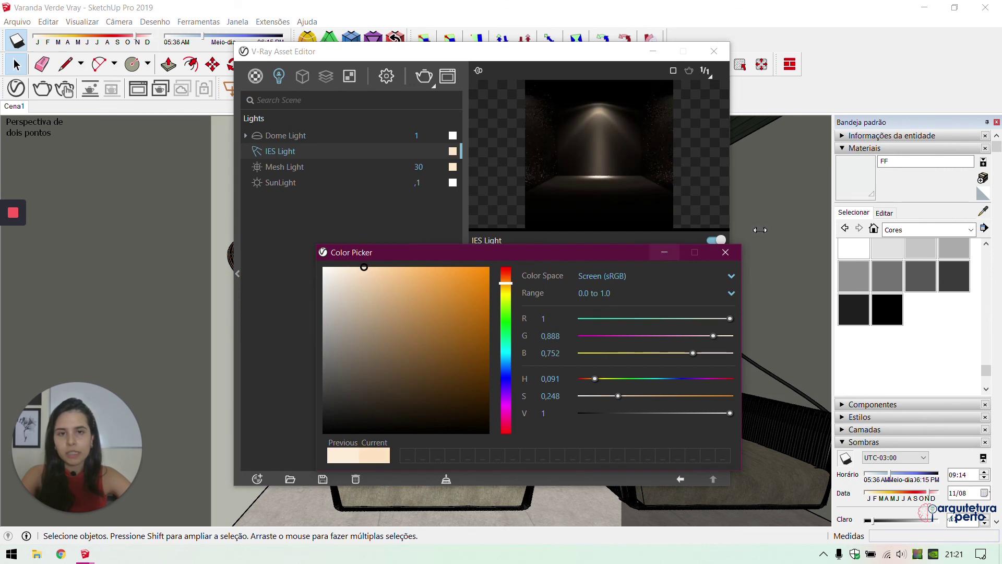
{"action": "left_click", "coordinate": [725, 252]}
{"action": "left_click", "coordinate": [573, 276]}
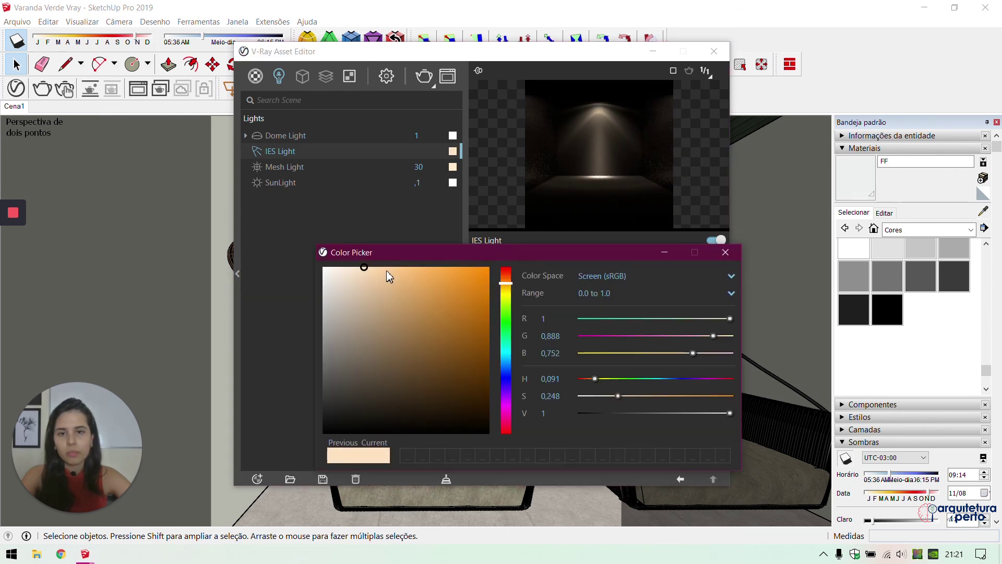
{"action": "left_click_drag", "start_coordinate": [364, 269], "coordinate": [350, 262]}
{"action": "left_click", "coordinate": [726, 251]}
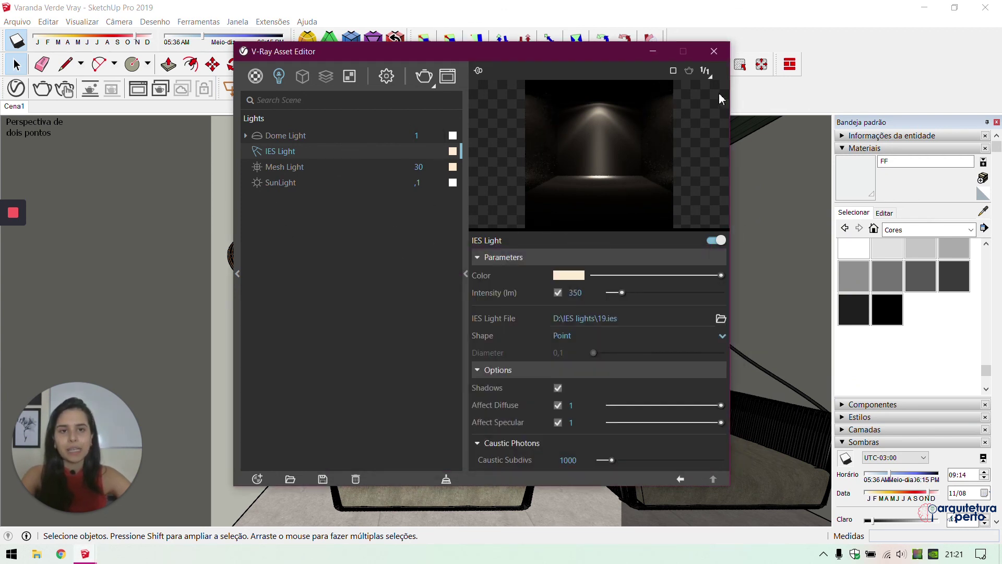
{"action": "left_click", "coordinate": [714, 51]}
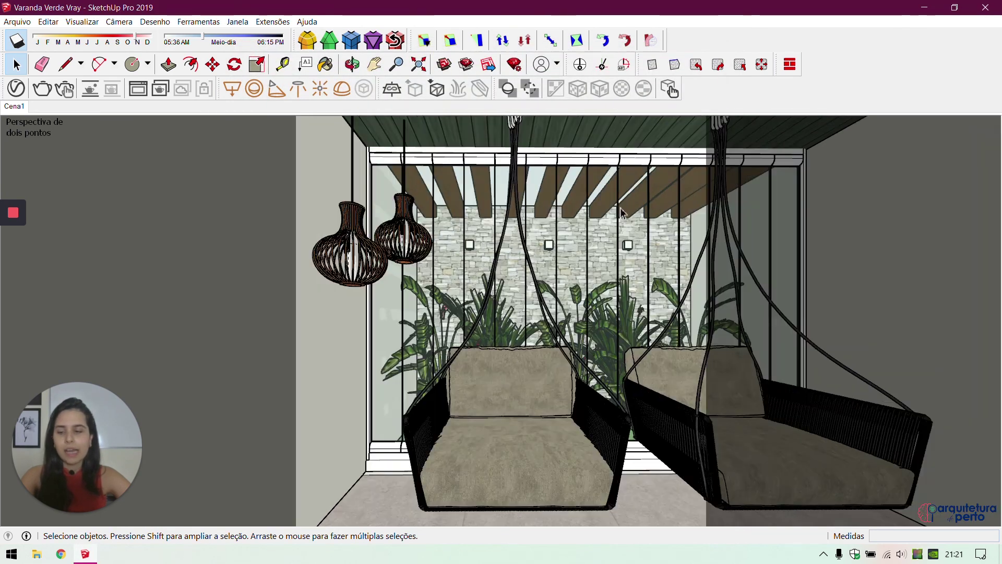
Turn off the model's shadows and draw a V-Ray Rectangle Light on the underside of the green slatted ceiling
{"action": "middle_click", "coordinate": [676, 198]}
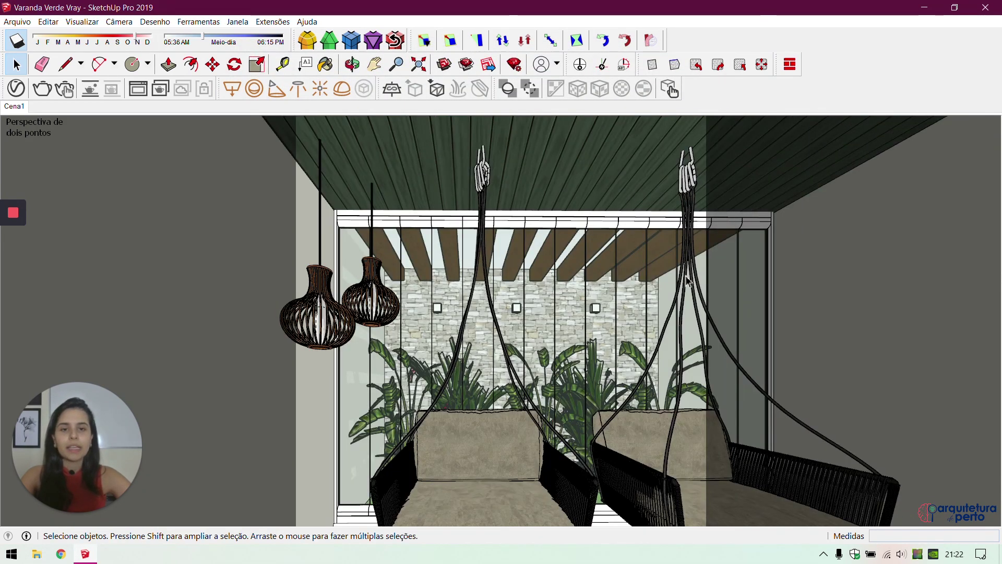
{"action": "left_click", "coordinate": [24, 43]}
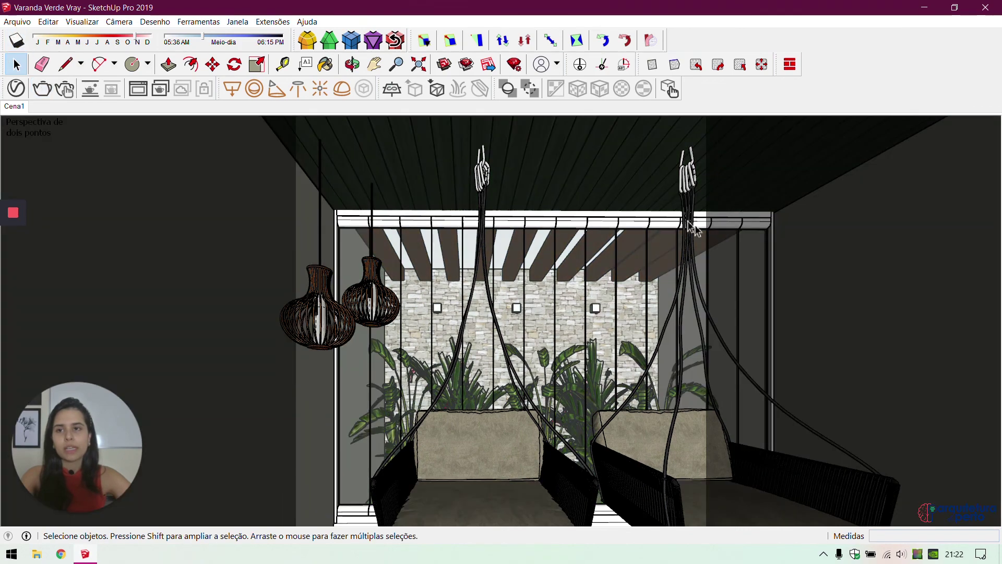
{"action": "middle_click_drag", "start_coordinate": [772, 283], "coordinate": [256, 225]}
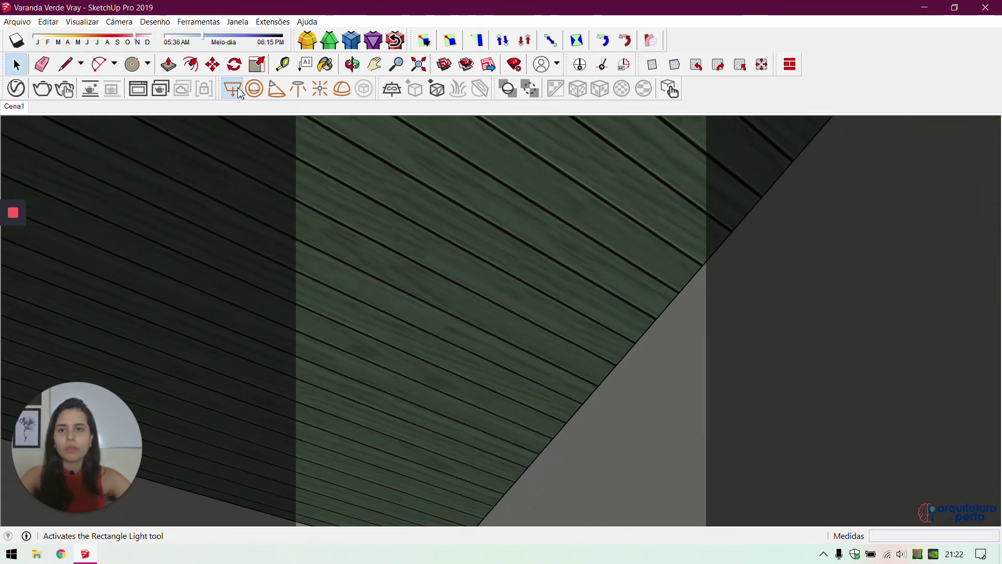
{"action": "left_click", "coordinate": [232, 89]}
{"action": "left_click", "coordinate": [517, 156]}
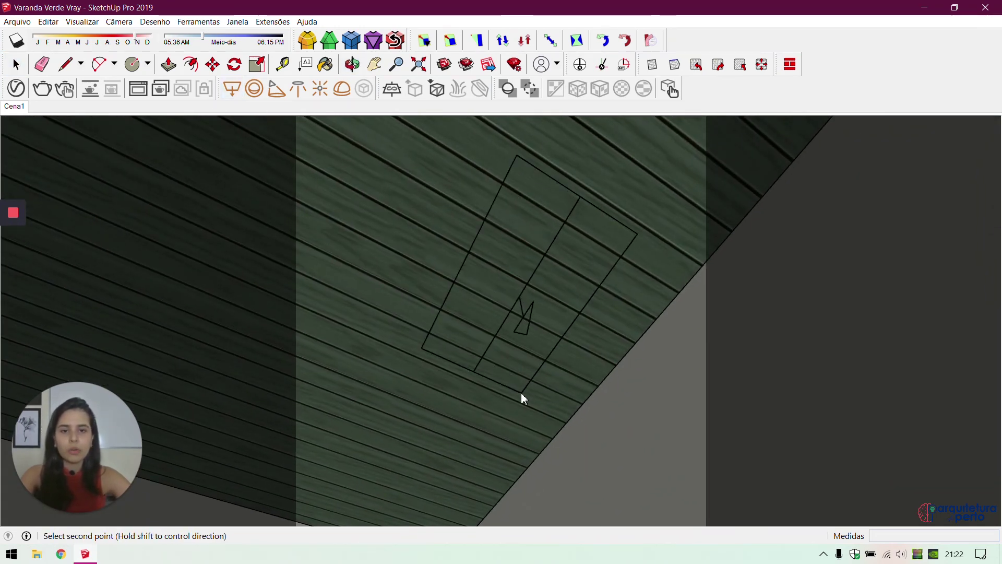
{"action": "left_click", "coordinate": [521, 392]}
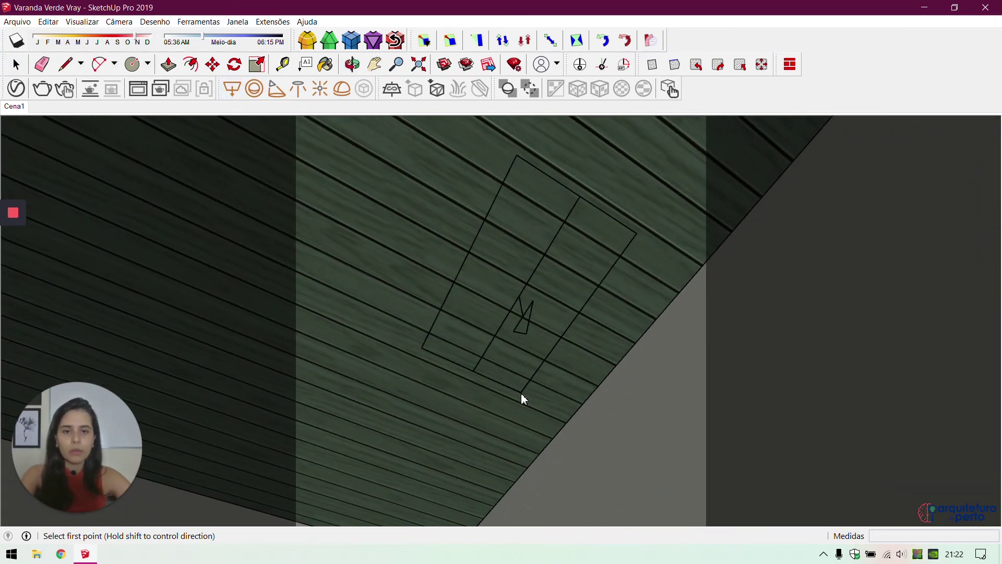
Set the V-Ray Rectangle Light's intensity to 80
{"action": "left_click", "coordinate": [15, 89]}
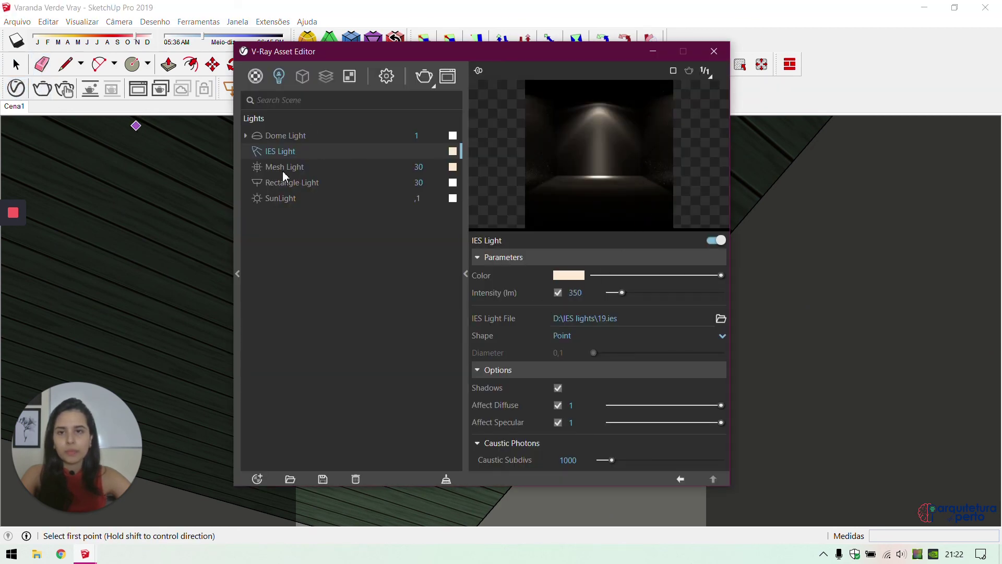
{"action": "left_click", "coordinate": [284, 184]}
{"action": "left_click", "coordinate": [418, 182]}
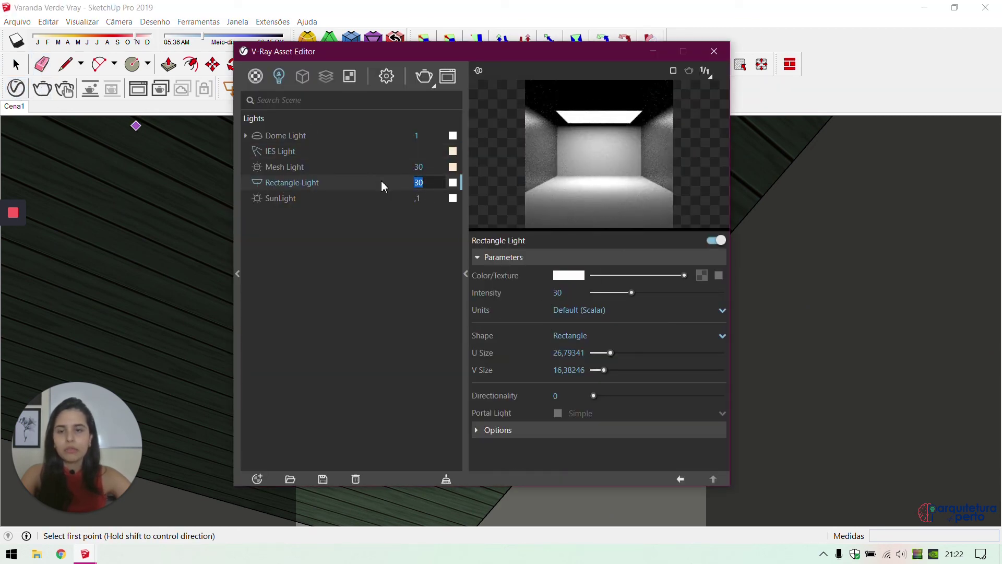
{"action": "type", "text": "80"}
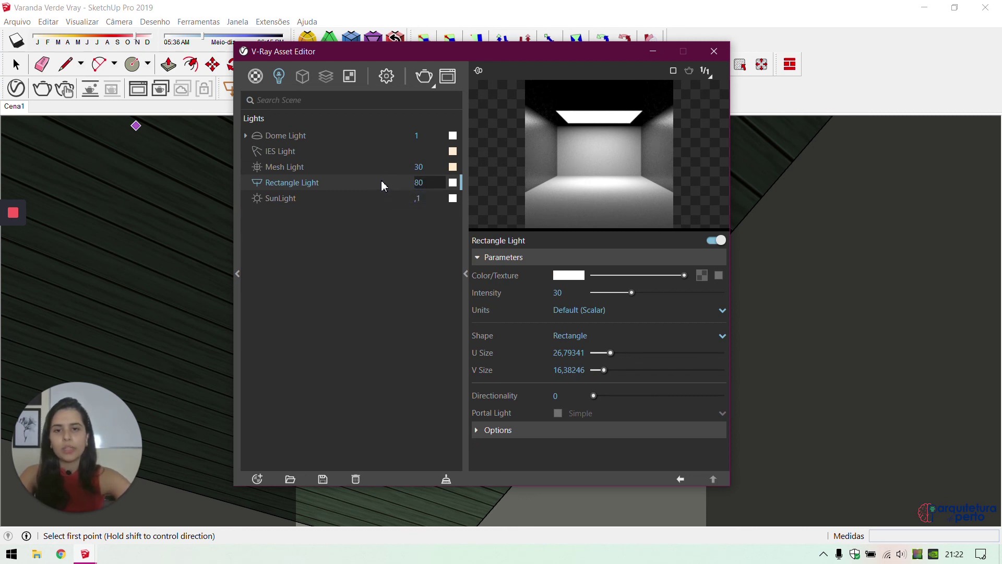
{"action": "key", "text": "Return"}
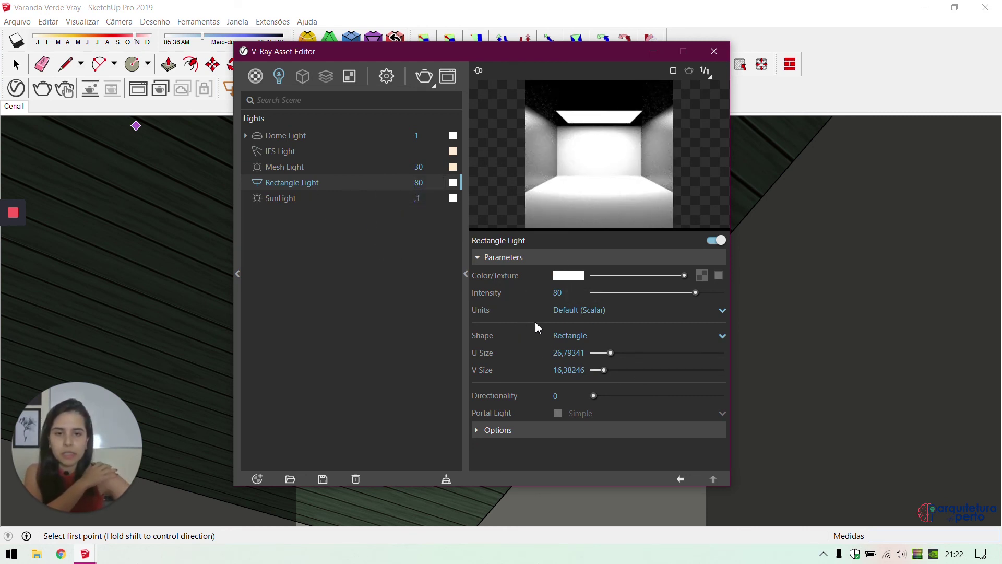
Make the Rectangle Light invisible, turn off its Affect Specular and Affect Reflections options, and close the Asset Editor
{"action": "left_click", "coordinate": [530, 431]}
{"action": "scroll", "coordinate": [536, 431], "scroll_direction": "down", "scroll_amount": 3}
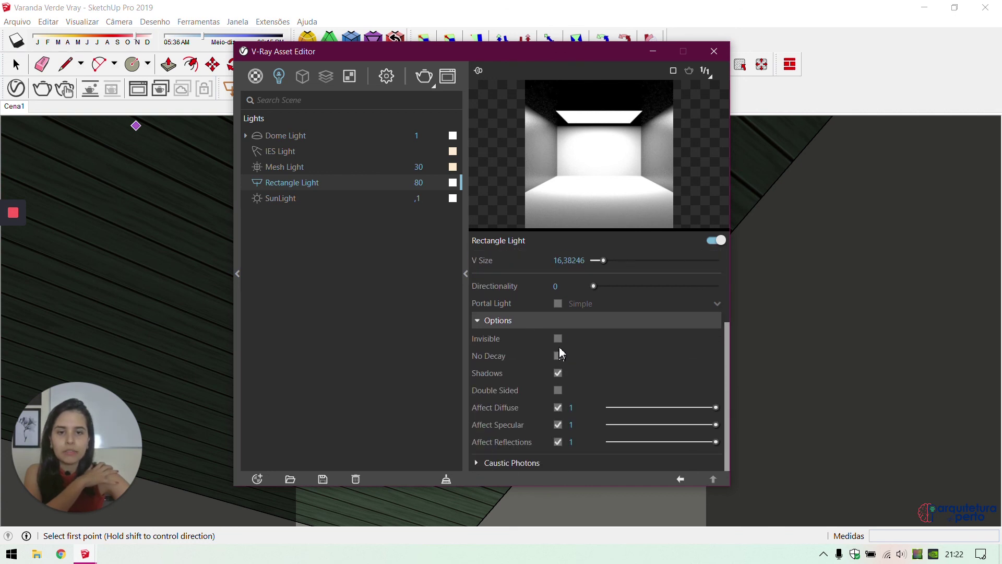
{"action": "left_click", "coordinate": [558, 339]}
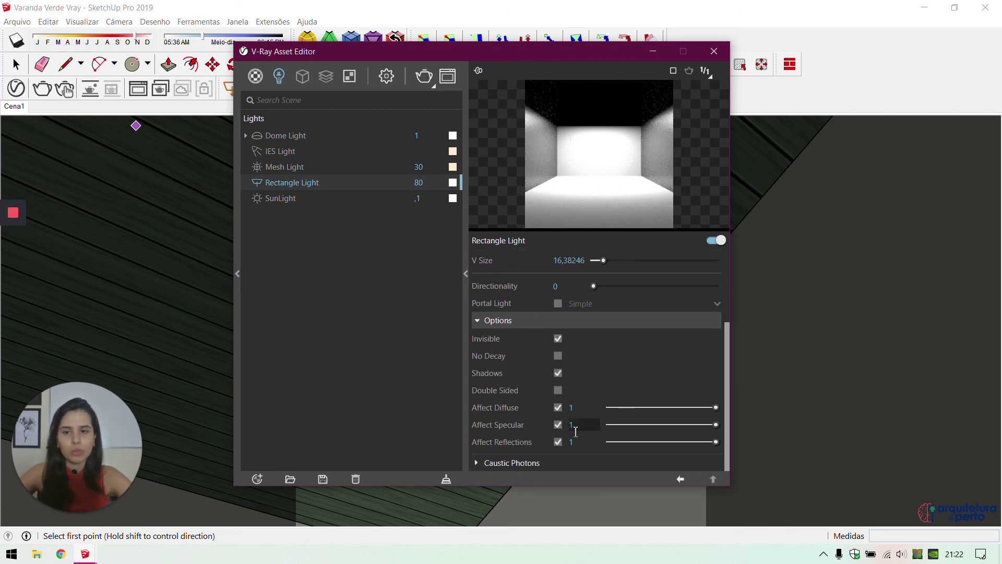
{"action": "left_click", "coordinate": [558, 442]}
{"action": "left_click", "coordinate": [558, 424]}
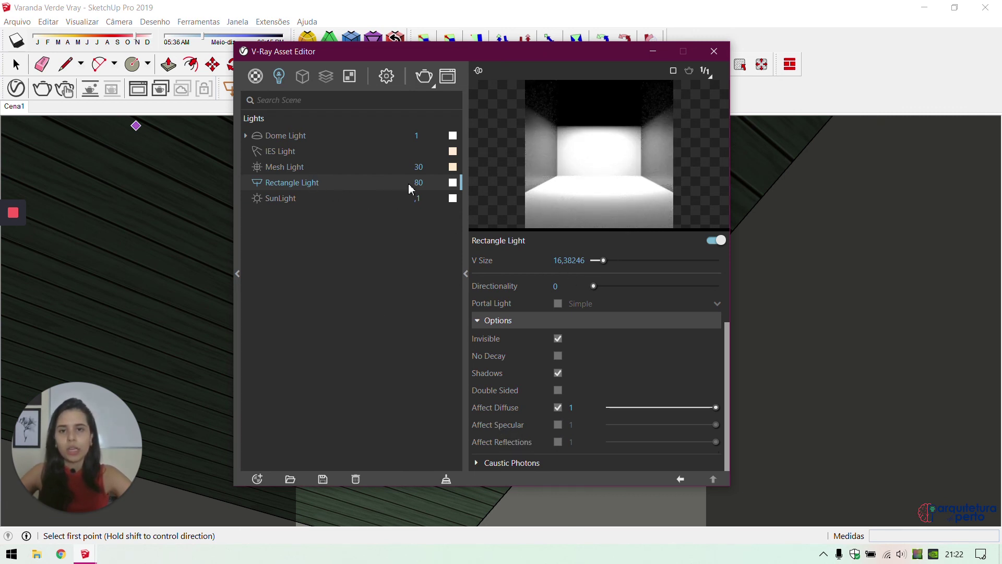
{"action": "left_click", "coordinate": [714, 51]}
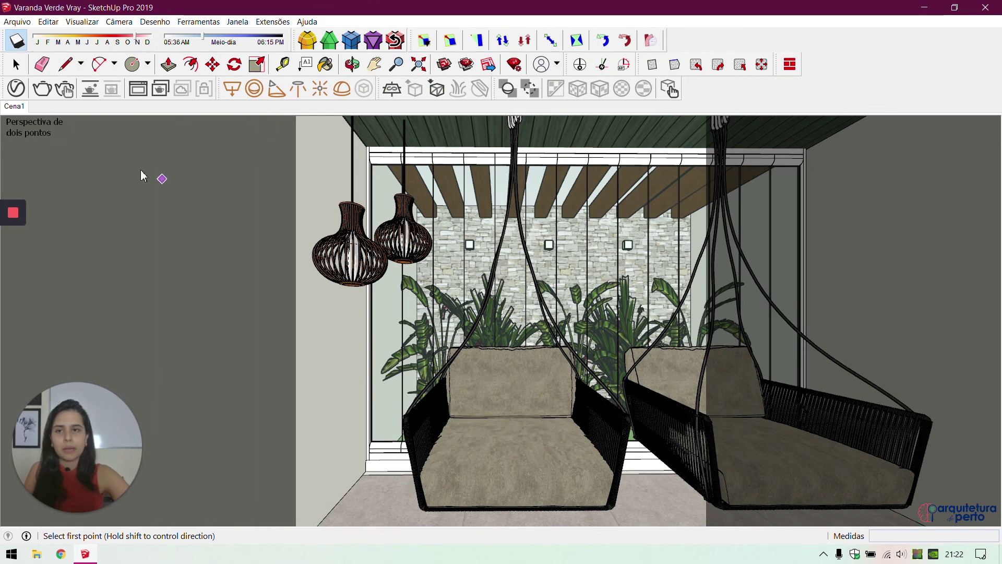
Run a V-Ray test render of the veranda scene, then stop it and close the frame buffer
{"action": "key", "text": "space"}
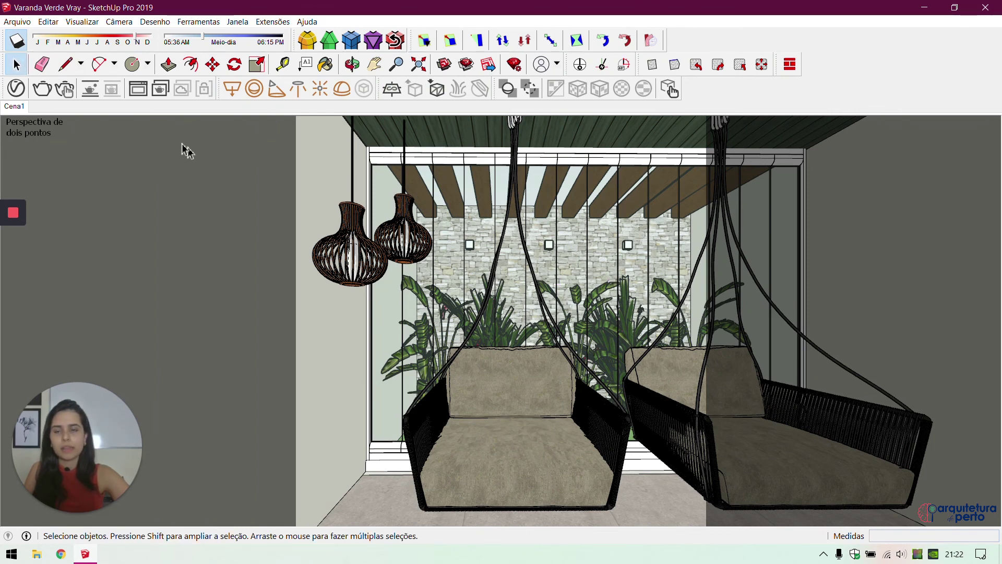
{"action": "left_click", "coordinate": [46, 87]}
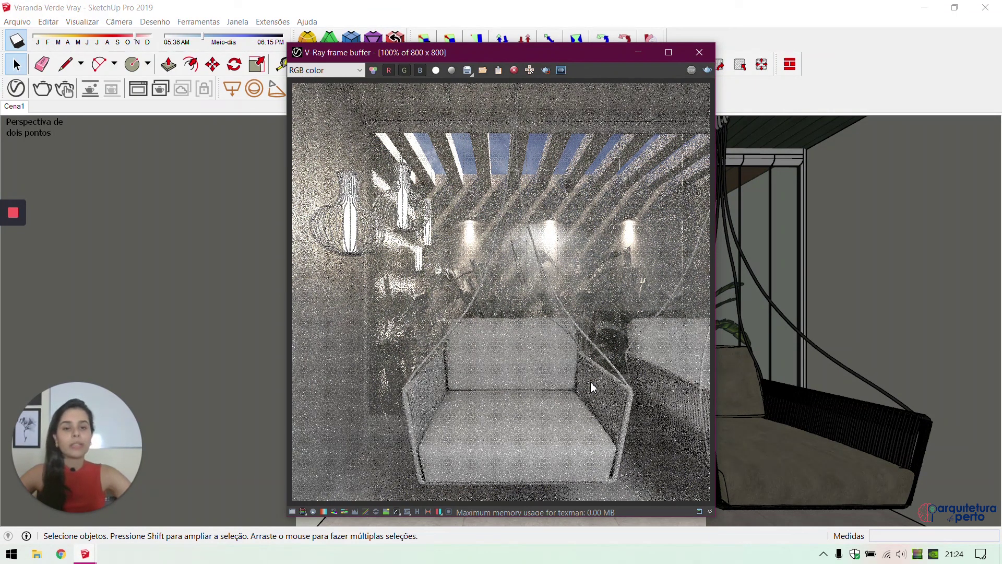
{"action": "left_click", "coordinate": [516, 70]}
{"action": "left_click", "coordinate": [700, 52]}
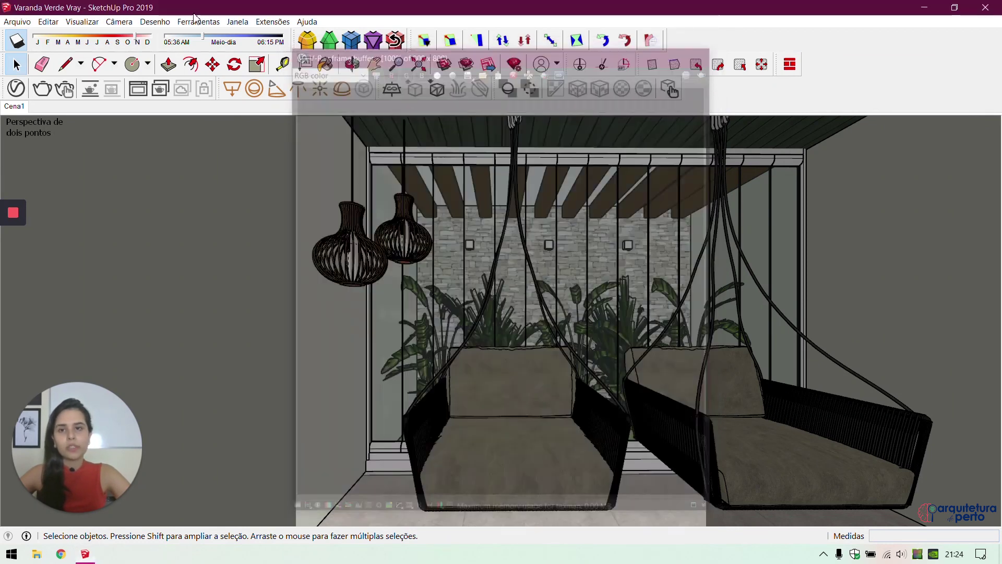
Turn off the model's shadows and move the IES lights below the wall lamps 15 cm away from the stone wall
{"action": "left_click", "coordinate": [18, 41]}
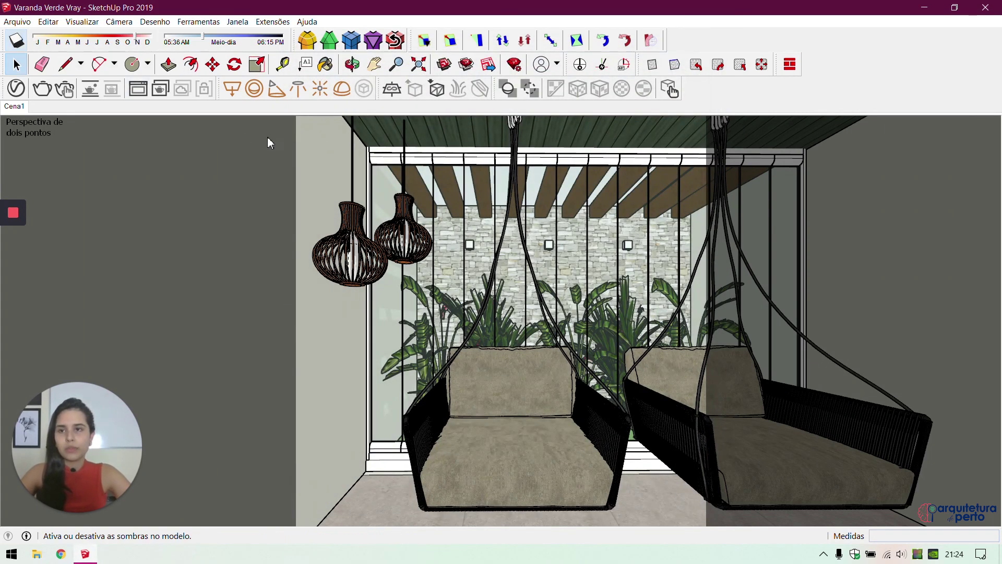
{"action": "scroll", "coordinate": [545, 235], "scroll_direction": "up", "scroll_amount": 2}
{"action": "middle_click_drag", "start_coordinate": [548, 237], "coordinate": [651, 273]}
{"action": "scroll", "coordinate": [715, 306], "scroll_direction": "up", "scroll_amount": 3}
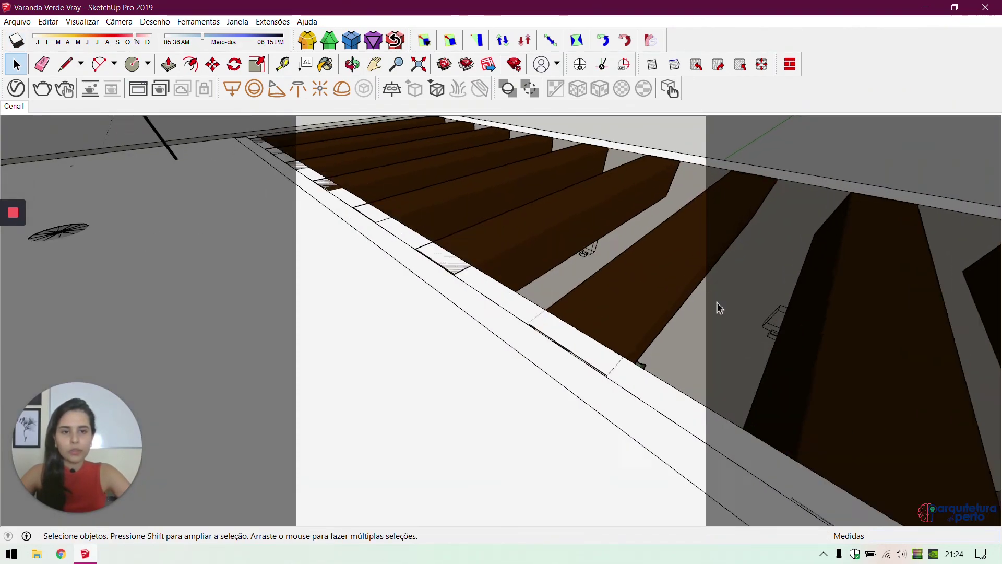
{"action": "scroll", "coordinate": [742, 336], "scroll_direction": "up", "scroll_amount": 5}
{"action": "middle_click_drag", "start_coordinate": [662, 320], "coordinate": [734, 247]}
{"action": "left_click", "coordinate": [684, 191]}
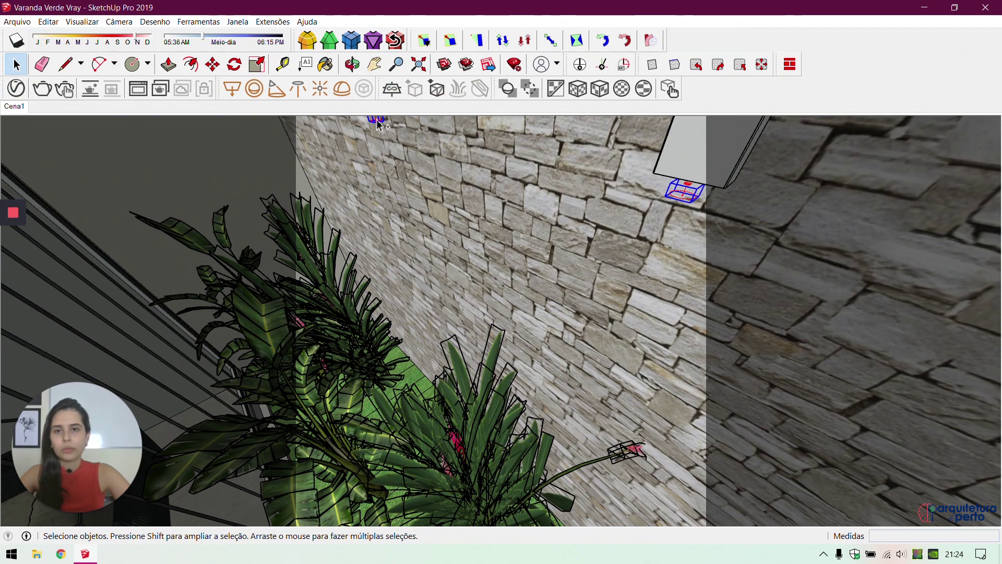
{"action": "middle_click_drag", "start_coordinate": [401, 149], "coordinate": [403, 177]}
{"action": "scroll", "coordinate": [397, 175], "scroll_direction": "up", "scroll_amount": 2}
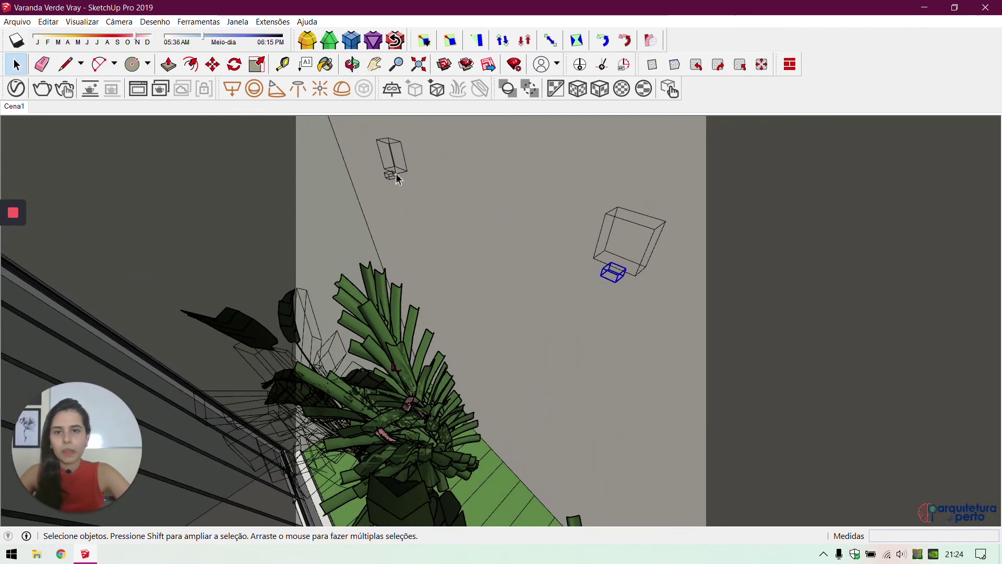
{"action": "key", "text": "m"}
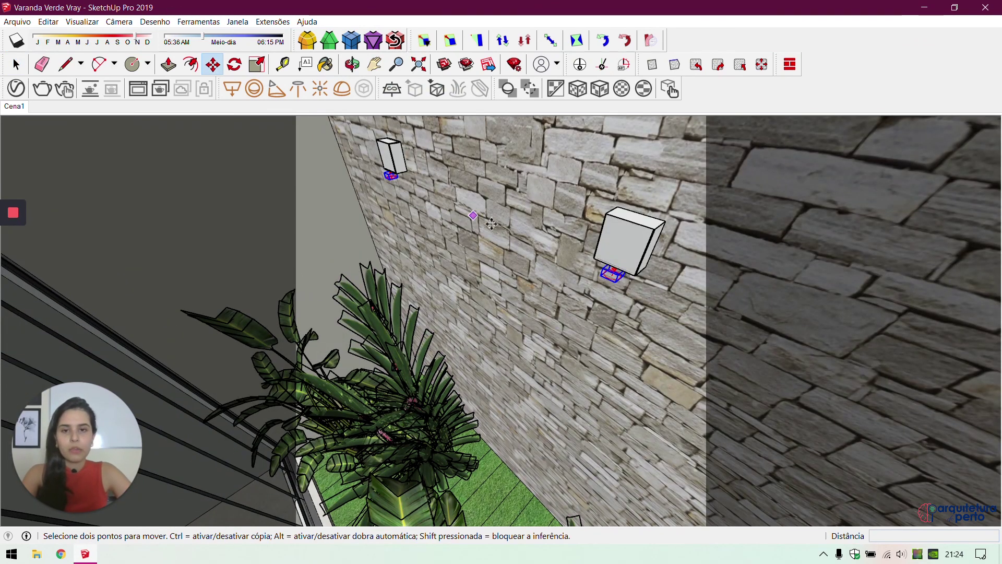
{"action": "left_click", "coordinate": [435, 276]}
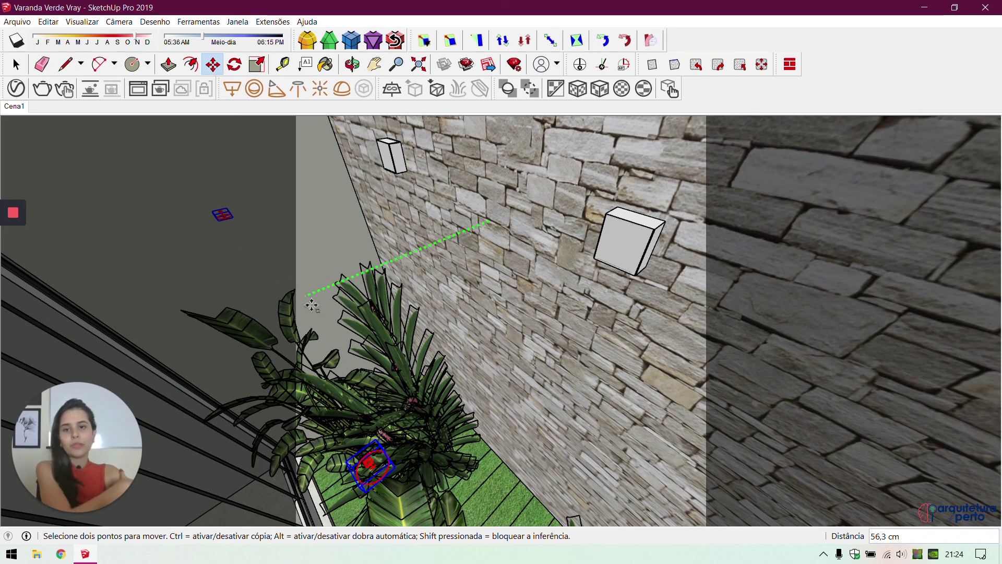
{"action": "type", "text": "15"}
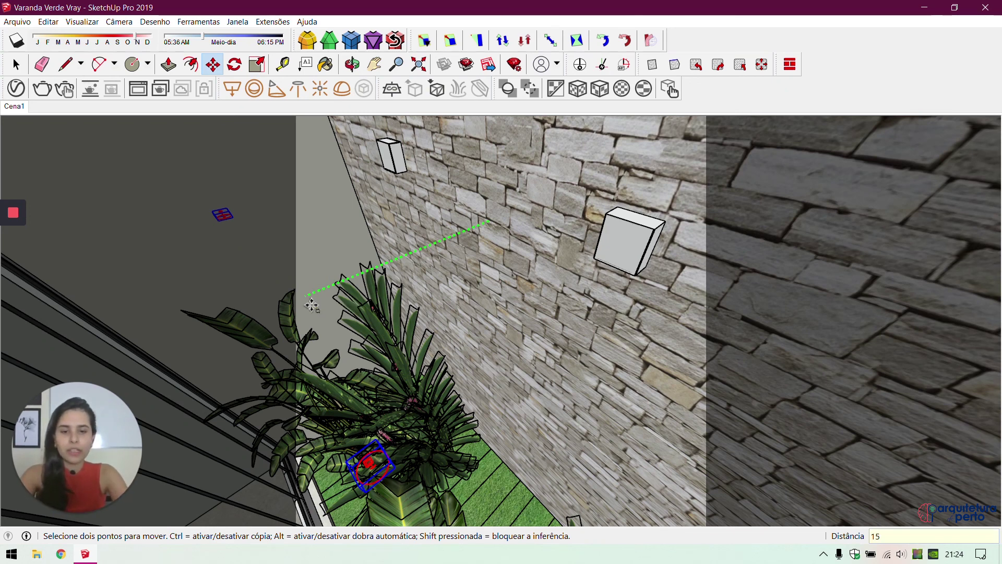
{"action": "key", "text": "Return"}
{"action": "key", "text": "space"}
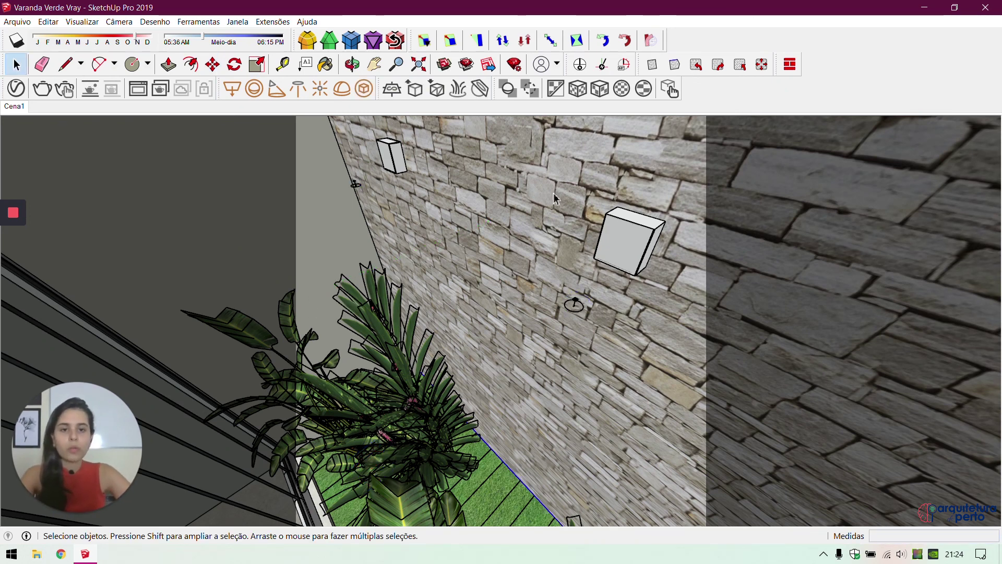
Inspect the IES lights' position beside the stone wall and check the V-Ray camera and render quality settings
{"action": "mouse_move", "coordinate": [574, 292]}
{"action": "middle_mouse_down"}
{"action": "mouse_move", "coordinate": [543, 301]}
{"action": "mouse_move", "coordinate": [436, 237]}
{"action": "mouse_move", "coordinate": [451, 247]}
{"action": "mouse_move", "coordinate": [456, 179]}
{"action": "mouse_move", "coordinate": [430, 174]}
{"action": "mouse_move", "coordinate": [492, 215]}
{"action": "mouse_move", "coordinate": [539, 231]}
{"action": "mouse_move", "coordinate": [575, 292]}
{"action": "mouse_move", "coordinate": [572, 267]}
{"action": "middle_mouse_up"}
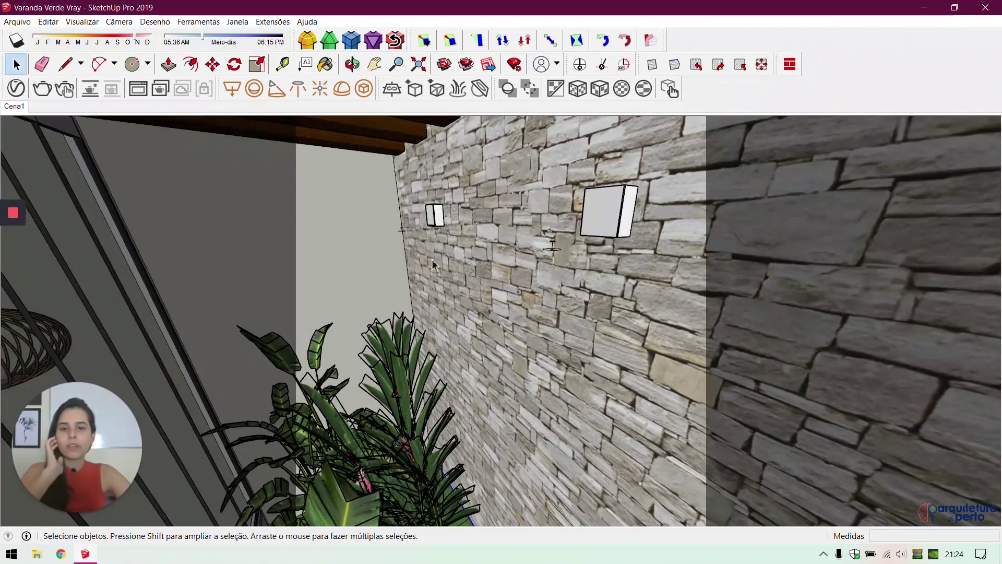
{"action": "middle_click_drag", "start_coordinate": [435, 266], "coordinate": [393, 307]}
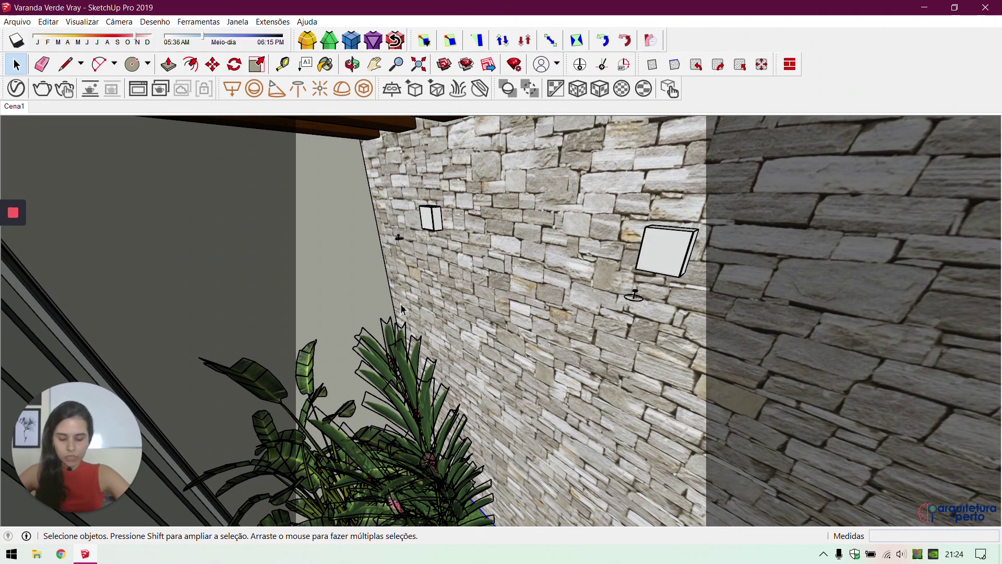
{"action": "left_click", "coordinate": [15, 88]}
{"action": "left_click", "coordinate": [386, 77]}
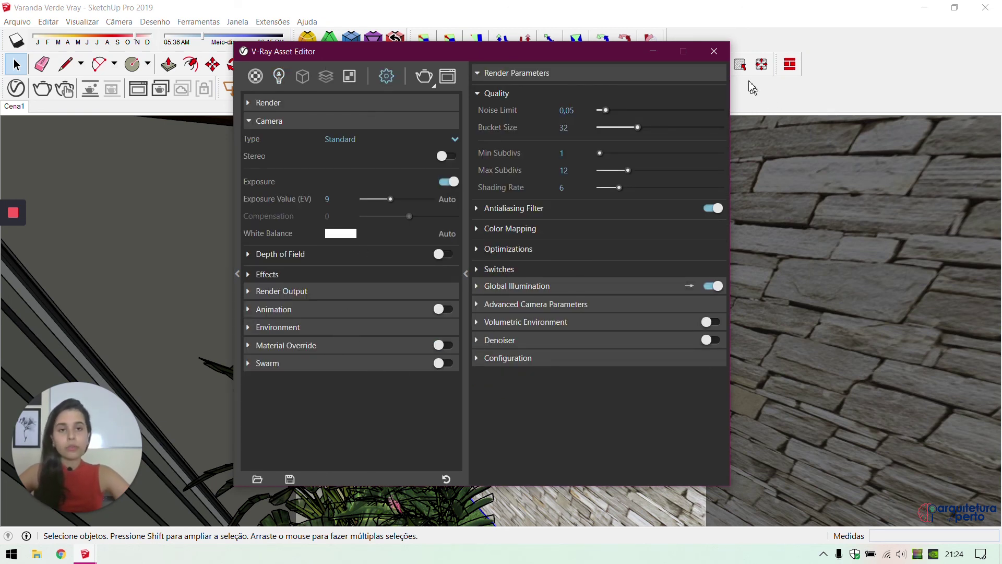
{"action": "left_click", "coordinate": [714, 50]}
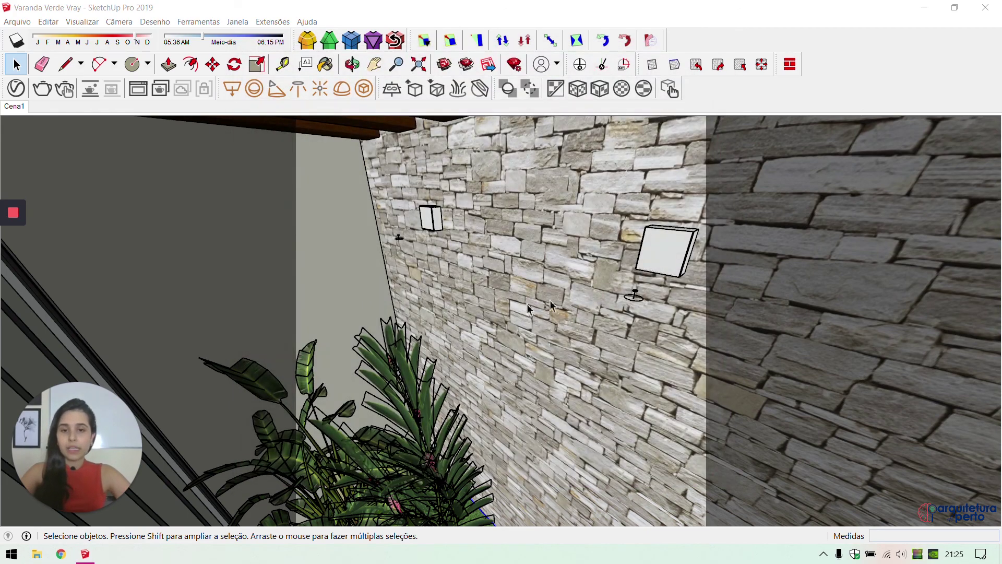
Sample the stone wall's material, open it in the V-Ray Asset Editor and enable its displacement
{"action": "middle_click_drag", "start_coordinate": [552, 305], "coordinate": [451, 302]}
{"action": "key", "text": "b"}
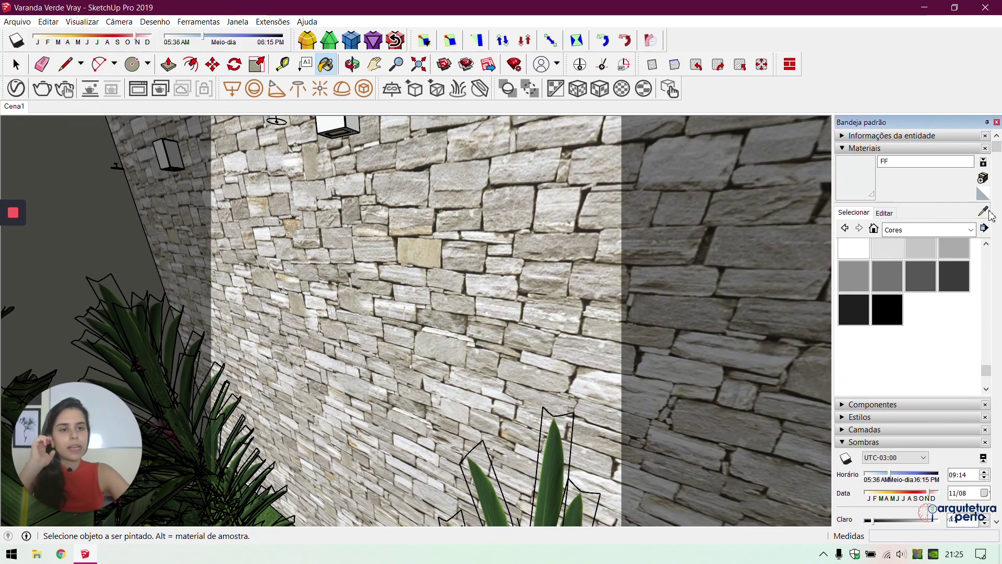
{"action": "left_click", "coordinate": [520, 300], "text": "alt"}
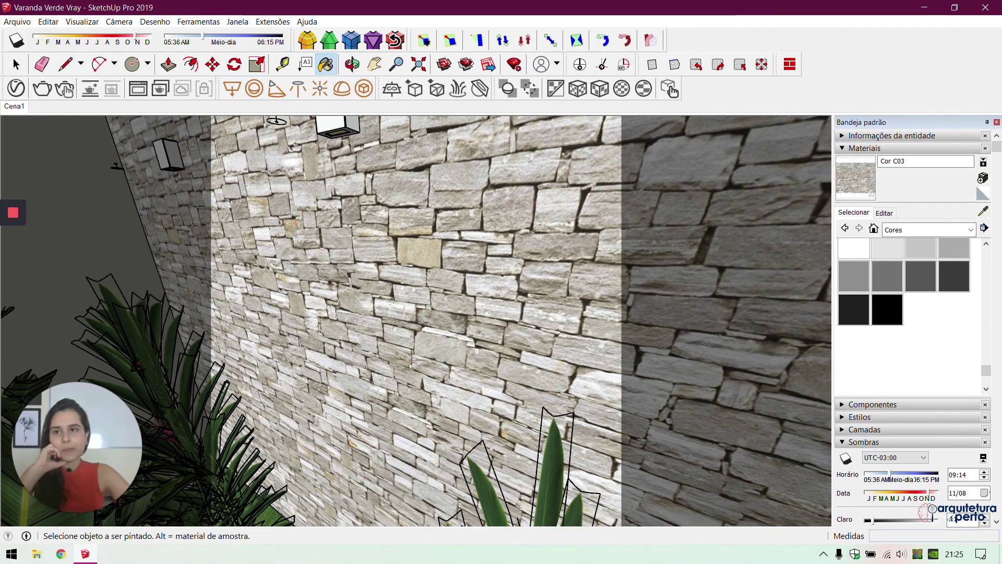
{"action": "left_click", "coordinate": [15, 89]}
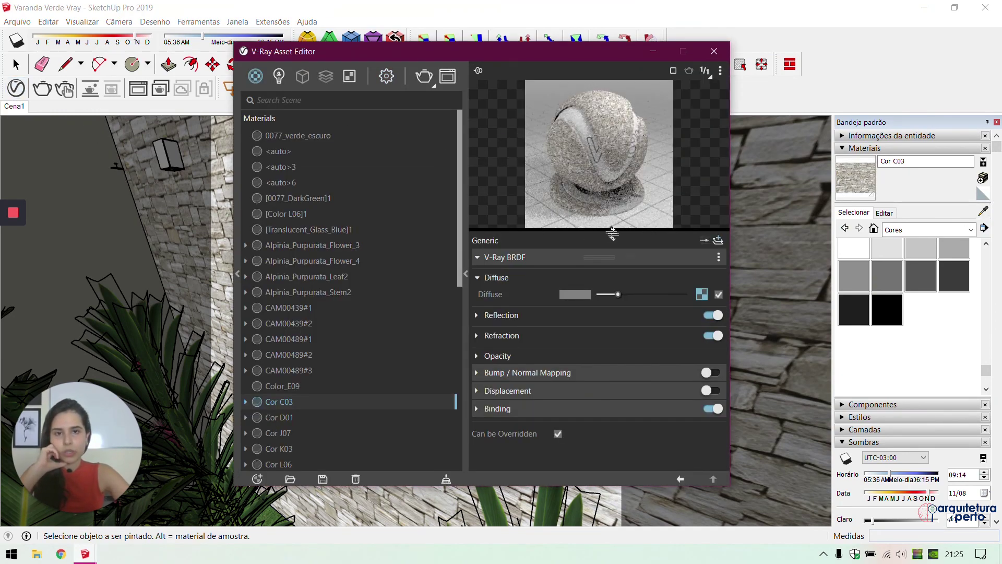
{"action": "left_click", "coordinate": [588, 391]}
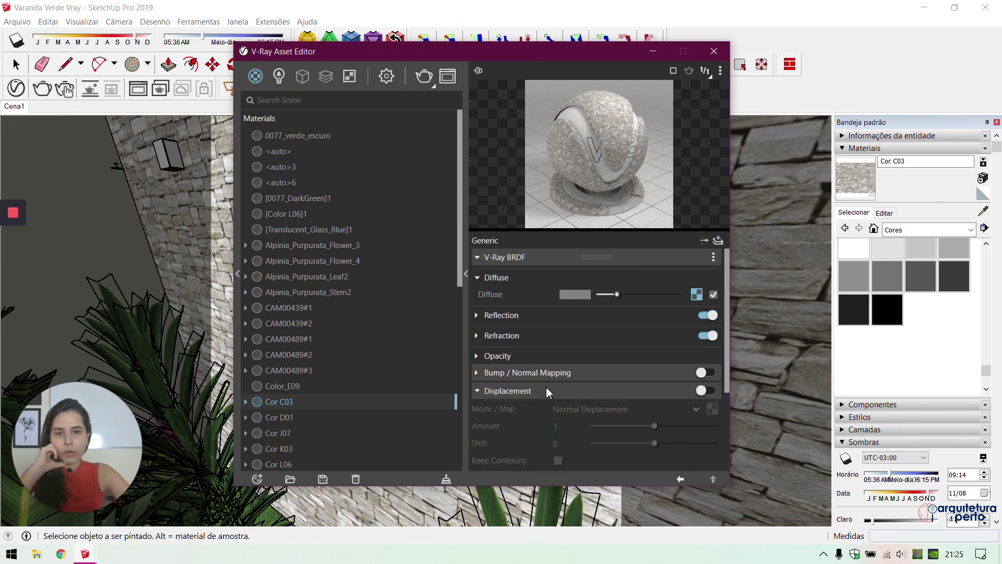
{"action": "left_click", "coordinate": [705, 391]}
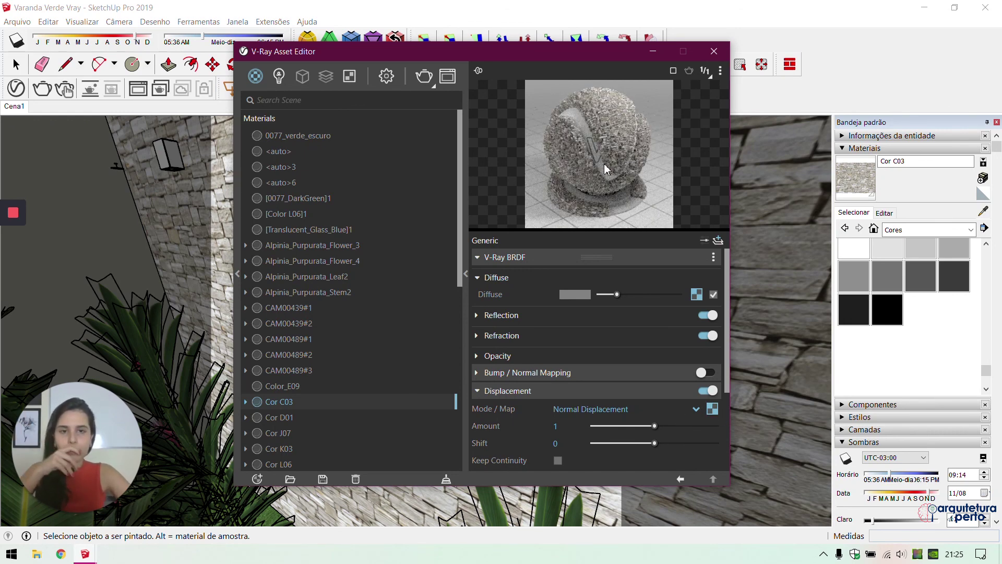
Set the stone displacement's edge length to 0,5 and max subdivs to 400
{"action": "scroll", "coordinate": [562, 426], "scroll_direction": "down", "scroll_amount": 4}
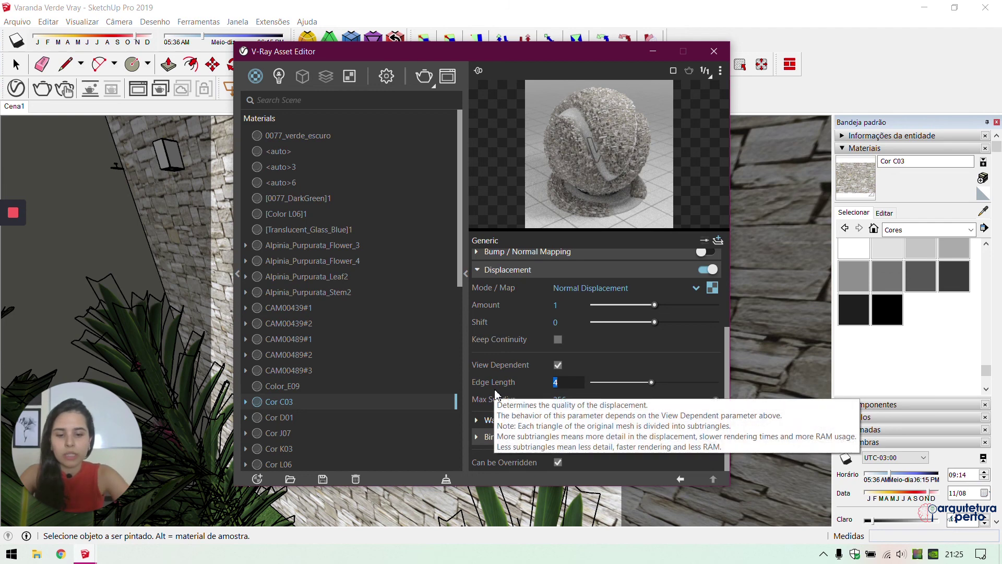
{"action": "type", "text": ",5"}
{"action": "key", "text": "Return"}
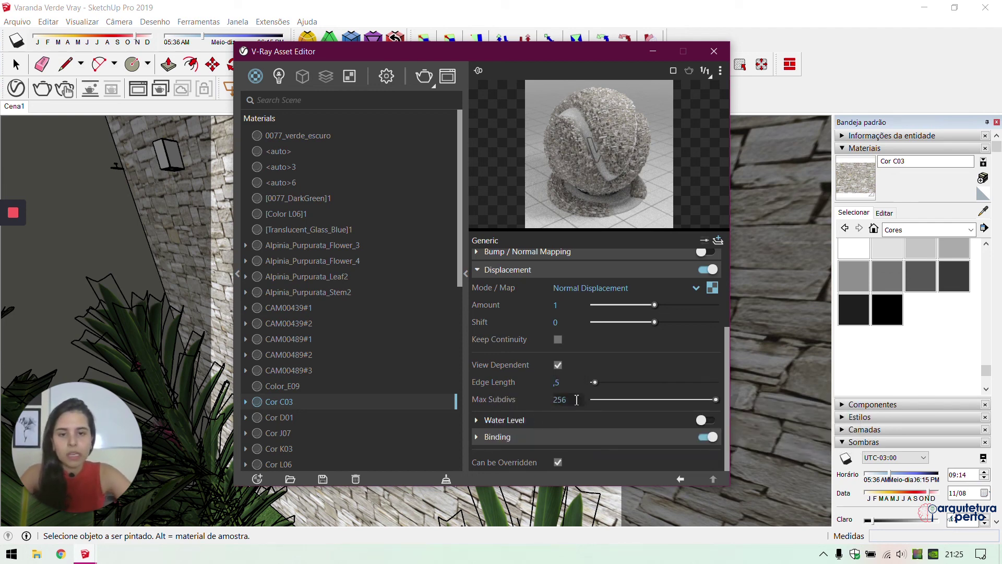
{"action": "type", "text": "400"}
{"action": "key", "text": "Return"}
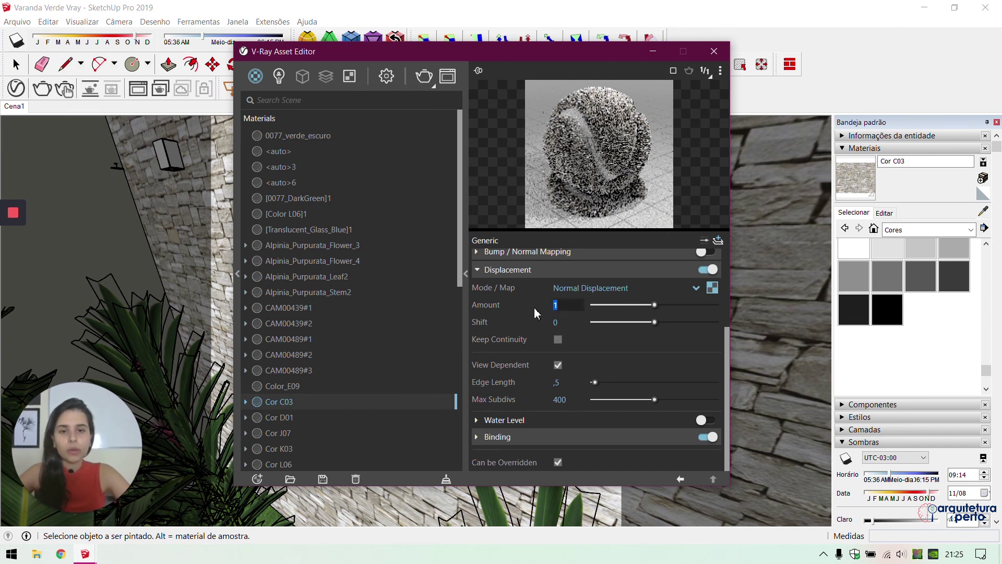
Set the stone displacement's amount to 0,4 and its edge length to 1
{"action": "type", "text": ",4"}
{"action": "key", "text": "Return"}
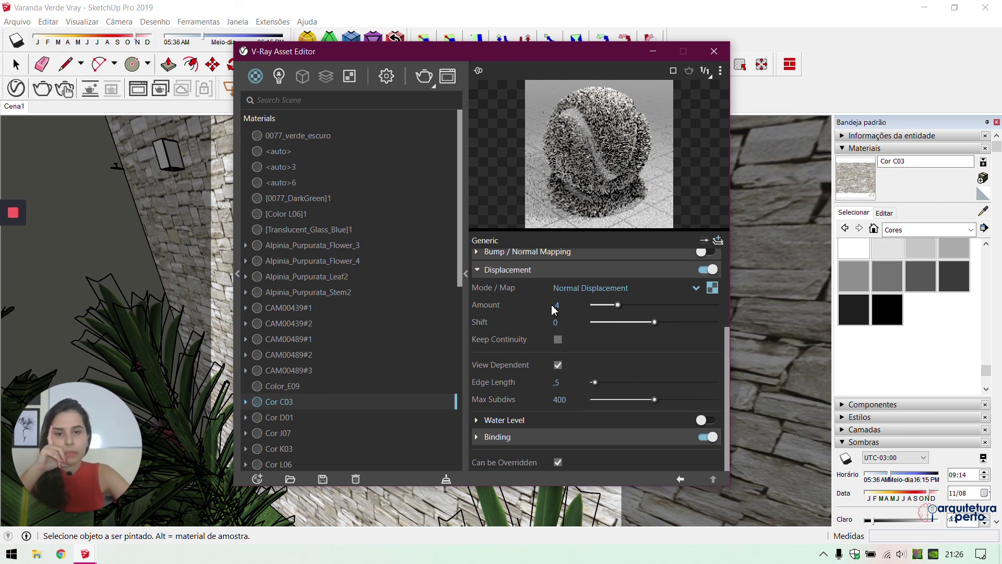
{"action": "double_click", "coordinate": [557, 382]}
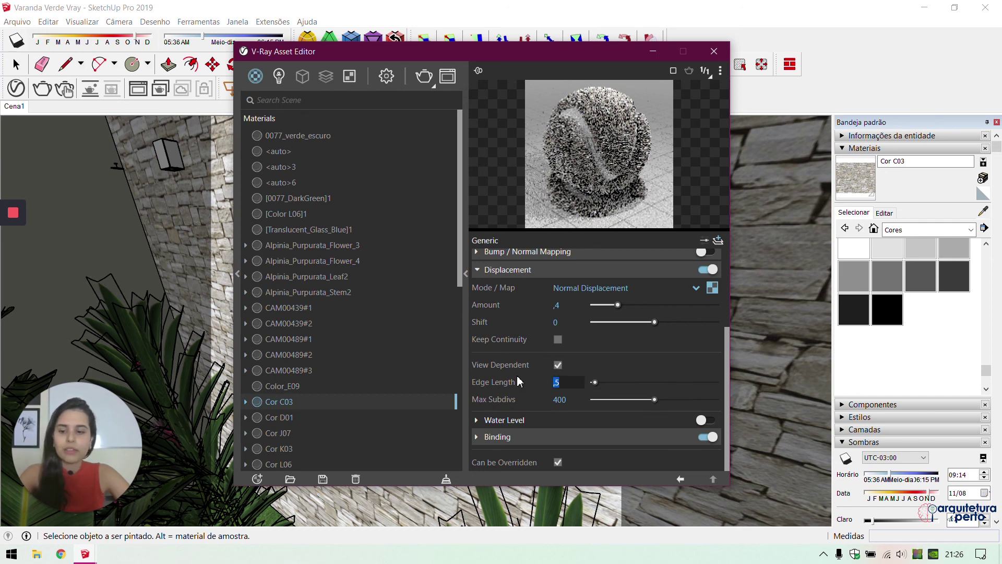
{"action": "type", "text": "1"}
{"action": "key", "text": "Return"}
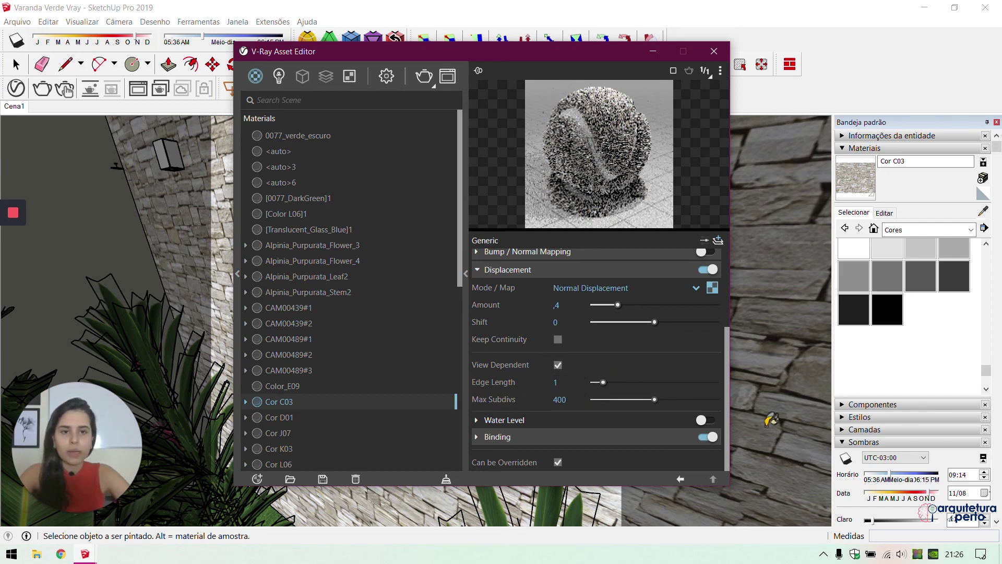
Wrap the displacement texture in a Color Correction with saturation -1 and brightness about -0,21, and return to the material
{"action": "left_click", "coordinate": [715, 291]}
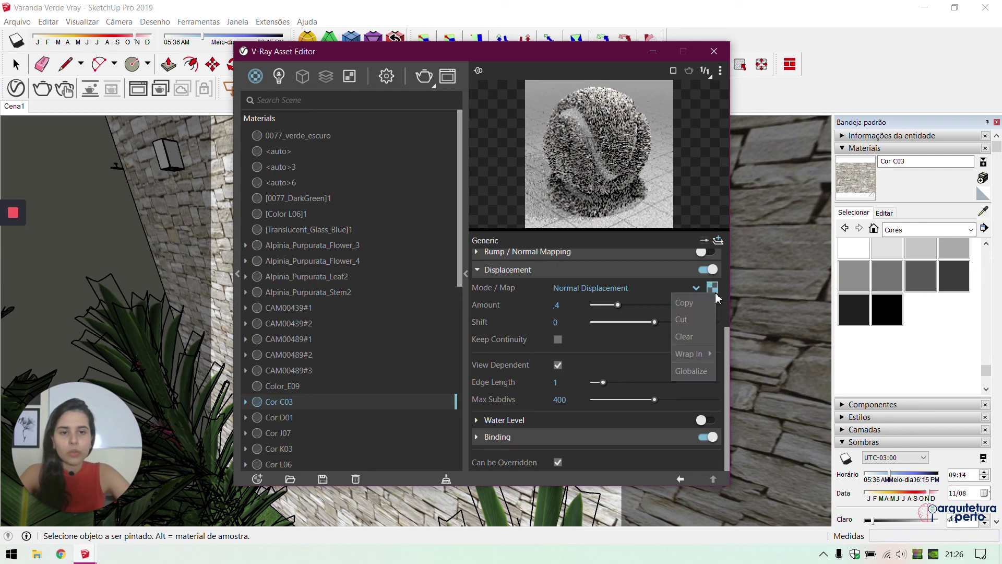
{"action": "mouse_move", "coordinate": [694, 354]}
{"action": "left_click", "coordinate": [633, 174]}
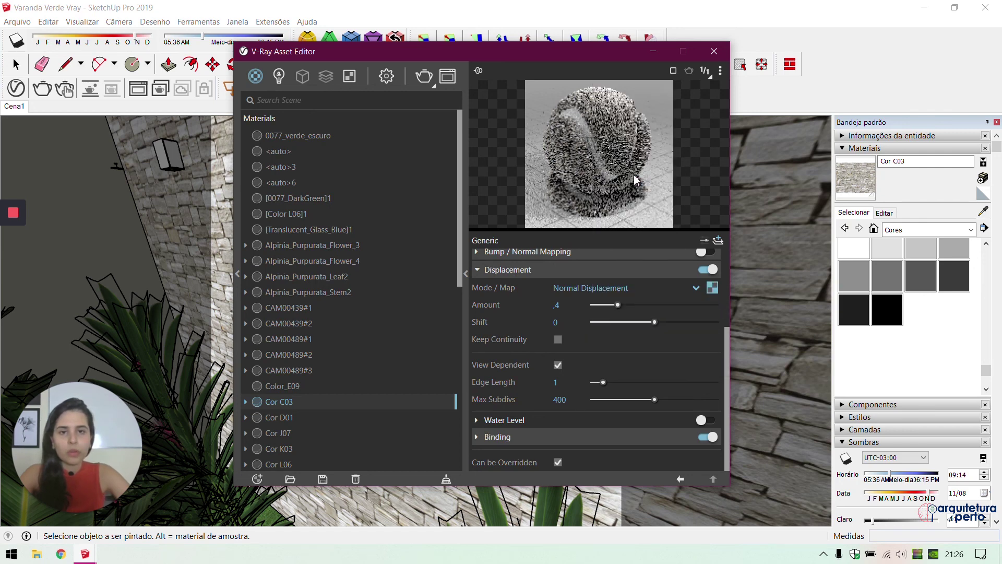
{"action": "left_click_drag", "start_coordinate": [657, 330], "coordinate": [590, 330]}
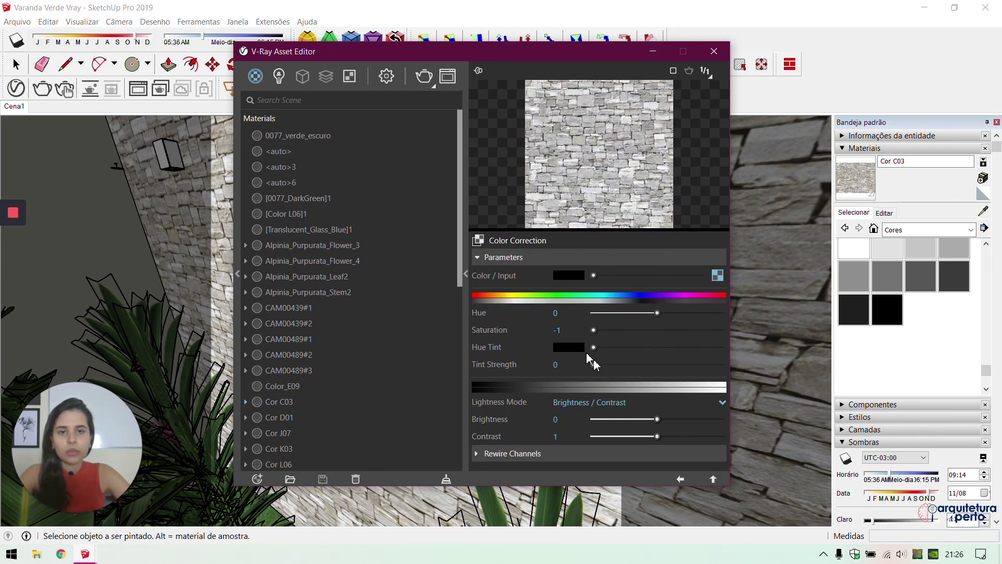
{"action": "left_click_drag", "start_coordinate": [659, 421], "coordinate": [646, 422]}
{"action": "left_click_drag", "start_coordinate": [641, 421], "coordinate": [646, 420]}
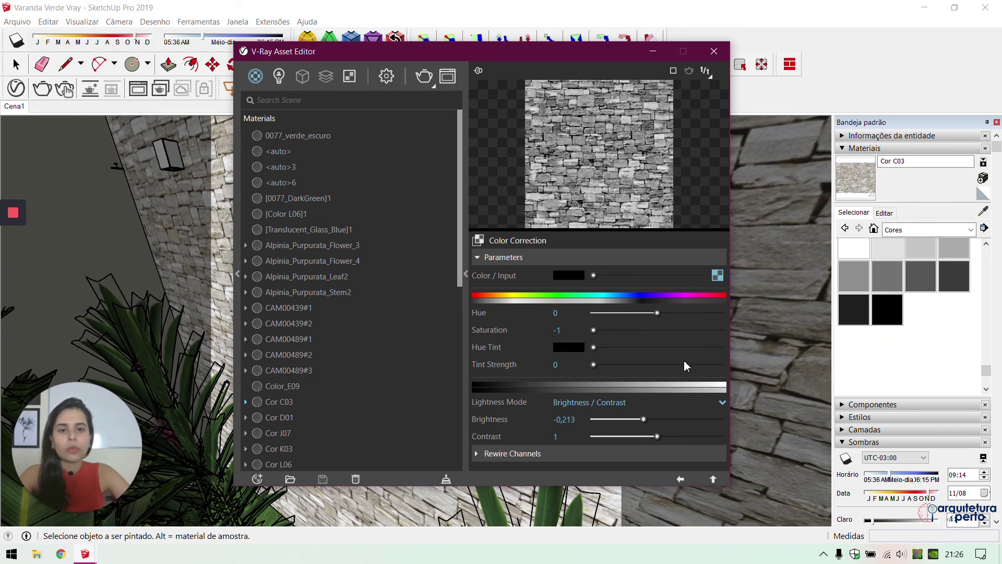
{"action": "left_click", "coordinate": [680, 479]}
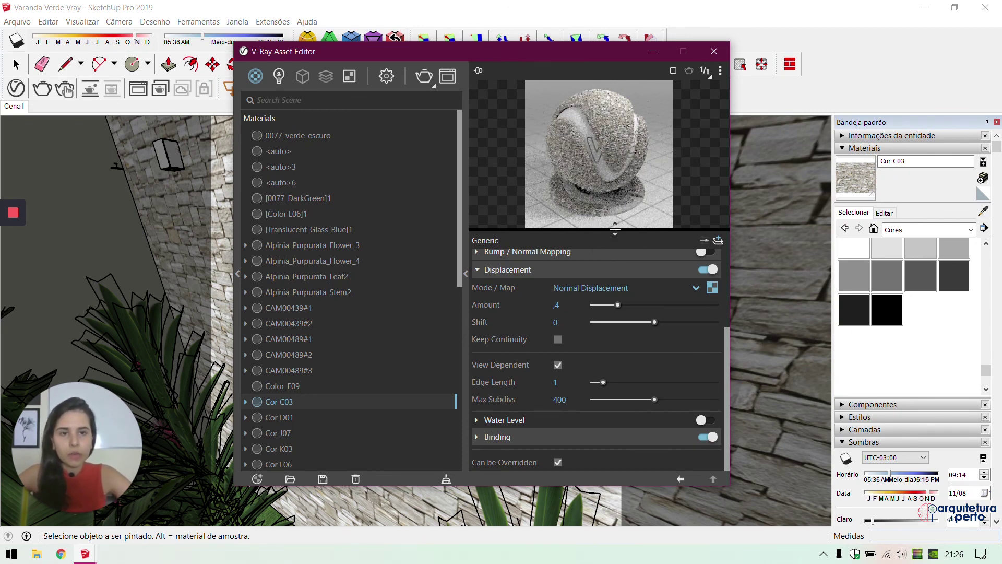
Switch the material preview to a wall scene and give the stone a white reflection color with glossiness 0,7
{"action": "left_click", "coordinate": [721, 71]}
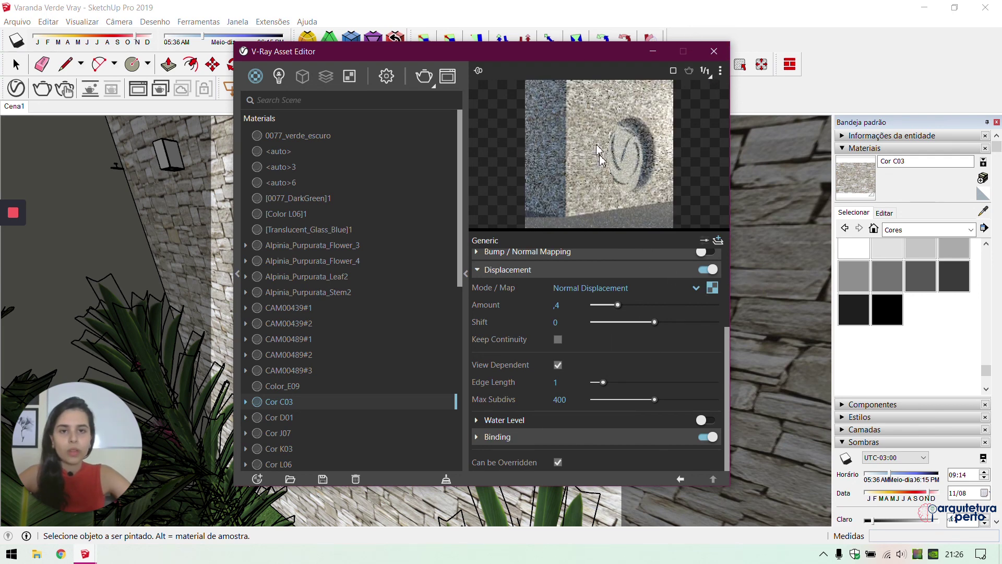
{"action": "left_click", "coordinate": [486, 271]}
{"action": "left_click", "coordinate": [501, 315]}
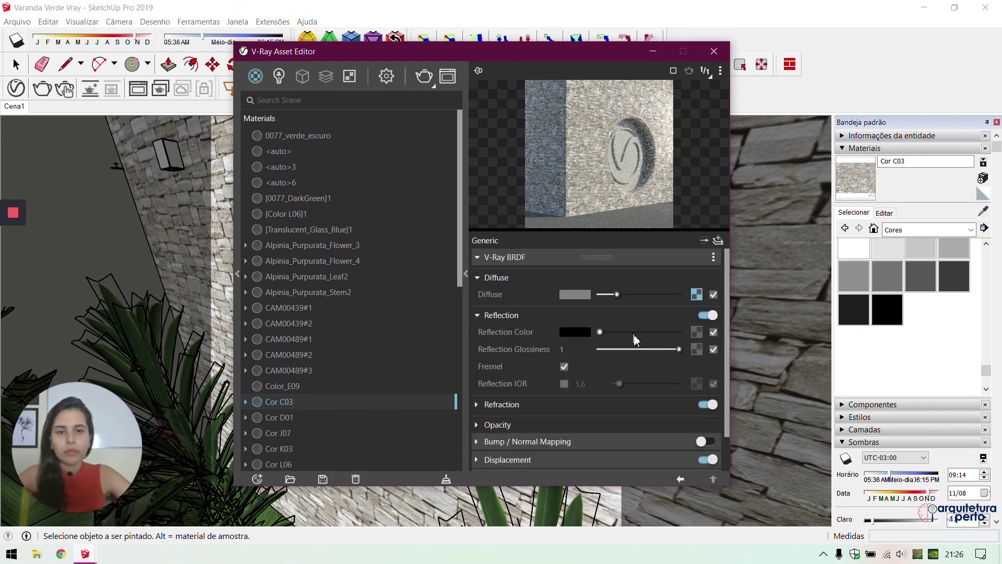
{"action": "left_click_drag", "start_coordinate": [599, 331], "coordinate": [679, 333]}
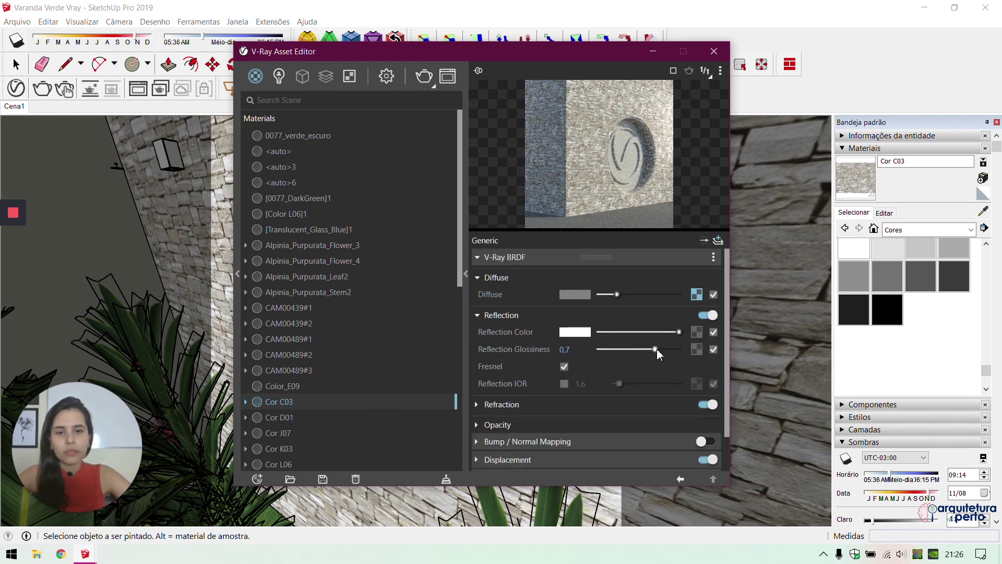
{"action": "left_click", "coordinate": [714, 51]}
Sample the wood material of the ceiling beams and open it in the V-Ray Asset Editor
{"action": "mouse_move", "coordinate": [522, 313]}
{"action": "middle_mouse_down"}
{"action": "mouse_move", "coordinate": [466, 308]}
{"action": "mouse_move", "coordinate": [504, 306]}
{"action": "middle_mouse_up"}
{"action": "key", "text": "space"}
{"action": "left_click", "coordinate": [983, 211]}
{"action": "mouse_move", "coordinate": [400, 289]}
{"action": "middle_mouse_down", "text": "shift"}
{"action": "mouse_move", "coordinate": [543, 322]}
{"action": "mouse_move", "coordinate": [606, 454]}
{"action": "mouse_move", "coordinate": [671, 555]}
{"action": "middle_mouse_up", "text": "shift"}
{"action": "mouse_move", "coordinate": [397, 371]}
{"action": "middle_mouse_down"}
{"action": "mouse_move", "coordinate": [351, 352]}
{"action": "mouse_move", "coordinate": [386, 209]}
{"action": "middle_mouse_up"}
{"action": "left_click", "coordinate": [393, 195]}
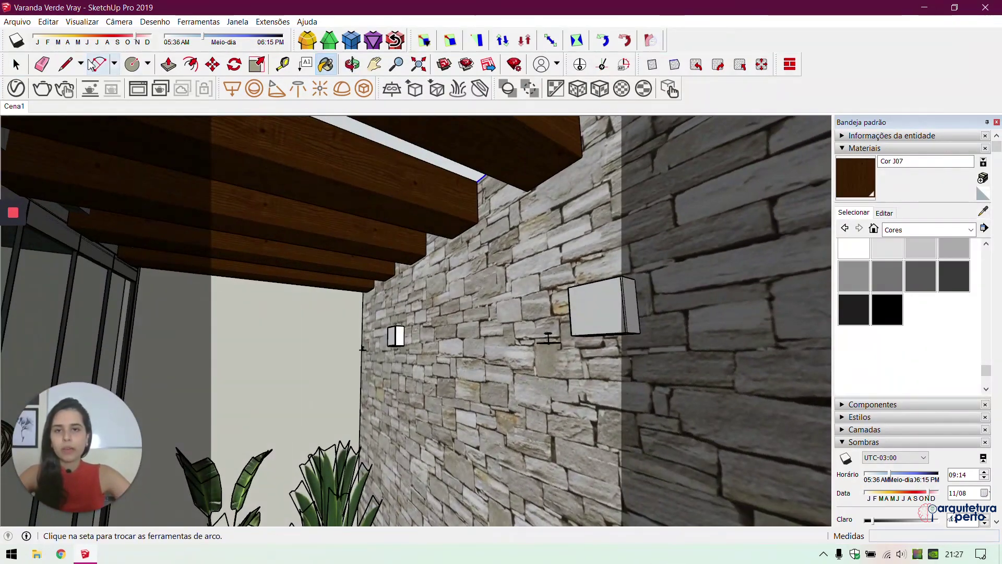
{"action": "left_click", "coordinate": [40, 90]}
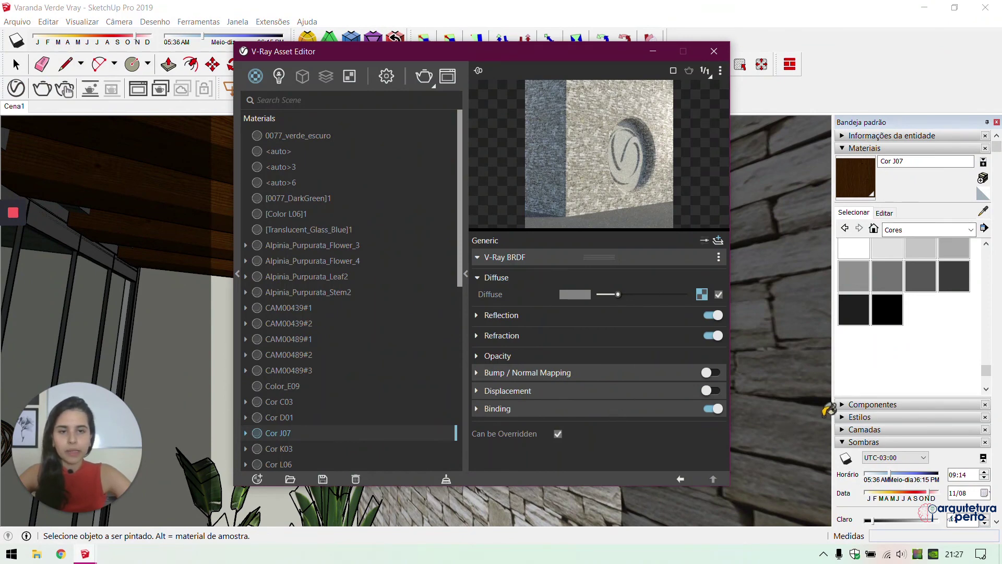
Set the beam wood's reflection color to white and its reflection glossiness to 0,8
{"action": "left_click", "coordinate": [572, 316]}
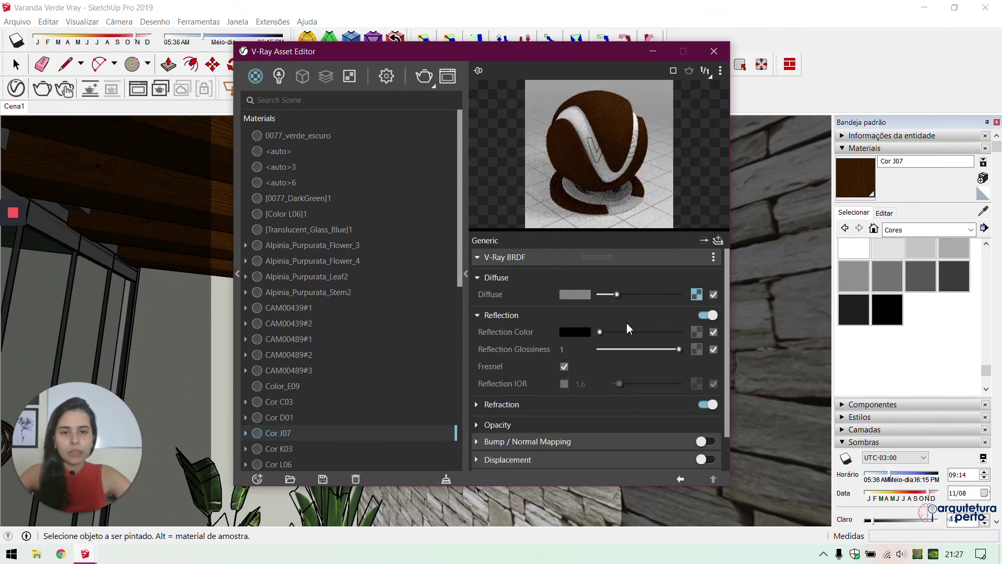
{"action": "mouse_move", "coordinate": [666, 333]}
{"action": "left_mouse_down"}
{"action": "mouse_move", "coordinate": [684, 332]}
{"action": "mouse_move", "coordinate": [663, 349]}
{"action": "left_mouse_up"}
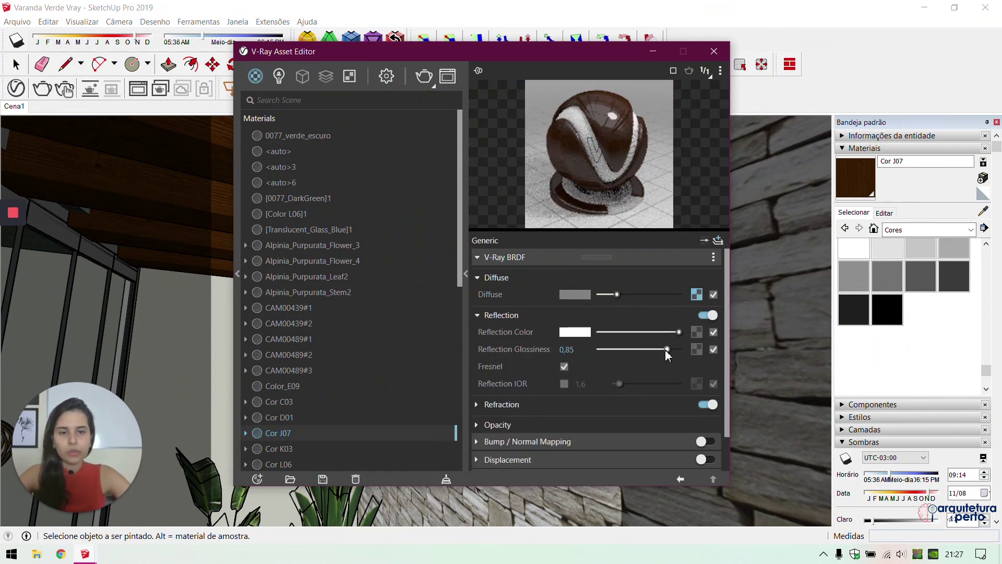
{"action": "left_click", "coordinate": [659, 351]}
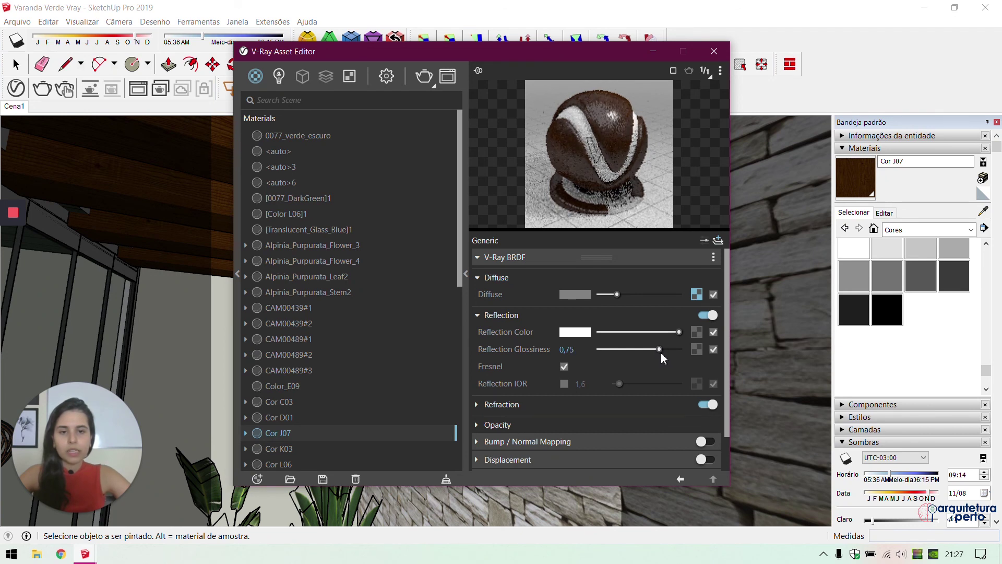
{"action": "left_click_drag", "start_coordinate": [660, 352], "coordinate": [662, 350]}
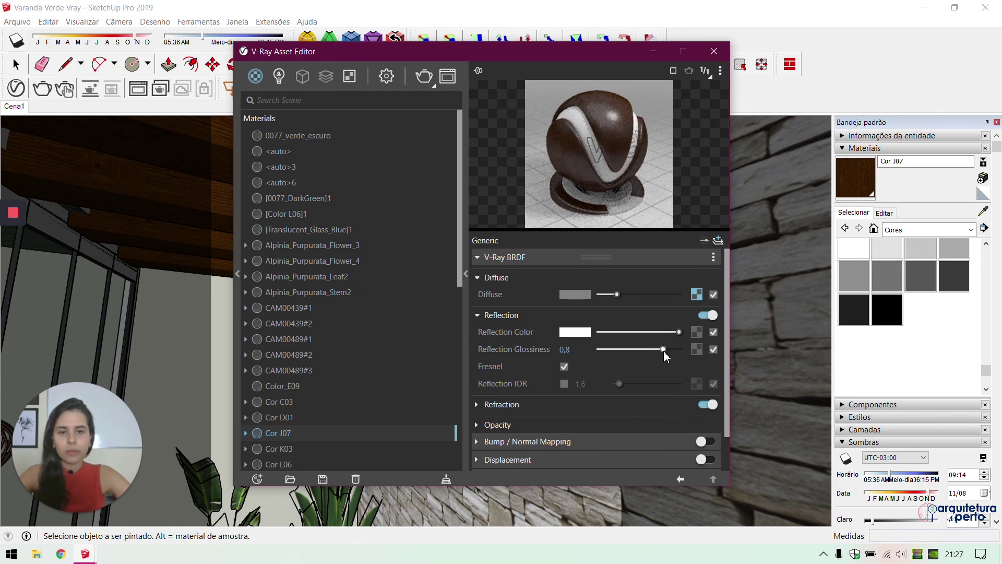
Enable bump mapping on the beam wood and paste a copy of its diffuse texture as the bump map
{"action": "left_click", "coordinate": [600, 441]}
{"action": "scroll", "coordinate": [710, 429], "scroll_direction": "down", "scroll_amount": 2}
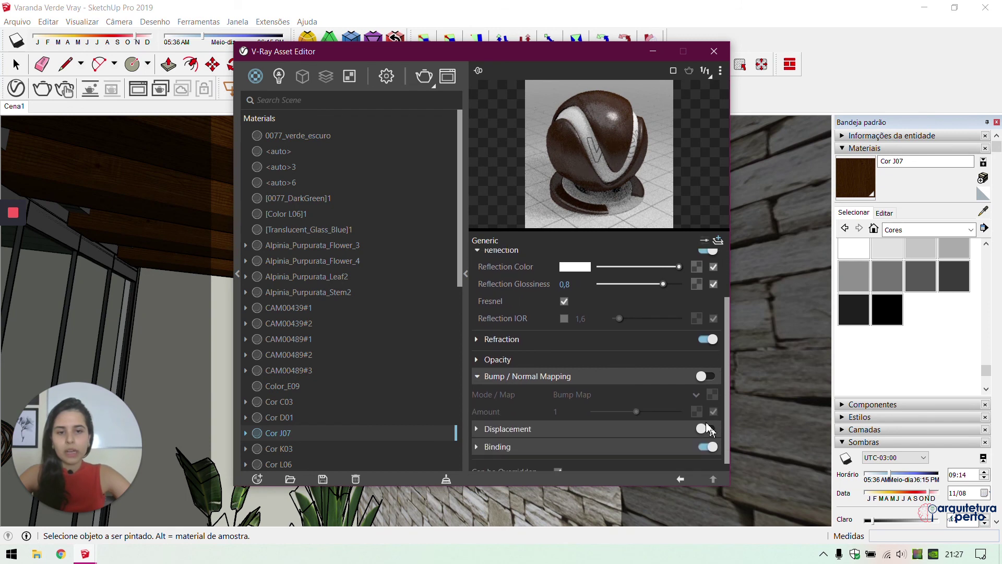
{"action": "left_click", "coordinate": [704, 378]}
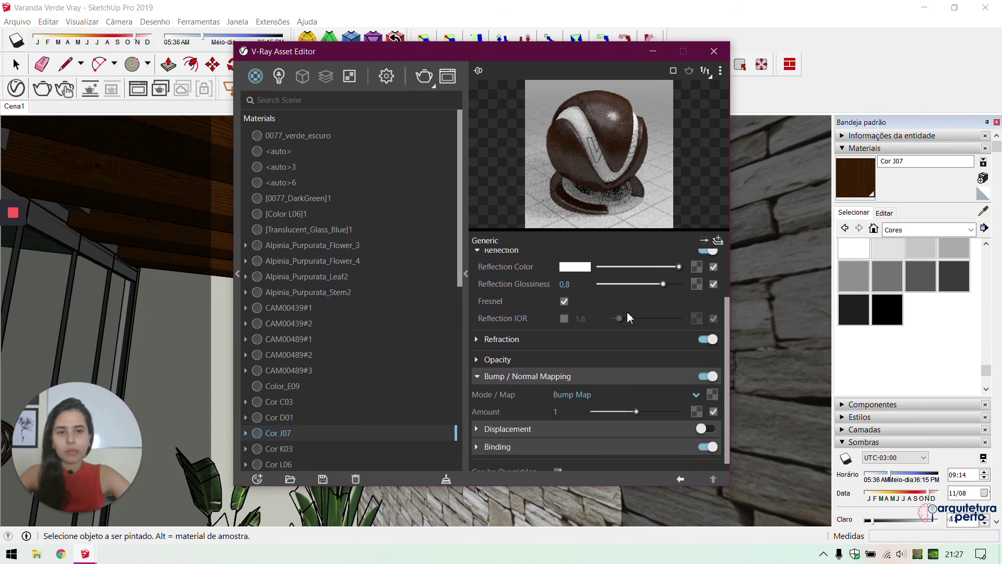
{"action": "scroll", "coordinate": [664, 314], "scroll_direction": "up", "scroll_amount": 2}
{"action": "left_click_drag", "start_coordinate": [702, 299], "coordinate": [665, 416]}
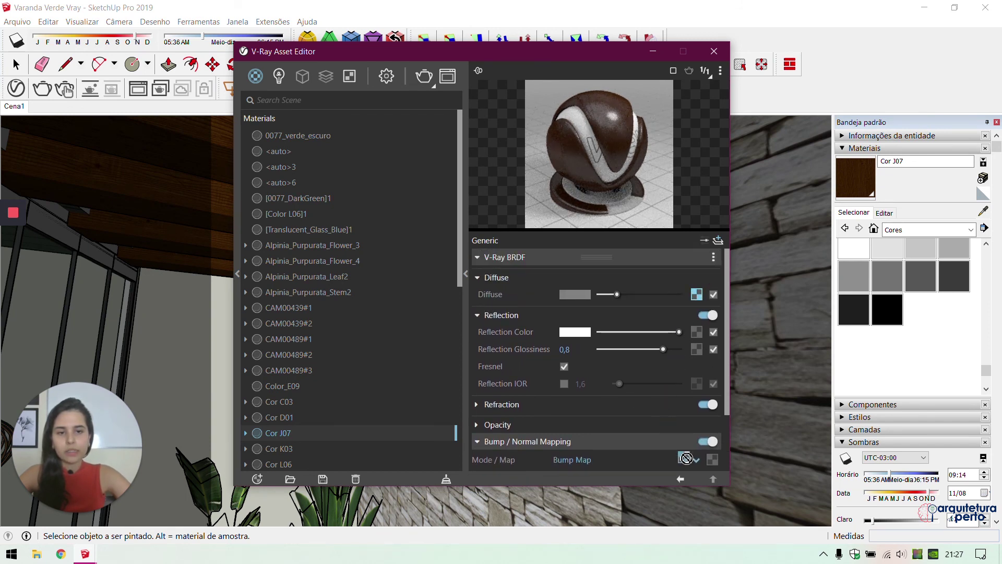
{"action": "left_click_drag", "start_coordinate": [717, 459], "coordinate": [715, 462]}
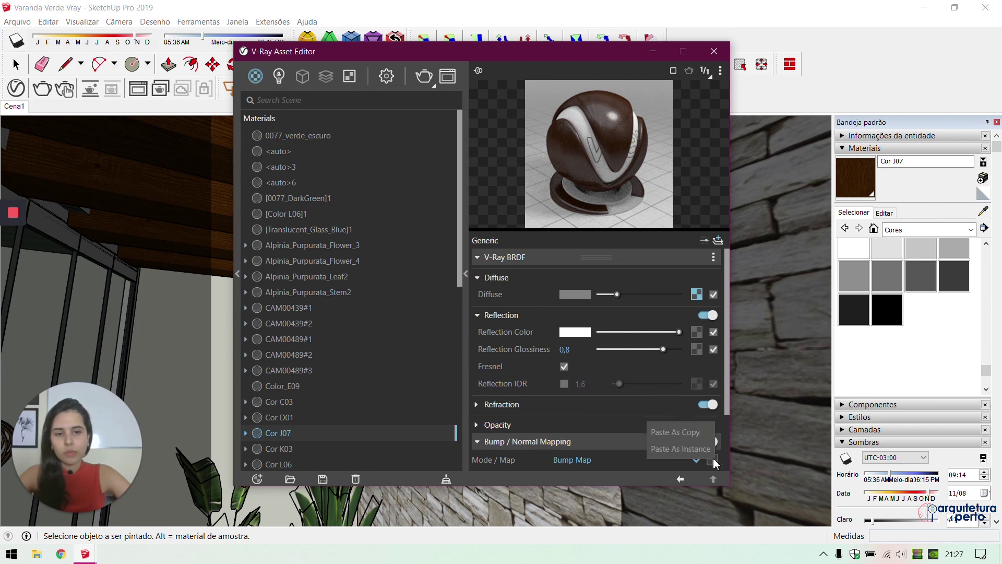
{"action": "left_click", "coordinate": [686, 435]}
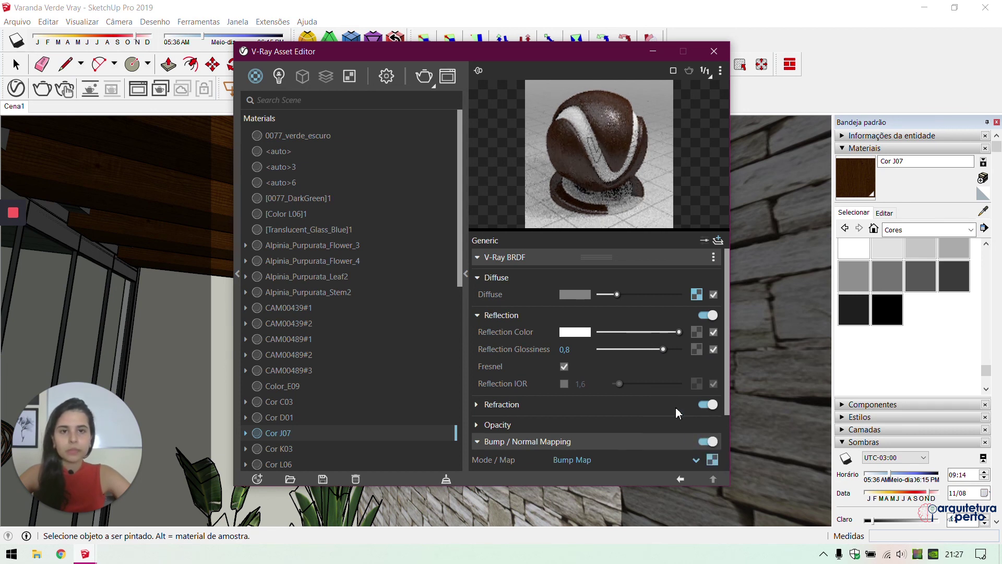
Set the wood's bump amount to 0,4 and reflection glossiness to 0,7, and close the asset editor
{"action": "scroll", "coordinate": [605, 408], "scroll_direction": "down", "scroll_amount": 3}
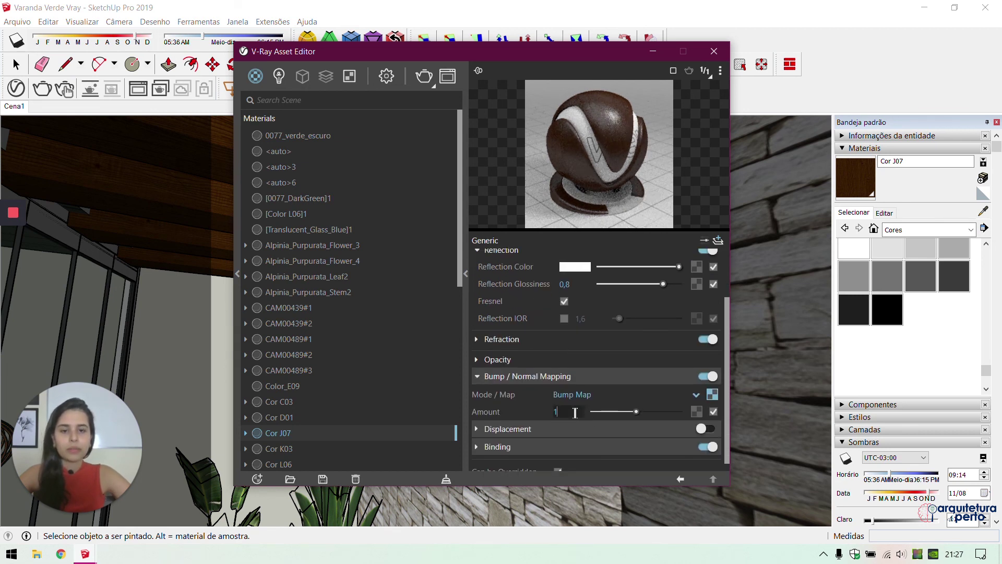
{"action": "type", "text": ",4"}
{"action": "key", "text": "Return"}
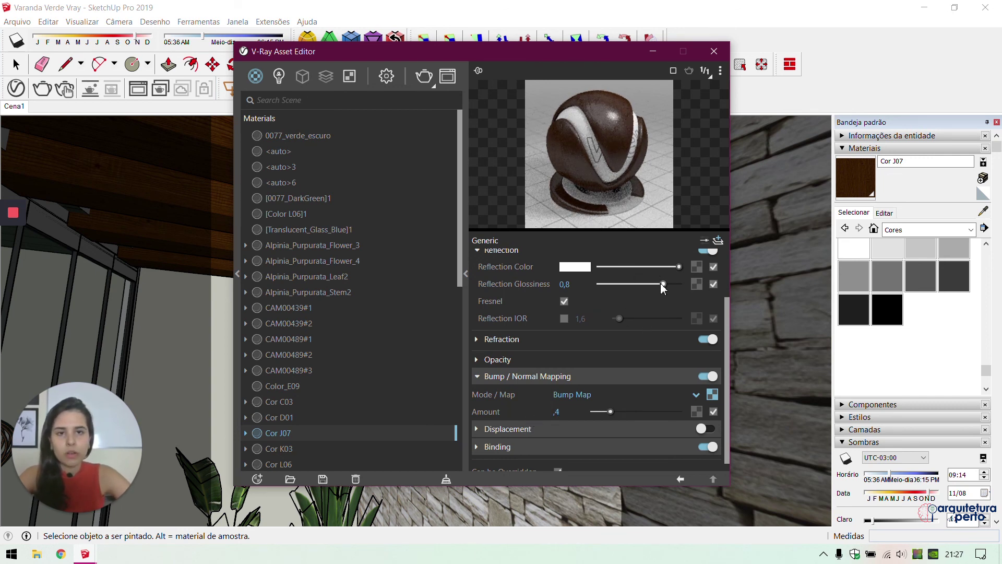
{"action": "left_click_drag", "start_coordinate": [659, 283], "coordinate": [655, 284]}
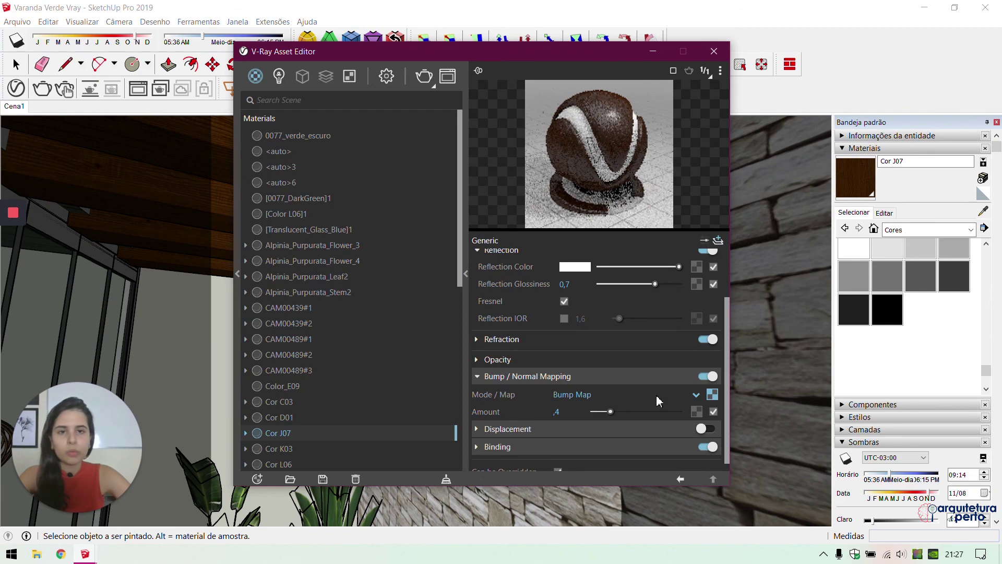
{"action": "left_click", "coordinate": [714, 52]}
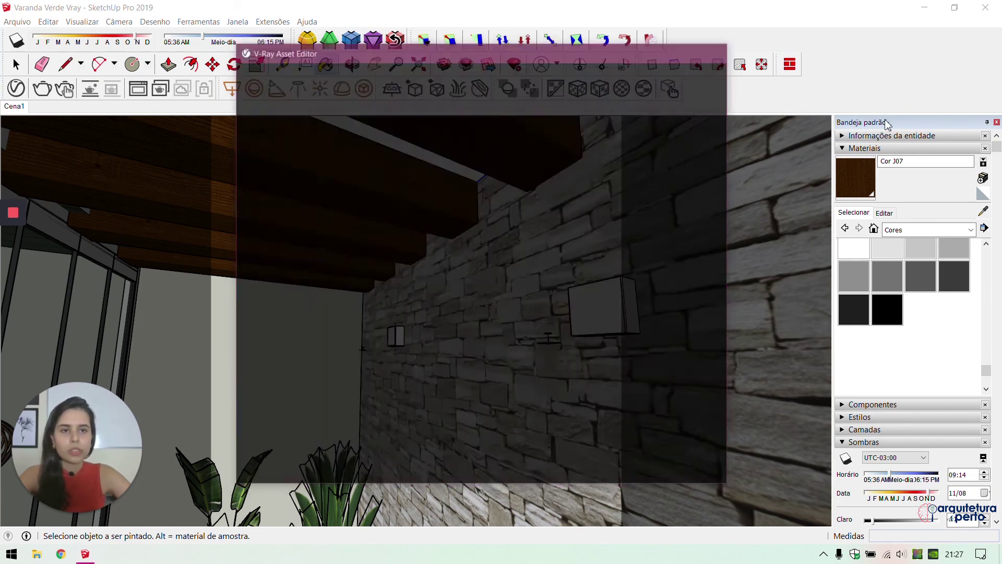
Open the glass door group for editing, enter one panel's nested component and return to the group level
{"action": "middle_click_drag", "start_coordinate": [359, 332], "coordinate": [455, 292]}
{"action": "double_click", "coordinate": [454, 286]}
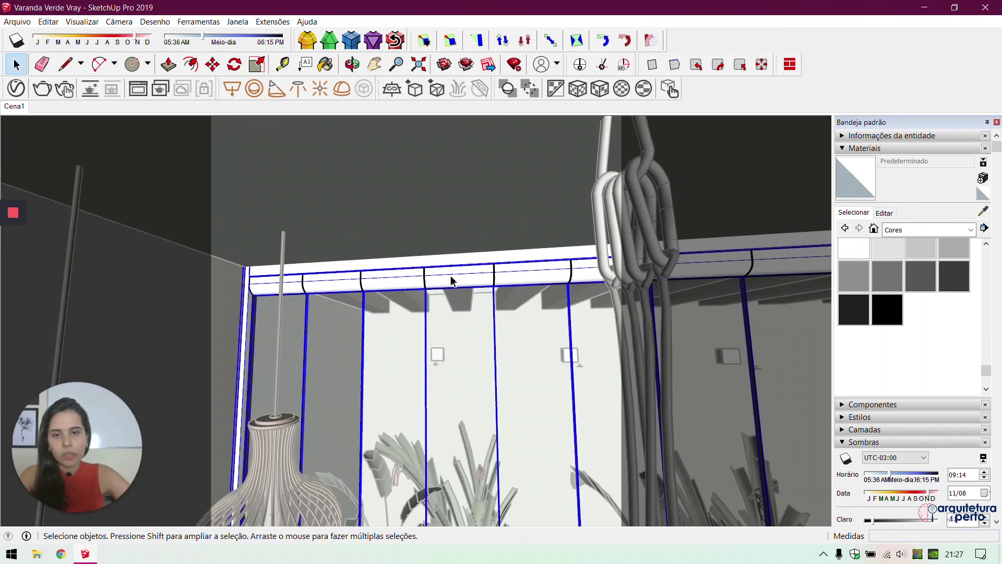
{"action": "left_click", "coordinate": [452, 280]}
{"action": "left_click", "coordinate": [452, 280]}
{"action": "double_click", "coordinate": [452, 280]}
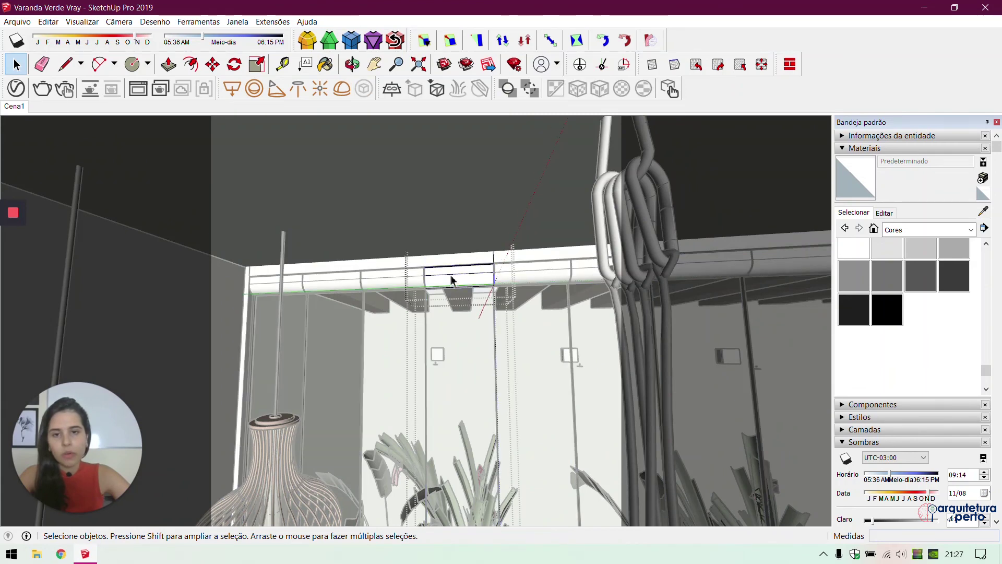
{"action": "left_click", "coordinate": [365, 273]}
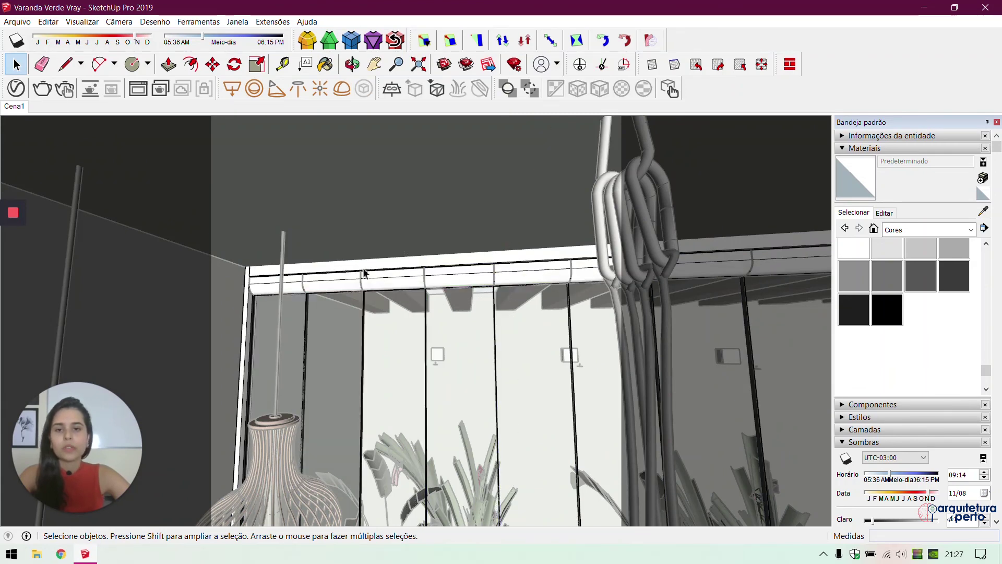
{"action": "left_click", "coordinate": [211, 247]}
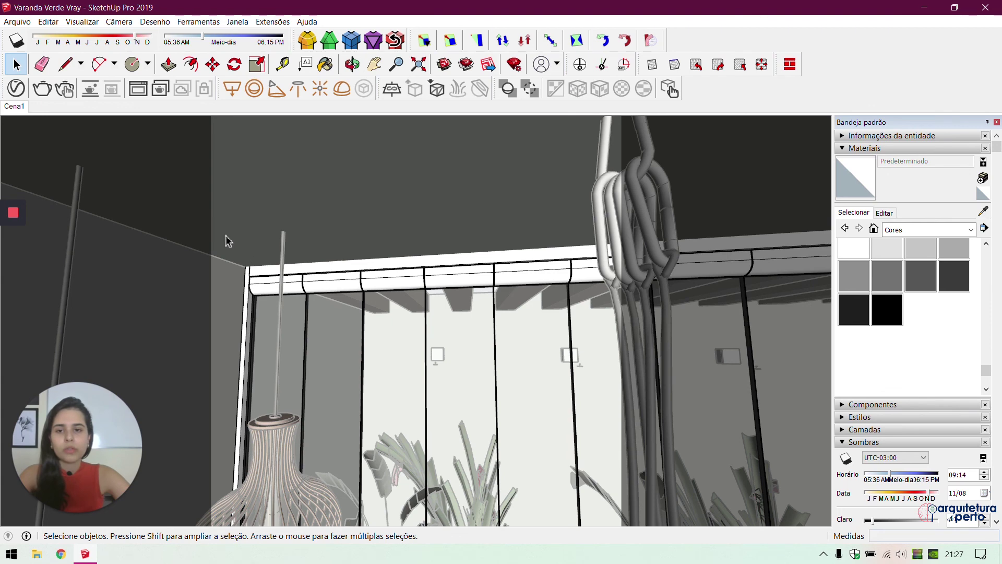
Select the upper rail pieces of all the glass door panels and paint them with the dark gray Cor M07
{"action": "middle_click_drag", "start_coordinate": [228, 241], "coordinate": [552, 273]}
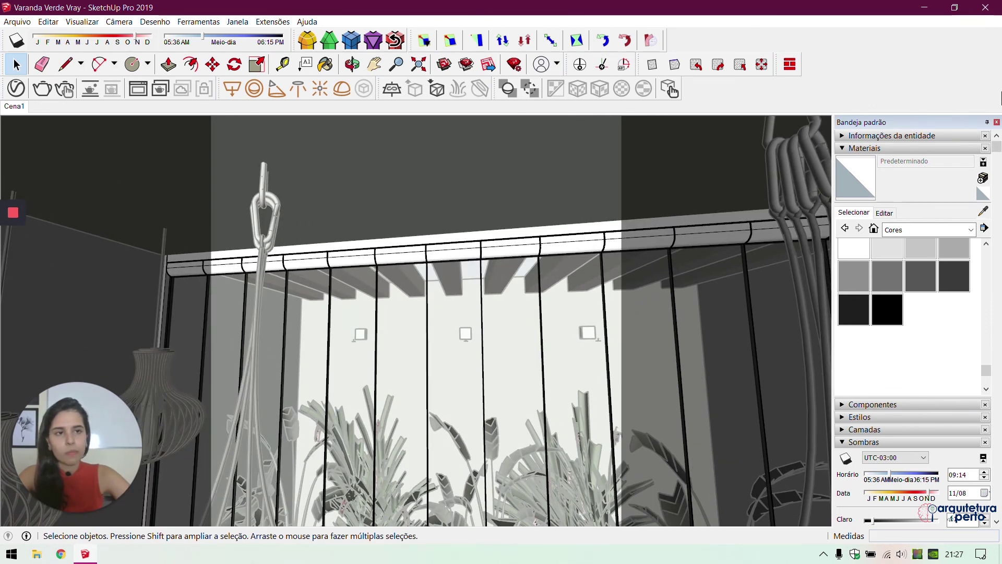
{"action": "middle_click_drag", "start_coordinate": [569, 353], "coordinate": [481, 354]}
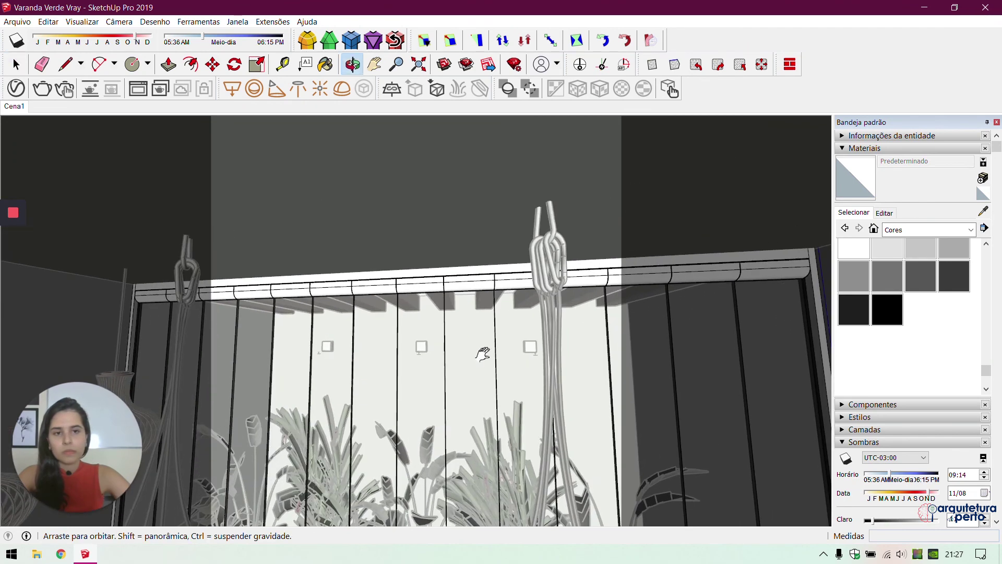
{"action": "left_click", "coordinate": [275, 292]}
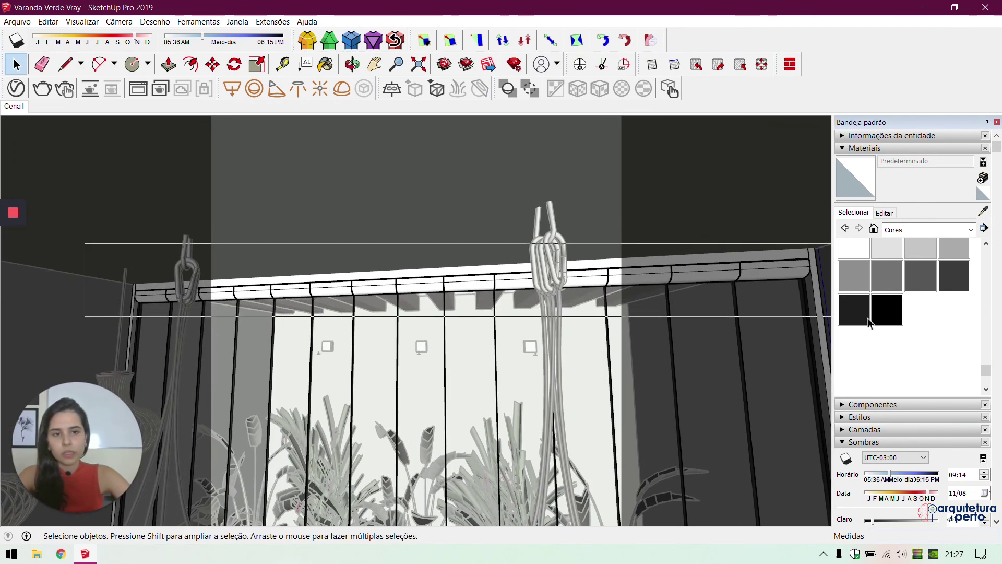
{"action": "scroll", "coordinate": [913, 287], "scroll_direction": "up", "scroll_amount": 3}
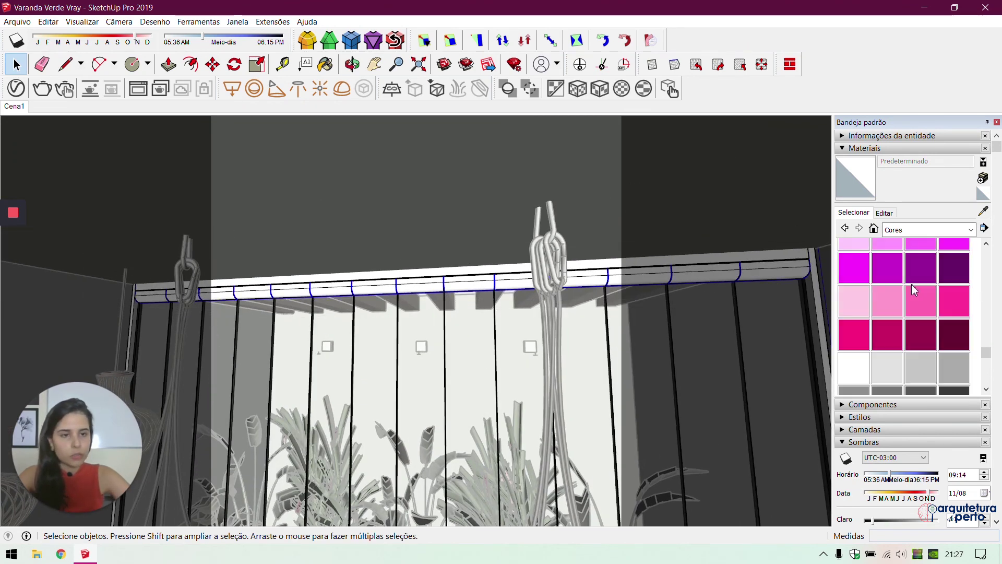
{"action": "scroll", "coordinate": [911, 354], "scroll_direction": "down", "scroll_amount": 2}
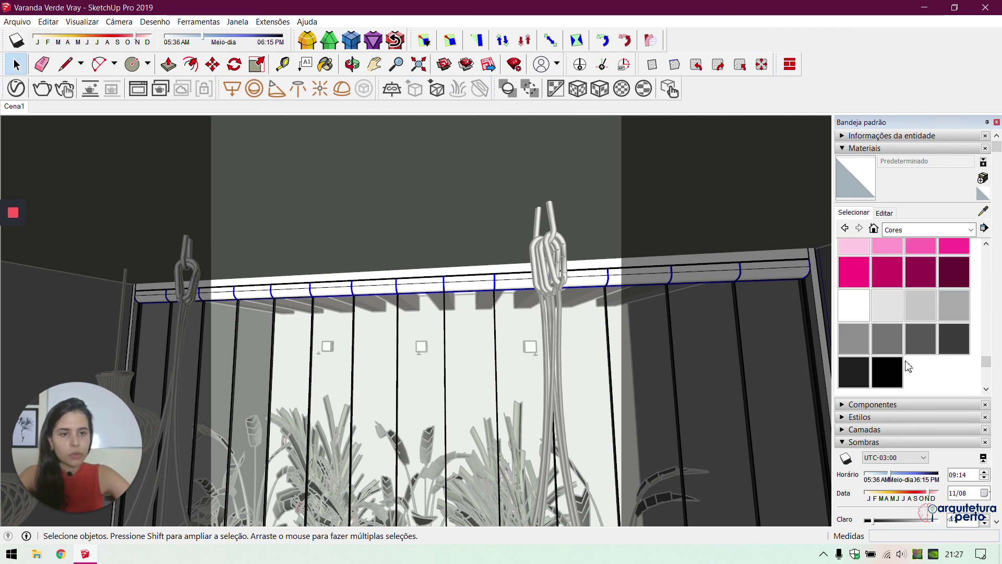
{"action": "left_click", "coordinate": [953, 340]}
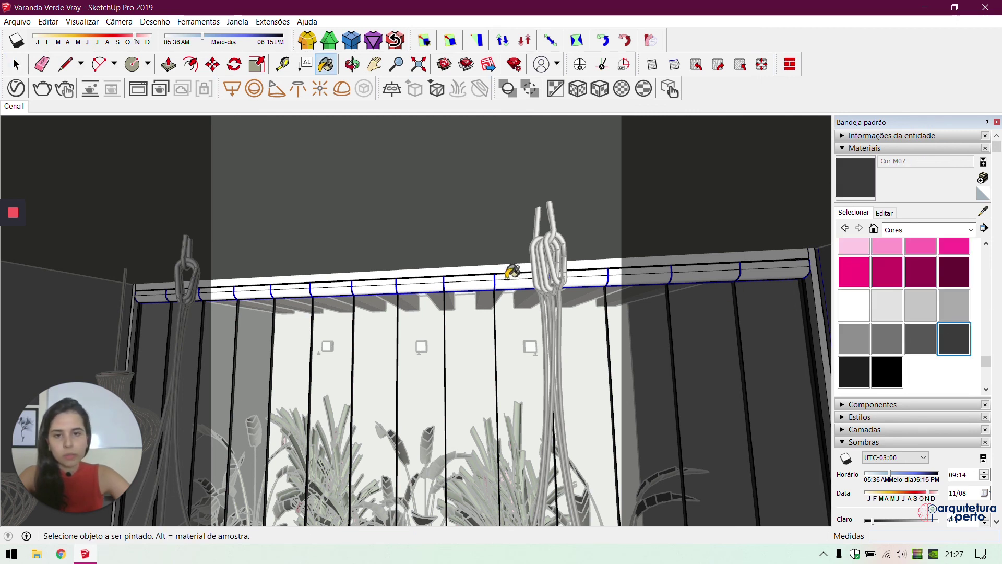
{"action": "left_click", "coordinate": [488, 278]}
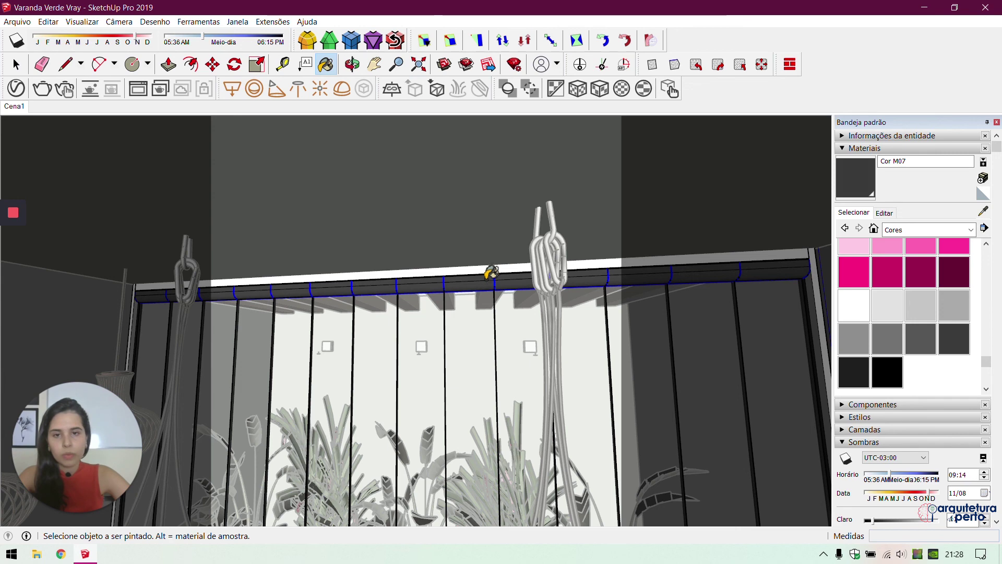
{"action": "key", "text": "space"}
Open the upper track of the glass door frame and paint it with Cor M07
{"action": "left_click", "coordinate": [477, 271]}
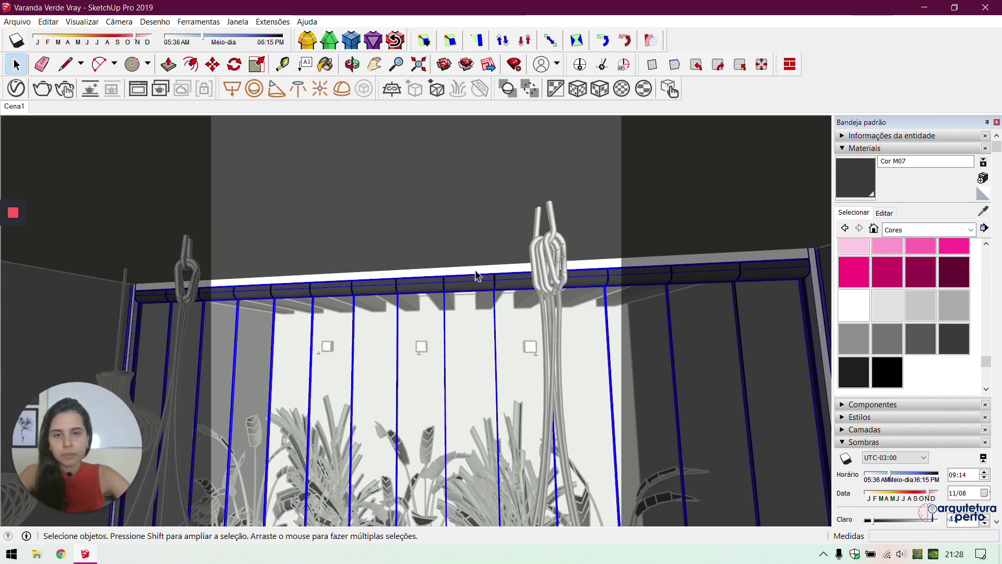
{"action": "double_click", "coordinate": [476, 273]}
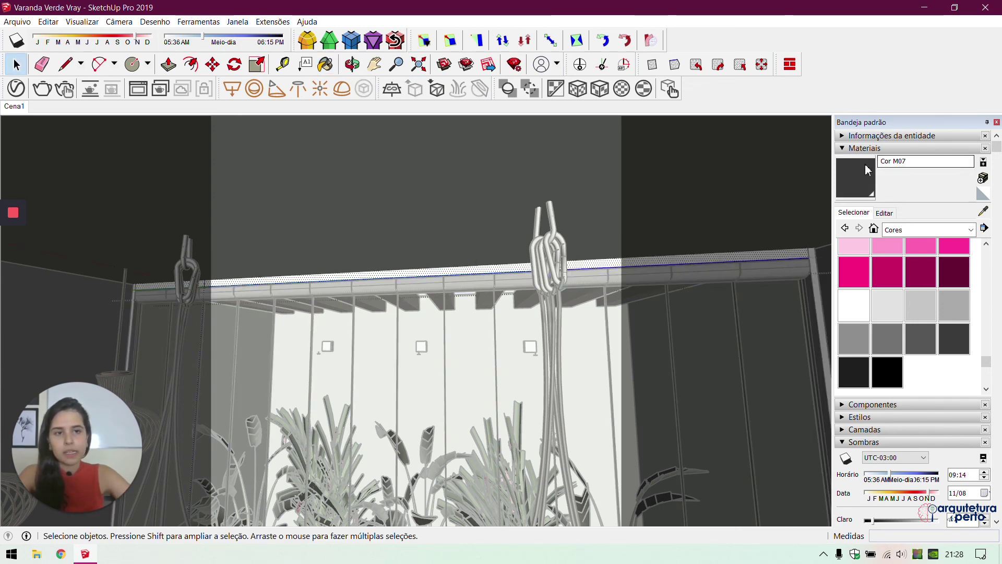
{"action": "left_click", "coordinate": [856, 177]}
{"action": "left_click", "coordinate": [522, 266]}
{"action": "key", "text": "space"}
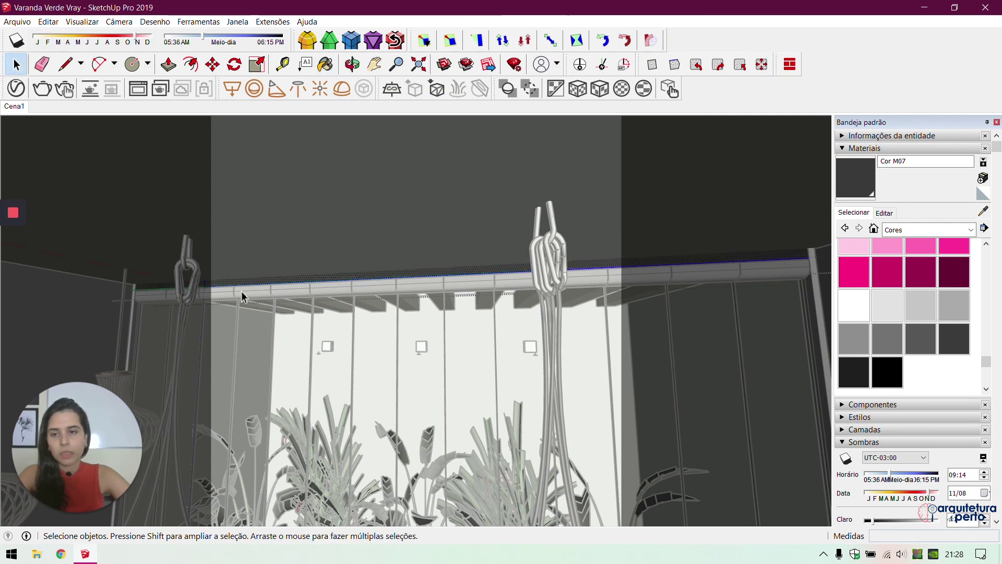
Open the left vertical jamb of the glass door frame and paint all its faces with Cor M07
{"action": "left_click", "coordinate": [242, 294]}
{"action": "scroll", "coordinate": [135, 309], "scroll_direction": "up", "scroll_amount": 2}
{"action": "scroll", "coordinate": [135, 309], "scroll_direction": "up", "scroll_amount": 3}
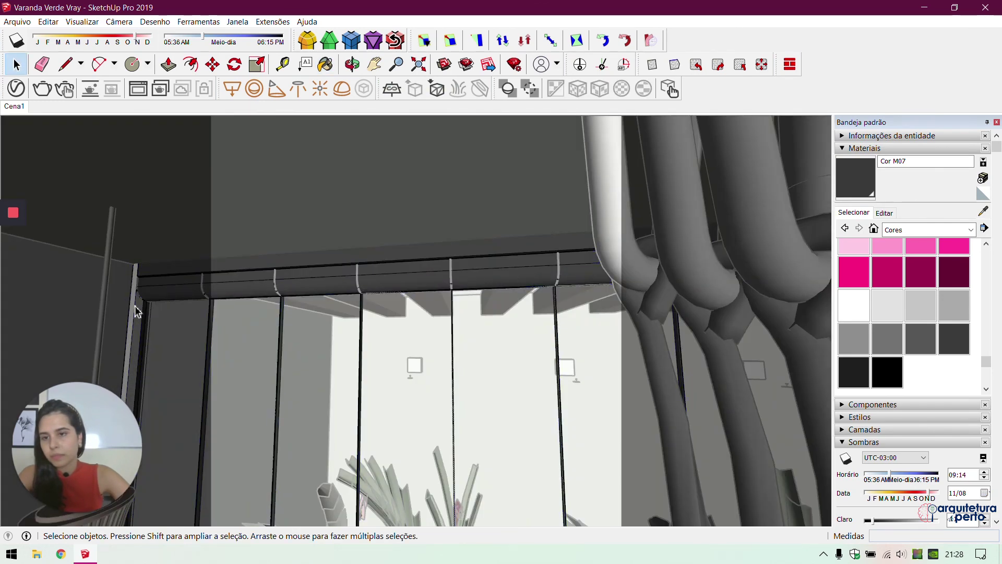
{"action": "double_click", "coordinate": [135, 309]}
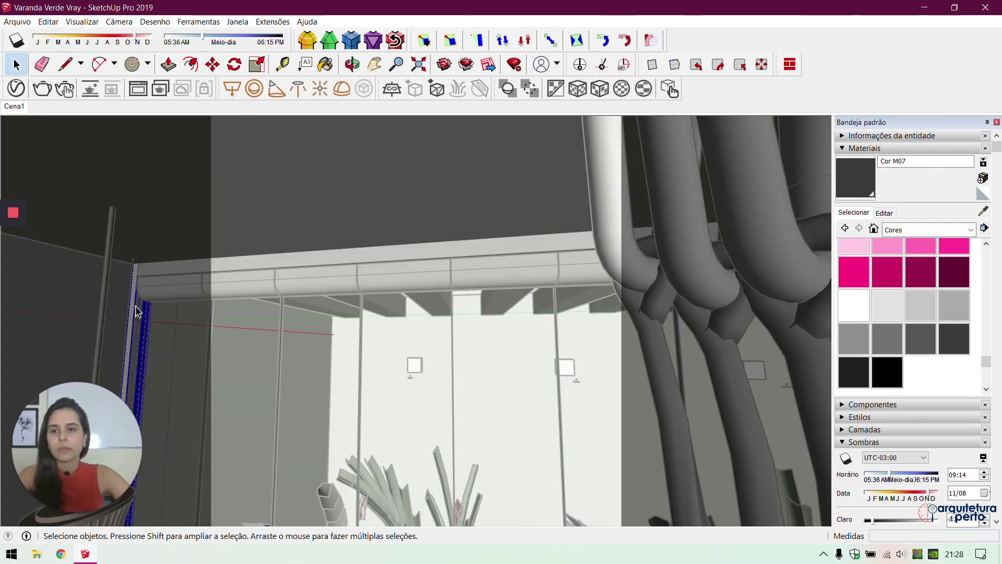
{"action": "key", "text": "b"}
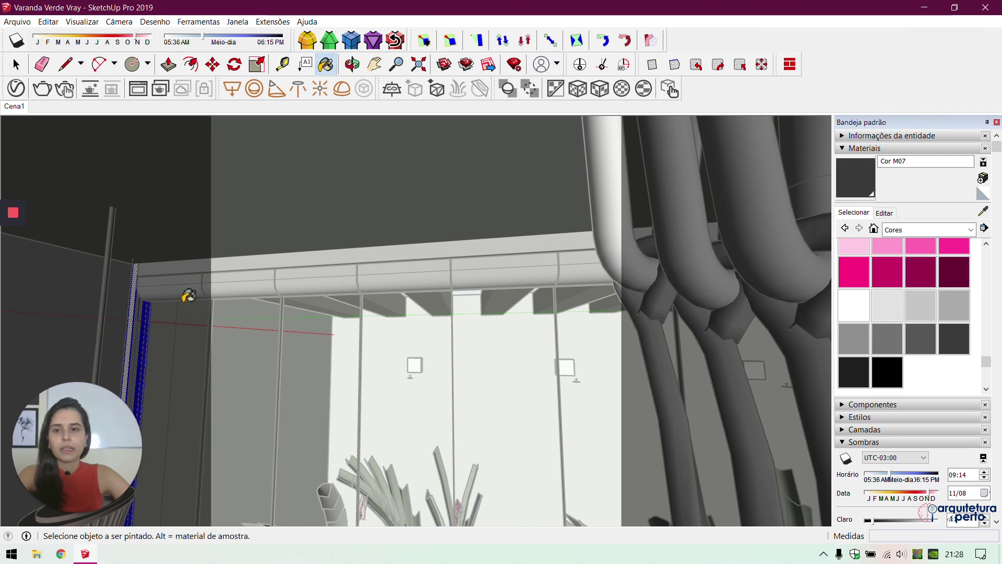
{"action": "left_click", "coordinate": [136, 314]}
{"action": "key", "text": "space"}
Open the opposite vertical jamb at the right end of the glass door and paint it with Cor M07
{"action": "left_click", "coordinate": [557, 317]}
{"action": "middle_click_drag", "start_coordinate": [425, 317], "coordinate": [231, 269]}
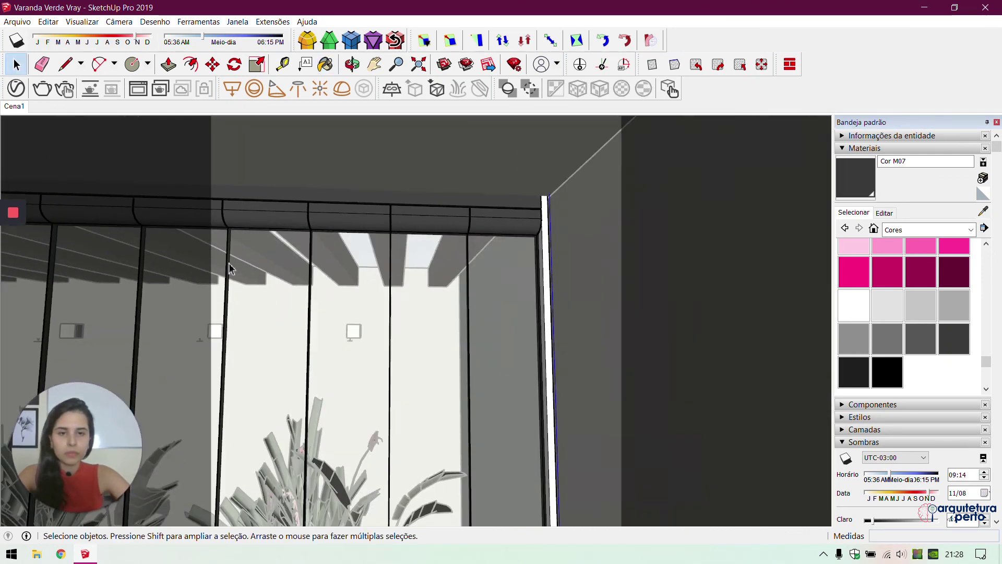
{"action": "left_click", "coordinate": [550, 274]}
{"action": "double_click", "coordinate": [550, 273]}
{"action": "left_click", "coordinate": [548, 273]}
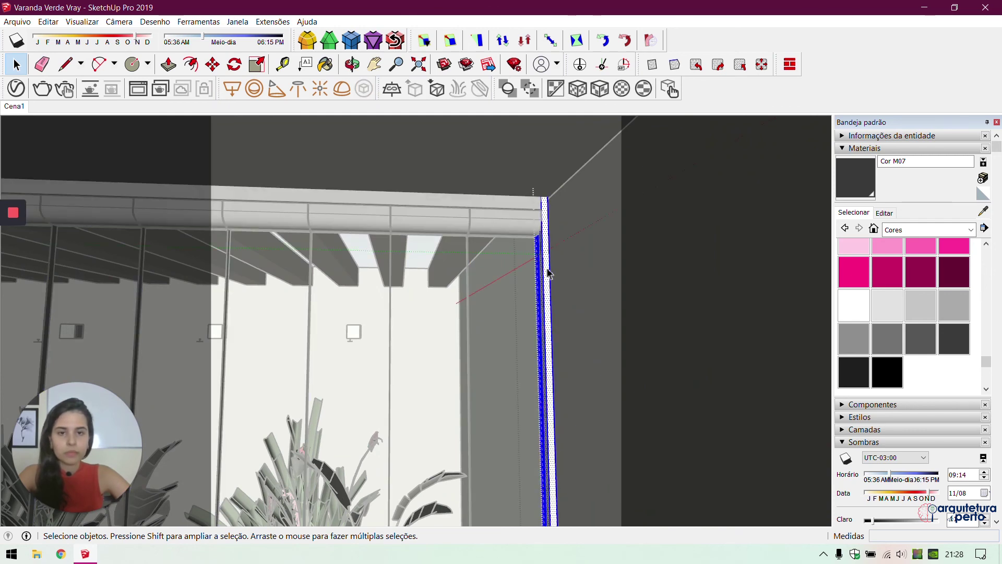
{"action": "key", "text": "b"}
{"action": "left_click", "coordinate": [548, 272]}
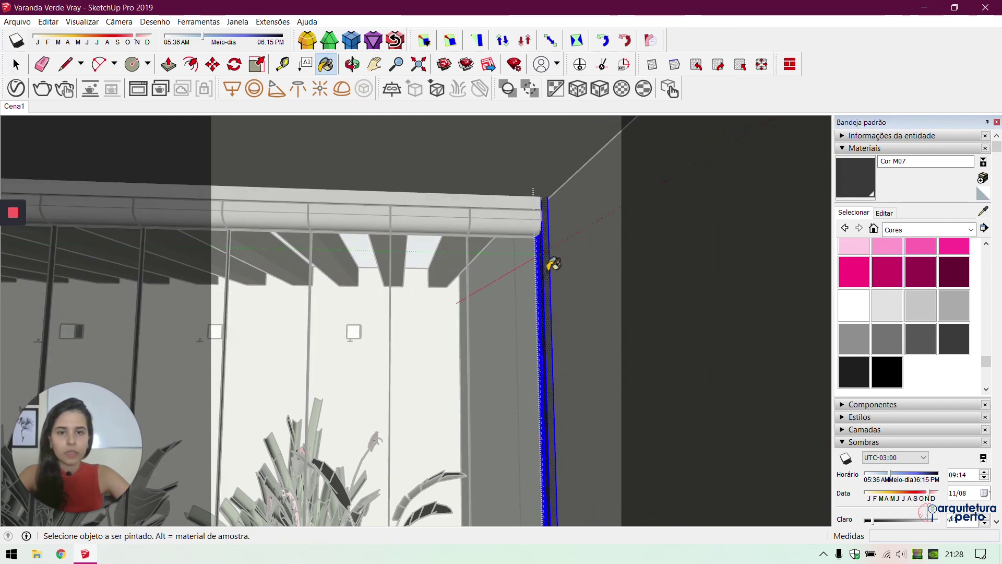
{"action": "key", "text": "space"}
Open the floor track of the glass door frame, select all its geometry and paint it with Cor M07
{"action": "left_click", "coordinate": [573, 322]}
{"action": "mouse_move", "coordinate": [572, 322]}
{"action": "middle_mouse_down"}
{"action": "mouse_move", "coordinate": [601, 436]}
{"action": "mouse_move", "coordinate": [542, 295]}
{"action": "mouse_move", "coordinate": [544, 175]}
{"action": "mouse_move", "coordinate": [547, 338]}
{"action": "mouse_move", "coordinate": [558, 315]}
{"action": "mouse_move", "coordinate": [477, 273]}
{"action": "mouse_move", "coordinate": [391, 318]}
{"action": "mouse_move", "coordinate": [399, 331]}
{"action": "mouse_move", "coordinate": [676, 342]}
{"action": "middle_mouse_up"}
{"action": "scroll", "coordinate": [503, 351], "scroll_direction": "up", "scroll_amount": 3}
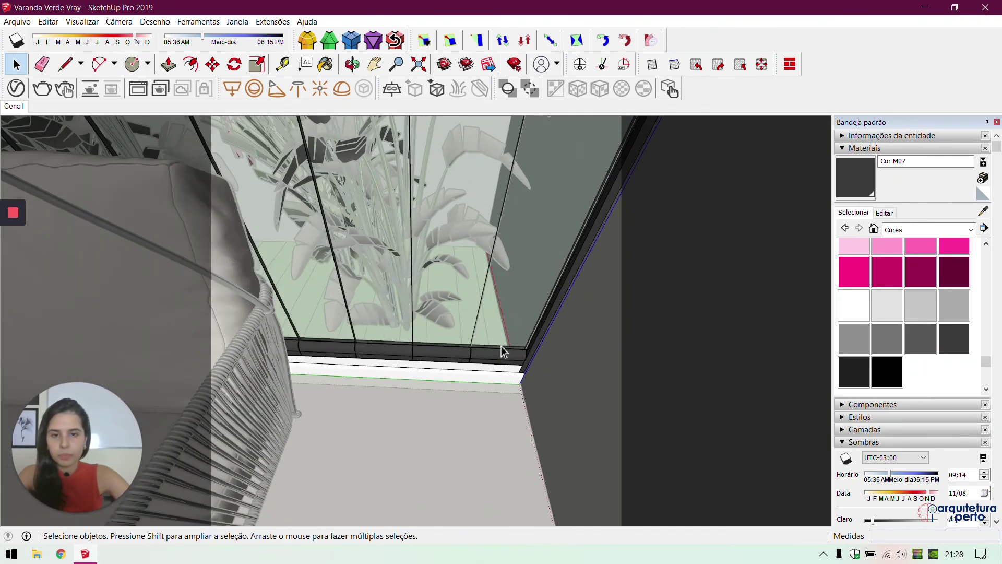
{"action": "scroll", "coordinate": [512, 360], "scroll_direction": "up", "scroll_amount": 2}
{"action": "middle_click_drag", "start_coordinate": [512, 360], "coordinate": [535, 384]}
{"action": "double_click", "coordinate": [534, 381]}
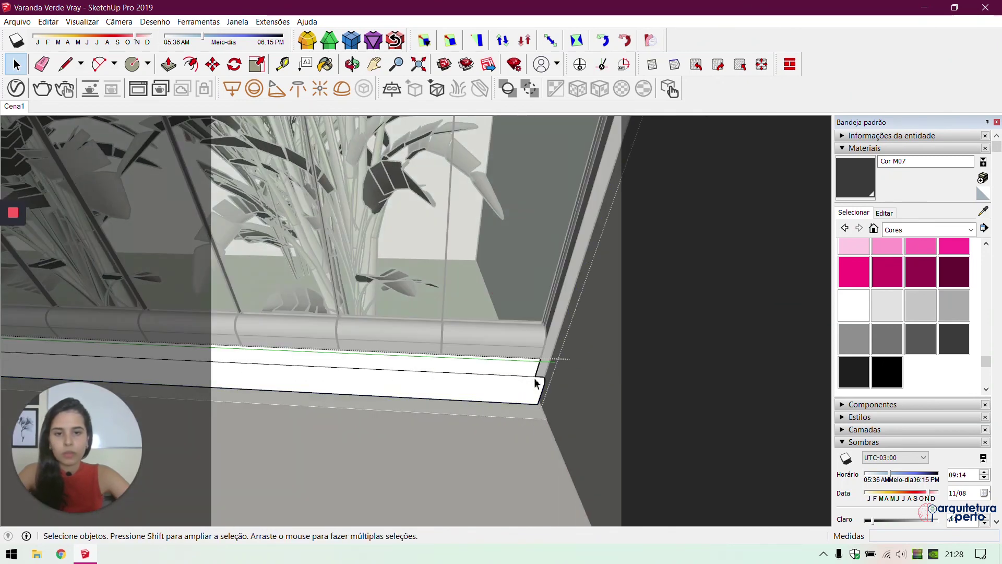
{"action": "key", "text": "Escape"}
{"action": "triple_click", "coordinate": [534, 379]}
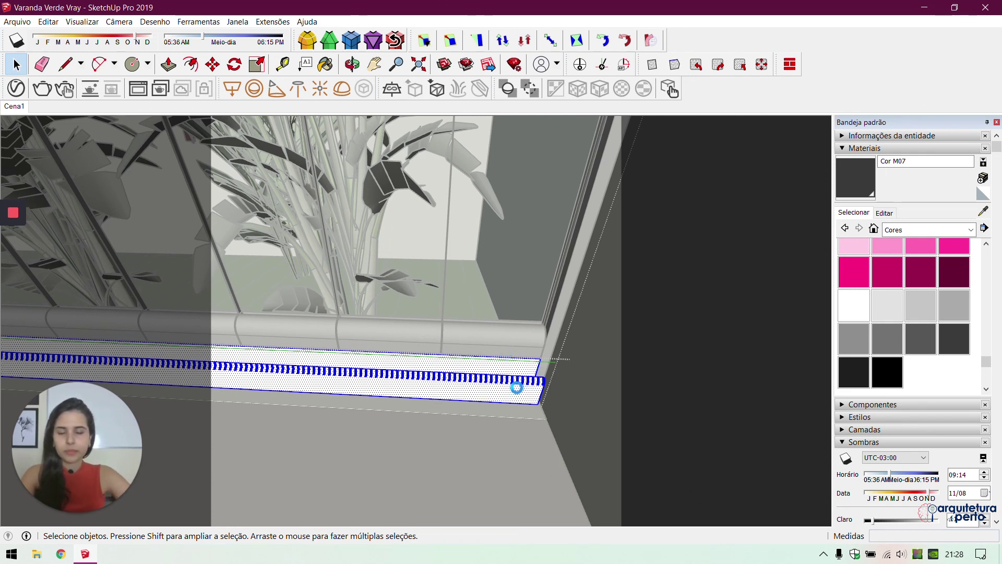
{"action": "key", "text": "b"}
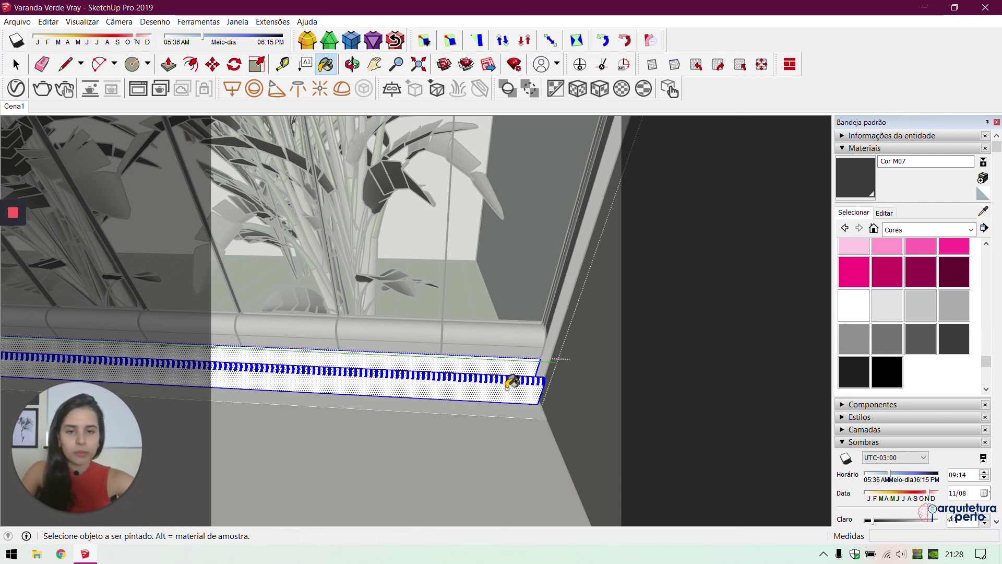
{"action": "left_click", "coordinate": [511, 381]}
{"action": "key", "text": "space"}
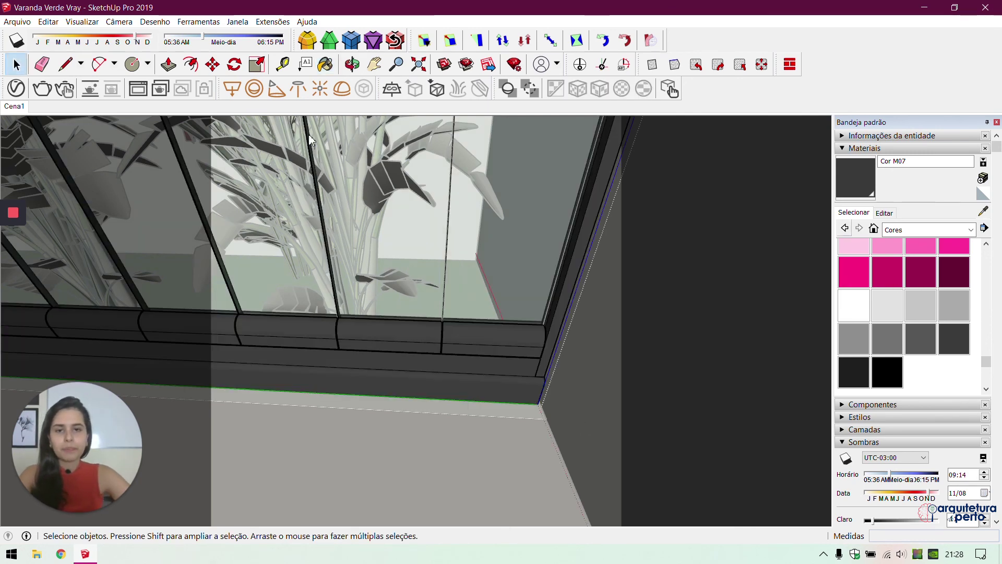
Sample the door's glass material and check its refraction settings in the V-Ray Asset Editor
{"action": "left_click", "coordinate": [11, 89]}
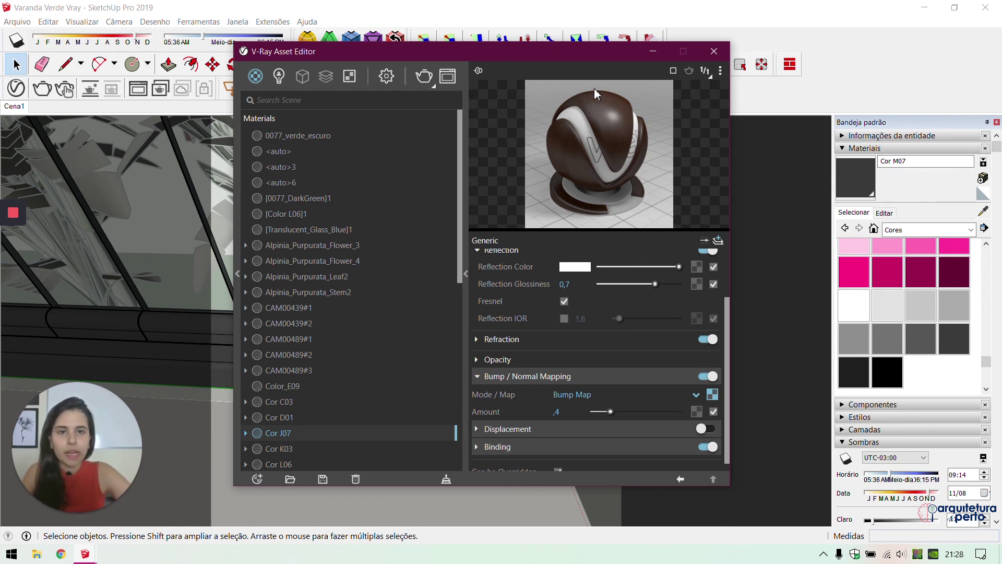
{"action": "left_click", "coordinate": [714, 51]}
{"action": "key", "text": "b"}
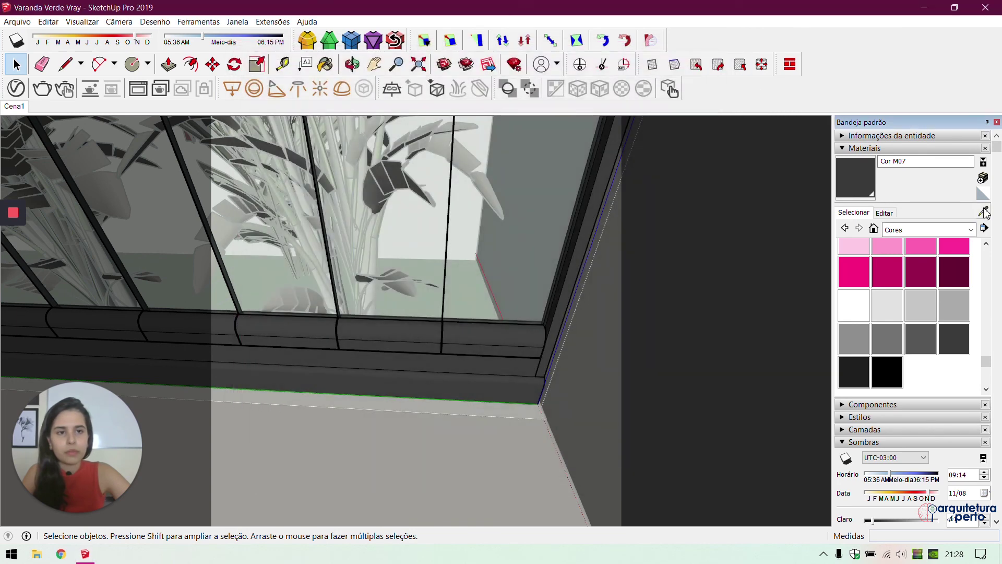
{"action": "left_click", "coordinate": [467, 213], "text": "alt"}
{"action": "left_click", "coordinate": [16, 88]}
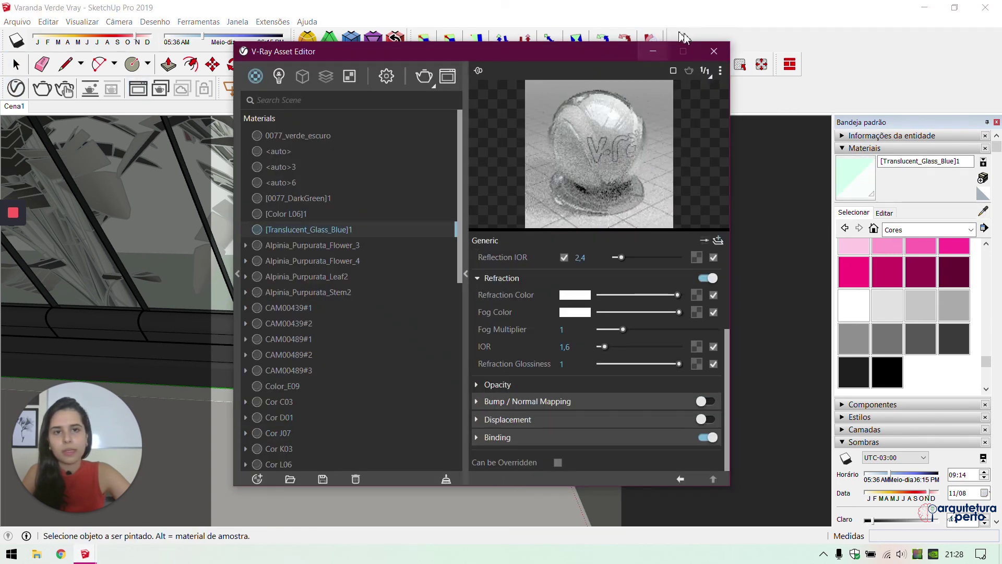
{"action": "left_click", "coordinate": [720, 50]}
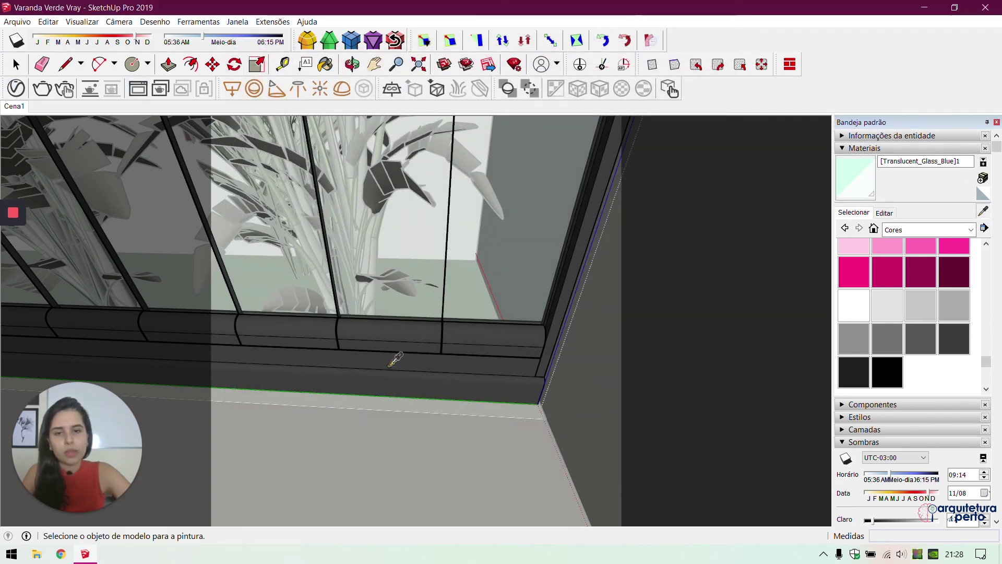
Sample the door frame's Cor M07 material and open its reflection settings in the V-Ray Asset Editor
{"action": "left_click", "coordinate": [411, 361], "text": "alt"}
{"action": "left_click", "coordinate": [16, 88]}
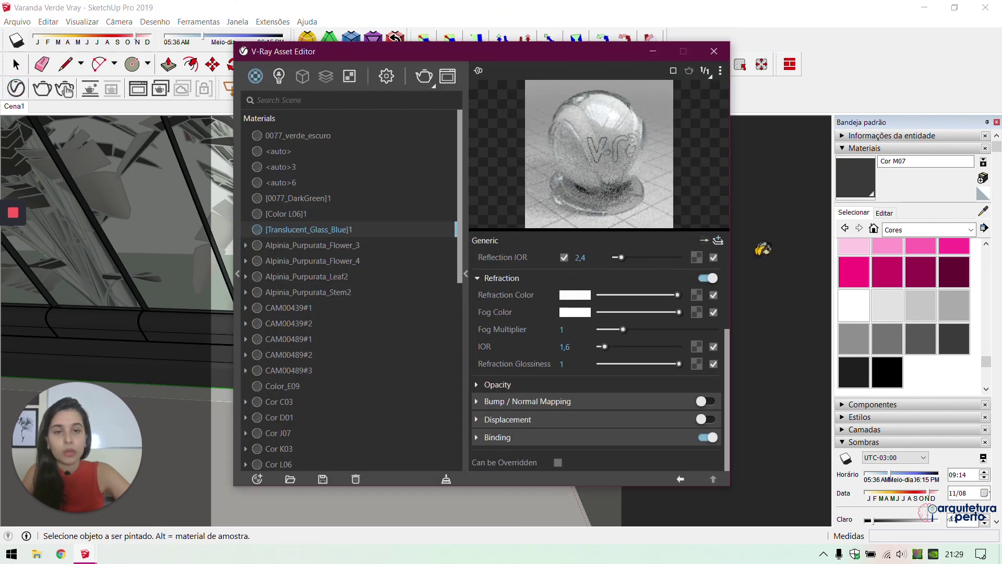
{"action": "left_click", "coordinate": [502, 315]}
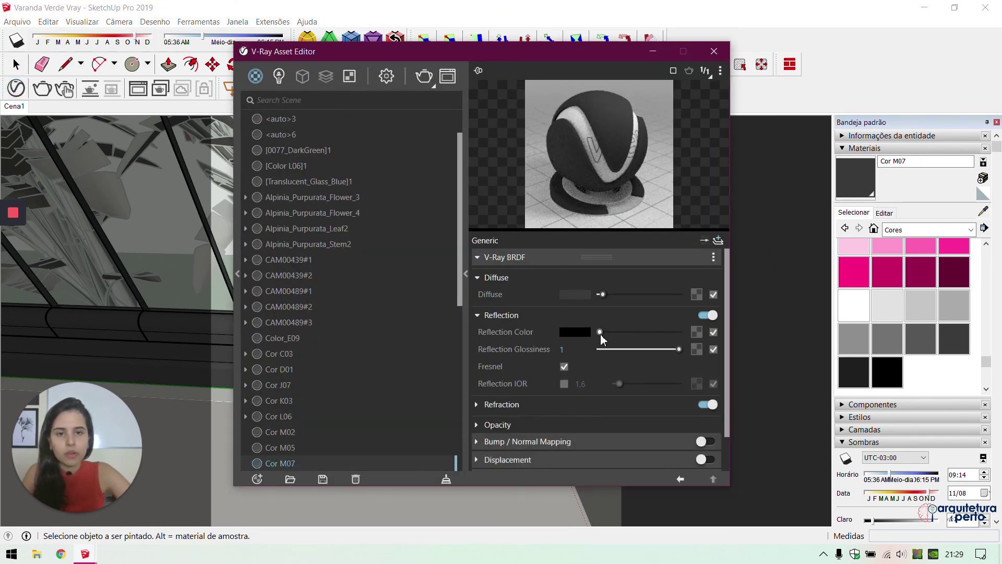
Set Cor M07's reflection color to white and its reflection glossiness to 0,77
{"action": "left_click_drag", "start_coordinate": [601, 336], "coordinate": [719, 337]}
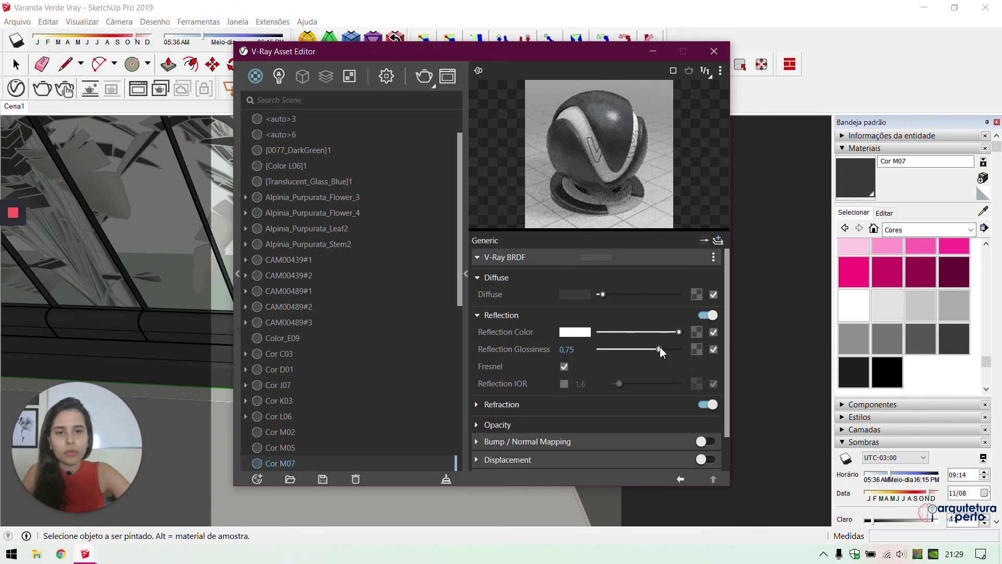
{"action": "left_click_drag", "start_coordinate": [663, 349], "coordinate": [660, 350]}
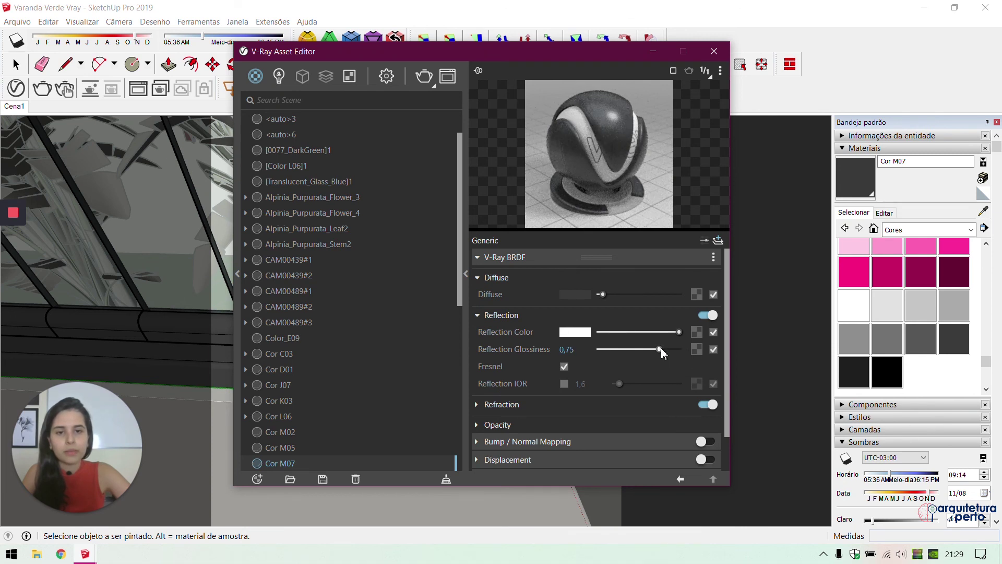
{"action": "left_click", "coordinate": [581, 350]}
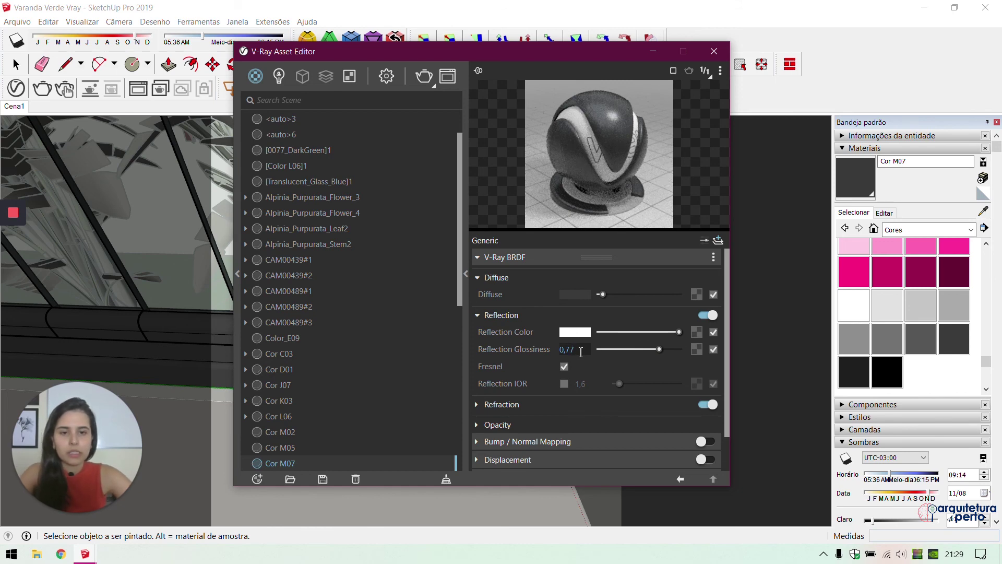
{"action": "left_click", "coordinate": [570, 476]}
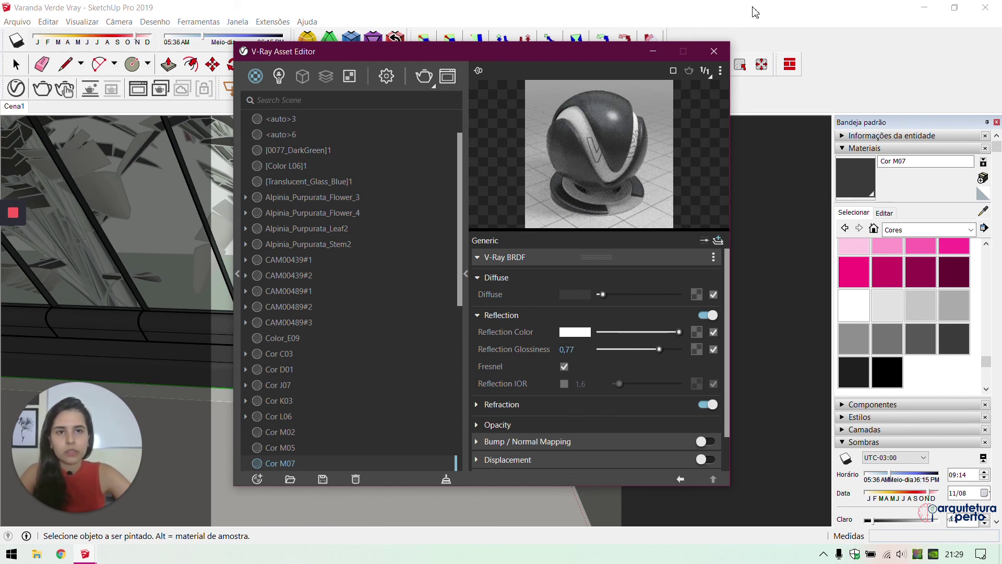
Sample the Cor J07 wood material from the roof beams and show its settings in the V-Ray Asset Editor
{"action": "left_click", "coordinate": [714, 51]}
{"action": "mouse_move", "coordinate": [422, 244]}
{"action": "middle_mouse_down", "text": "shift"}
{"action": "mouse_move", "coordinate": [501, 454]}
{"action": "mouse_move", "coordinate": [783, 544]}
{"action": "mouse_move", "coordinate": [197, 325]}
{"action": "mouse_move", "coordinate": [474, 334]}
{"action": "mouse_move", "coordinate": [273, 243]}
{"action": "mouse_move", "coordinate": [425, 253]}
{"action": "middle_mouse_up", "text": "shift"}
{"action": "scroll", "coordinate": [506, 229], "scroll_direction": "up", "scroll_amount": 5}
{"action": "mouse_move", "coordinate": [505, 229]}
{"action": "middle_mouse_down", "text": "shift"}
{"action": "mouse_move", "coordinate": [58, 331]}
{"action": "mouse_move", "coordinate": [431, 260]}
{"action": "mouse_move", "coordinate": [476, 409]}
{"action": "middle_mouse_up", "text": "shift"}
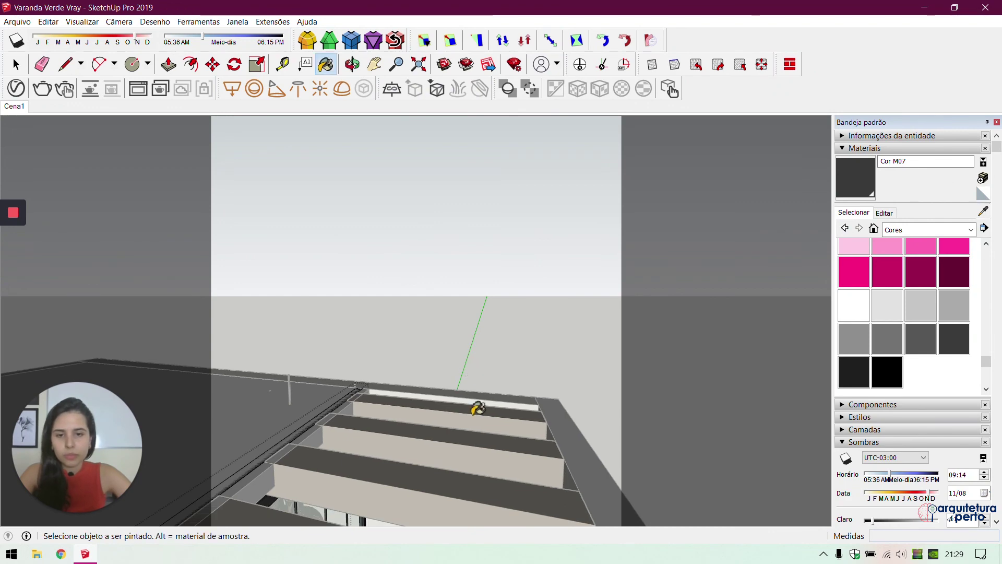
{"action": "left_click", "coordinate": [983, 212]}
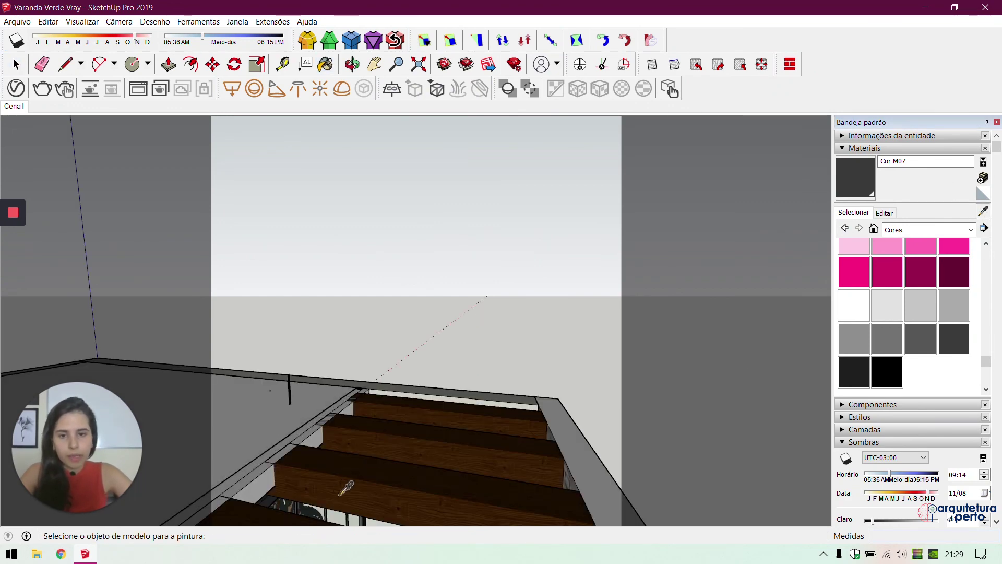
{"action": "left_click", "coordinate": [386, 437]}
{"action": "left_click", "coordinate": [15, 88]}
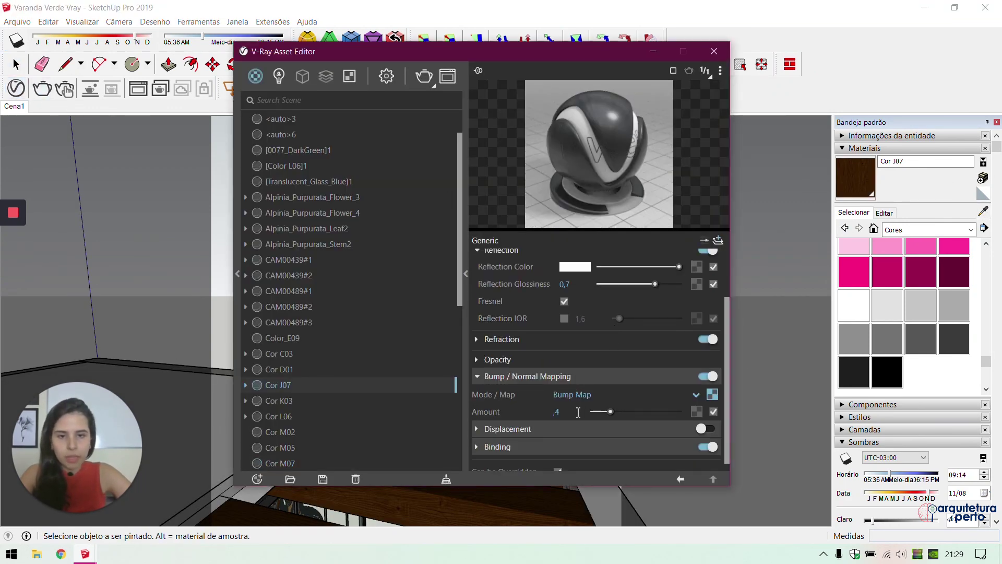
Set Cor J07's bump amount to 1,2 and its reflection glossiness to 0,8
{"action": "type", "text": "1"}
{"action": "key", "text": "Return"}
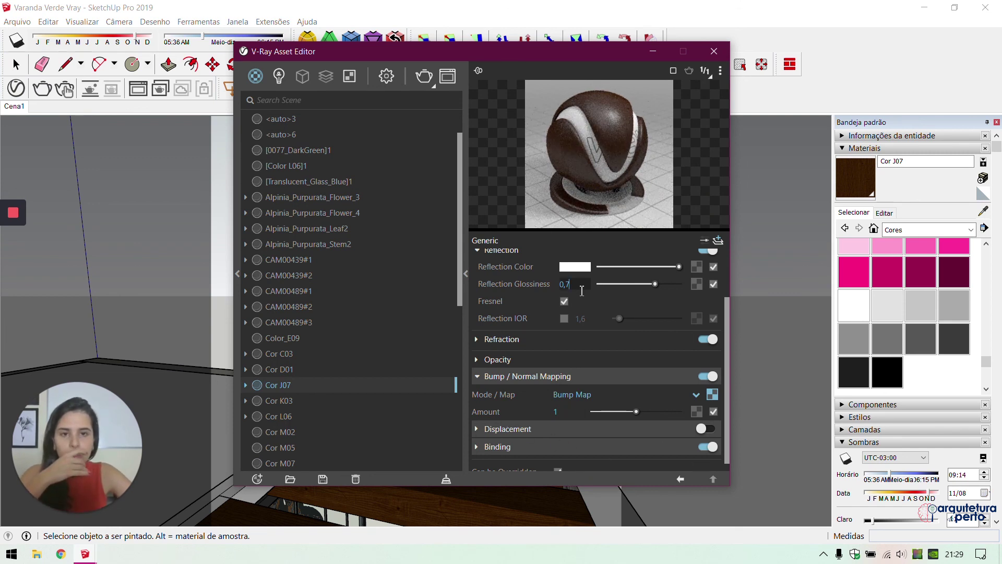
{"action": "key", "text": "BackSpace"}
{"action": "type", "text": "8"}
{"action": "key", "text": "Return"}
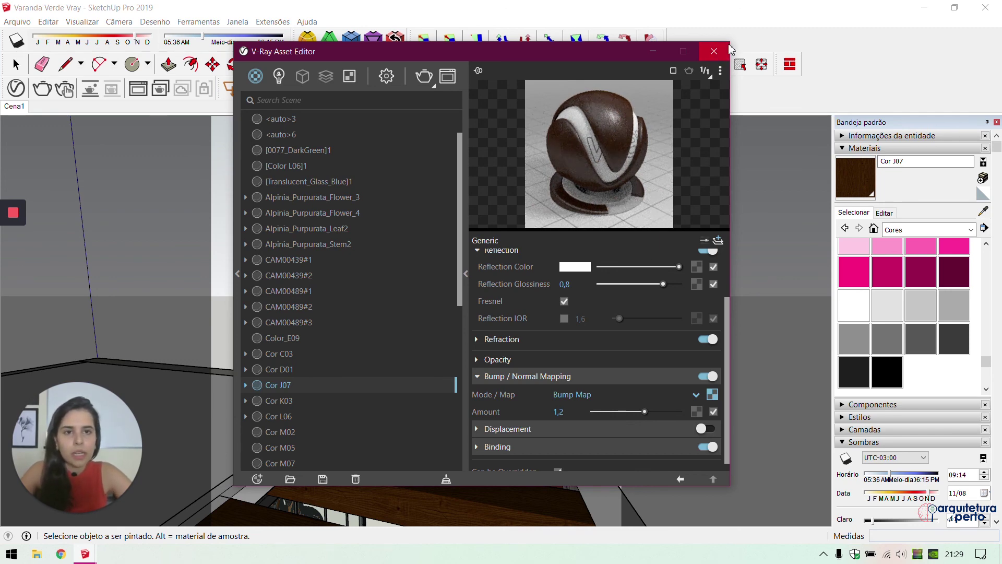
{"action": "left_click", "coordinate": [714, 50]}
Sample the Cor M02 material from the hanging chair's ceiling hook and add a Metallic layer to it in the V-Ray Asset Editor
{"action": "key", "text": "space"}
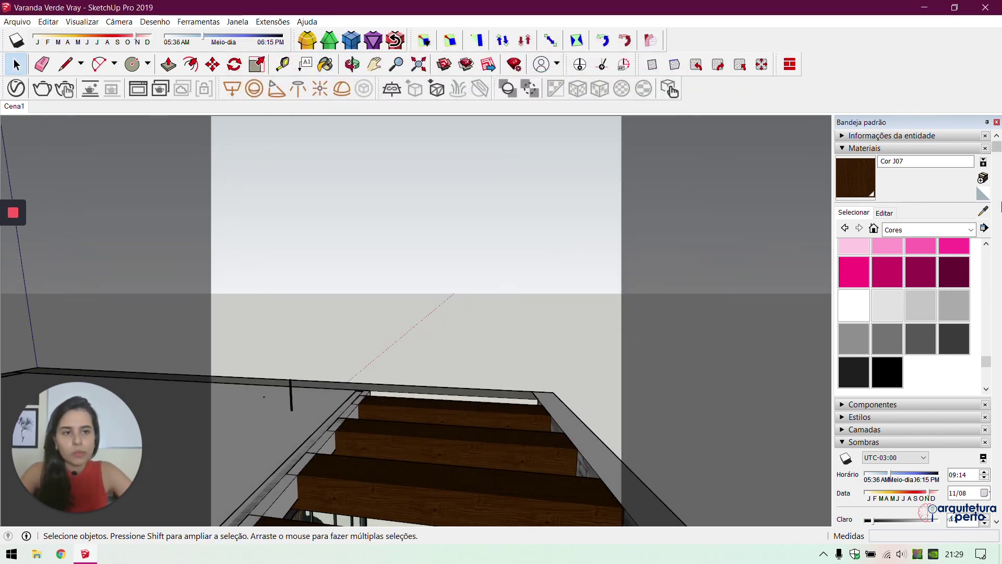
{"action": "mouse_move", "coordinate": [530, 385]}
{"action": "middle_mouse_down"}
{"action": "mouse_move", "coordinate": [695, 268]}
{"action": "mouse_move", "coordinate": [515, 286]}
{"action": "mouse_move", "coordinate": [527, 320]}
{"action": "mouse_move", "coordinate": [517, 269]}
{"action": "middle_mouse_up"}
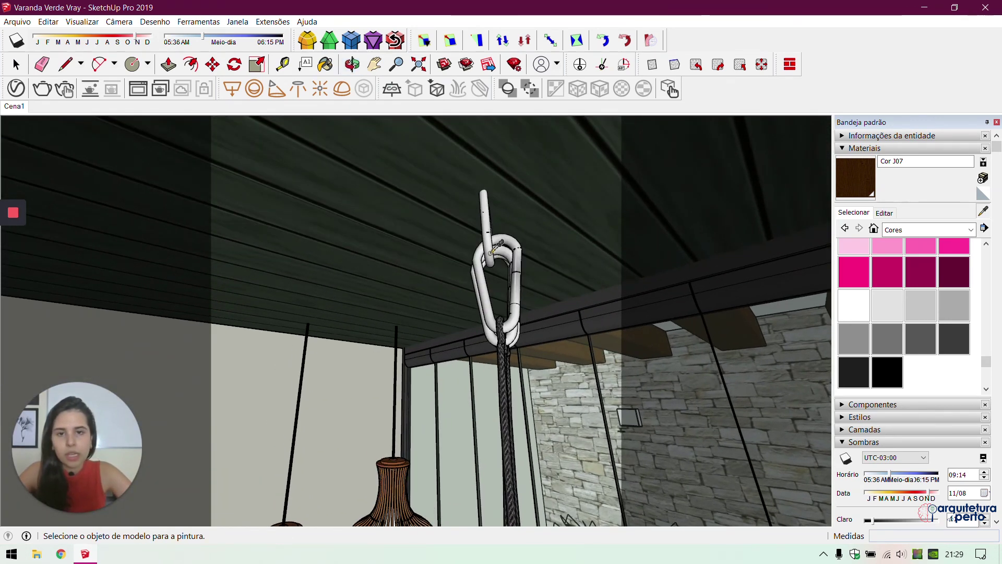
{"action": "left_click", "coordinate": [498, 248], "text": "alt"}
{"action": "left_click", "coordinate": [17, 88]}
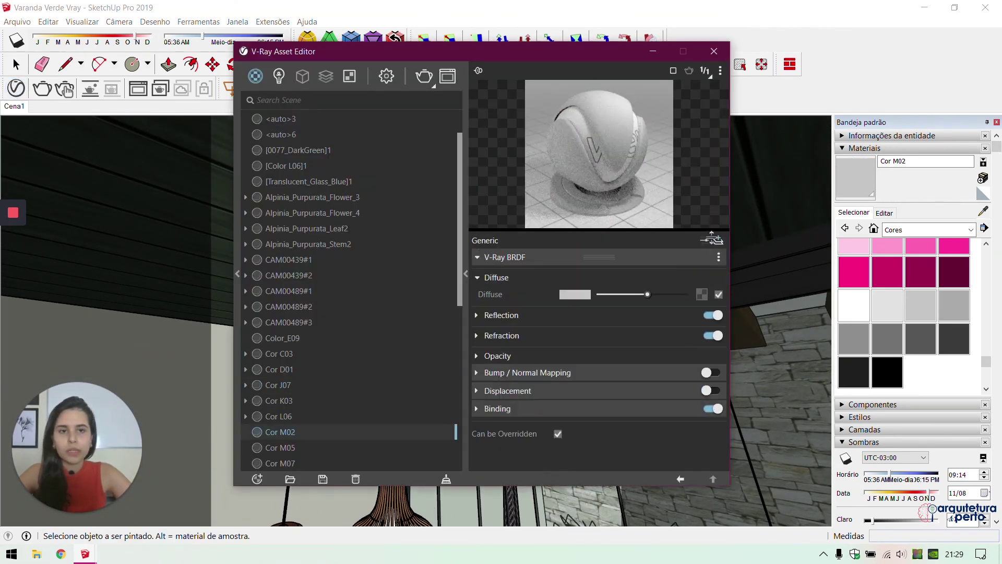
{"action": "left_click", "coordinate": [720, 241]}
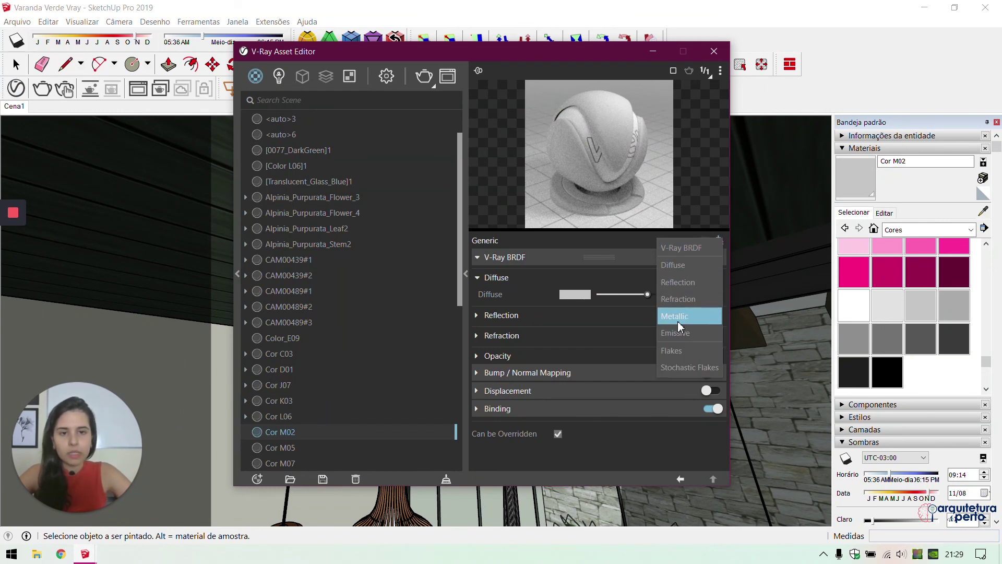
{"action": "left_click", "coordinate": [677, 316]}
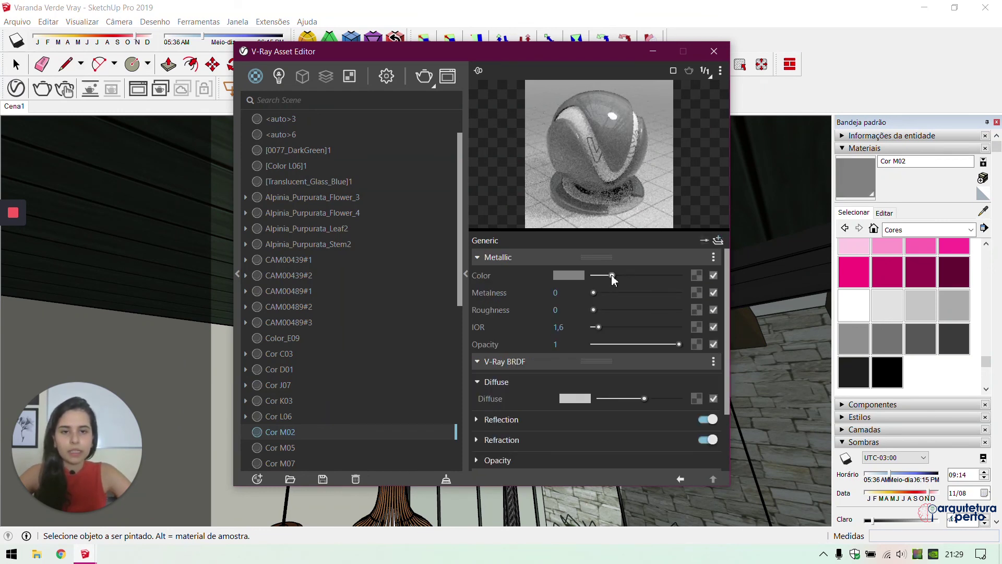
Lighten the color of Cor M02's Metallic layer to light grey and set its metalness to 1 and roughness to 0,1
{"action": "left_click_drag", "start_coordinate": [612, 275], "coordinate": [740, 277]}
{"action": "left_click_drag", "start_coordinate": [594, 310], "coordinate": [604, 315]}
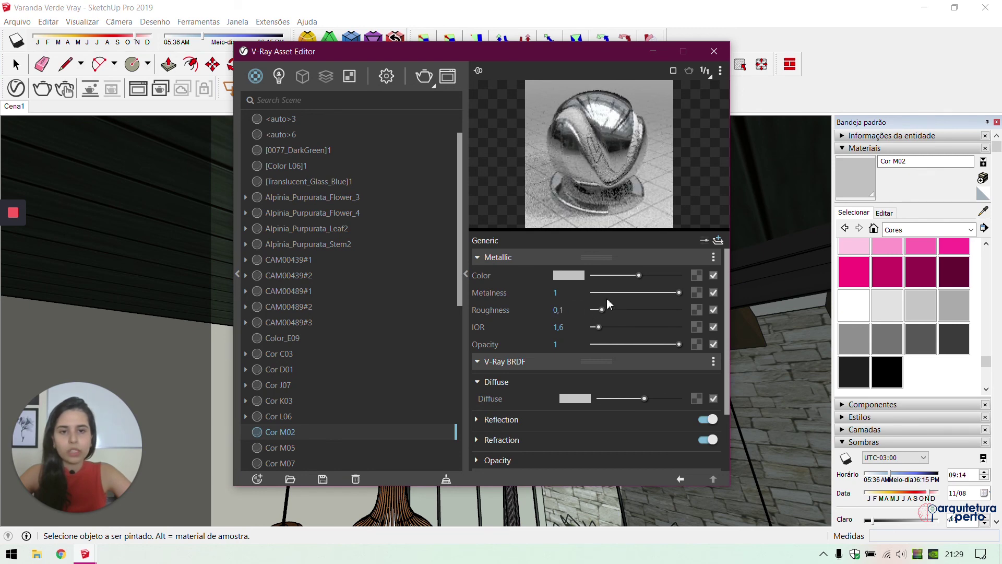
{"action": "left_click", "coordinate": [714, 51]}
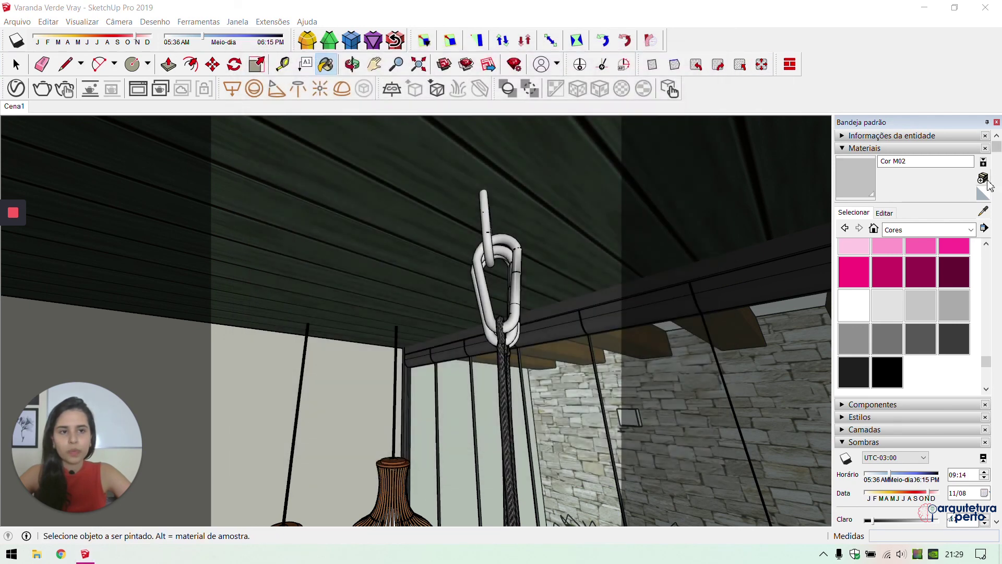
Sample the Wood_ Floor material from the pendant lamp's slats, then set its reflection color to white and reflection glossiness to 0,75
{"action": "left_click", "coordinate": [985, 210]}
{"action": "middle_click_drag", "start_coordinate": [436, 353], "coordinate": [564, 125]}
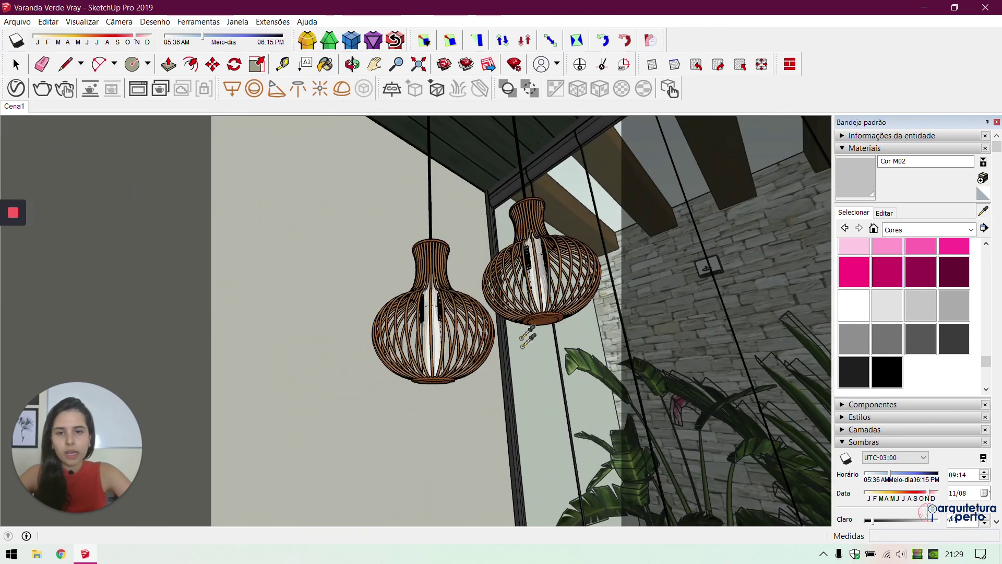
{"action": "middle_click_drag", "start_coordinate": [530, 391], "coordinate": [525, 386]}
{"action": "scroll", "coordinate": [462, 325], "scroll_direction": "up", "scroll_amount": 8}
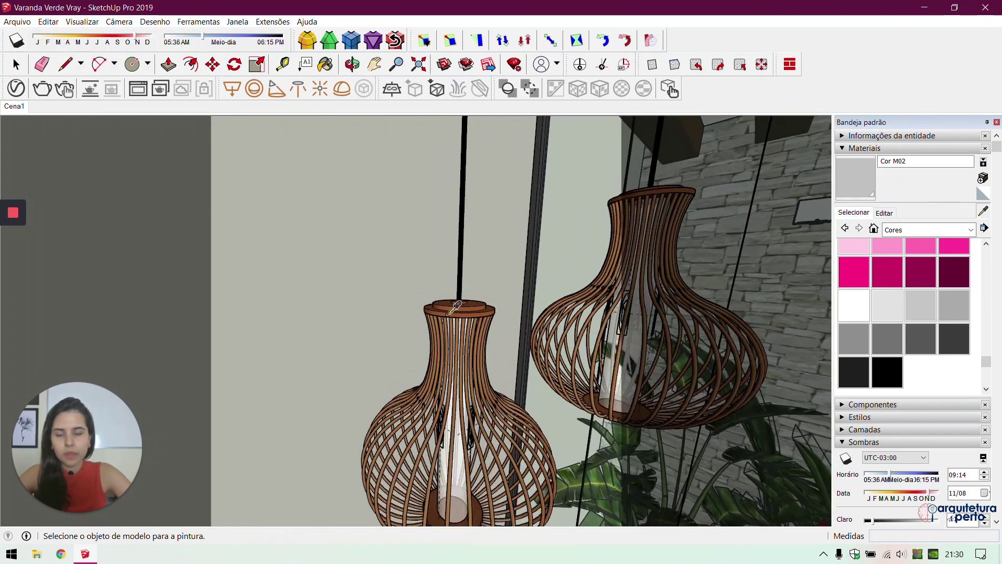
{"action": "scroll", "coordinate": [461, 345], "scroll_direction": "up", "scroll_amount": 3}
{"action": "left_click", "coordinate": [463, 345]}
{"action": "left_click", "coordinate": [16, 89]}
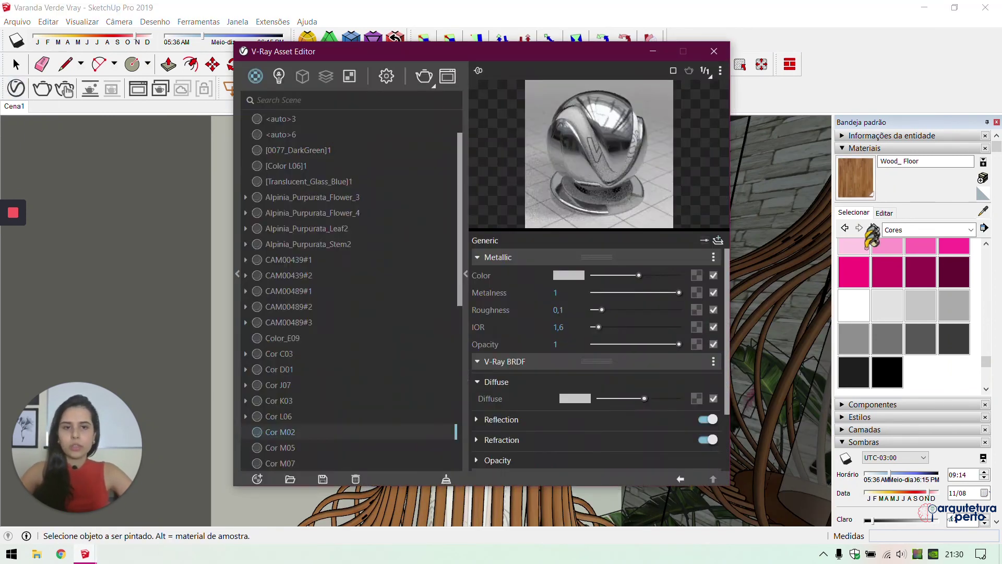
{"action": "left_click", "coordinate": [528, 316]}
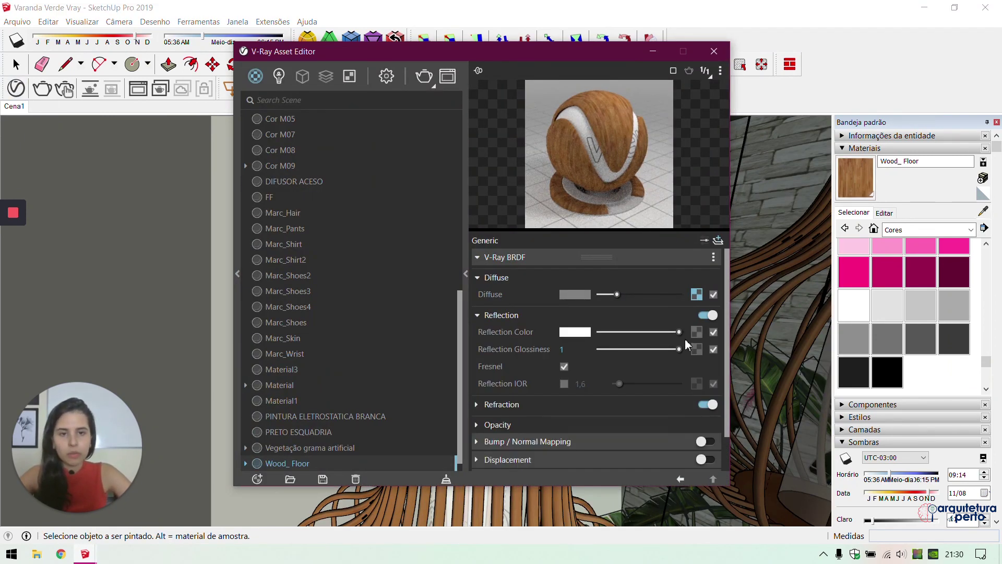
{"action": "left_click", "coordinate": [663, 349]}
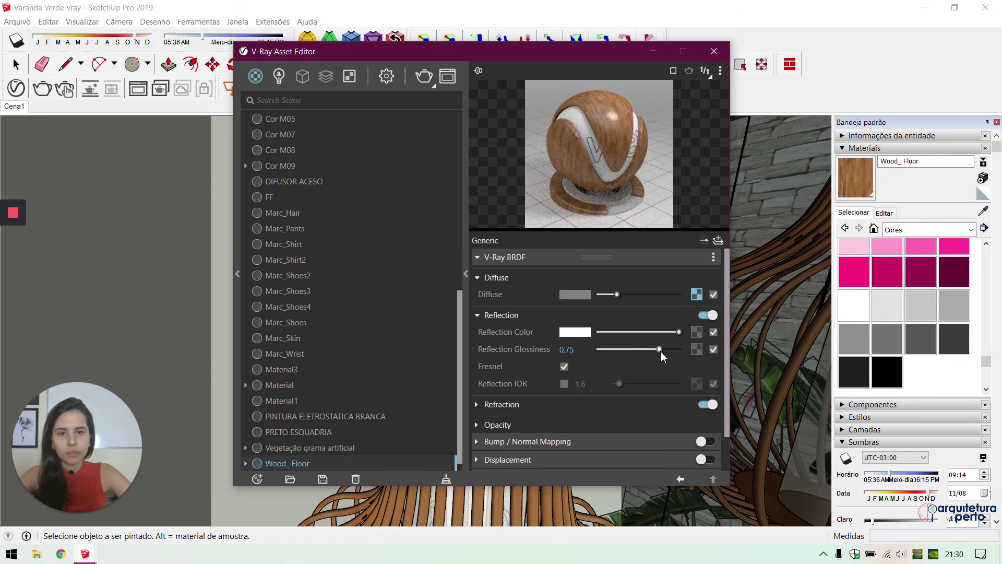
{"action": "left_click", "coordinate": [714, 52]}
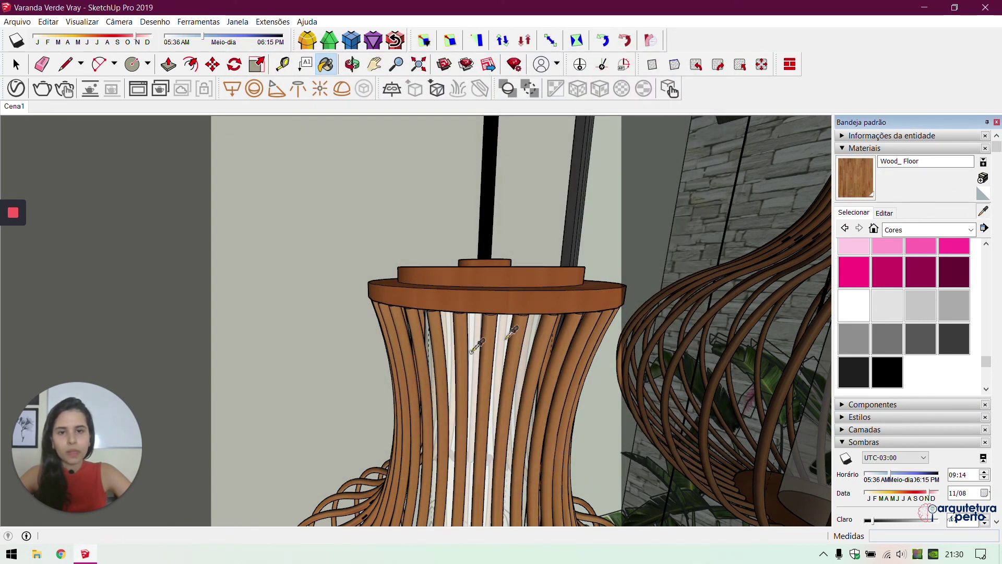
Sample Wood_Cherry_Original from the pendant lamp's upper ring and give it a white reflection color and reflection glossiness of 0,7
{"action": "left_click", "coordinate": [458, 295], "text": "alt"}
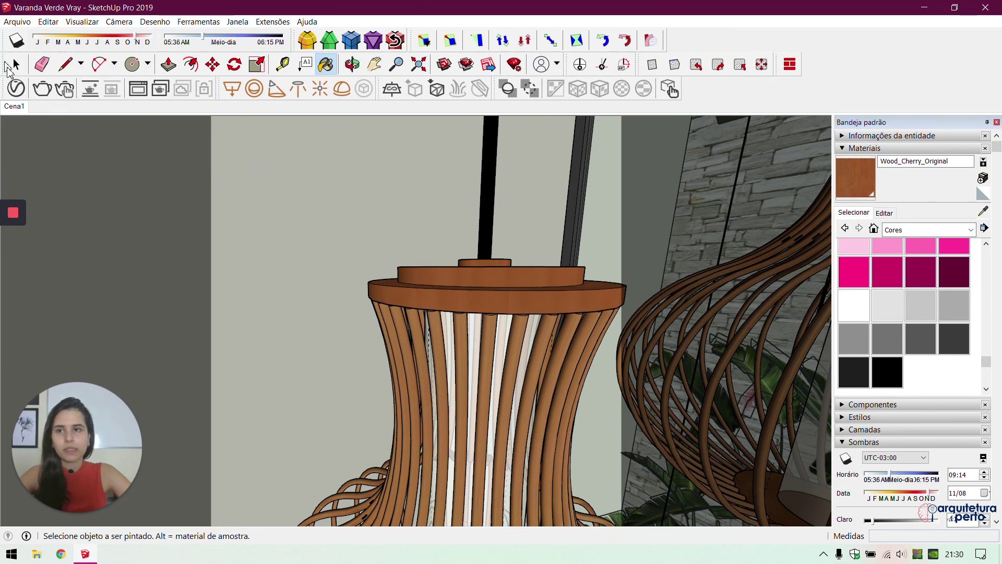
{"action": "left_click", "coordinate": [13, 89]}
{"action": "left_click", "coordinate": [512, 318]}
{"action": "left_click_drag", "start_coordinate": [629, 332], "coordinate": [659, 349]}
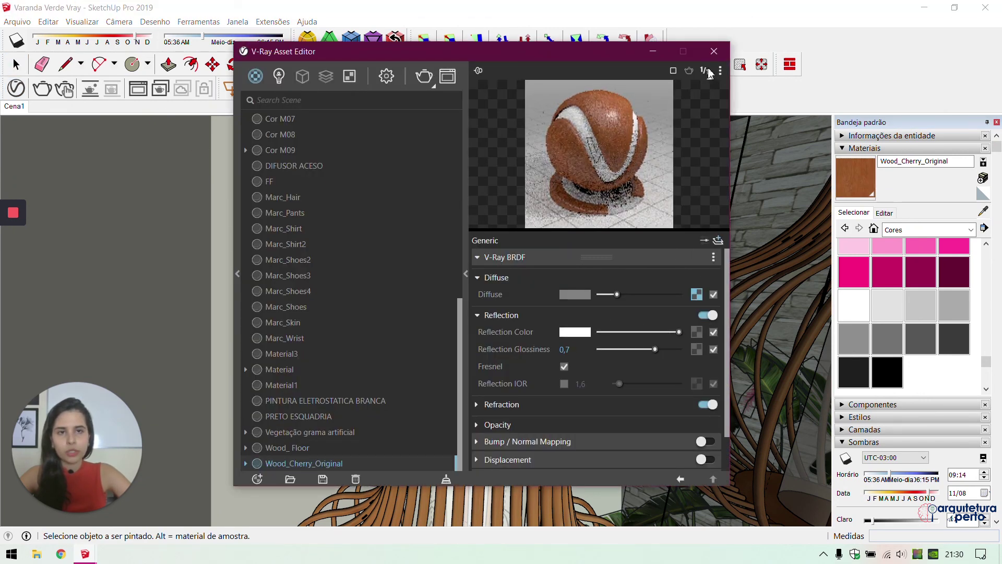
{"action": "left_click", "coordinate": [714, 51]}
Sample the black Material1 from the pendant lamp's cable and give it a white reflection color and reflection glossiness of 0,8
{"action": "left_click", "coordinate": [984, 211]}
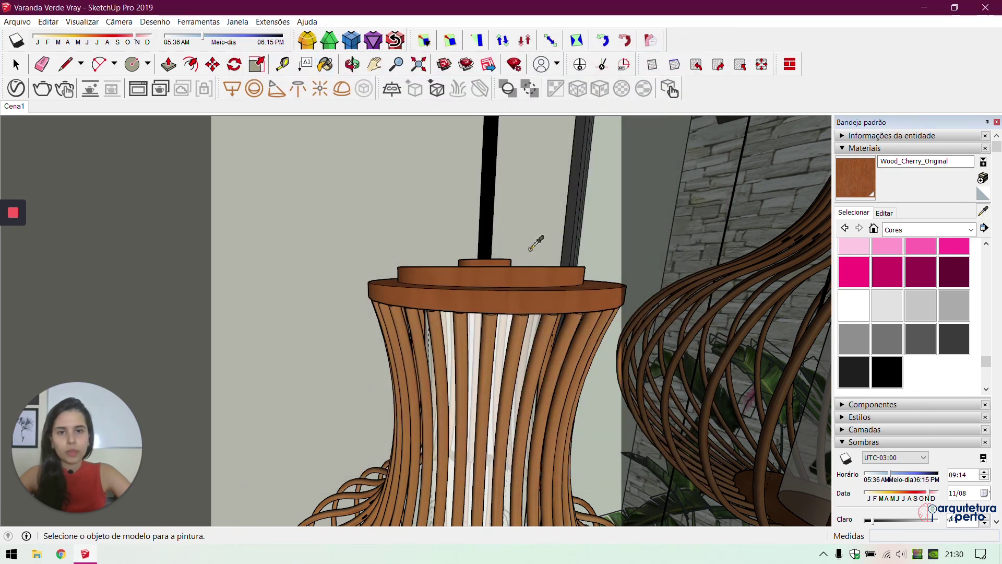
{"action": "left_click", "coordinate": [494, 197]}
{"action": "left_click", "coordinate": [42, 89]}
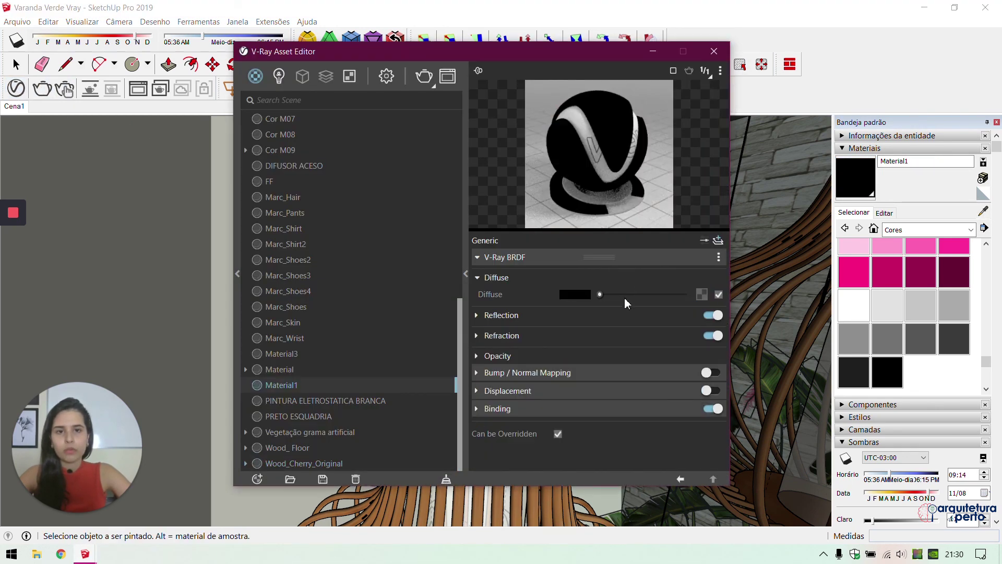
{"action": "left_click", "coordinate": [530, 320]}
{"action": "left_click", "coordinate": [679, 332]}
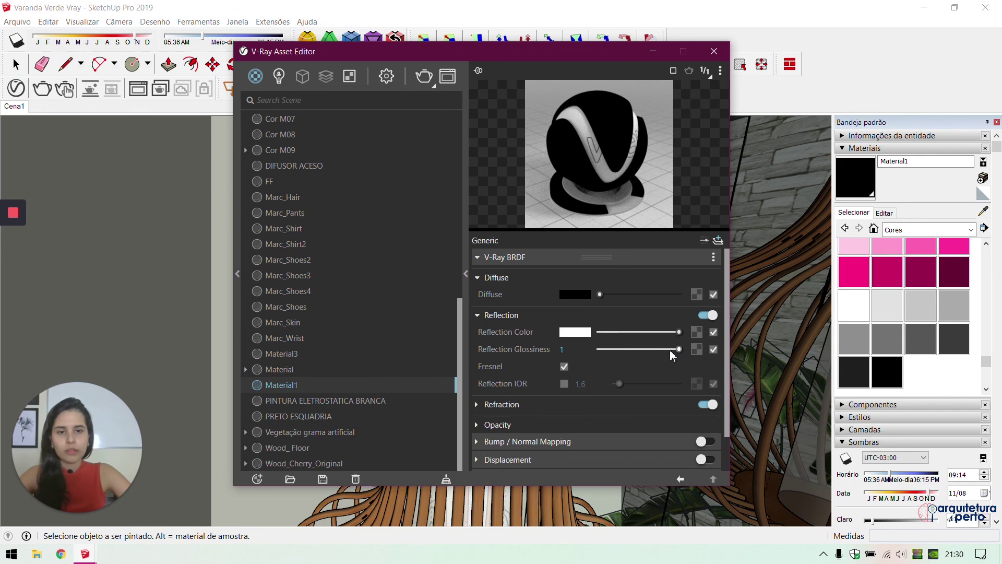
{"action": "left_click_drag", "start_coordinate": [671, 352], "coordinate": [664, 350]}
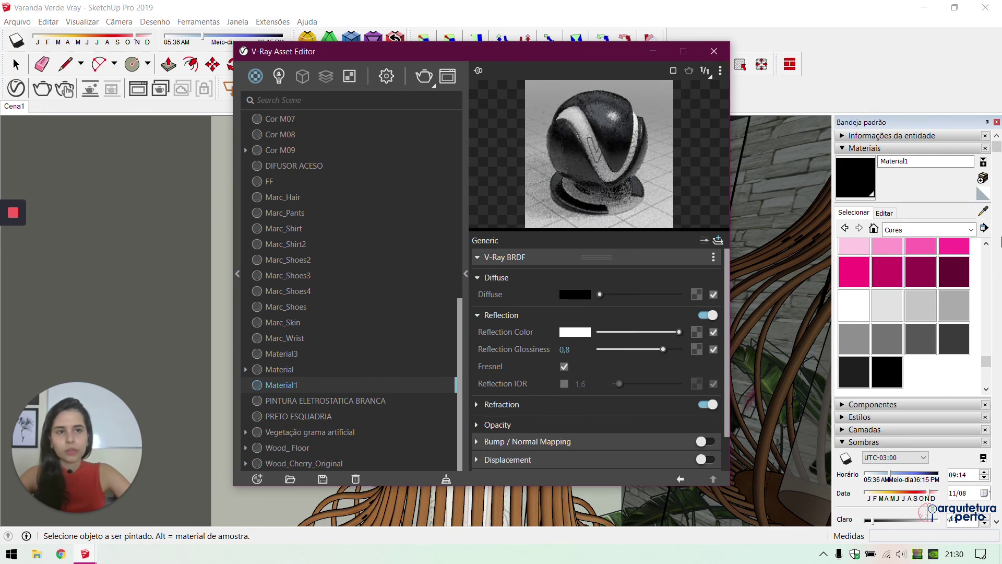
{"action": "left_click", "coordinate": [714, 51]}
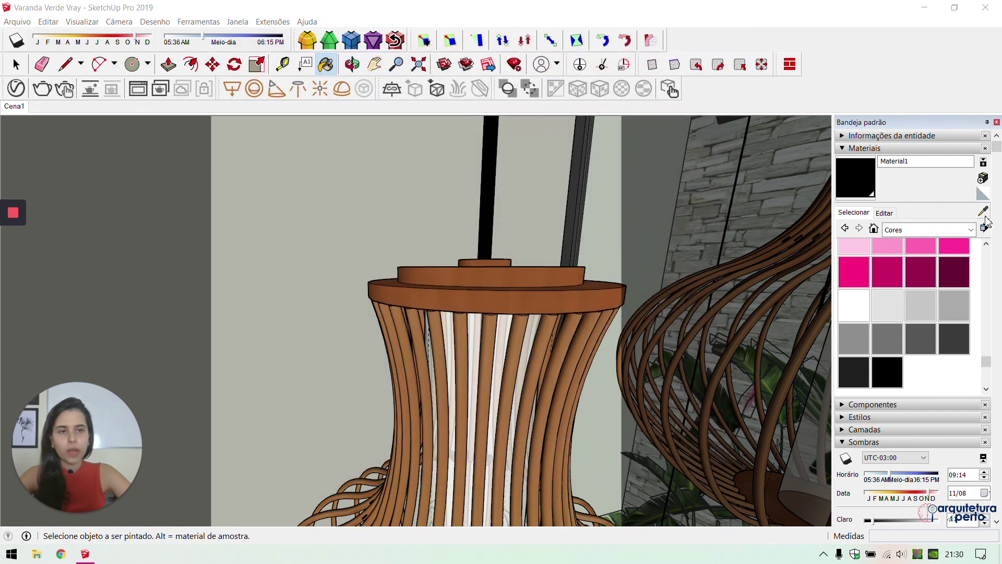
Sample the floor tile's material, enable Bump / Normal Mapping for it and assign a Grid texture as the bump map
{"action": "mouse_move", "coordinate": [551, 383]}
{"action": "middle_mouse_down"}
{"action": "mouse_move", "coordinate": [531, 328]}
{"action": "mouse_move", "coordinate": [565, 129]}
{"action": "mouse_move", "coordinate": [561, 387]}
{"action": "middle_mouse_up"}
{"action": "key", "text": "o"}
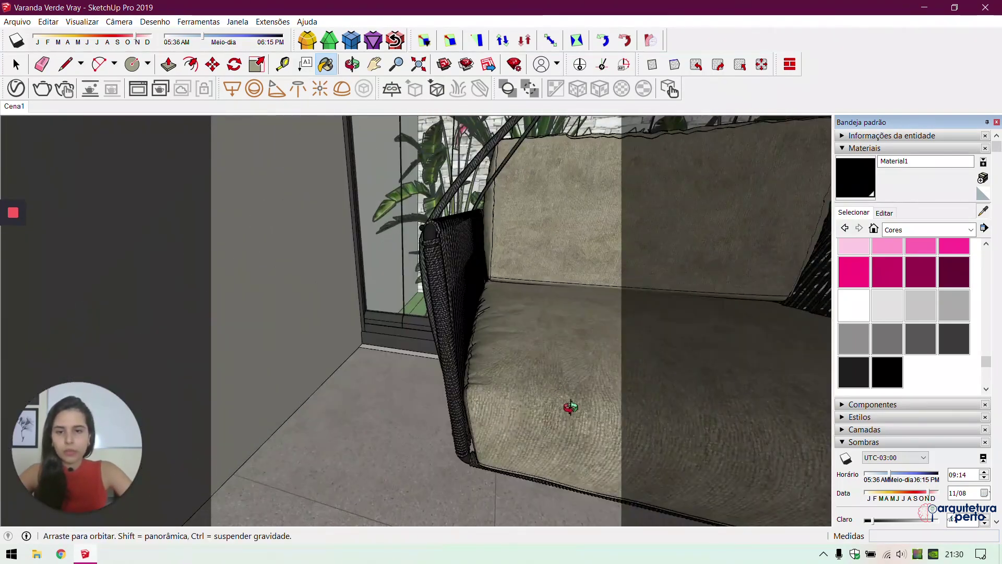
{"action": "left_click_drag", "start_coordinate": [570, 410], "coordinate": [579, 416]}
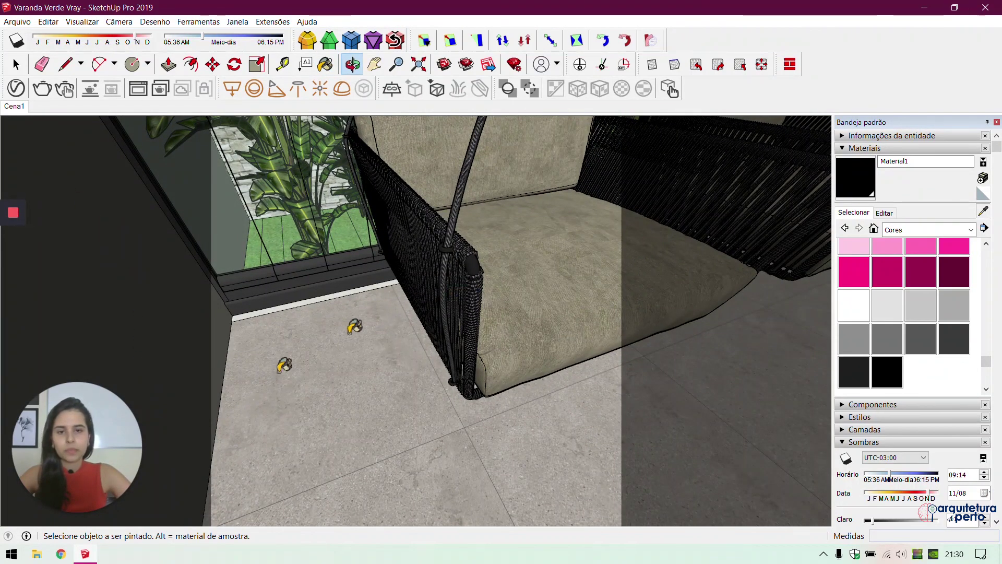
{"action": "left_click", "coordinate": [350, 331], "text": "alt"}
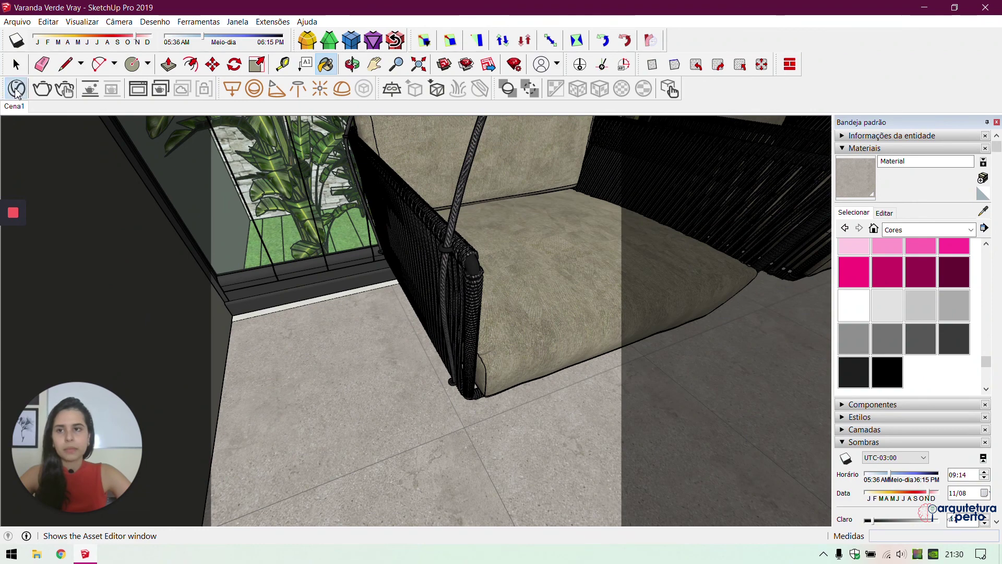
{"action": "left_click", "coordinate": [16, 89]}
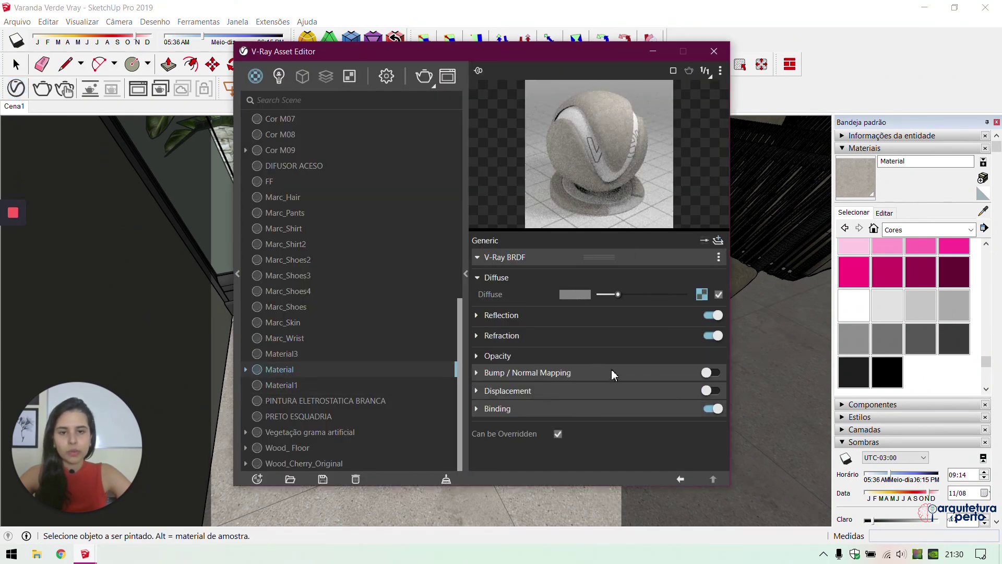
{"action": "left_click", "coordinate": [612, 370]}
{"action": "left_click", "coordinate": [708, 372]}
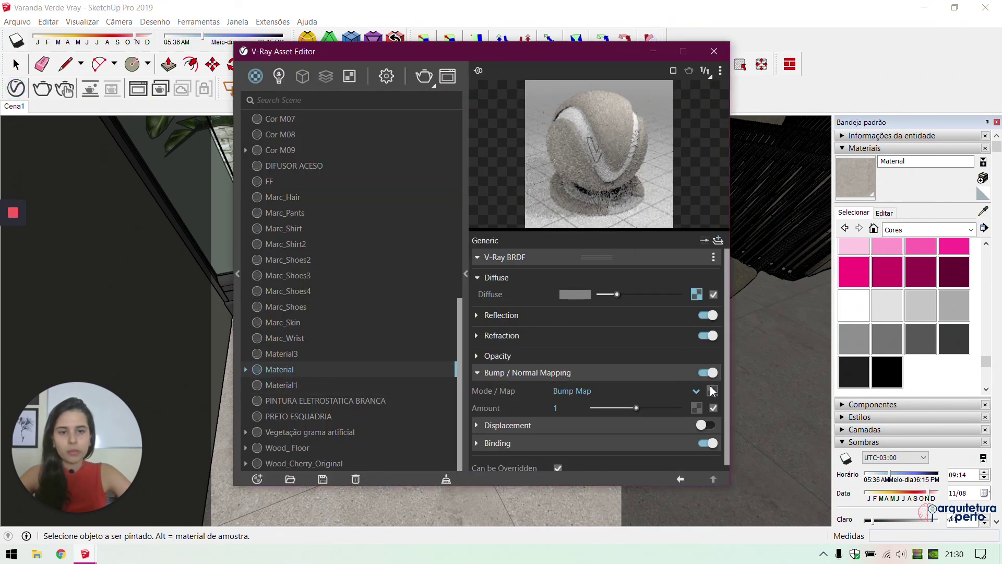
{"action": "left_click", "coordinate": [712, 390]}
{"action": "left_click", "coordinate": [676, 341]}
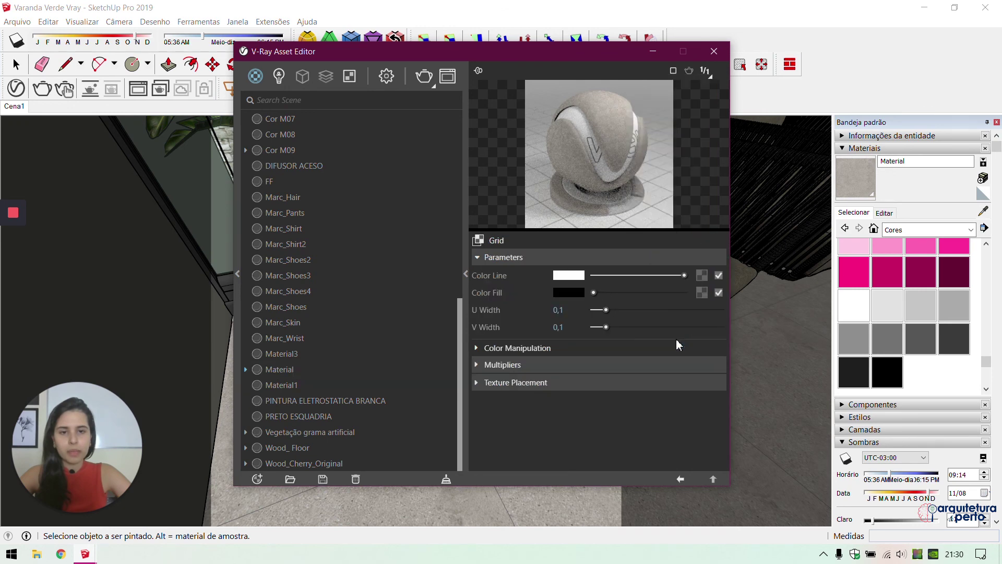
Set the Grid texture's U and V width to 0,01, its line color to black and its fill color to white
{"action": "left_click", "coordinate": [579, 306]}
{"action": "type", "text": "0,01"}
{"action": "key", "text": "Return"}
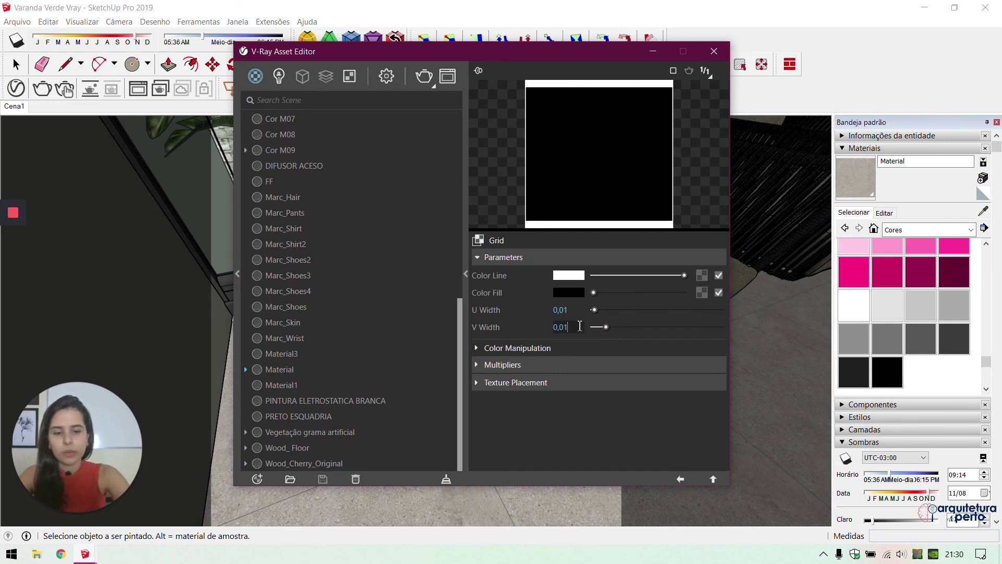
{"action": "key", "text": "Return"}
{"action": "left_click_drag", "start_coordinate": [628, 281], "coordinate": [684, 293]}
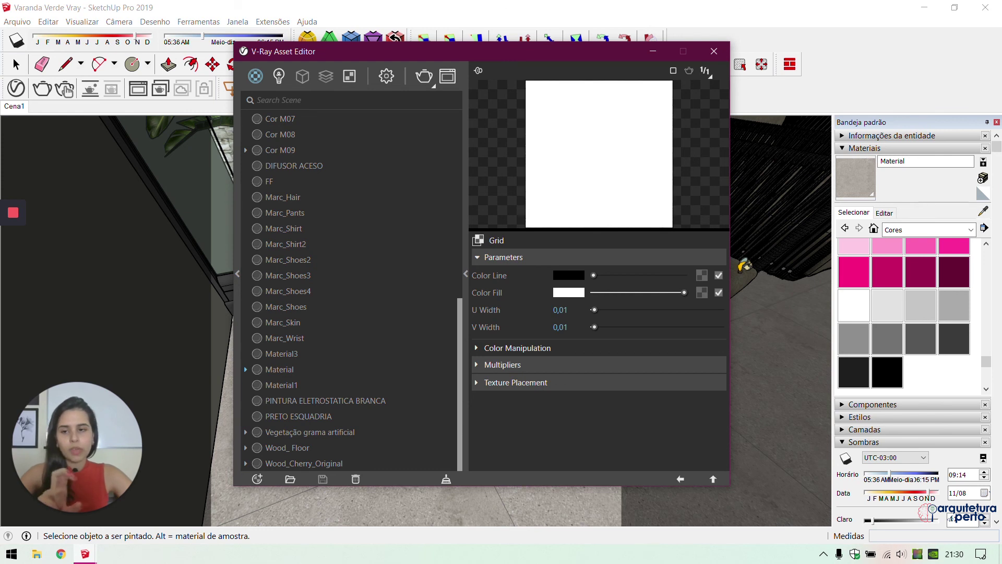
Return to the floor material's settings and set its bump amount to 0,3
{"action": "left_click", "coordinate": [683, 478]}
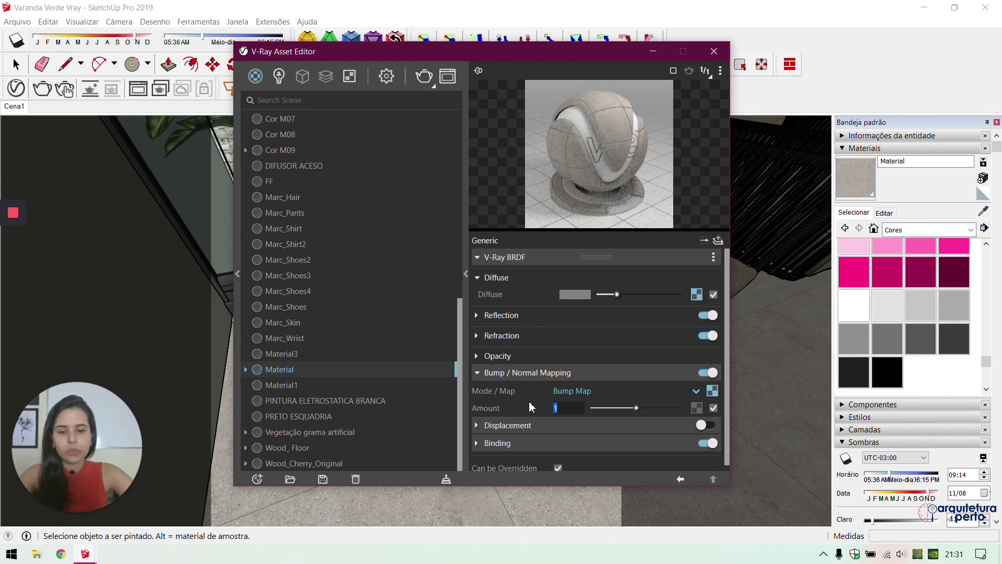
{"action": "type", "text": ",3"}
{"action": "key", "text": "Return"}
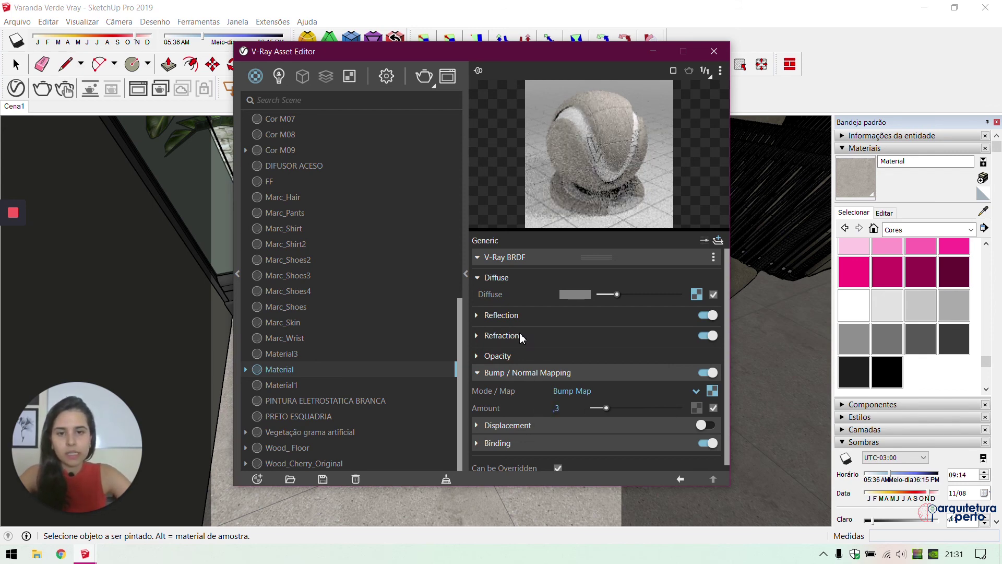
Give the floor tile material a white reflection color, reflection glossiness of 0,7 and an enabled reflection IOR of 1,7
{"action": "left_click", "coordinate": [501, 316]}
{"action": "left_click_drag", "start_coordinate": [603, 331], "coordinate": [679, 332]}
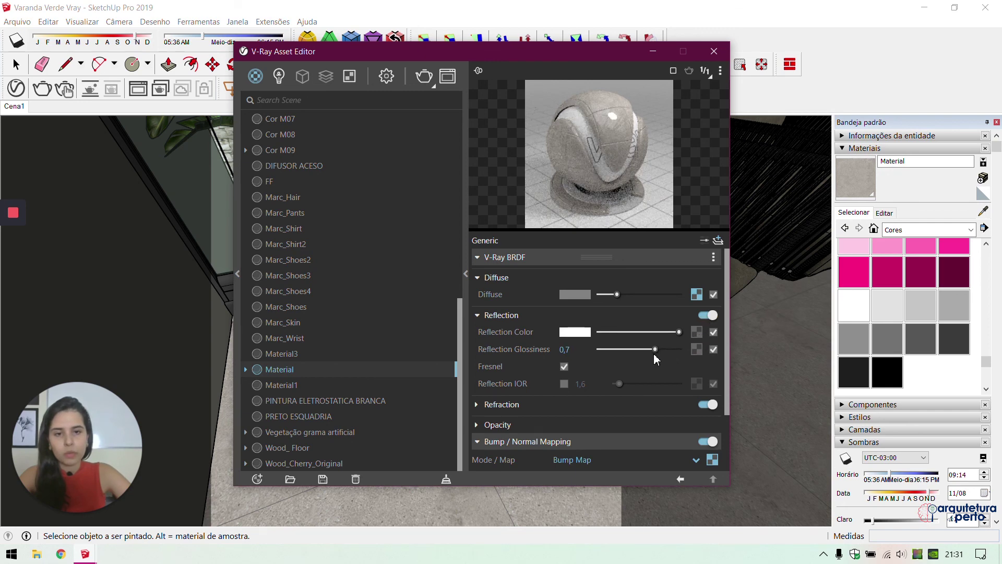
{"action": "left_click_drag", "start_coordinate": [654, 355], "coordinate": [656, 358]}
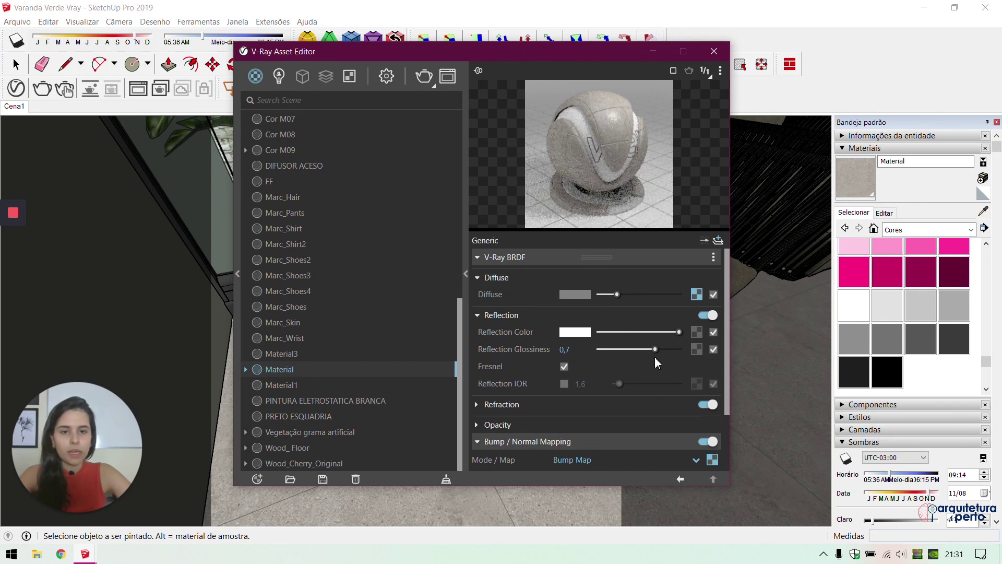
{"action": "left_click", "coordinate": [565, 384]}
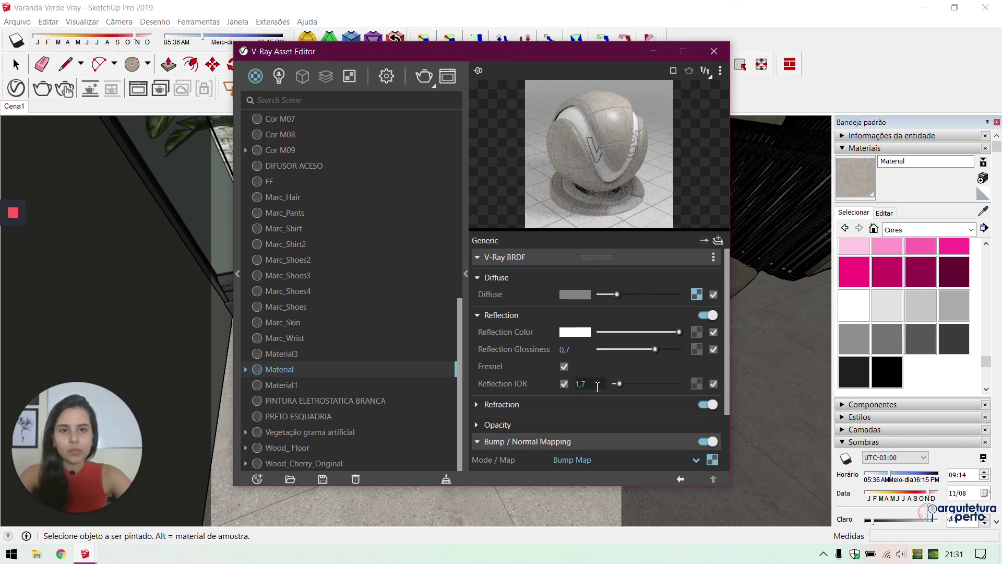
{"action": "left_click", "coordinate": [714, 52]}
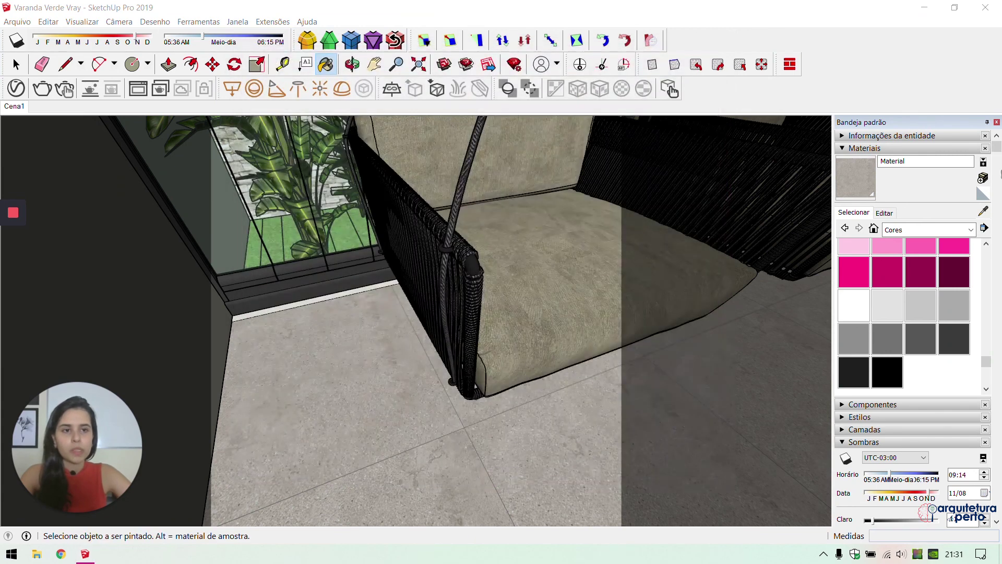
Sample the seat cushion's material, enable Bump / Normal Mapping with its diffuse texture as the bump map, and set the amount to 0,1
{"action": "mouse_move", "coordinate": [344, 375]}
{"action": "middle_mouse_down"}
{"action": "mouse_move", "coordinate": [383, 346]}
{"action": "mouse_move", "coordinate": [358, 355]}
{"action": "mouse_move", "coordinate": [515, 364]}
{"action": "middle_mouse_up"}
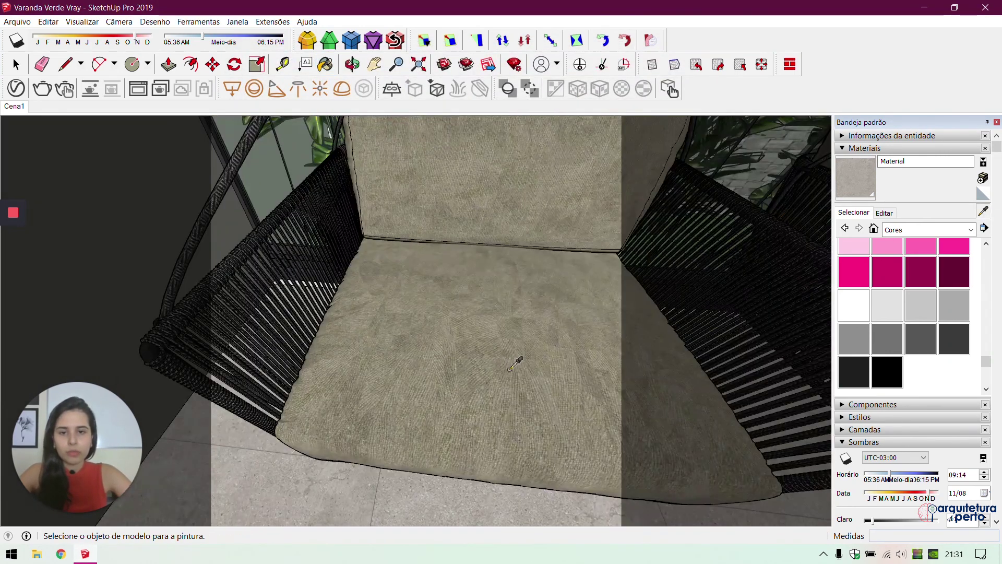
{"action": "left_click", "coordinate": [517, 320], "text": "alt"}
{"action": "left_click", "coordinate": [15, 87]}
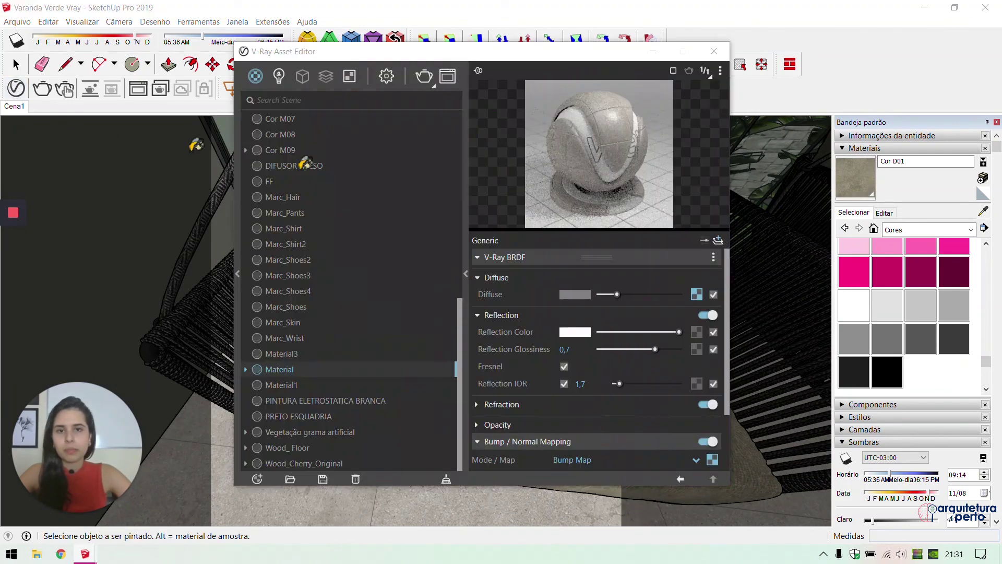
{"action": "left_click", "coordinate": [521, 315]}
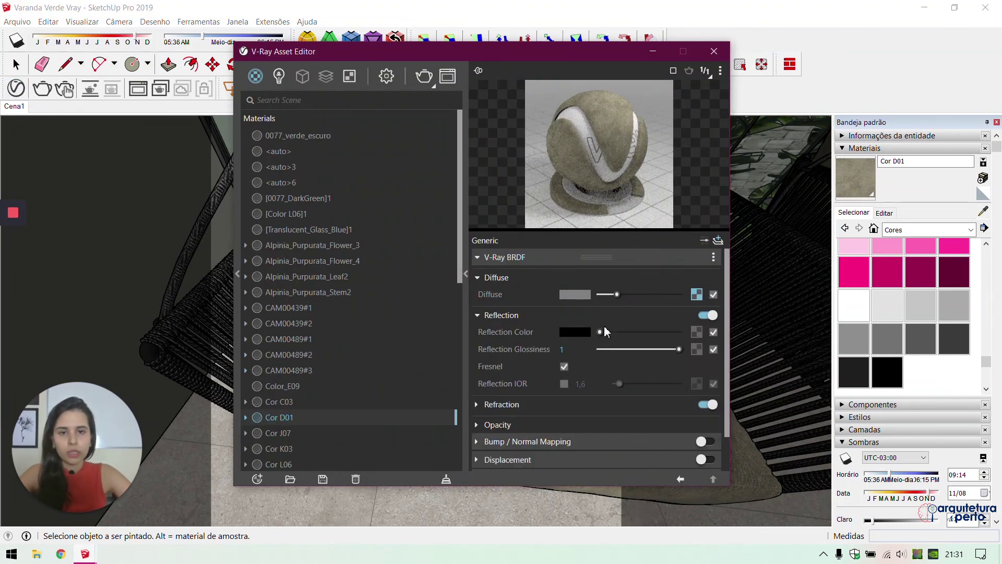
{"action": "left_click", "coordinate": [562, 442]}
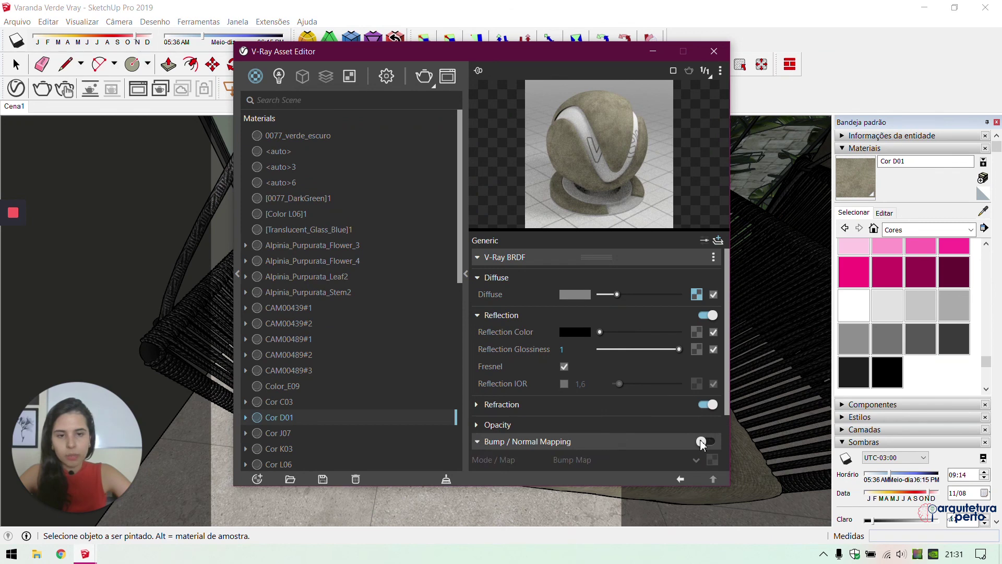
{"action": "left_click", "coordinate": [703, 441]}
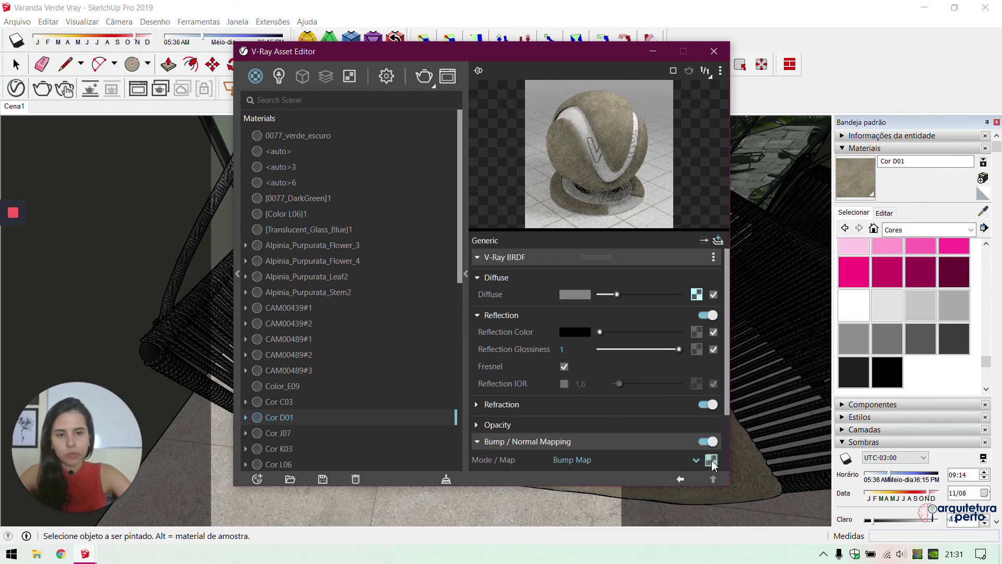
{"action": "scroll", "coordinate": [557, 458], "scroll_direction": "down", "scroll_amount": 2}
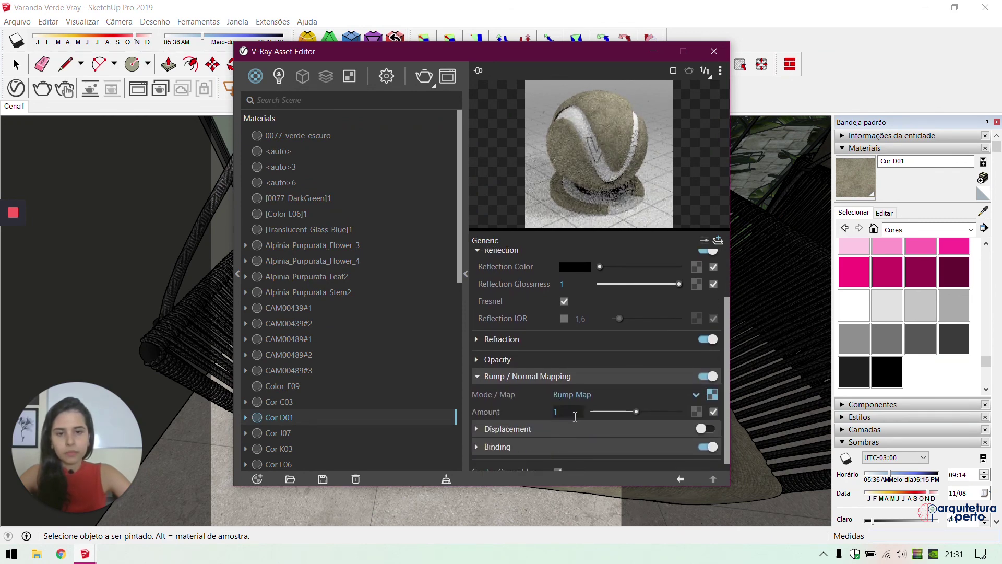
{"action": "key", "text": "Return"}
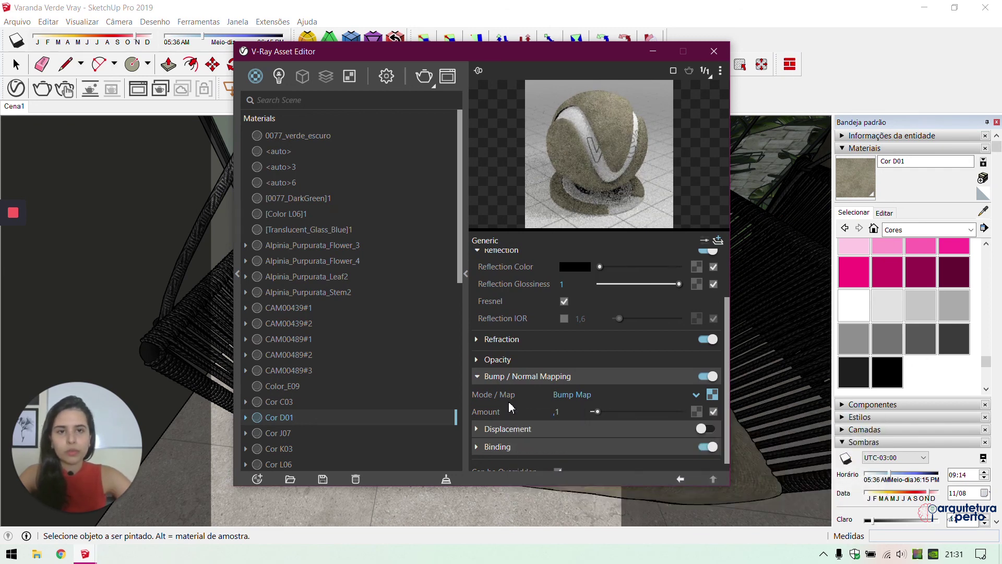
Give the cushion material a white reflection color and reflection glossiness of 0,75, and close its settings
{"action": "scroll", "coordinate": [567, 328], "scroll_direction": "up", "scroll_amount": 3}
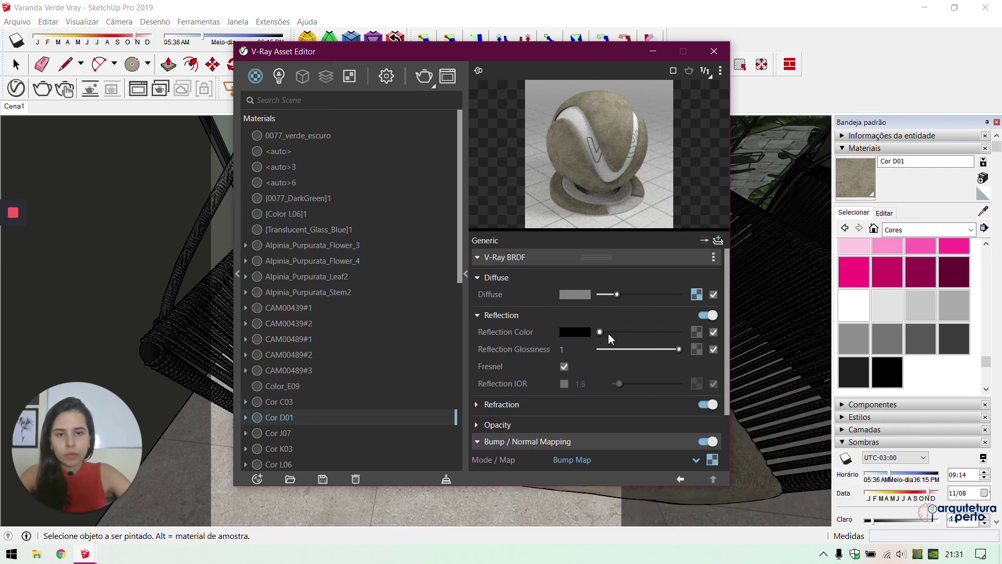
{"action": "left_click_drag", "start_coordinate": [600, 333], "coordinate": [680, 333]}
{"action": "left_click", "coordinate": [660, 349]}
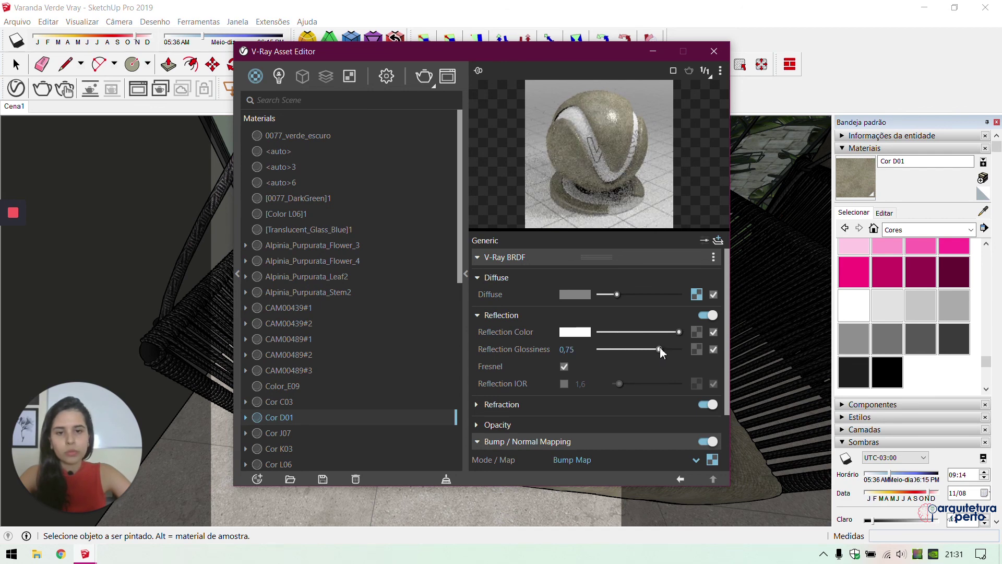
{"action": "left_click", "coordinate": [714, 50]}
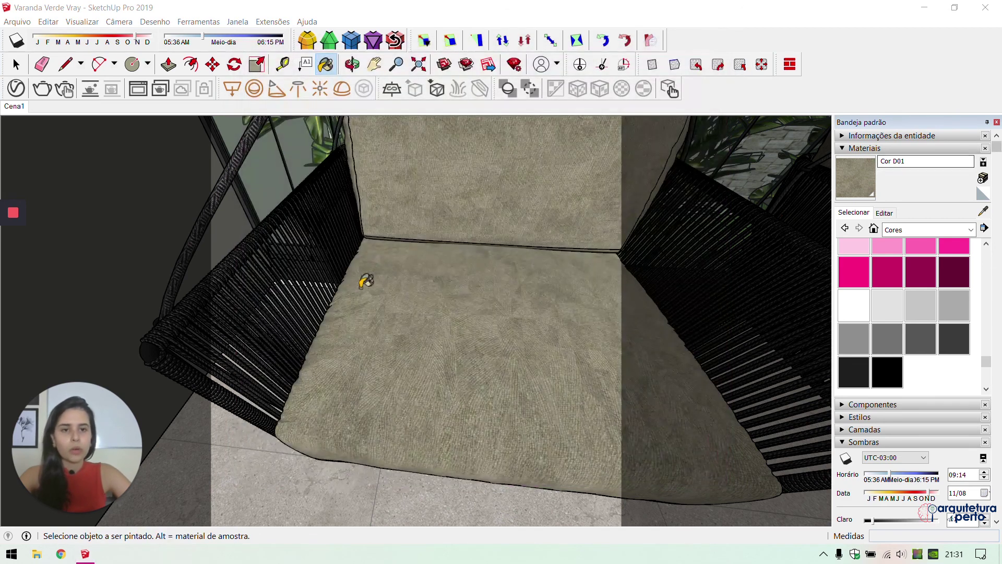
Sample the black woven rope material from the hanging chair's armrest and open its V-Ray settings
{"action": "middle_click_drag", "start_coordinate": [320, 265], "coordinate": [479, 312]}
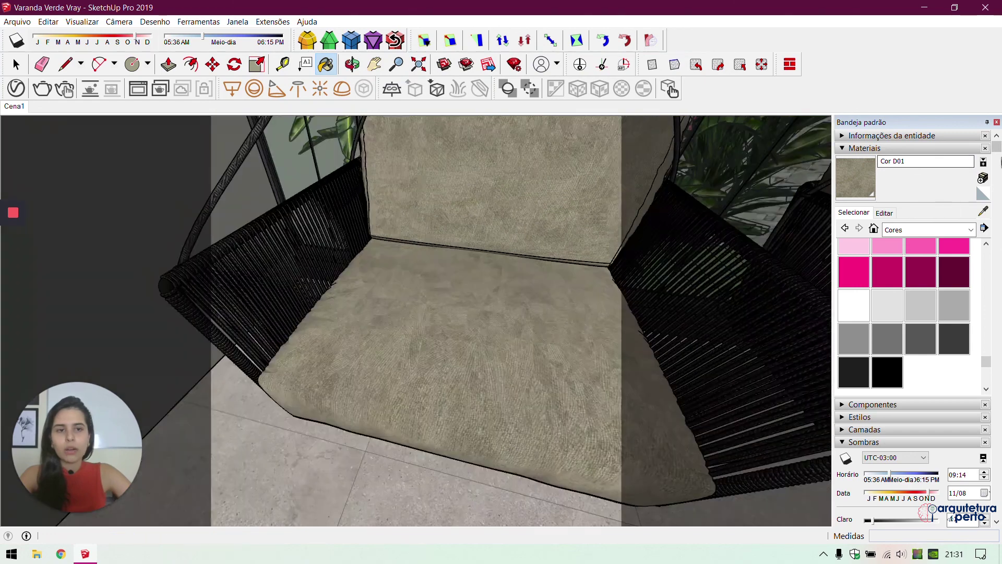
{"action": "key", "text": "space"}
{"action": "key", "text": "b"}
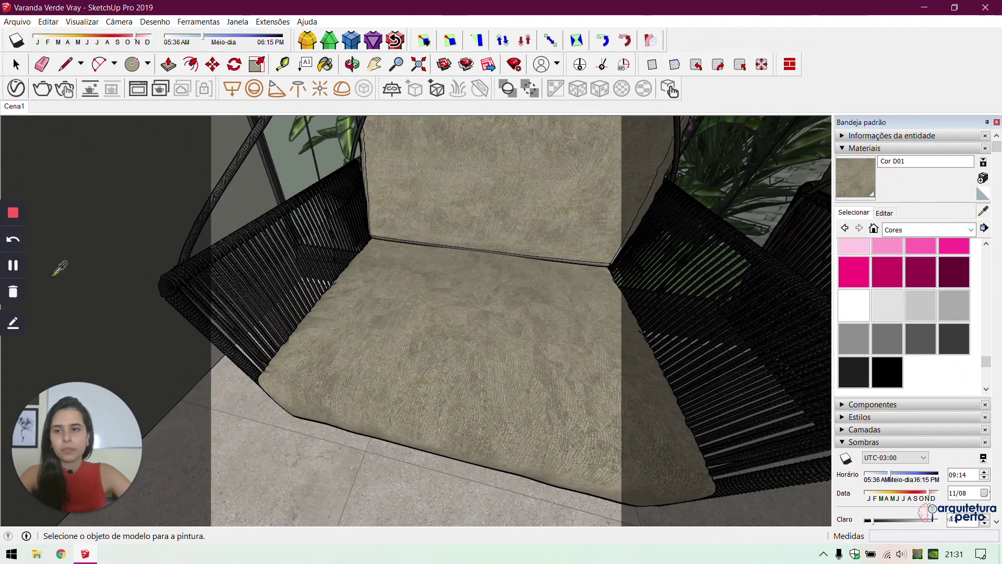
{"action": "middle_click_drag", "start_coordinate": [351, 269], "coordinate": [353, 286]}
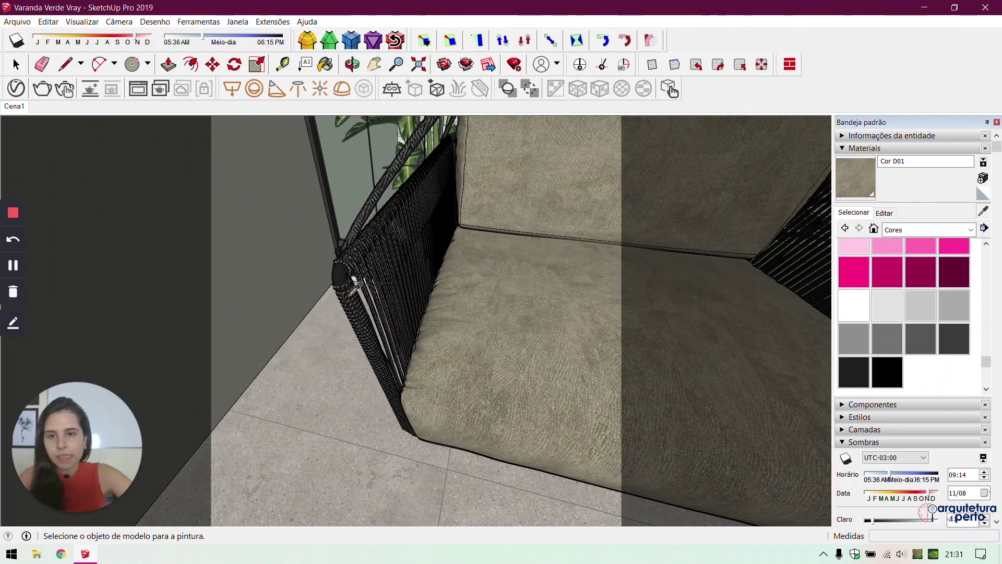
{"action": "scroll", "coordinate": [355, 287], "scroll_direction": "up", "scroll_amount": 4}
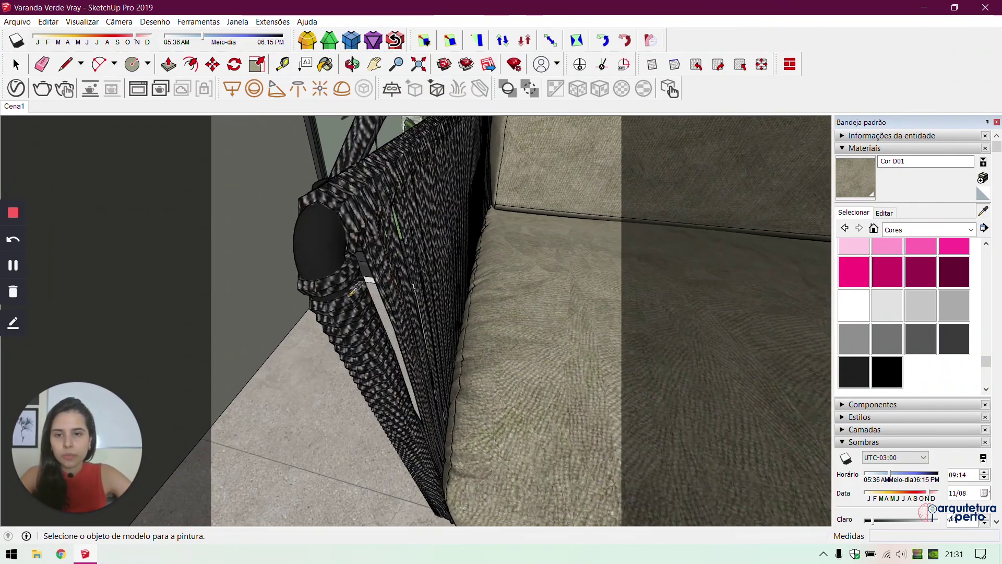
{"action": "scroll", "coordinate": [355, 290], "scroll_direction": "up", "scroll_amount": 1}
{"action": "left_click", "coordinate": [348, 295], "text": "alt"}
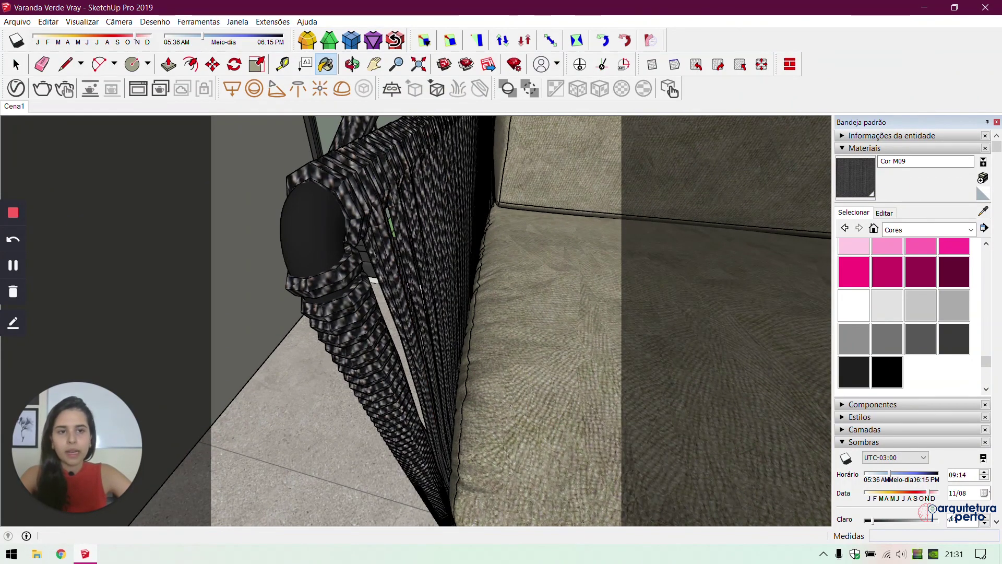
{"action": "left_click", "coordinate": [16, 88]}
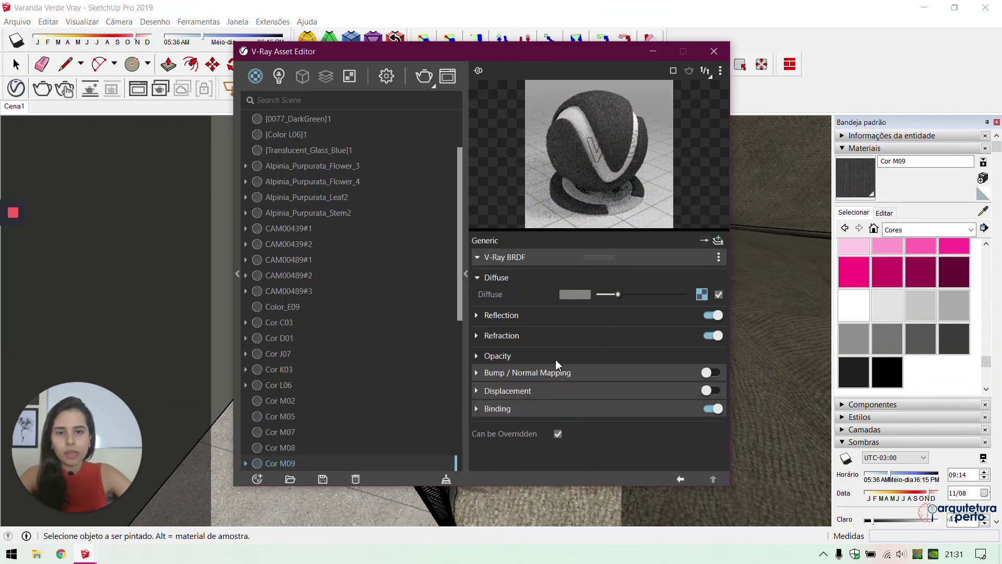
Enable Bump / Normal Mapping for the rope material with its diffuse texture as the bump map, and set the amount to 0,4
{"action": "left_click", "coordinate": [557, 371]}
{"action": "left_click", "coordinate": [702, 374]}
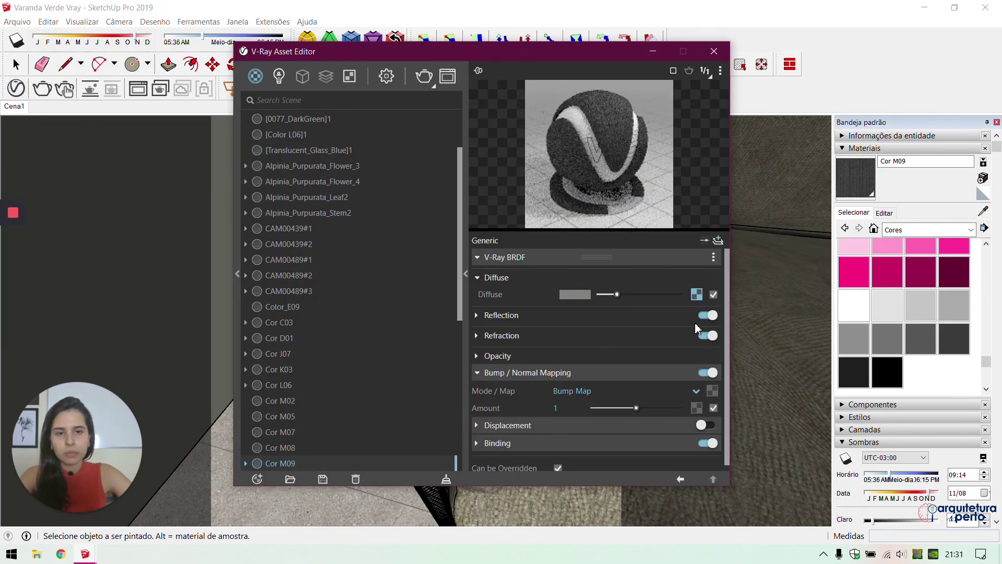
{"action": "right_click", "coordinate": [712, 393]}
{"action": "left_click", "coordinate": [711, 401]}
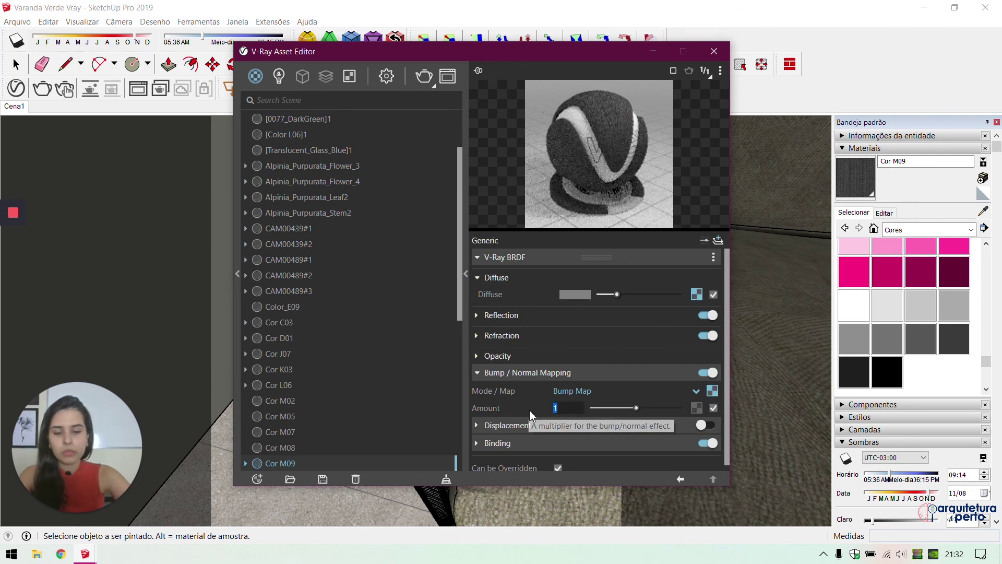
{"action": "type", "text": ",4"}
{"action": "key", "text": "Return"}
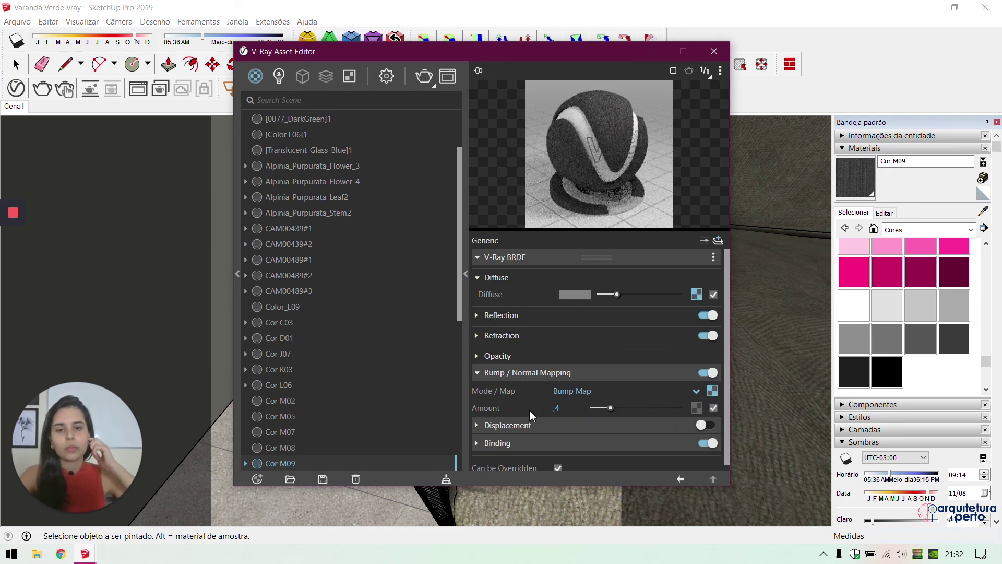
{"action": "left_click", "coordinate": [714, 51]}
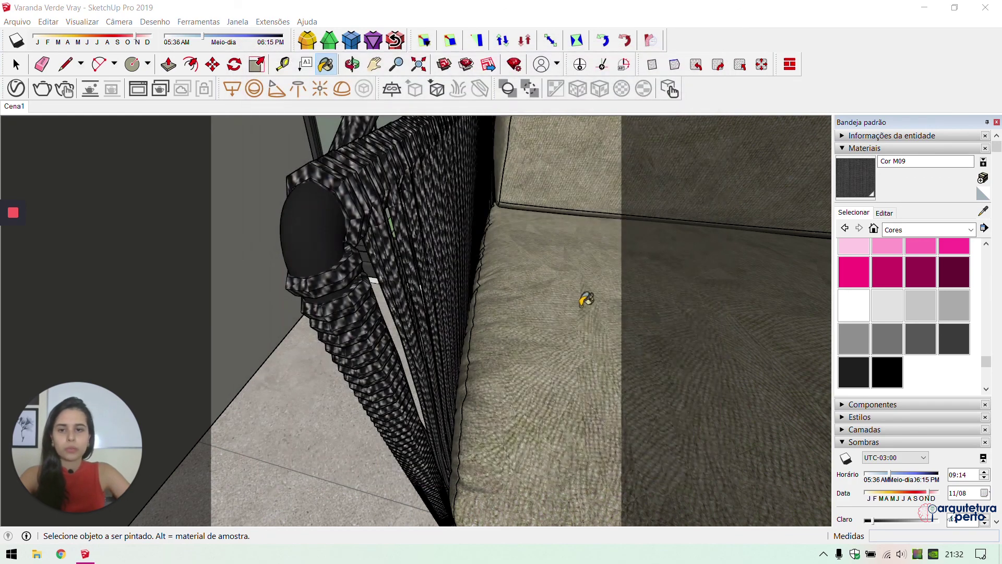
Sample the plain gray wall's material beside the hanging chair and enable Bump / Normal Mapping for it
{"action": "mouse_move", "coordinate": [586, 298]}
{"action": "middle_mouse_down"}
{"action": "mouse_move", "coordinate": [600, 302]}
{"action": "mouse_move", "coordinate": [519, 316]}
{"action": "middle_mouse_up"}
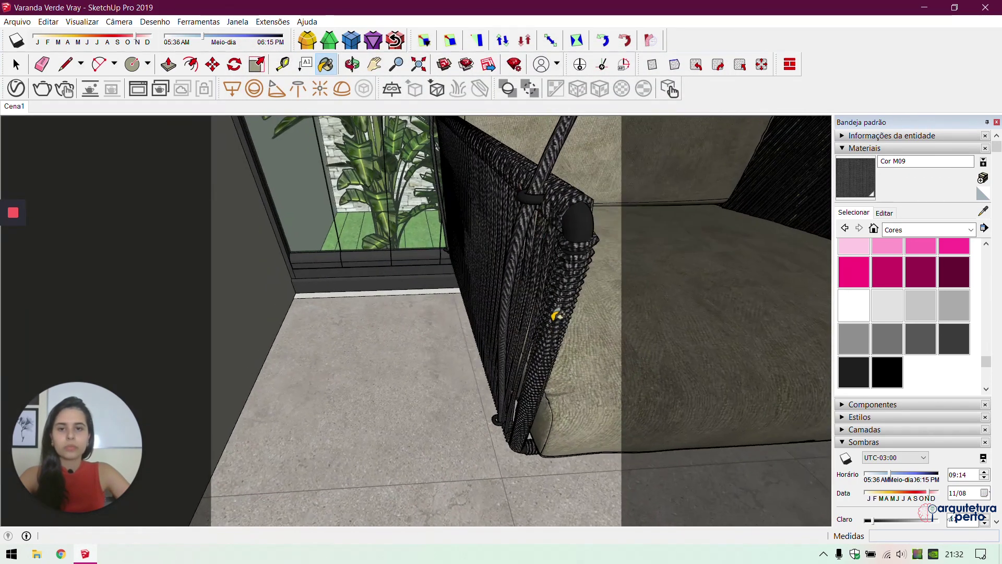
{"action": "left_click", "coordinate": [983, 211]}
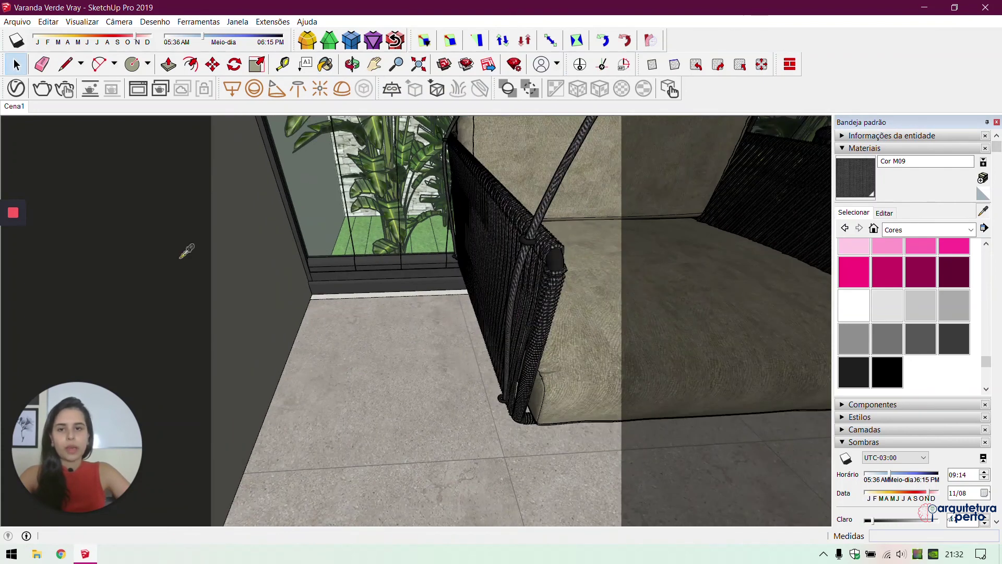
{"action": "left_click", "coordinate": [261, 279]}
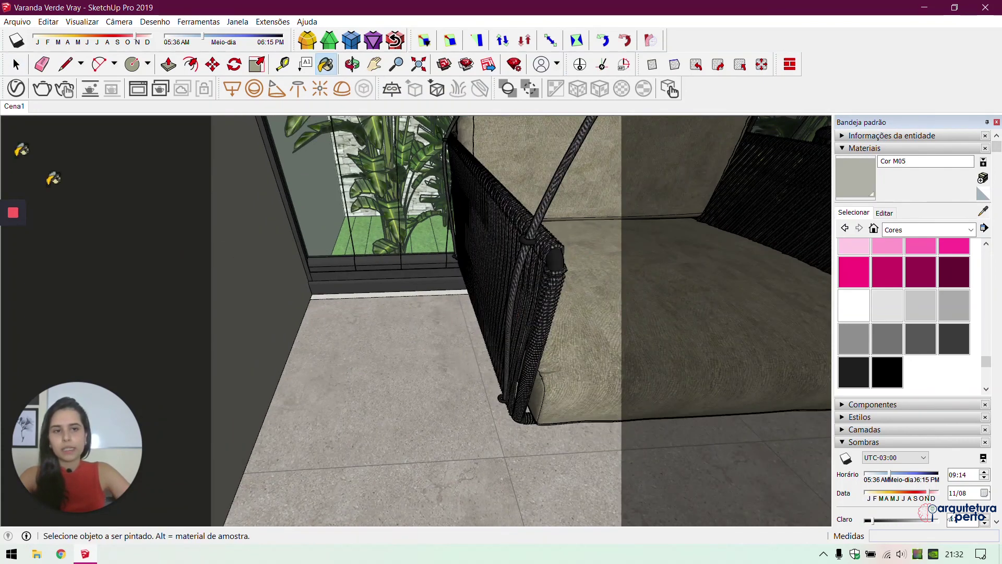
{"action": "left_click", "coordinate": [16, 88]}
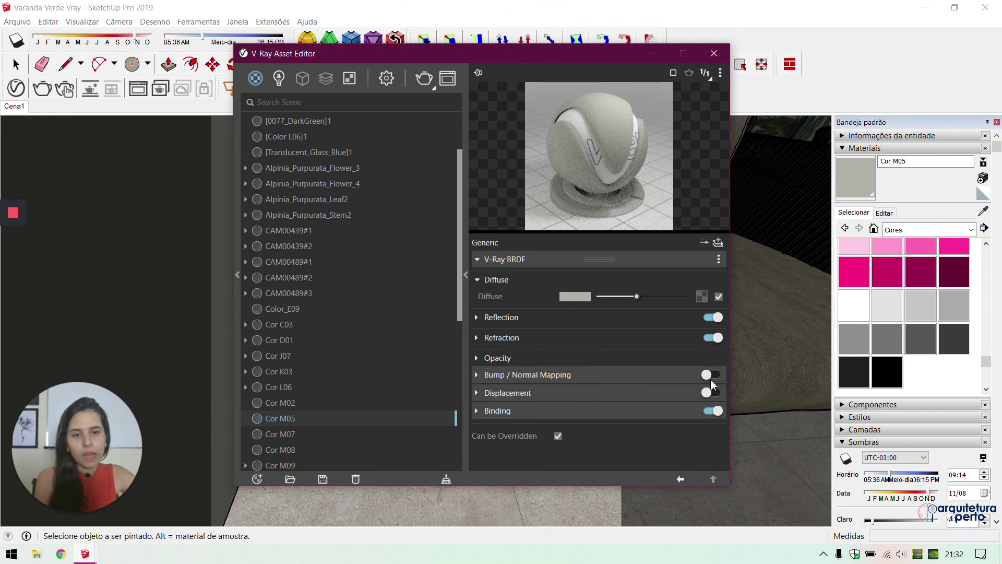
{"action": "left_click", "coordinate": [683, 367]}
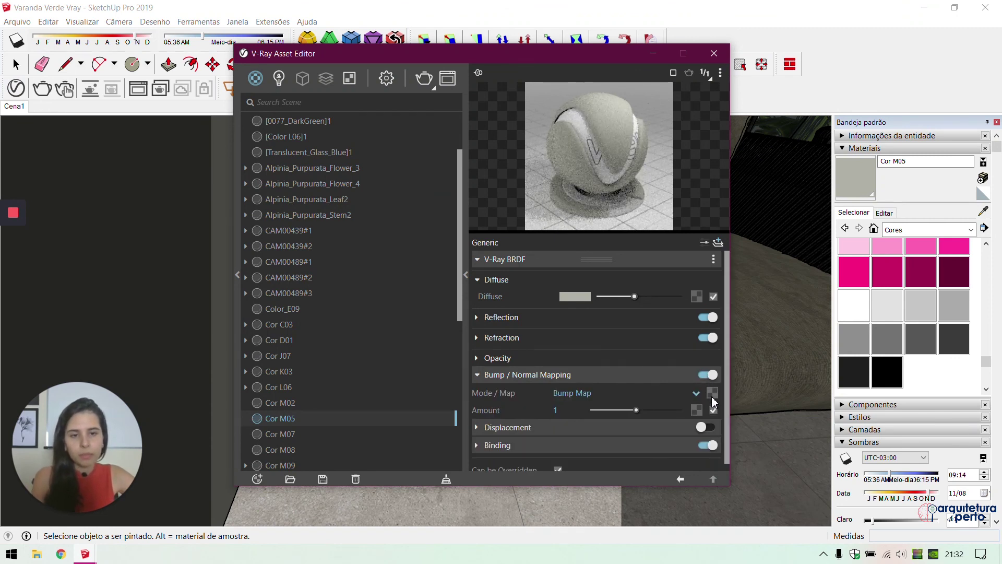
Try a Noise A texture as the wall material's bump map and clear it again
{"action": "left_click", "coordinate": [713, 400]}
{"action": "scroll", "coordinate": [652, 337], "scroll_direction": "down", "scroll_amount": 4}
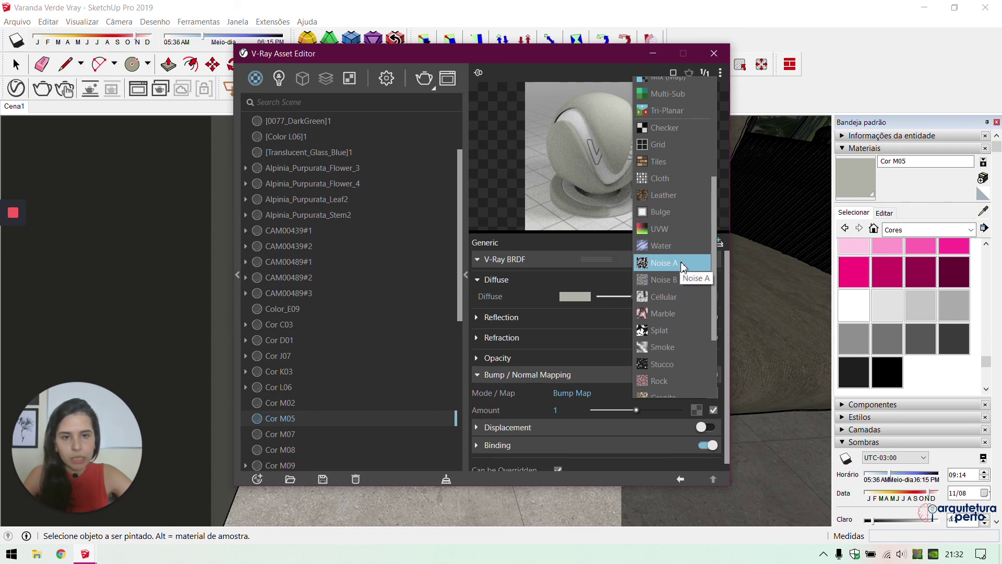
{"action": "left_click", "coordinate": [681, 262]}
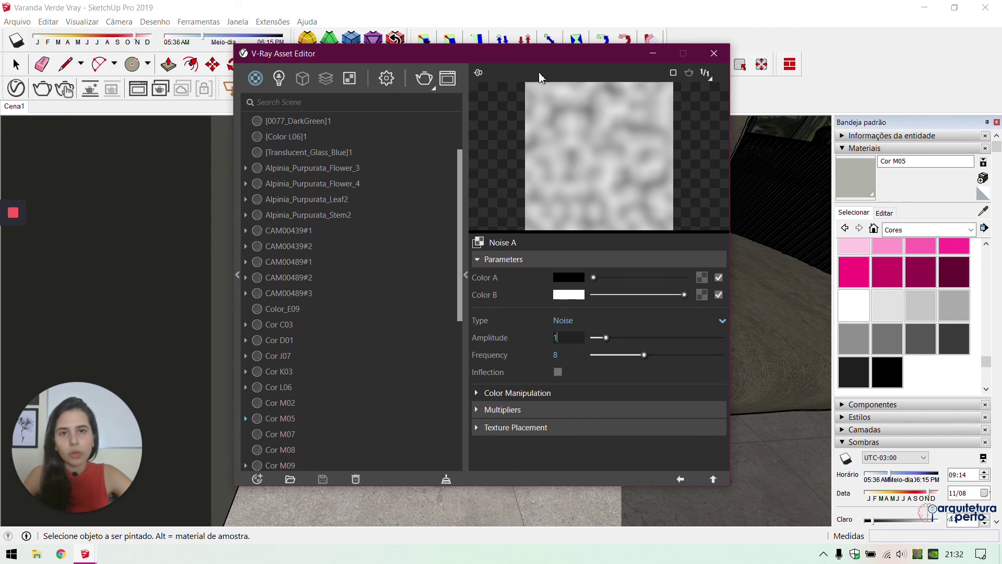
{"action": "left_click", "coordinate": [681, 478]}
{"action": "right_click", "coordinate": [712, 394]}
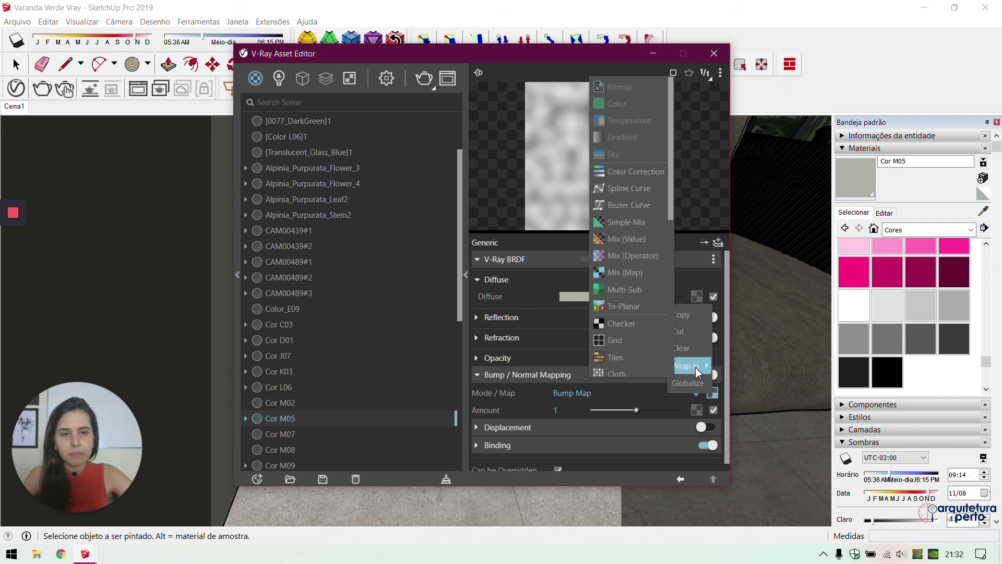
{"action": "left_click", "coordinate": [692, 349]}
Assign a Noise B texture as the wall material's bump map
{"action": "left_click", "coordinate": [713, 396]}
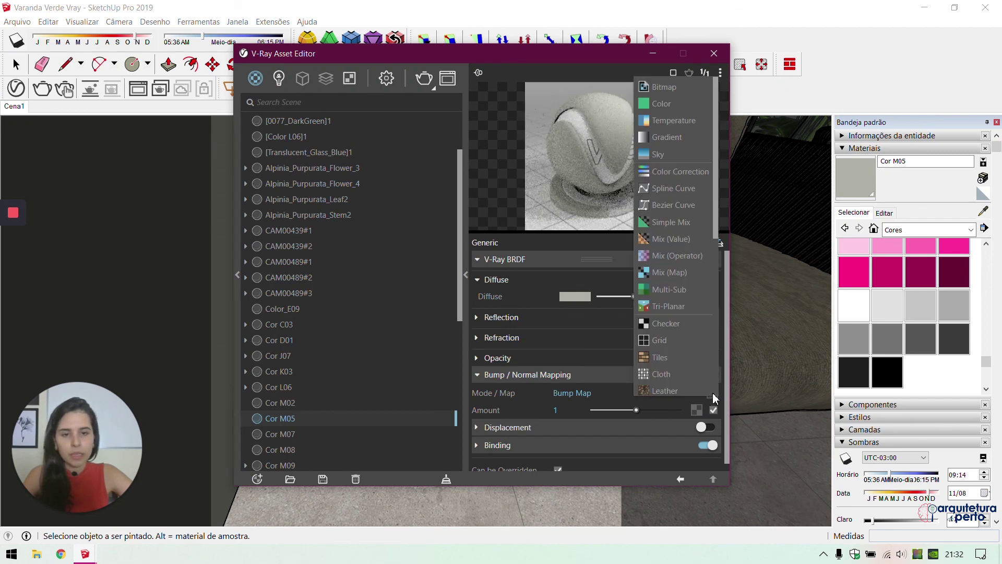
{"action": "scroll", "coordinate": [690, 334], "scroll_direction": "down", "scroll_amount": 3}
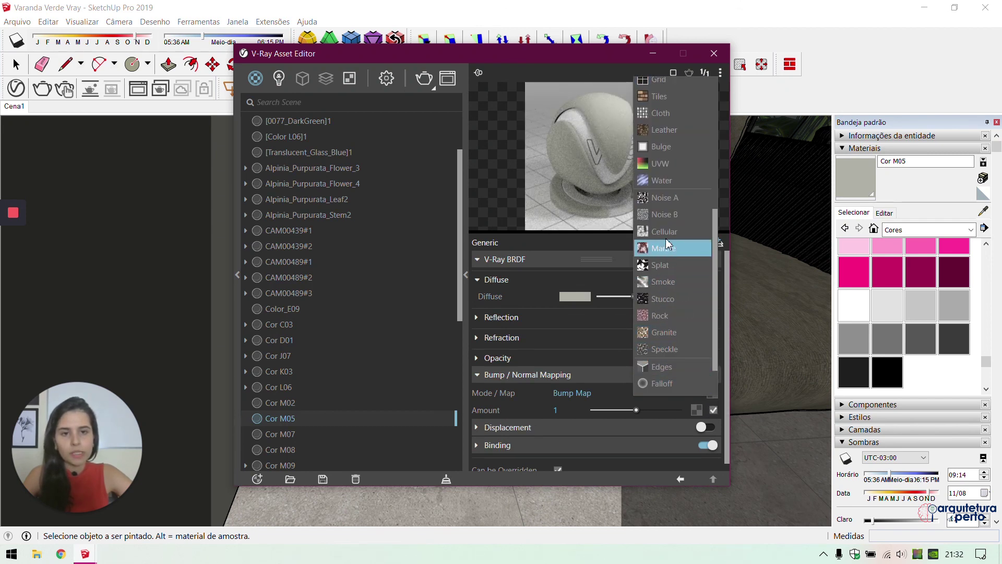
{"action": "left_click", "coordinate": [668, 216]}
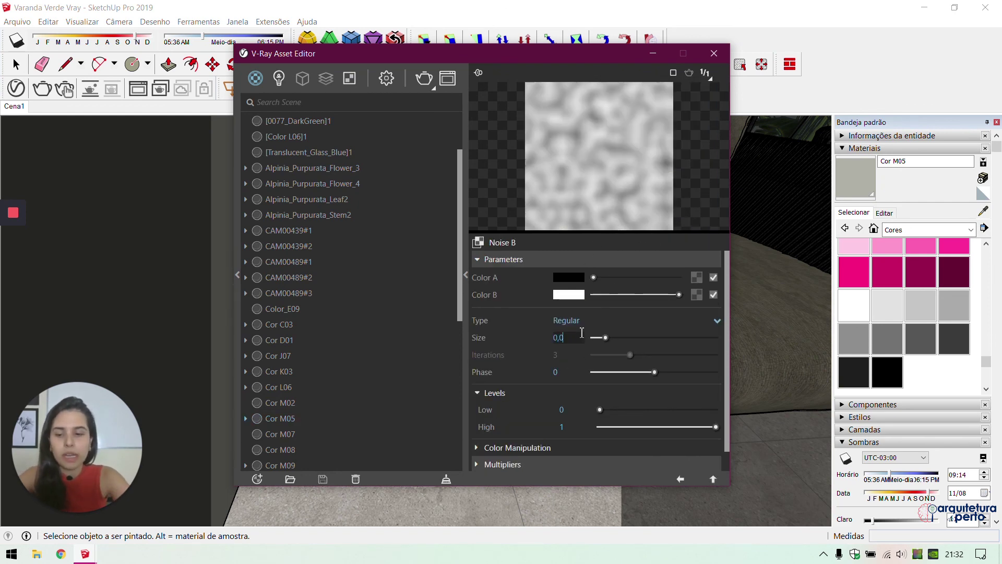
Reduce the size of the wall material's Noise B bump texture for a finer grain, trying 0,02 among the values
{"action": "key", "text": "Return"}
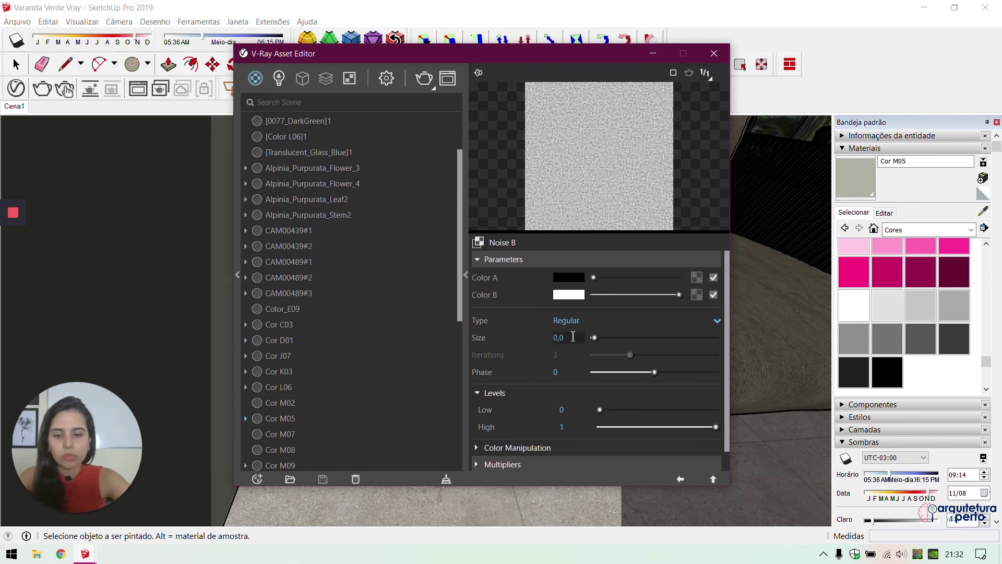
{"action": "key", "text": "Return"}
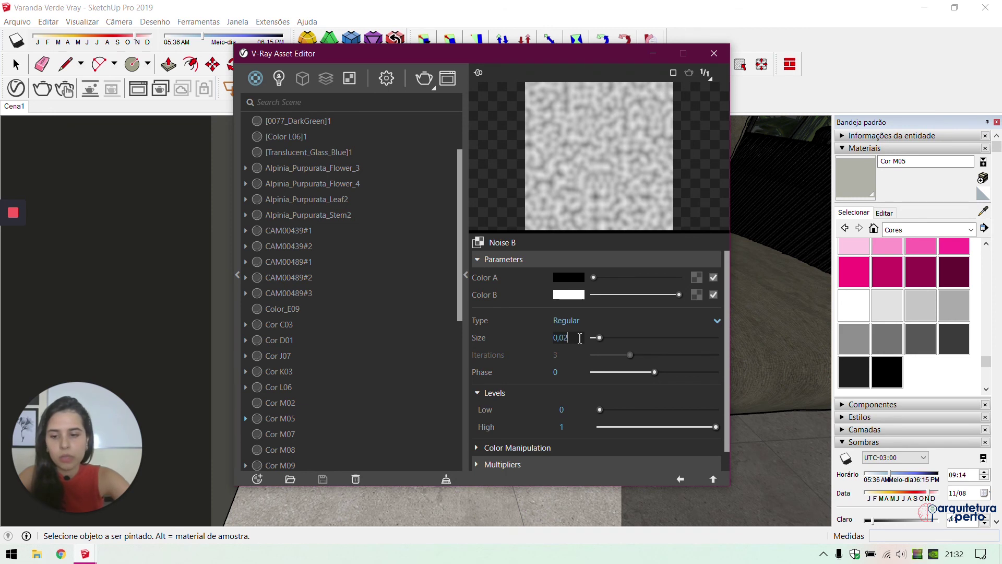
{"action": "key", "text": "Return"}
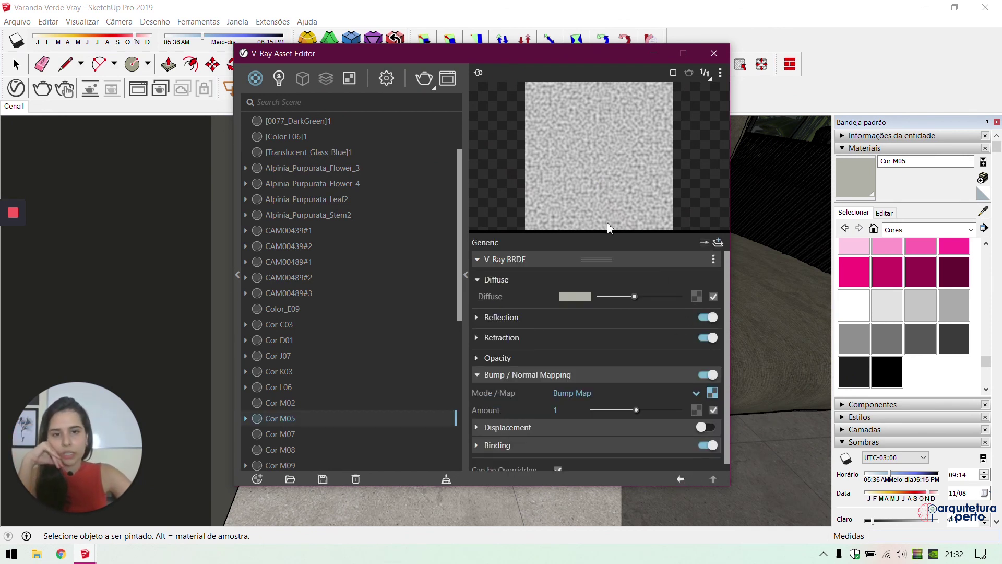
Set the wall material's bump amount to 0,5
{"action": "left_click", "coordinate": [561, 410]}
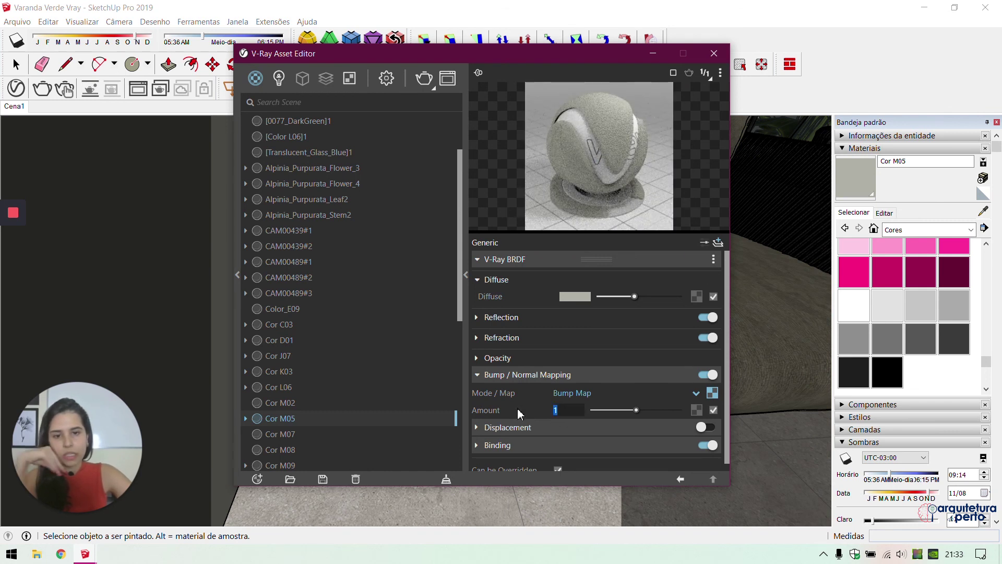
{"action": "key", "text": "BackSpace"}
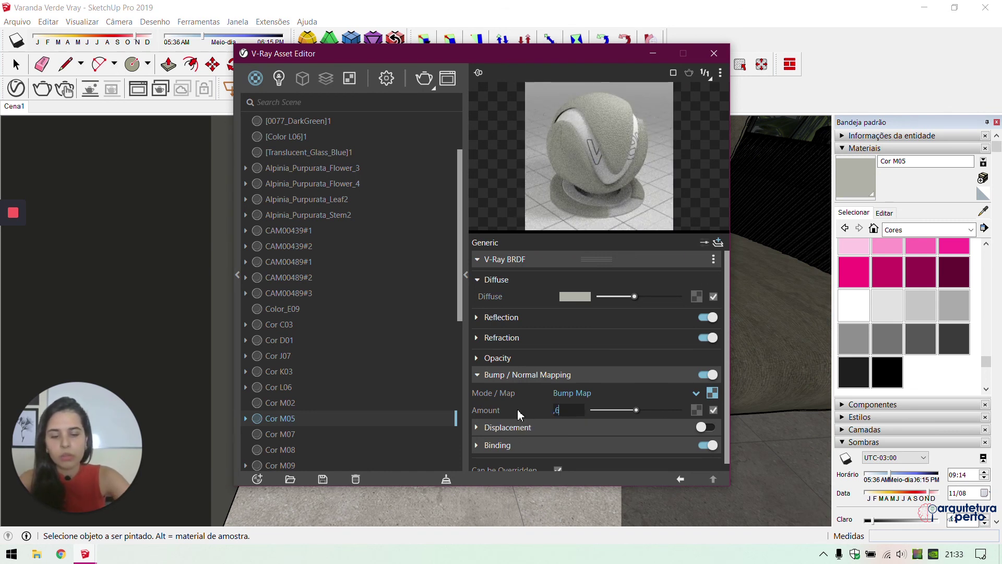
{"action": "type", "text": "0,5"}
{"action": "key", "text": "Return"}
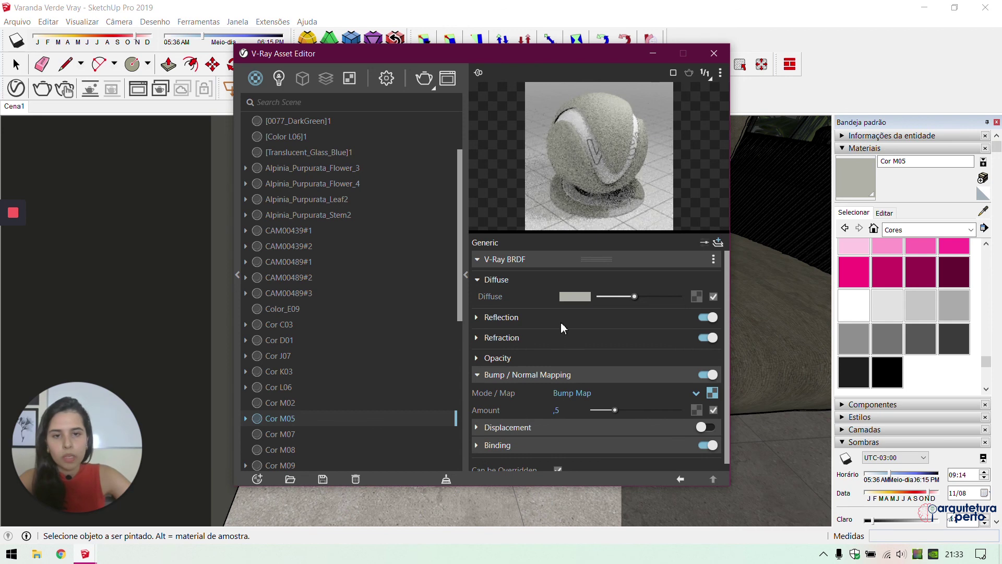
Give the wall material a white reflection color and set its reflection glossiness to 0,75
{"action": "left_click", "coordinate": [503, 316]}
{"action": "left_click", "coordinate": [681, 334]}
{"action": "left_click_drag", "start_coordinate": [679, 351], "coordinate": [660, 354]}
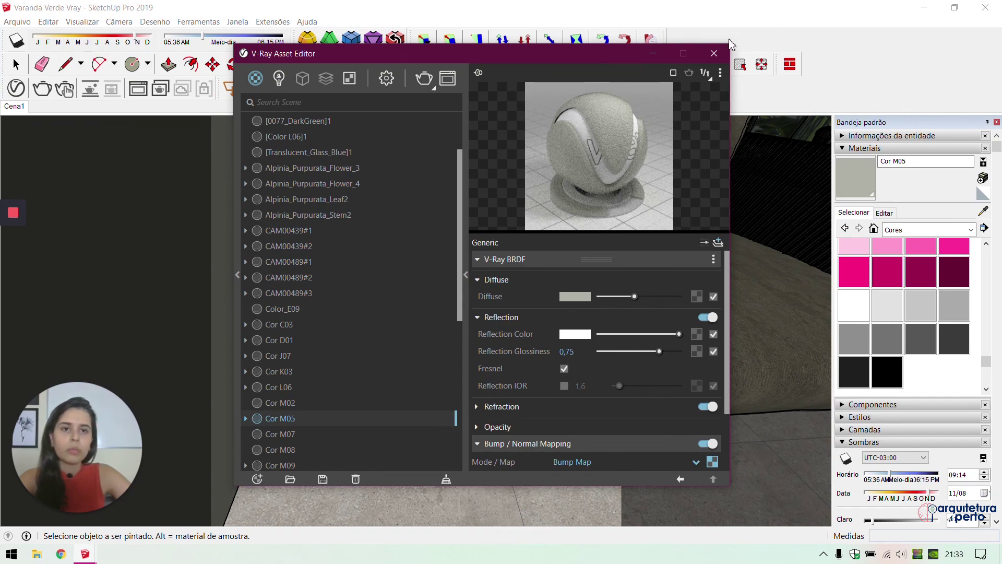
{"action": "left_click", "coordinate": [713, 53]}
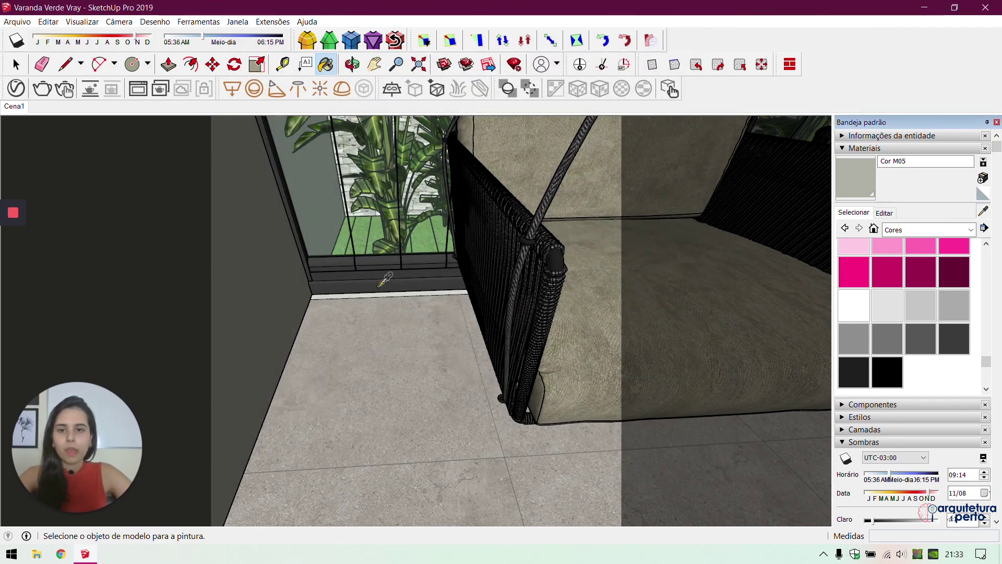
Sample the white strip along the base of the glass panels, then set its reflection color to white and glossiness to 0,9
{"action": "key", "text": "o"}
{"action": "mouse_move", "coordinate": [369, 364]}
{"action": "left_mouse_down"}
{"action": "mouse_move", "coordinate": [272, 438]}
{"action": "mouse_move", "coordinate": [241, 441]}
{"action": "left_mouse_up"}
{"action": "key", "text": "b"}
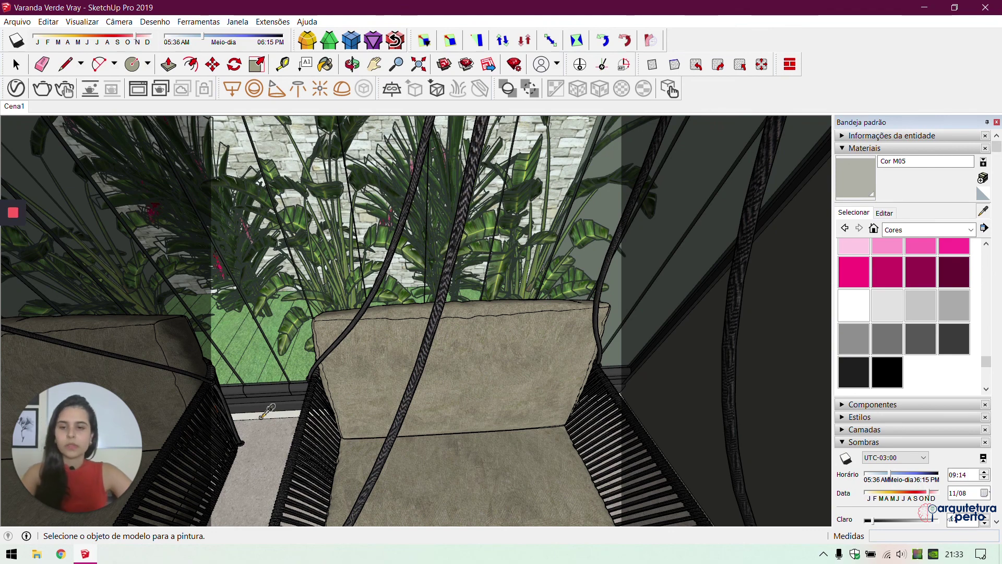
{"action": "left_click", "coordinate": [264, 416], "text": "alt"}
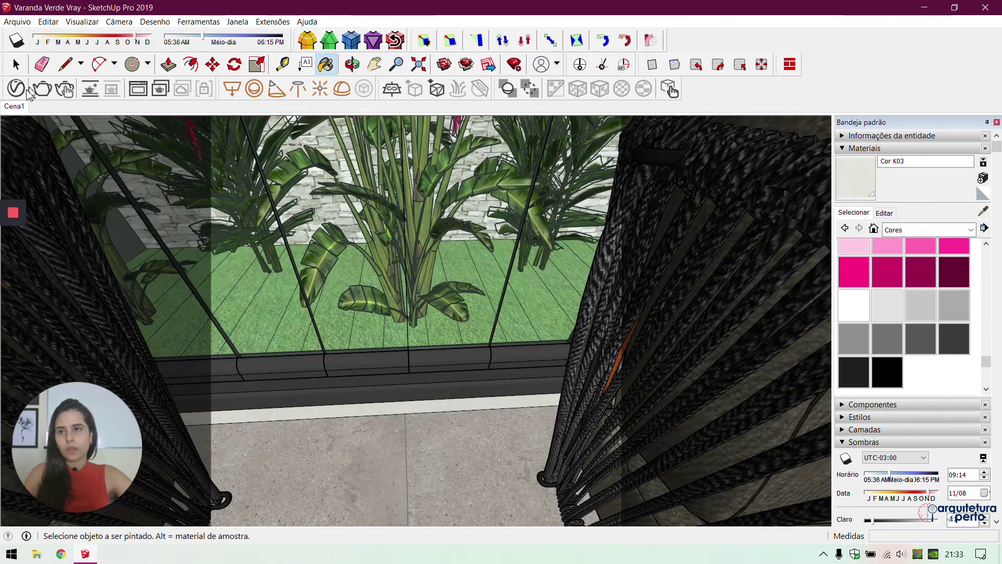
{"action": "left_click", "coordinate": [15, 88]}
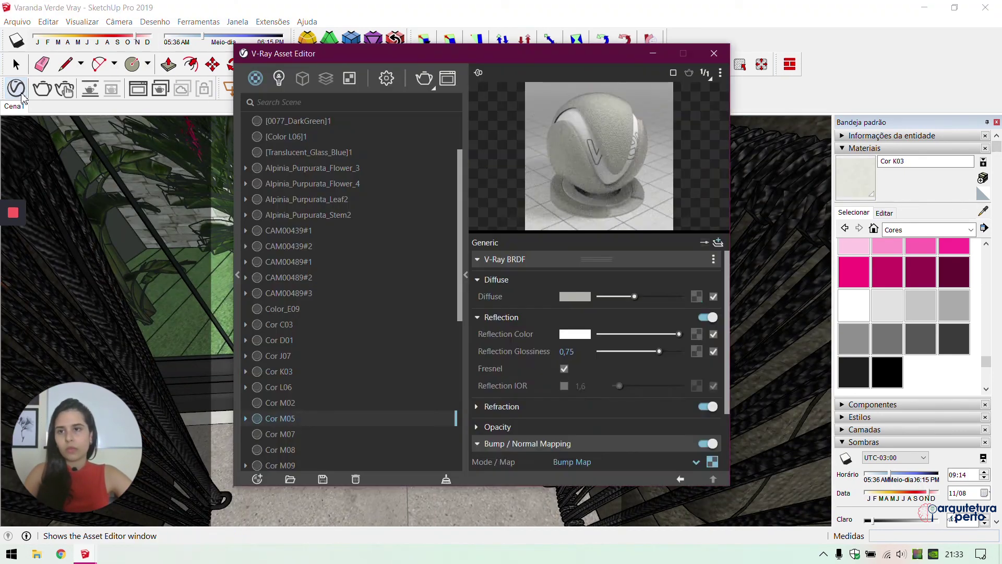
{"action": "left_click", "coordinate": [508, 317]}
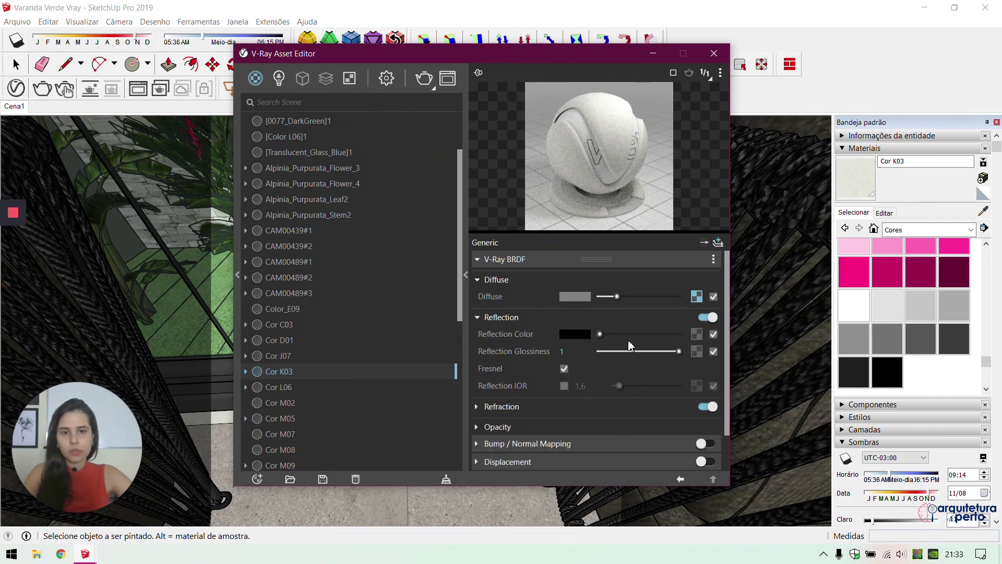
{"action": "left_click_drag", "start_coordinate": [667, 334], "coordinate": [678, 334]}
{"action": "left_click_drag", "start_coordinate": [678, 351], "coordinate": [671, 351]}
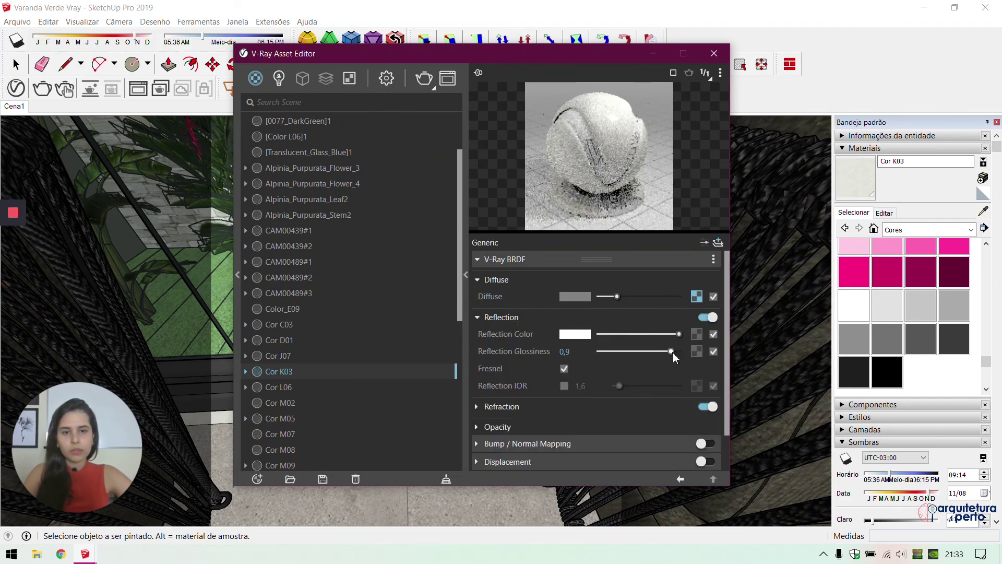
{"action": "left_click", "coordinate": [713, 54]}
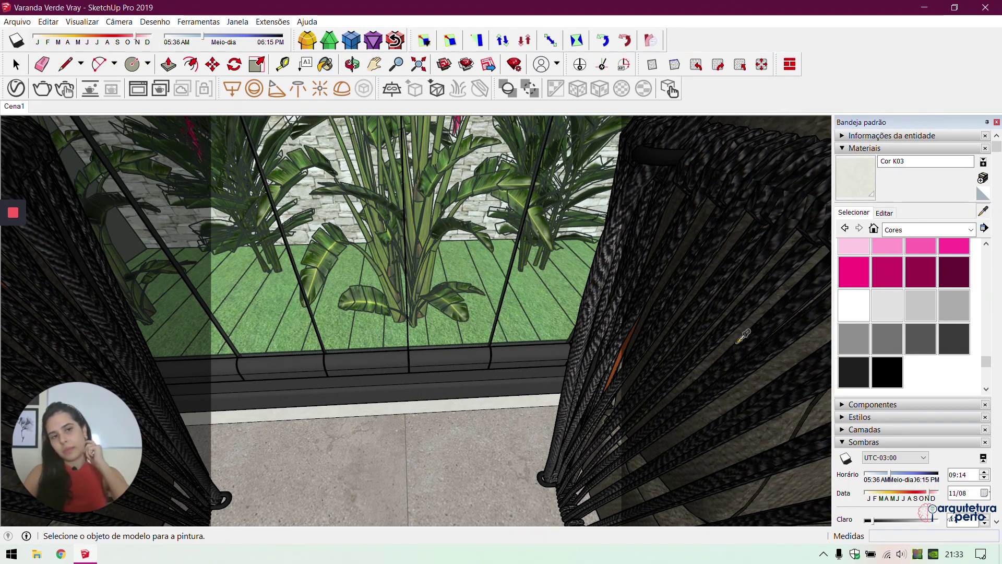
Enable Bump / Normal Mapping for the broad banana-type leaf material with a copy of its diffuse texture, and set the amount to 0,8
{"action": "mouse_move", "coordinate": [434, 295]}
{"action": "middle_mouse_down"}
{"action": "mouse_move", "coordinate": [724, 351]}
{"action": "mouse_move", "coordinate": [360, 332]}
{"action": "middle_mouse_up"}
{"action": "left_click", "coordinate": [265, 321], "text": "alt"}
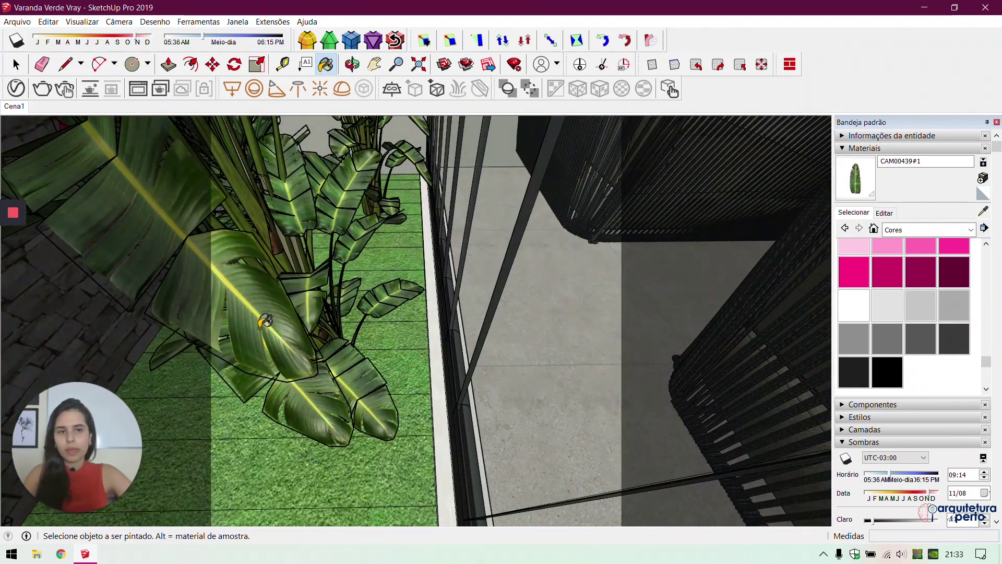
{"action": "left_click", "coordinate": [16, 93]}
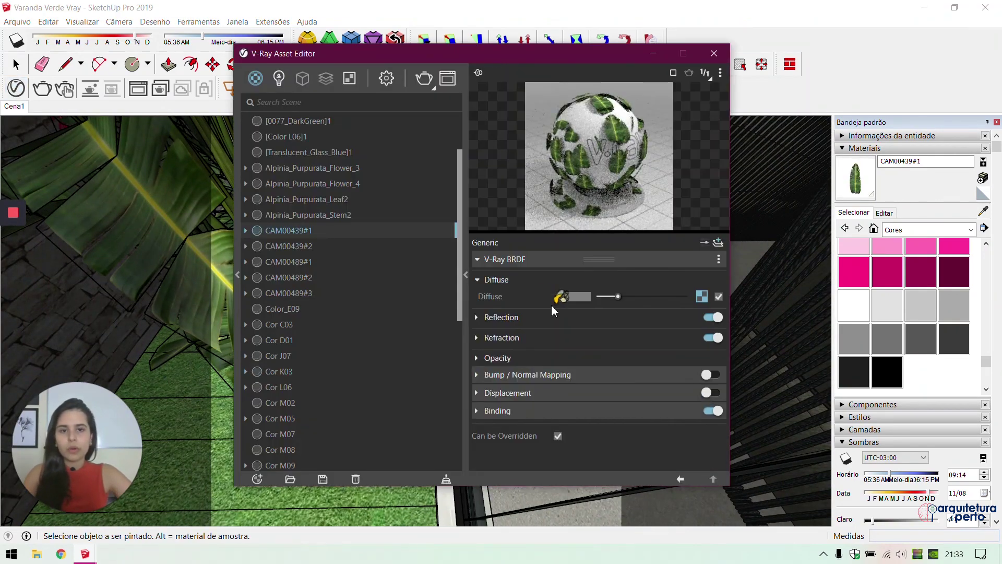
{"action": "left_click", "coordinate": [550, 379]}
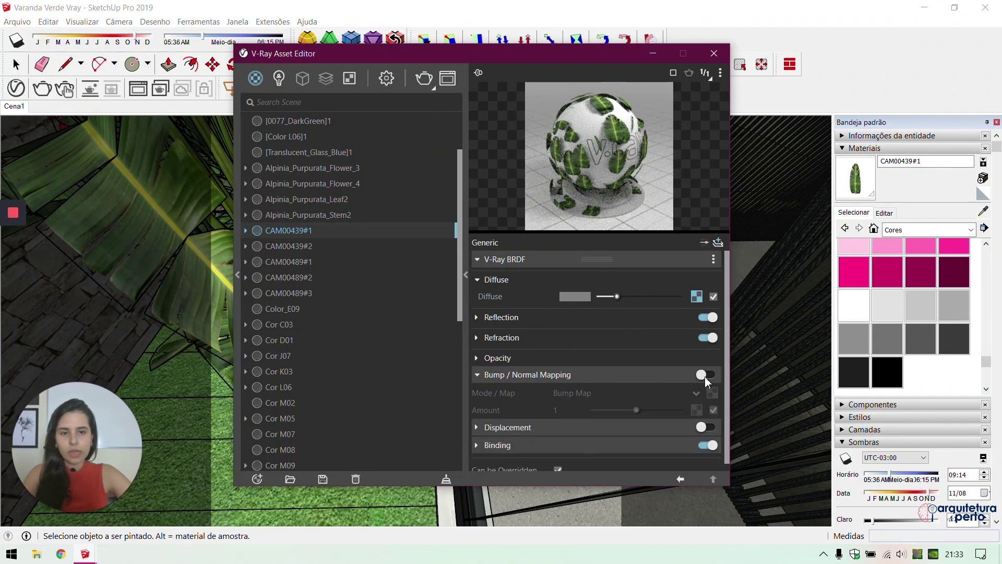
{"action": "left_click", "coordinate": [705, 377]}
{"action": "left_click_drag", "start_coordinate": [696, 298], "coordinate": [712, 400]}
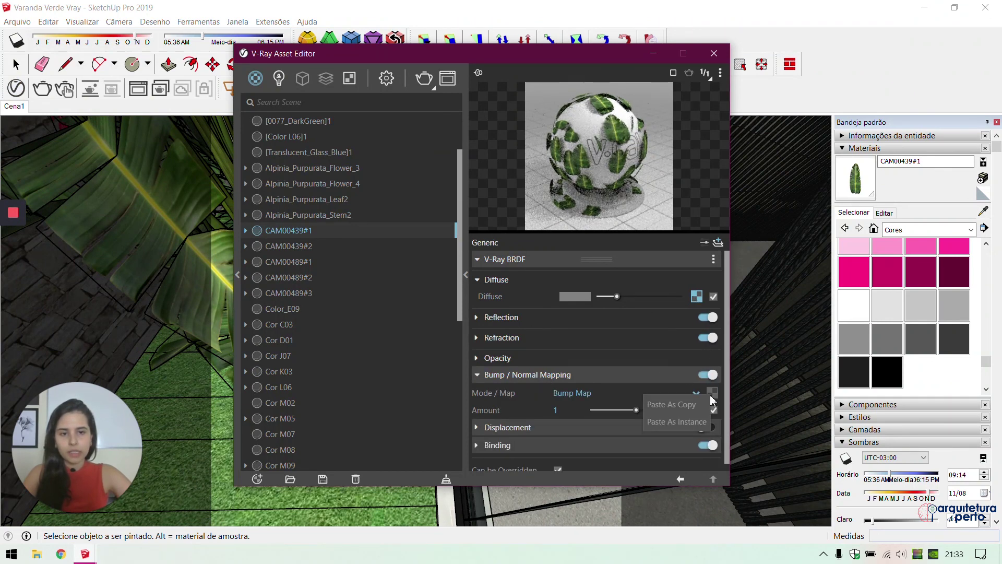
{"action": "left_click", "coordinate": [671, 404]}
{"action": "left_click", "coordinate": [555, 410]}
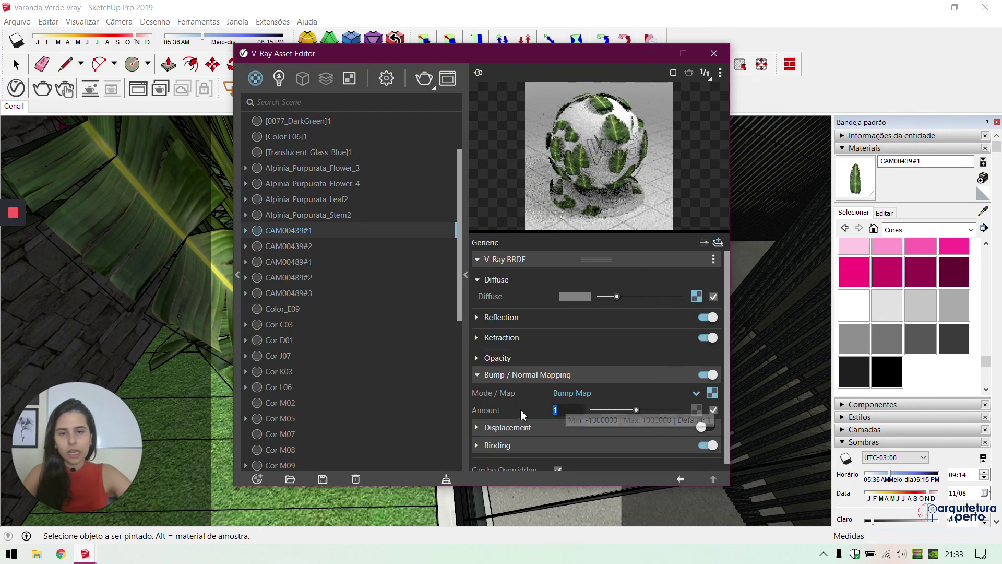
{"action": "type", "text": ",8"}
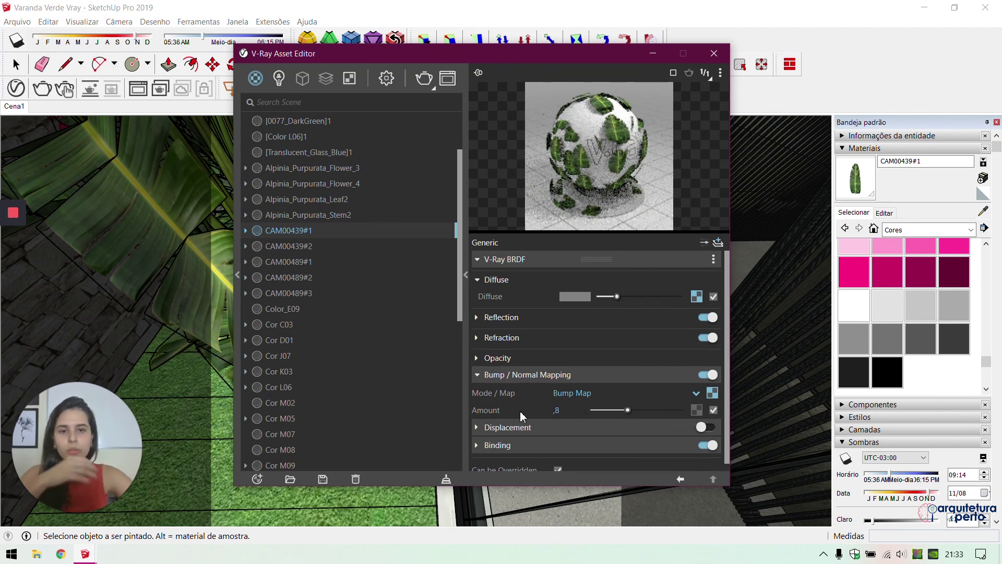
Give the broad leaf material a white reflection color and a reflection glossiness of 0,8
{"action": "left_click", "coordinate": [626, 335]}
{"action": "left_click", "coordinate": [598, 319]}
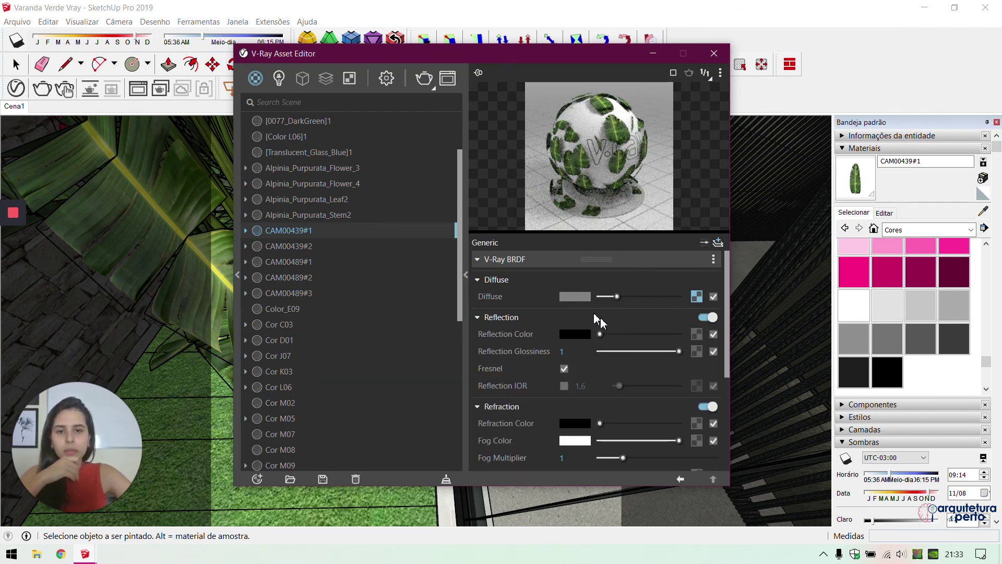
{"action": "left_click_drag", "start_coordinate": [600, 334], "coordinate": [662, 352]}
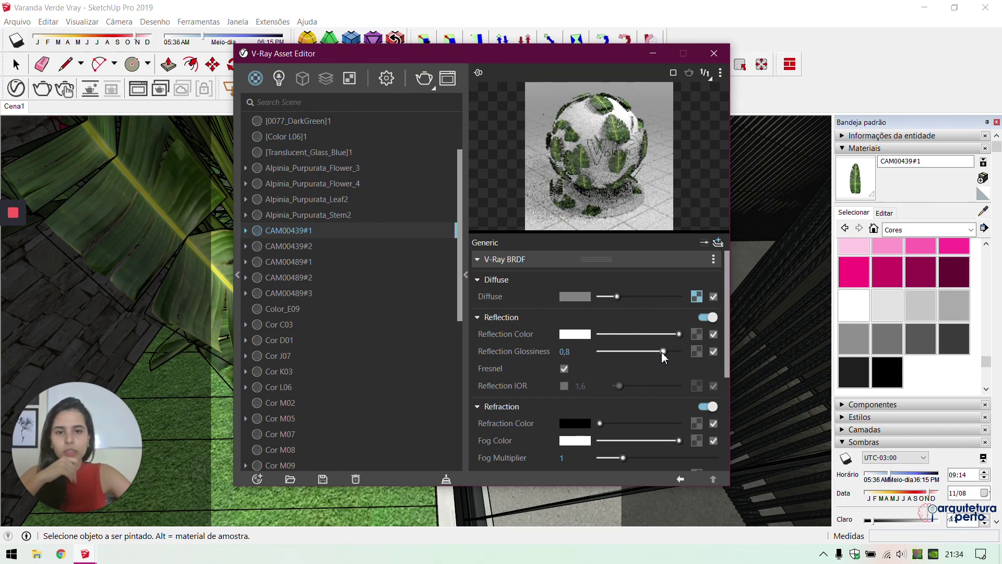
{"action": "left_click", "coordinate": [713, 53]}
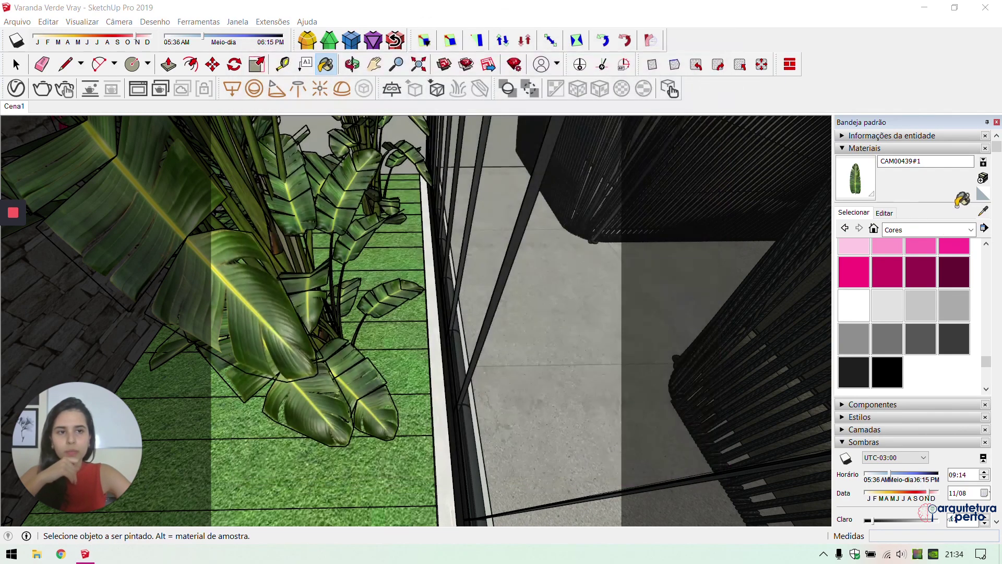
Enable Bump / Normal Mapping for the Alpinia_Purpurata_Leaf2 material with a copy of its diffuse texture, and set the amount to 0,8
{"action": "key", "text": "o"}
{"action": "mouse_move", "coordinate": [375, 268]}
{"action": "left_mouse_down"}
{"action": "mouse_move", "coordinate": [514, 382]}
{"action": "mouse_move", "coordinate": [574, 450]}
{"action": "left_mouse_up"}
{"action": "mouse_move", "coordinate": [574, 450]}
{"action": "middle_mouse_down"}
{"action": "mouse_move", "coordinate": [396, 261]}
{"action": "mouse_move", "coordinate": [552, 452]}
{"action": "mouse_move", "coordinate": [299, 357]}
{"action": "middle_mouse_up"}
{"action": "left_click", "coordinate": [283, 340], "text": "alt"}
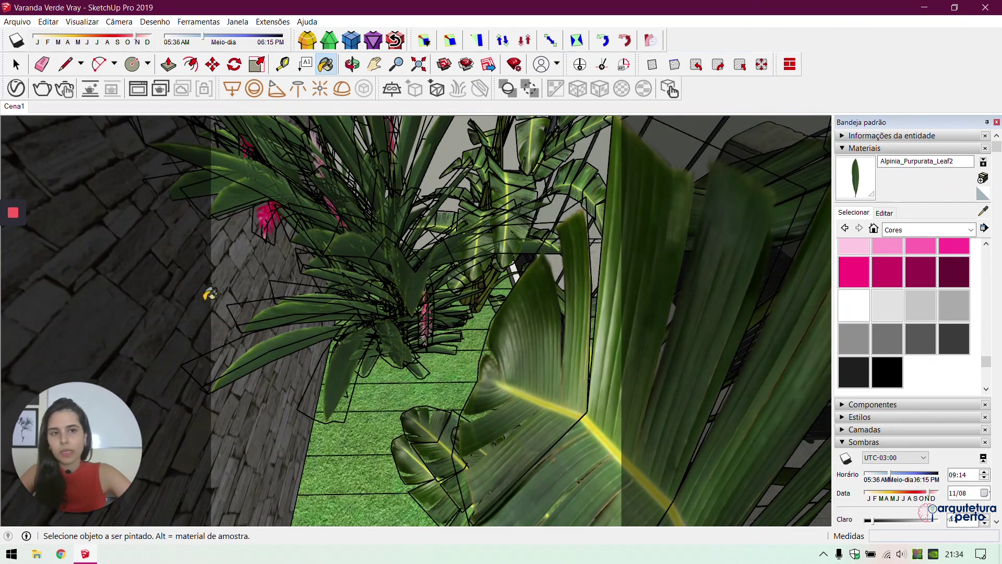
{"action": "left_click", "coordinate": [10, 93]}
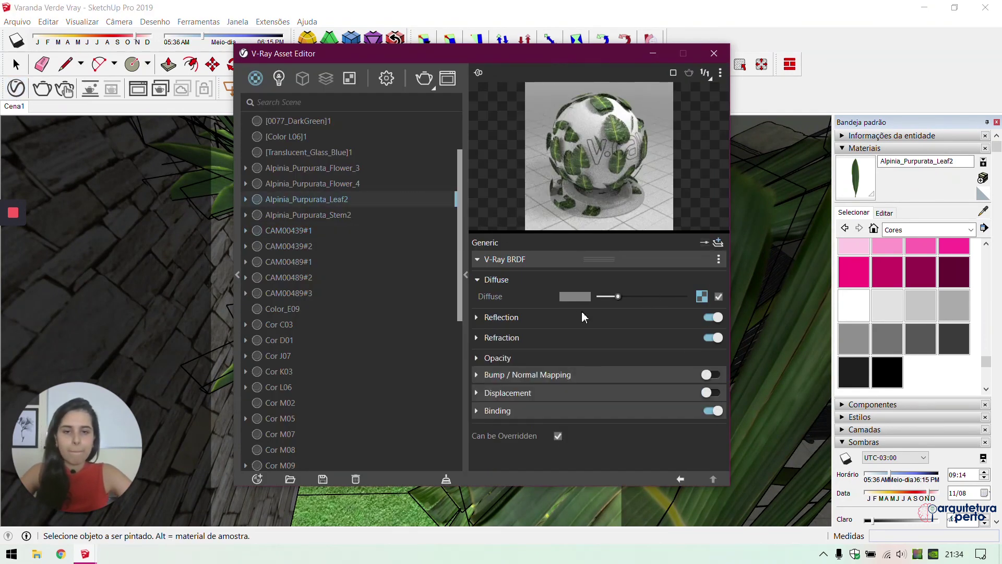
{"action": "left_click", "coordinate": [564, 376]}
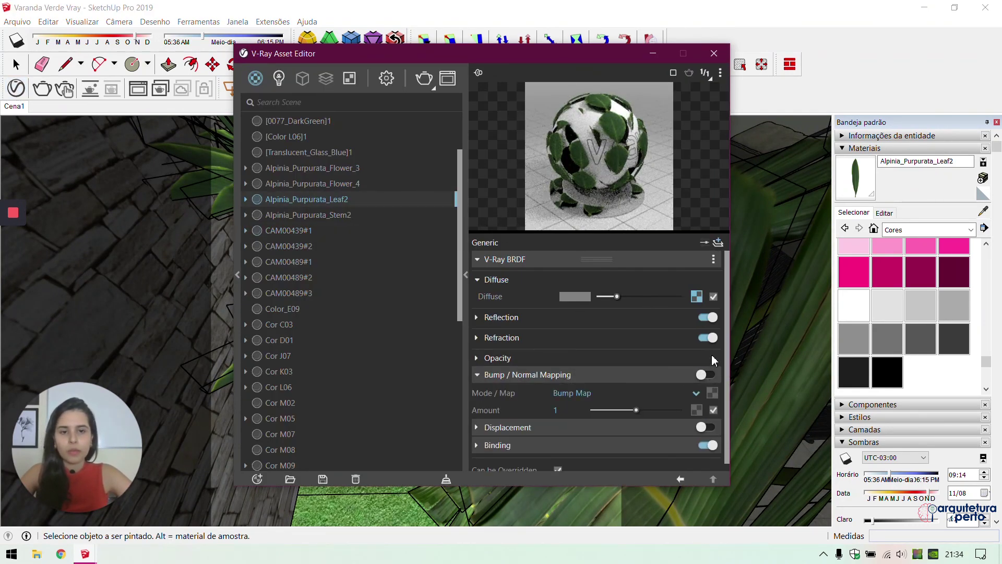
{"action": "right_click", "coordinate": [713, 393]}
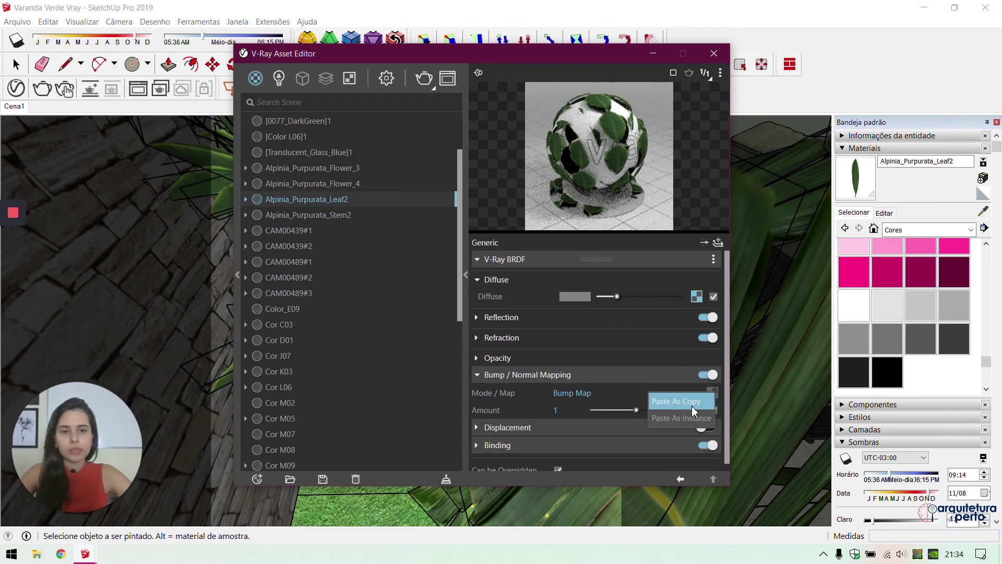
{"action": "type", "text": ",8"}
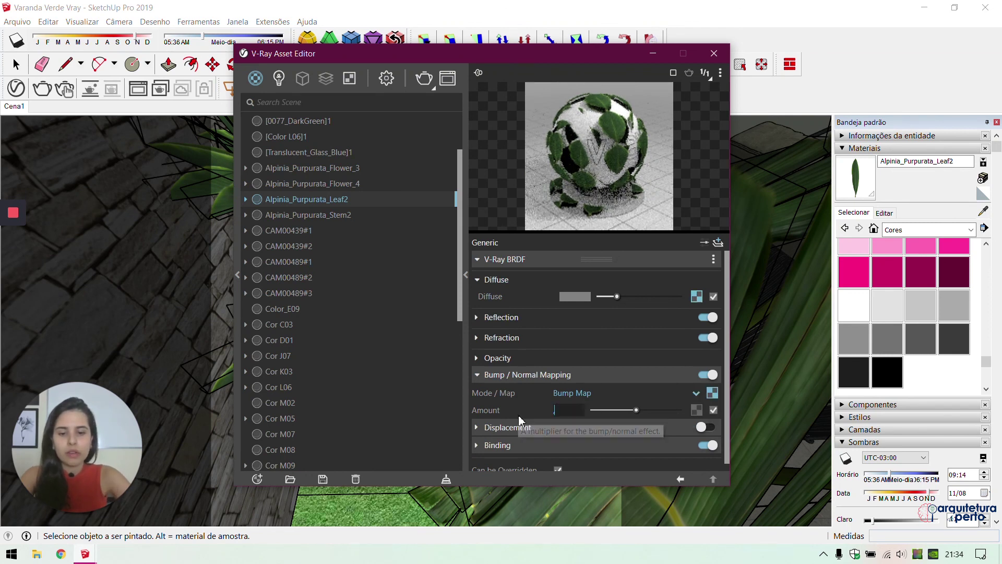
{"action": "key", "text": "Return"}
Give the Alpinia leaf material a white reflection color and a reflection glossiness of 0,75
{"action": "left_click", "coordinate": [590, 317]}
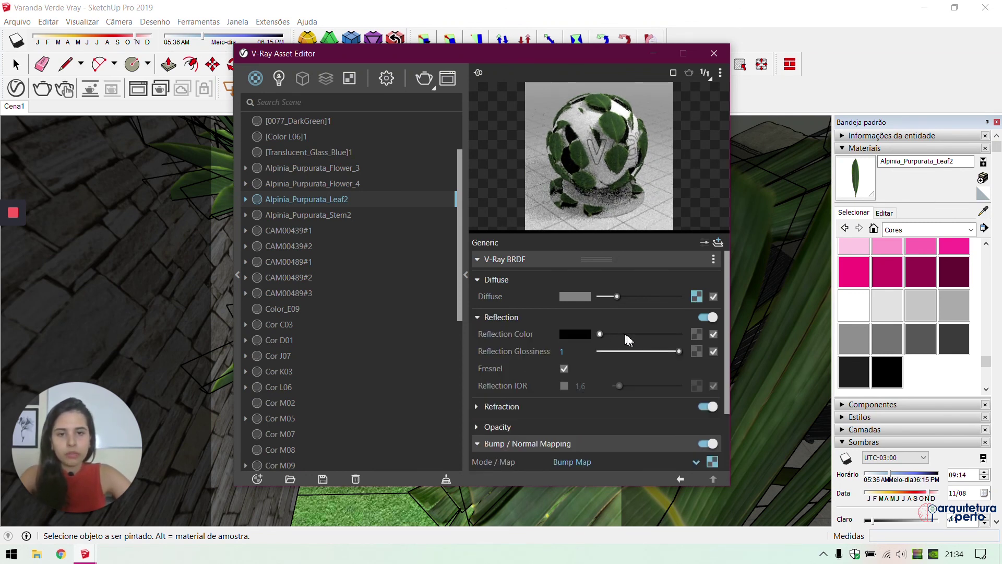
{"action": "left_click_drag", "start_coordinate": [616, 334], "coordinate": [660, 352]}
{"action": "left_click", "coordinate": [665, 352]}
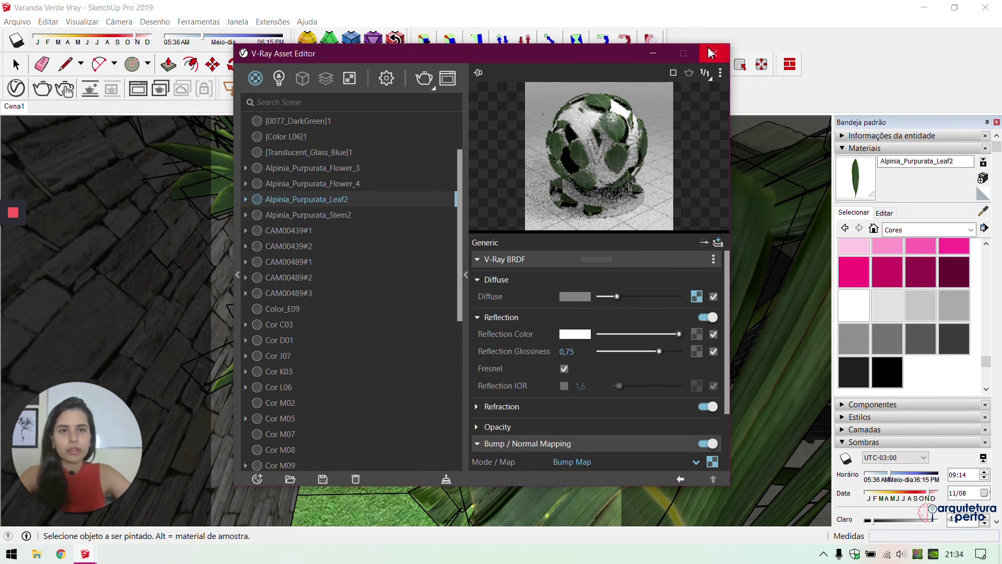
{"action": "left_click", "coordinate": [714, 53]}
Sample the dark green slatted ceiling's material above the hanging chairs
{"action": "middle_click_drag", "start_coordinate": [563, 347], "coordinate": [566, 390]}
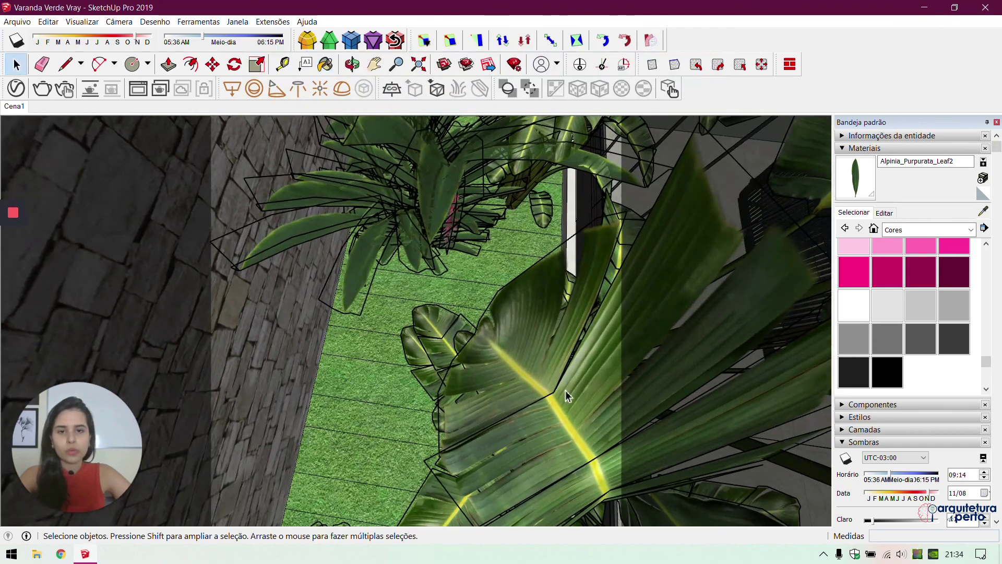
{"action": "scroll", "coordinate": [565, 389], "scroll_direction": "down", "scroll_amount": 5}
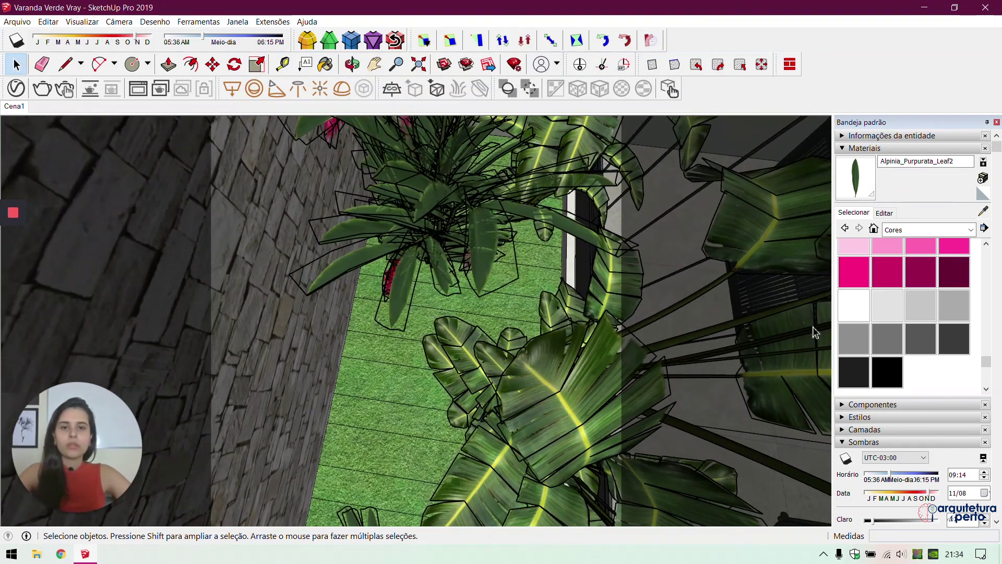
{"action": "middle_click_drag", "start_coordinate": [816, 332], "coordinate": [548, 306]}
{"action": "scroll", "coordinate": [590, 332], "scroll_direction": "down", "scroll_amount": 10}
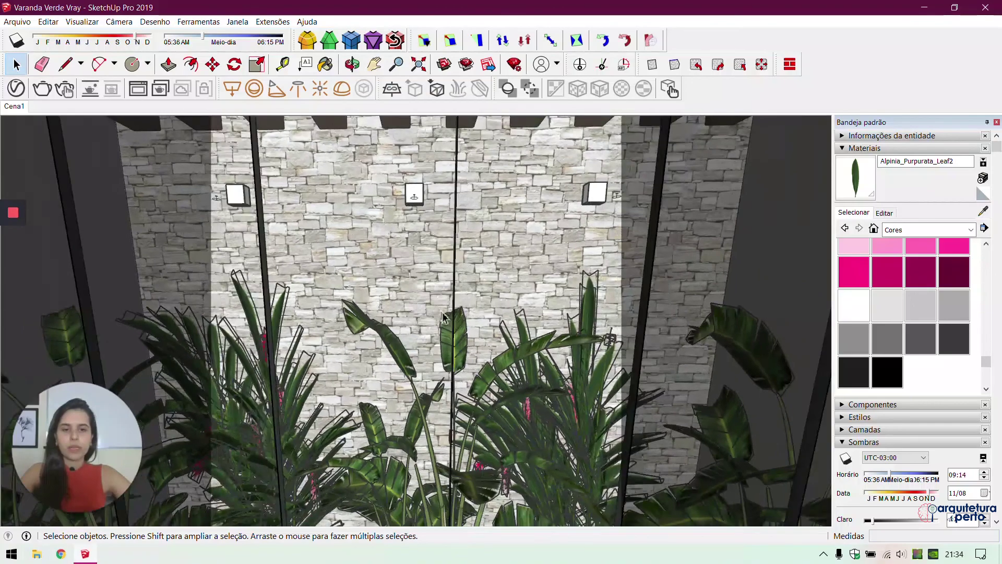
{"action": "middle_click_drag", "start_coordinate": [452, 342], "coordinate": [825, 358]}
{"action": "scroll", "coordinate": [526, 388], "scroll_direction": "down", "scroll_amount": 5}
{"action": "left_click", "coordinate": [983, 211]}
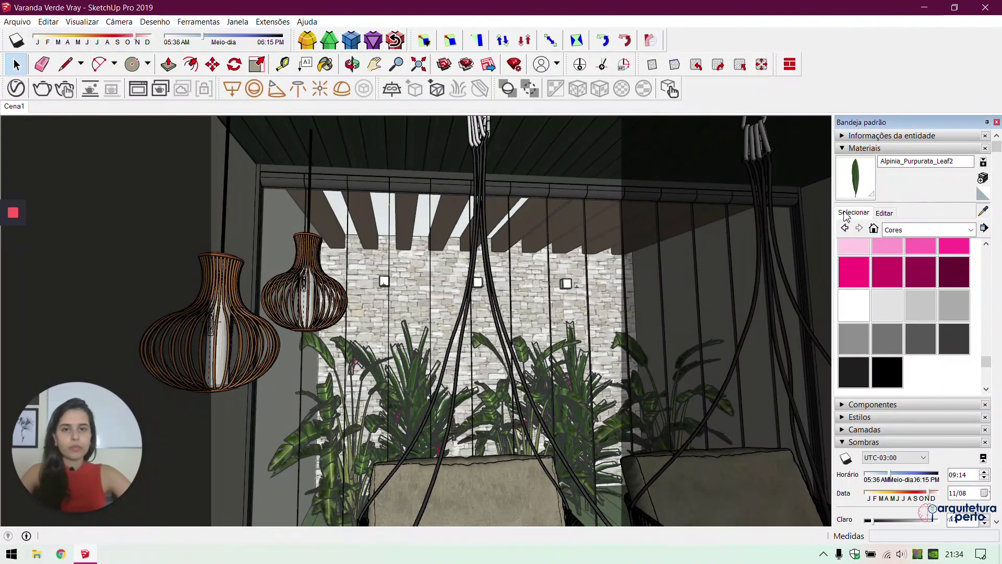
{"action": "left_click", "coordinate": [496, 150]}
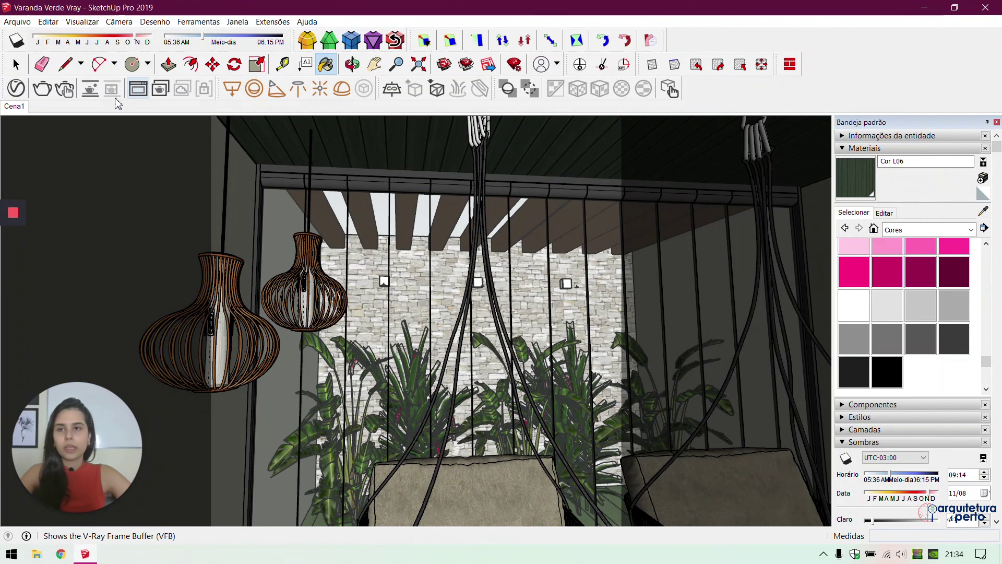
Give the Cor L06 ceiling material a white reflection color and a reflection glossiness of 0,75
{"action": "left_click", "coordinate": [16, 87]}
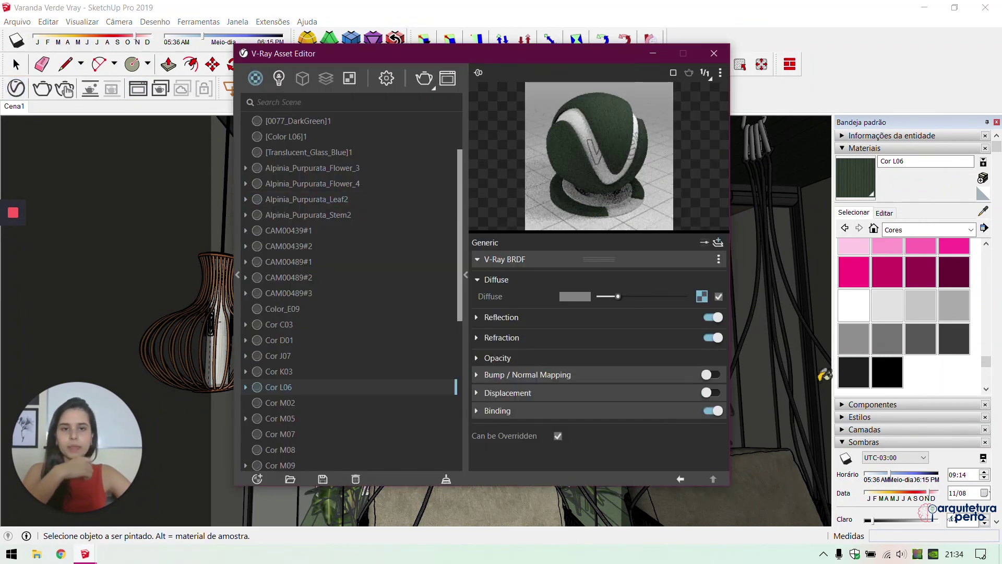
{"action": "left_click", "coordinate": [516, 317]}
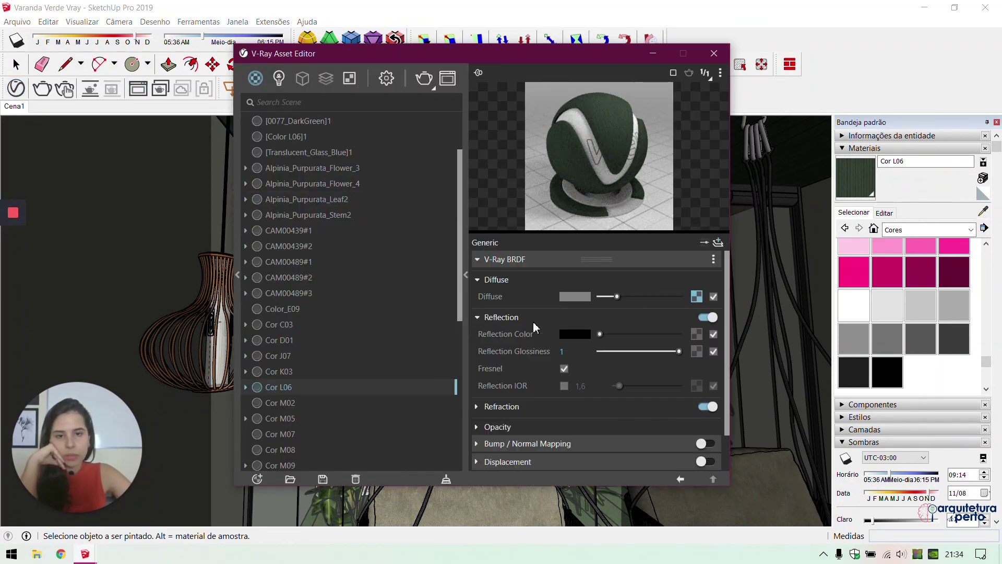
{"action": "left_click_drag", "start_coordinate": [675, 351], "coordinate": [660, 353]}
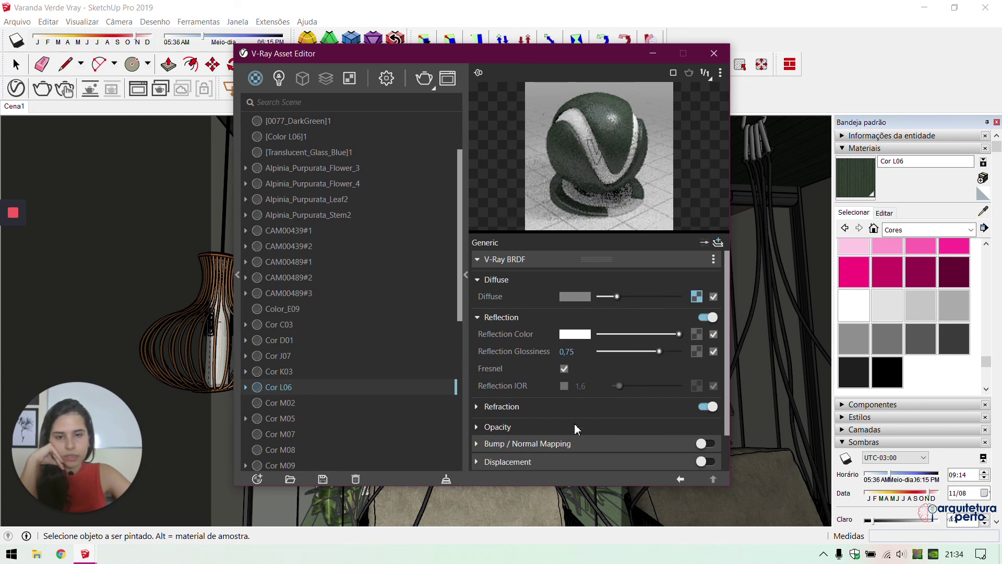
Enable Bump / Normal Mapping for Cor L06 with a copy of its diffuse texture at amount 0,8, and lower the reflection glossiness to 0,7
{"action": "left_click", "coordinate": [700, 444]}
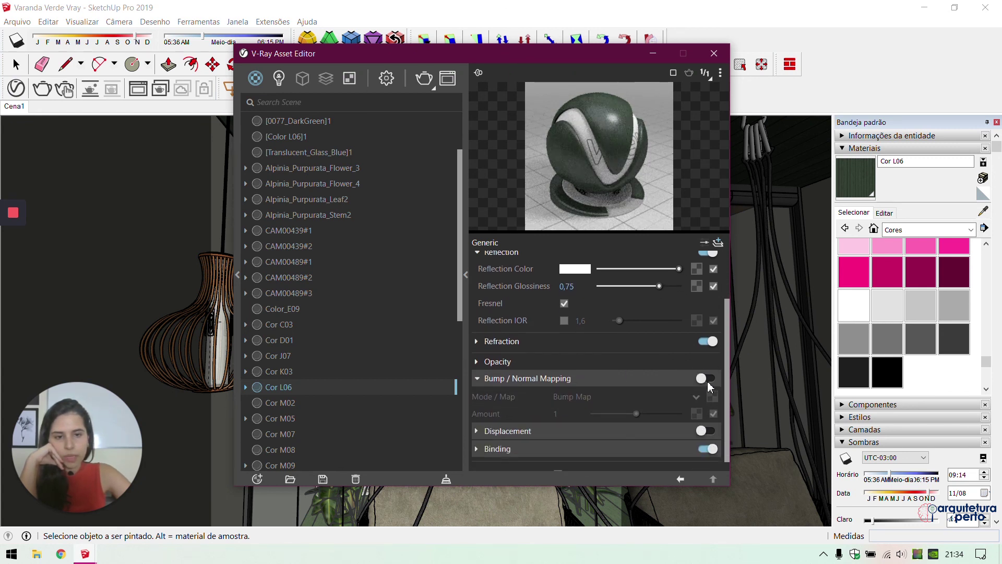
{"action": "left_click", "coordinate": [704, 380]}
{"action": "scroll", "coordinate": [631, 330], "scroll_direction": "up", "scroll_amount": 3}
{"action": "left_click_drag", "start_coordinate": [700, 296], "coordinate": [713, 398]}
{"action": "left_click", "coordinate": [704, 405]}
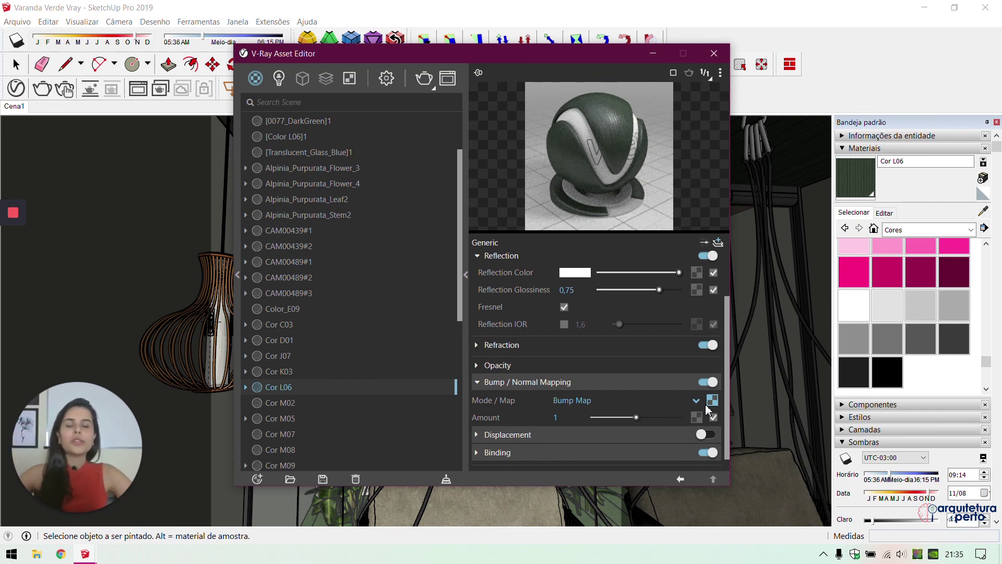
{"action": "double_click", "coordinate": [560, 417]}
{"action": "type", "text": ",8"}
{"action": "key", "text": "Return"}
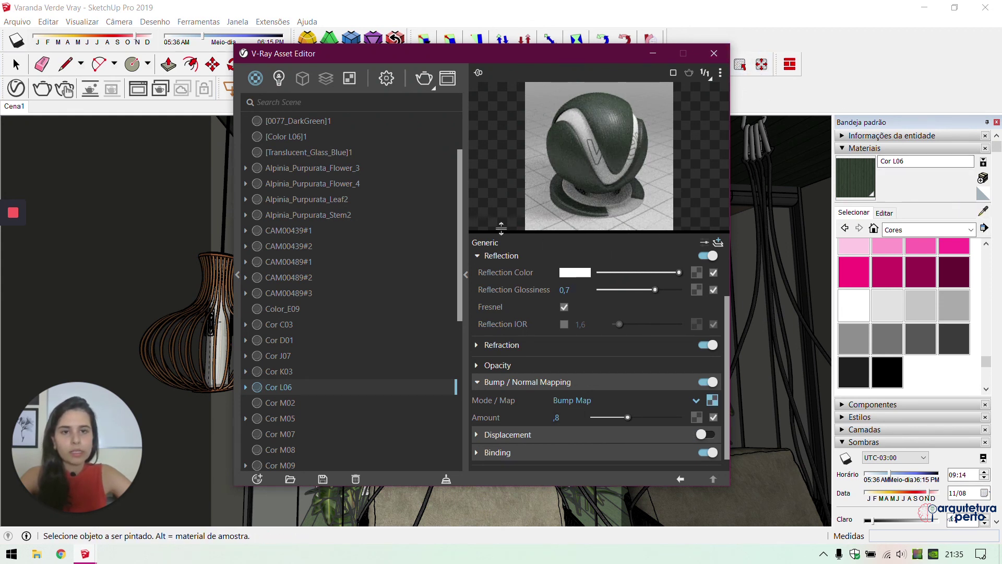
Wrap the Cor L06 bump texture in a Color Correction with saturation -1 and brightness 0,074, and close the asset editor
{"action": "right_click", "coordinate": [712, 401]}
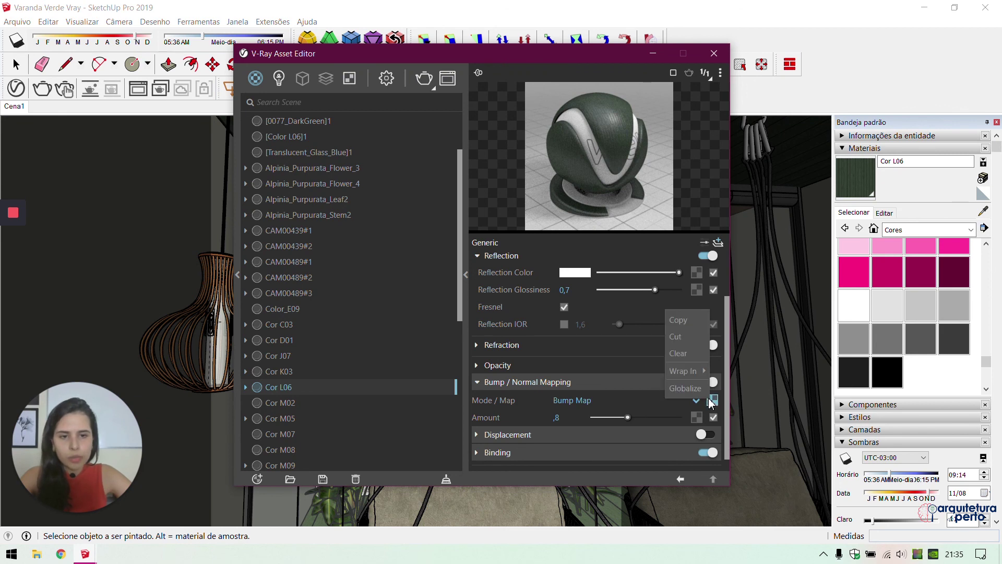
{"action": "mouse_move", "coordinate": [683, 369]}
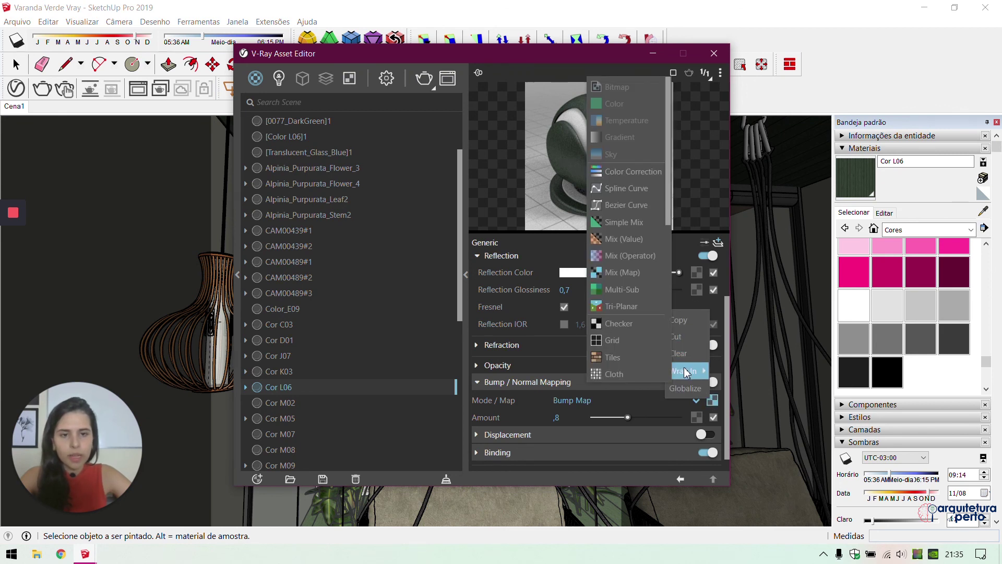
{"action": "left_click", "coordinate": [624, 170]}
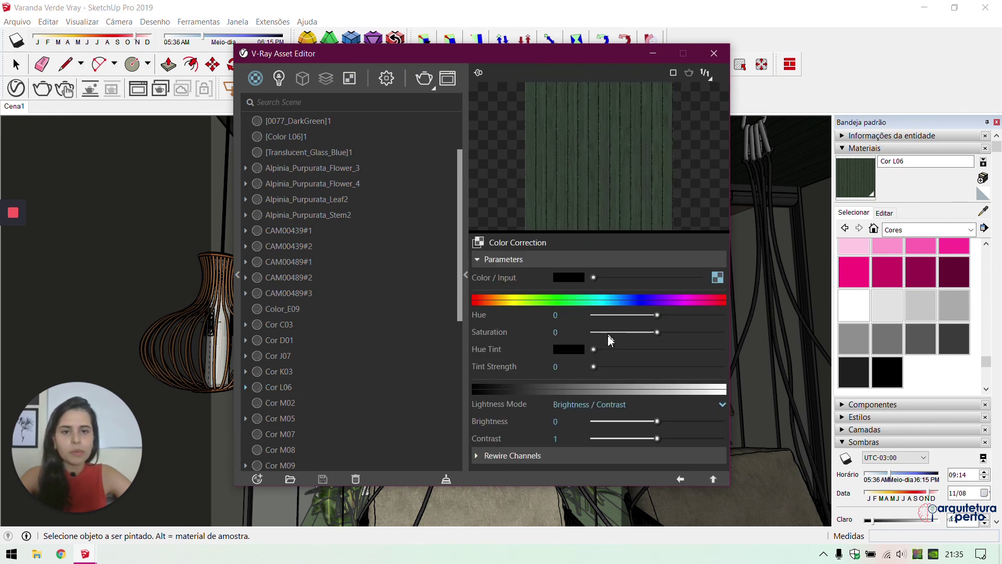
{"action": "left_click_drag", "start_coordinate": [605, 333], "coordinate": [591, 333]}
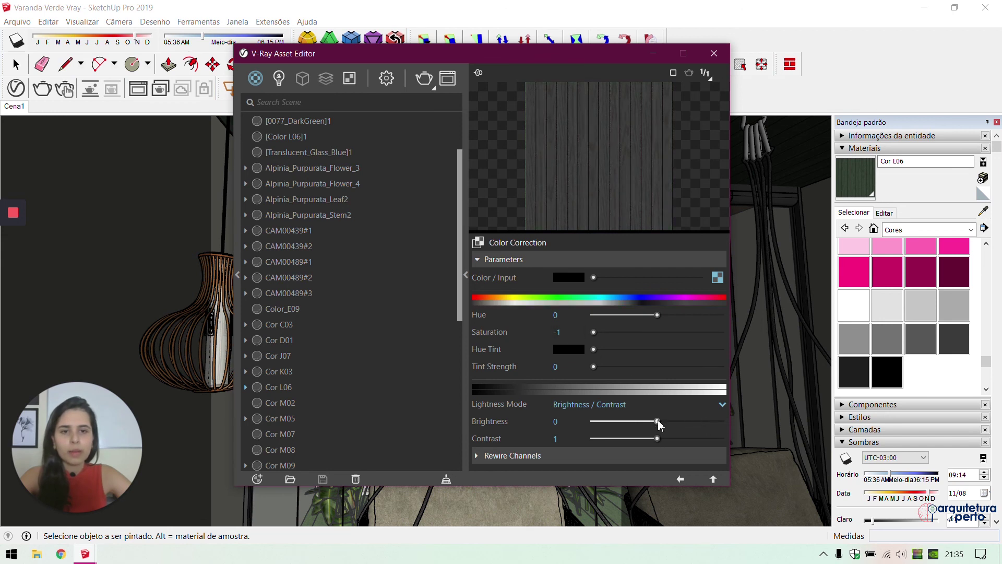
{"action": "left_click_drag", "start_coordinate": [658, 422], "coordinate": [667, 423]}
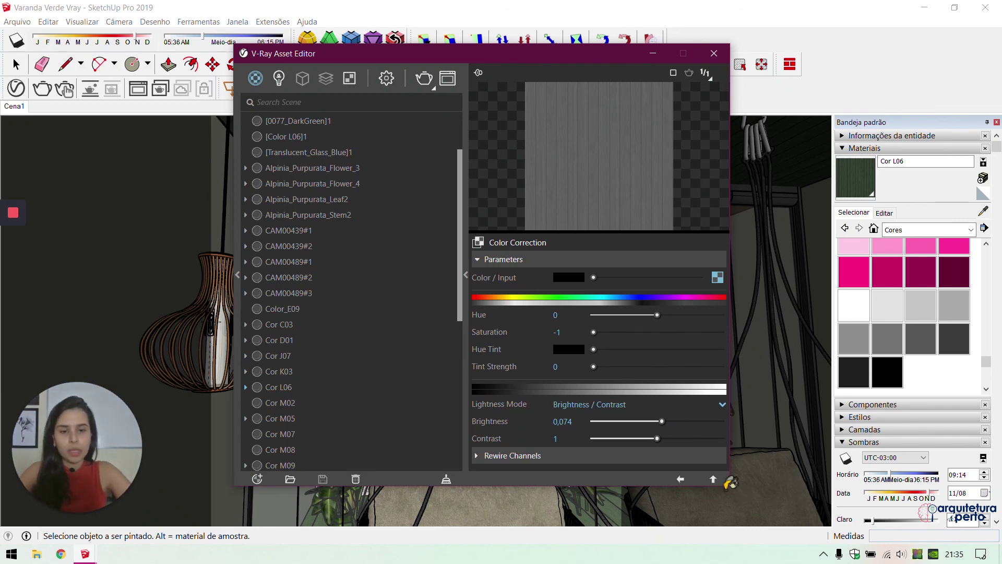
{"action": "left_click", "coordinate": [680, 479]}
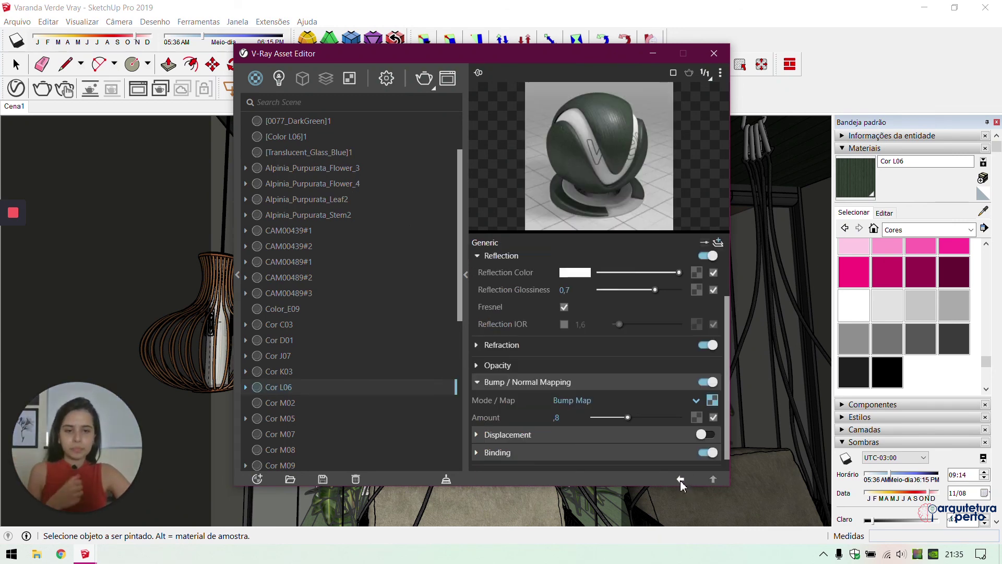
{"action": "left_click", "coordinate": [714, 53]}
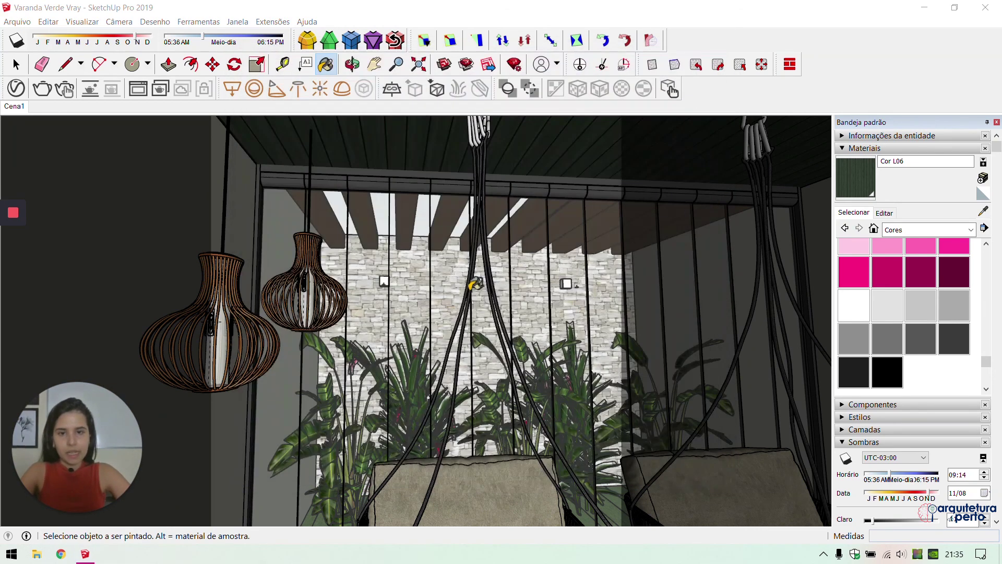
Select the grass bed beneath the plants in the garden strip
{"action": "mouse_move", "coordinate": [442, 221]}
{"action": "middle_mouse_down"}
{"action": "mouse_move", "coordinate": [783, 431]}
{"action": "mouse_move", "coordinate": [750, 479]}
{"action": "mouse_move", "coordinate": [515, 335]}
{"action": "middle_mouse_up"}
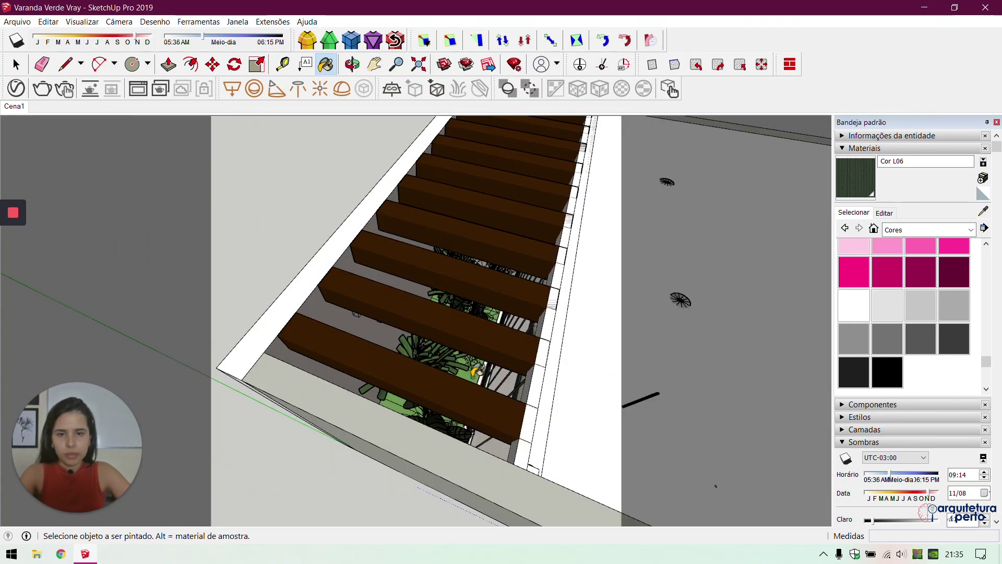
{"action": "key", "text": "space"}
{"action": "scroll", "coordinate": [475, 418], "scroll_direction": "up", "scroll_amount": 10}
{"action": "scroll", "coordinate": [475, 417], "scroll_direction": "up", "scroll_amount": 5}
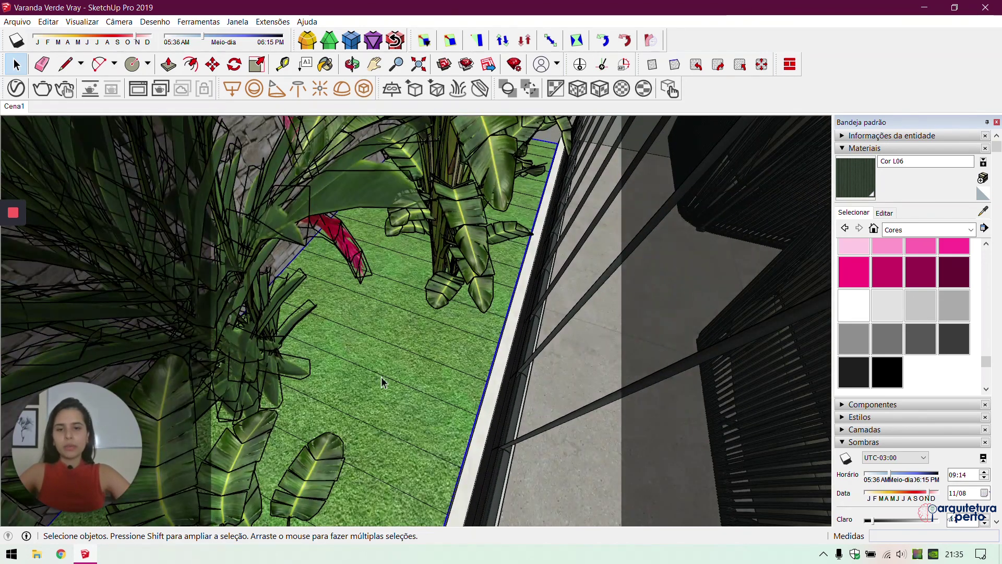
{"action": "scroll", "coordinate": [441, 395], "scroll_direction": "down", "scroll_amount": 2}
{"action": "left_click", "coordinate": [15, 87]}
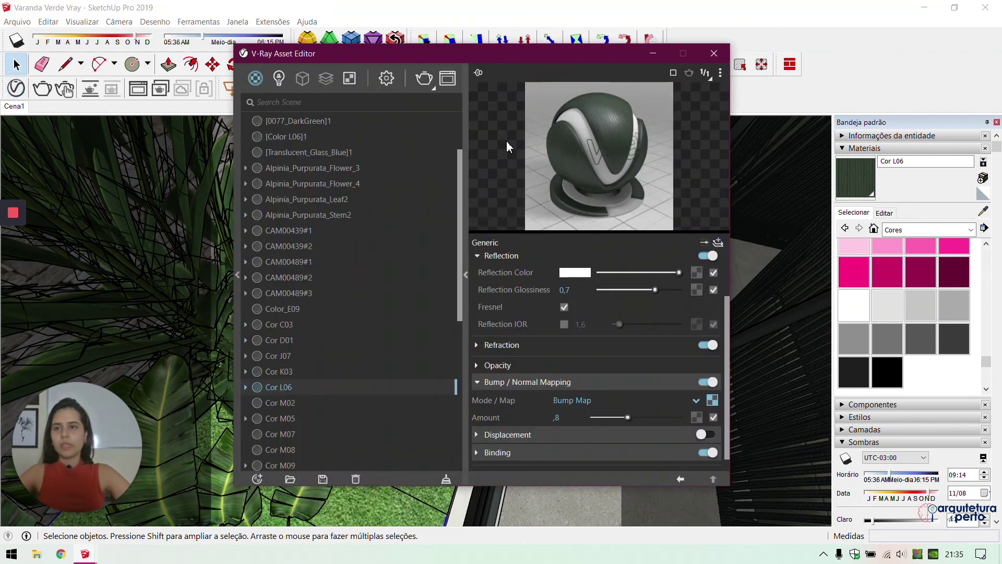
{"action": "right_click", "coordinate": [304, 82]}
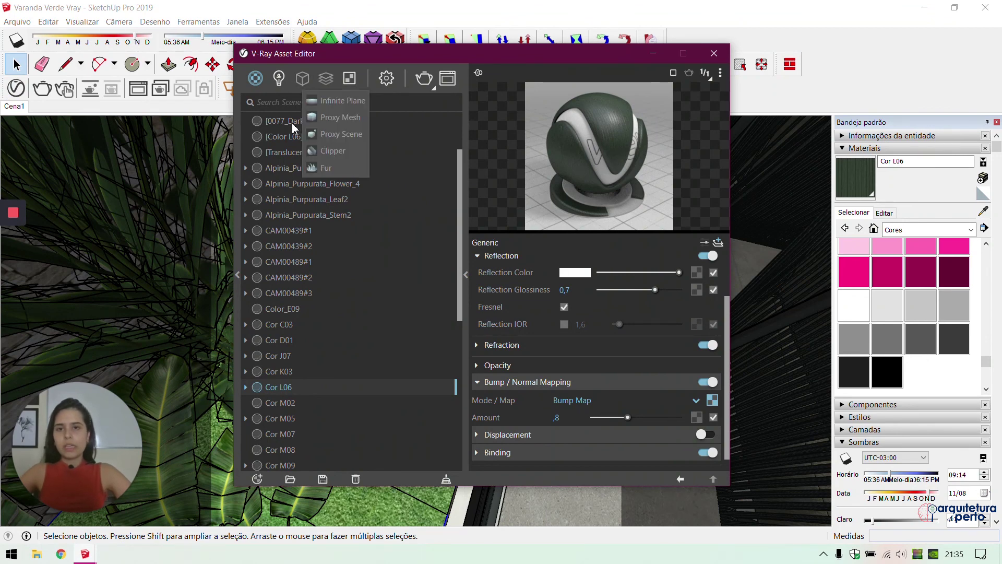
{"action": "left_click", "coordinate": [280, 76]}
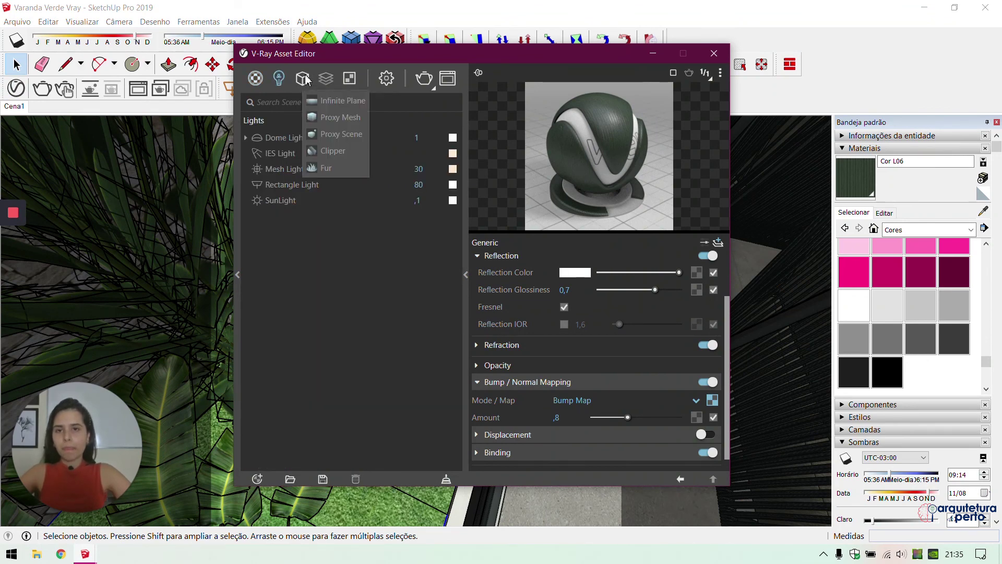
{"action": "mouse_move", "coordinate": [328, 75]}
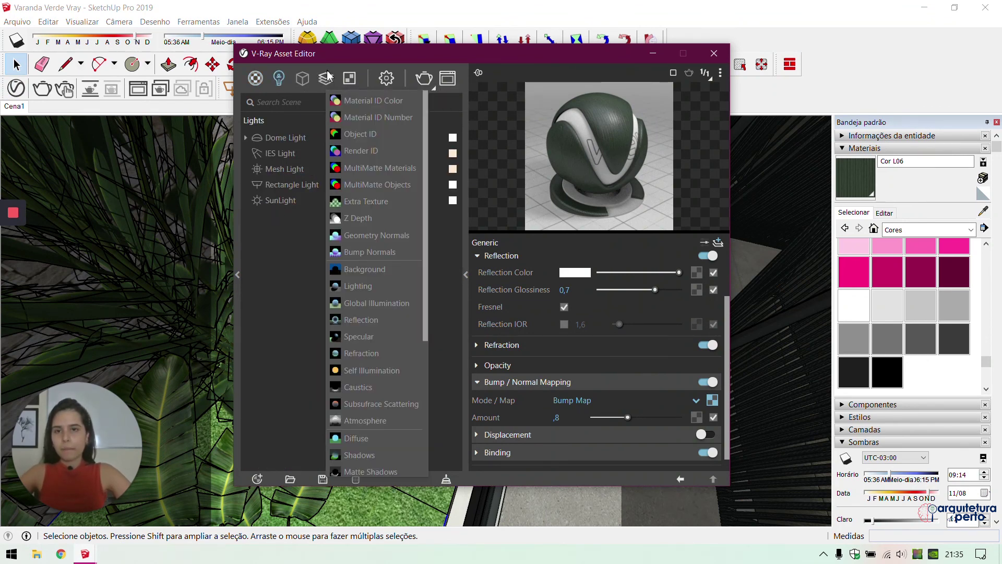
{"action": "left_click", "coordinate": [351, 78]}
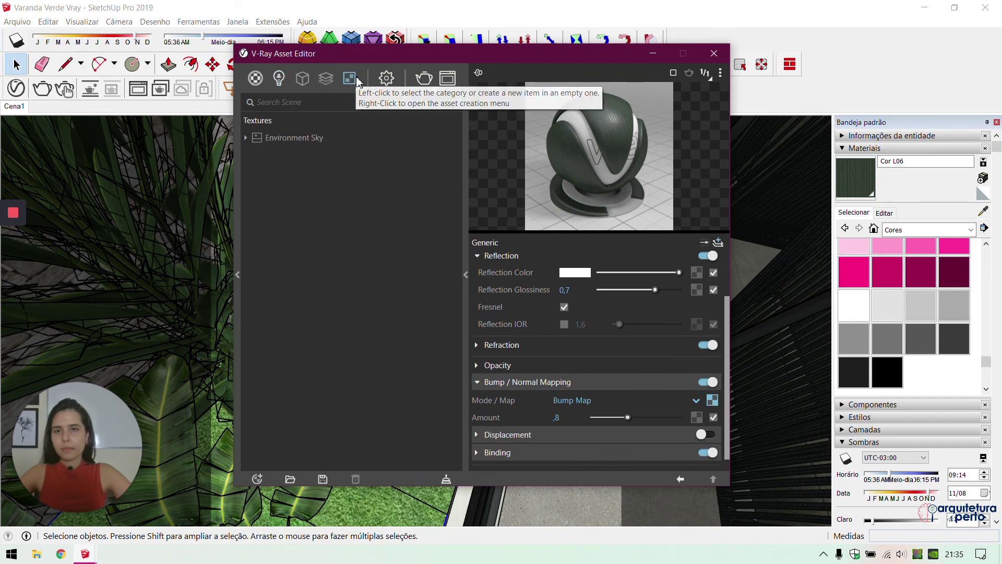
{"action": "left_click", "coordinate": [255, 78]}
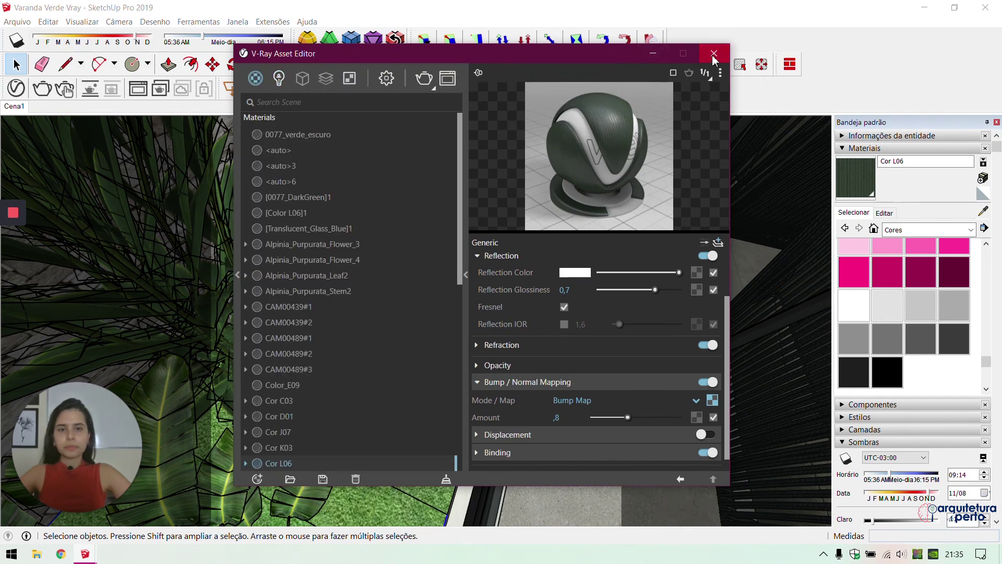
{"action": "left_click", "coordinate": [713, 53]}
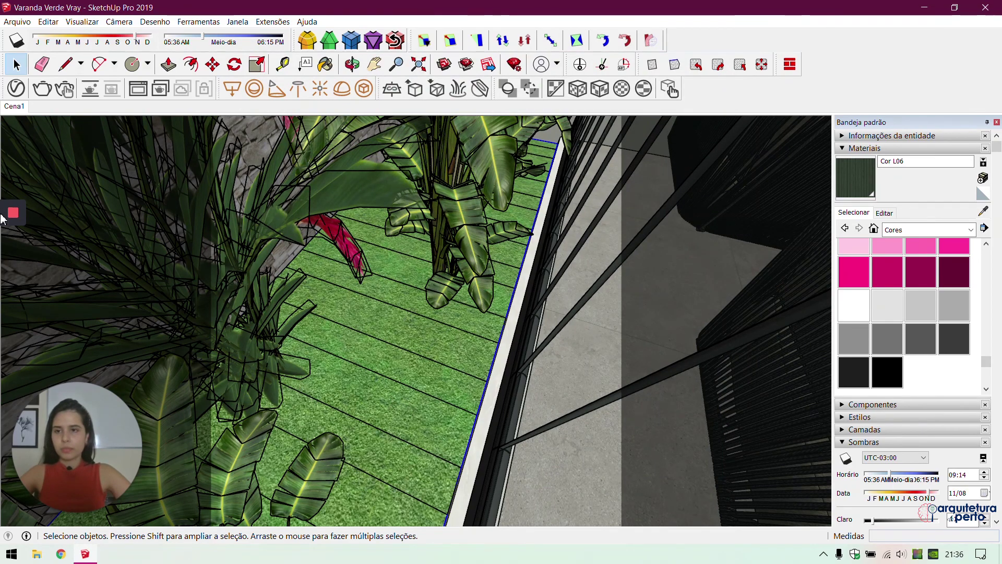
Add V-Ray Fur to the selected grass and set its Count (Area) to 12
{"action": "mouse_move", "coordinate": [3, 237]}
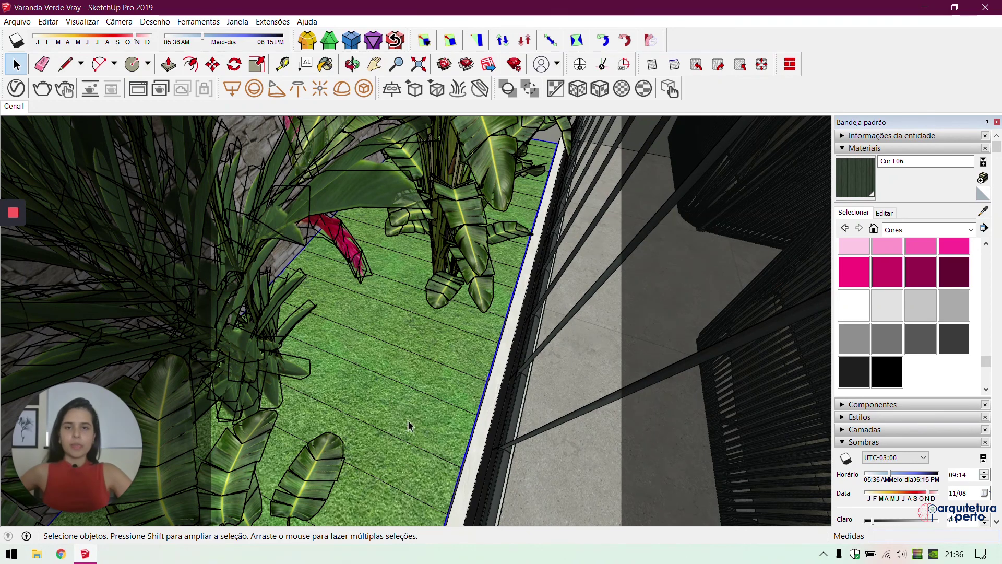
{"action": "left_click", "coordinate": [461, 89]}
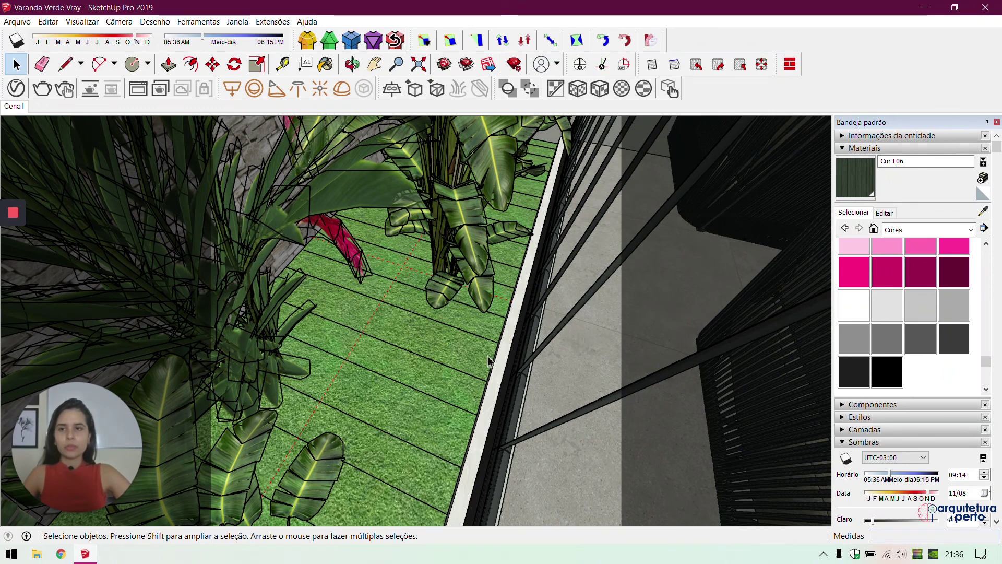
{"action": "left_click", "coordinate": [16, 89]}
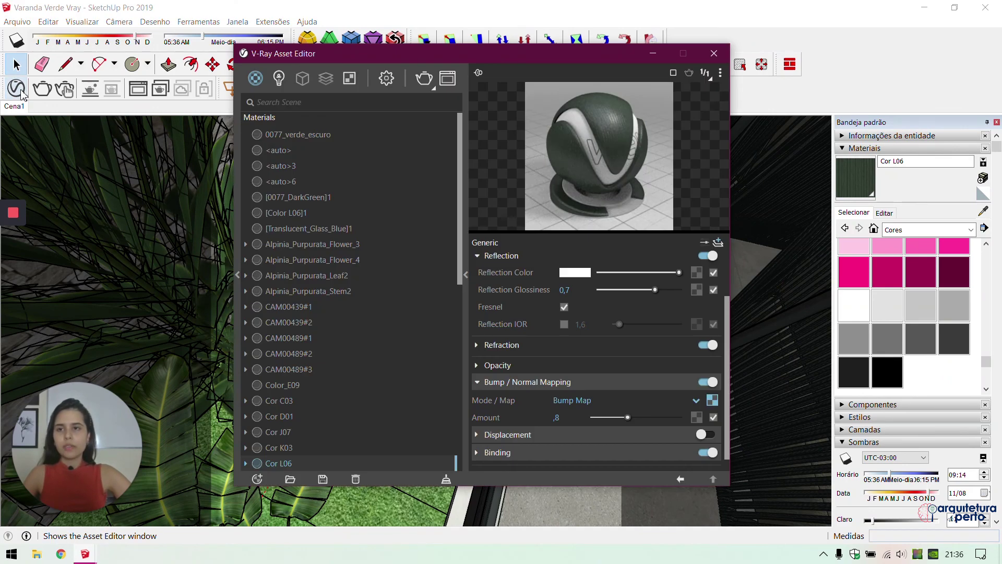
{"action": "left_click", "coordinate": [304, 79]}
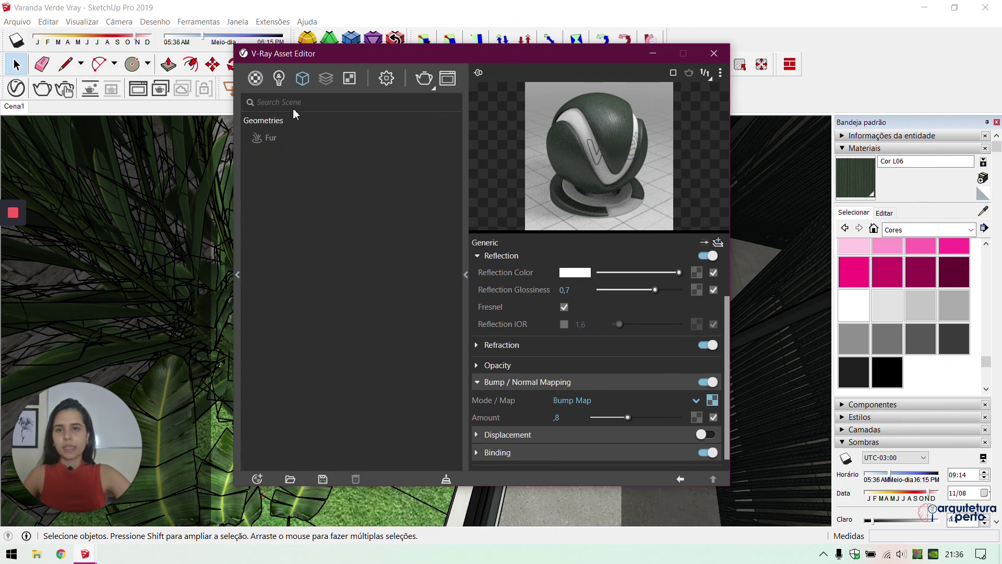
{"action": "left_click", "coordinate": [277, 142]}
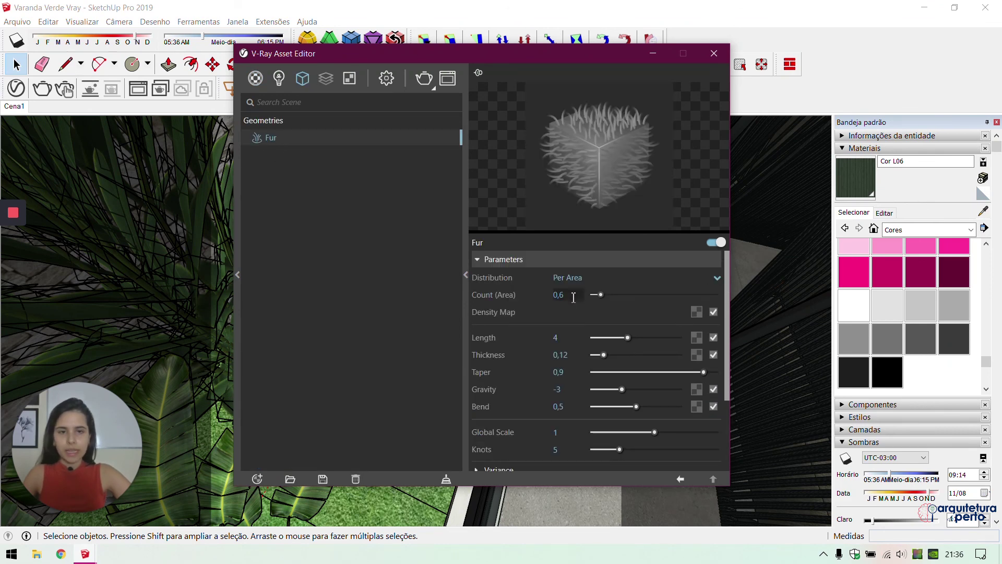
{"action": "left_click", "coordinate": [557, 295]}
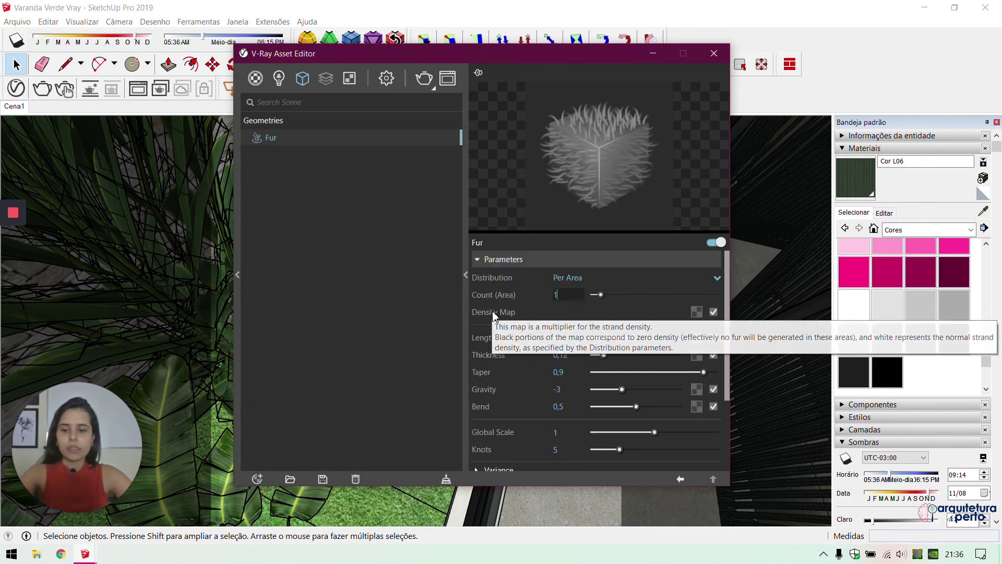
{"action": "type", "text": "12"}
{"action": "key", "text": "Return"}
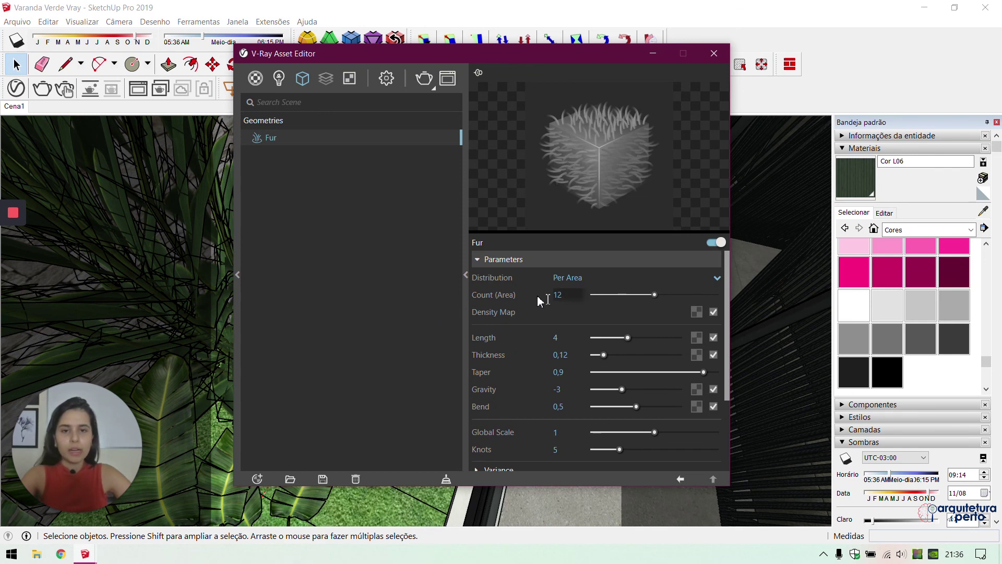
Set the grass fur's thickness to 0,15 and close the asset editor
{"action": "left_click", "coordinate": [564, 340]}
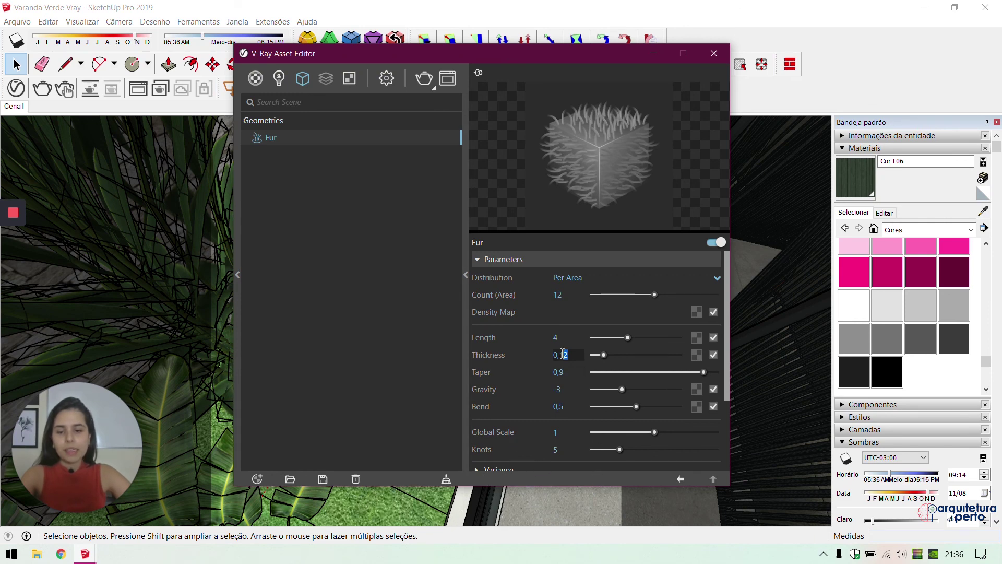
{"action": "type", "text": "15"}
{"action": "key", "text": "Return"}
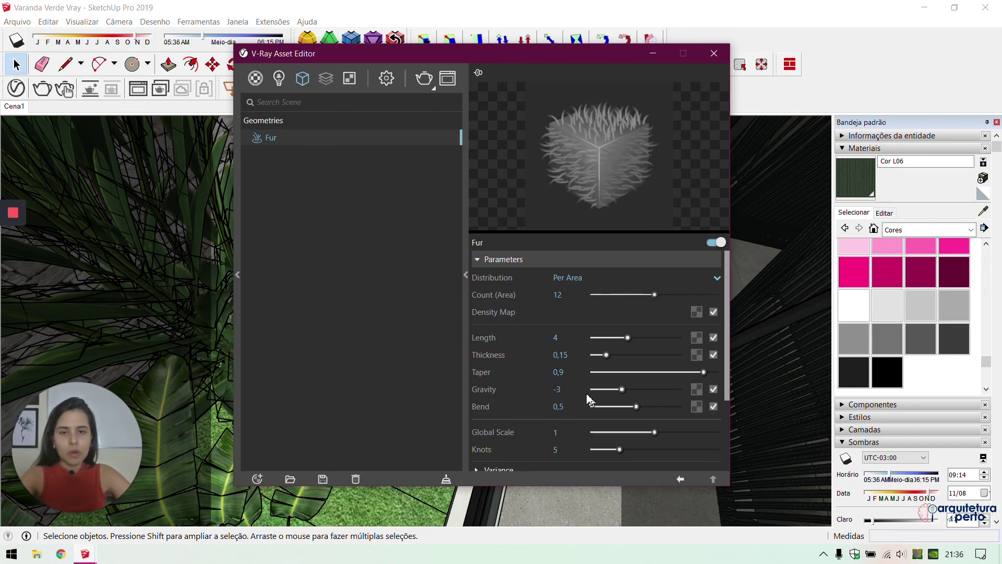
{"action": "left_click", "coordinate": [713, 52]}
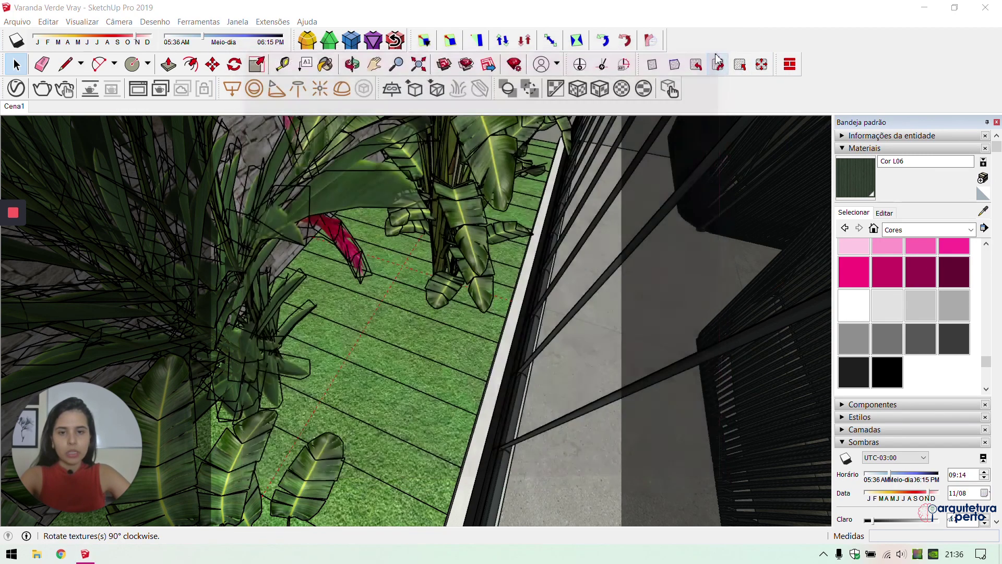
Close the default tray, return to the Cena1 scene and render it with V-Ray
{"action": "left_click", "coordinate": [997, 122]}
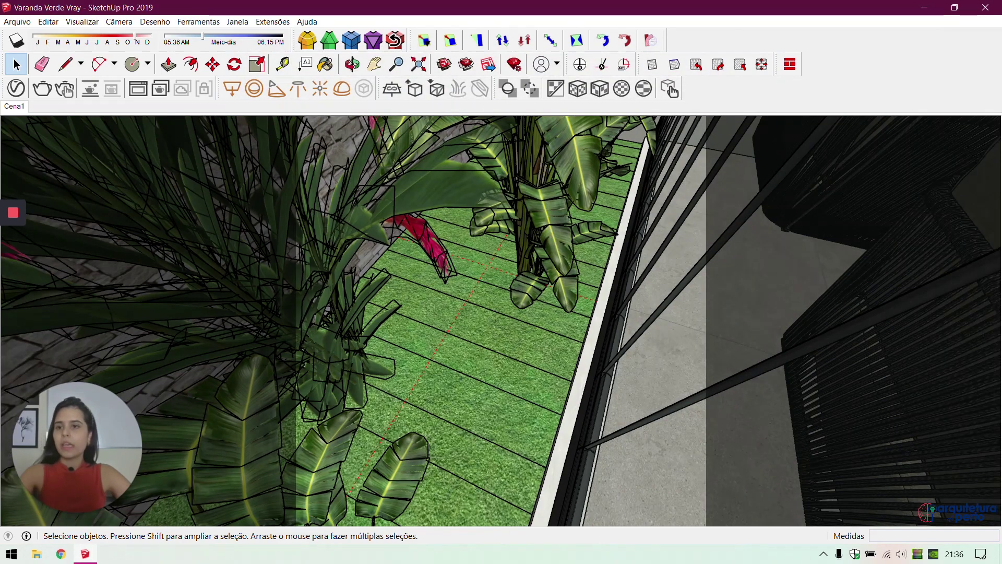
{"action": "left_click", "coordinate": [20, 110]}
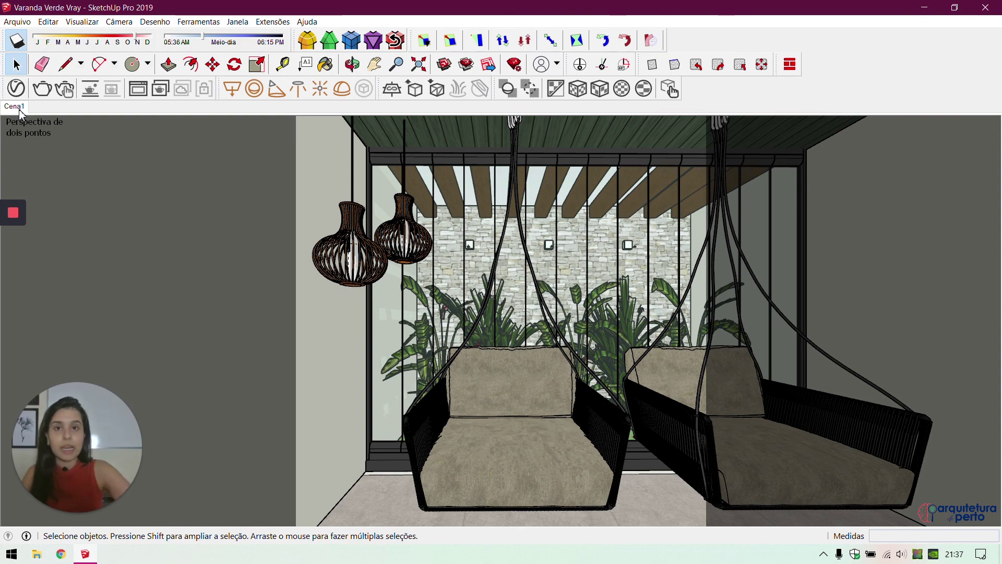
{"action": "left_click", "coordinate": [44, 89]}
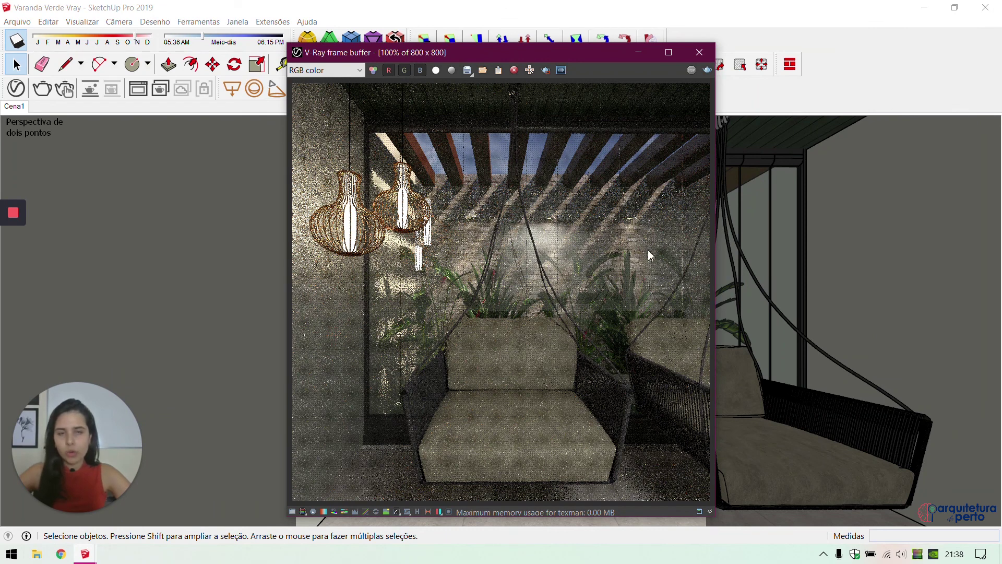
Clear the rendered image, close the V-Ray frame buffer and turn off the shadow display
{"action": "left_click", "coordinate": [514, 70]}
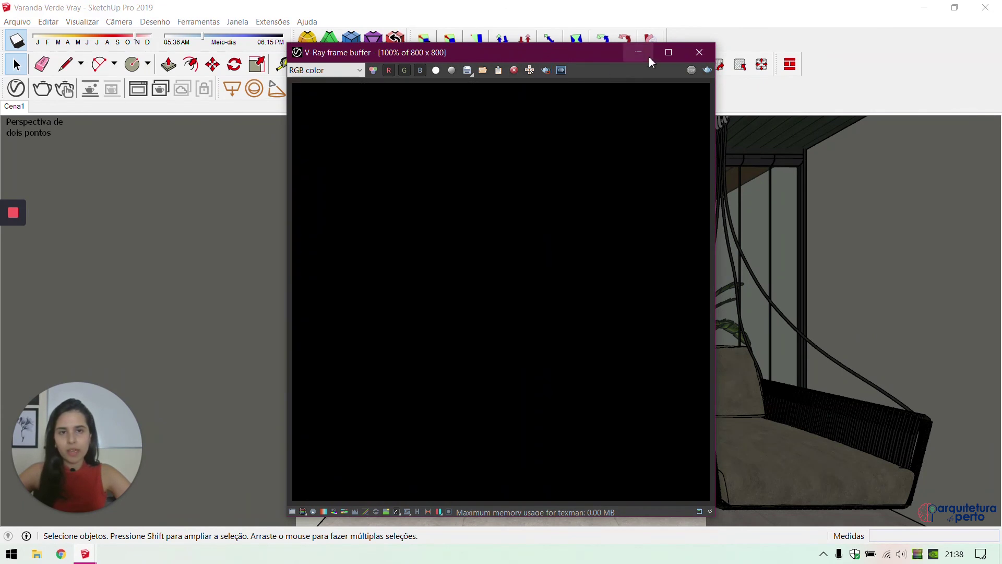
{"action": "left_click", "coordinate": [699, 52]}
{"action": "left_click", "coordinate": [20, 36]}
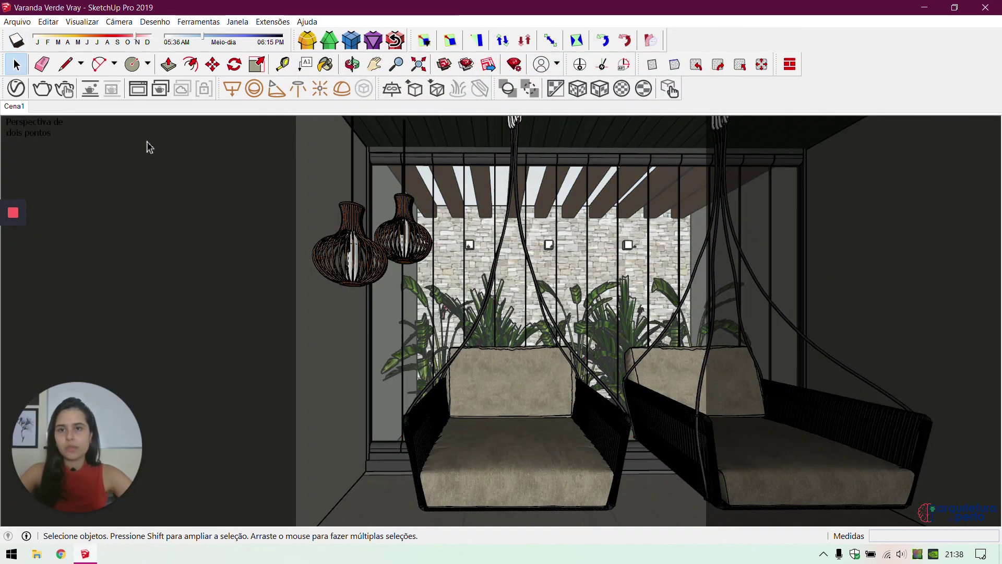
Copy the light beneath the left wall sconce to the middle sconce, 100 cm away, using the sconces' matching points as reference
{"action": "middle_click_drag", "start_coordinate": [611, 215], "coordinate": [539, 528]}
{"action": "scroll", "coordinate": [586, 293], "scroll_direction": "up", "scroll_amount": 2}
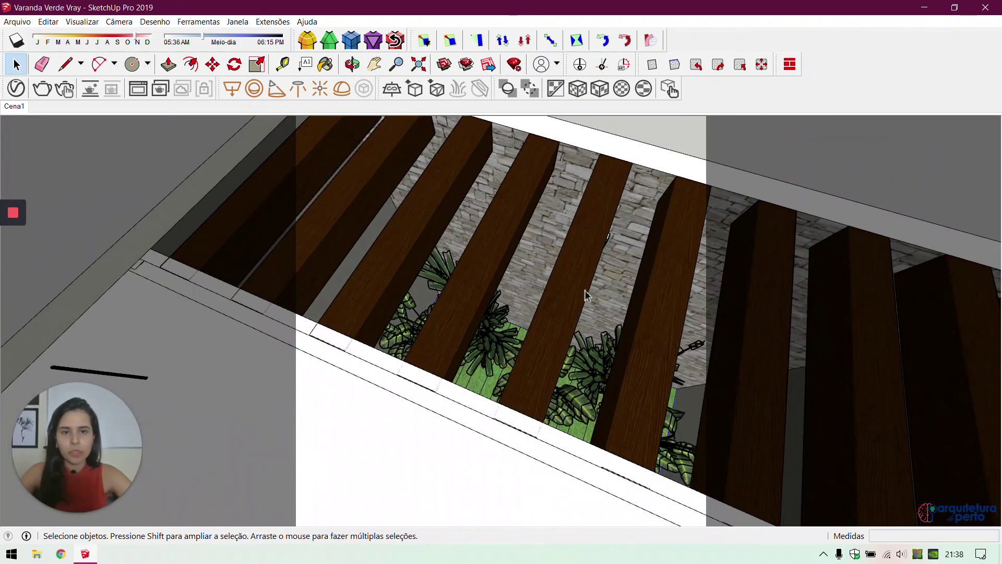
{"action": "middle_click_drag", "start_coordinate": [586, 293], "coordinate": [599, 255]}
{"action": "scroll", "coordinate": [539, 295], "scroll_direction": "up", "scroll_amount": 3}
{"action": "scroll", "coordinate": [540, 299], "scroll_direction": "up", "scroll_amount": 2}
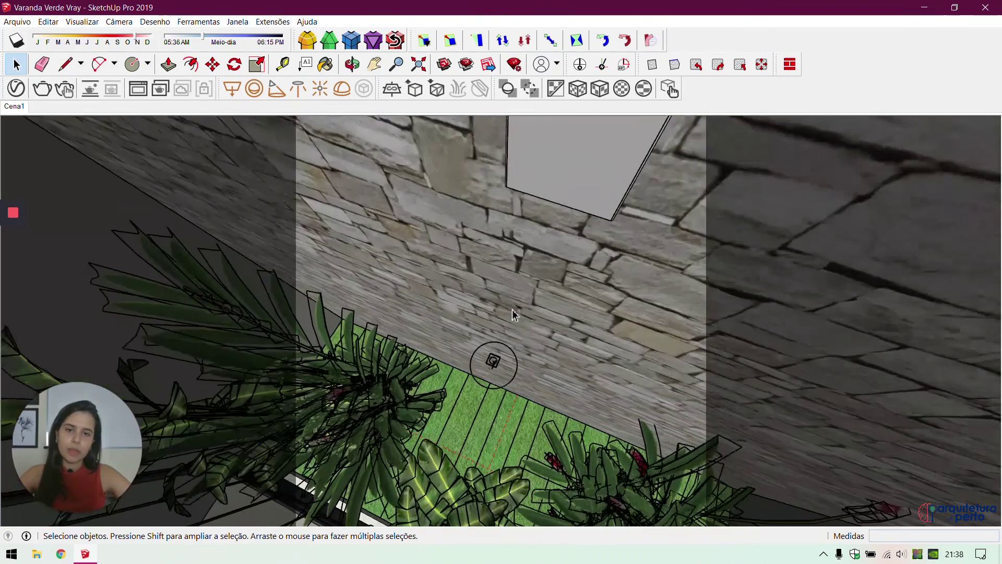
{"action": "middle_click_drag", "start_coordinate": [512, 308], "coordinate": [670, 390]}
{"action": "left_click", "coordinate": [564, 321]}
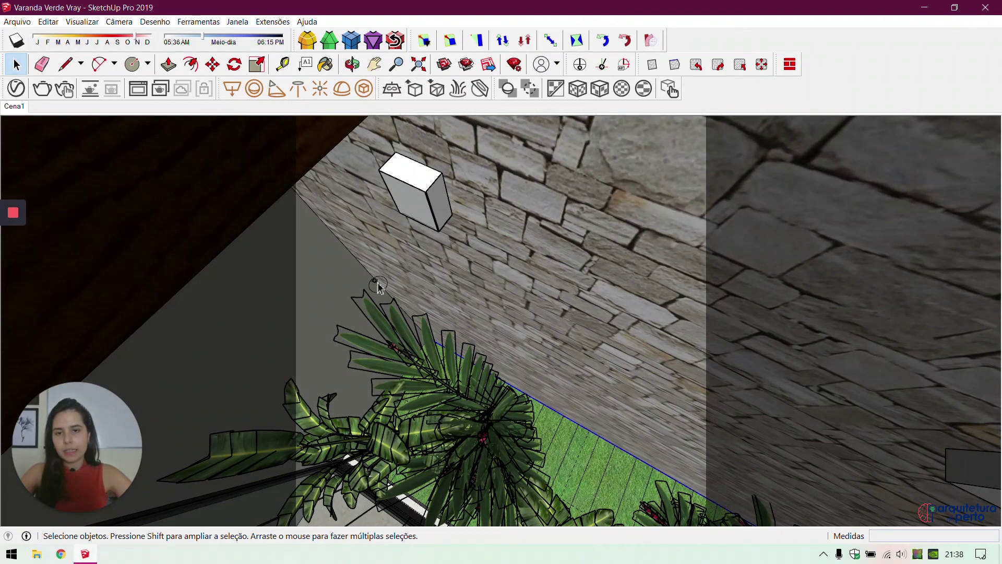
{"action": "left_click", "coordinate": [376, 285]}
{"action": "key", "text": "m"}
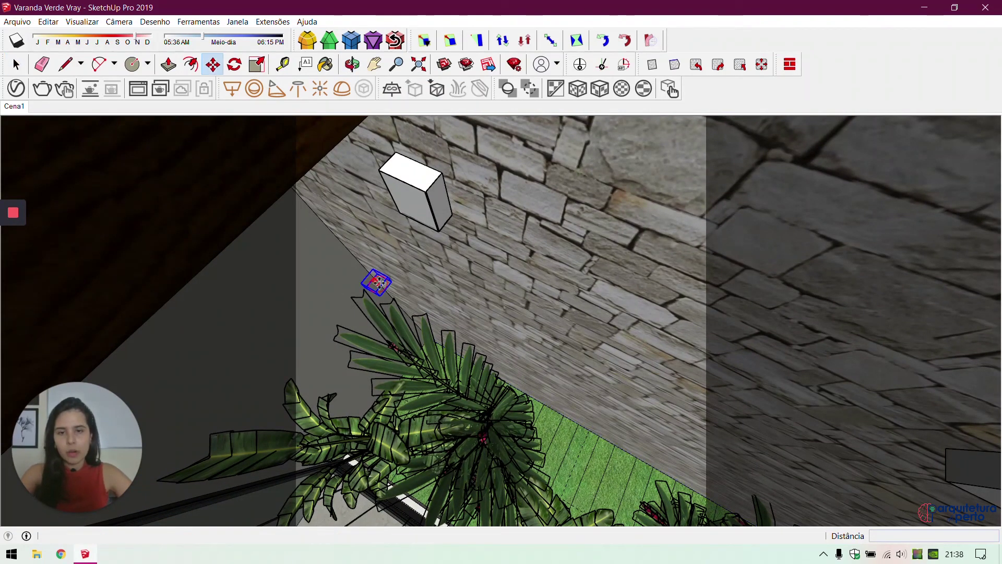
{"action": "left_click", "coordinate": [404, 181]}
{"action": "middle_click_drag", "start_coordinate": [564, 286], "coordinate": [334, 224]}
{"action": "key", "text": "ctrl"}
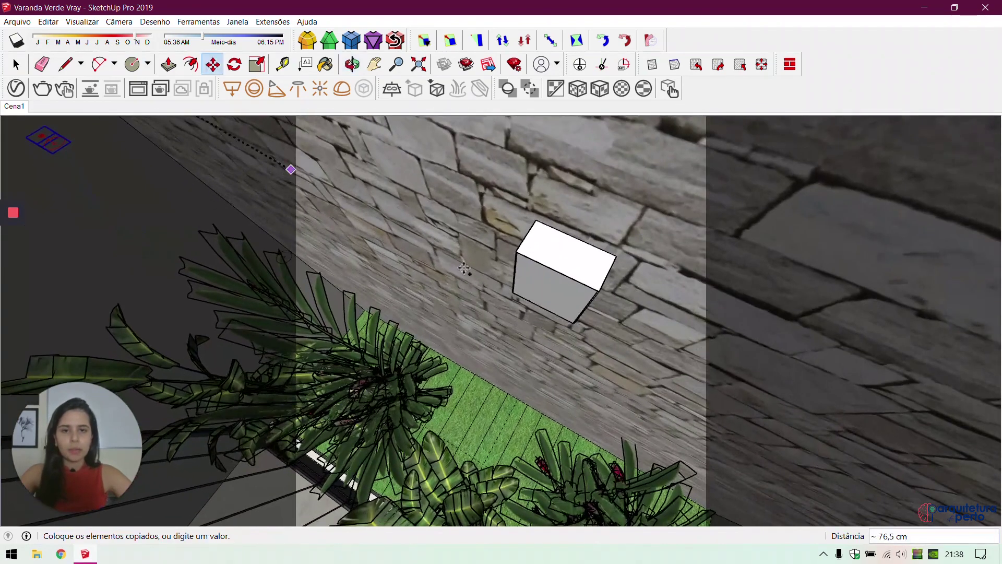
{"action": "left_click", "coordinate": [556, 271]}
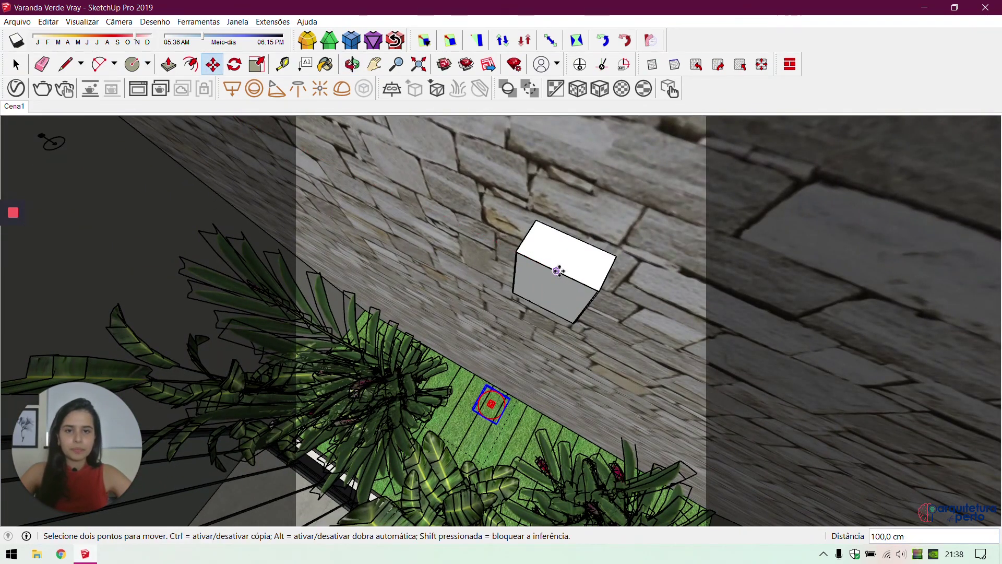
Move the light beneath the right wall sconce 7 cm along the green axis
{"action": "scroll", "coordinate": [555, 273], "scroll_direction": "down", "scroll_amount": 3}
{"action": "key", "text": "space"}
{"action": "middle_click_drag", "start_coordinate": [620, 389], "coordinate": [491, 326], "text": "shift"}
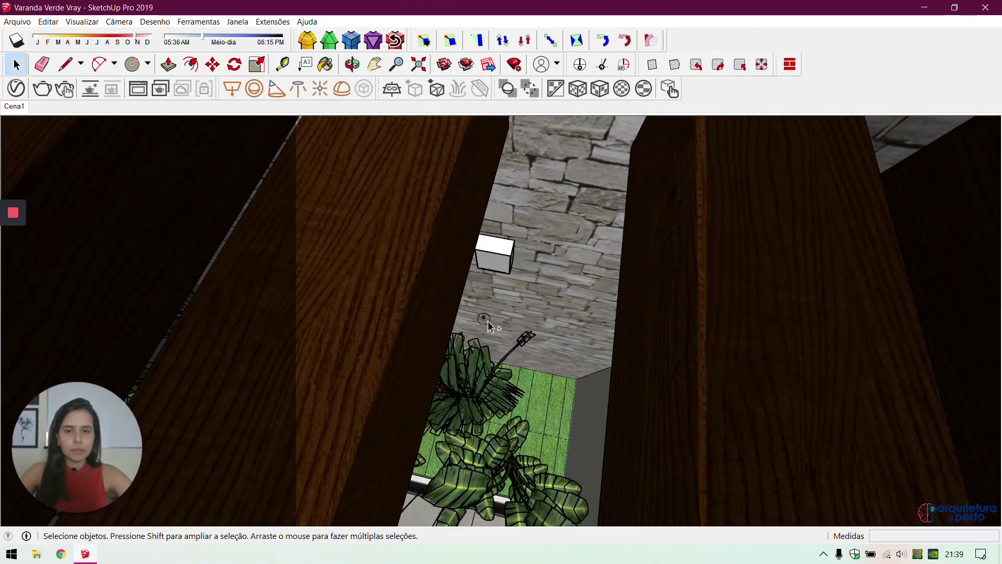
{"action": "scroll", "coordinate": [494, 290], "scroll_direction": "up", "scroll_amount": 5}
{"action": "key", "text": "m"}
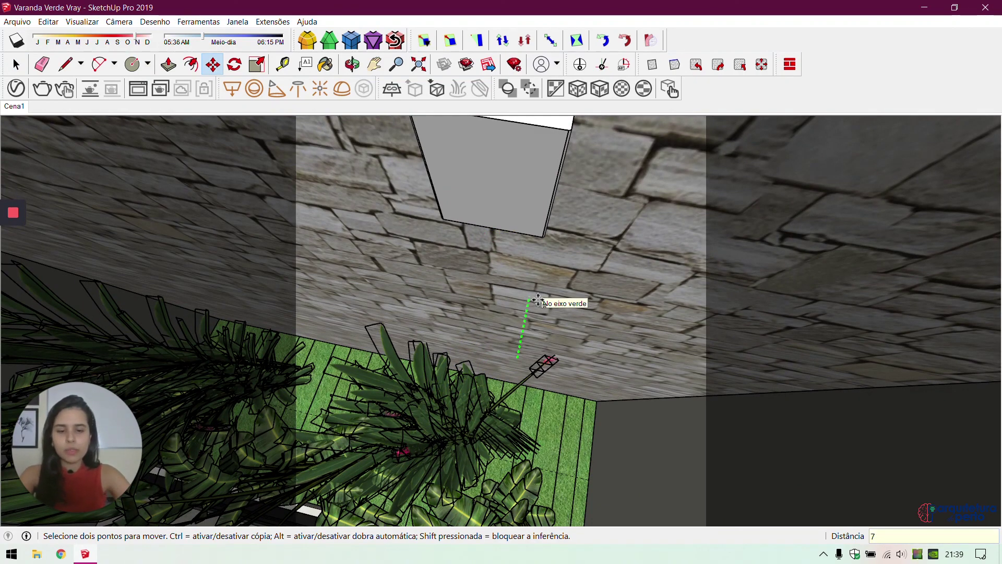
{"action": "key", "text": "Return"}
{"action": "key", "text": "space"}
{"action": "left_click", "coordinate": [537, 298]}
{"action": "middle_click_drag", "start_coordinate": [460, 338], "coordinate": [574, 313]}
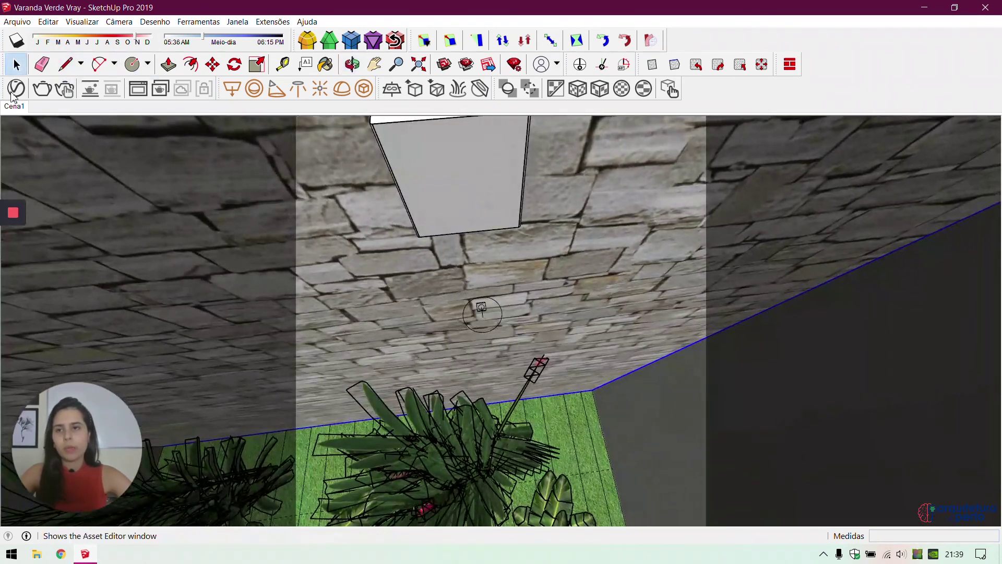
Set the V-Ray Rectangle Light's intensity to 120
{"action": "left_click", "coordinate": [14, 90]}
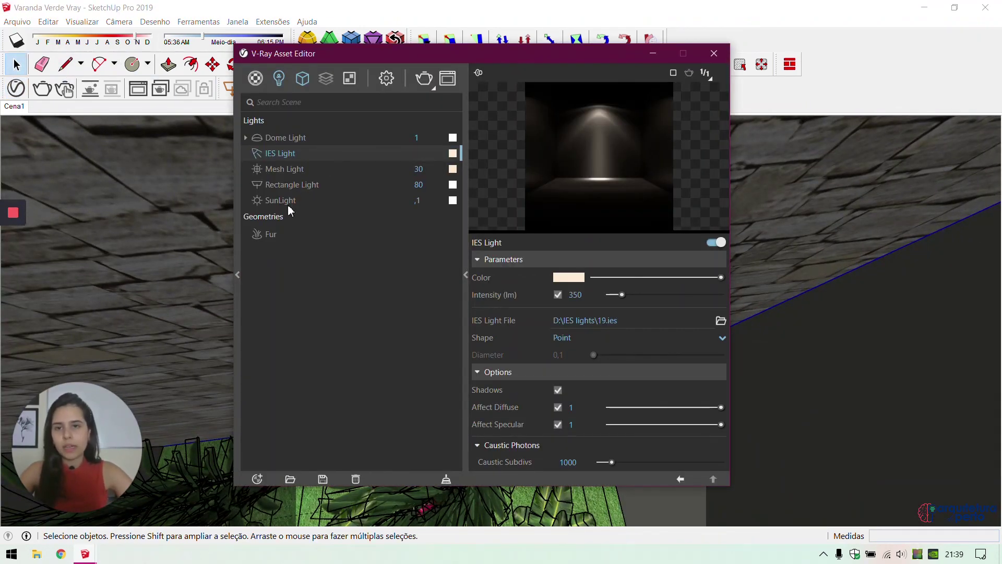
{"action": "left_click", "coordinate": [292, 186]}
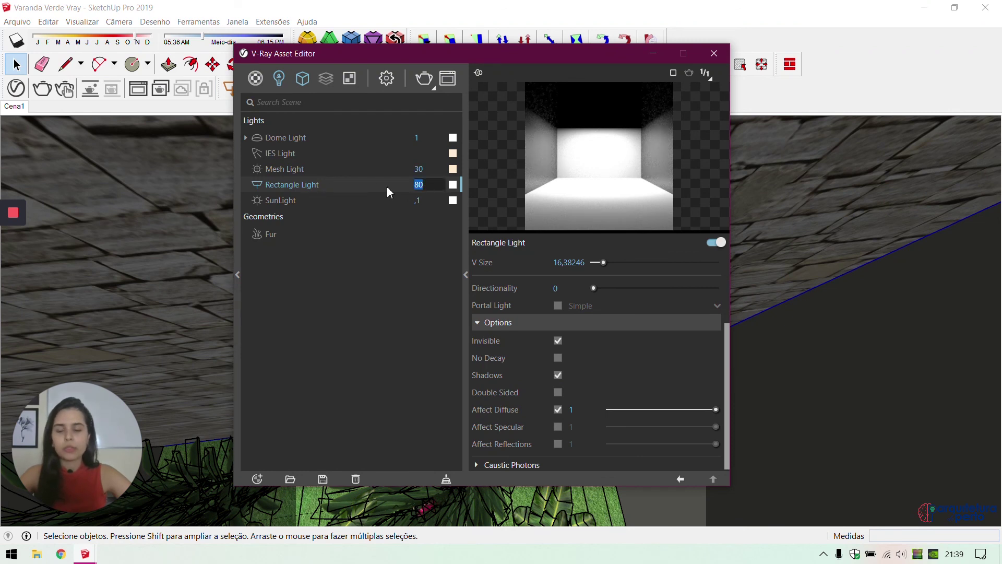
{"action": "type", "text": "120"}
{"action": "key", "text": "Return"}
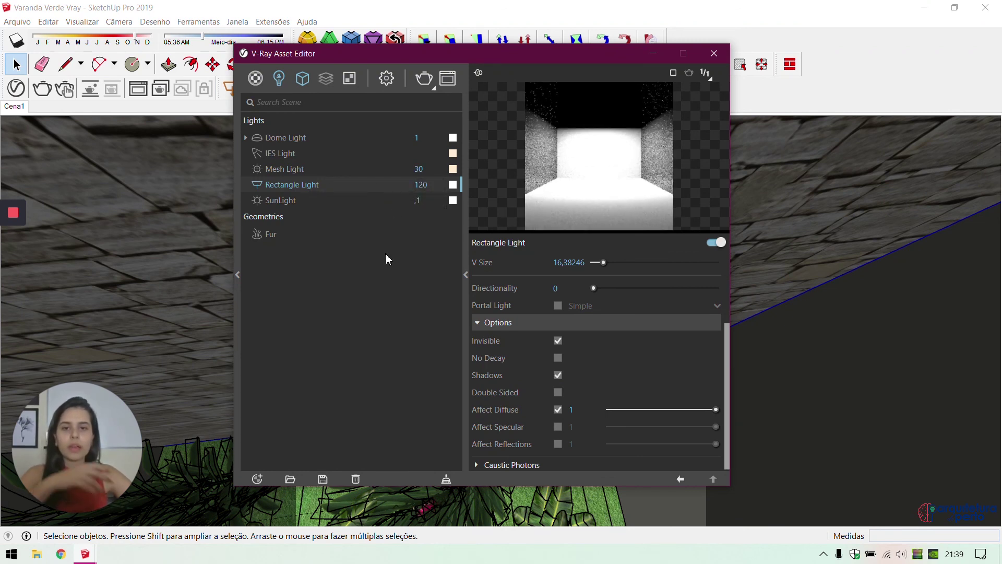
Set the V-Ray camera's Exposure Value (EV) to 8 and close the asset editor
{"action": "left_click", "coordinate": [387, 80]}
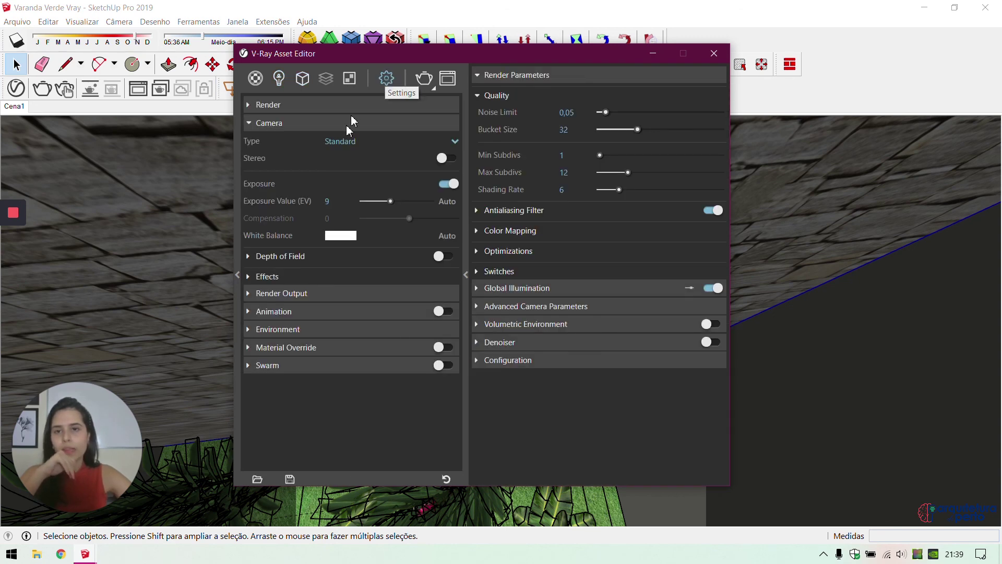
{"action": "left_click", "coordinate": [331, 200]}
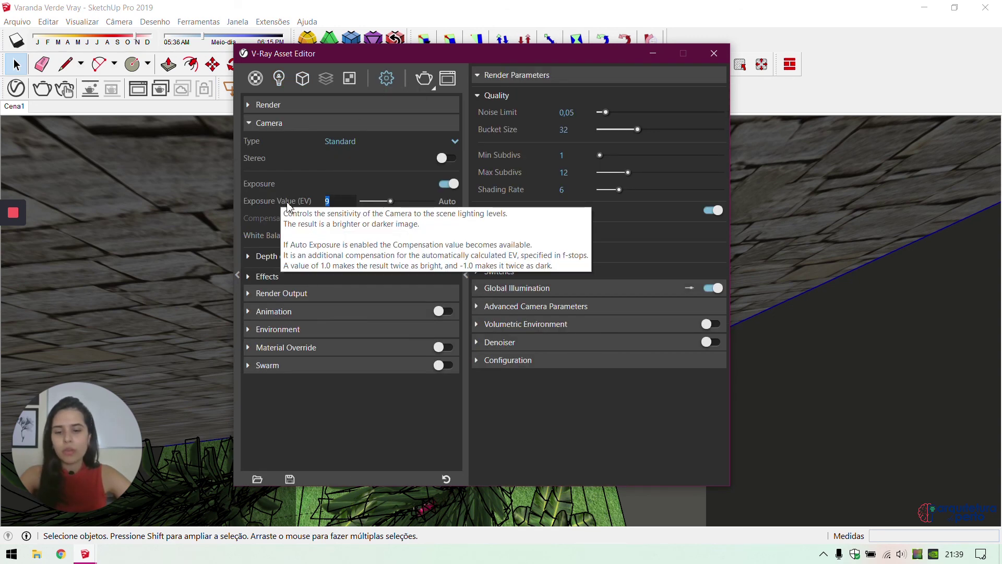
{"action": "type", "text": "8"}
{"action": "left_click", "coordinate": [383, 407]}
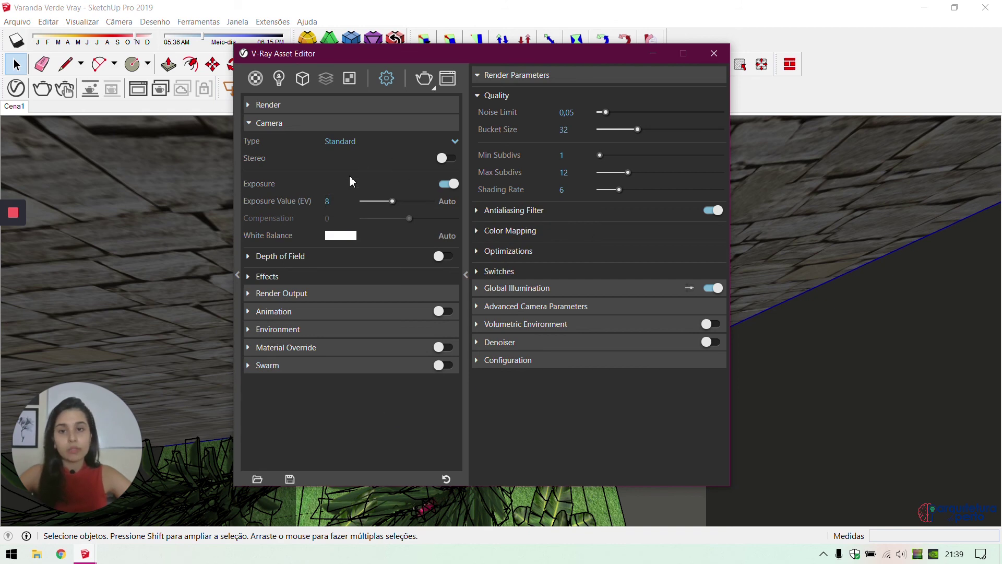
{"action": "left_click", "coordinate": [714, 54]}
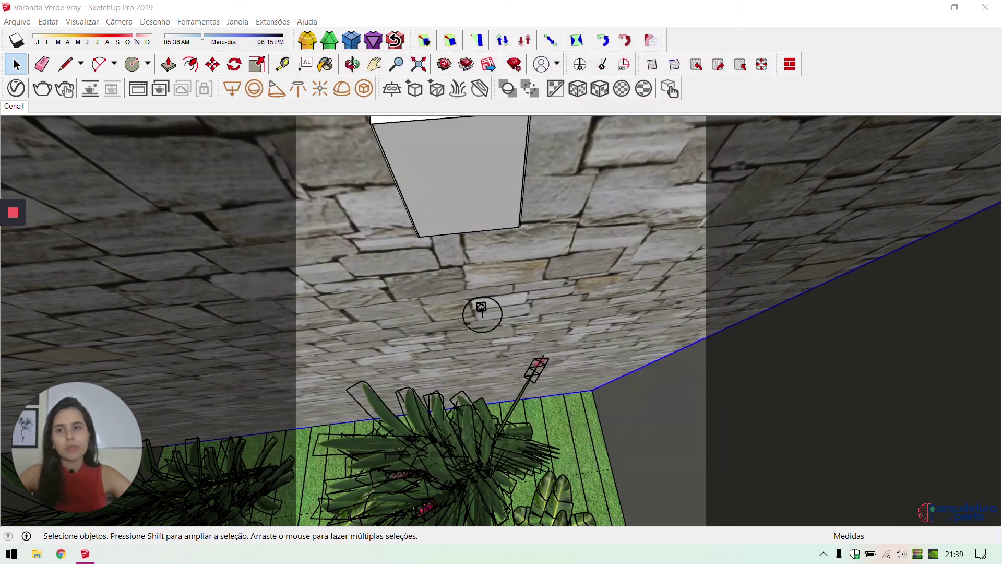
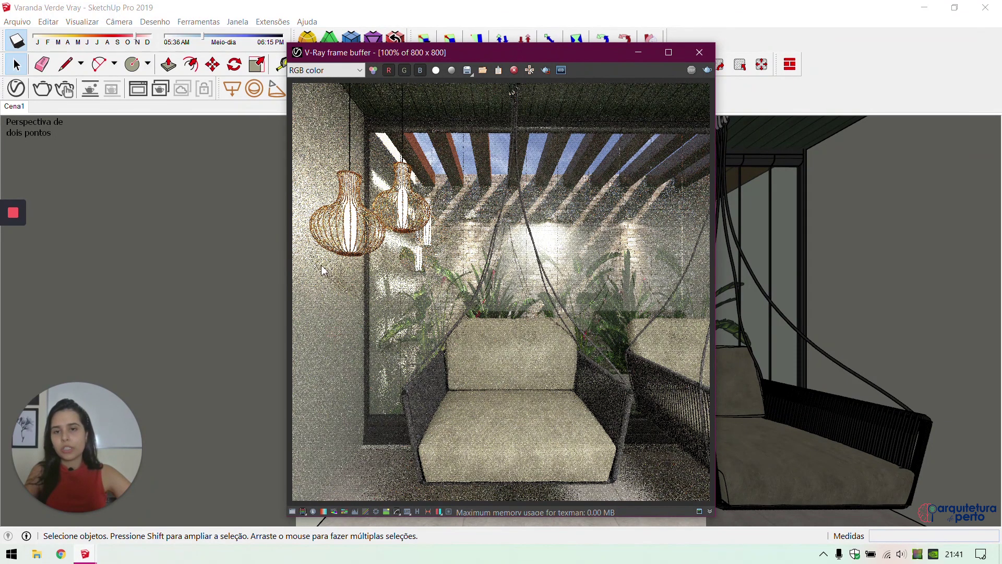
Close the finished render and give the Mesh Light a warmer colour of R 1, G 0,892, B 0,733
{"action": "left_click", "coordinate": [514, 70]}
{"action": "left_click", "coordinate": [700, 52]}
{"action": "left_click", "coordinate": [16, 89]}
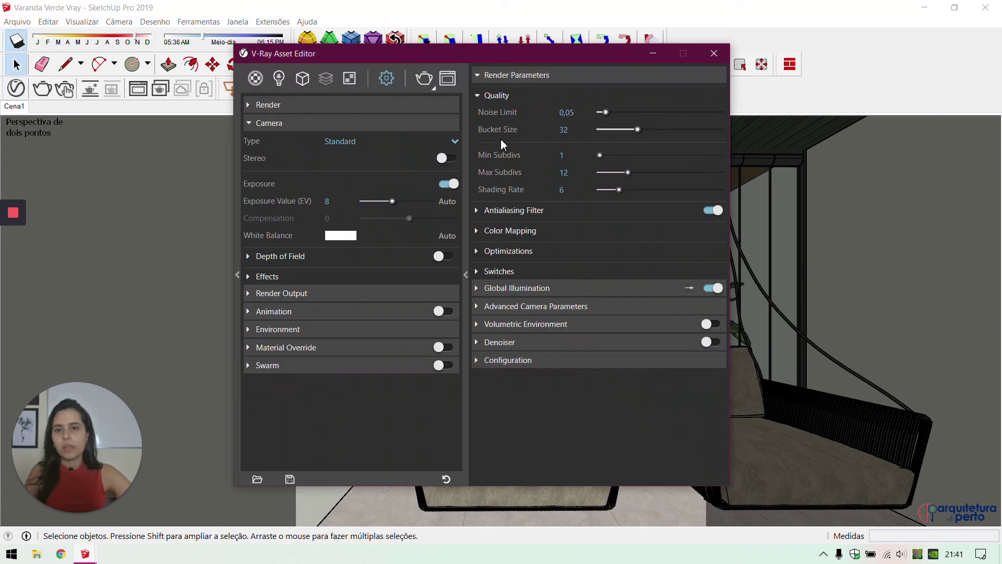
{"action": "left_click", "coordinate": [280, 78]}
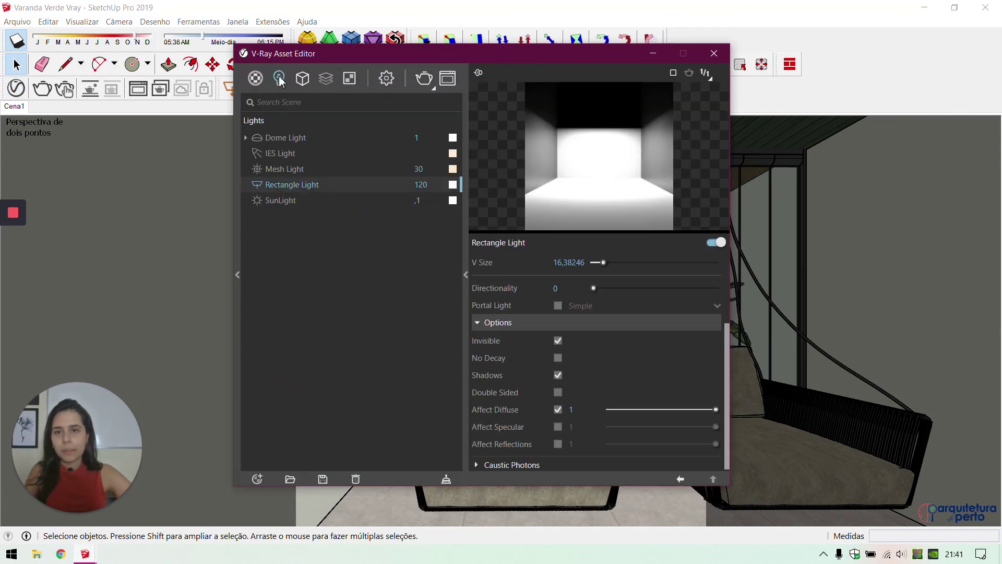
{"action": "left_click", "coordinate": [283, 167]}
{"action": "left_click", "coordinate": [577, 278]}
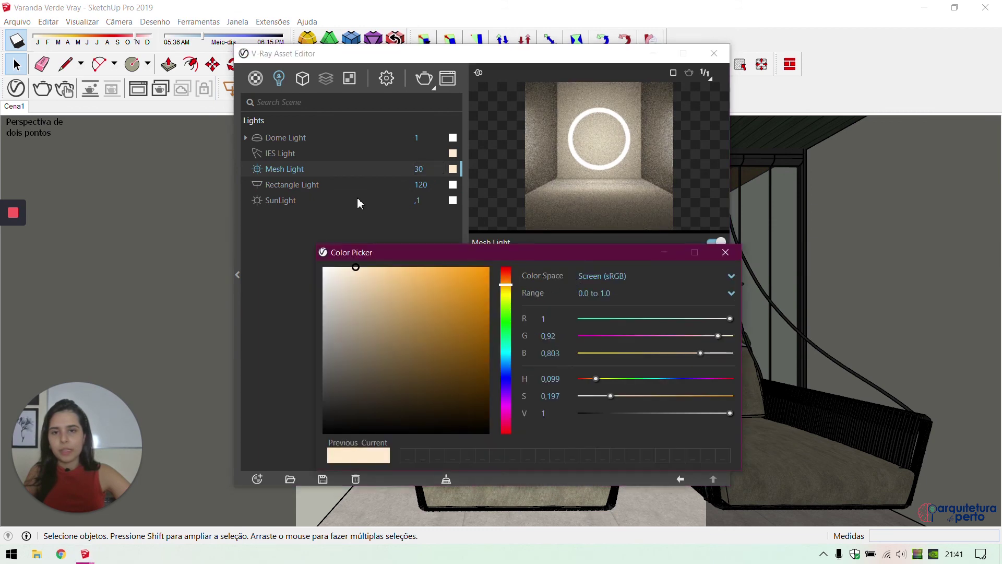
{"action": "left_click", "coordinate": [370, 267]}
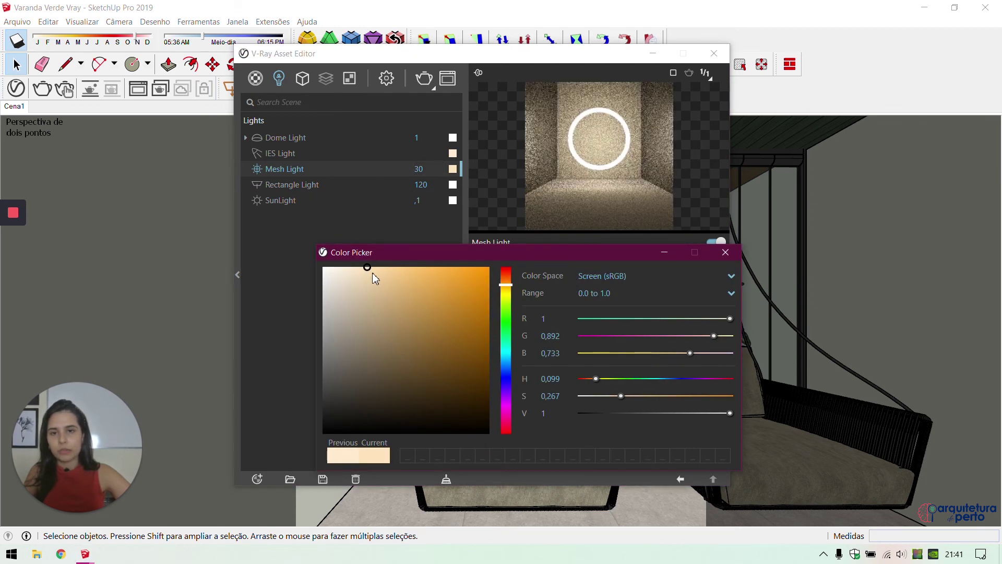
{"action": "left_click", "coordinate": [714, 53]}
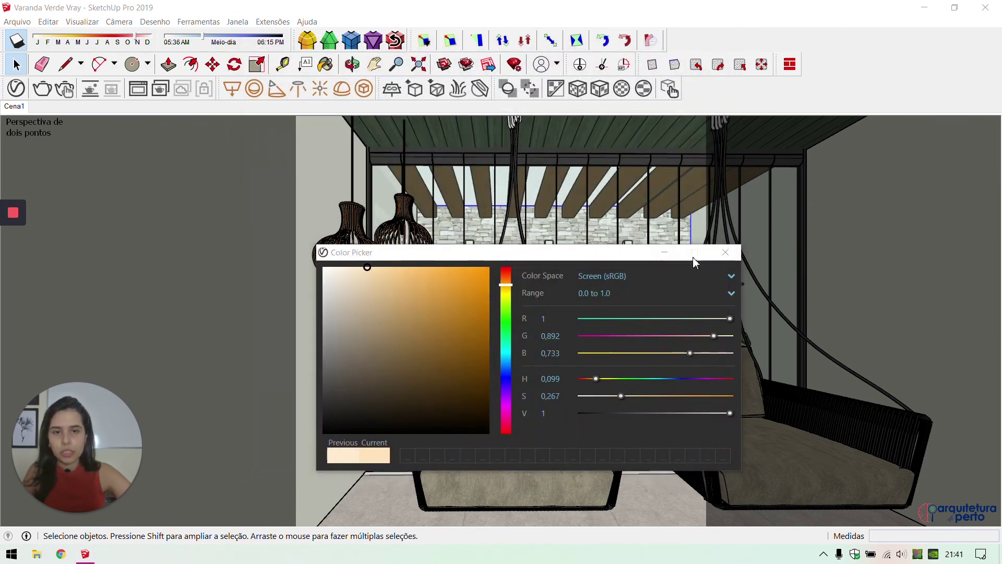
{"action": "left_click", "coordinate": [725, 253]}
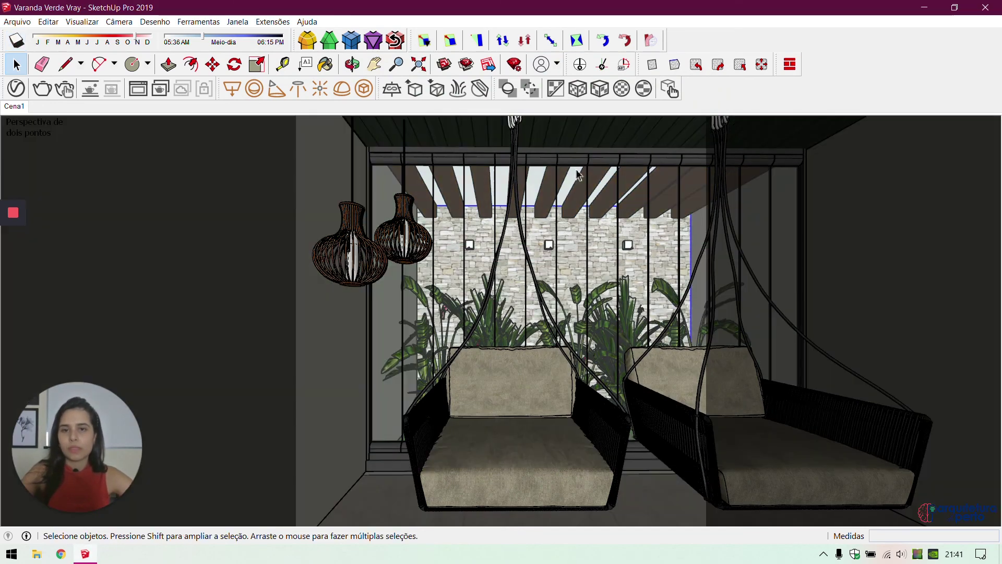
Move the left wall sconce together with its light 40 cm along the stone wall toward the middle
{"action": "middle_click_drag", "start_coordinate": [571, 282], "coordinate": [519, 254]}
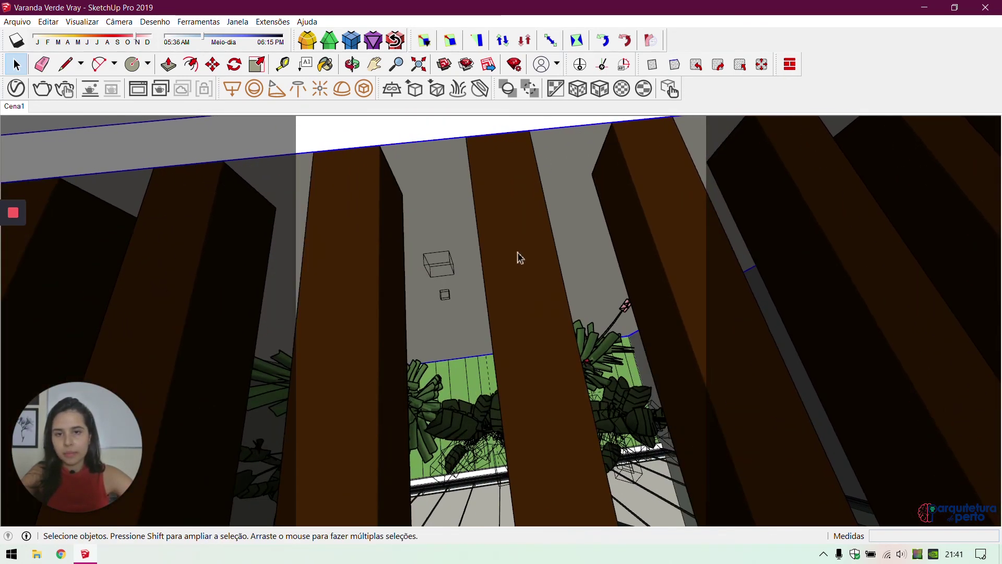
{"action": "scroll", "coordinate": [421, 253], "scroll_direction": "up", "scroll_amount": 2}
{"action": "left_click", "coordinate": [421, 253]}
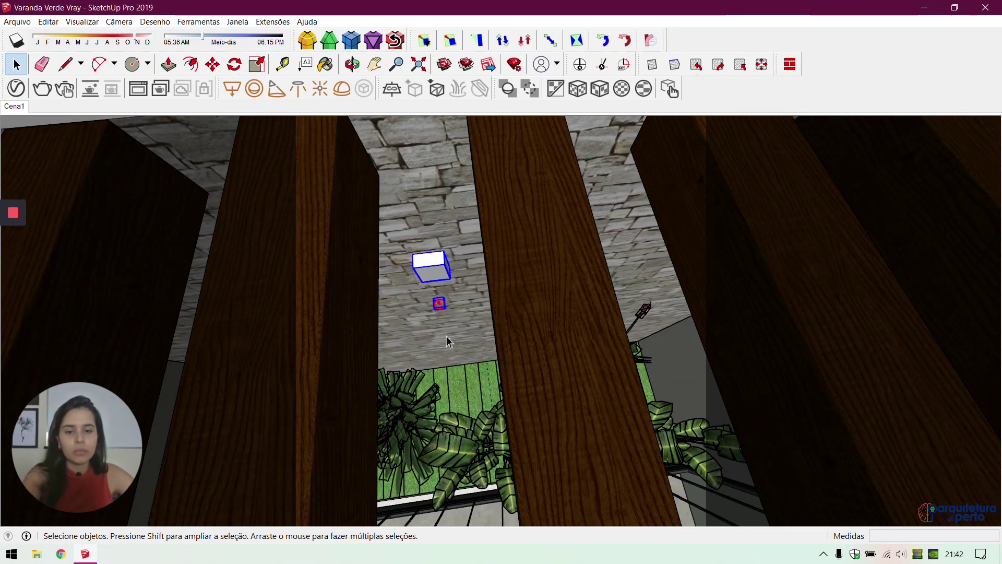
{"action": "key", "text": "Escape"}
{"action": "middle_click_drag", "start_coordinate": [446, 336], "coordinate": [482, 254]}
{"action": "left_click_drag", "start_coordinate": [439, 259], "coordinate": [510, 346]}
{"action": "key", "text": "m"}
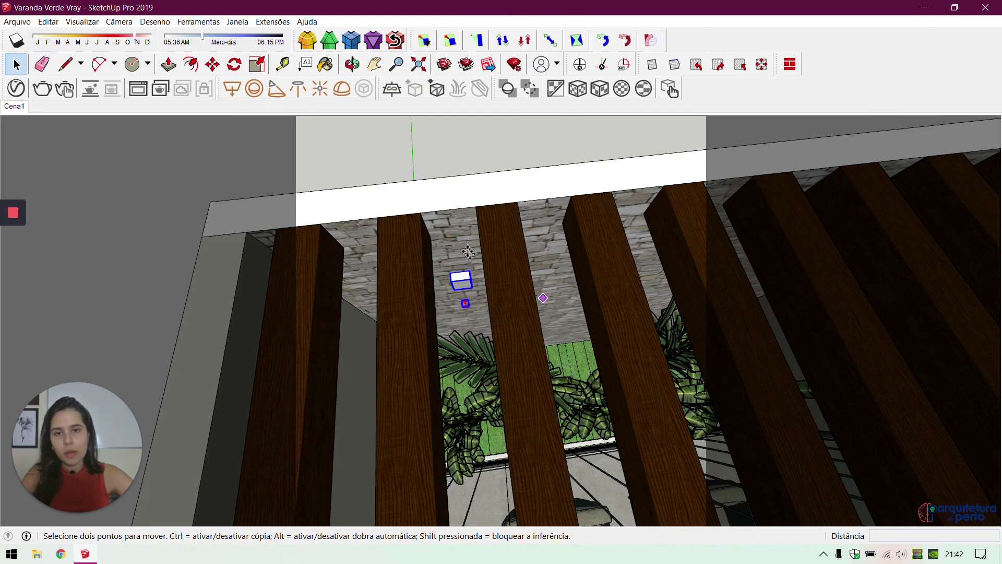
{"action": "left_click", "coordinate": [433, 190]}
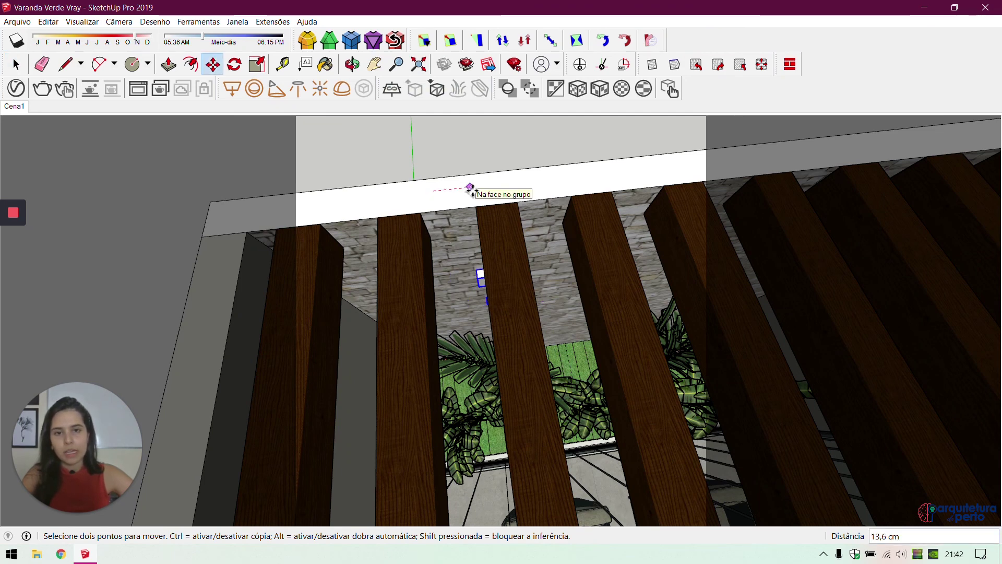
{"action": "type", "text": "40"}
{"action": "key", "text": "Return"}
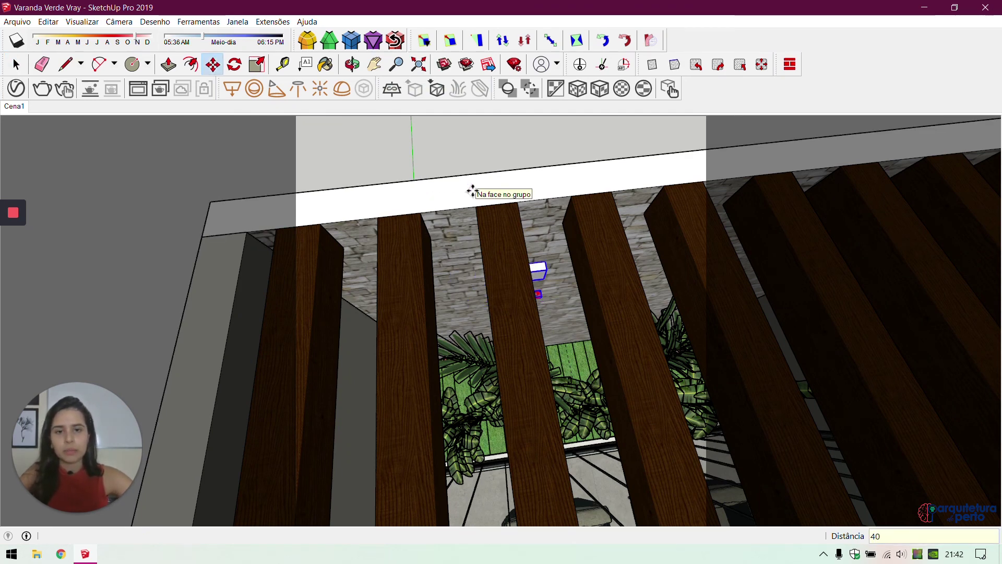
Move the right wall sconce together with its light 40 cm along the stone wall toward the middle
{"action": "middle_click_drag", "start_coordinate": [469, 186], "coordinate": [386, 209]}
{"action": "key", "text": "space"}
{"action": "left_click_drag", "start_coordinate": [540, 218], "coordinate": [612, 317]}
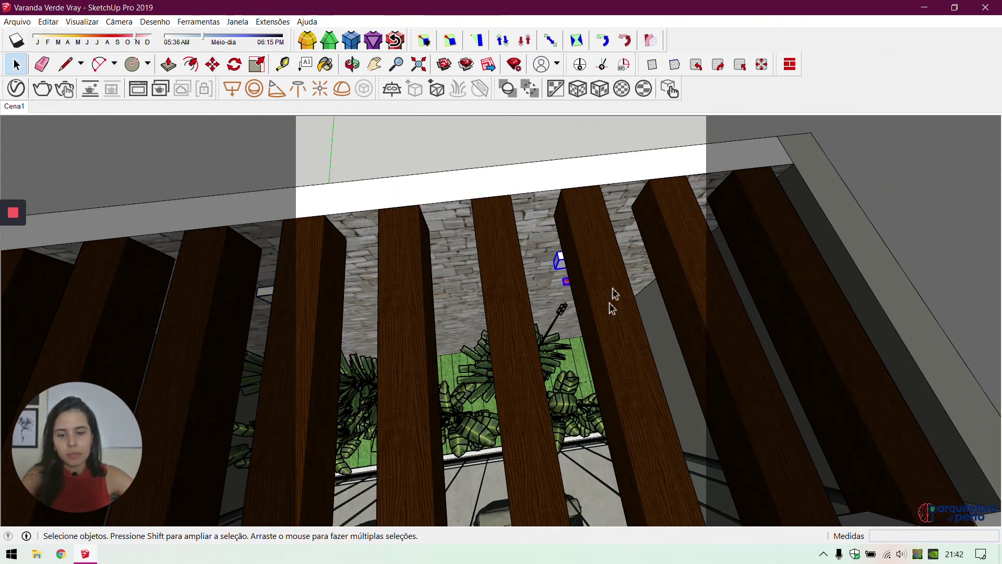
{"action": "key", "text": "m"}
{"action": "left_click", "coordinate": [604, 179]}
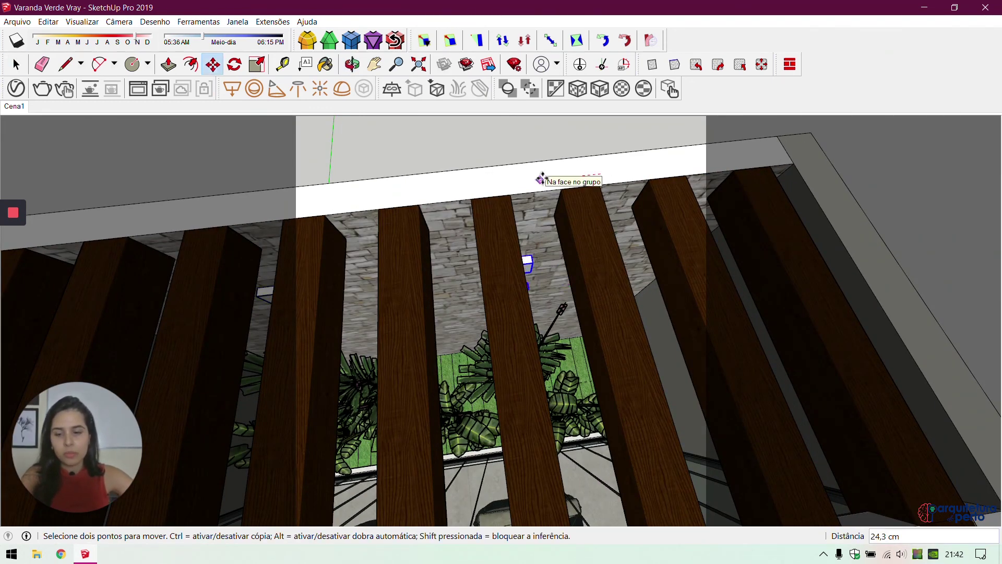
{"action": "type", "text": "40"}
{"action": "key", "text": "Return"}
{"action": "key", "text": "space"}
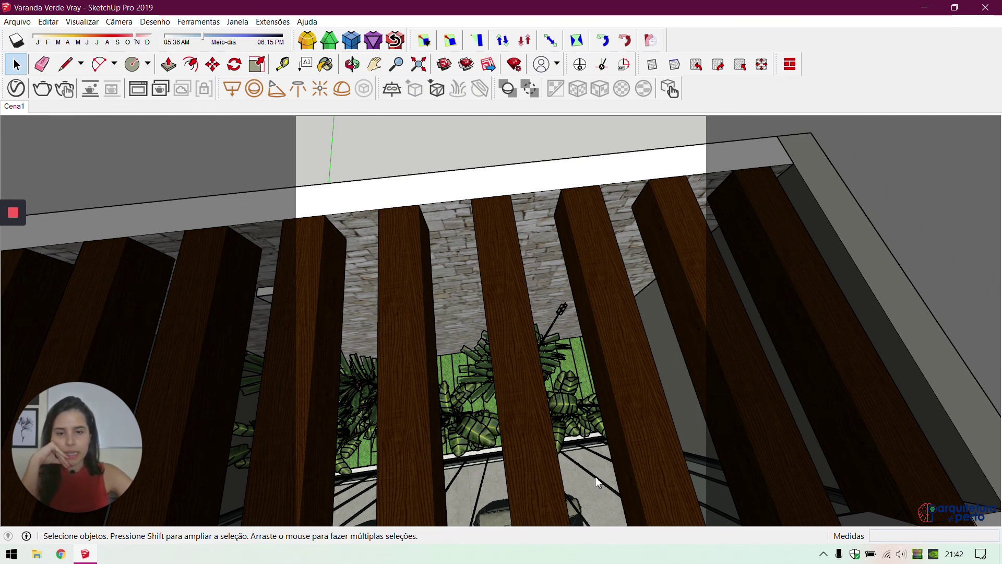
Return to the Cena1 view, lower the V-Ray Dome Light intensity to 0,7 and close the asset editor
{"action": "key", "text": "Page_Down"}
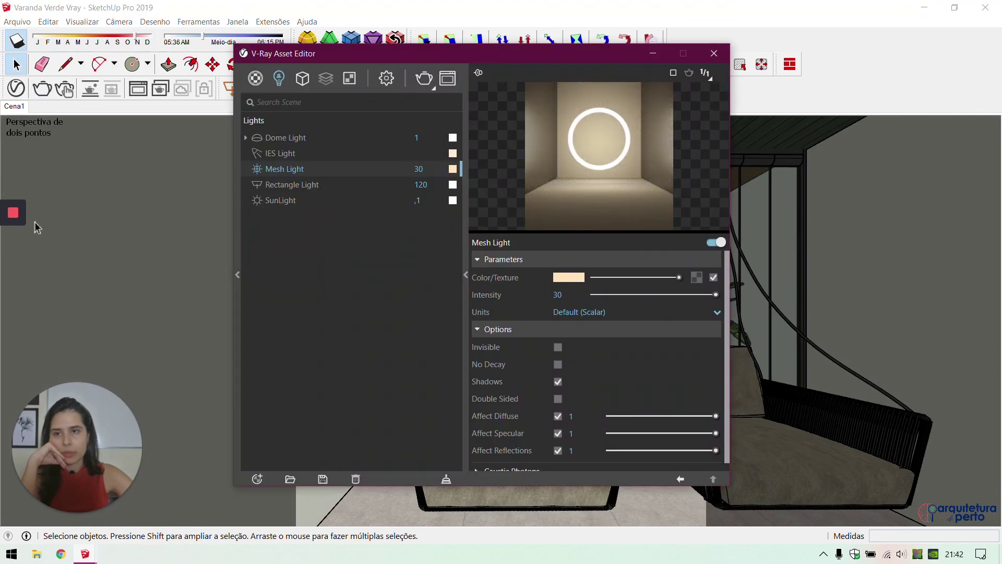
{"action": "left_click", "coordinate": [355, 139]}
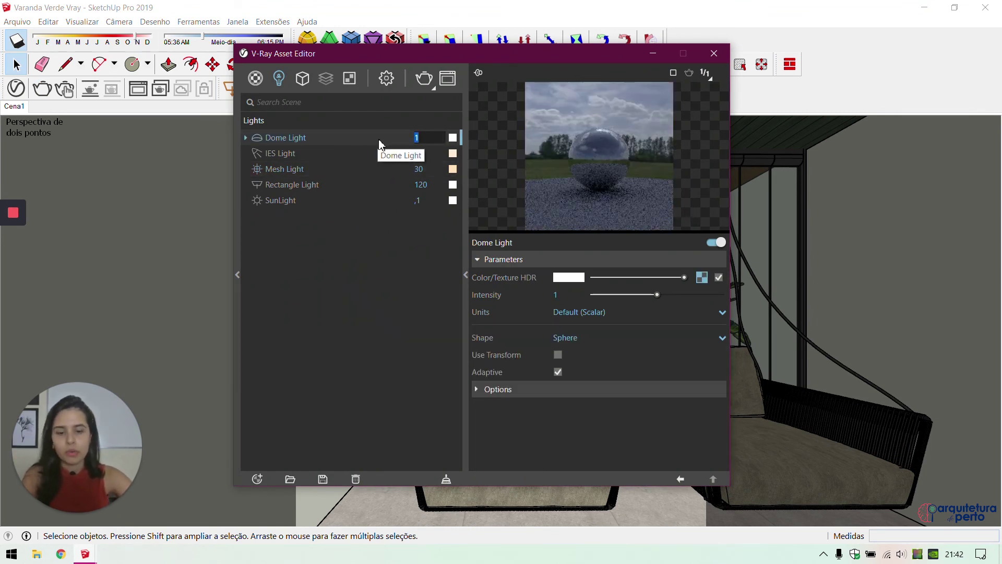
{"action": "type", "text": ",7"}
{"action": "key", "text": "Return"}
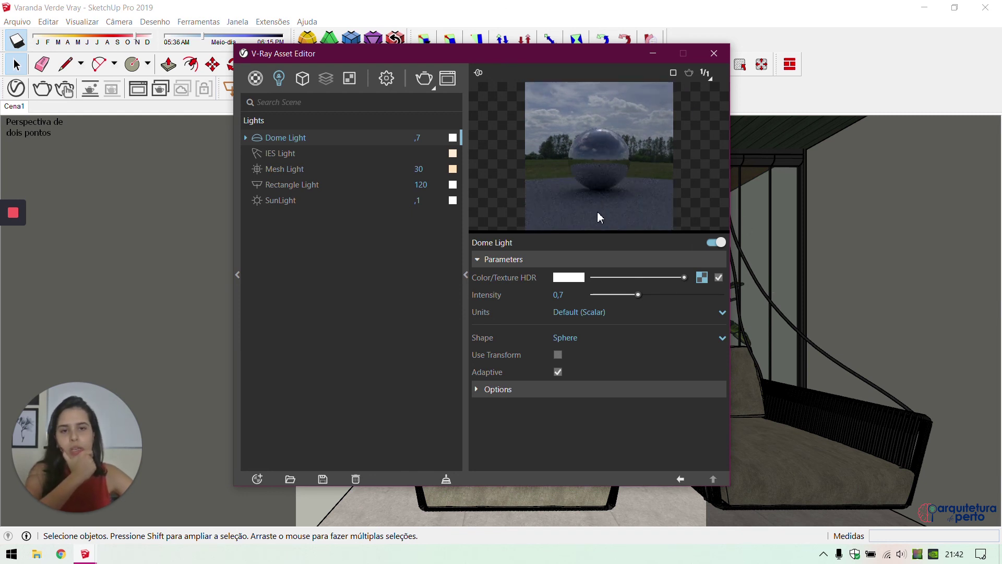
{"action": "left_click", "coordinate": [714, 53]}
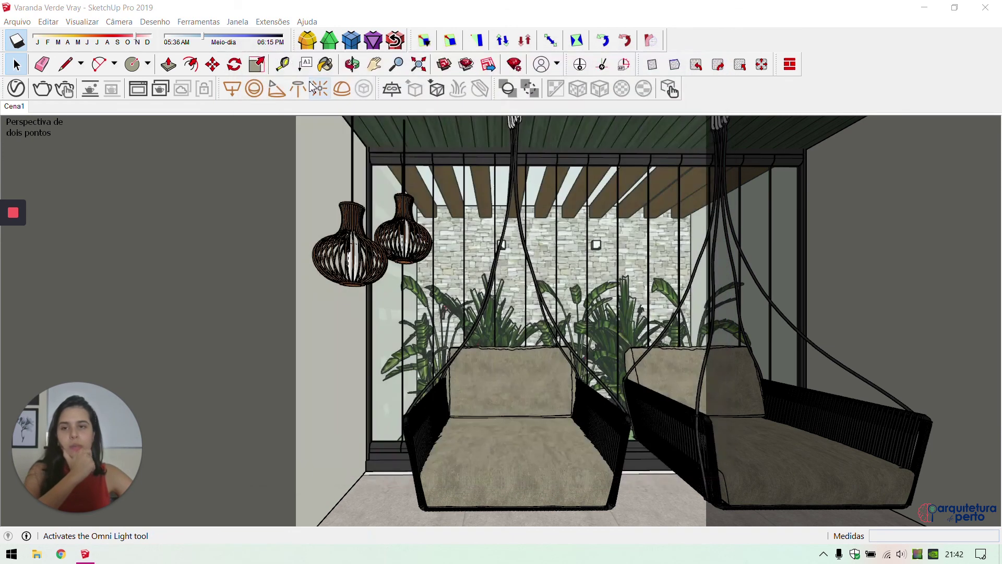
Test-render the Cena1 view with V-Ray, stop the render and close the frame buffer
{"action": "left_click", "coordinate": [44, 92]}
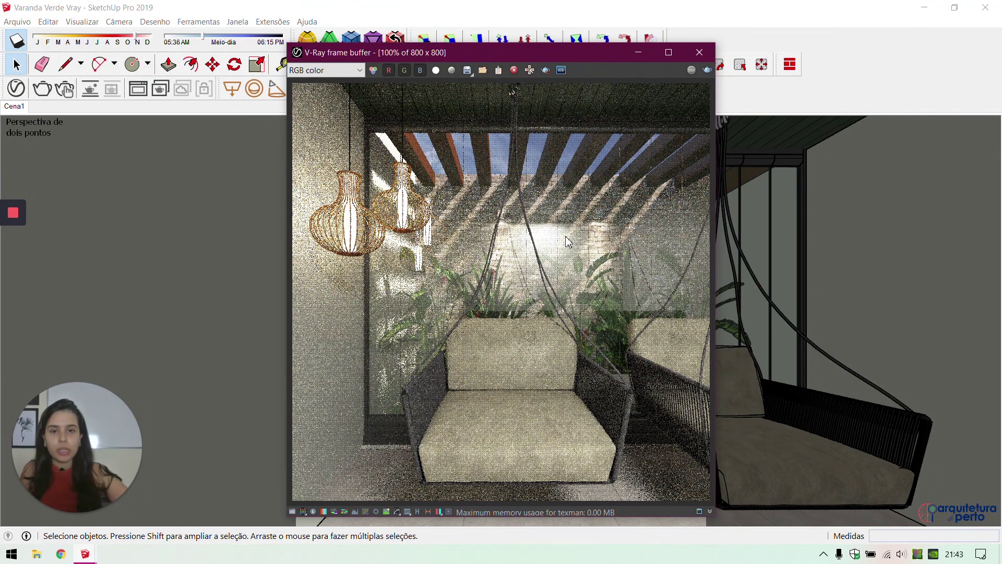
{"action": "left_click", "coordinate": [514, 71]}
{"action": "left_click", "coordinate": [698, 54]}
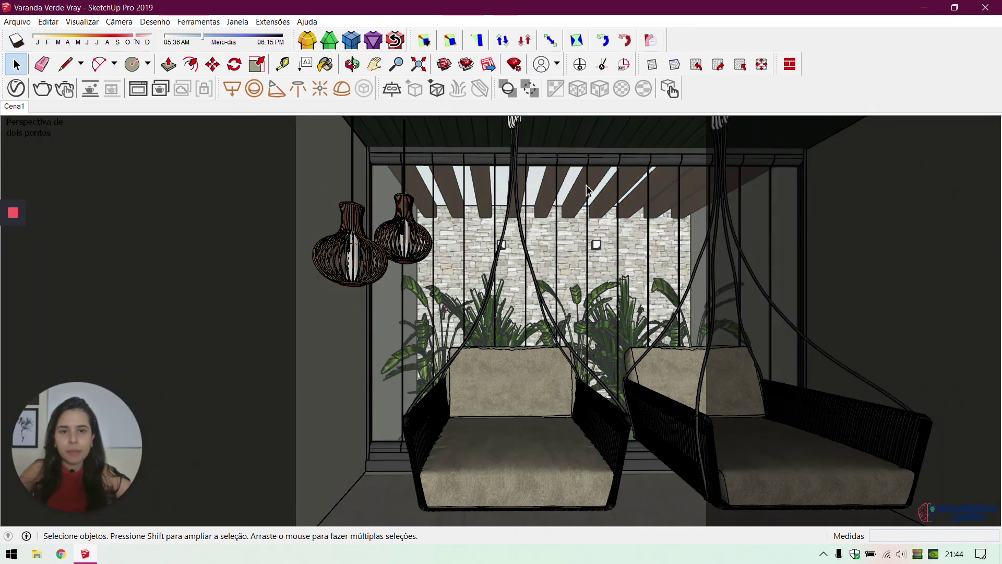
Try to revert the earlier wall sconce moves by undoing the last three property changes
{"action": "middle_click_drag", "start_coordinate": [600, 261], "coordinate": [615, 449]}
{"action": "middle_click_drag", "start_coordinate": [597, 217], "coordinate": [465, 373]}
{"action": "middle_click_drag", "start_coordinate": [572, 286], "coordinate": [520, 295], "text": "shift"}
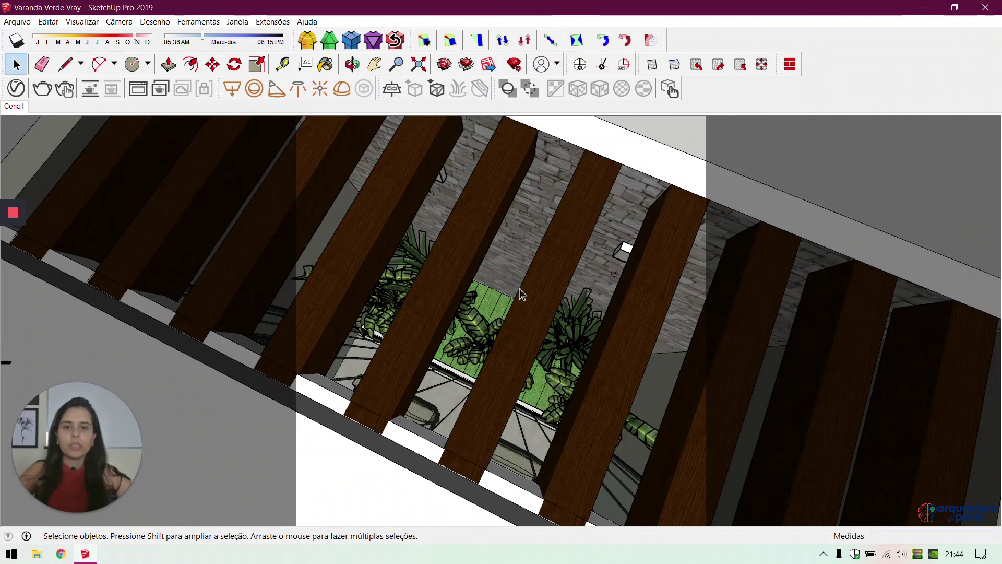
{"action": "left_click", "coordinate": [627, 260]}
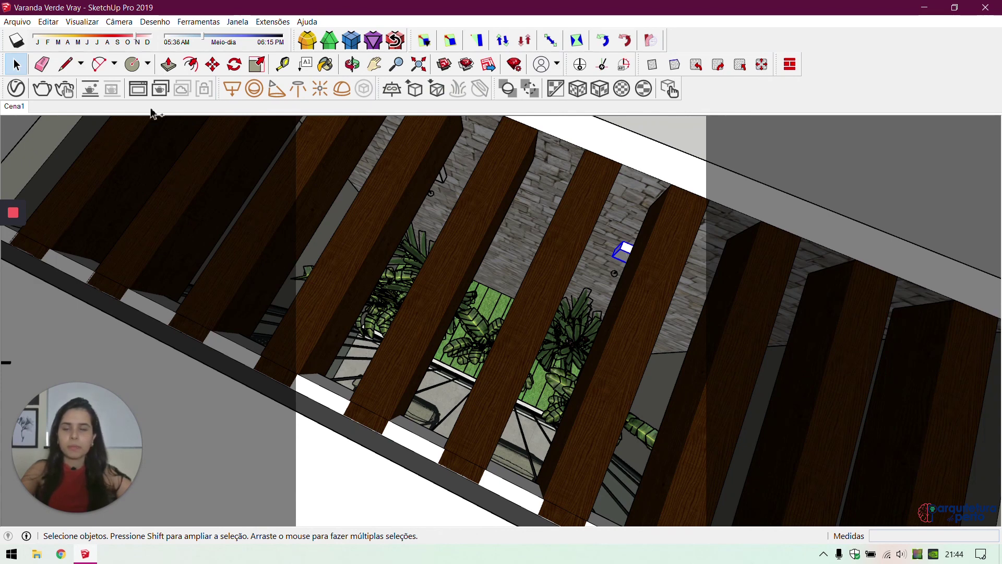
{"action": "left_click", "coordinate": [48, 21]}
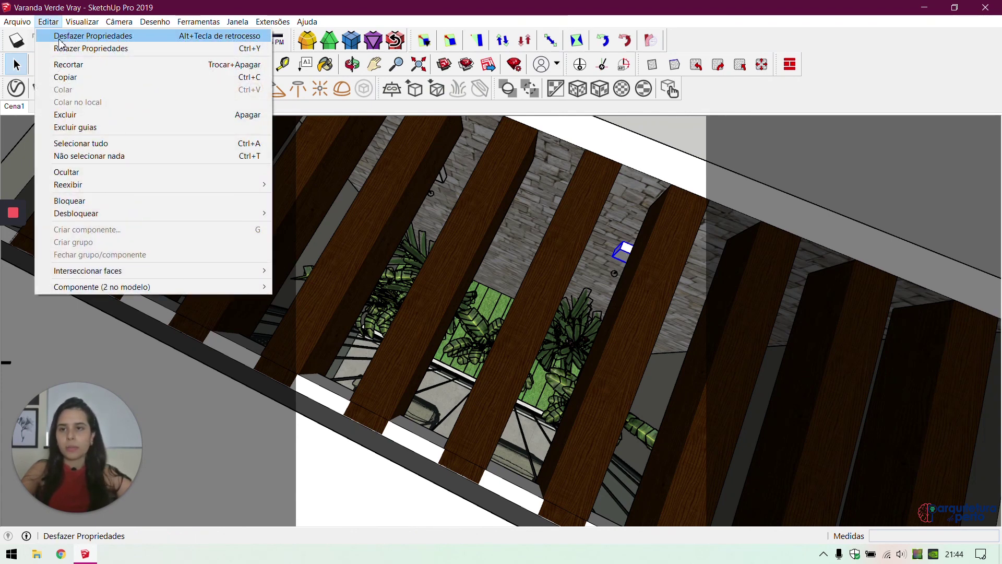
{"action": "left_click", "coordinate": [52, 35]}
{"action": "left_click", "coordinate": [48, 22]}
{"action": "left_click", "coordinate": [57, 36]}
{"action": "left_click", "coordinate": [48, 21]}
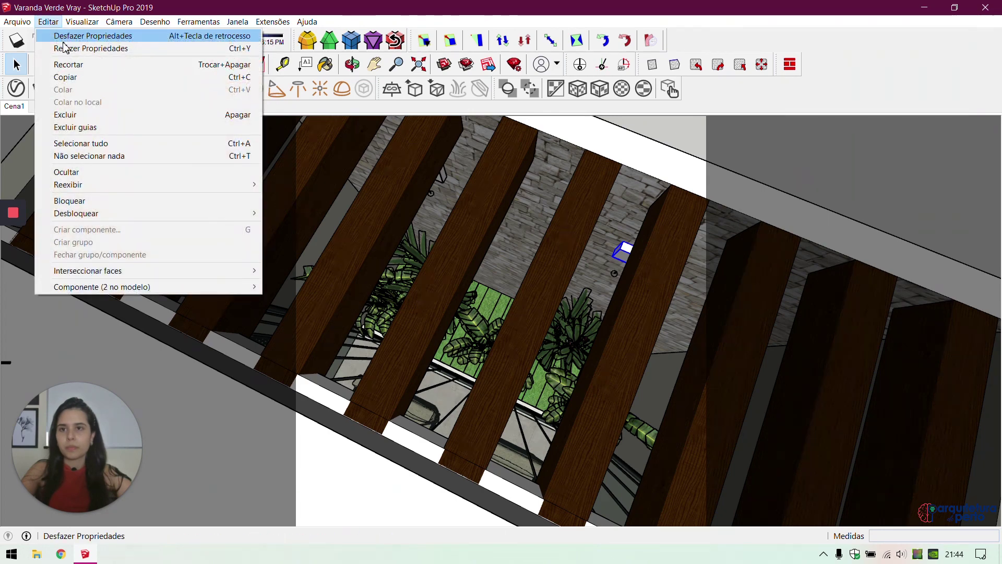
{"action": "left_click", "coordinate": [58, 37]}
Move the left wall sconce together with its light outward along the stone wall, away from the middle
{"action": "middle_click_drag", "start_coordinate": [434, 201], "coordinate": [565, 205]}
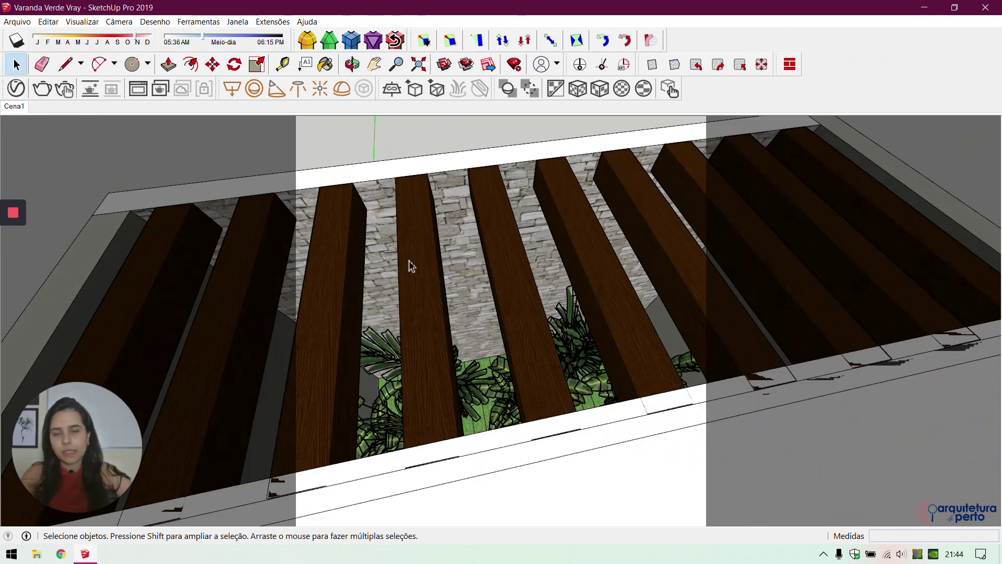
{"action": "middle_click_drag", "start_coordinate": [499, 220], "coordinate": [467, 230]}
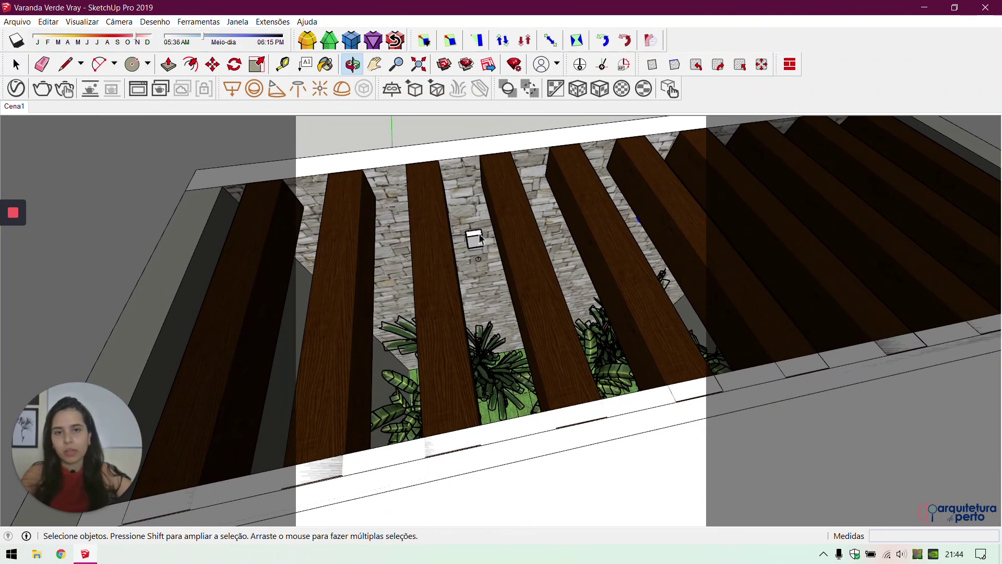
{"action": "left_click_drag", "start_coordinate": [516, 295], "coordinate": [513, 293]}
{"action": "key", "text": "m"}
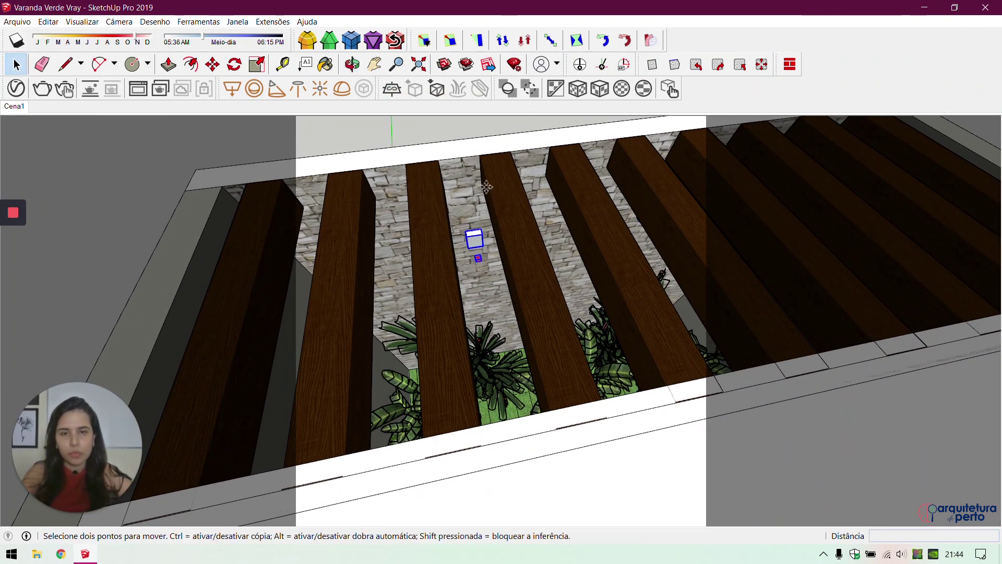
{"action": "left_click", "coordinate": [481, 143]}
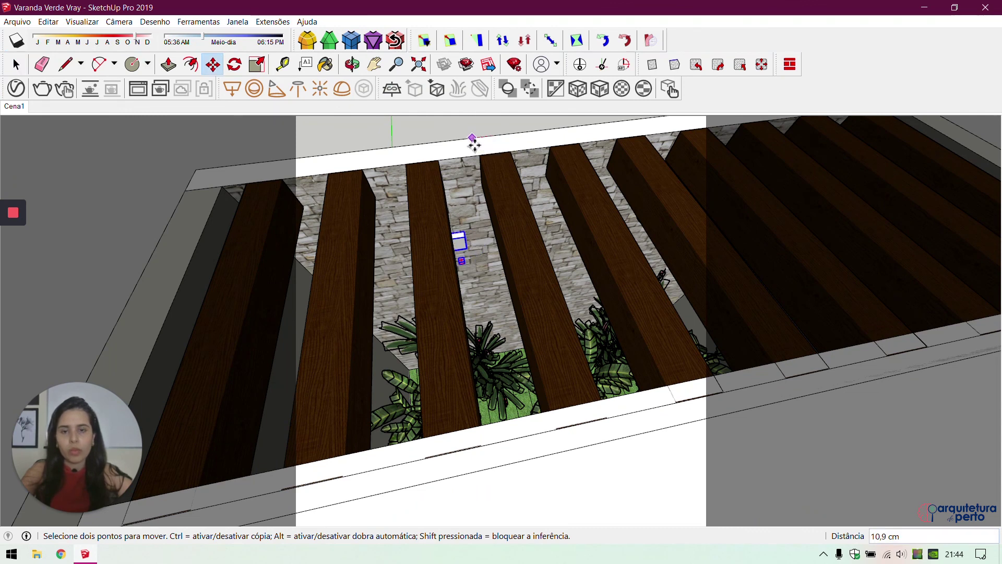
{"action": "key", "text": "Return"}
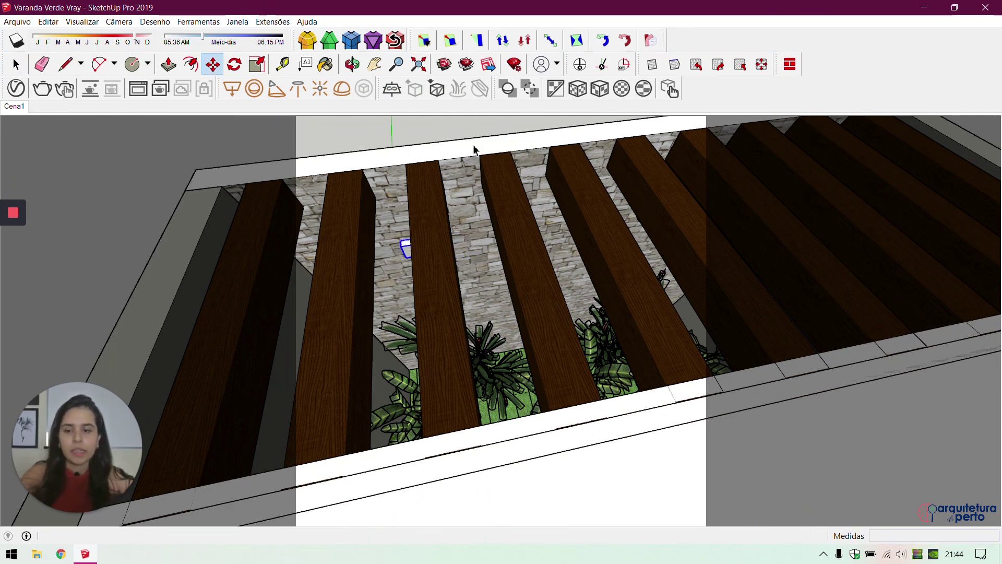
{"action": "key", "text": "space"}
Move the right wall sconce together with its light 40 cm outward along the stone wall
{"action": "mouse_move", "coordinate": [501, 208]}
{"action": "middle_mouse_down"}
{"action": "mouse_move", "coordinate": [510, 218]}
{"action": "mouse_move", "coordinate": [304, 268]}
{"action": "mouse_move", "coordinate": [432, 250]}
{"action": "mouse_move", "coordinate": [512, 224]}
{"action": "middle_mouse_up"}
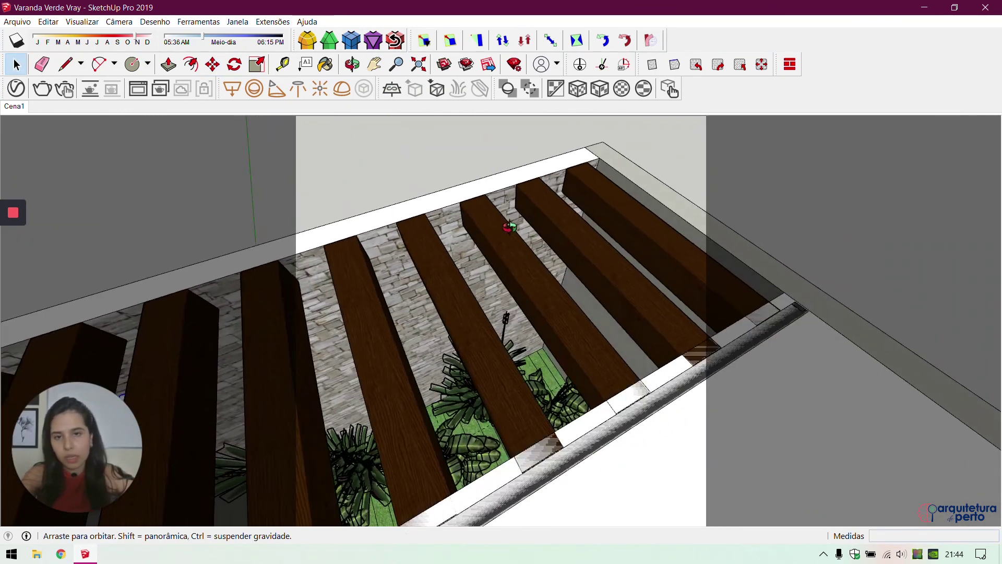
{"action": "mouse_move", "coordinate": [364, 340]}
{"action": "middle_mouse_down"}
{"action": "mouse_move", "coordinate": [426, 300]}
{"action": "mouse_move", "coordinate": [414, 286]}
{"action": "middle_mouse_up"}
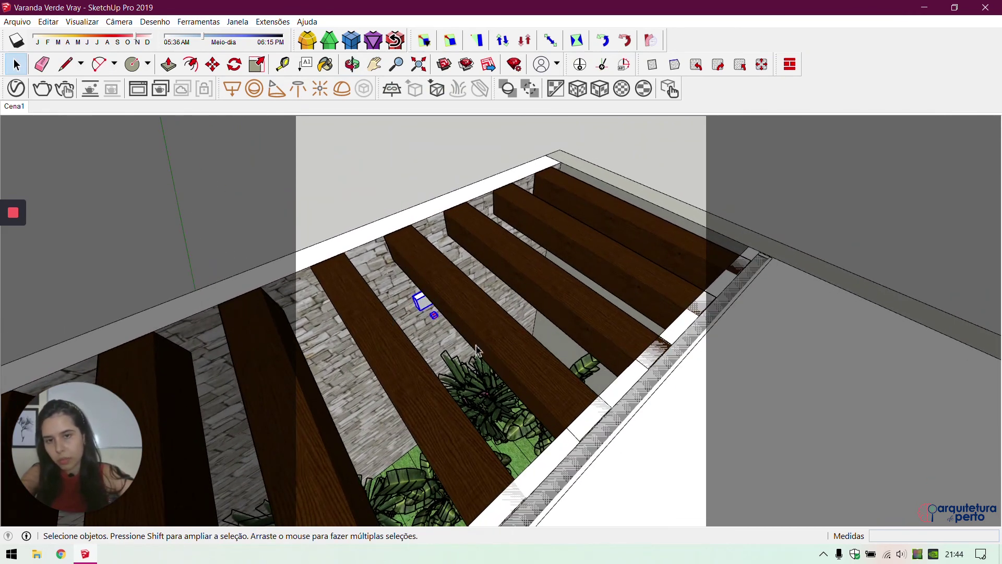
{"action": "key", "text": "m"}
{"action": "left_click", "coordinate": [402, 218]}
{"action": "key", "text": "ctrl"}
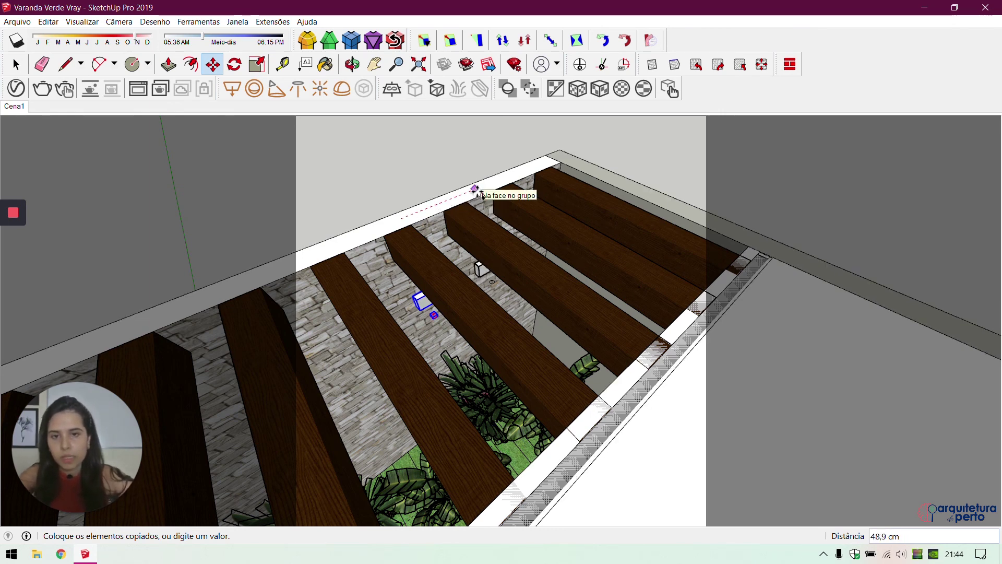
{"action": "key", "text": "Escape"}
{"action": "type", "text": "40"}
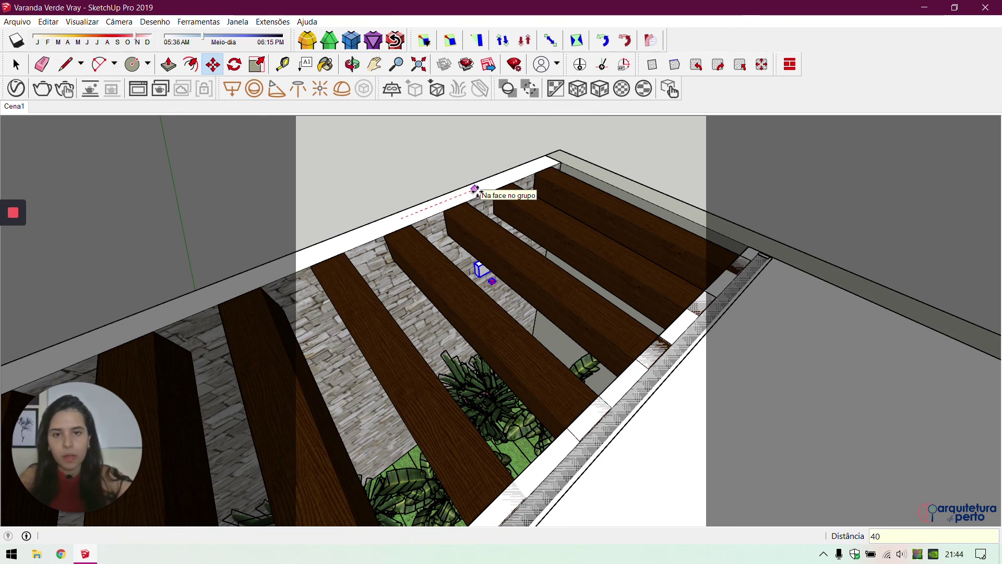
{"action": "key", "text": "Return"}
Copy the right wall sconce and its light along the wall to the middle, between the two existing sconces
{"action": "middle_click_drag", "start_coordinate": [472, 251], "coordinate": [461, 277]}
{"action": "scroll", "coordinate": [474, 284], "scroll_direction": "up", "scroll_amount": 3}
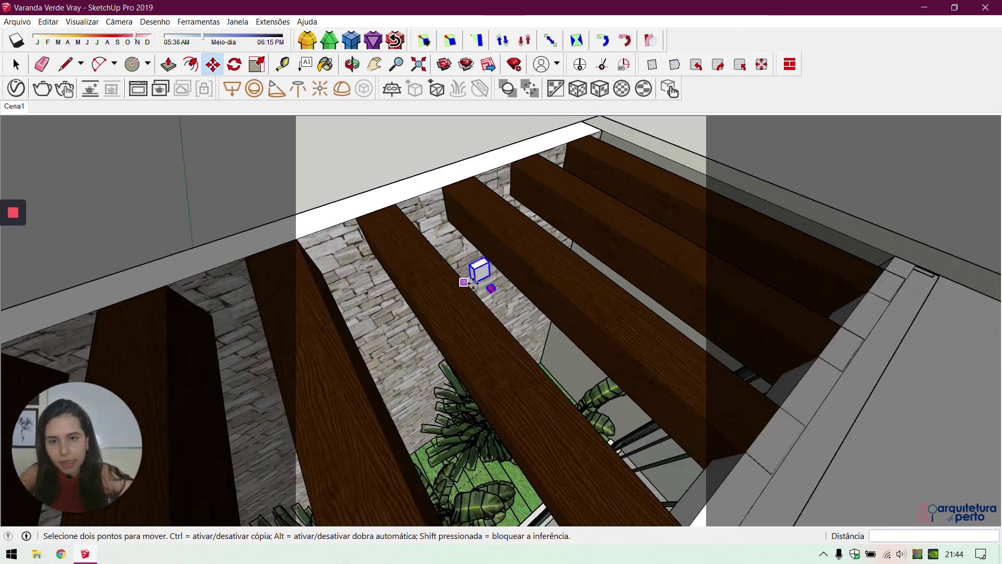
{"action": "scroll", "coordinate": [472, 282], "scroll_direction": "up", "scroll_amount": 1}
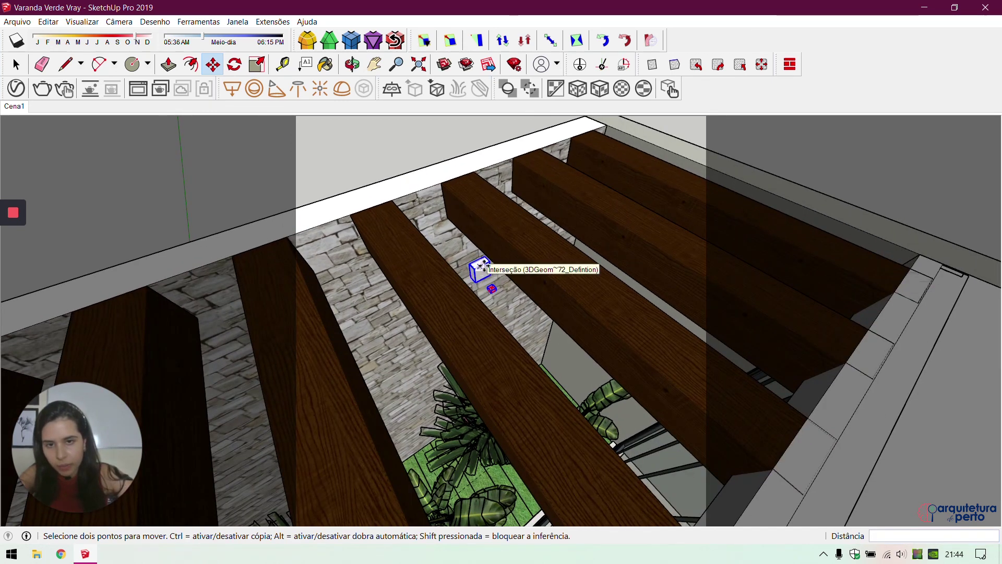
{"action": "scroll", "coordinate": [479, 267], "scroll_direction": "up", "scroll_amount": 5}
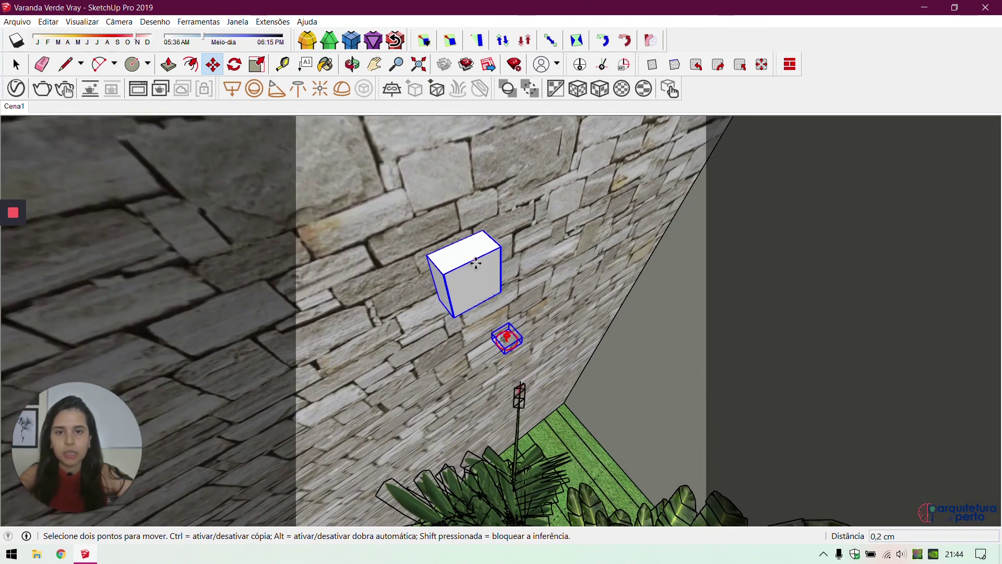
{"action": "scroll", "coordinate": [476, 263], "scroll_direction": "down", "scroll_amount": 9}
{"action": "key", "text": "ctrl"}
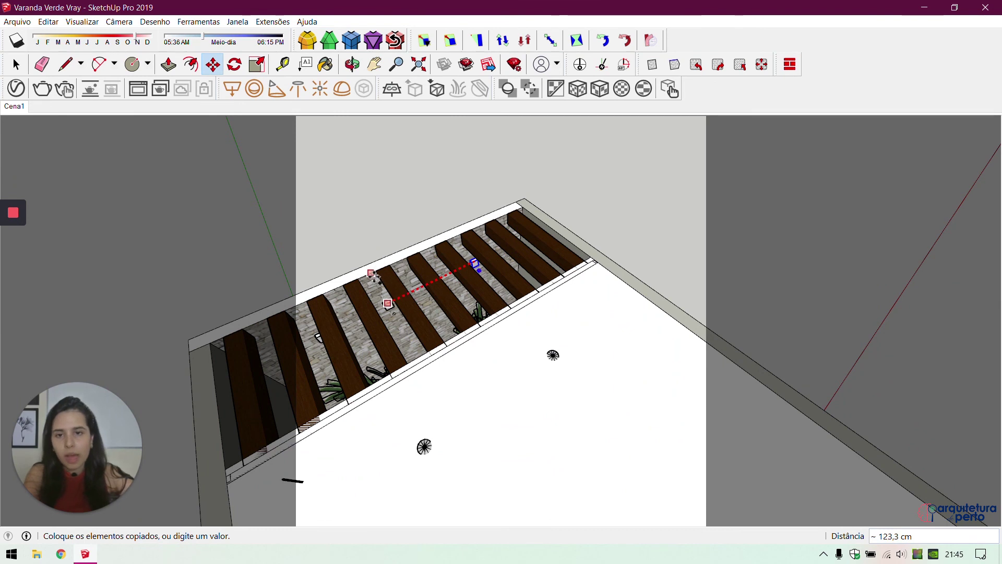
{"action": "left_click", "coordinate": [391, 255]}
{"action": "key", "text": "space"}
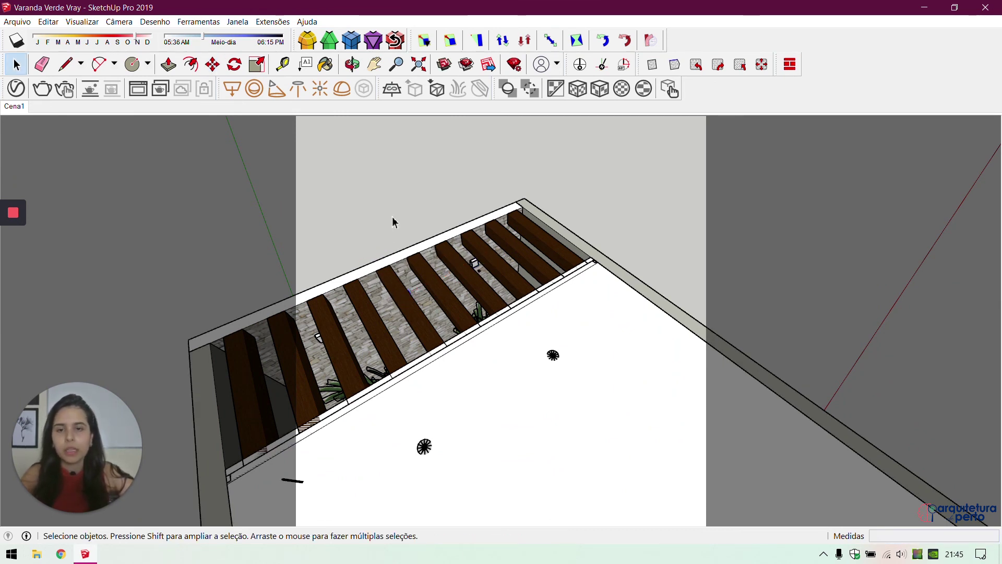
Select the rectangle light under the veranda's wooden ceiling and check its options in the V-Ray asset editor
{"action": "middle_click_drag", "start_coordinate": [433, 278], "coordinate": [555, 280]}
{"action": "scroll", "coordinate": [573, 312], "scroll_direction": "up", "scroll_amount": 5}
{"action": "middle_click_drag", "start_coordinate": [543, 382], "coordinate": [705, 191]}
{"action": "left_click", "coordinate": [696, 334]}
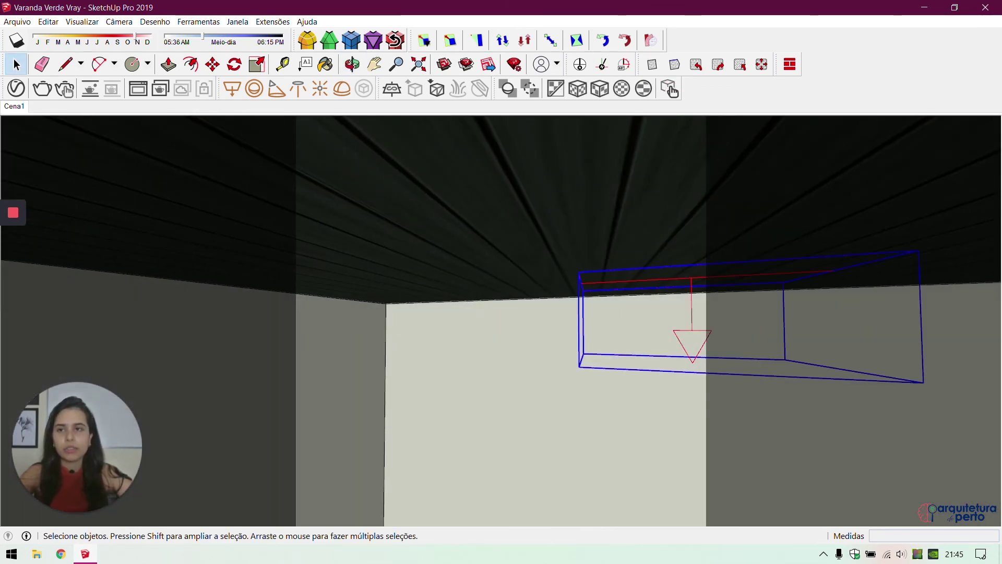
{"action": "left_click", "coordinate": [16, 89]}
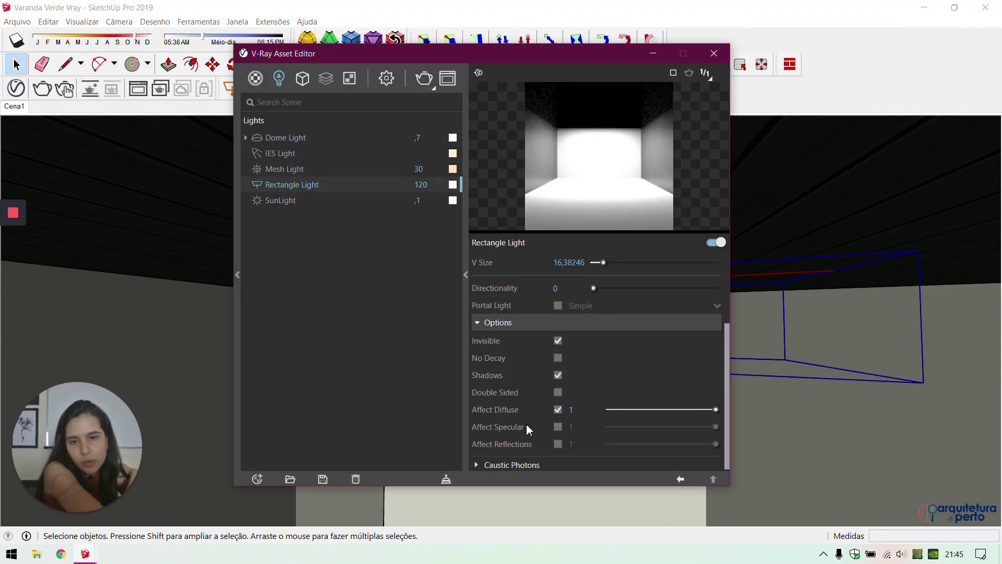
{"action": "scroll", "coordinate": [553, 447], "scroll_direction": "down", "scroll_amount": 1}
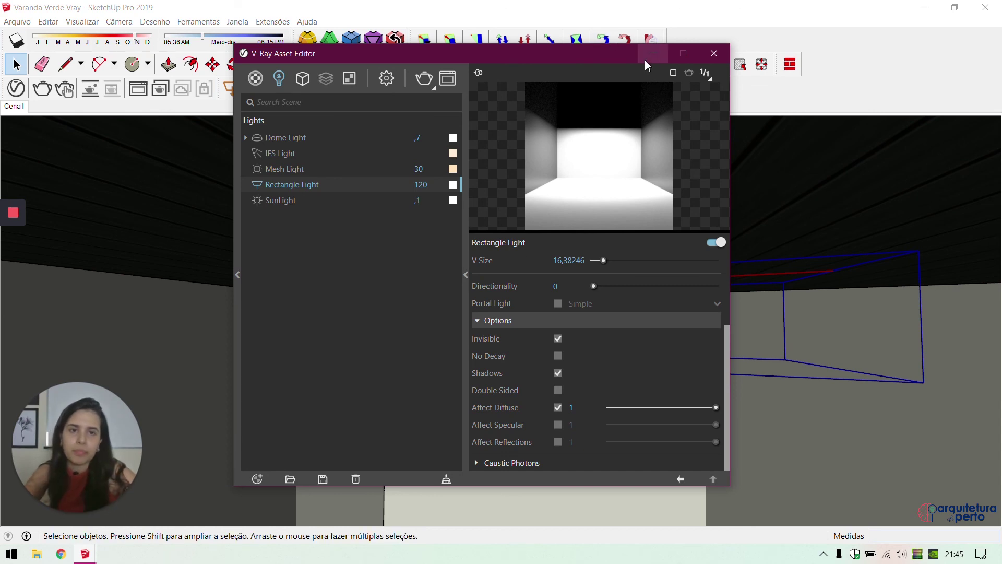
{"action": "left_click", "coordinate": [714, 54]}
Scale the ceiling rectangle light to a narrower width and move it along the red axis toward the left wall
{"action": "middle_click_drag", "start_coordinate": [555, 359], "coordinate": [492, 282]}
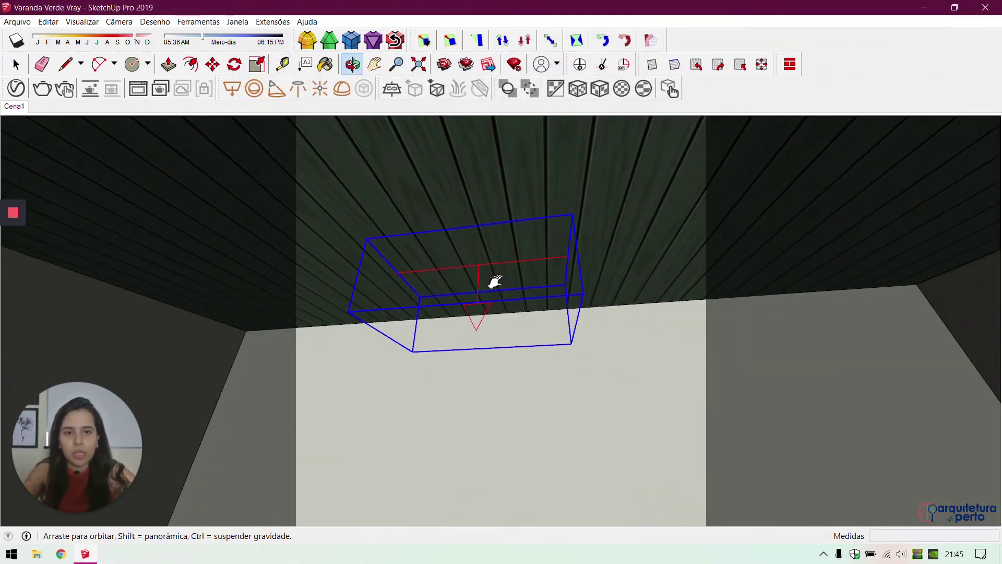
{"action": "key", "text": "s"}
{"action": "left_click_drag", "start_coordinate": [584, 289], "coordinate": [458, 264]}
{"action": "key", "text": "m"}
{"action": "left_click", "coordinate": [530, 218]}
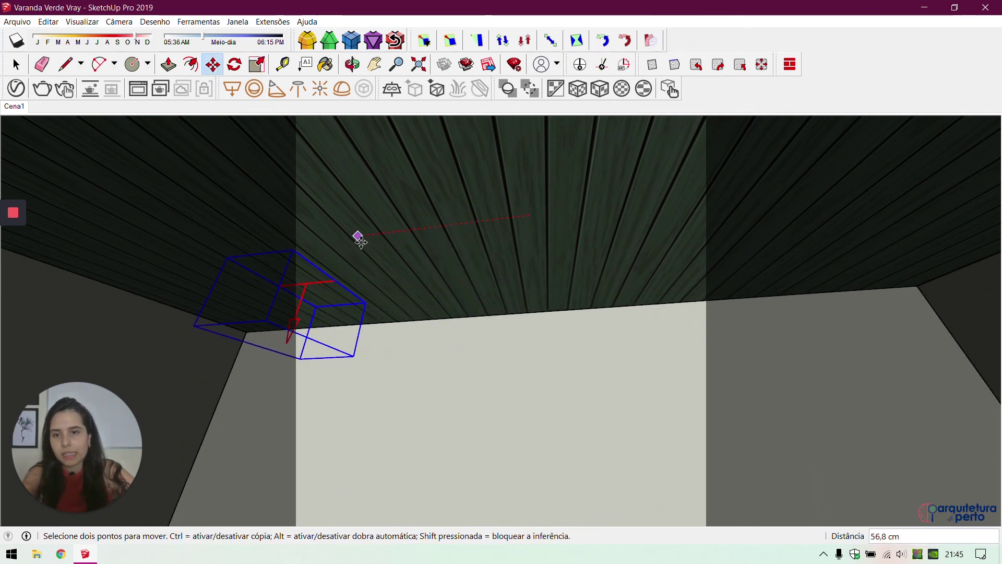
{"action": "key", "text": "Left"}
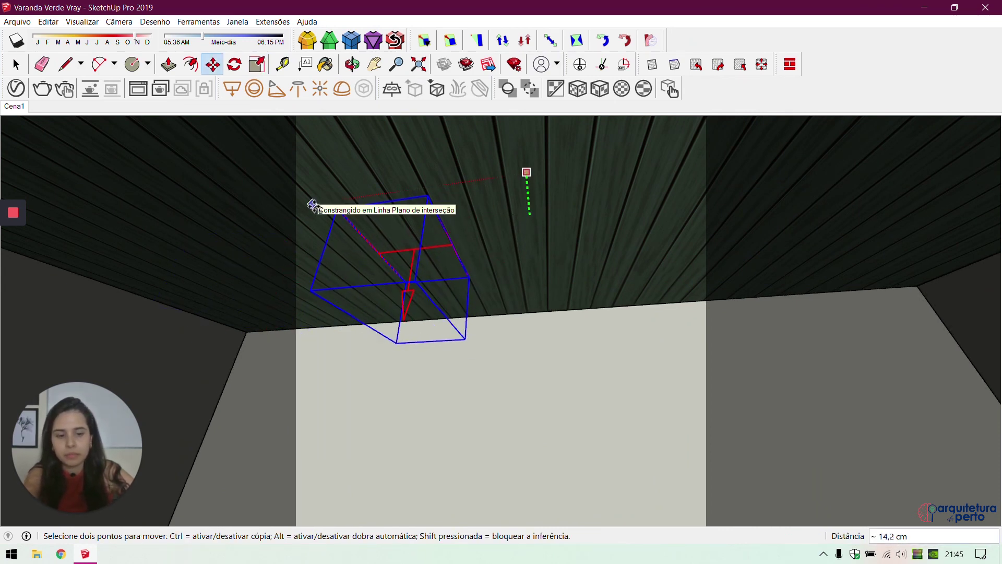
{"action": "key", "text": "Right"}
{"action": "left_click", "coordinate": [289, 204]}
Copy the narrowed rectangle light about 227 cm along the red axis to the right side of the ceiling
{"action": "key", "text": "ctrl"}
{"action": "left_click", "coordinate": [283, 236]}
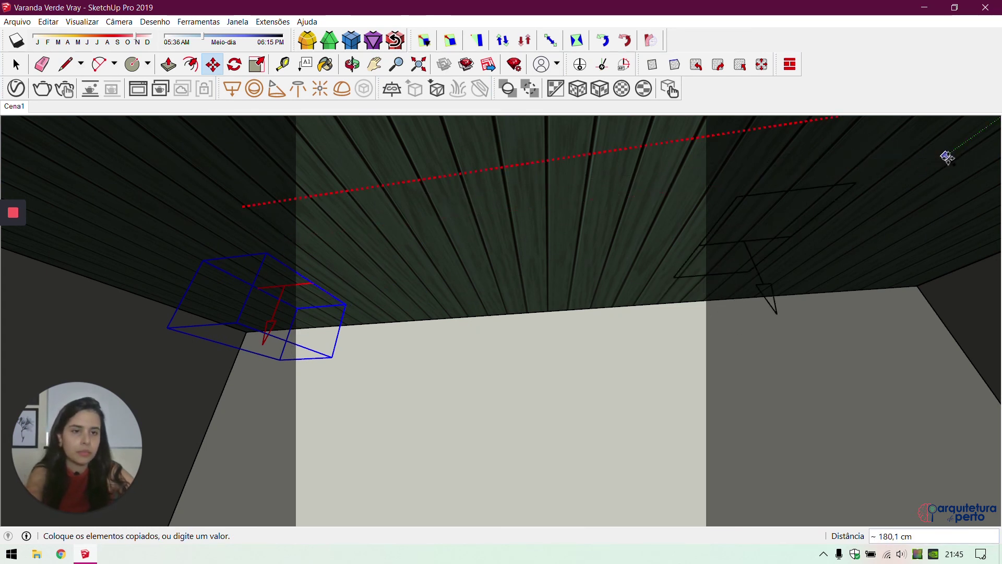
{"action": "left_click", "coordinate": [947, 250]}
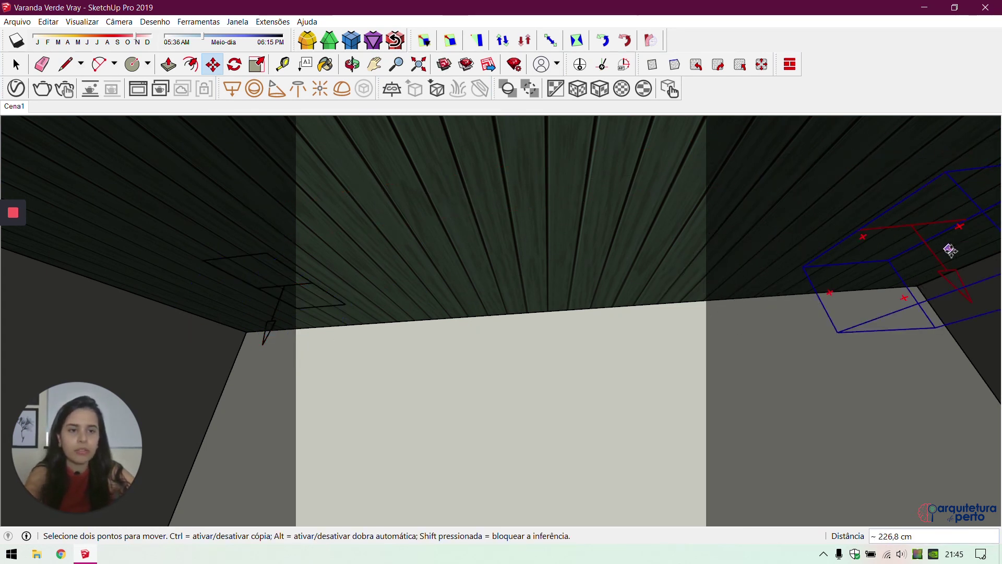
{"action": "key", "text": "space"}
Test-render Cena1 with three sconces and two ceiling lights, then stop the render and close the frame buffer
{"action": "left_click", "coordinate": [597, 316]}
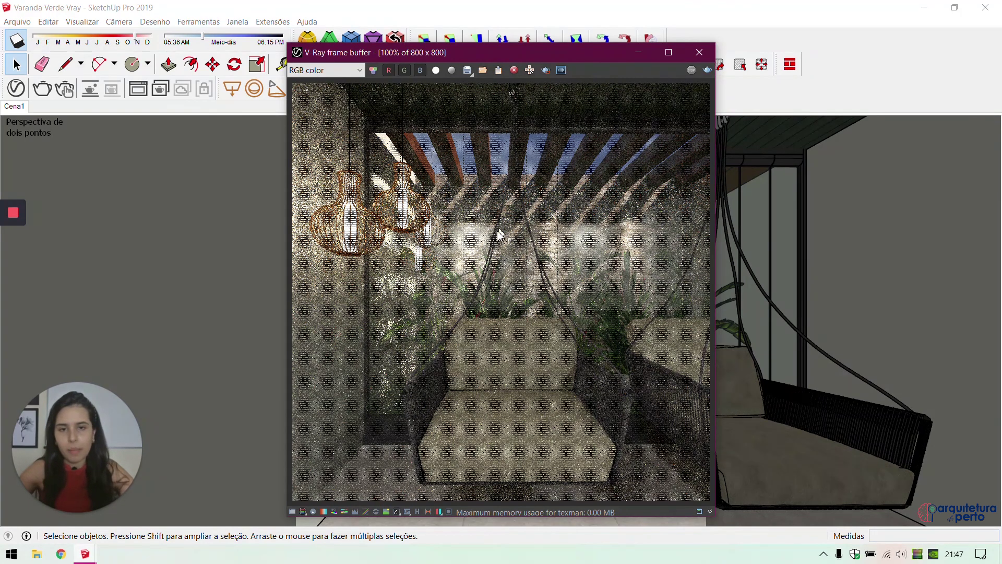
{"action": "left_click", "coordinate": [514, 70]}
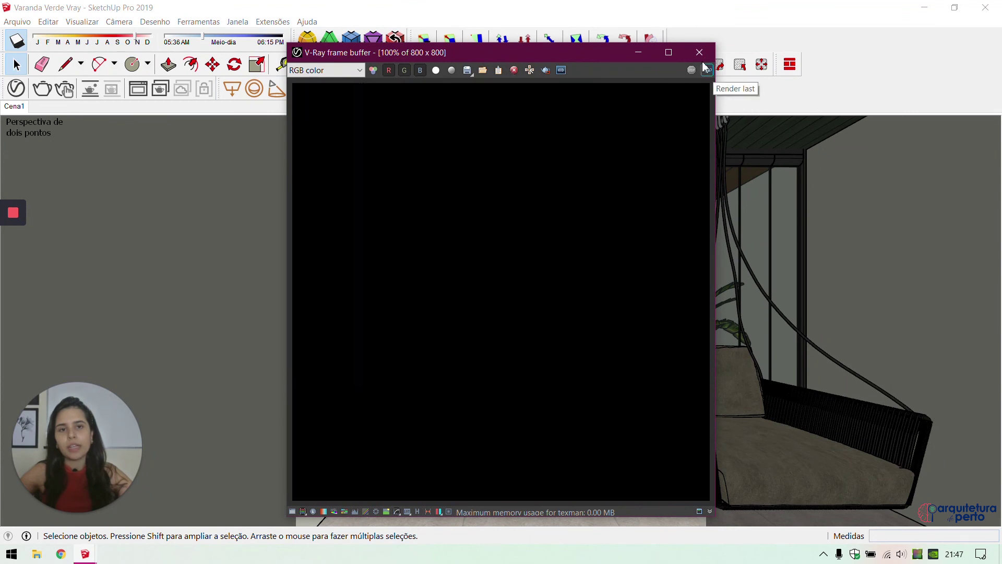
{"action": "left_click", "coordinate": [700, 52]}
Rotate the selected ceiling rectangle light 90° about the green axis so that it is oriented vertically
{"action": "middle_click_drag", "start_coordinate": [609, 189], "coordinate": [577, 165]}
{"action": "left_click", "coordinate": [19, 43]}
{"action": "middle_click_drag", "start_coordinate": [614, 280], "coordinate": [208, 261], "text": "shift"}
{"action": "middle_click_drag", "start_coordinate": [455, 226], "coordinate": [494, 244], "text": "shift"}
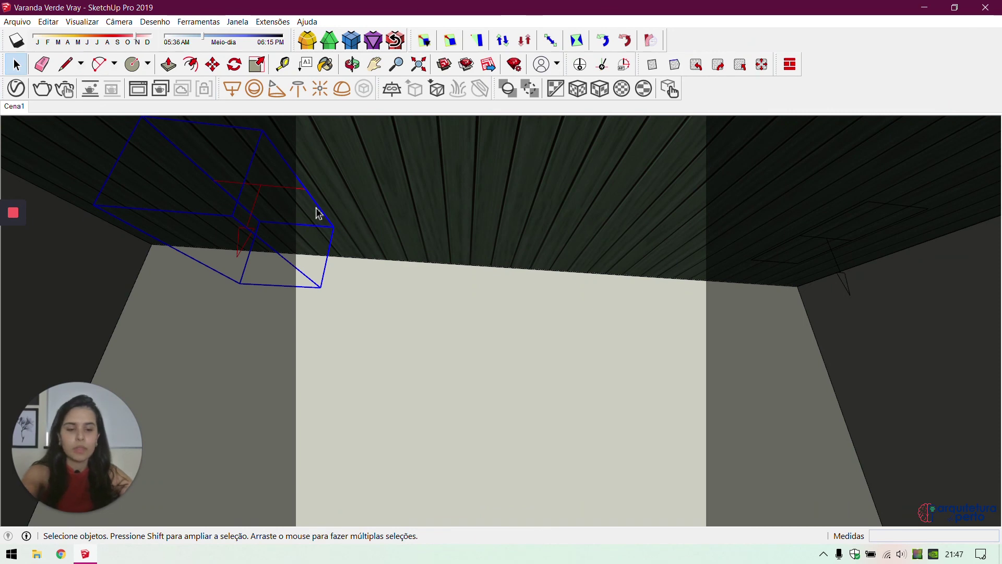
{"action": "middle_click_drag", "start_coordinate": [316, 213], "coordinate": [468, 303]}
{"action": "left_click", "coordinate": [468, 302]}
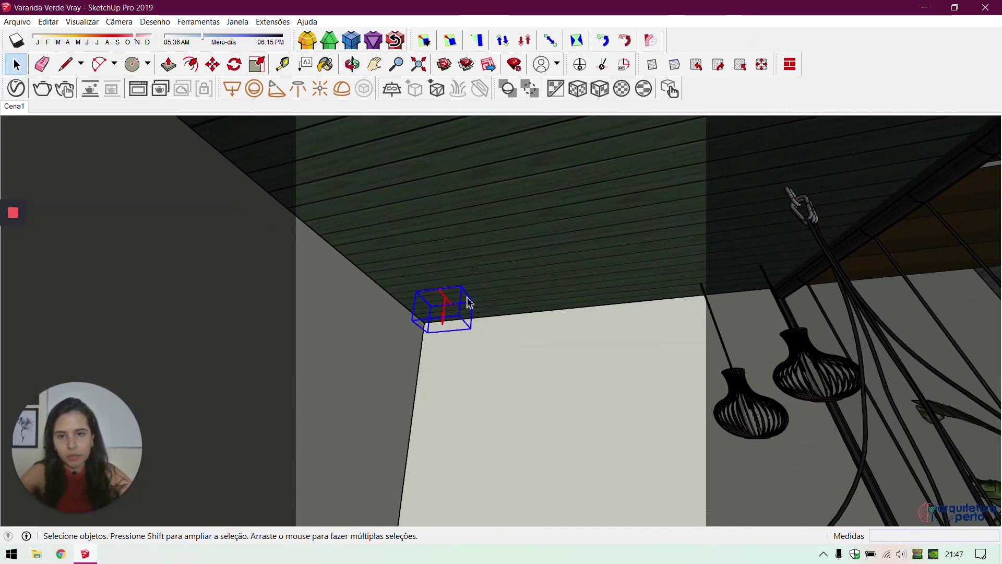
{"action": "scroll", "coordinate": [464, 300], "scroll_direction": "up", "scroll_amount": 3}
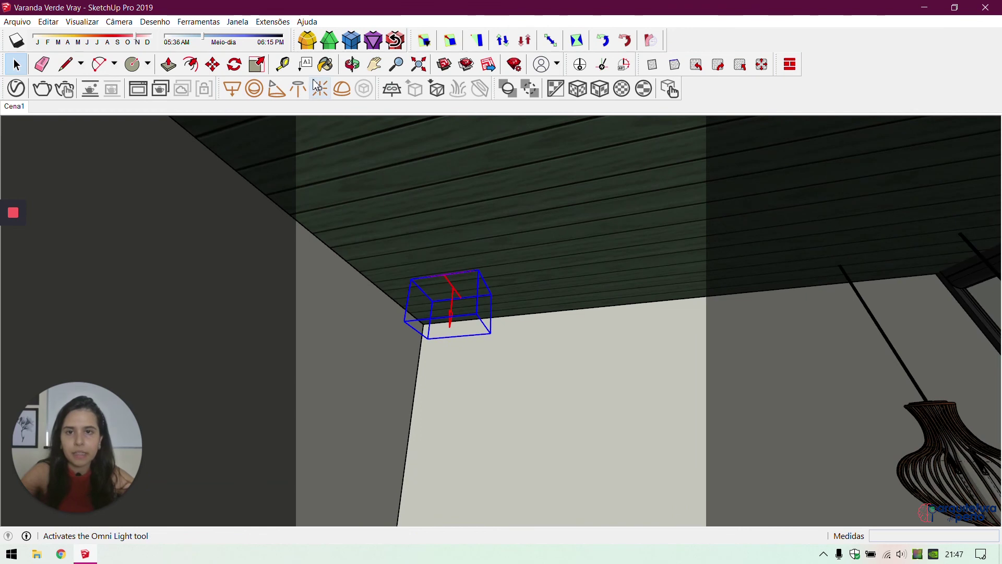
{"action": "left_click", "coordinate": [234, 64]}
{"action": "left_click", "coordinate": [343, 323]}
{"action": "left_click", "coordinate": [399, 329]}
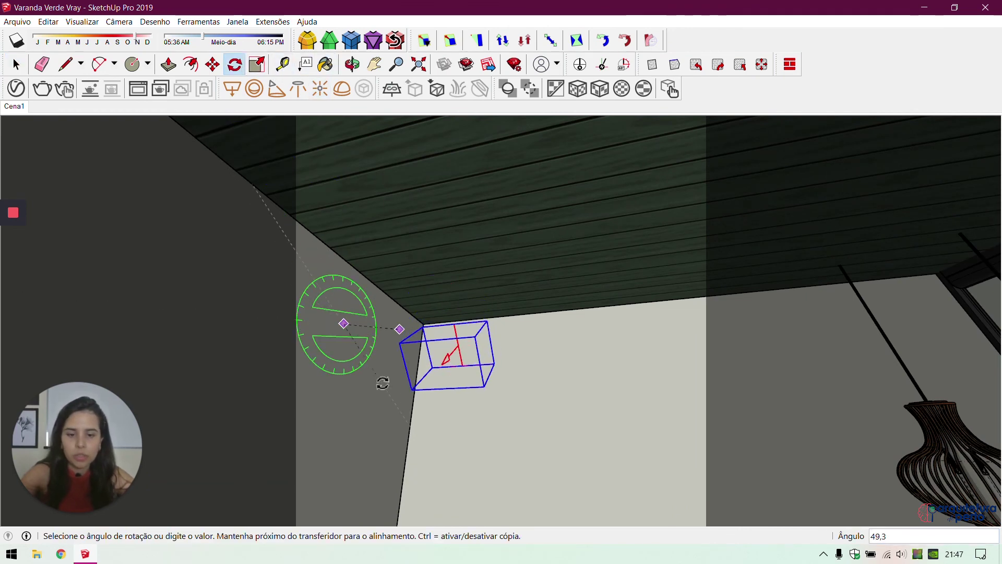
{"action": "type", "text": "90"}
{"action": "key", "text": "Return"}
{"action": "middle_click_drag", "start_coordinate": [382, 383], "coordinate": [391, 320]}
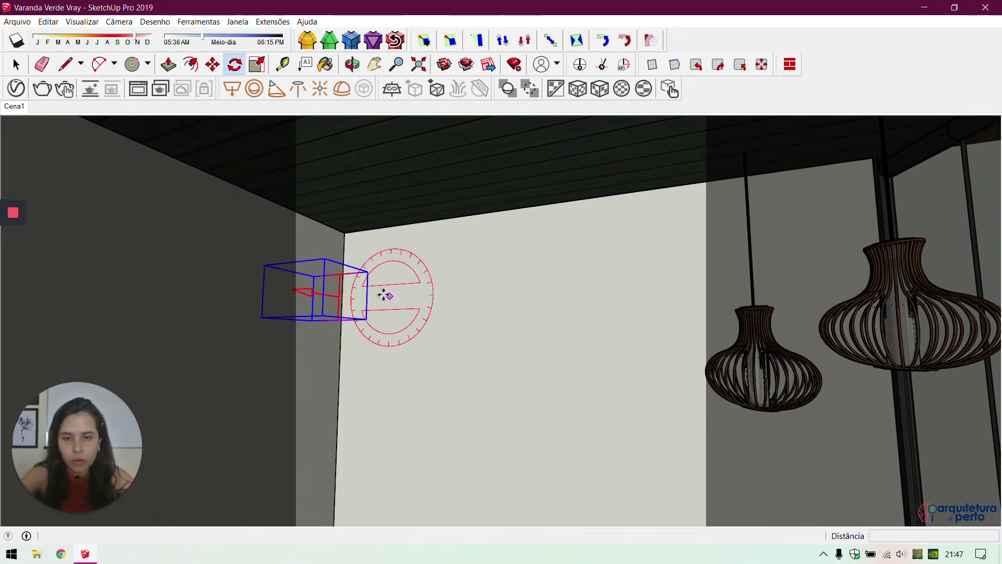
Move the rotated rectangle light along the wall away from the corner, then lower it about 26.3 cm
{"action": "key", "text": "m"}
{"action": "left_click_drag", "start_coordinate": [369, 296], "coordinate": [480, 284]}
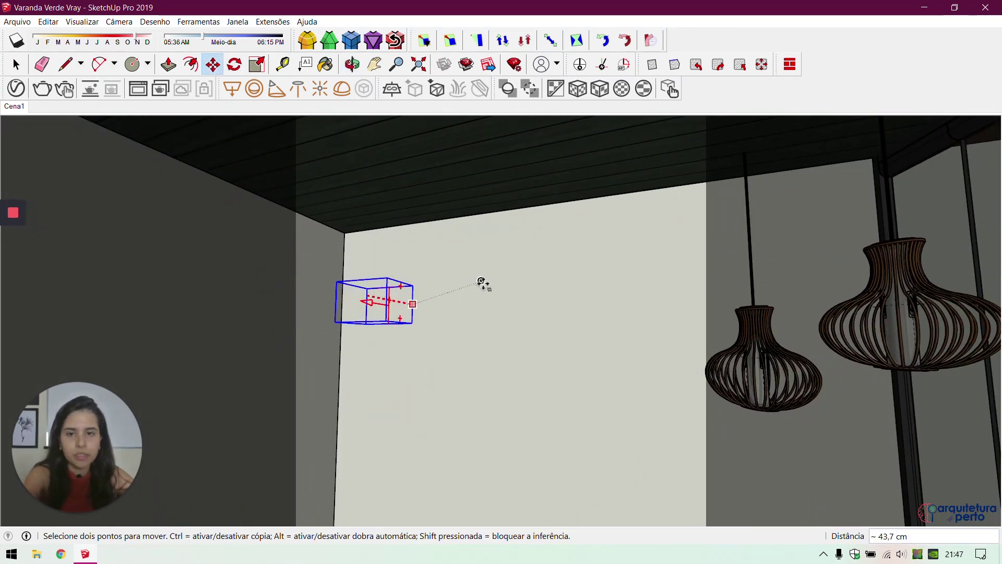
{"action": "middle_click_drag", "start_coordinate": [467, 309], "coordinate": [382, 373]}
{"action": "left_click", "coordinate": [382, 372]}
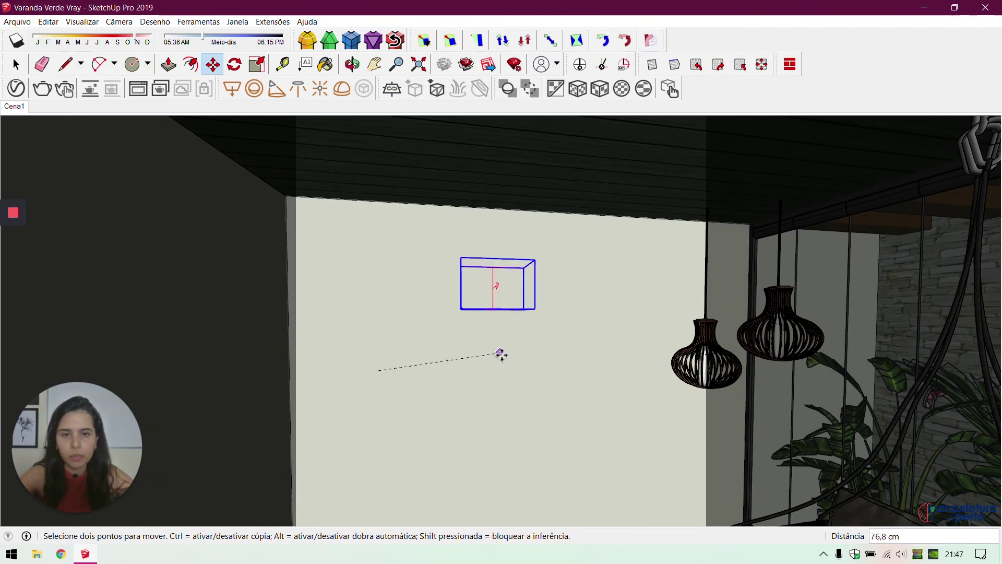
{"action": "left_click", "coordinate": [503, 371]}
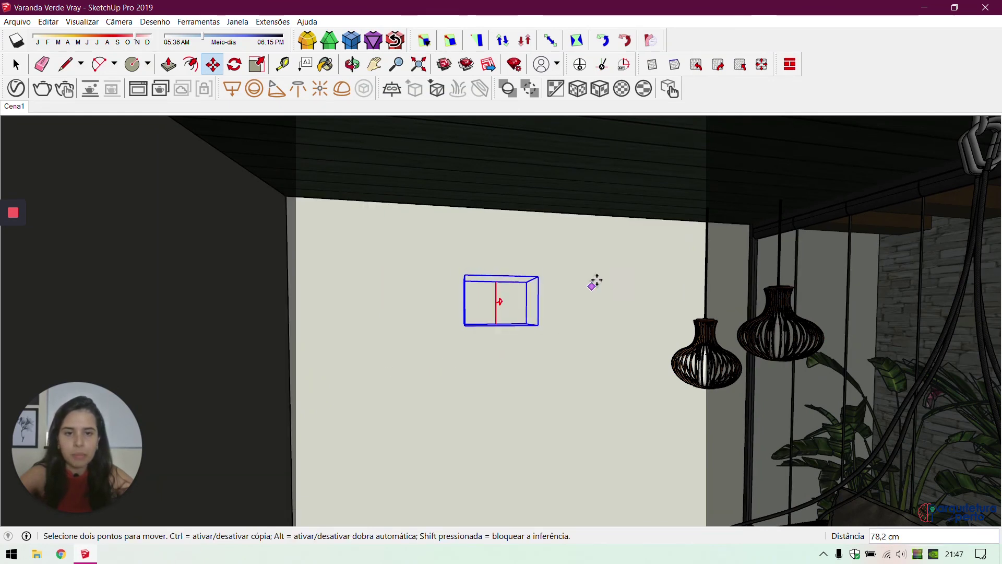
{"action": "left_click", "coordinate": [595, 281]}
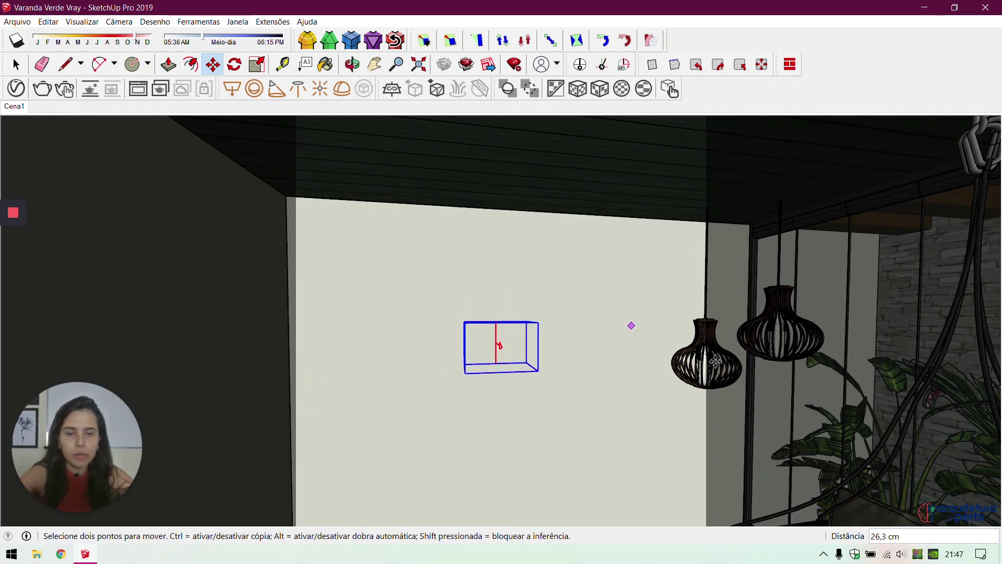
Enlarge the vertical rectangle light in front of the plain wall with the Scale tool
{"action": "key", "text": "s"}
{"action": "left_click_drag", "start_coordinate": [464, 321], "coordinate": [444, 309]}
{"action": "mouse_move", "coordinate": [552, 379]}
{"action": "left_mouse_down"}
{"action": "mouse_move", "coordinate": [595, 405]}
{"action": "mouse_move", "coordinate": [554, 383]}
{"action": "left_mouse_up"}
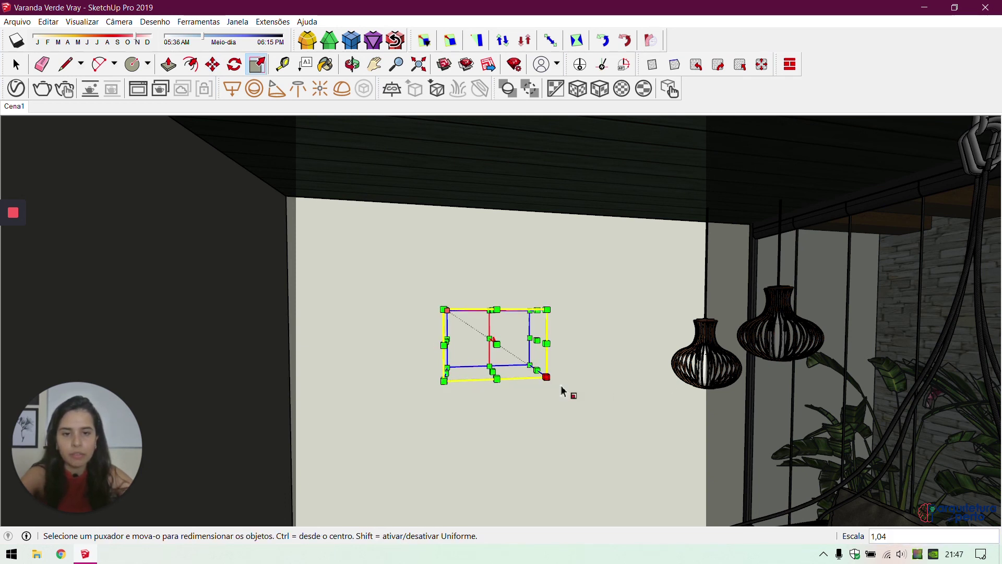
{"action": "key", "text": "space"}
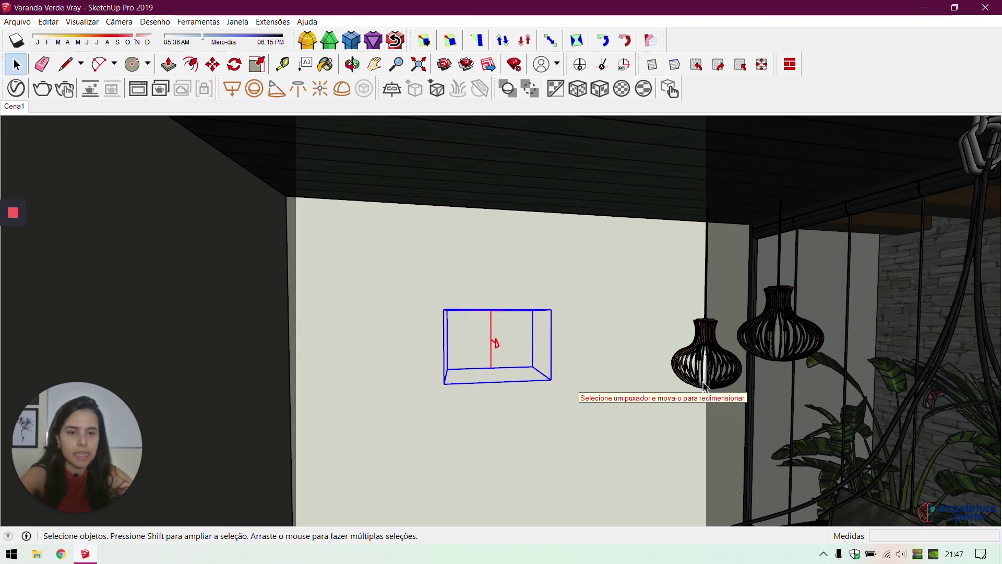
{"action": "left_click", "coordinate": [533, 377]}
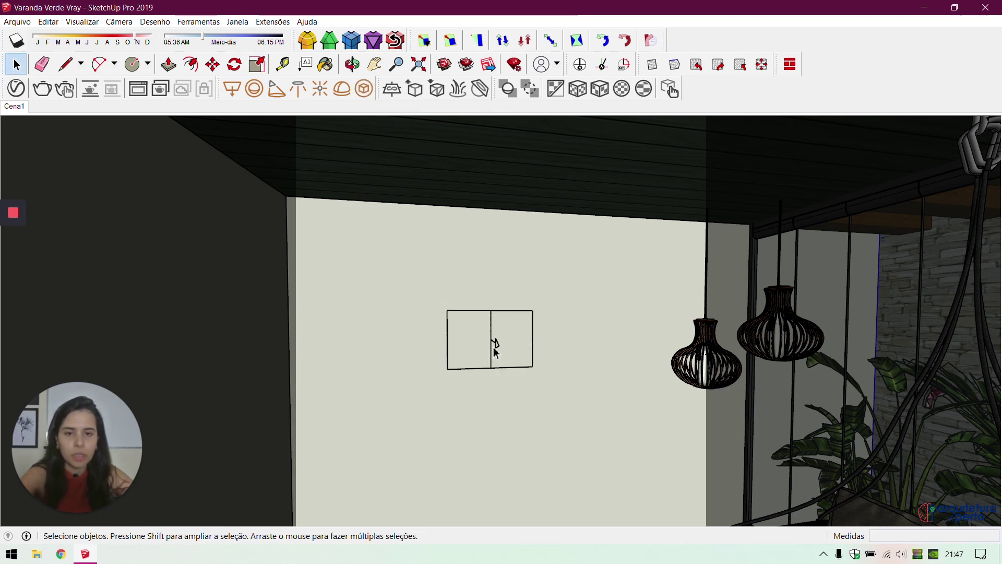
{"action": "left_click", "coordinate": [492, 354]}
{"action": "key", "text": "s"}
{"action": "left_click_drag", "start_coordinate": [554, 380], "coordinate": [594, 398]}
{"action": "key", "text": "space"}
{"action": "left_click", "coordinate": [635, 247]}
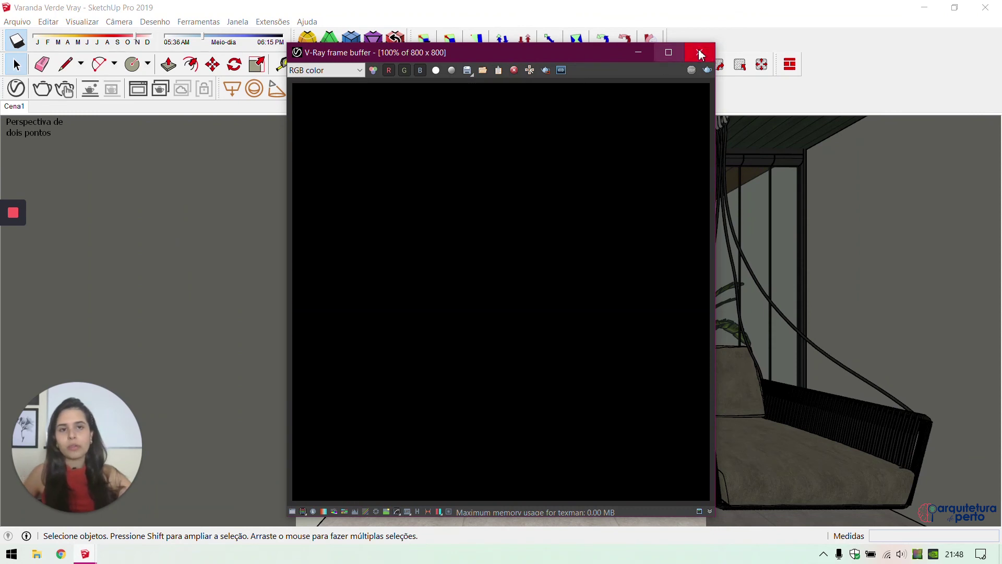
Close the frame buffer and set the intensities of the IES light to 400 lm and the rectangle light to 130
{"action": "left_click", "coordinate": [699, 52]}
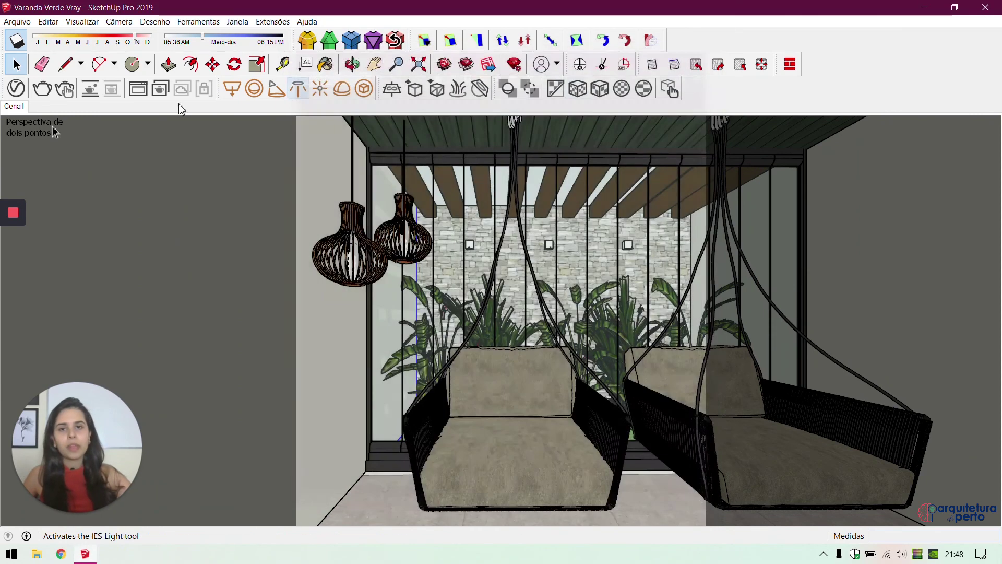
{"action": "left_click", "coordinate": [16, 88]}
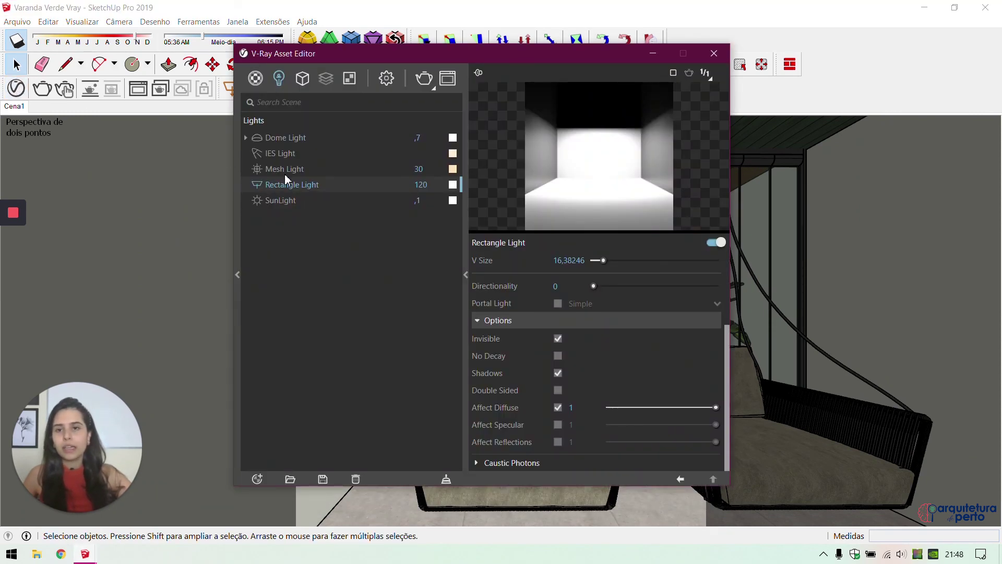
{"action": "left_click", "coordinate": [281, 153]}
{"action": "left_click_drag", "start_coordinate": [590, 294], "coordinate": [549, 302]}
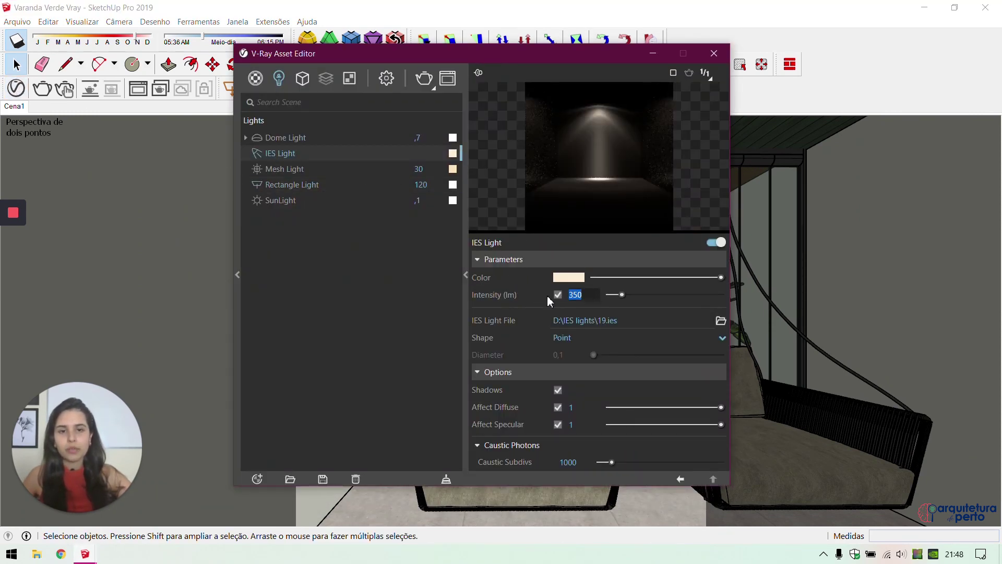
{"action": "type", "text": "400"}
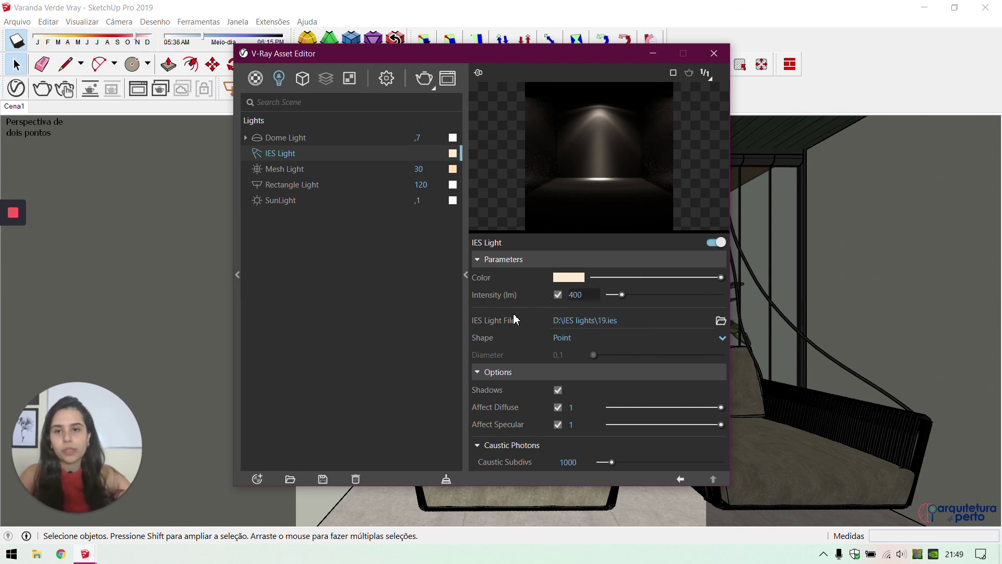
{"action": "left_click", "coordinate": [351, 255]}
{"action": "left_click", "coordinate": [416, 185]}
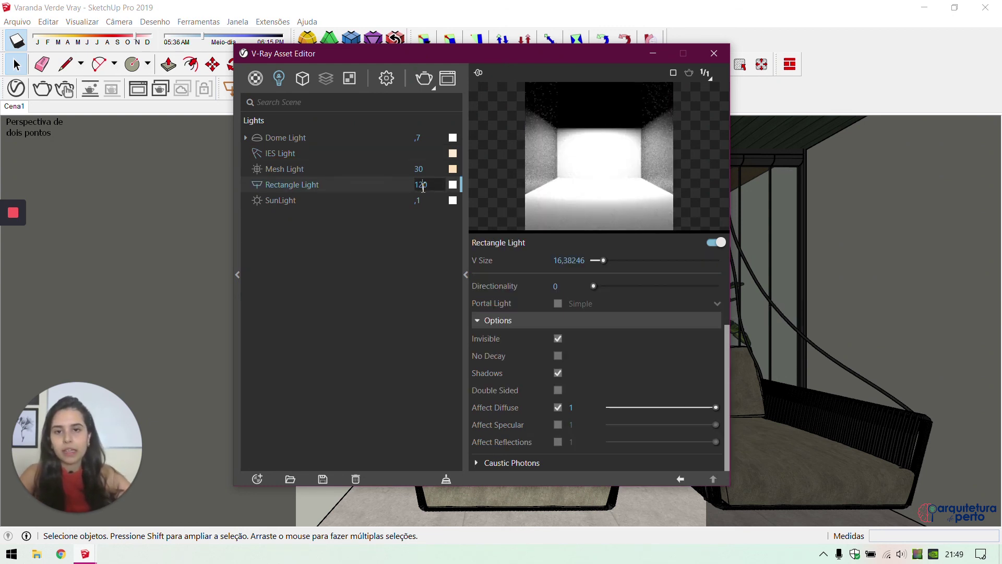
{"action": "left_click", "coordinate": [401, 271]}
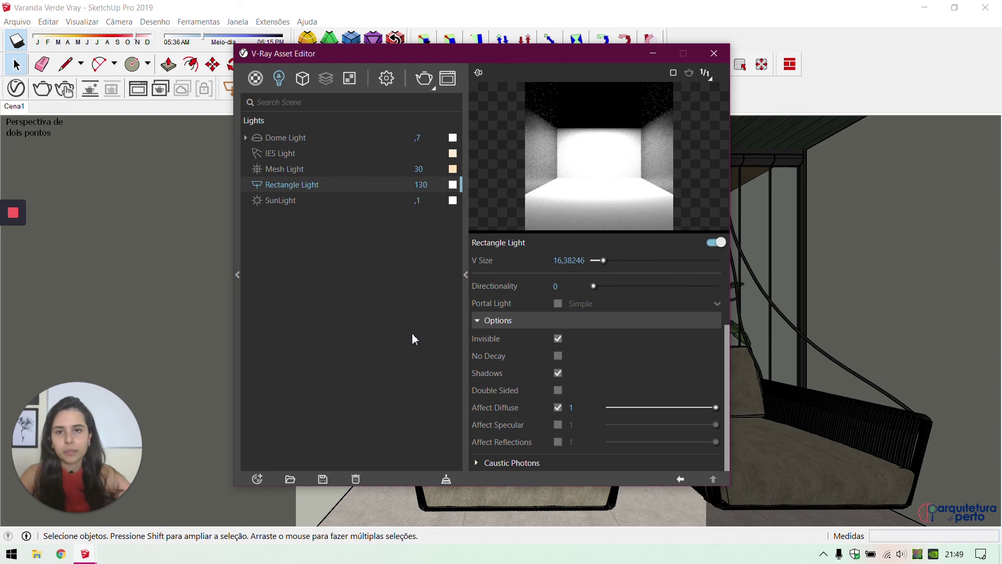
Raise the V-Ray render quality preset to High in the render settings
{"action": "left_click", "coordinate": [386, 79]}
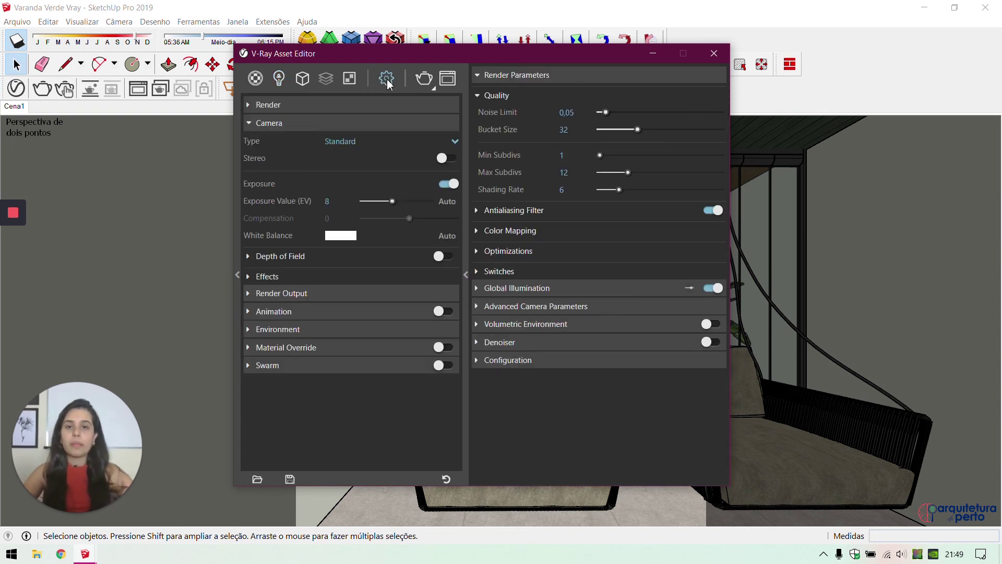
{"action": "left_click", "coordinate": [270, 124]}
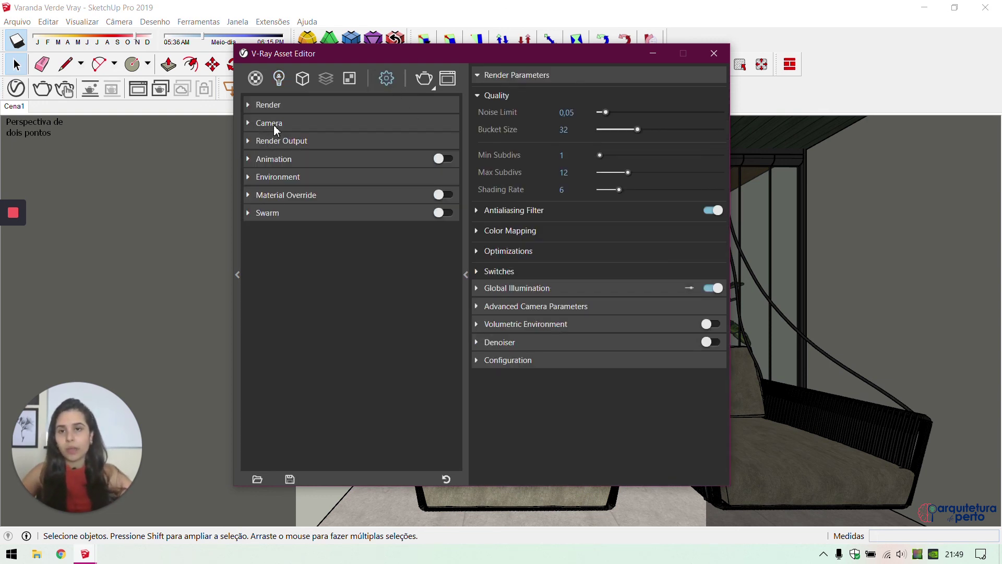
{"action": "left_click", "coordinate": [272, 106]}
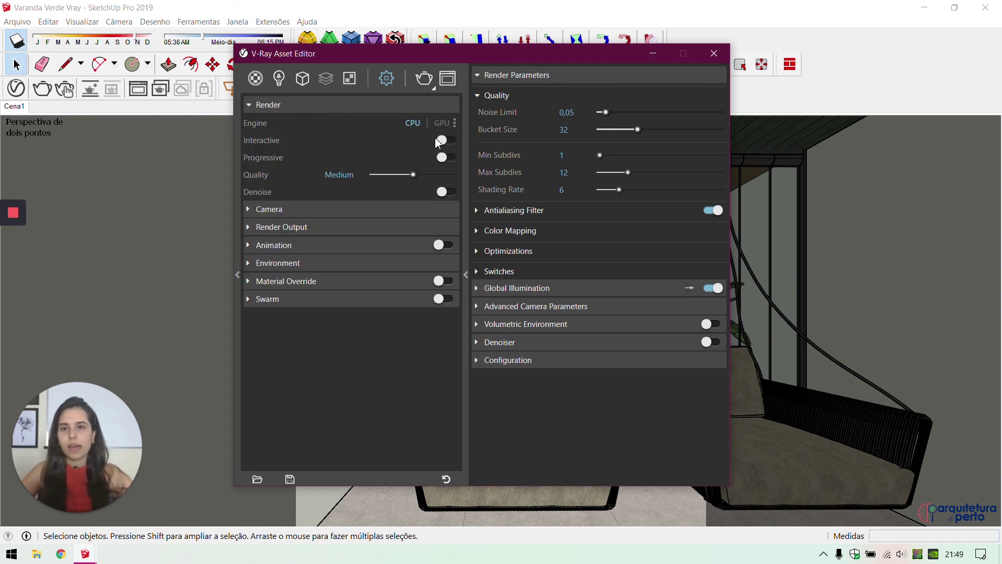
{"action": "left_click", "coordinate": [313, 107]}
{"action": "left_click", "coordinate": [326, 110]}
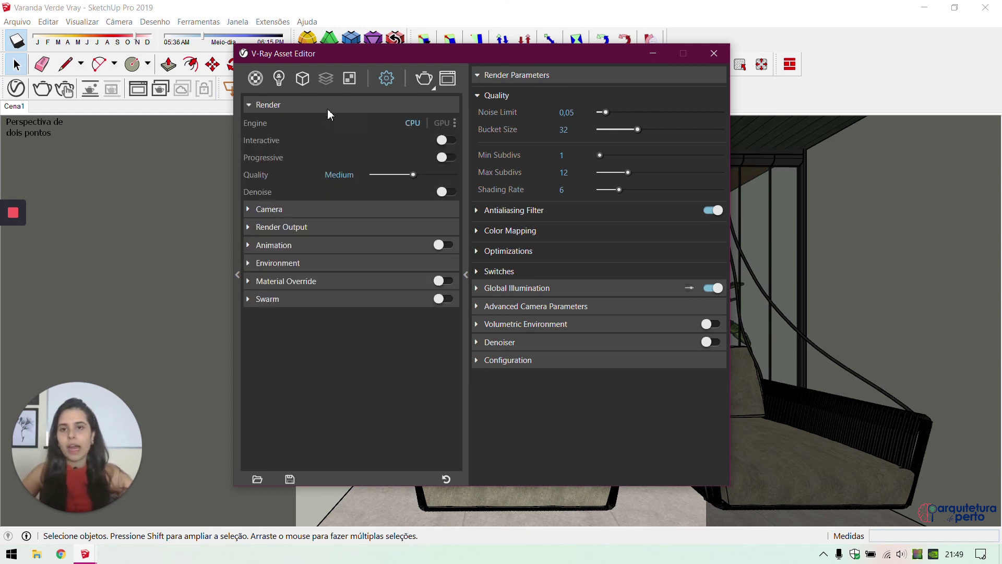
{"action": "left_click", "coordinate": [422, 174]}
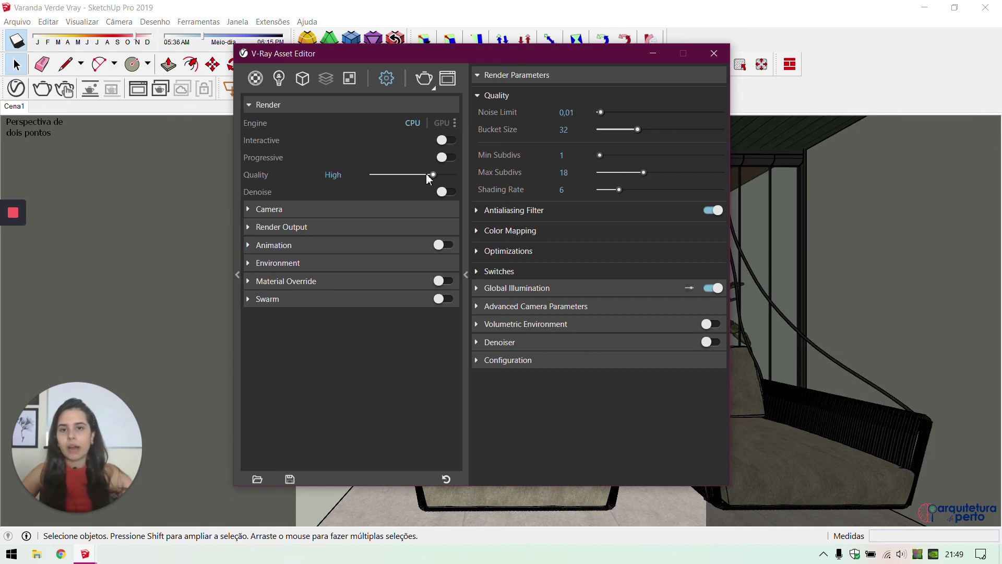
{"action": "left_click", "coordinate": [321, 106]}
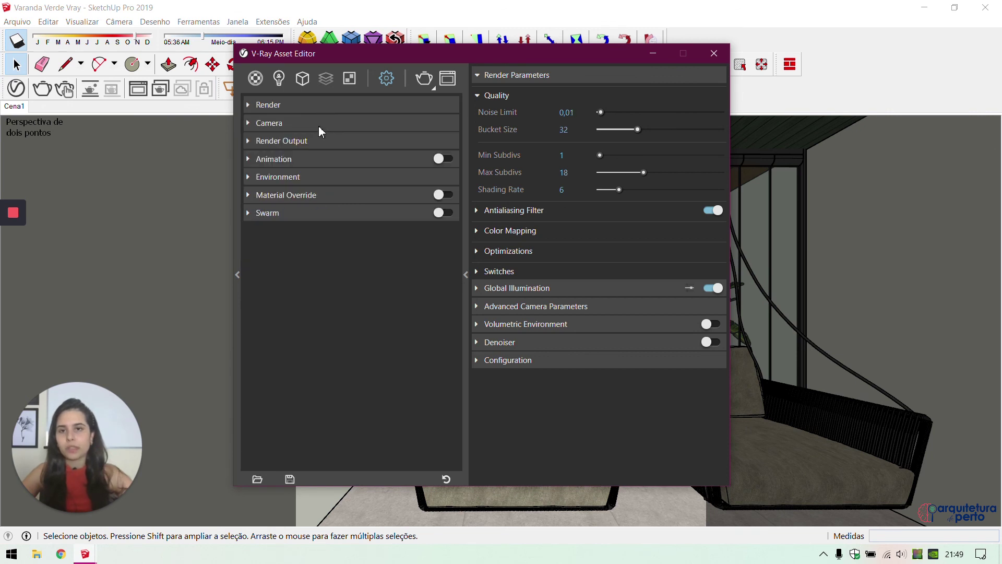
Set the render output size to 1920 x 1920 with the 1:1 square aspect ratio
{"action": "left_click", "coordinate": [310, 124]}
{"action": "left_click", "coordinate": [306, 125]}
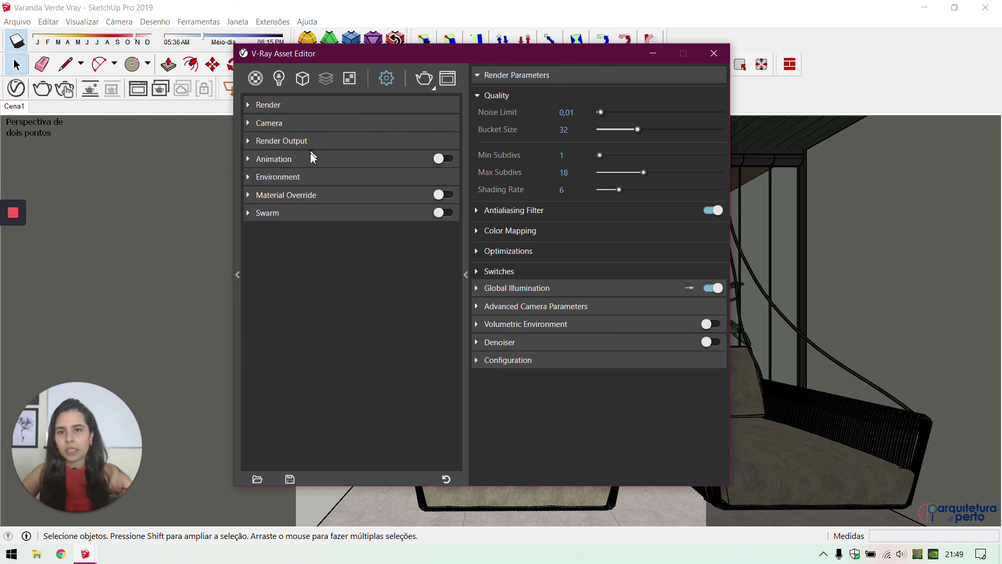
{"action": "left_click", "coordinate": [290, 142]}
{"action": "left_click", "coordinate": [341, 175]}
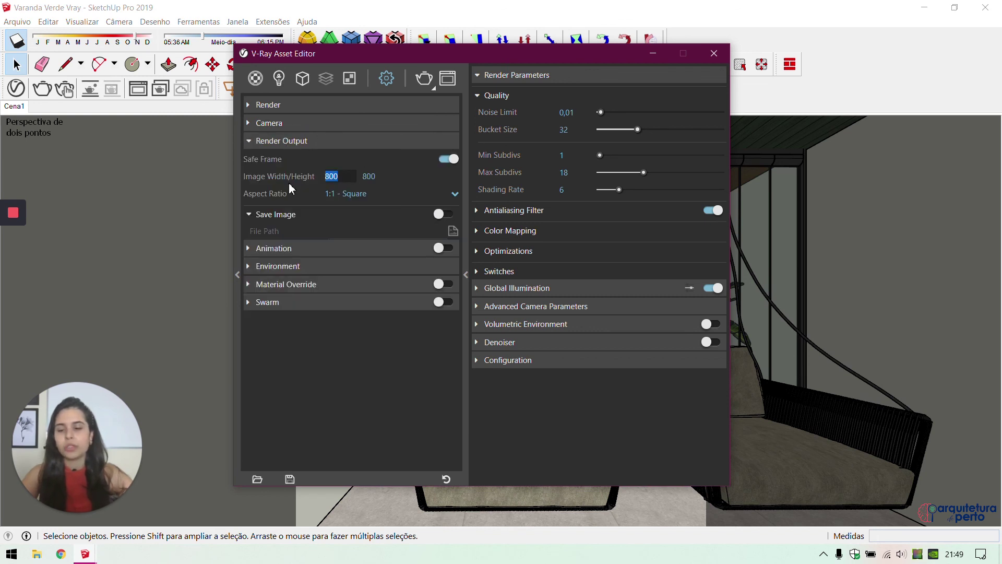
{"action": "type", "text": "1920"}
{"action": "key", "text": "Return"}
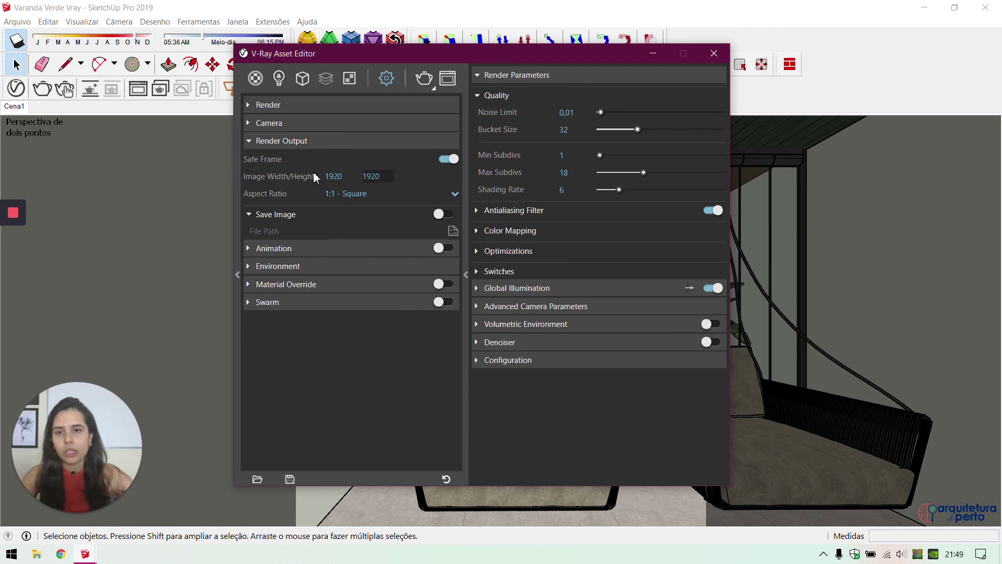
{"action": "left_click", "coordinate": [293, 141]}
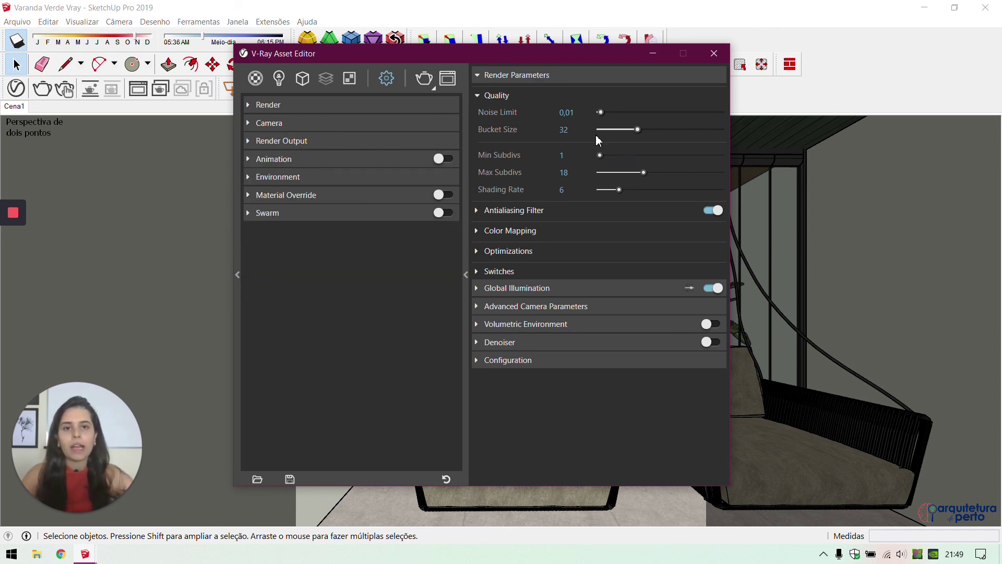
Set the render quality's maximum subdivisions to 48
{"action": "left_click", "coordinate": [564, 173]}
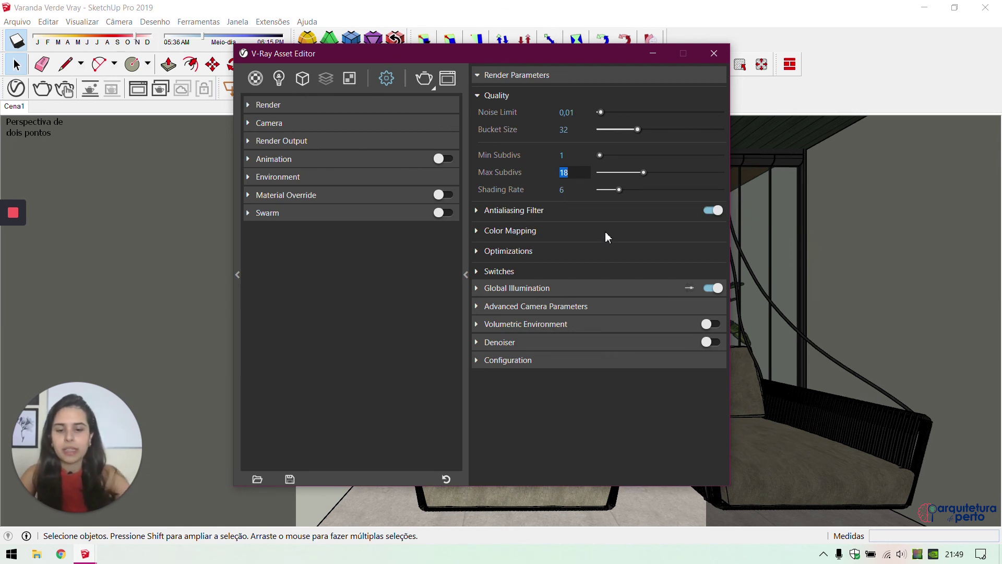
{"action": "type", "text": "48"}
{"action": "key", "text": "Return"}
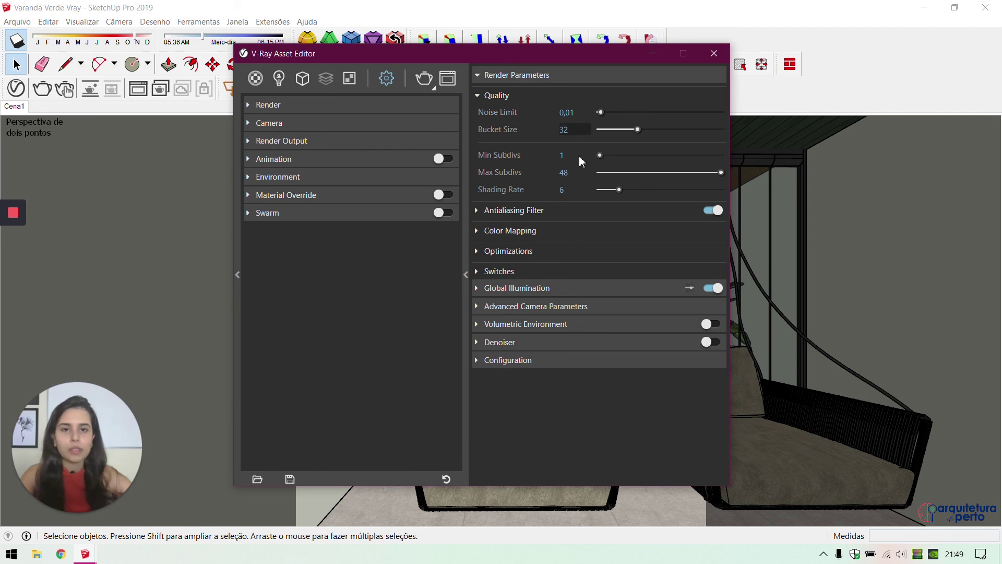
{"action": "left_click", "coordinate": [514, 78]}
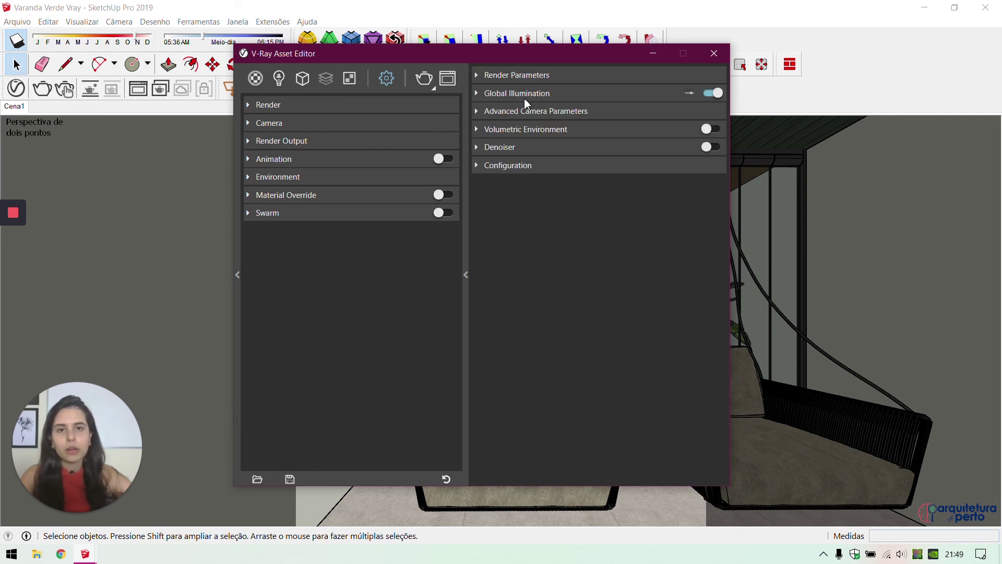
Show the advanced global illumination settings and set the primary rays to Irradiance map
{"action": "left_click", "coordinate": [524, 99]}
{"action": "left_click", "coordinate": [690, 93]}
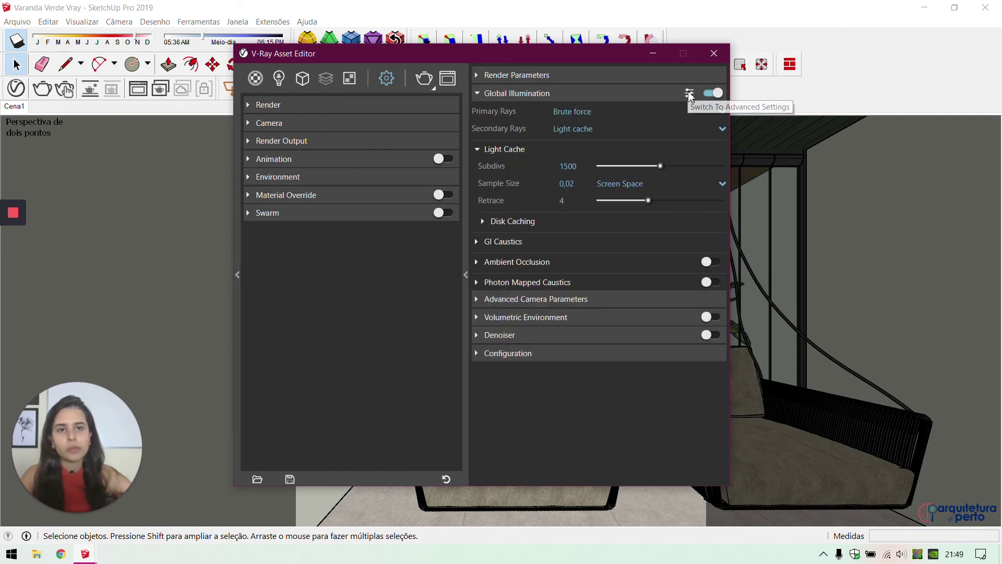
{"action": "left_click", "coordinate": [586, 110]}
{"action": "left_click", "coordinate": [587, 133]}
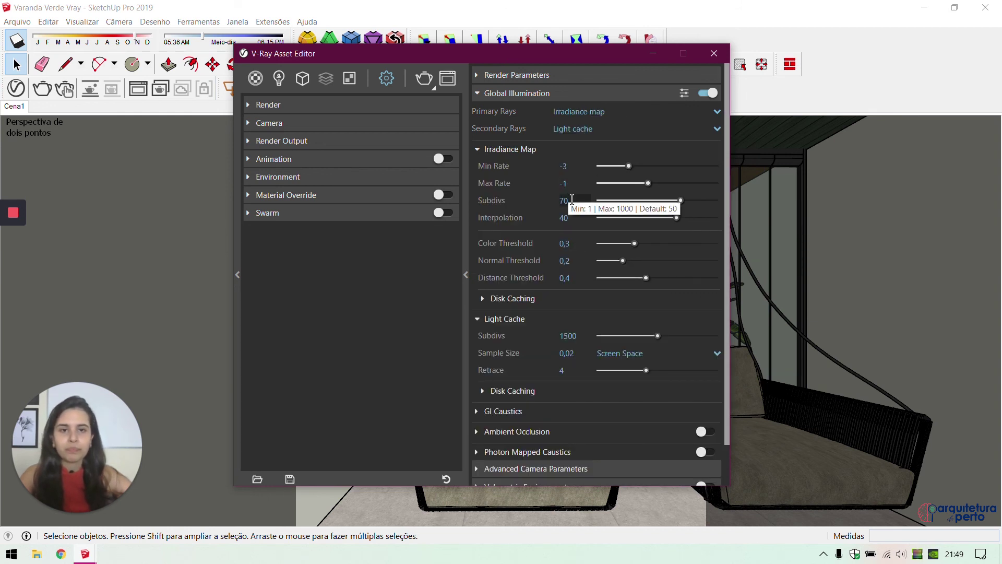
Set the irradiance map's color threshold to 0,4, normal threshold to 0,3 and distance threshold to 0,3
{"action": "left_click", "coordinate": [578, 246]}
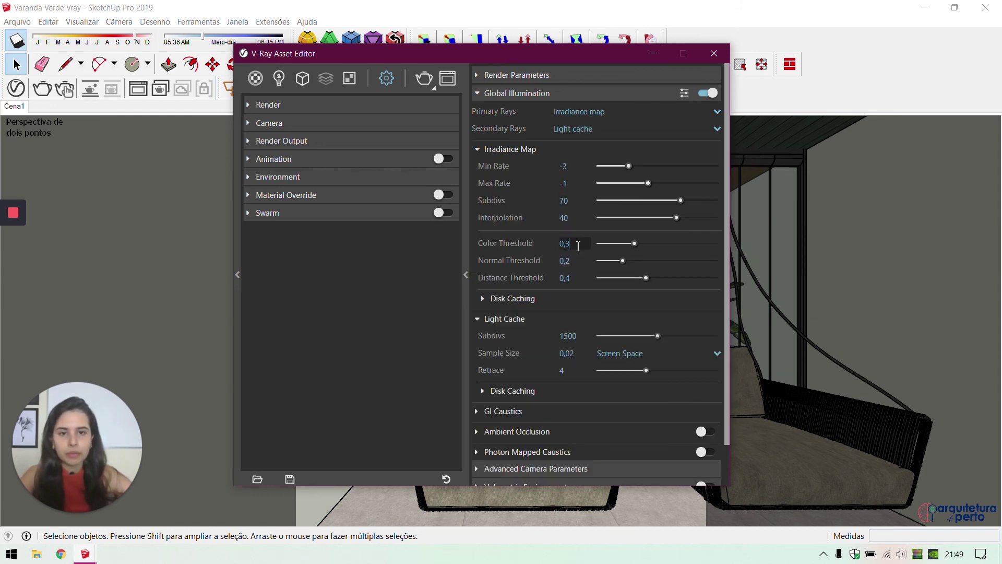
{"action": "type", "text": "4"}
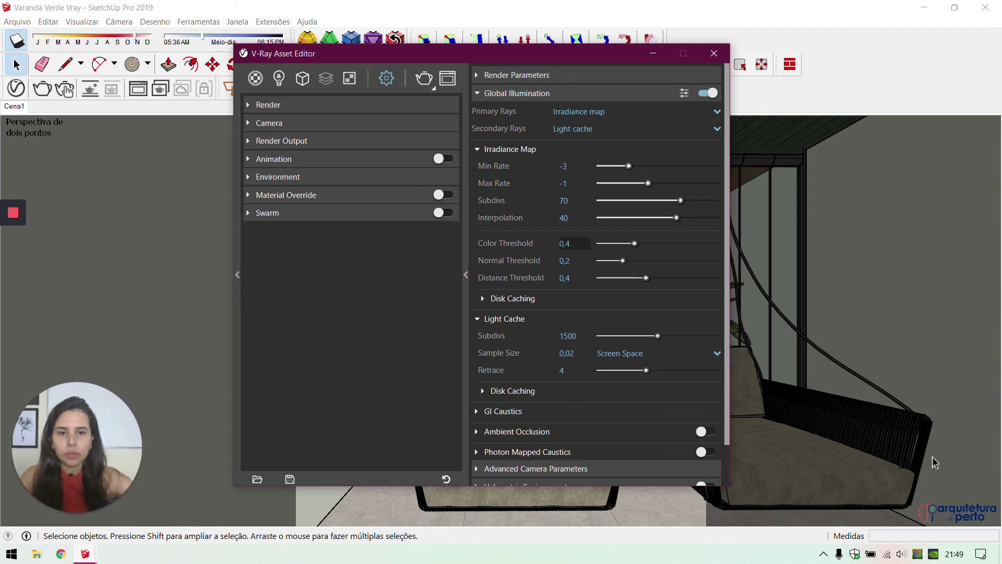
{"action": "left_click", "coordinate": [577, 262]}
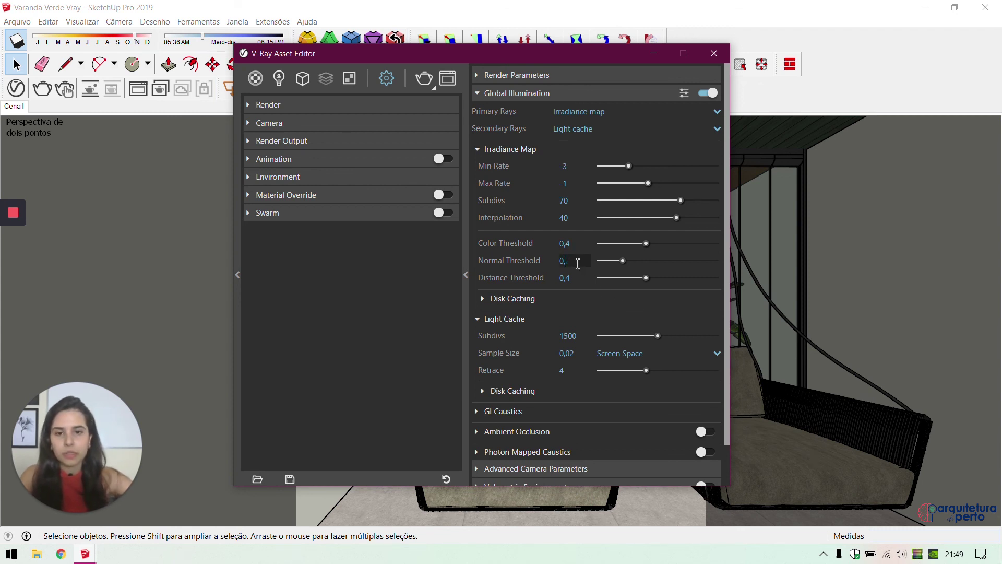
{"action": "left_click", "coordinate": [584, 279]}
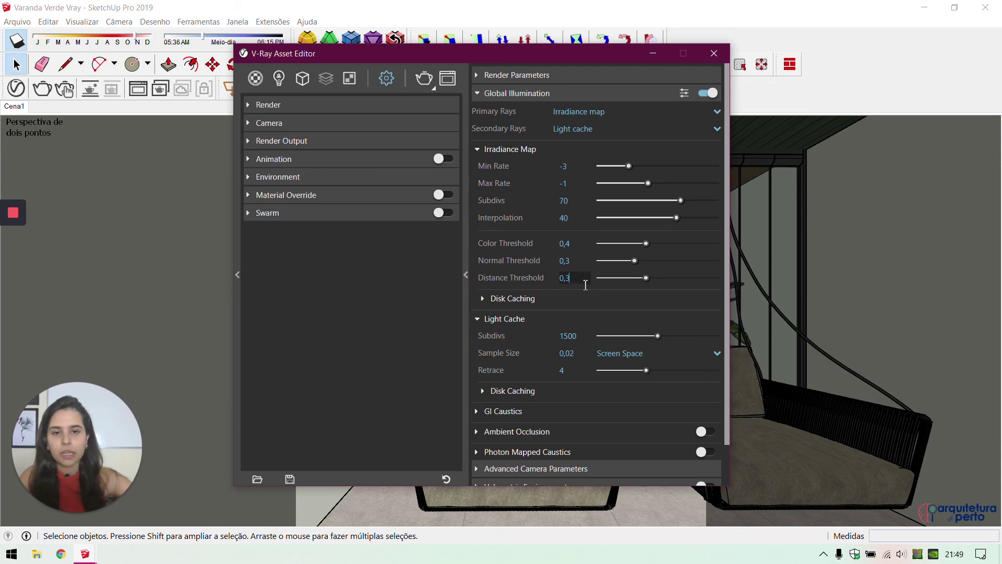
{"action": "type", "text": "3"}
Set the light cache subdivisions to 1700 and its retrace to 2
{"action": "left_click", "coordinate": [570, 335]}
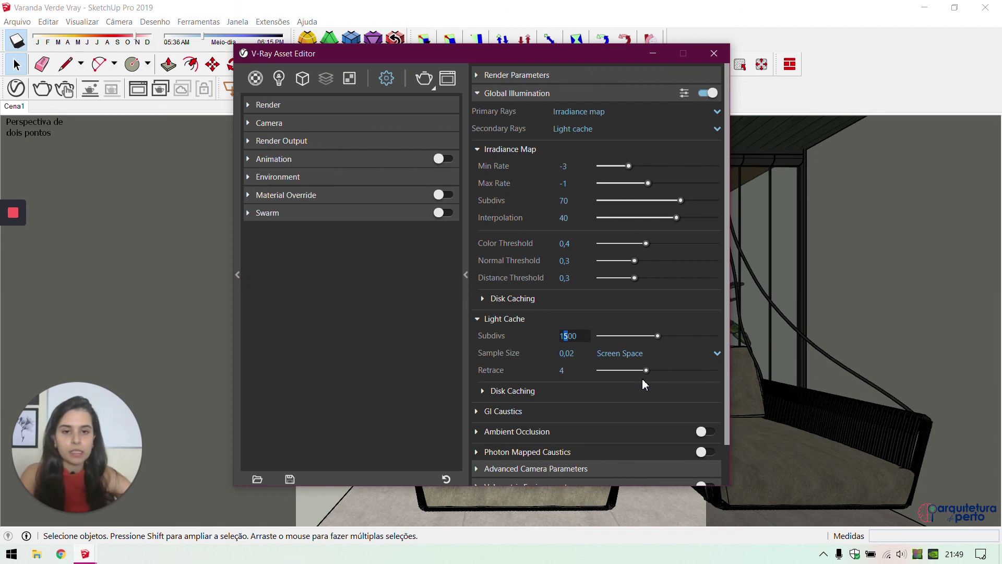
{"action": "type", "text": "7"}
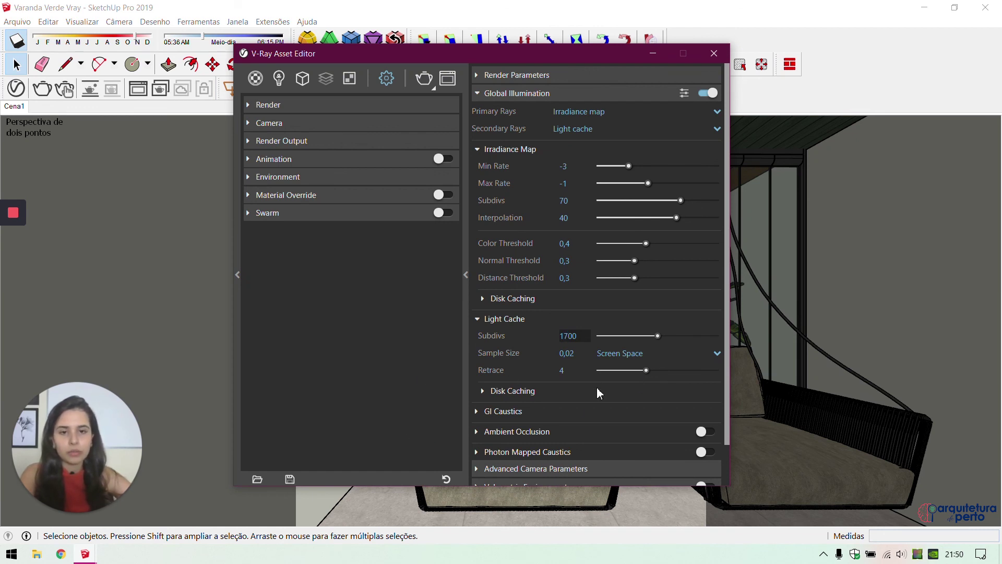
{"action": "left_click", "coordinate": [557, 371]}
{"action": "type", "text": "2"}
{"action": "key", "text": "Return"}
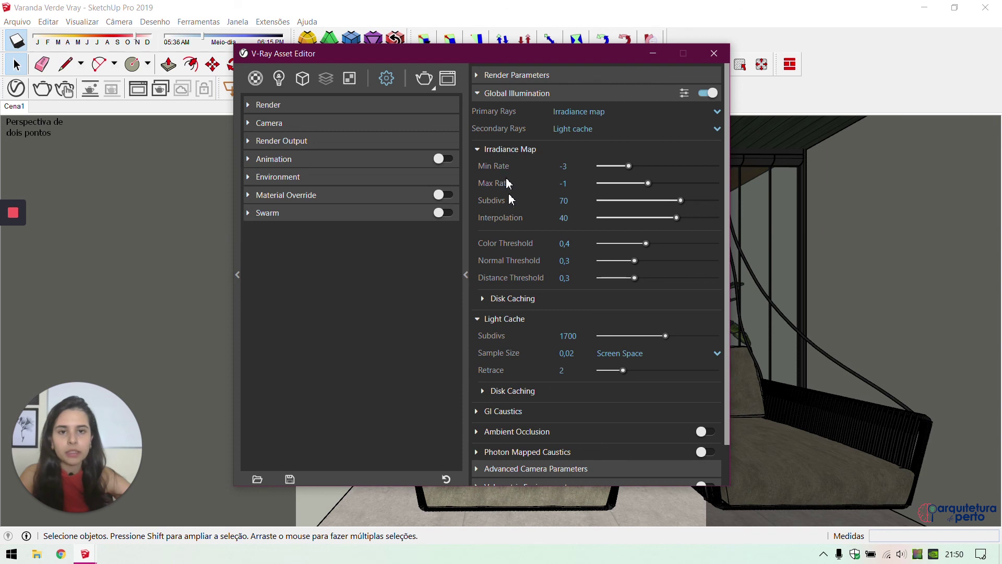
Enable ambient occlusion in the global illumination settings and set its radius to 300
{"action": "scroll", "coordinate": [516, 290], "scroll_direction": "down", "scroll_amount": 2}
{"action": "left_click", "coordinate": [522, 386]}
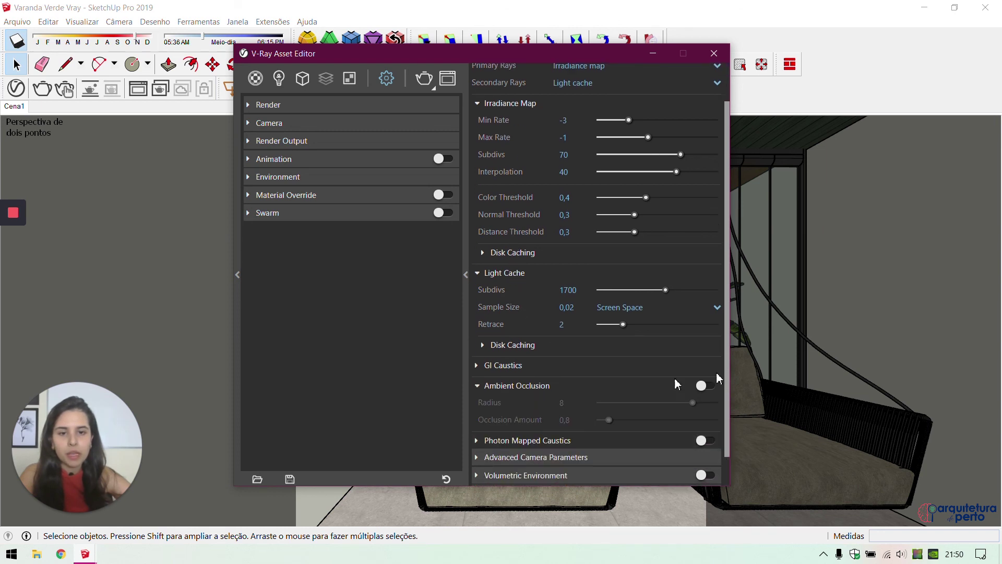
{"action": "left_click", "coordinate": [707, 385]}
{"action": "left_click", "coordinate": [494, 404]}
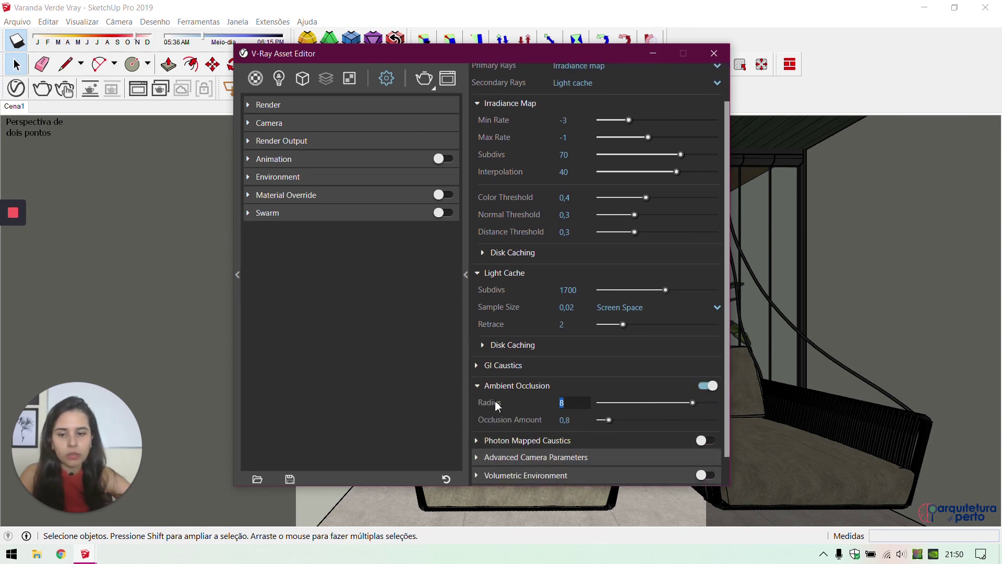
{"action": "type", "text": "300"}
{"action": "key", "text": "Return"}
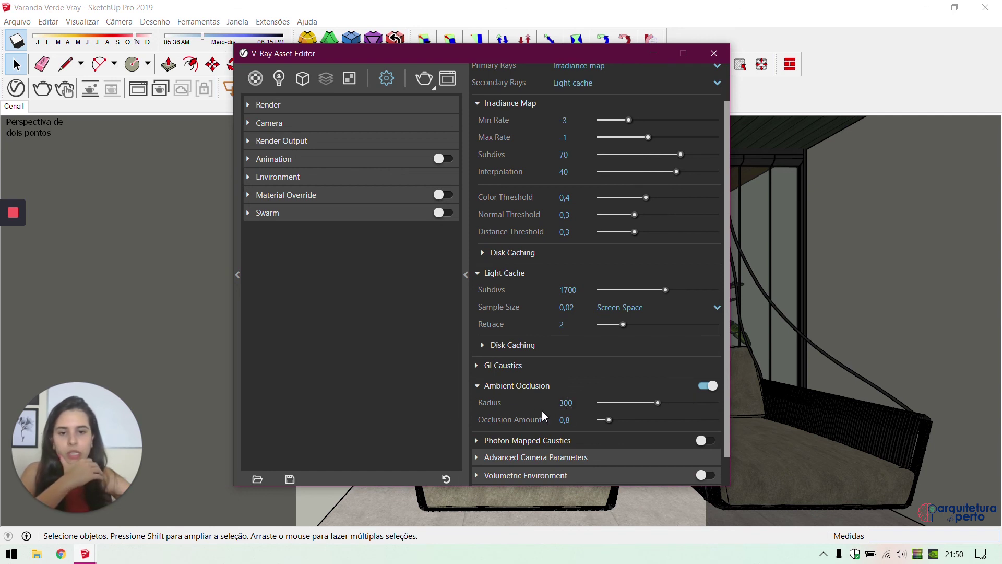
Try enabling the V-Ray Denoiser and look through its presets, then switch it off and collapse its settings
{"action": "scroll", "coordinate": [545, 423], "scroll_direction": "down", "scroll_amount": 2}
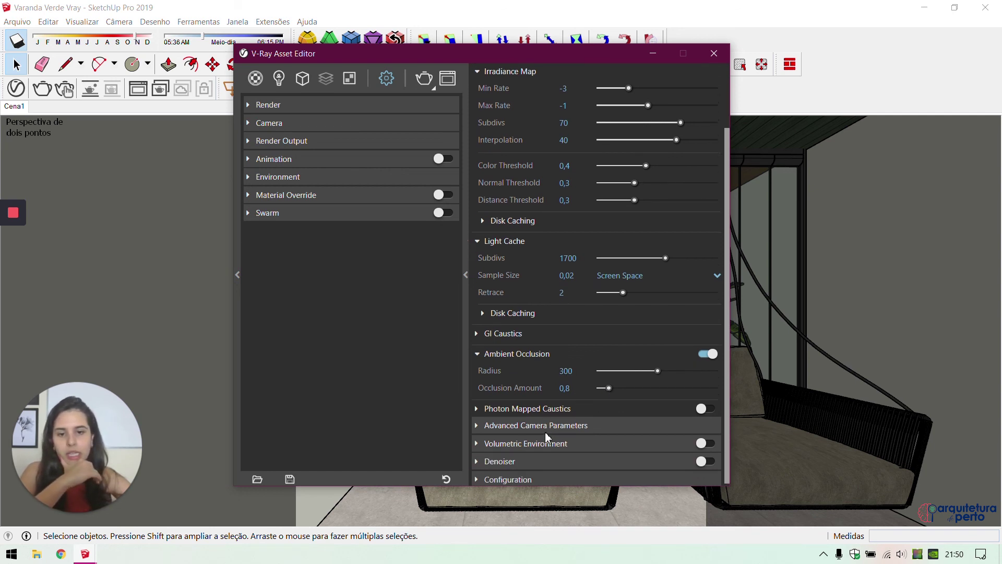
{"action": "left_click", "coordinate": [524, 457]}
{"action": "scroll", "coordinate": [515, 452], "scroll_direction": "down", "scroll_amount": 4}
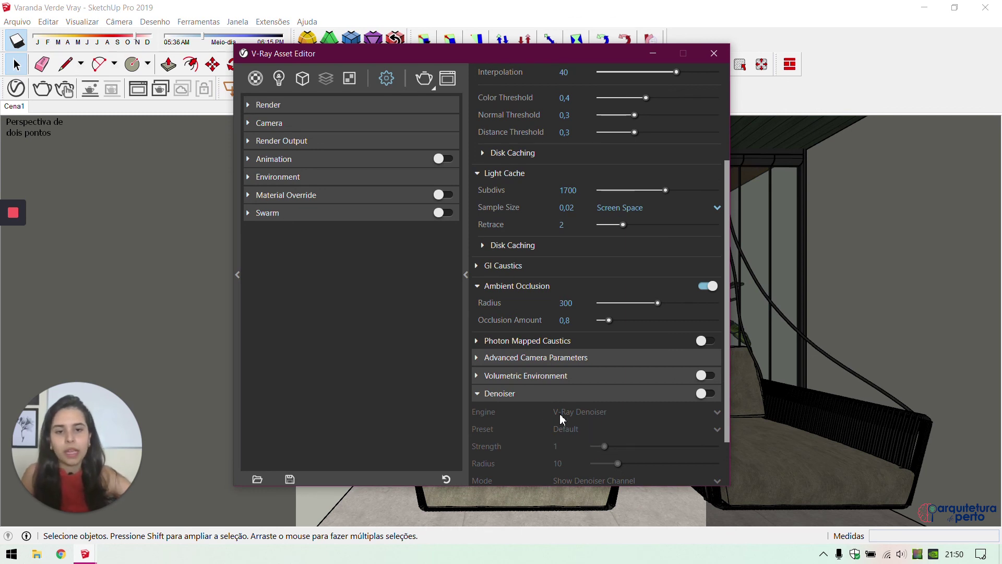
{"action": "left_click", "coordinate": [705, 393]}
{"action": "left_click", "coordinate": [574, 431]}
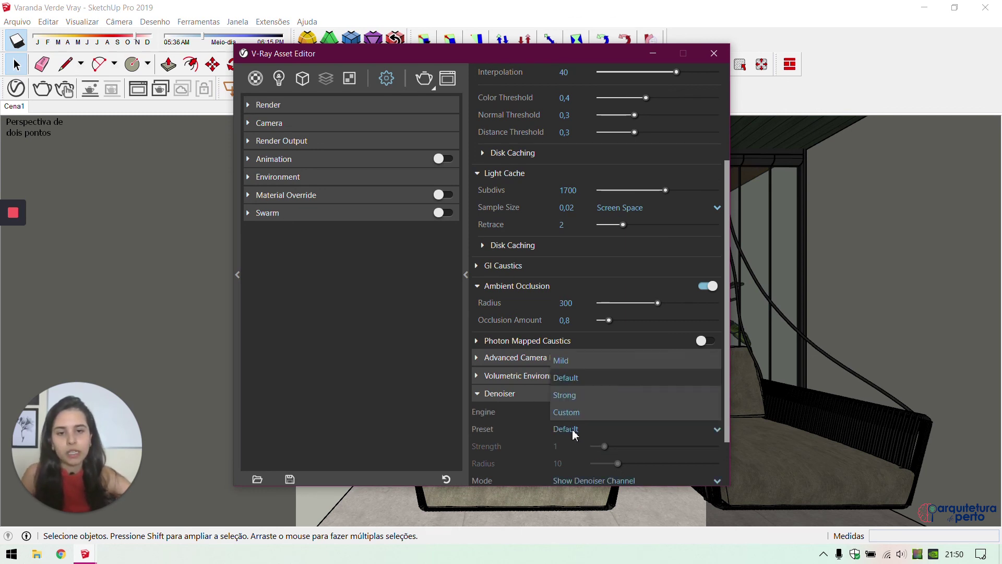
{"action": "left_click", "coordinate": [497, 397]}
{"action": "left_click", "coordinate": [539, 461]}
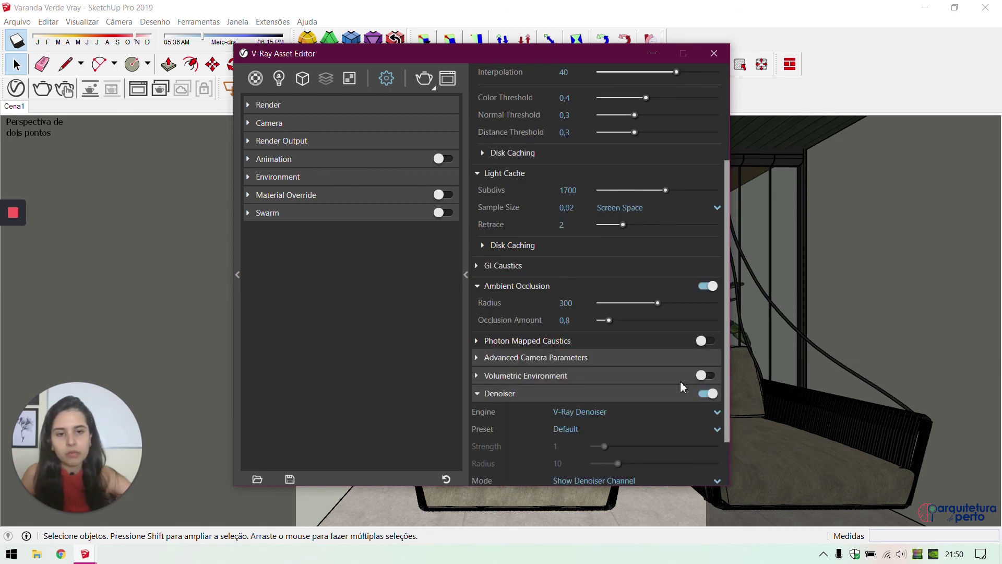
{"action": "left_click", "coordinate": [711, 394]}
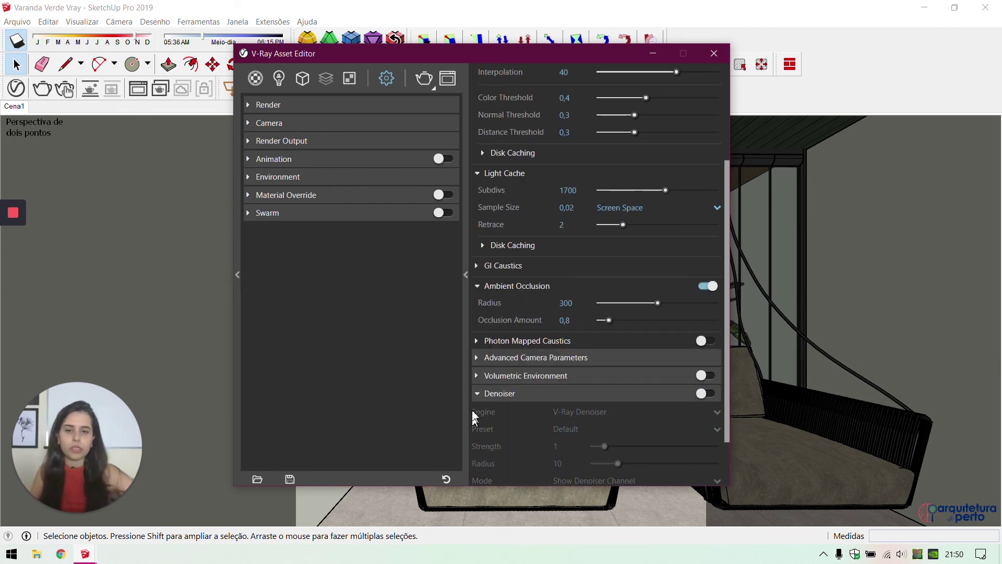
{"action": "scroll", "coordinate": [492, 405], "scroll_direction": "down", "scroll_amount": 3}
{"action": "left_click", "coordinate": [492, 329]}
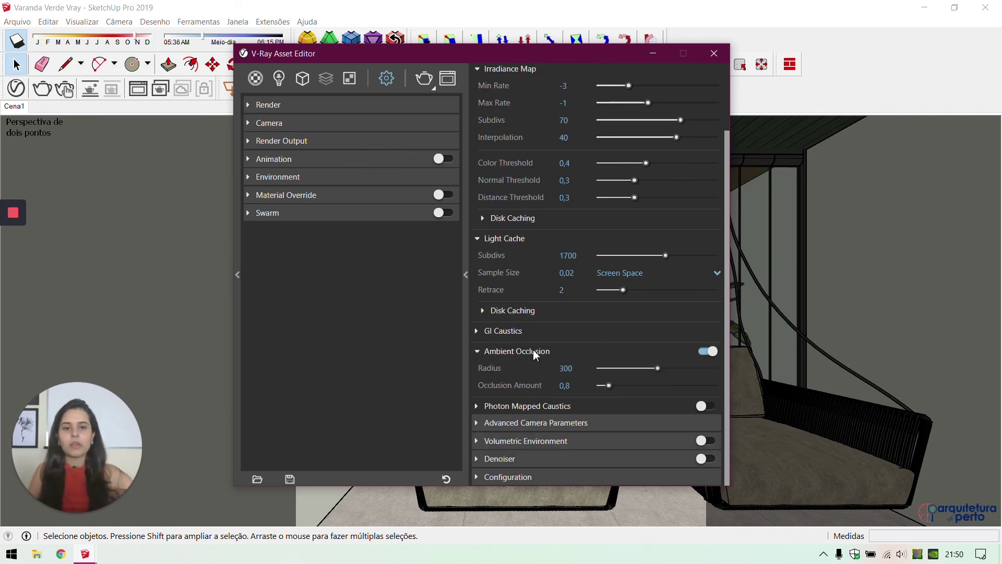
Review the global illumination settings, close the V-Ray Asset Editor and activate the Pan tool in the model view
{"action": "scroll", "coordinate": [522, 334], "scroll_direction": "up", "scroll_amount": 3}
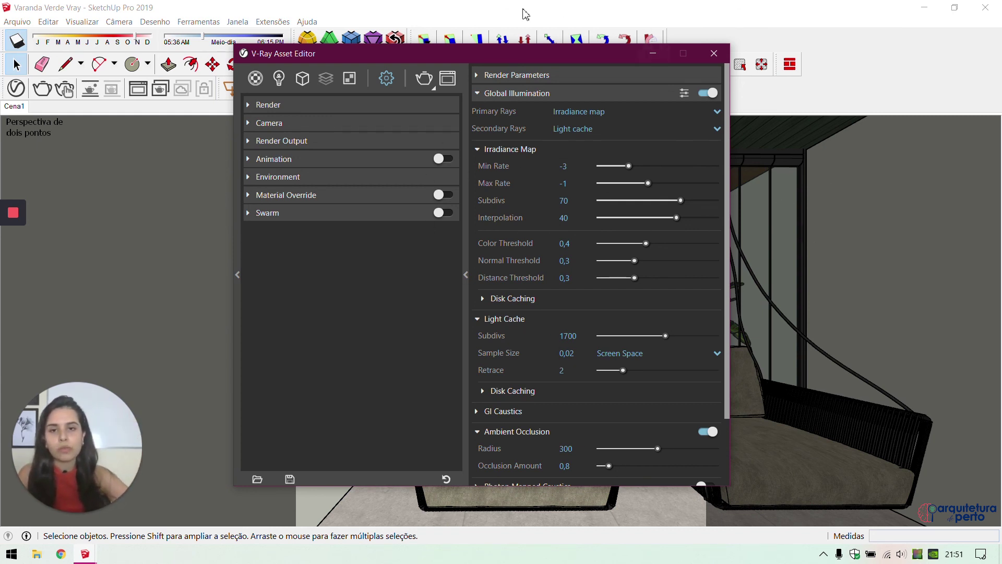
{"action": "scroll", "coordinate": [514, 284], "scroll_direction": "down", "scroll_amount": 3}
{"action": "scroll", "coordinate": [513, 286], "scroll_direction": "up", "scroll_amount": 3}
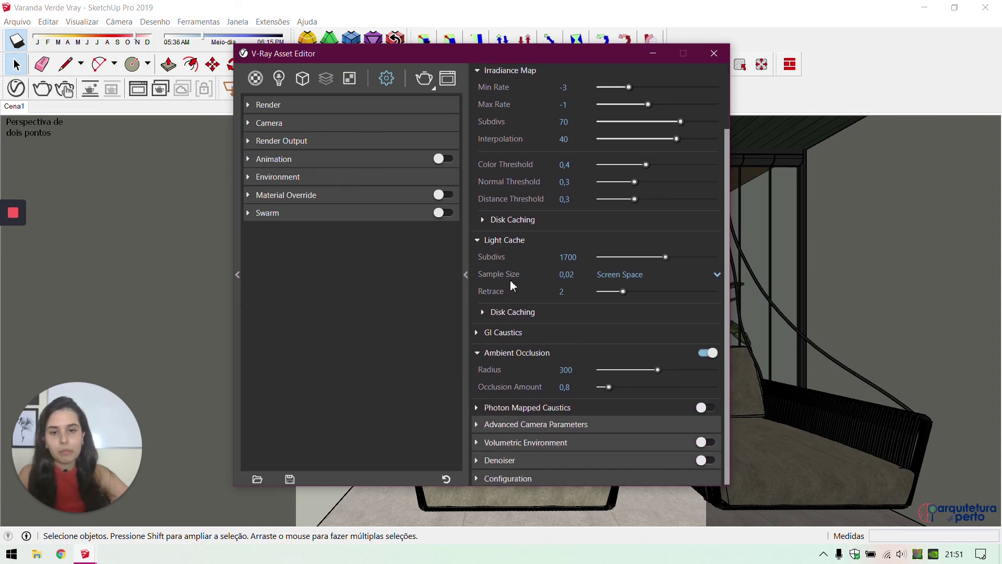
{"action": "left_click", "coordinate": [715, 55]}
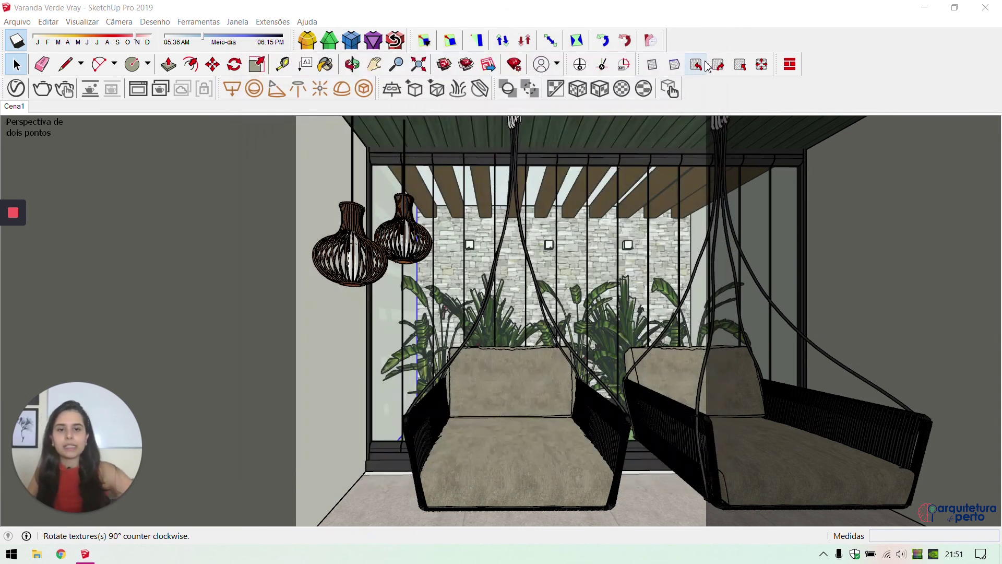
{"action": "left_click", "coordinate": [374, 64]}
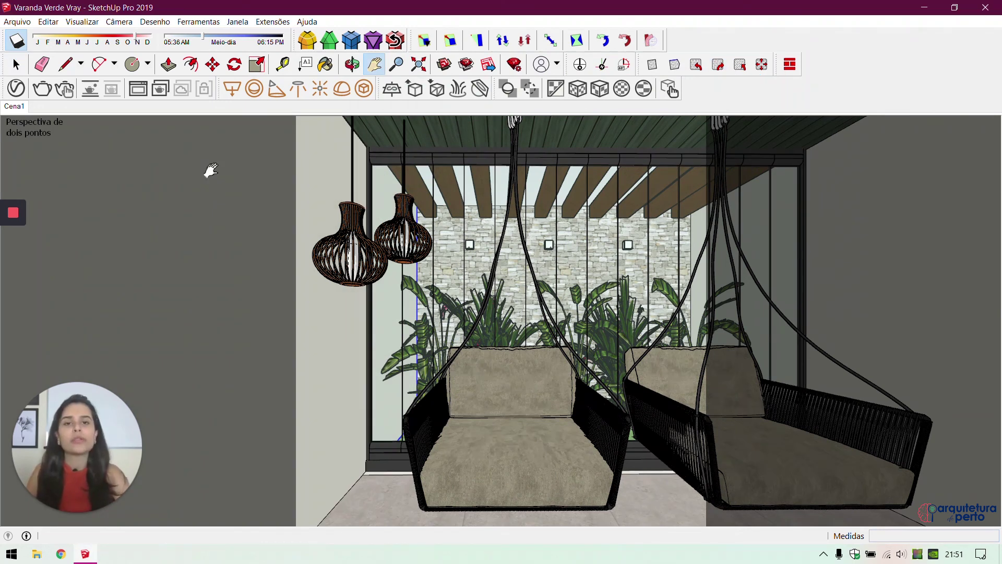